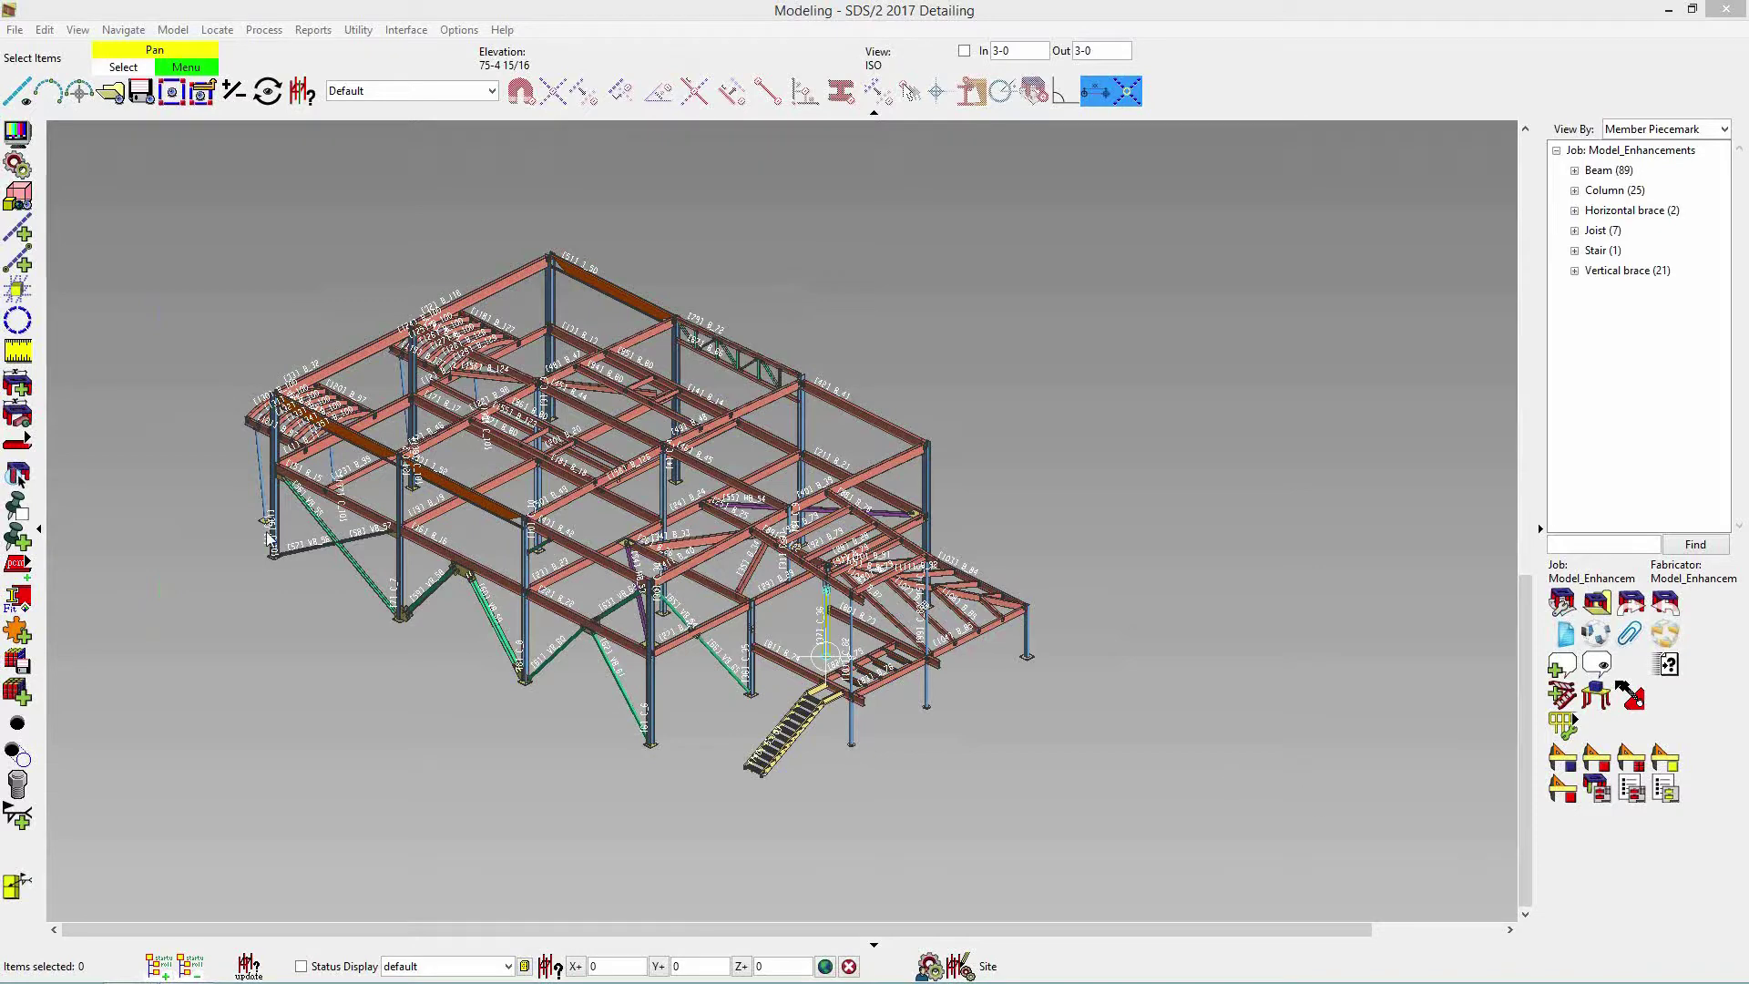
Open the display options and turn off construction circles.
left_click(18, 135)
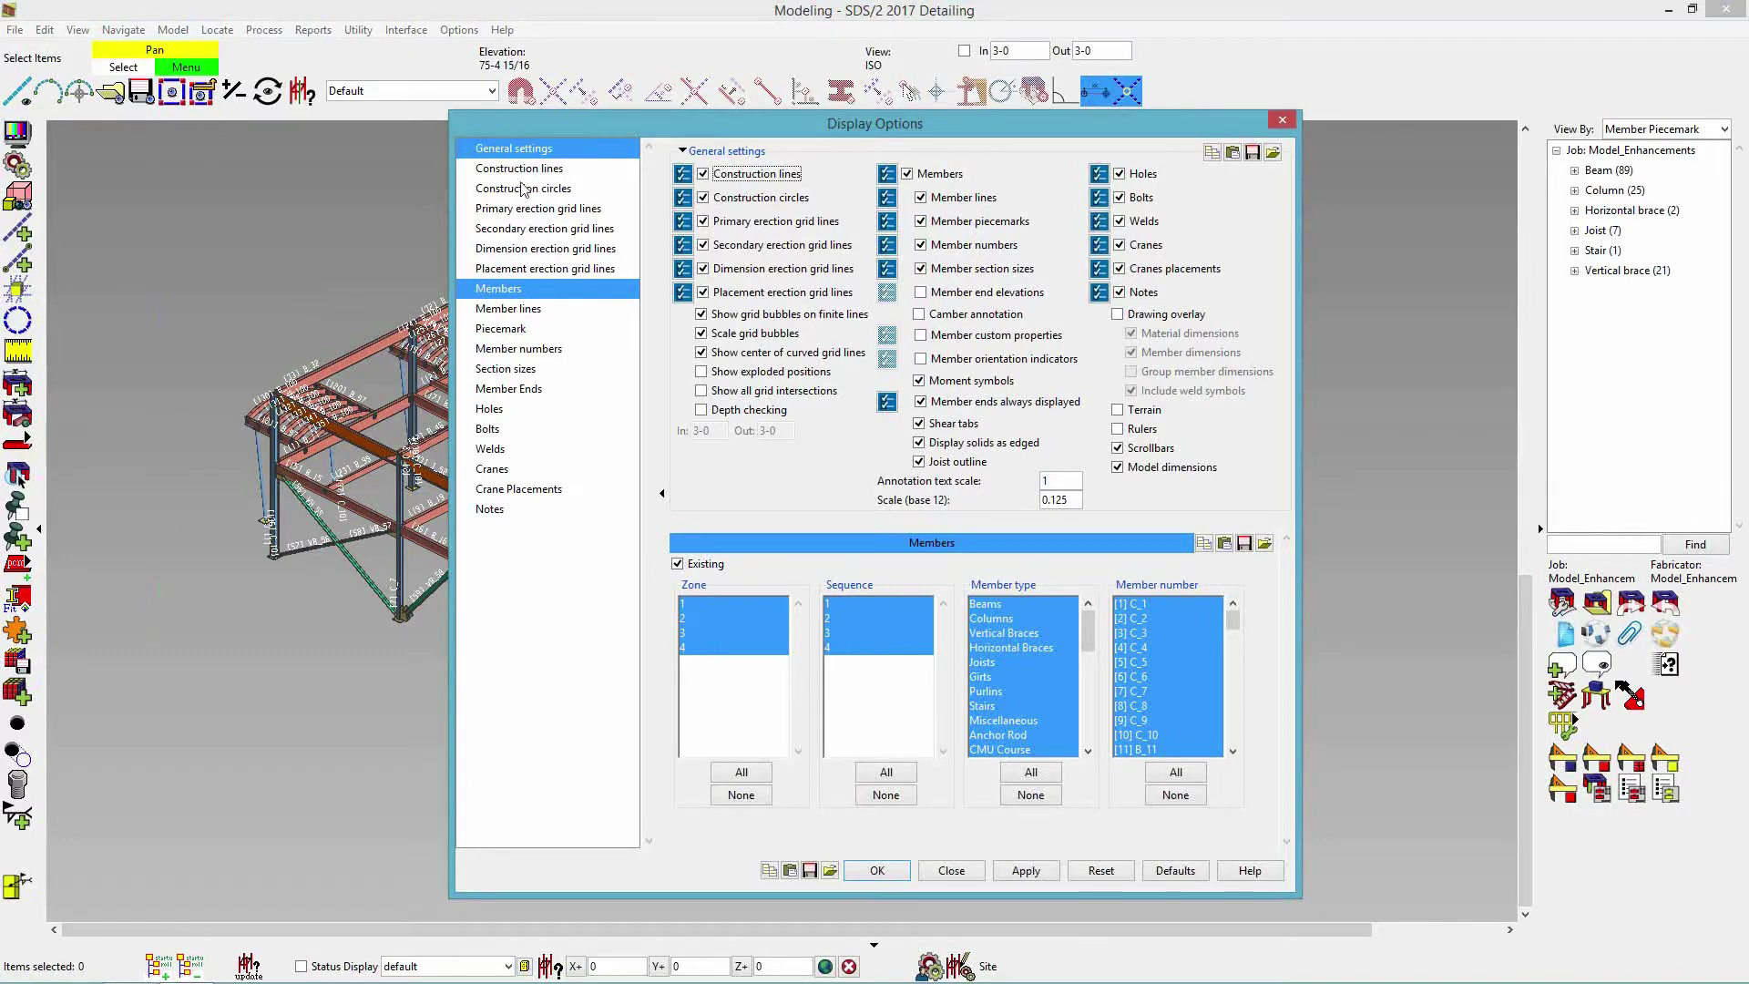
left_click(702, 198)
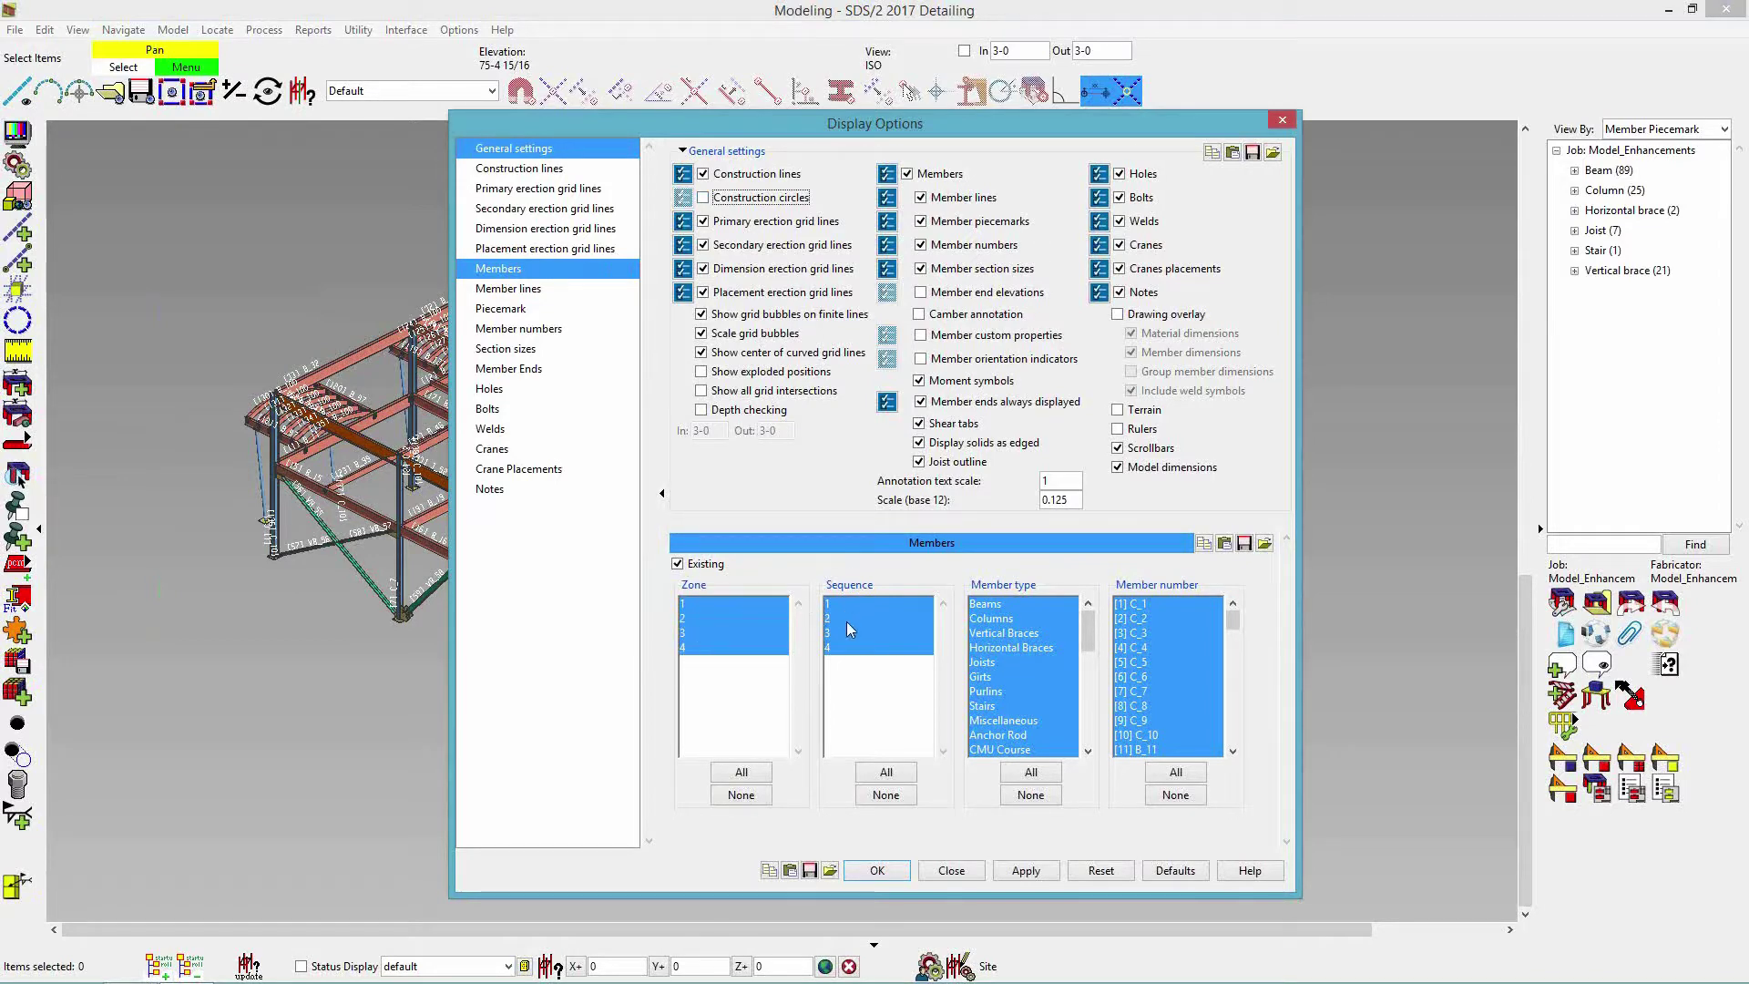
left_click_drag(885, 128, 1237, 128)
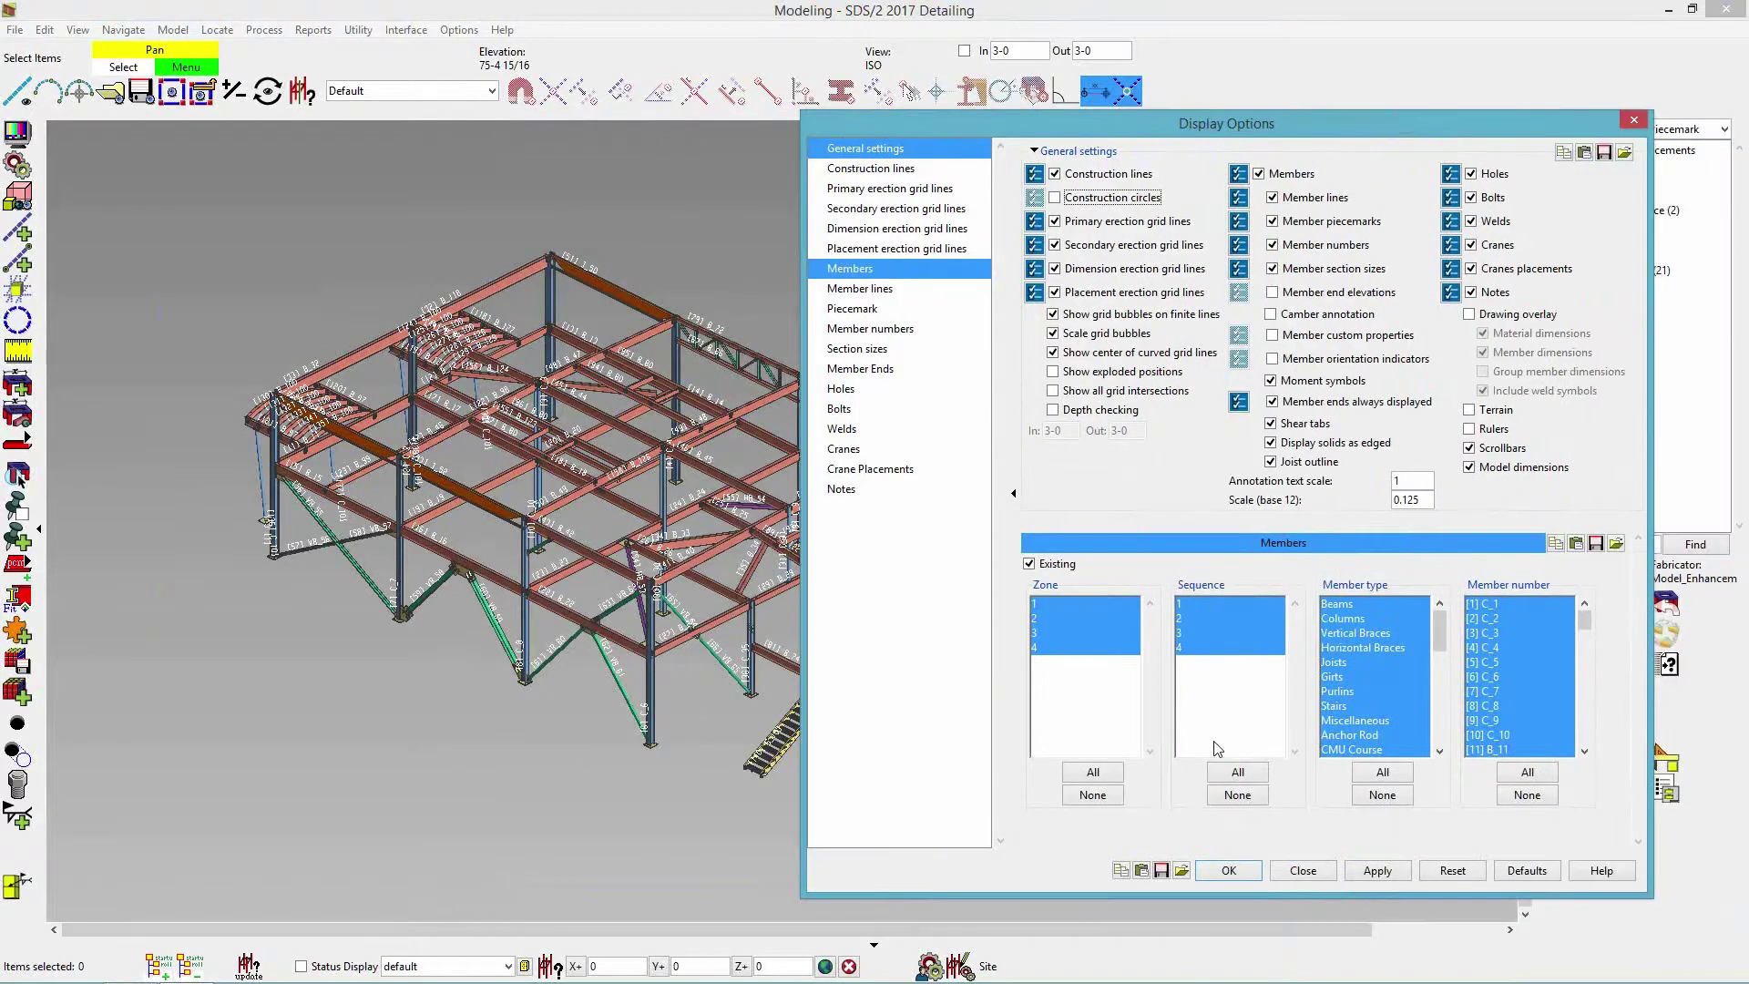
Limit the displayed members to sequence 1 by excluding sequences 2, 3 and 4, and apply it to the model.
left_click(1182, 619)
left_click(1181, 633)
left_click(1182, 647)
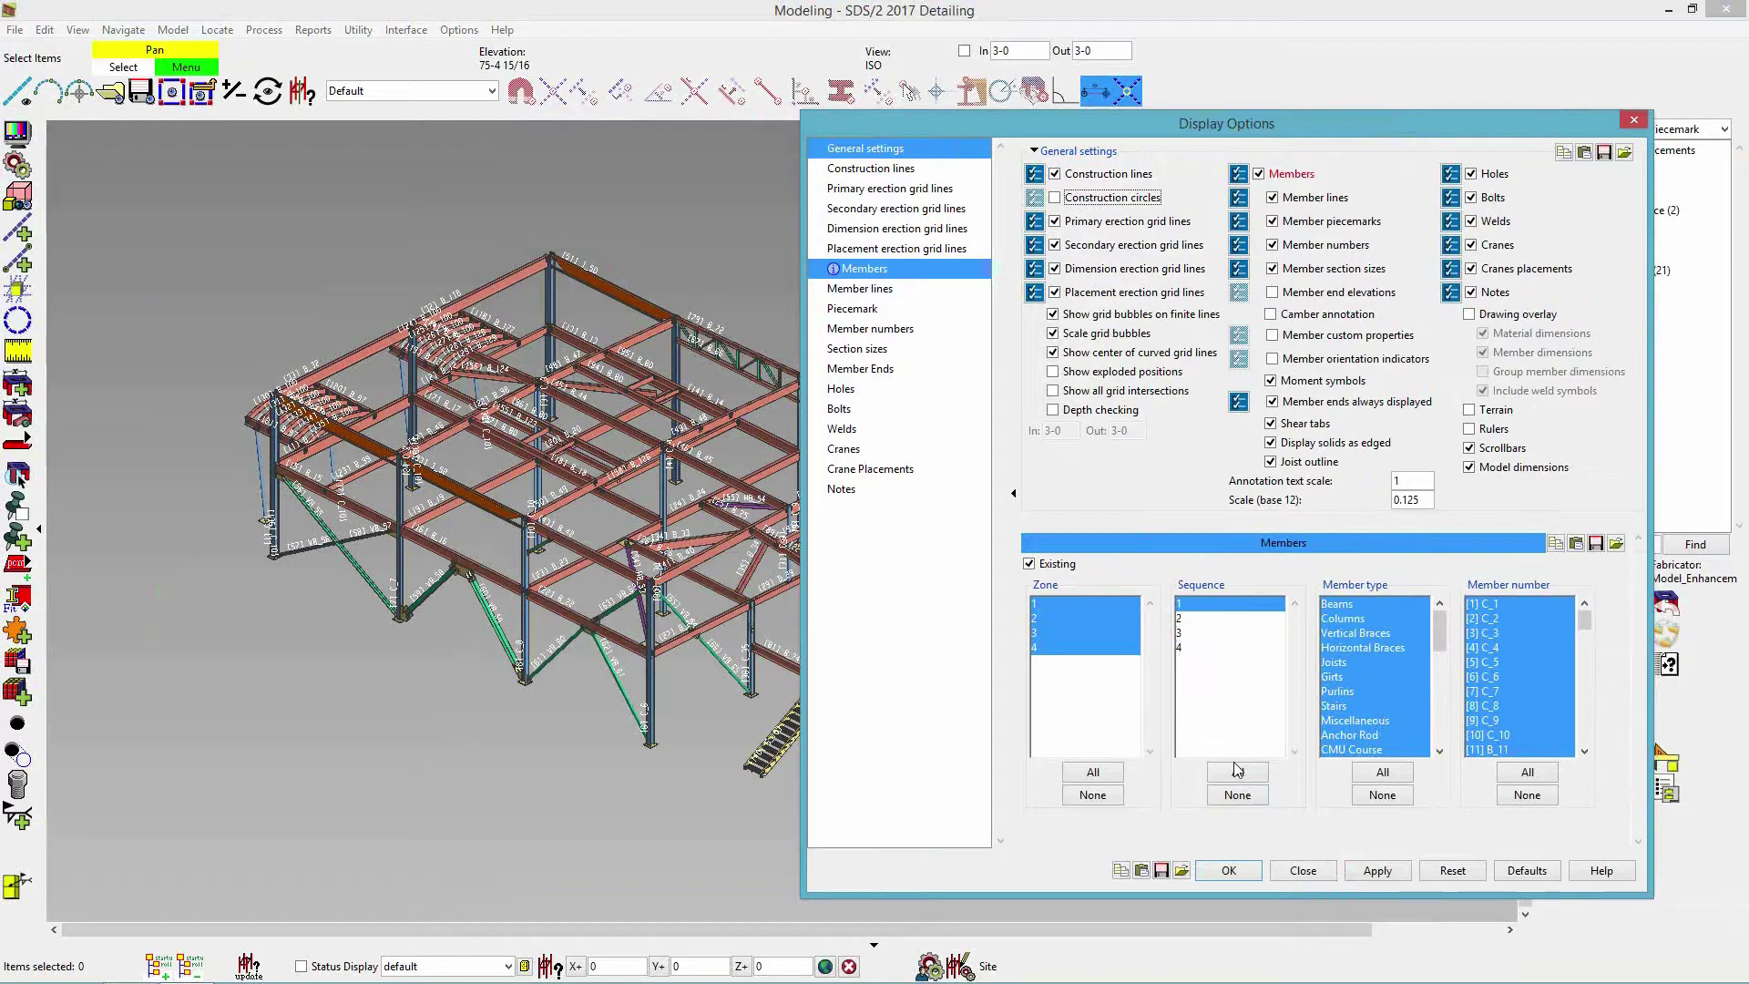
left_click(1363, 873)
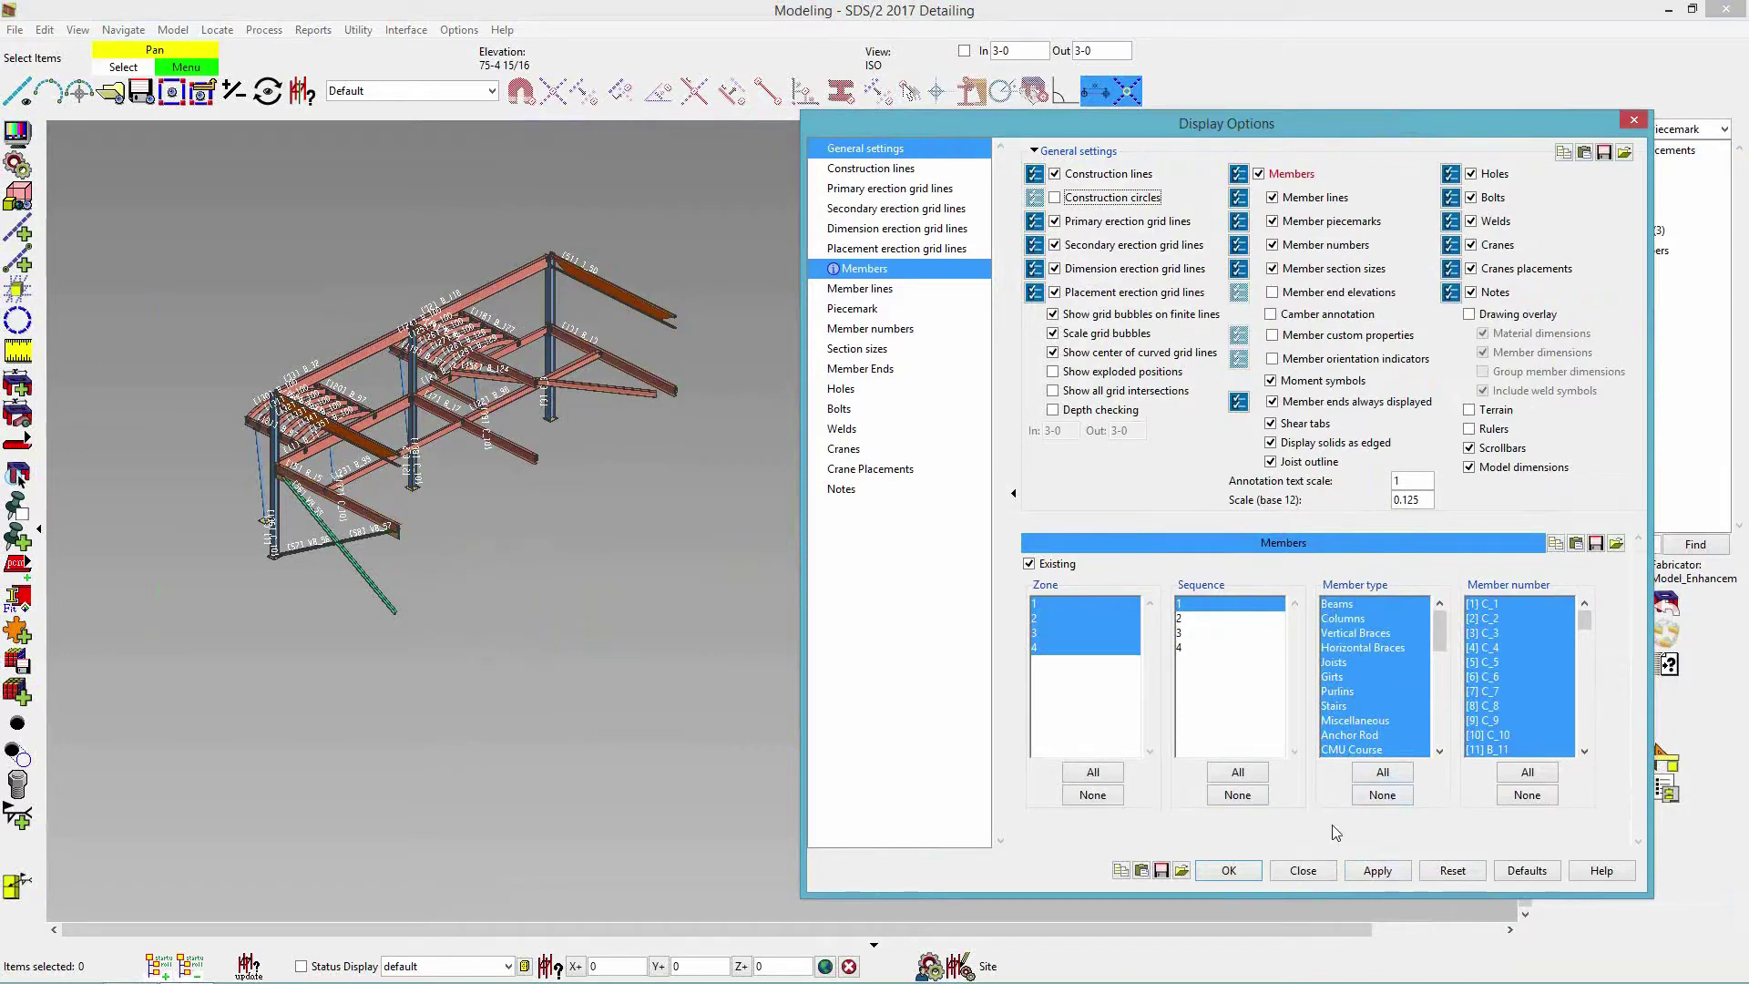
Restrict the displayed member types to Beams only and apply the filter to the model.
left_click(1384, 799)
left_click(1336, 605)
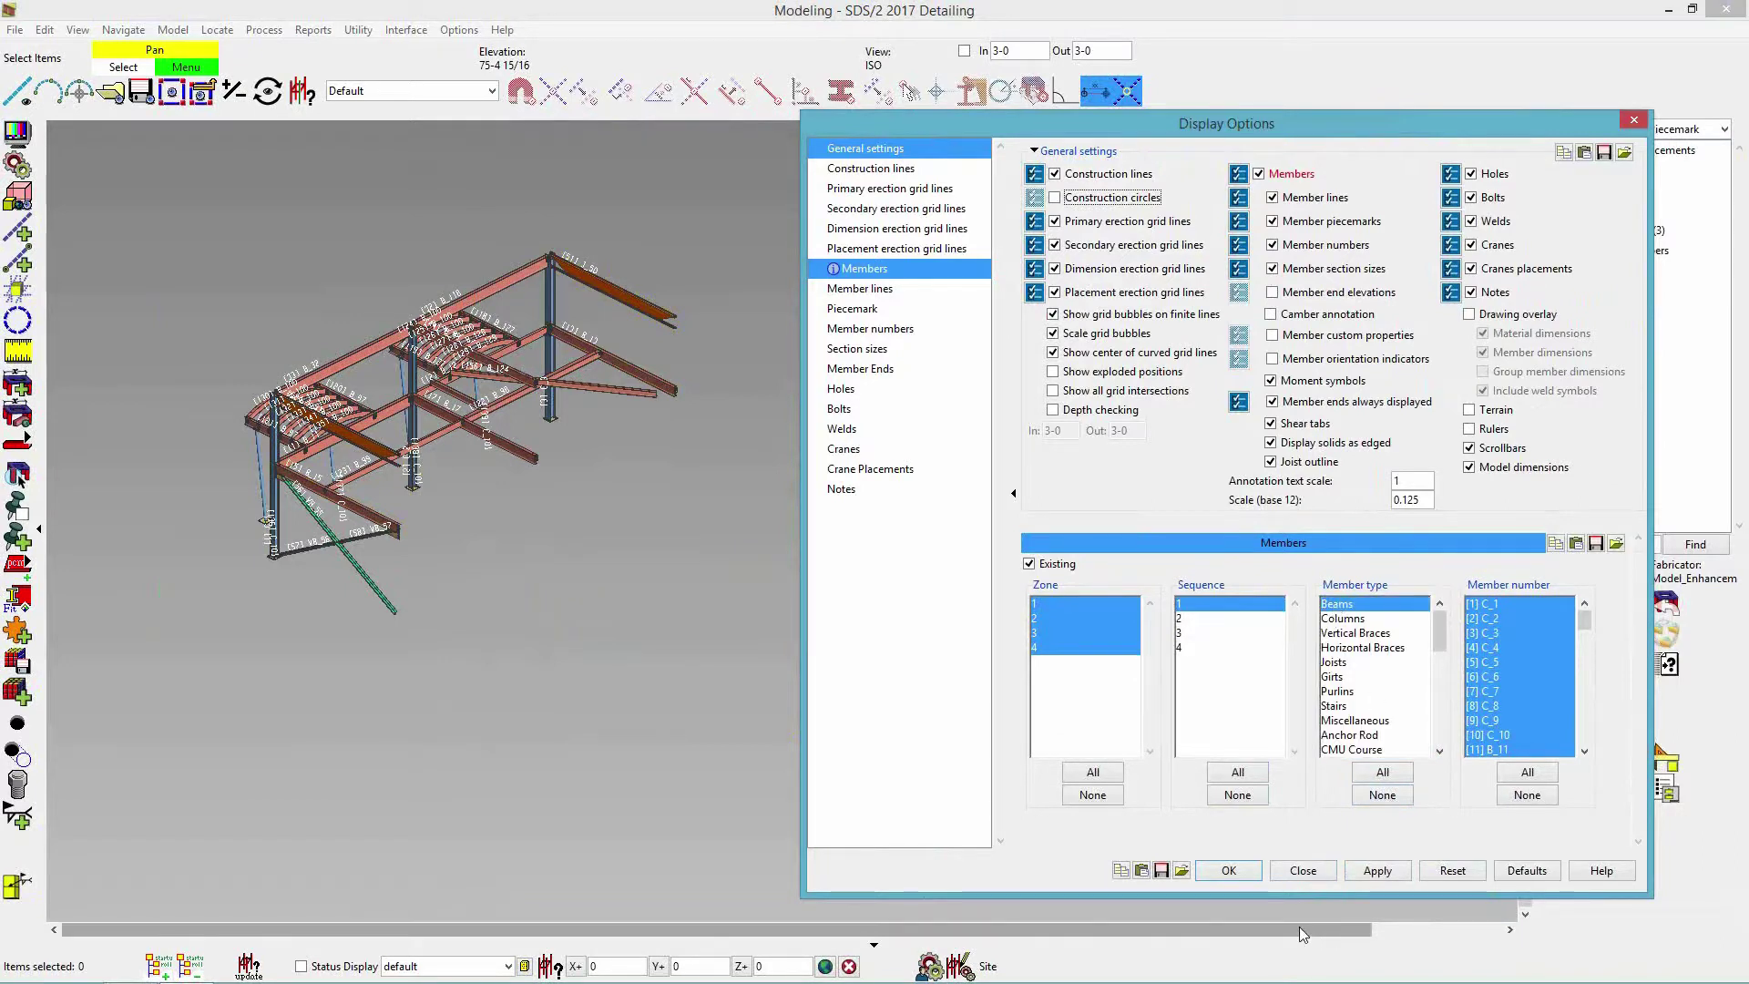
left_click(1376, 872)
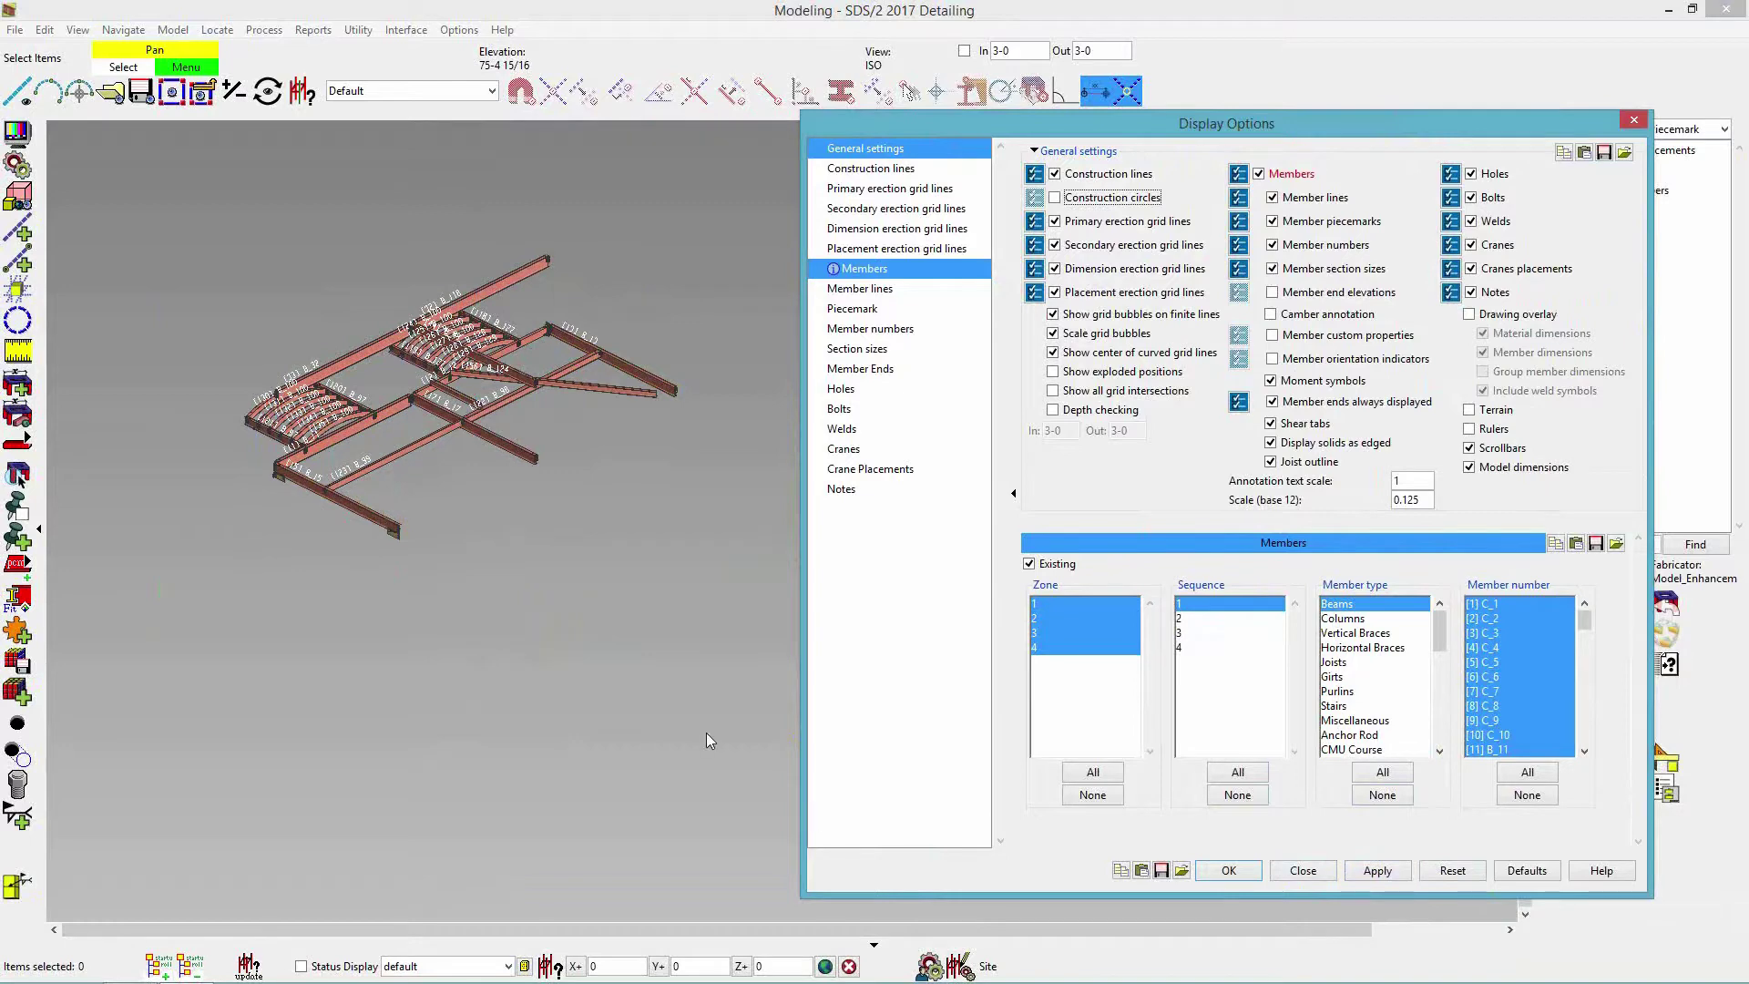
middle_click_drag(404, 547, 380, 636)
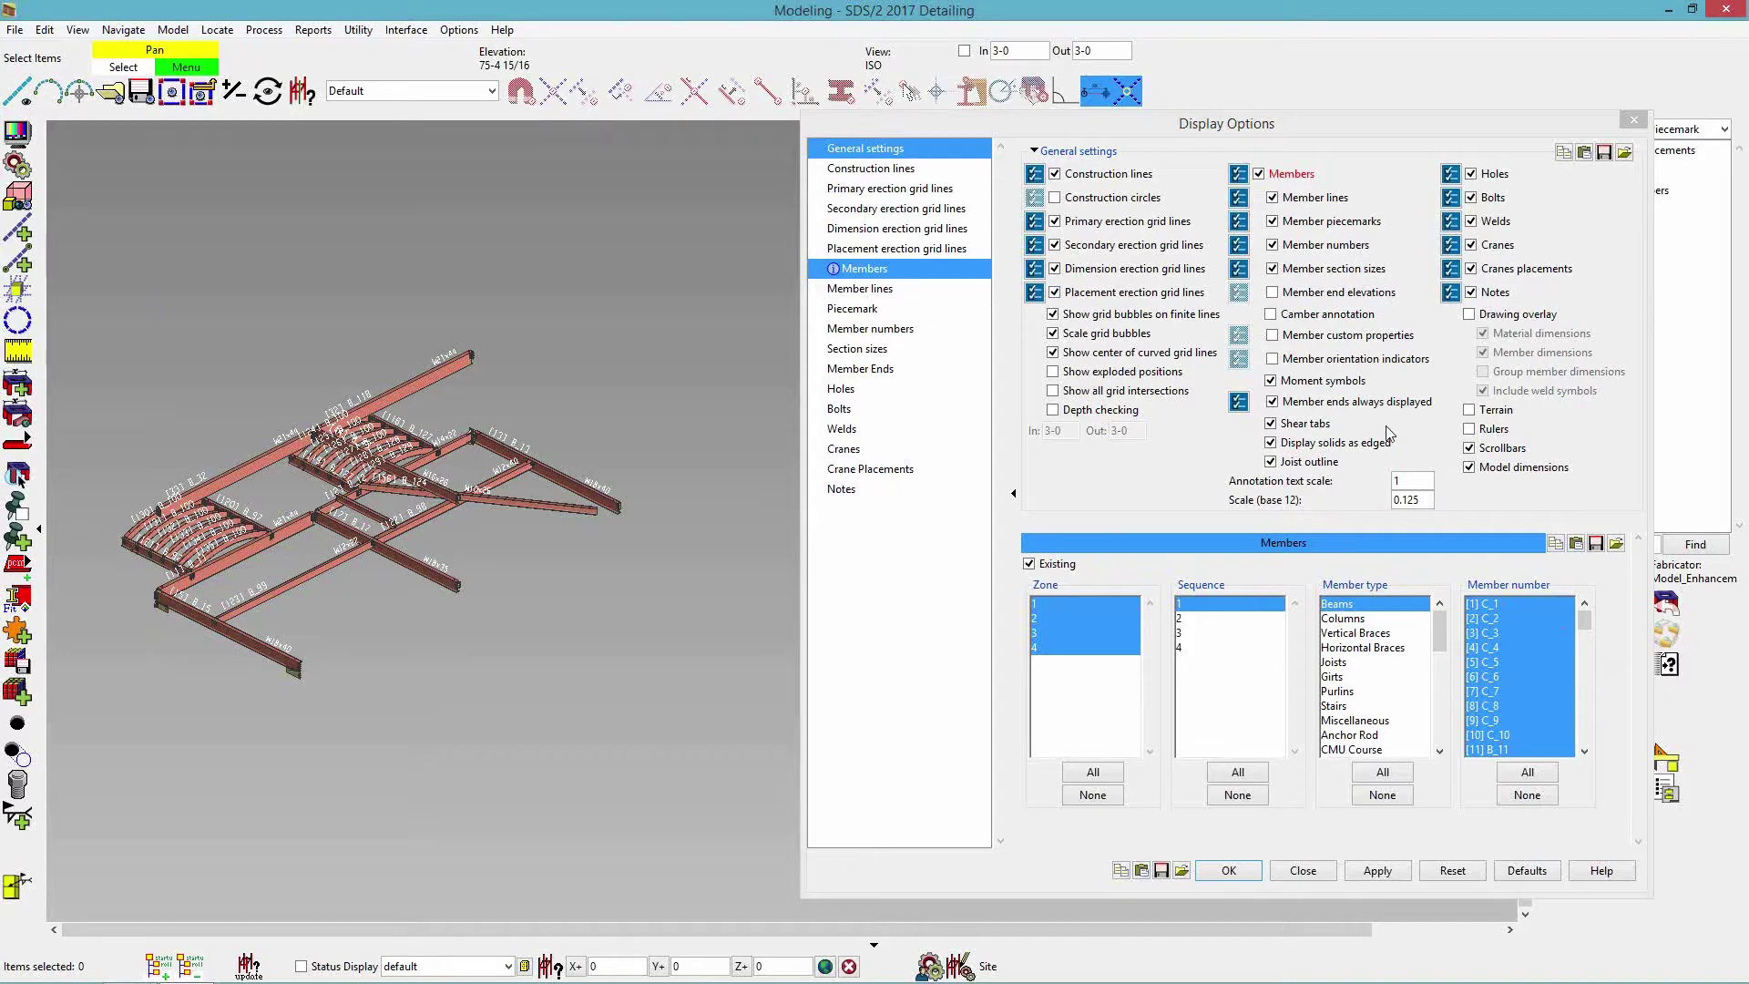
Restore the display of members of all sequences and types, and accept the display options.
left_click(1239, 175)
left_click(1377, 877)
left_click(1259, 881)
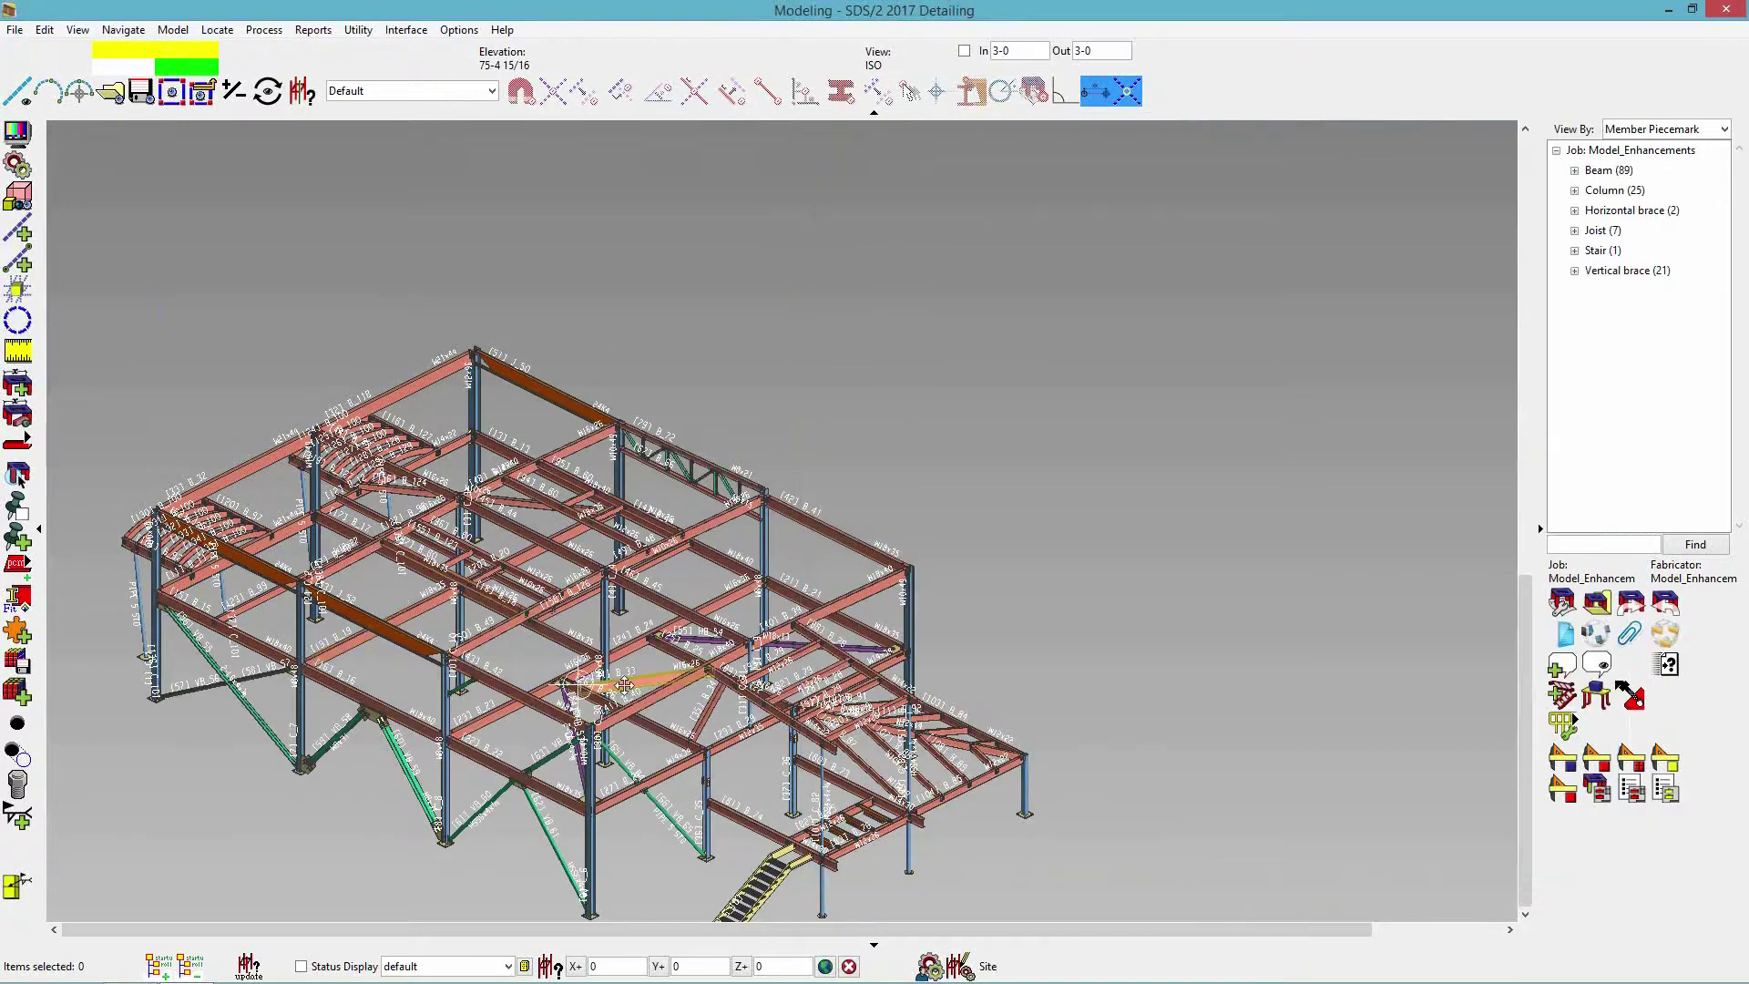
middle_click(625, 685)
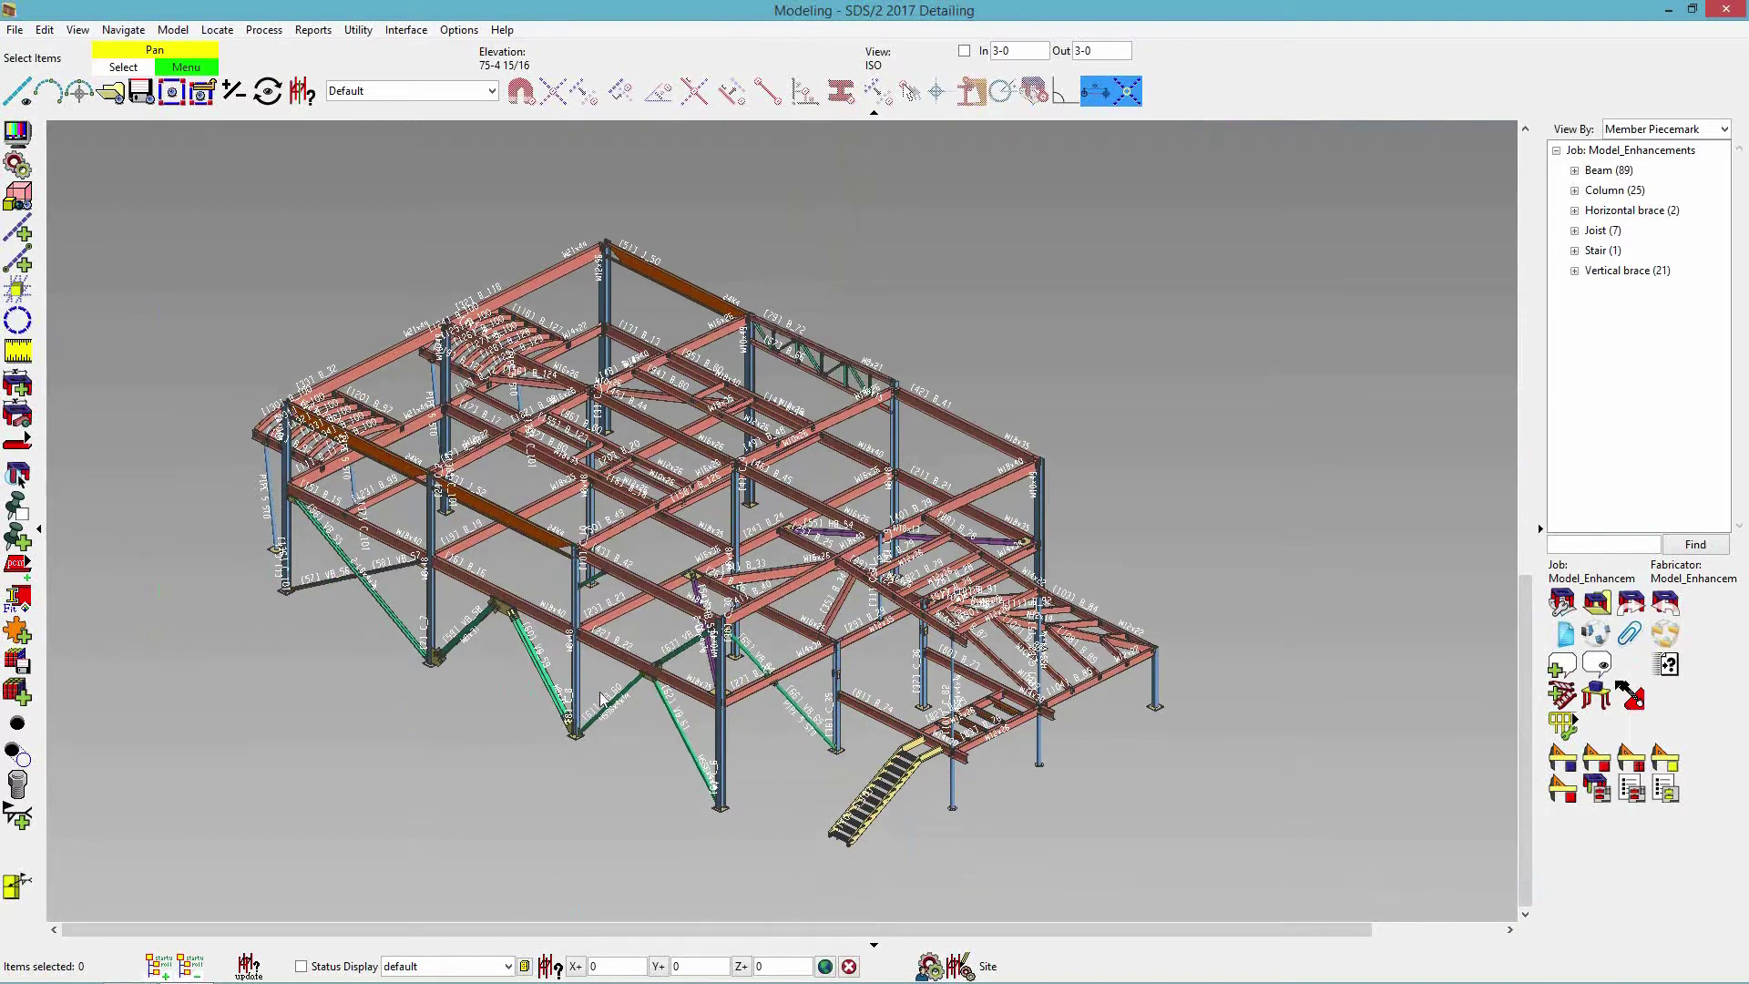
Set the selection filter to By Status Display.
left_click(470, 93)
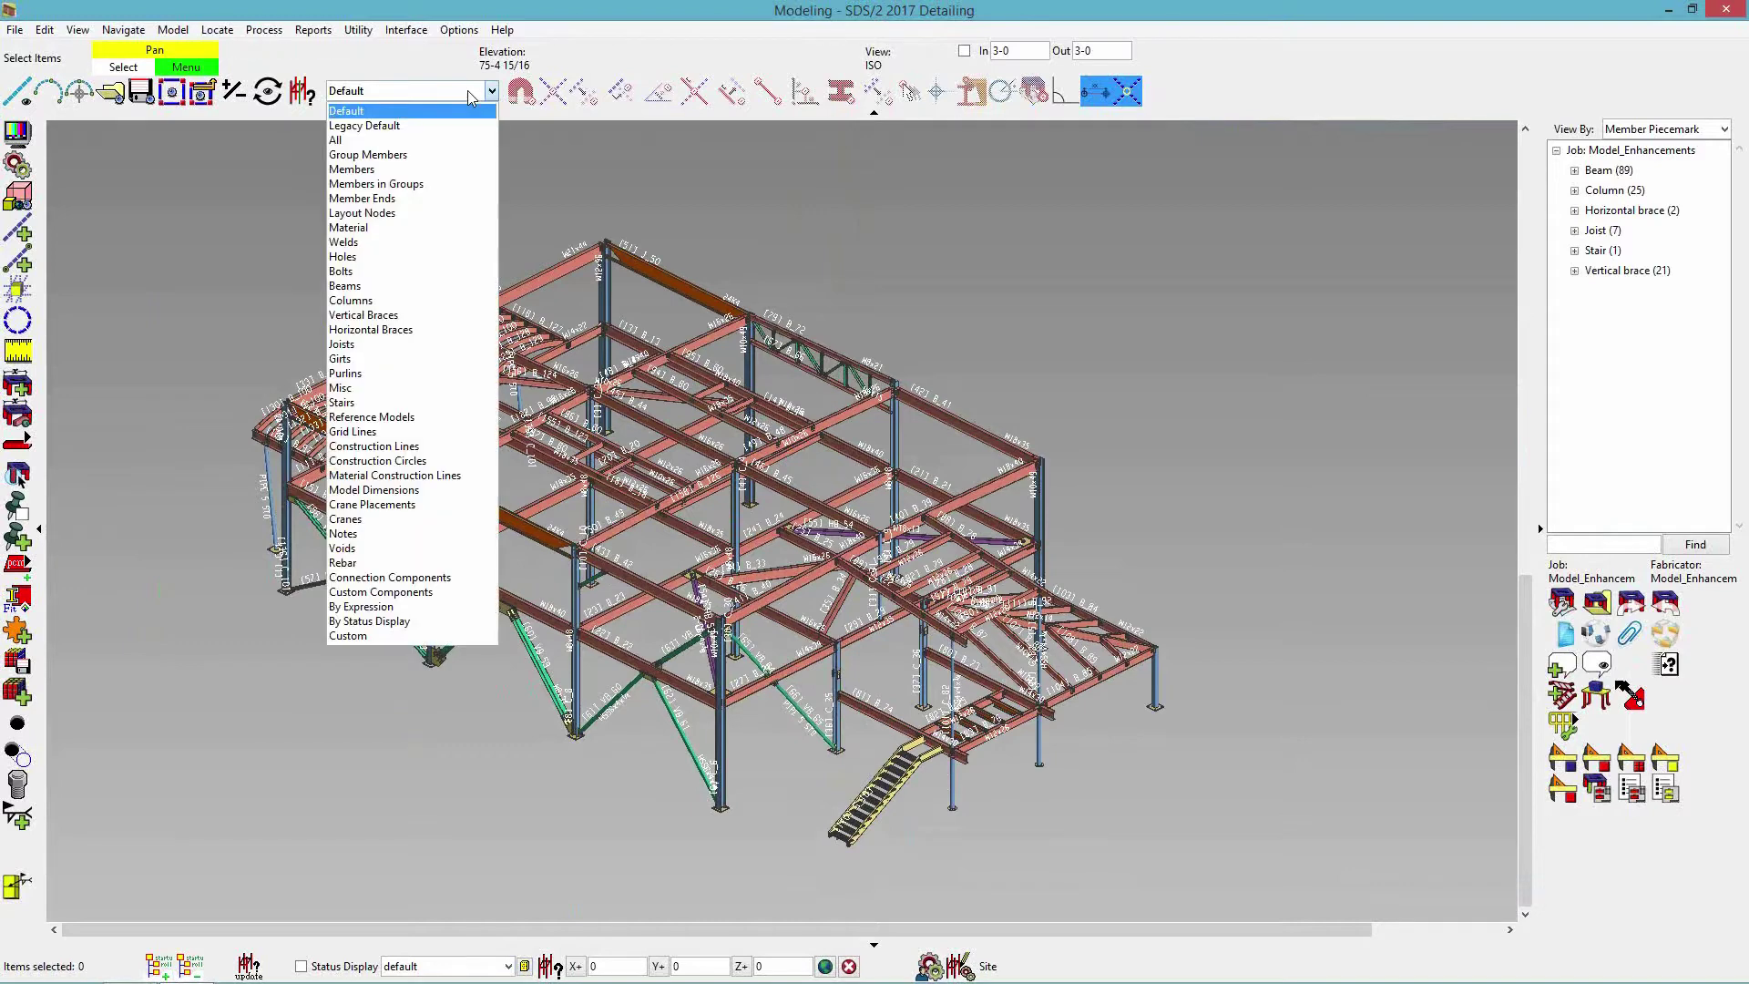
left_click(450, 623)
left_click_drag(979, 156, 603, 129)
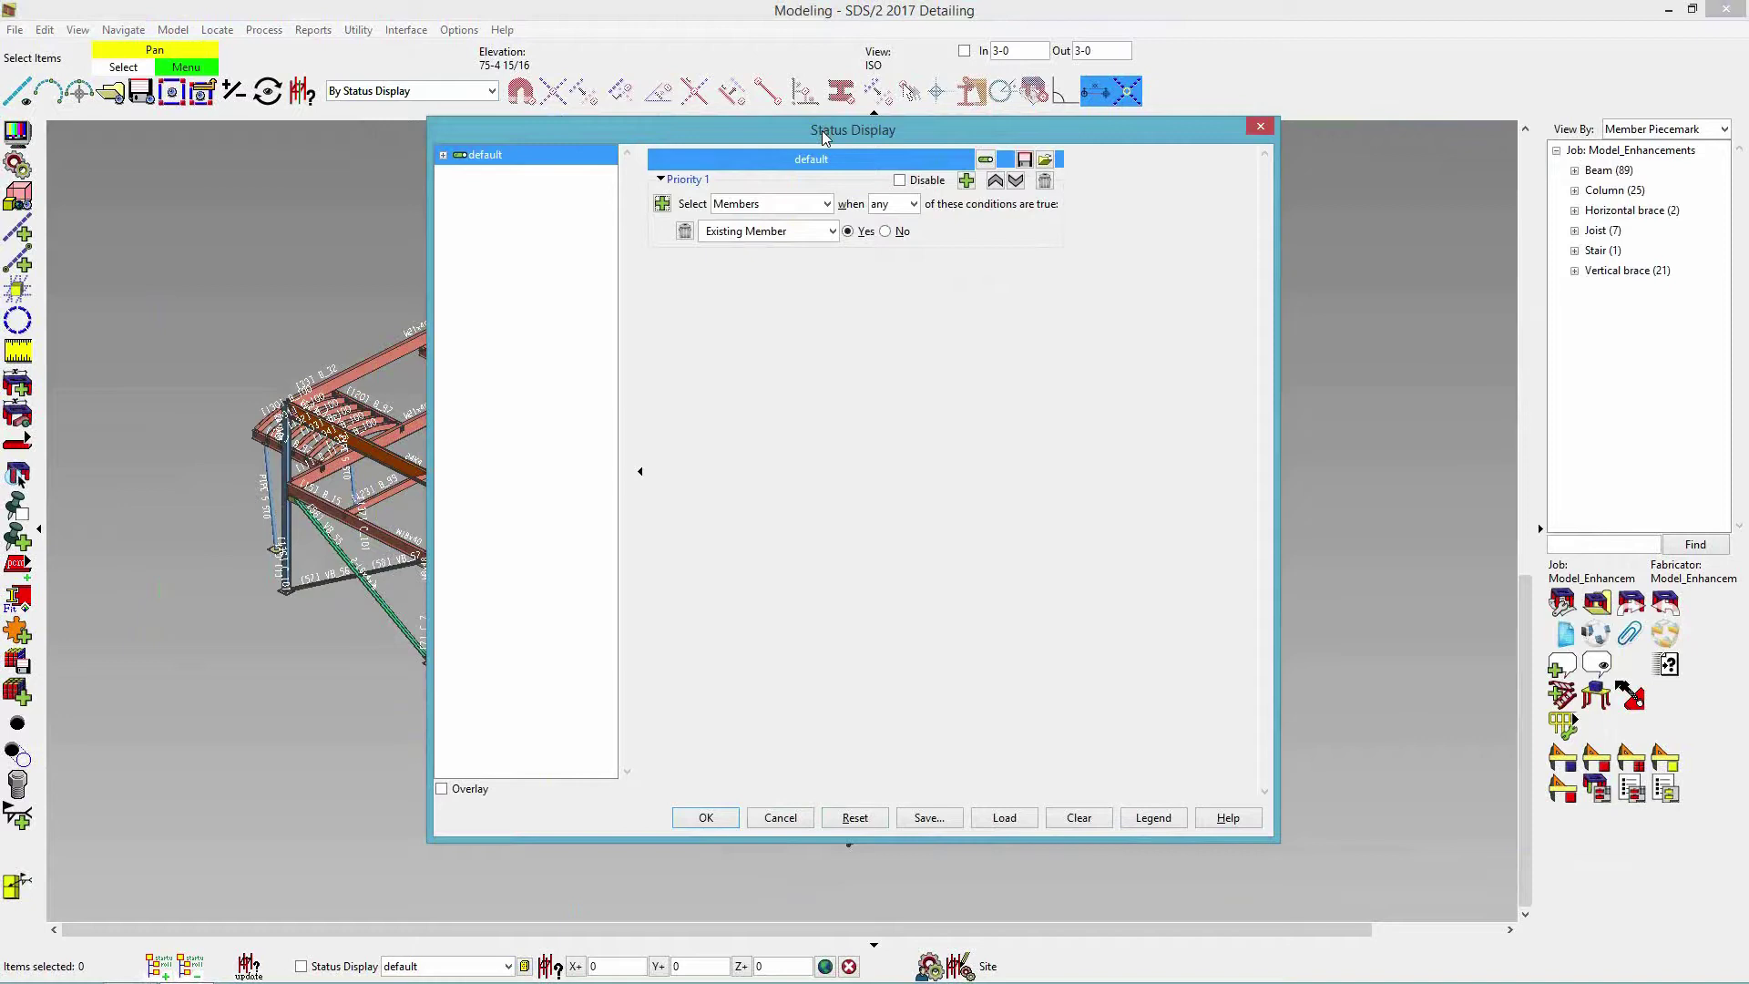
left_click_drag(823, 133, 1262, 173)
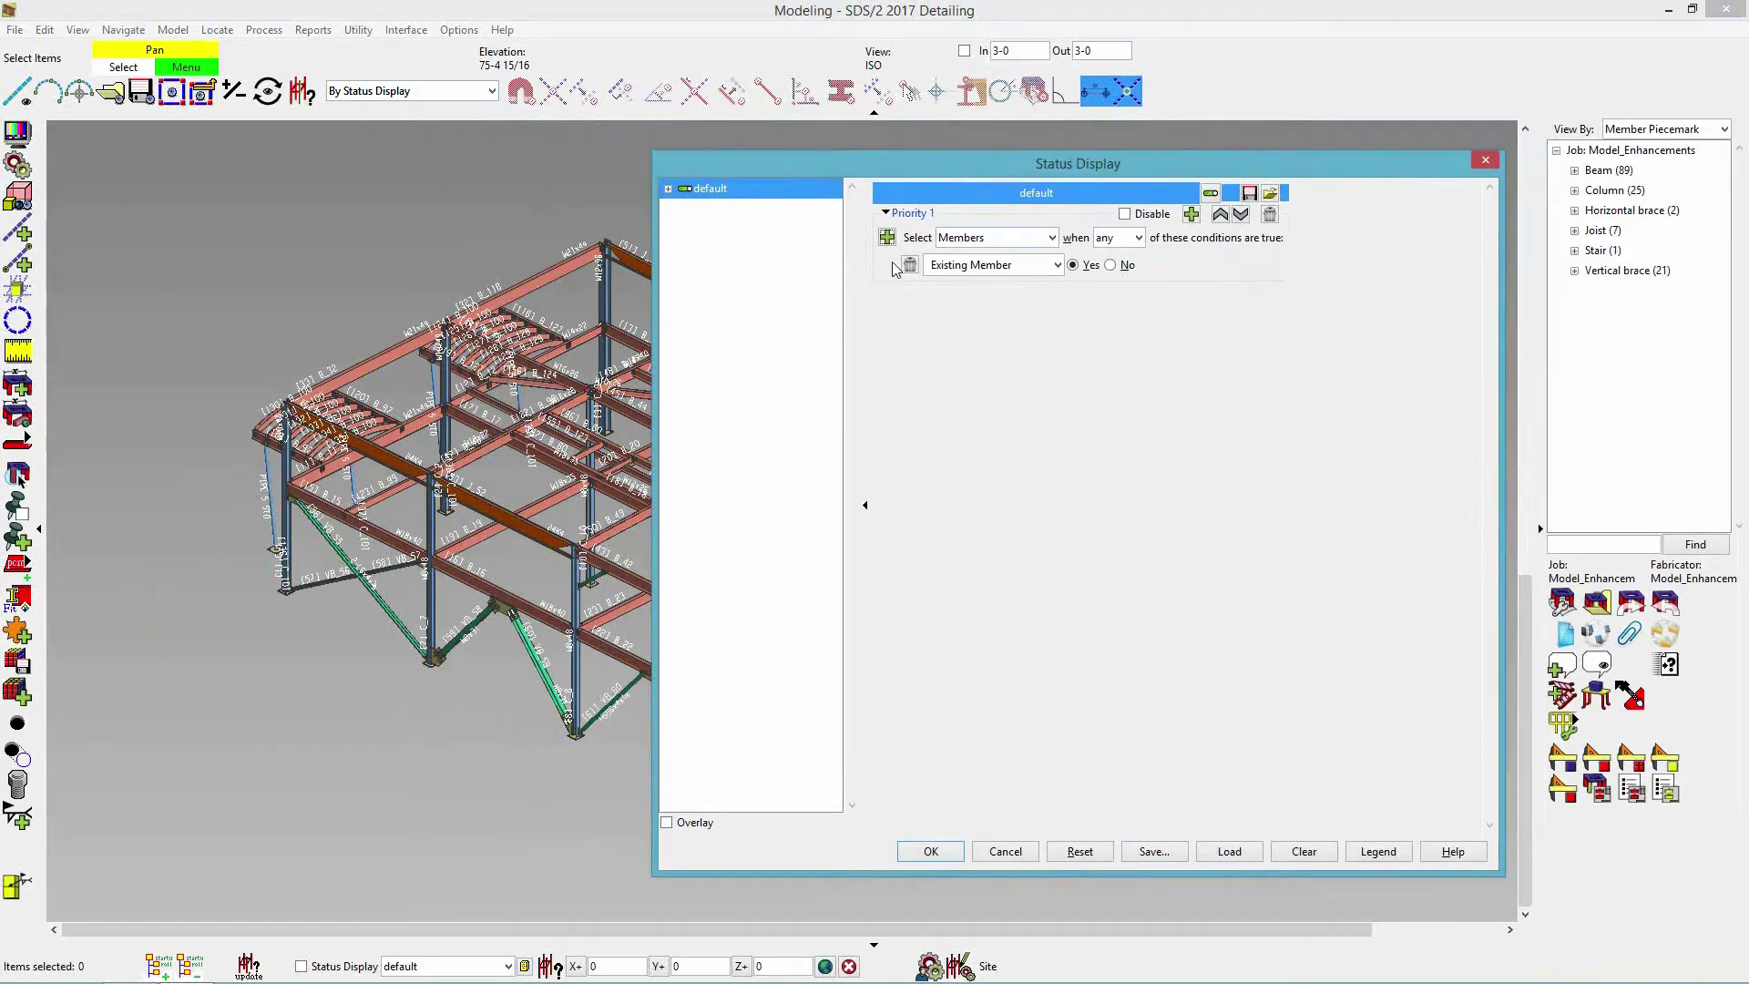
Set the filter condition to member type Stairs, accept it, and area-select the model to pick the stair.
left_click(1040, 272)
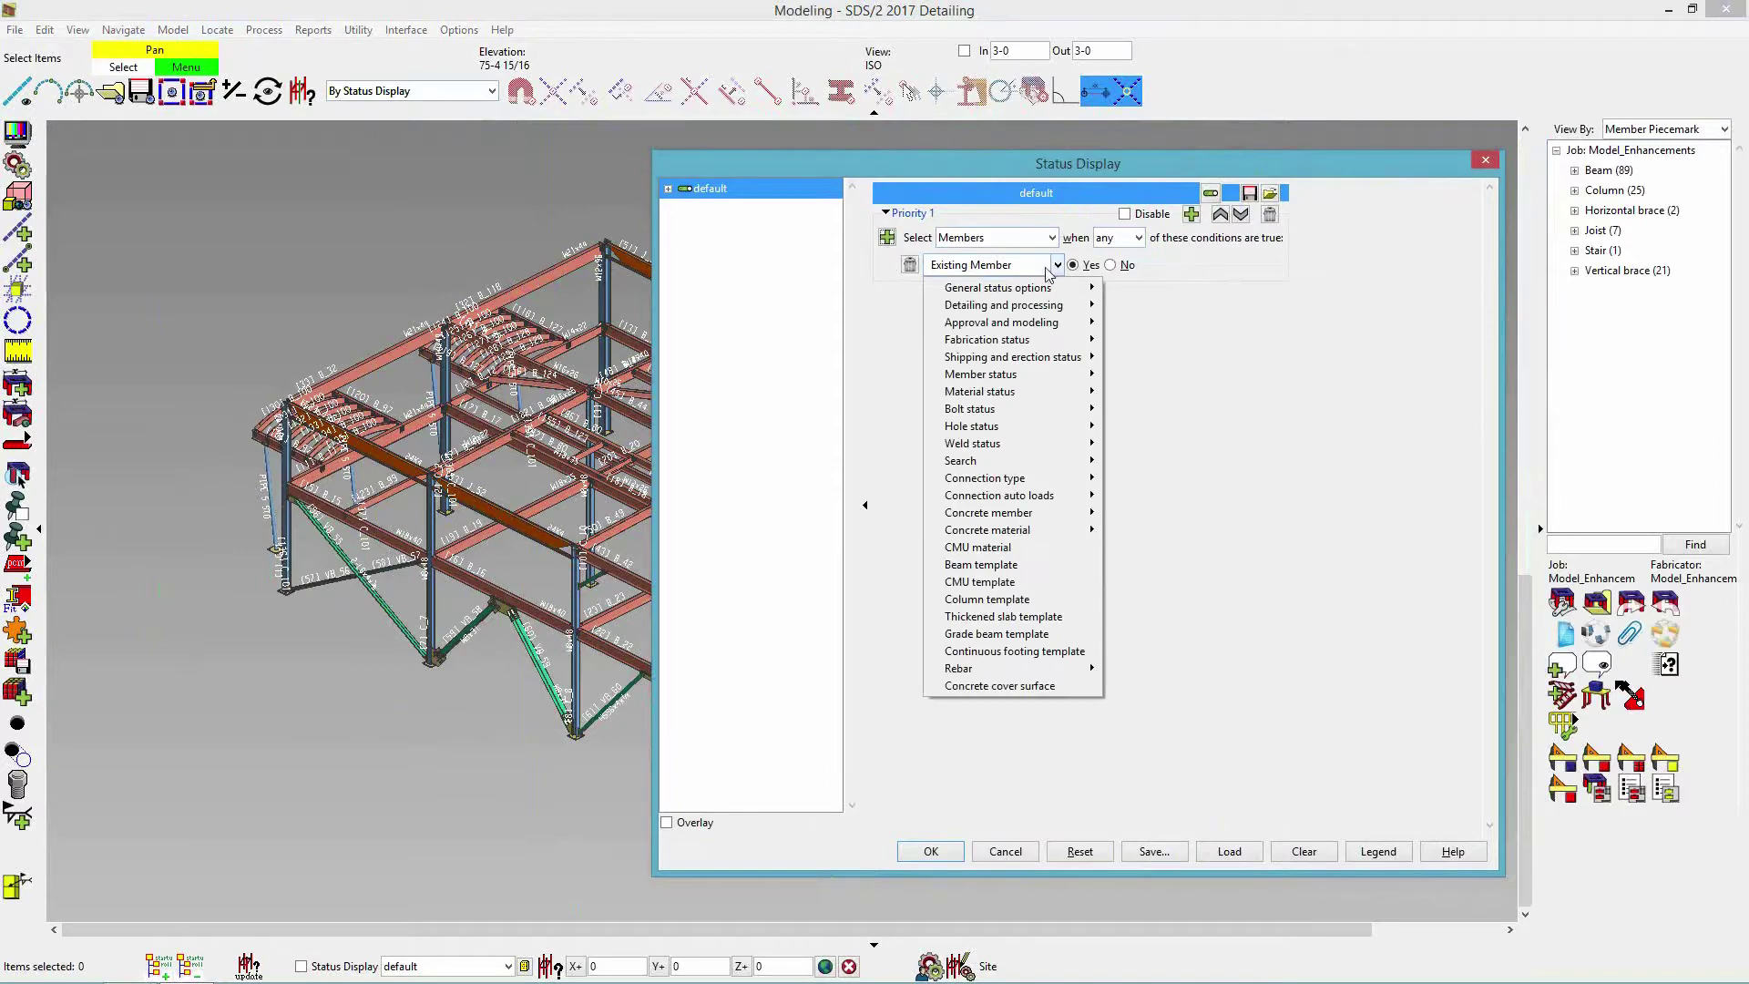
mouse_move(1006, 379)
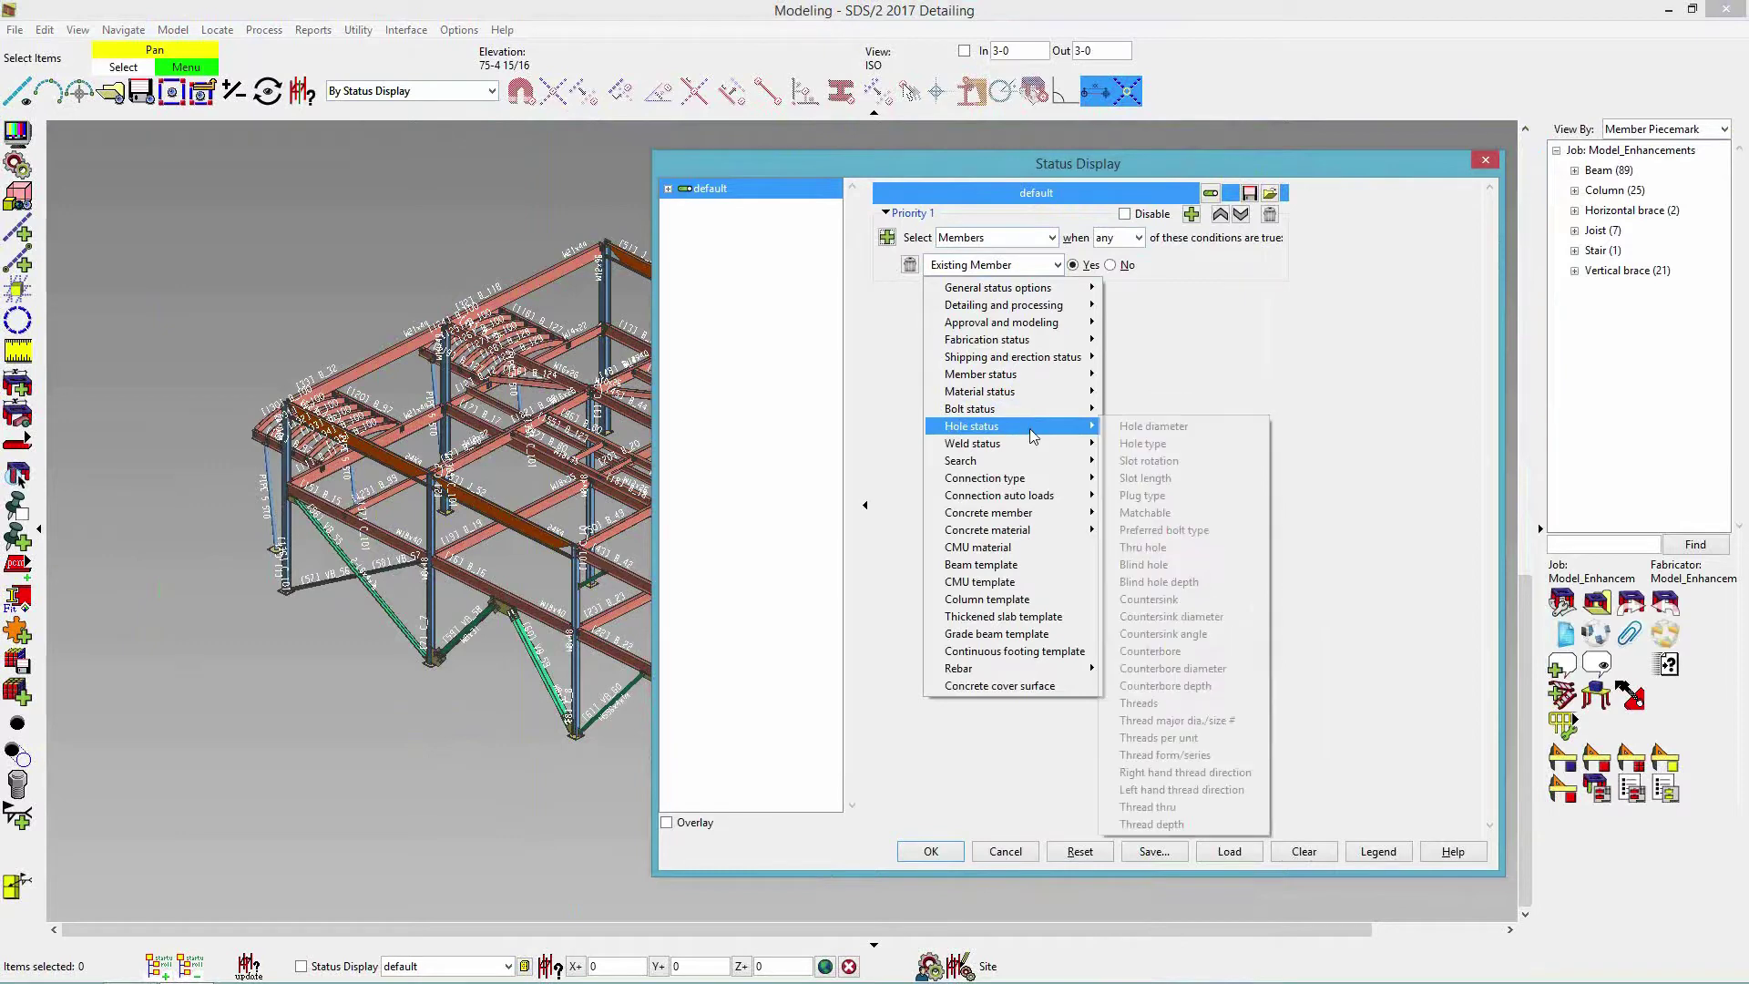
mouse_move(1028, 443)
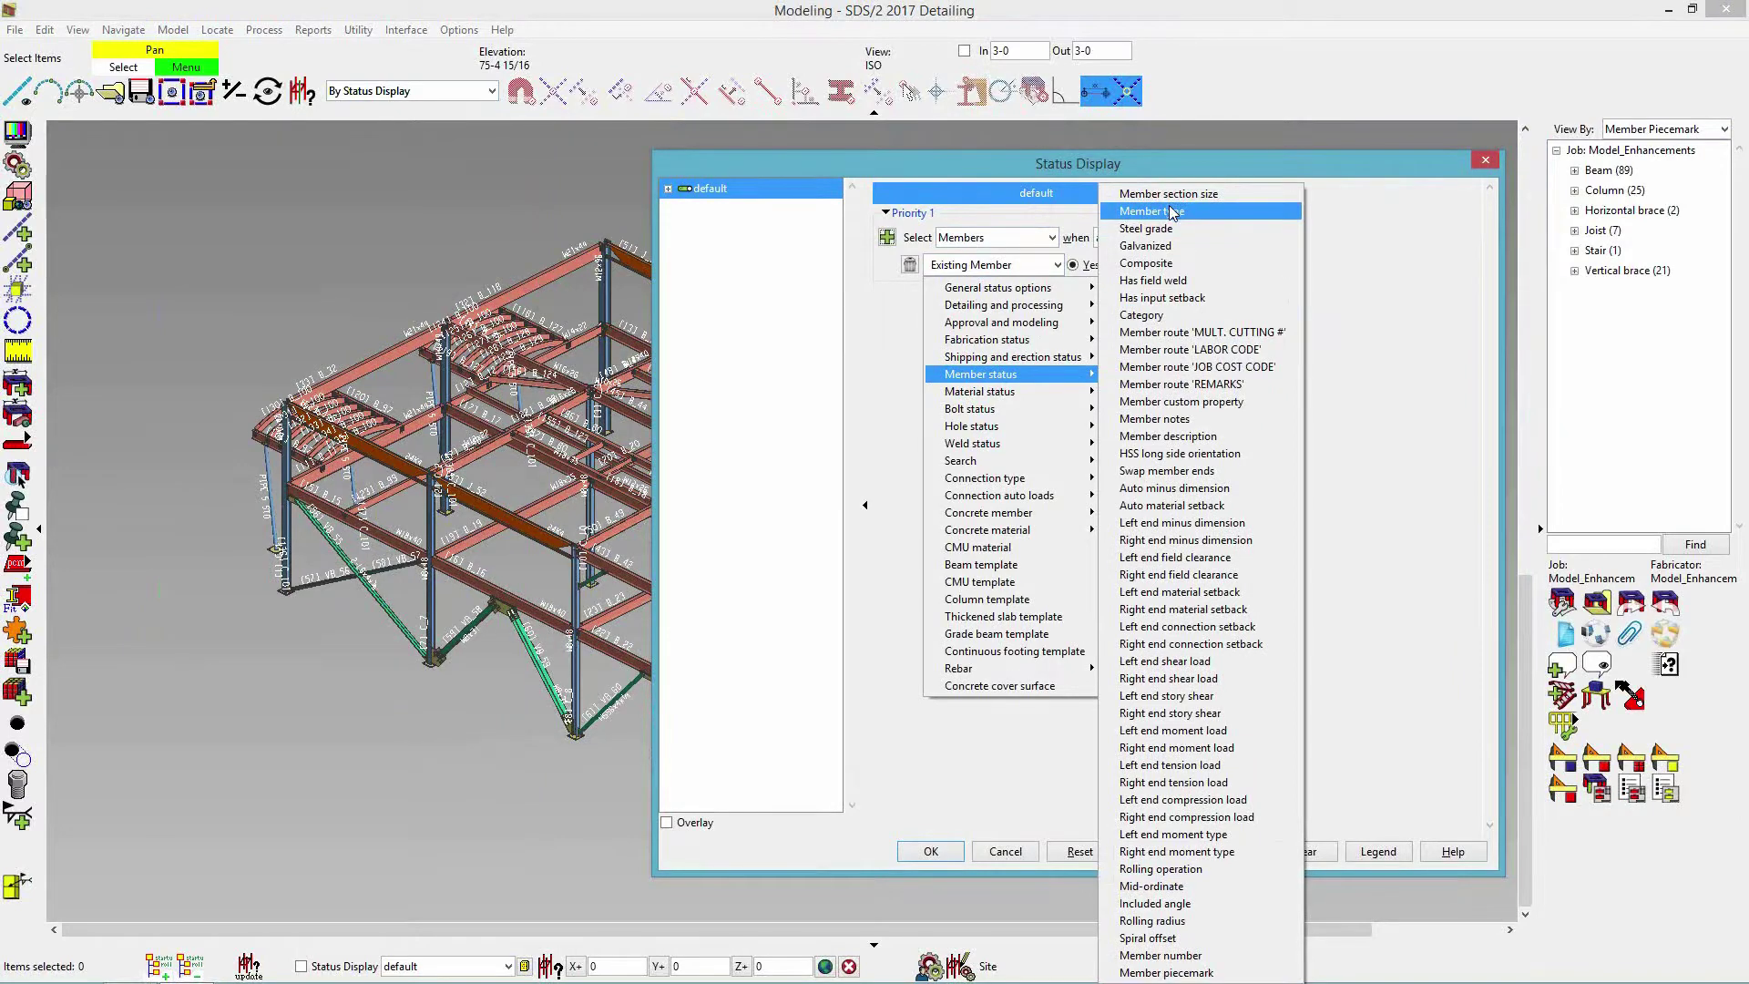
left_click(1170, 211)
left_click(1072, 368)
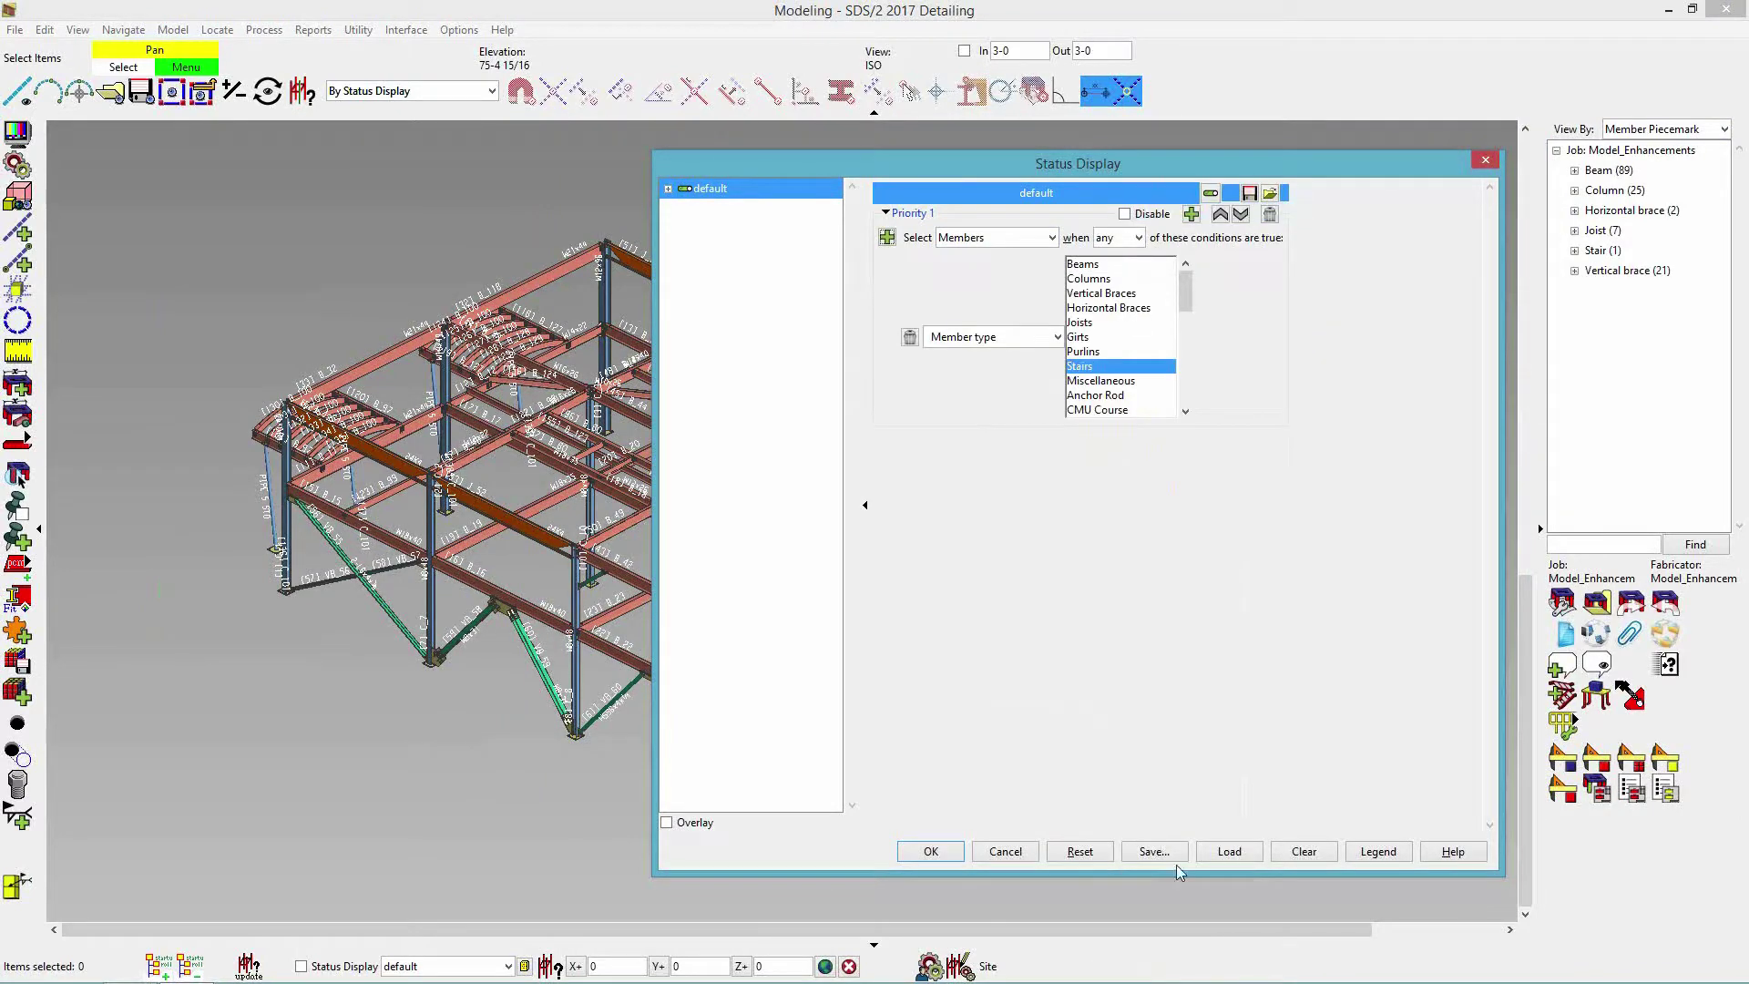
left_click(936, 852)
left_click_drag(1230, 858, 391, 346)
left_click_drag(1230, 865, 756, 628)
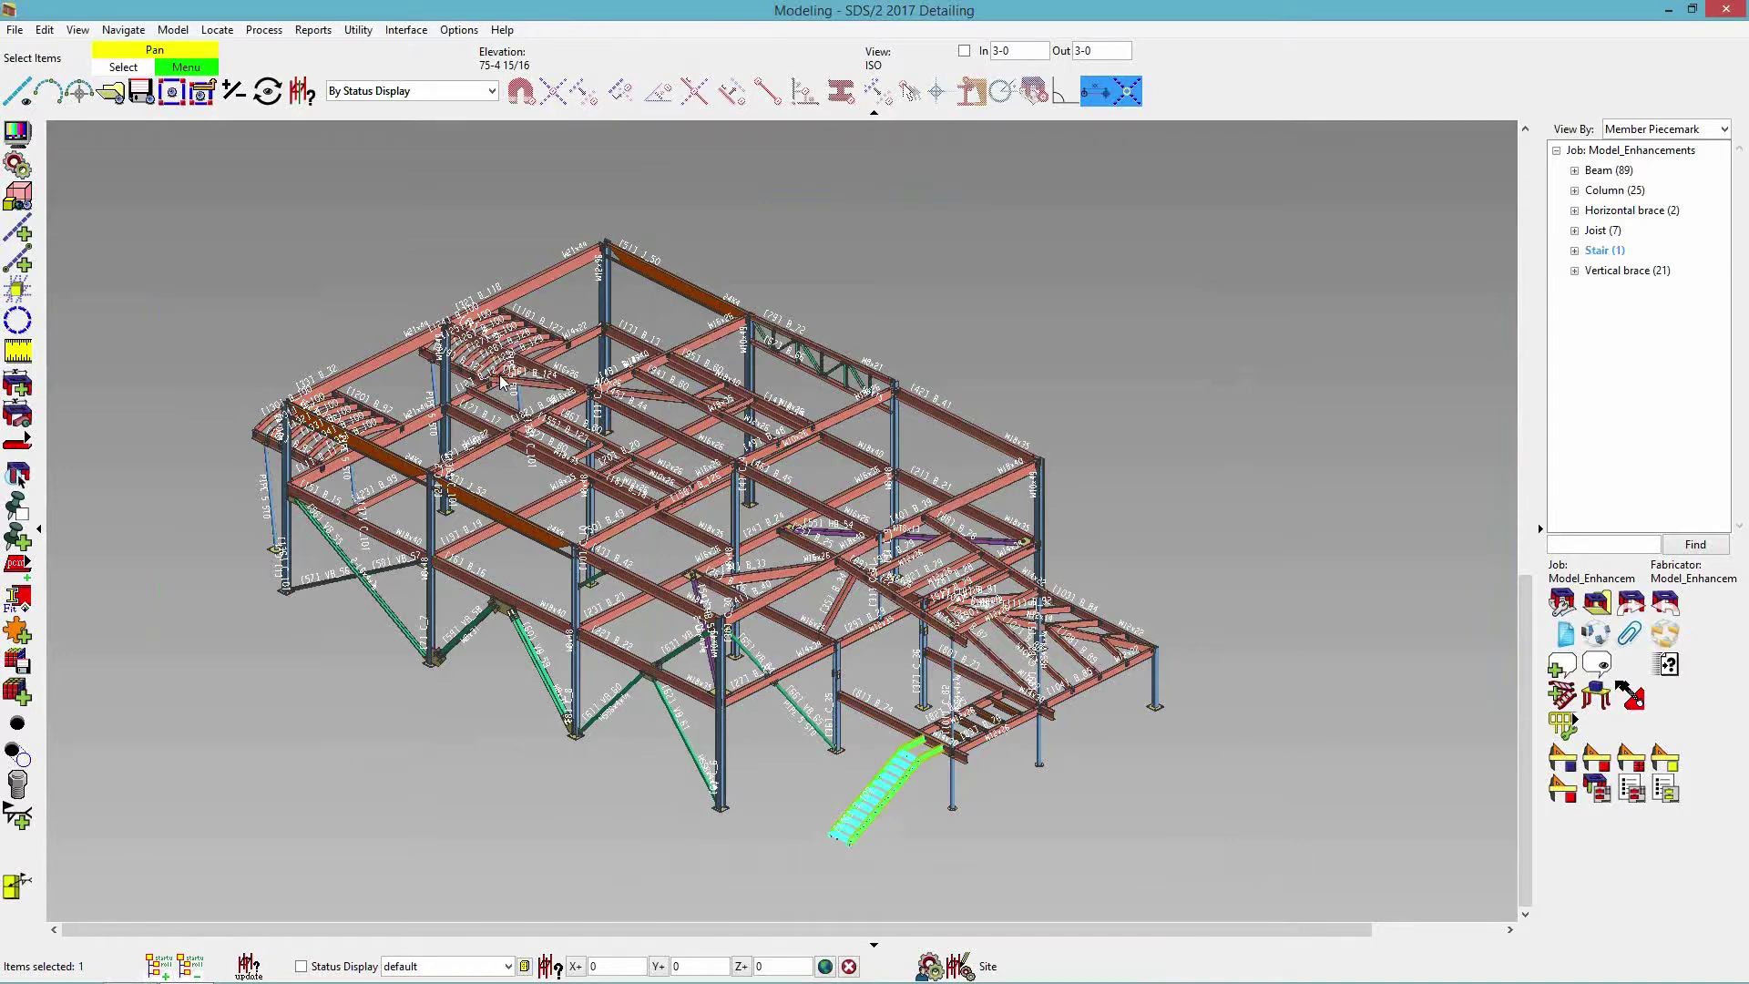
Clear the stair selection and set the selection filter back to Default.
left_click(1021, 290)
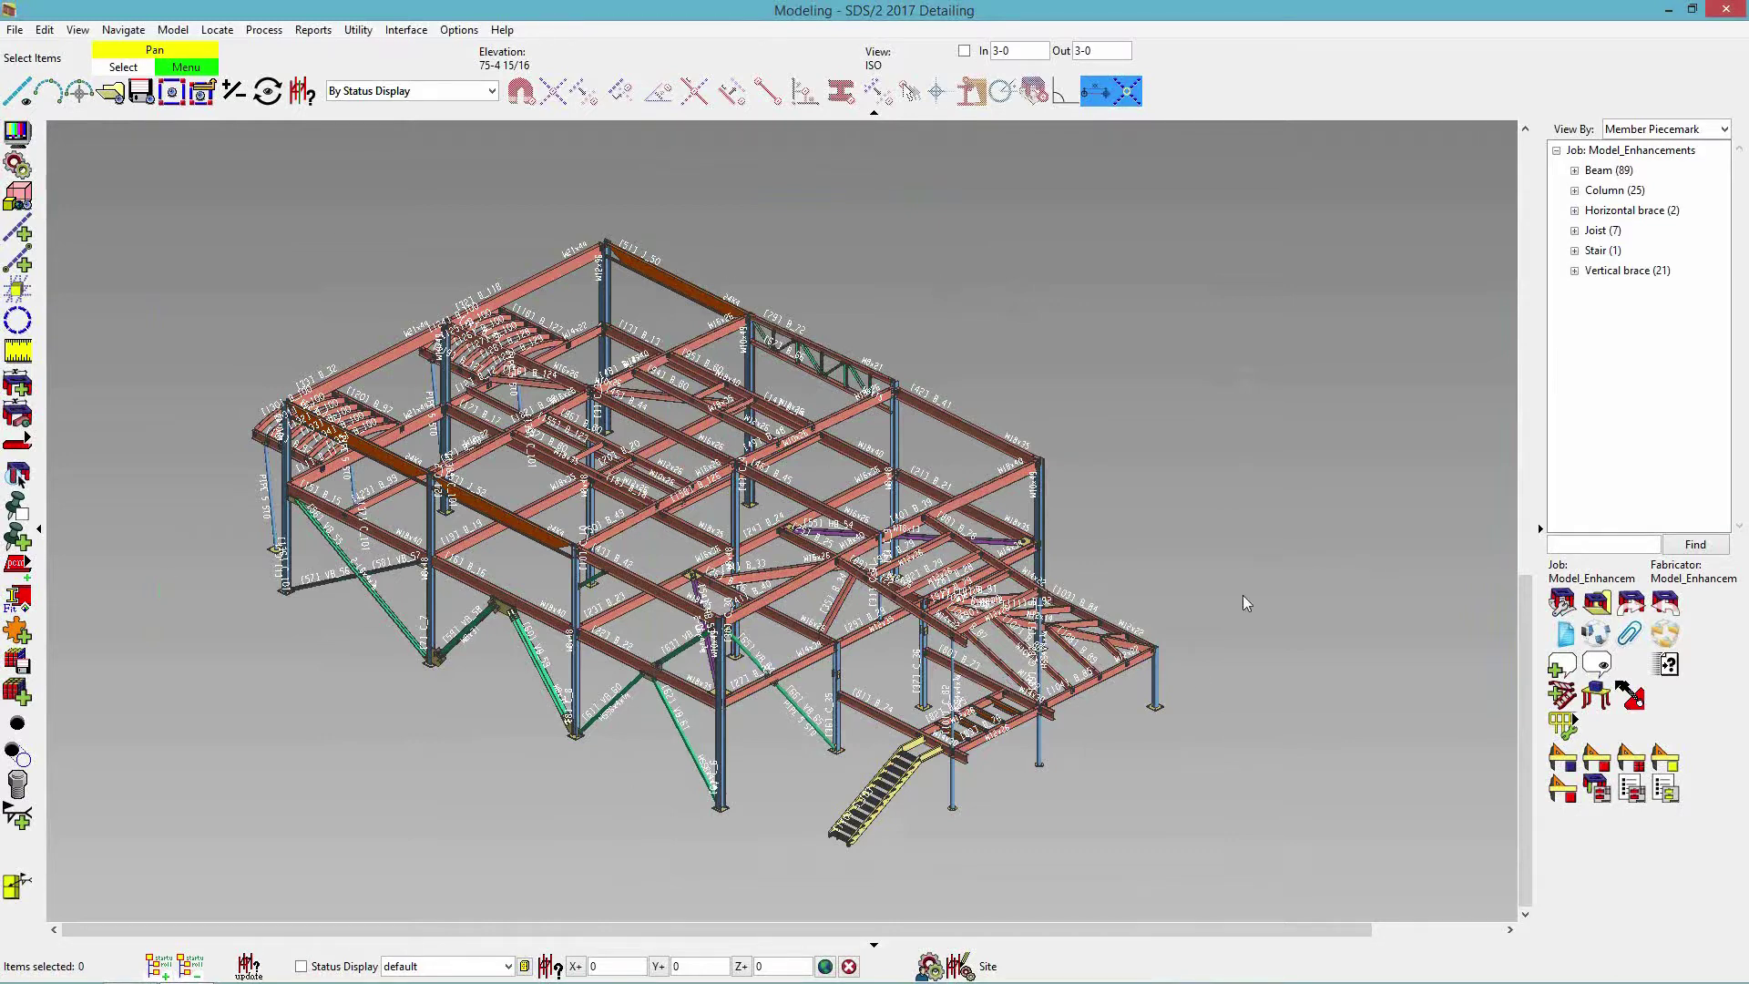
left_click(491, 90)
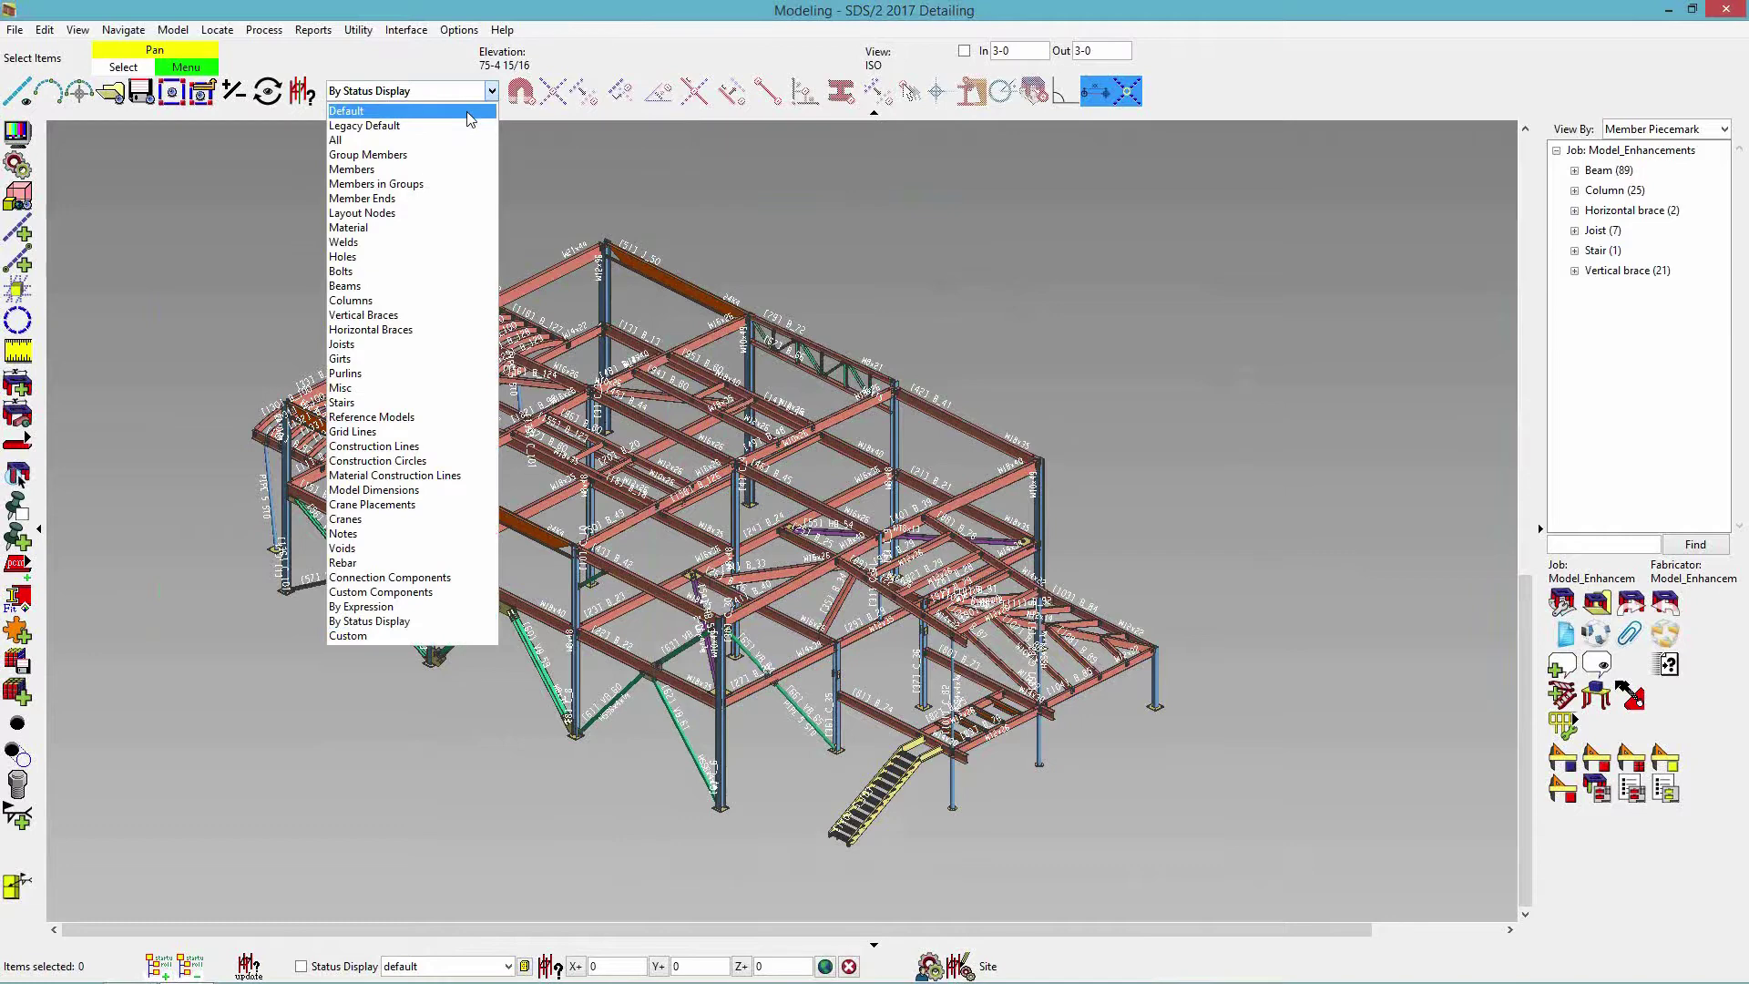
left_click(467, 116)
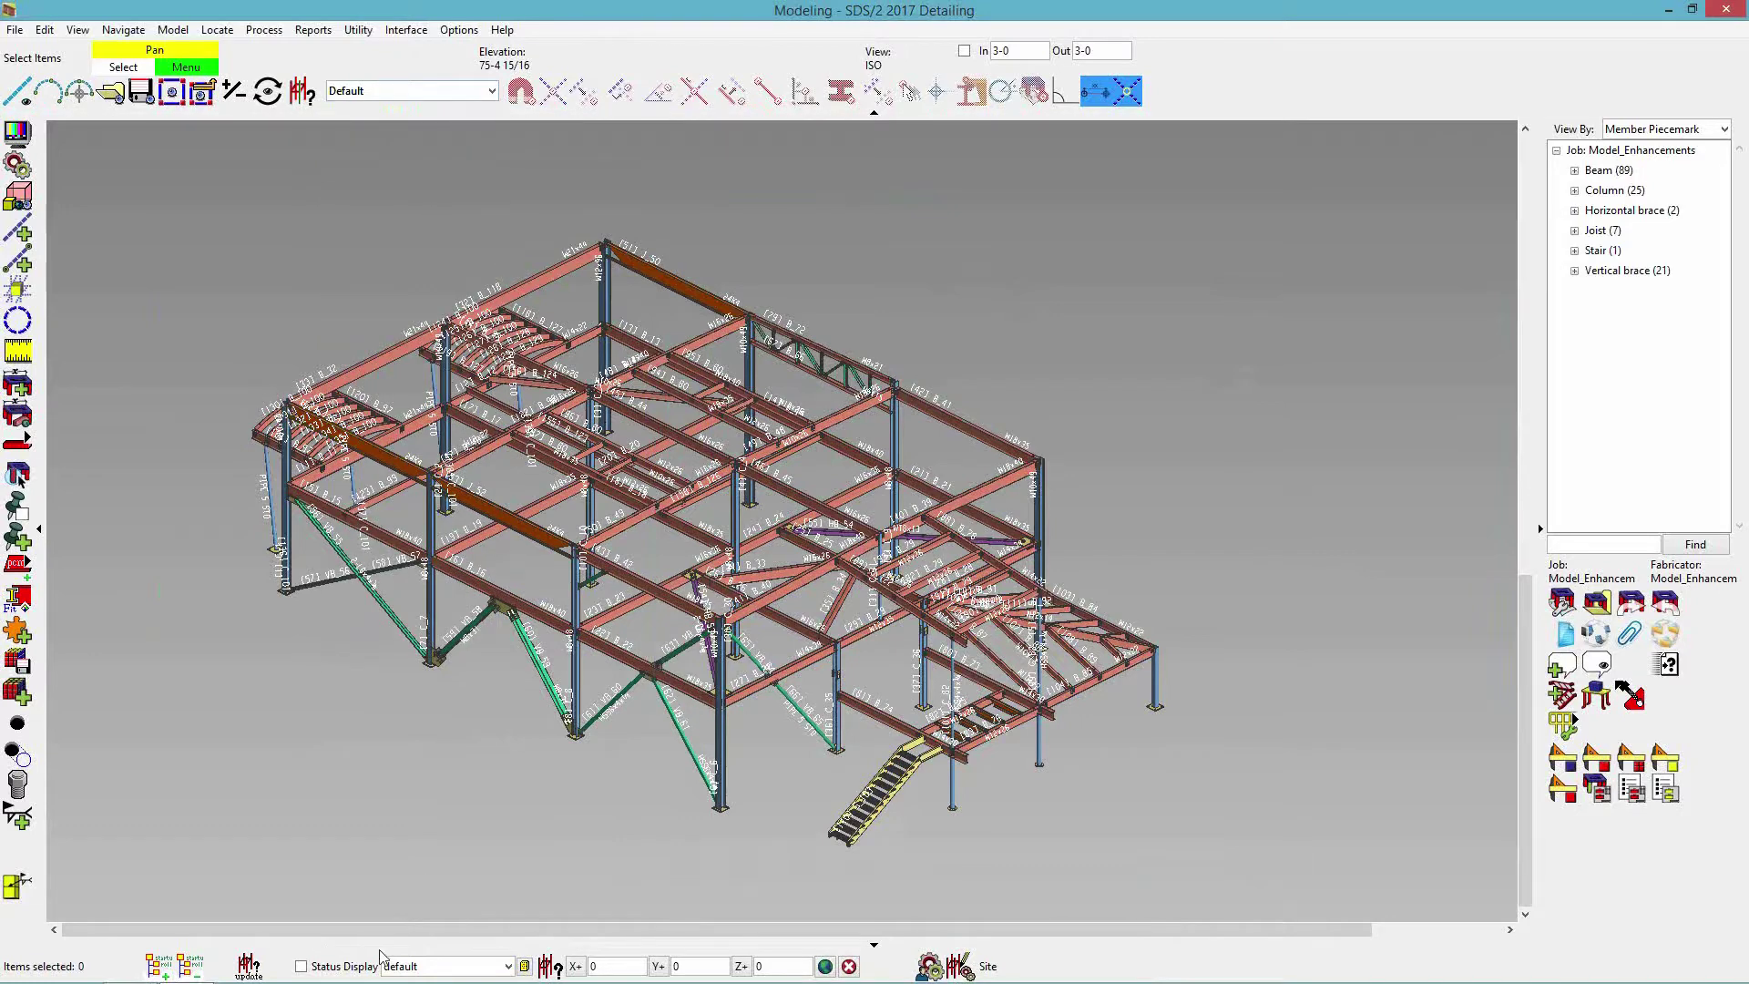
Load the Sequences status review file from the Desktop to color the model by sequence.
left_click(525, 966)
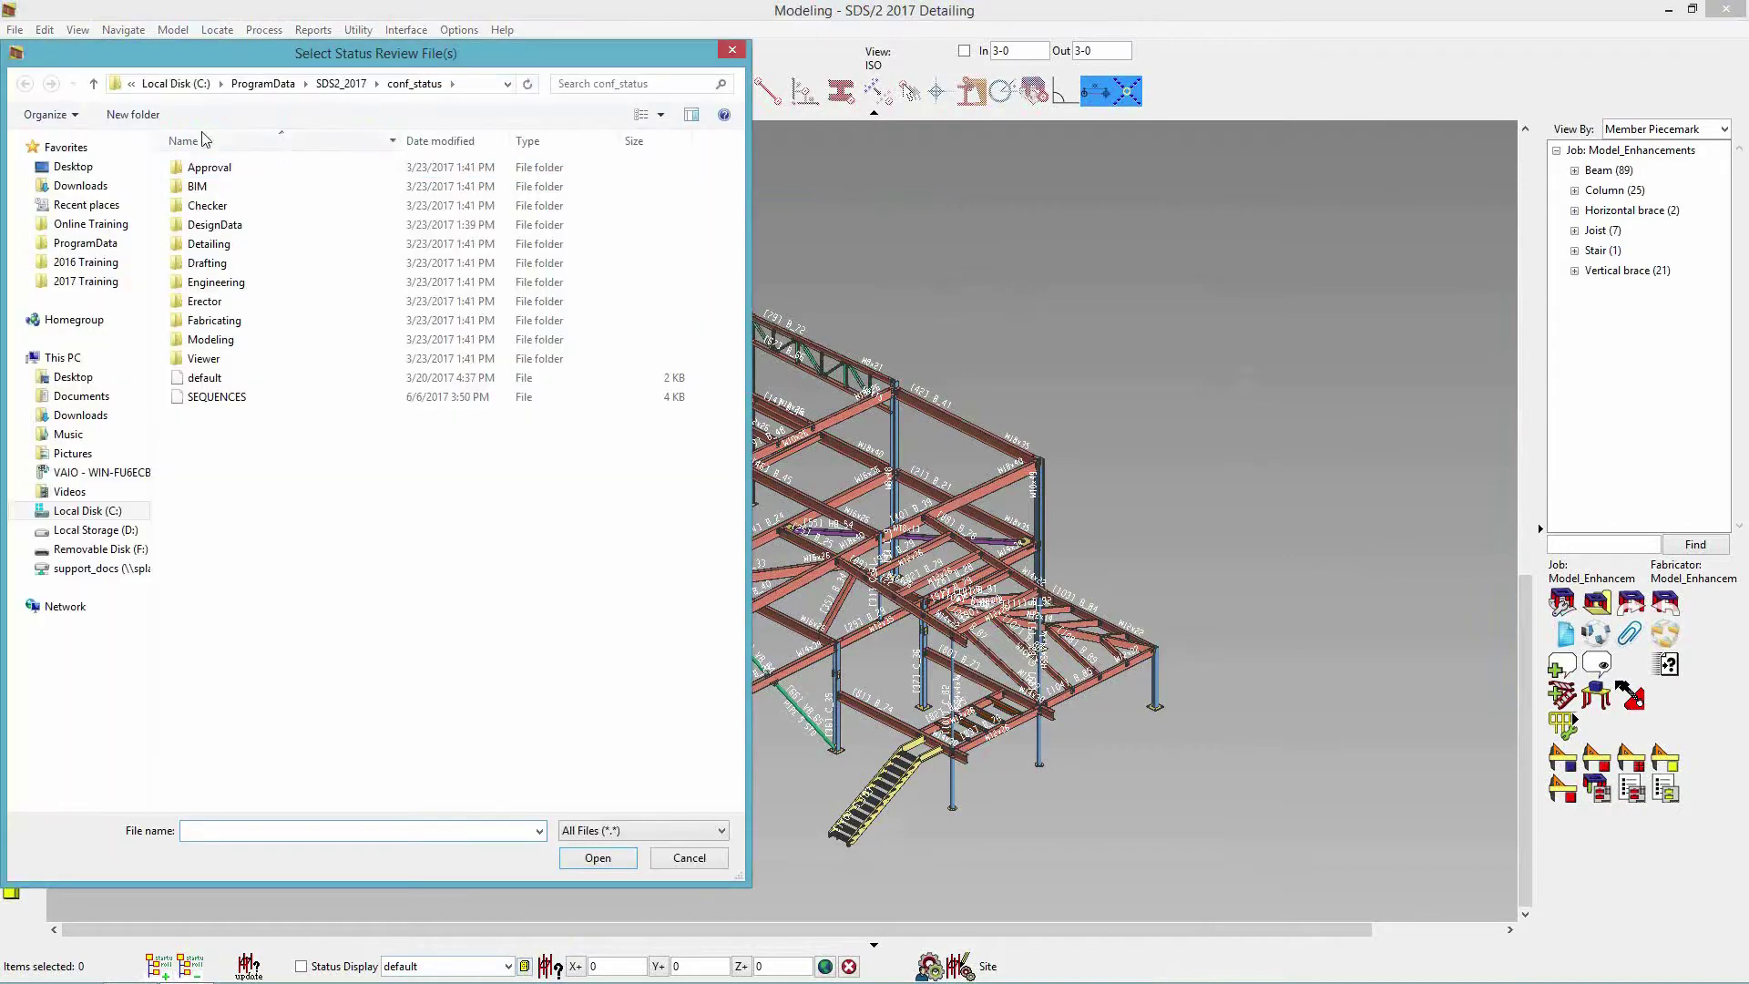
left_click(73, 167)
double_click(209, 592)
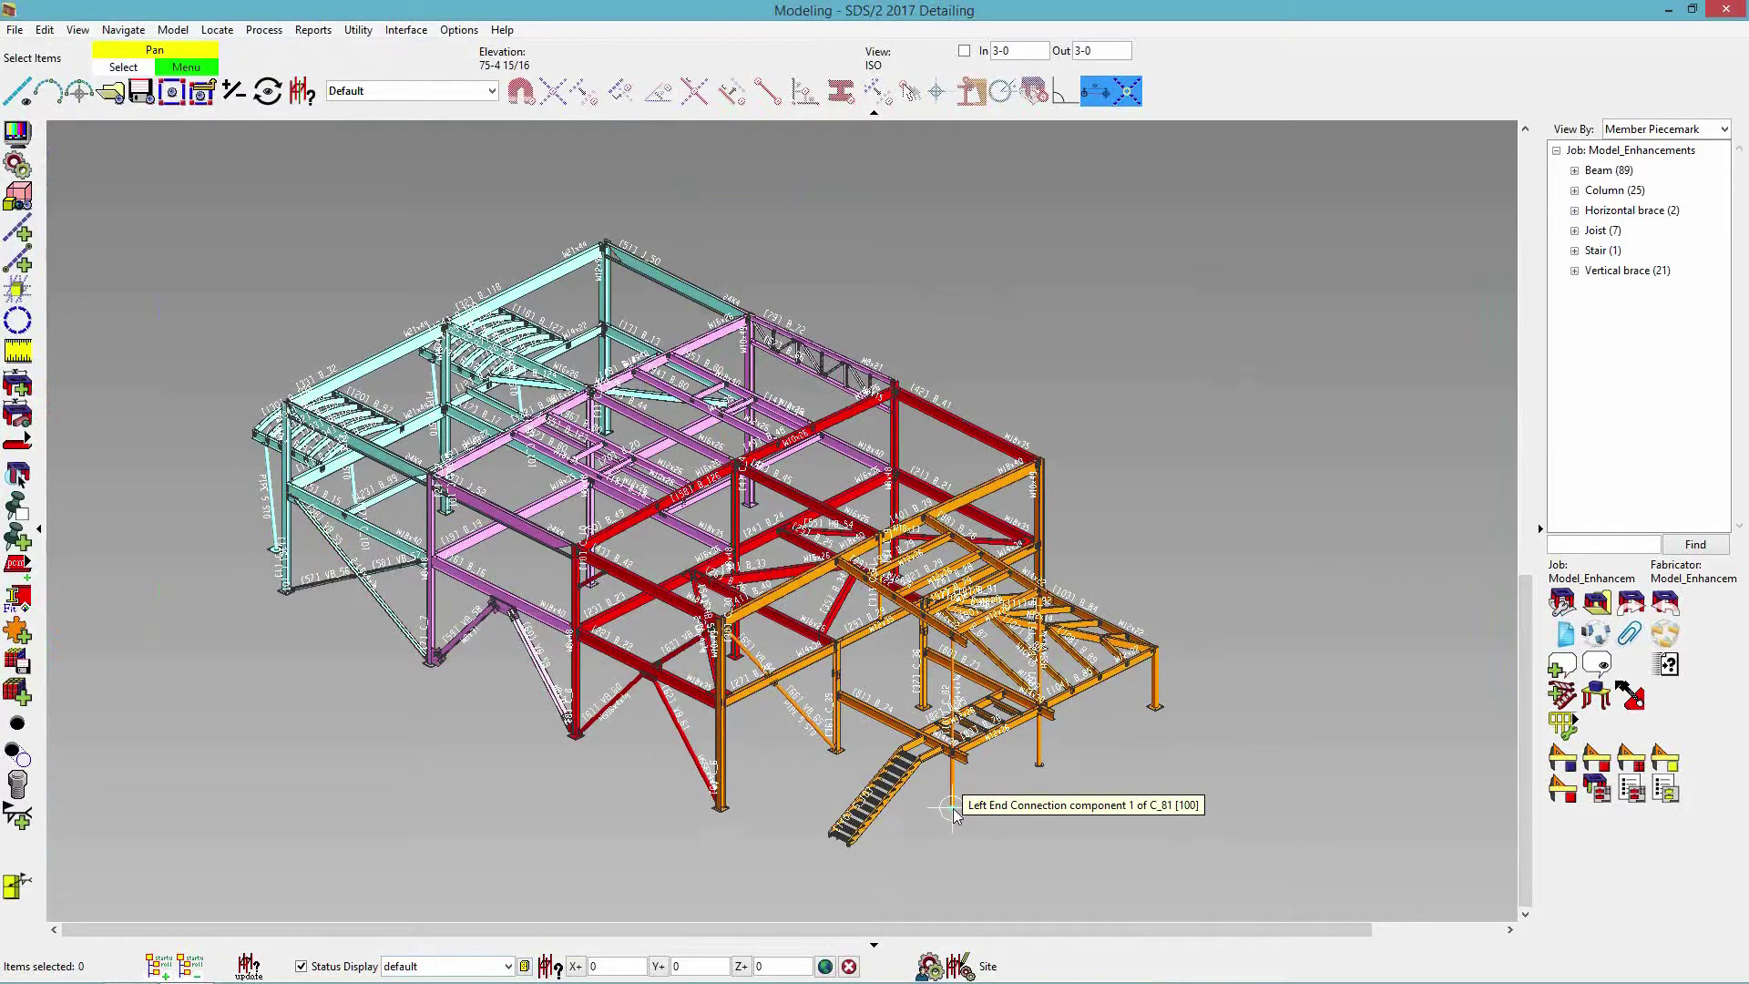
Open the status display settings and load the Sequences file from the Desktop into them.
left_click(548, 965)
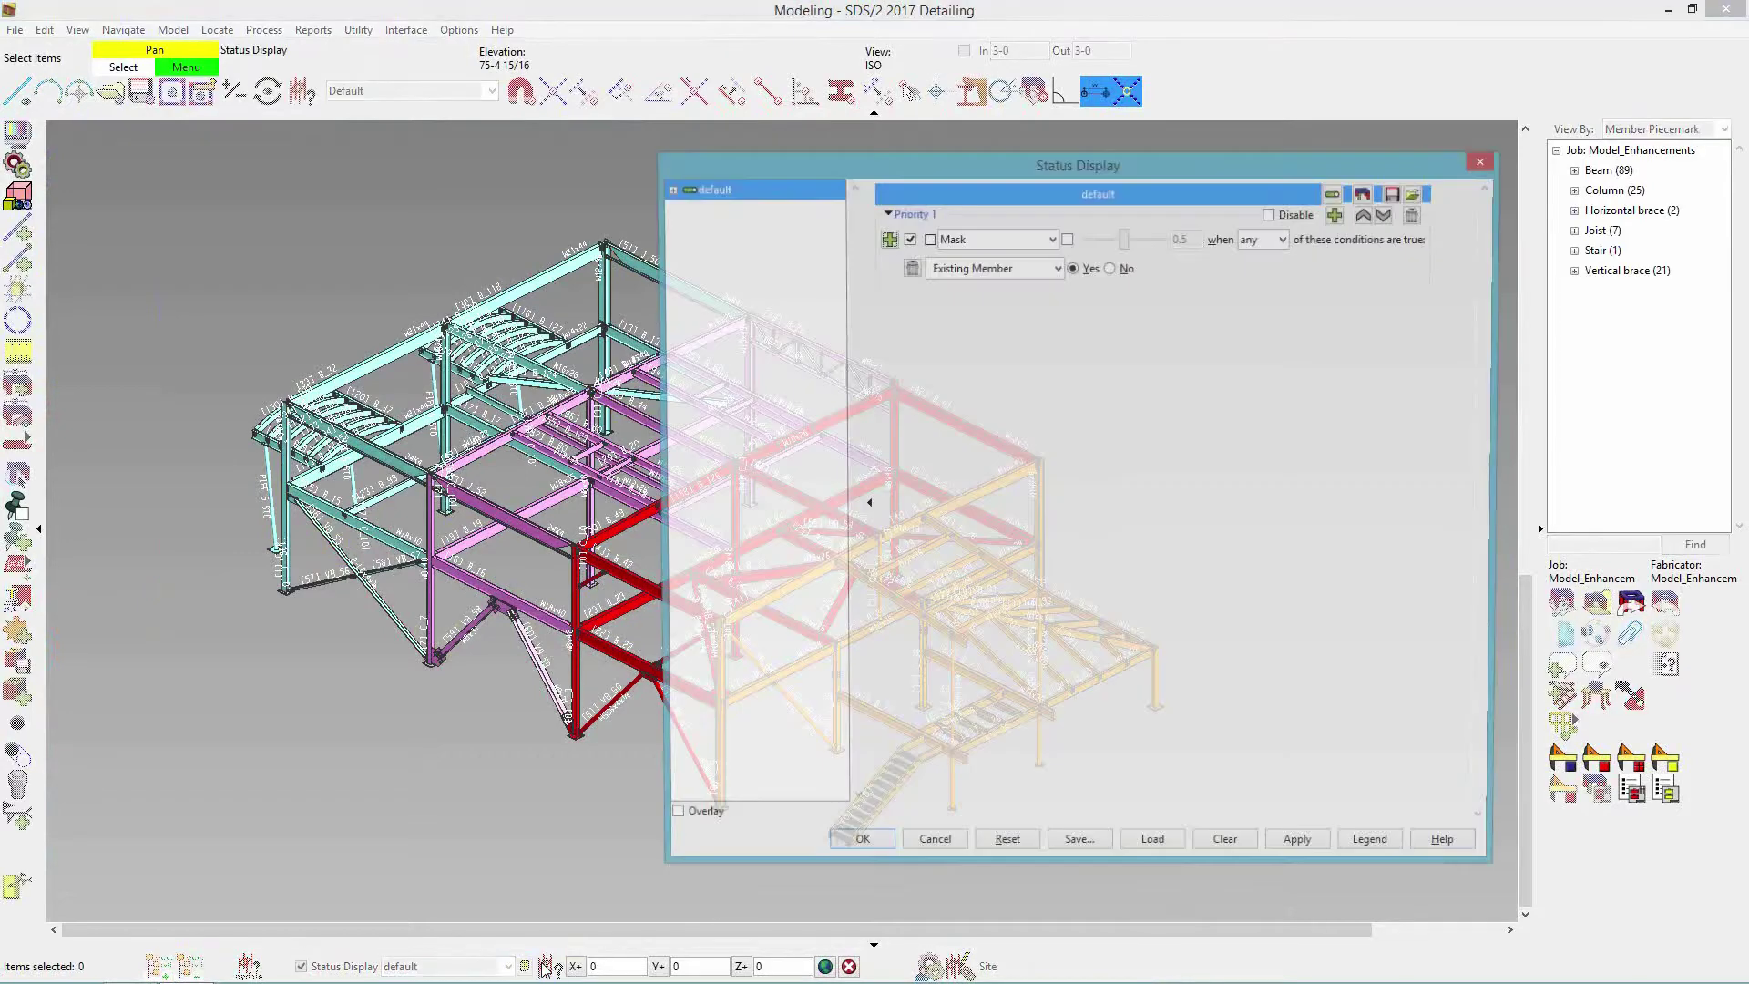
left_click(1417, 192)
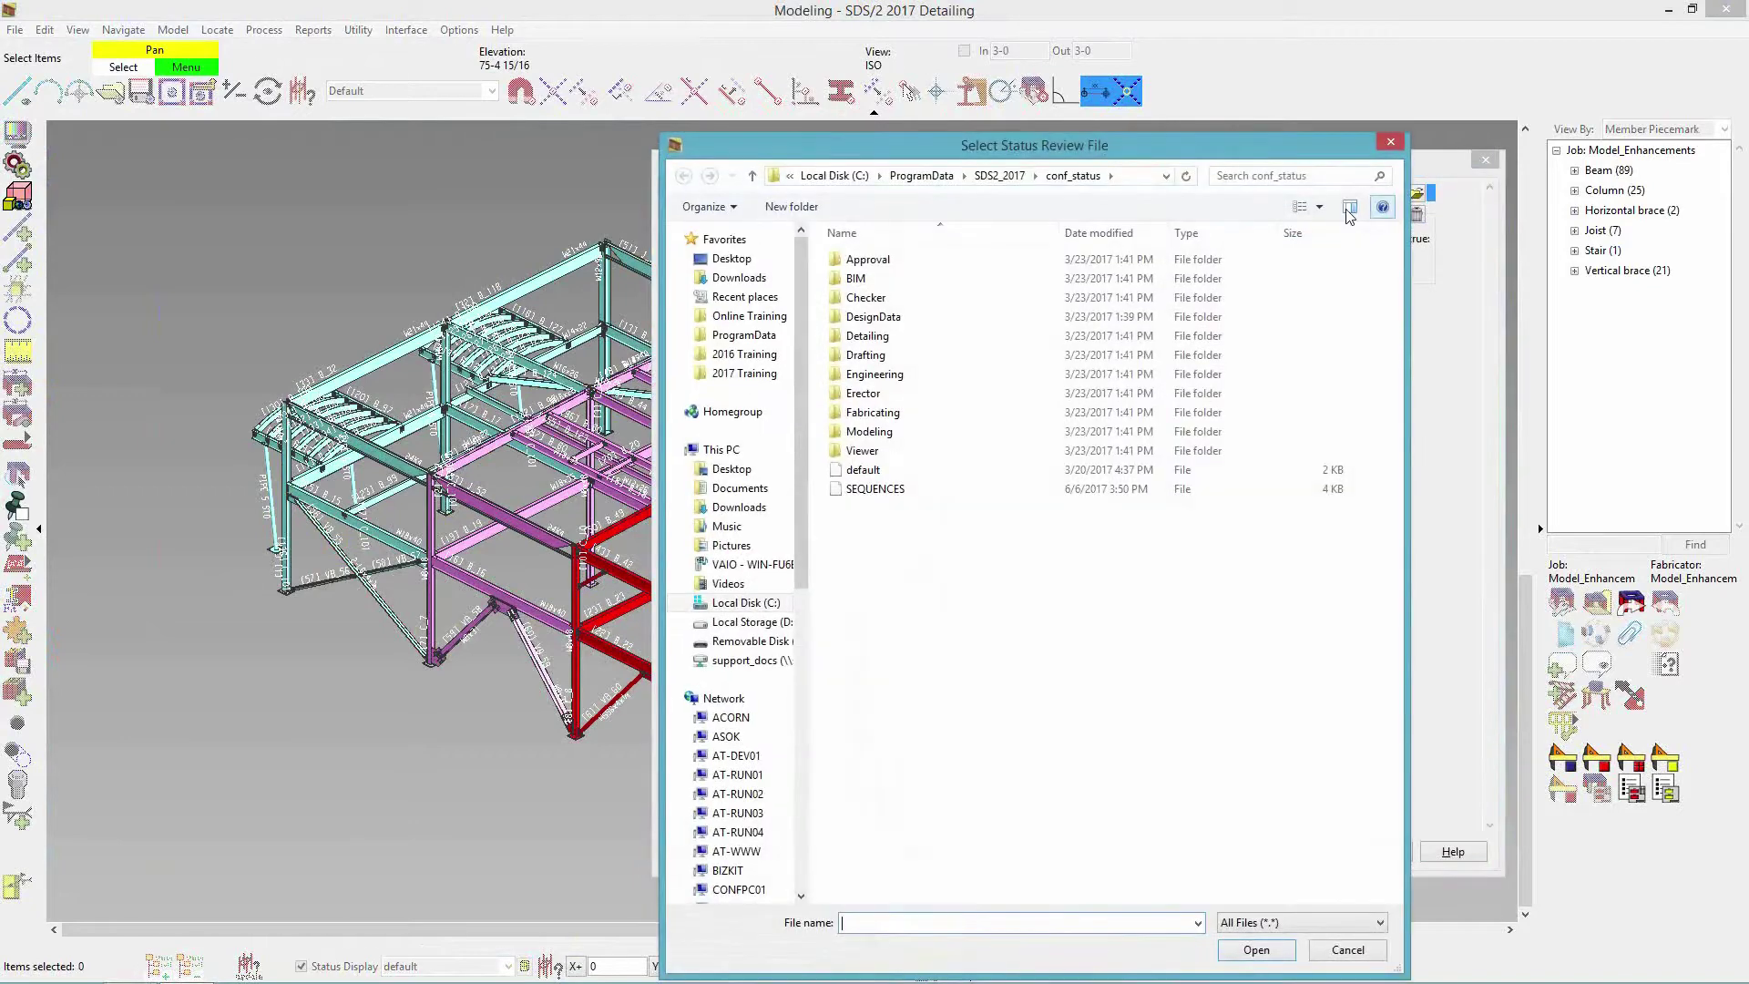
left_click(731, 258)
left_click(875, 679)
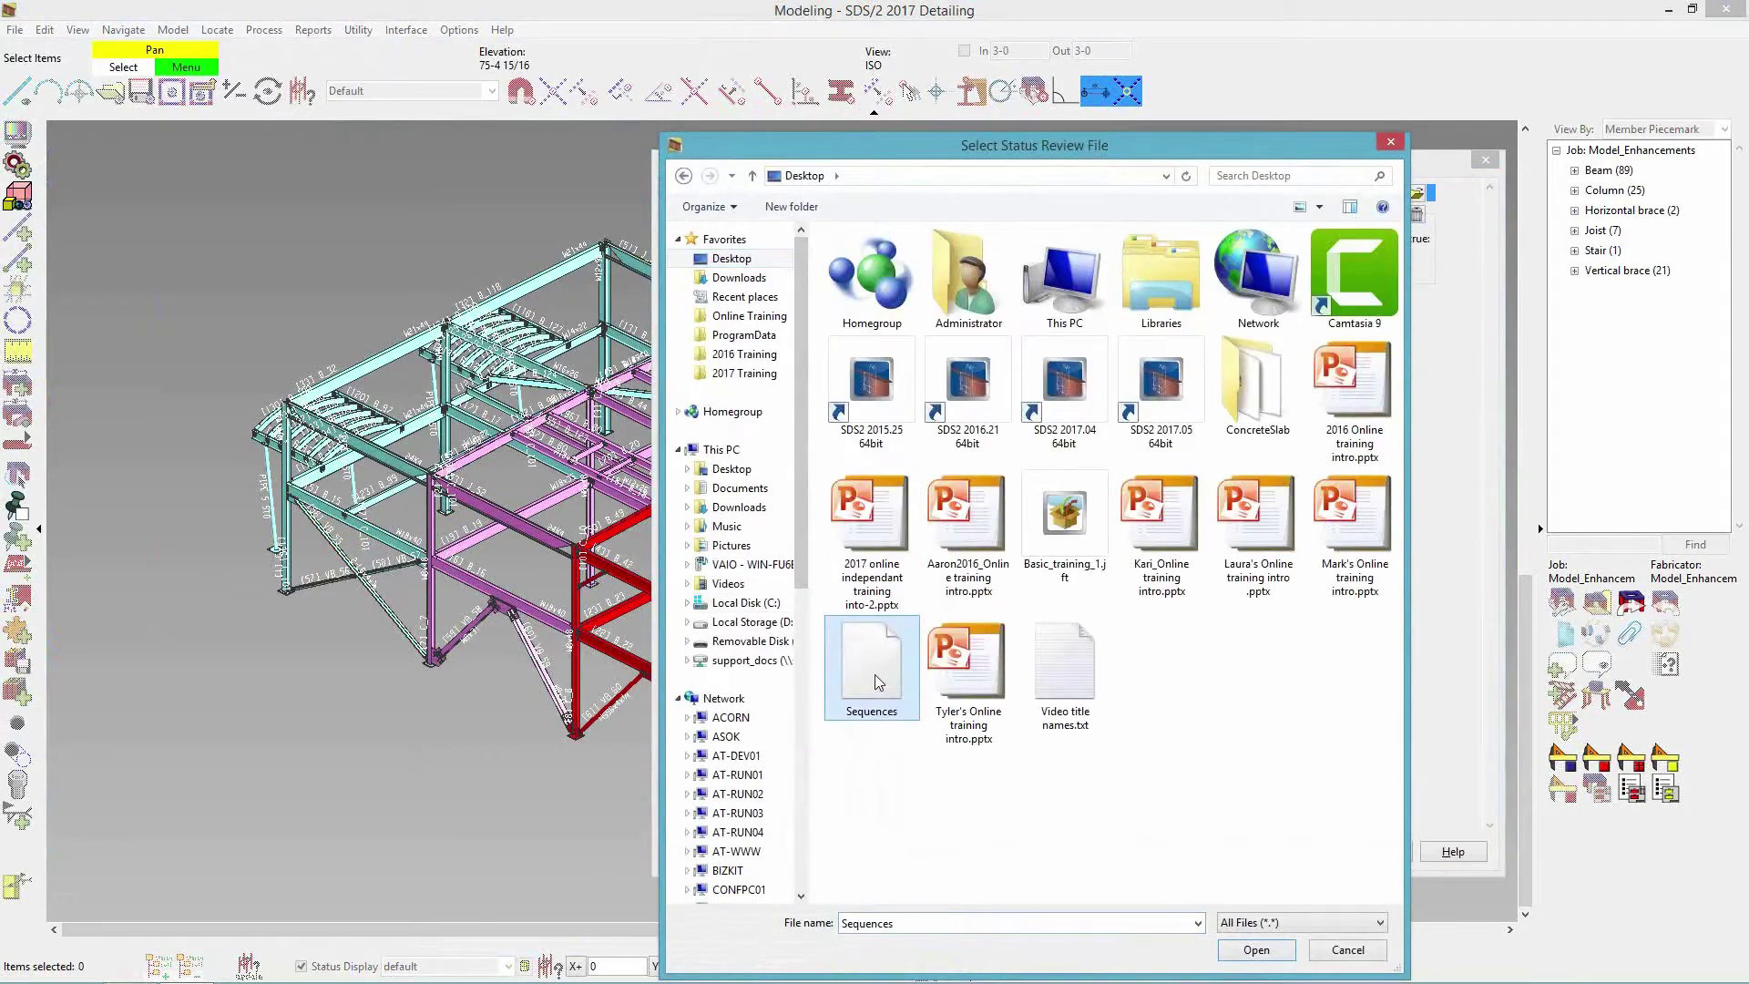
double_click(874, 676)
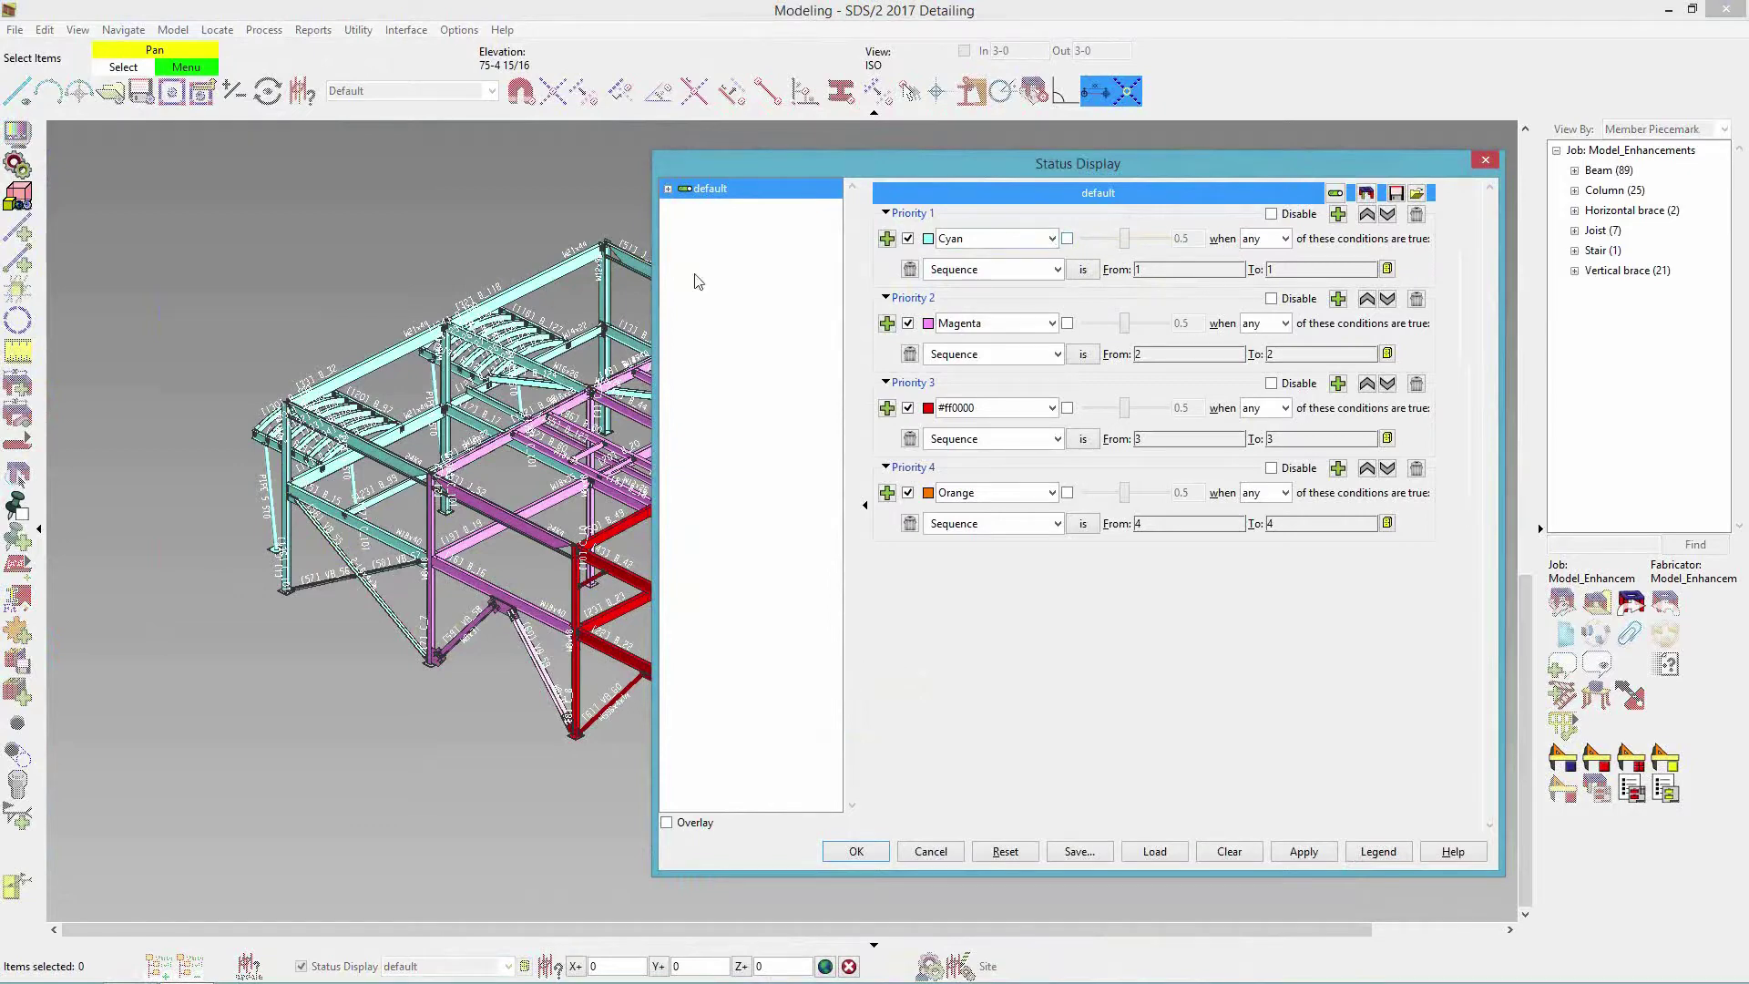
left_click_drag(1064, 164, 1223, 125)
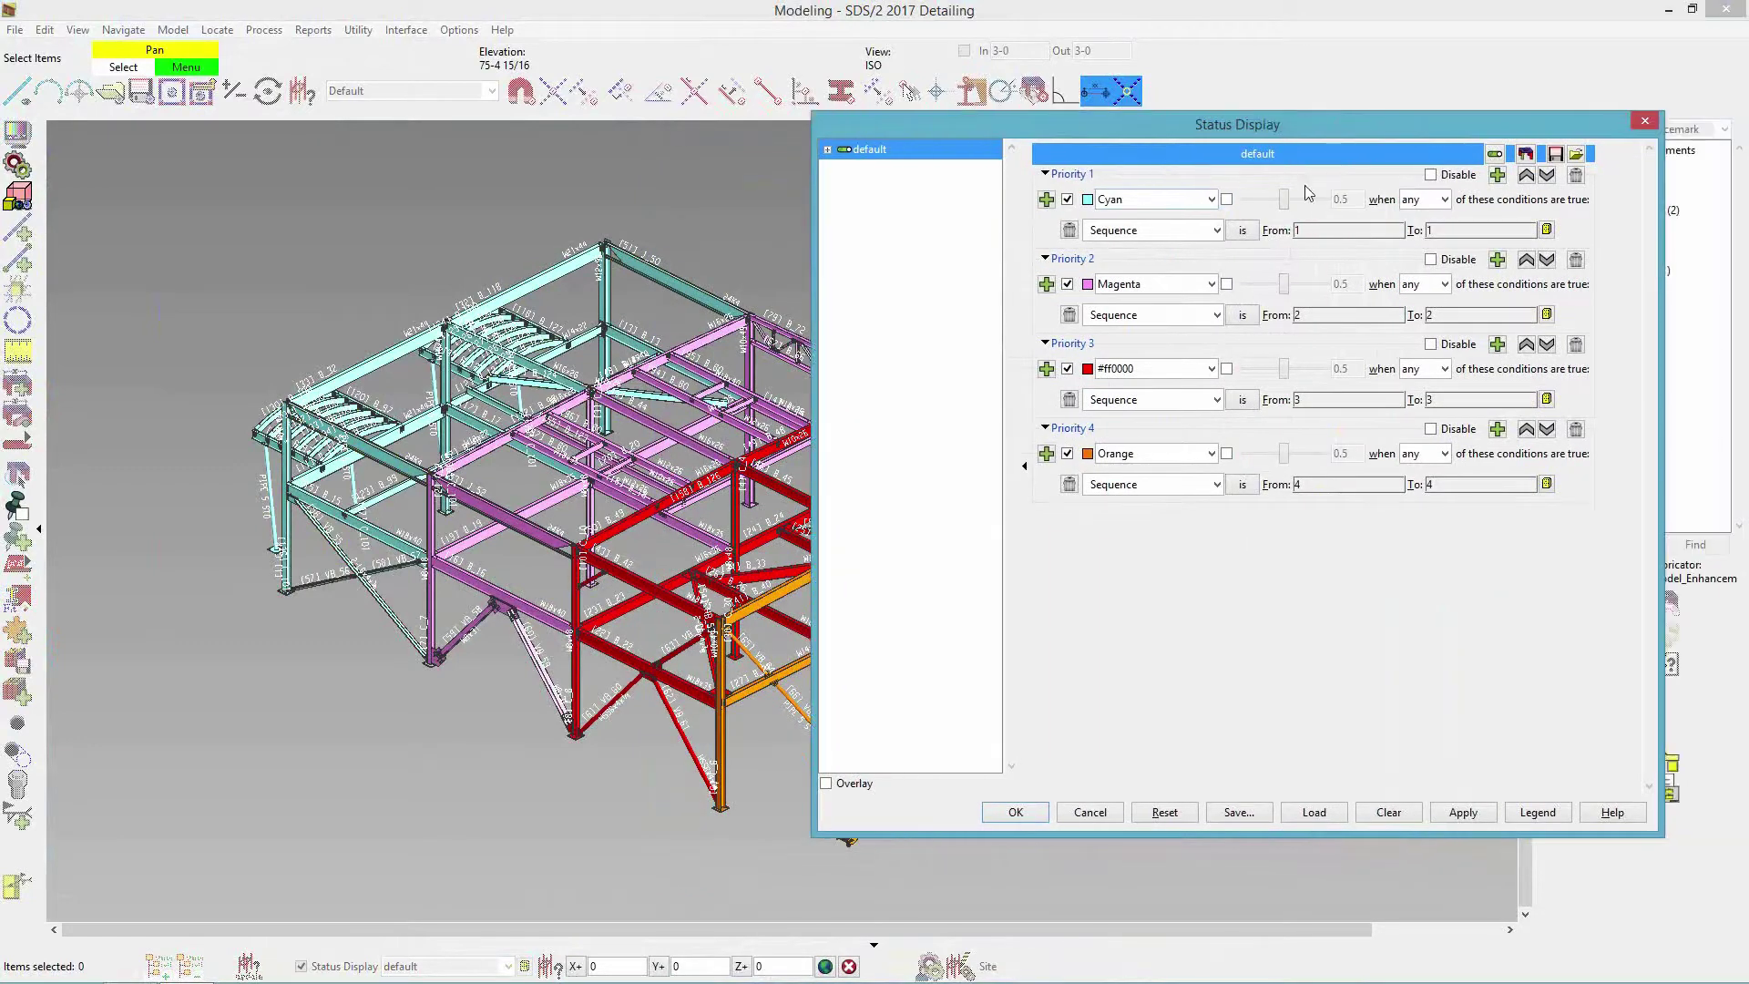
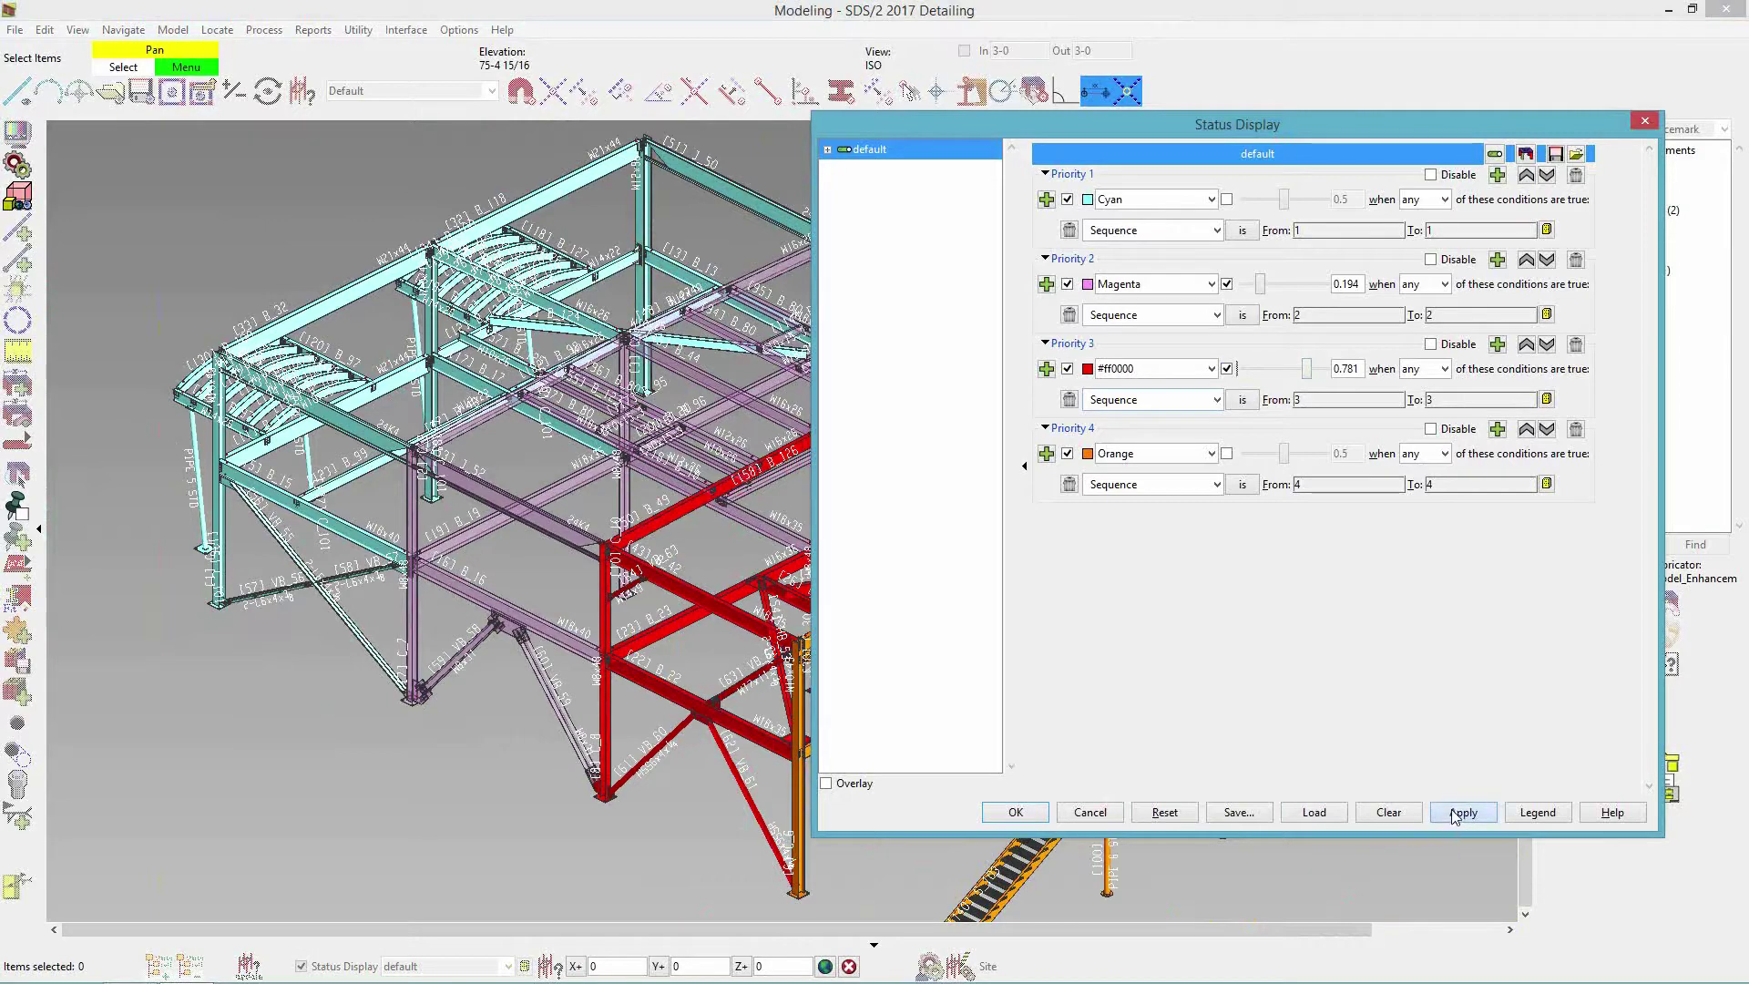
Inspect the transparency of the sequence 2 and 3 members at the joist-to-column connection and accept the status display settings.
middle_click_drag(674, 678, 663, 561)
scroll(663, 561, "up", 5)
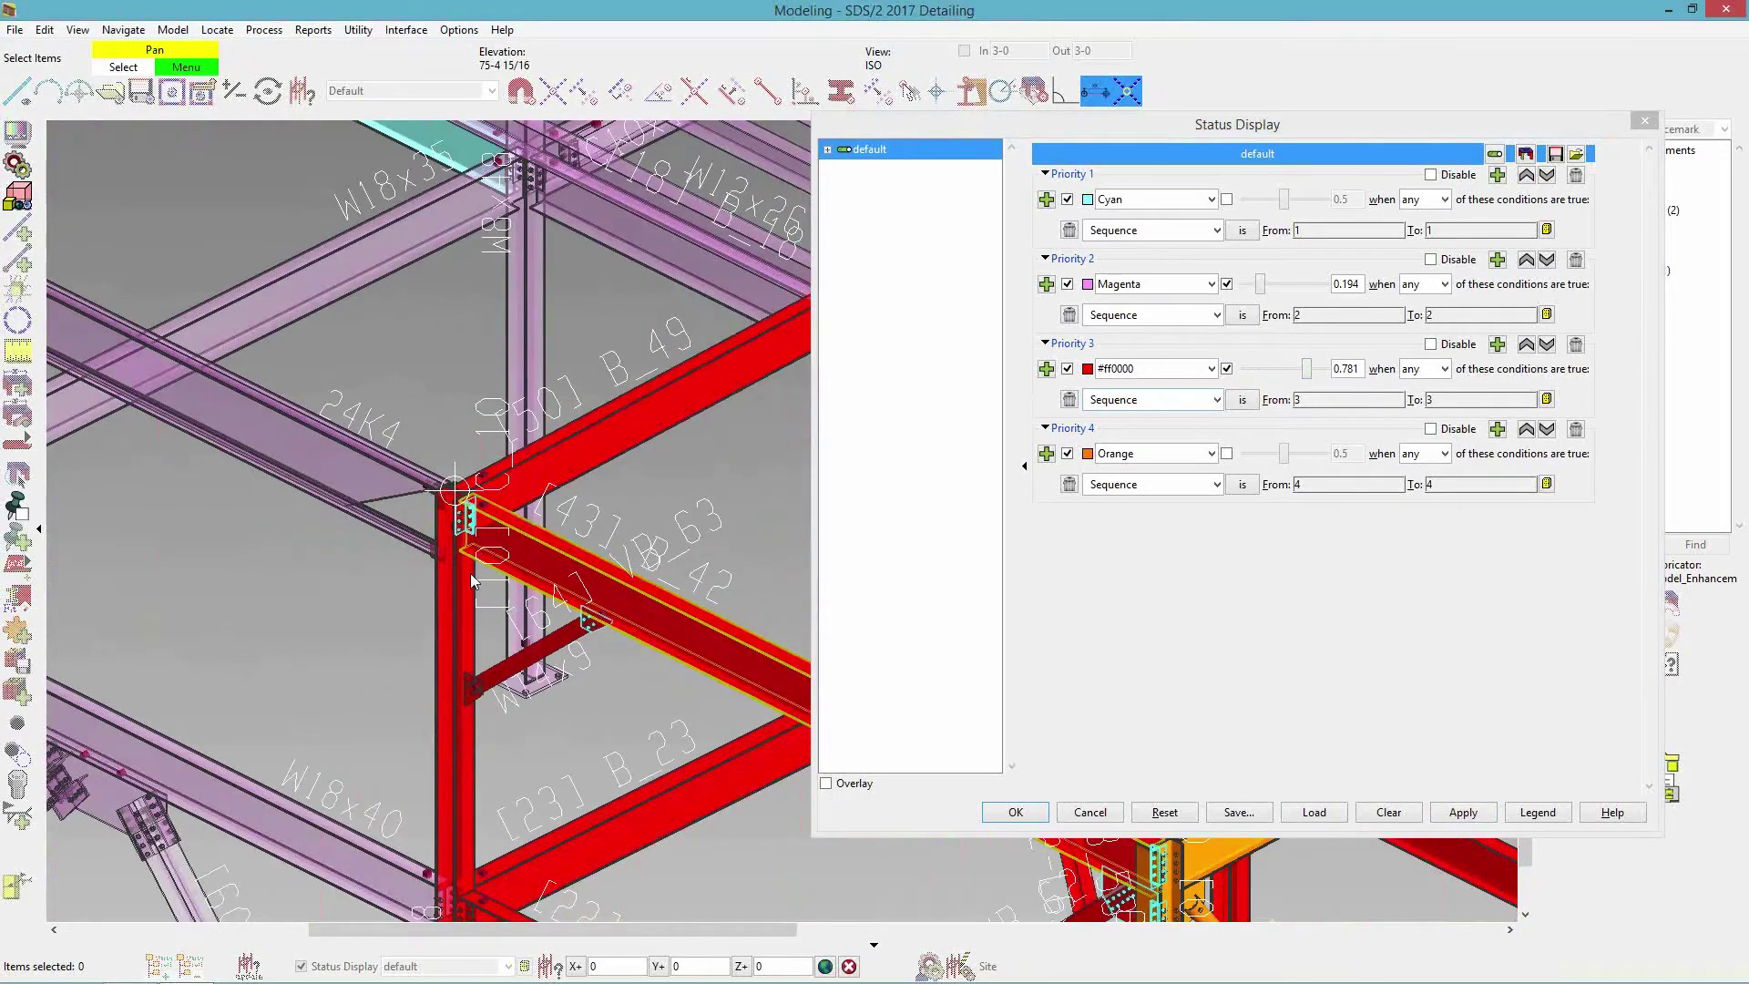
scroll(479, 556, "up", 2)
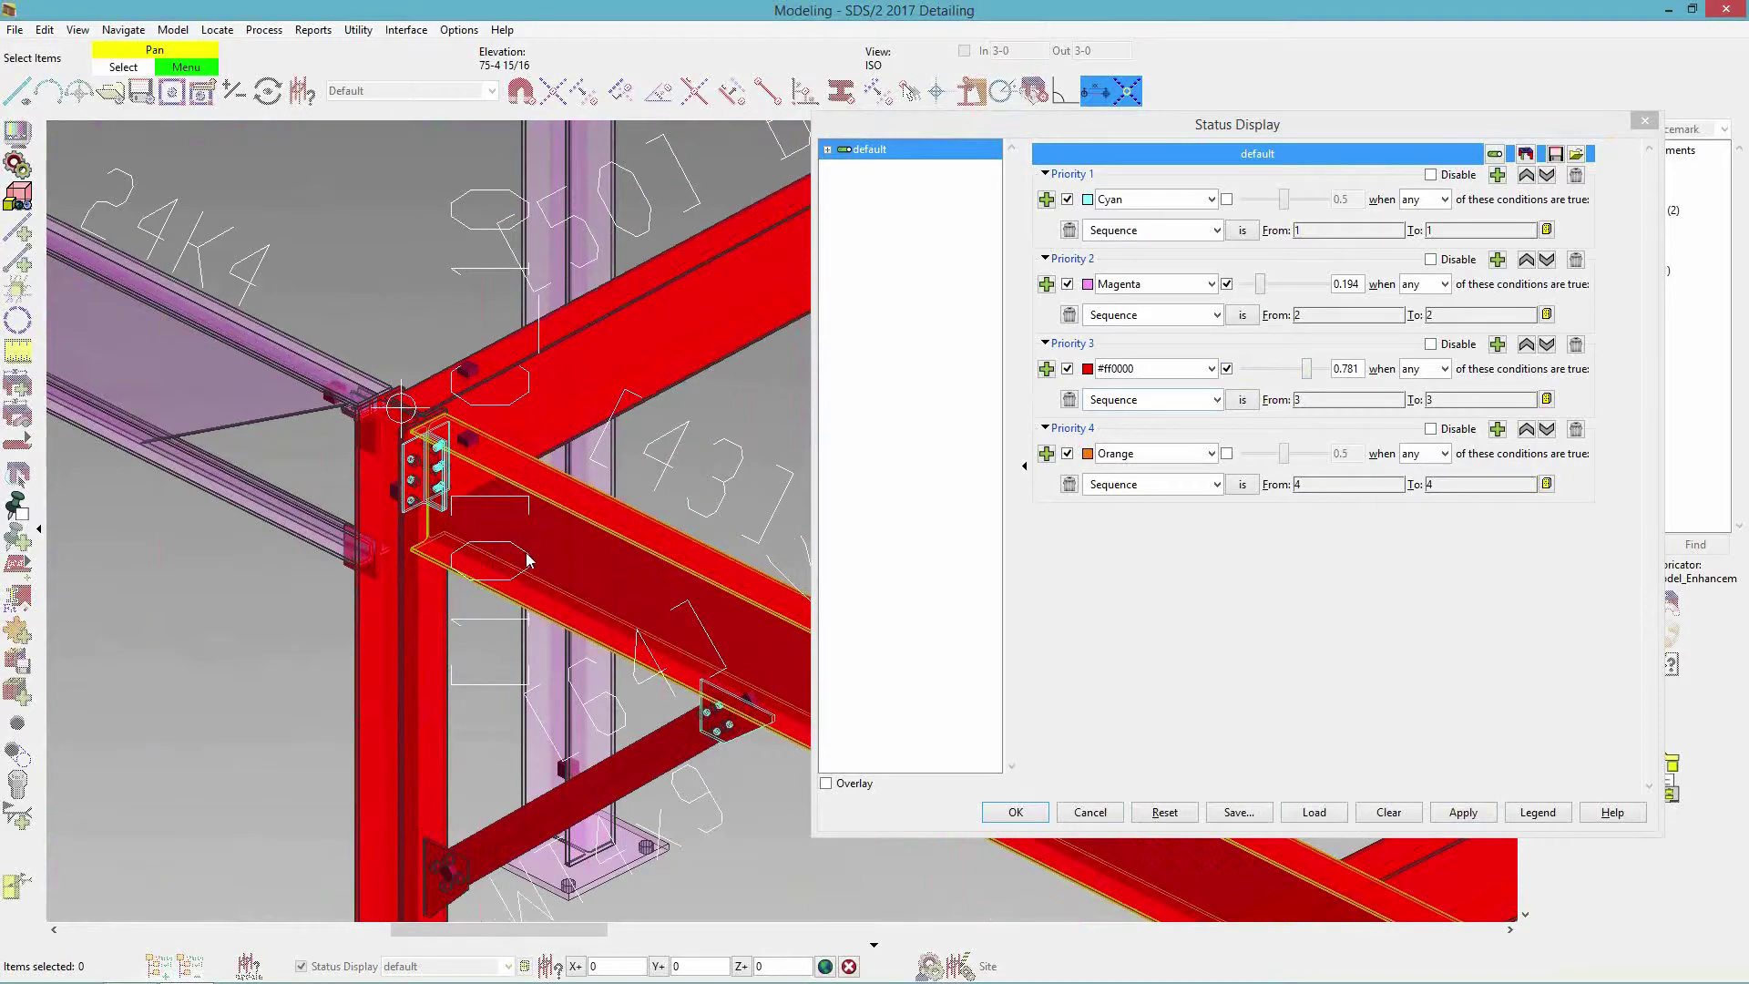
scroll(519, 572, "down", 3)
scroll(516, 582, "down", 2)
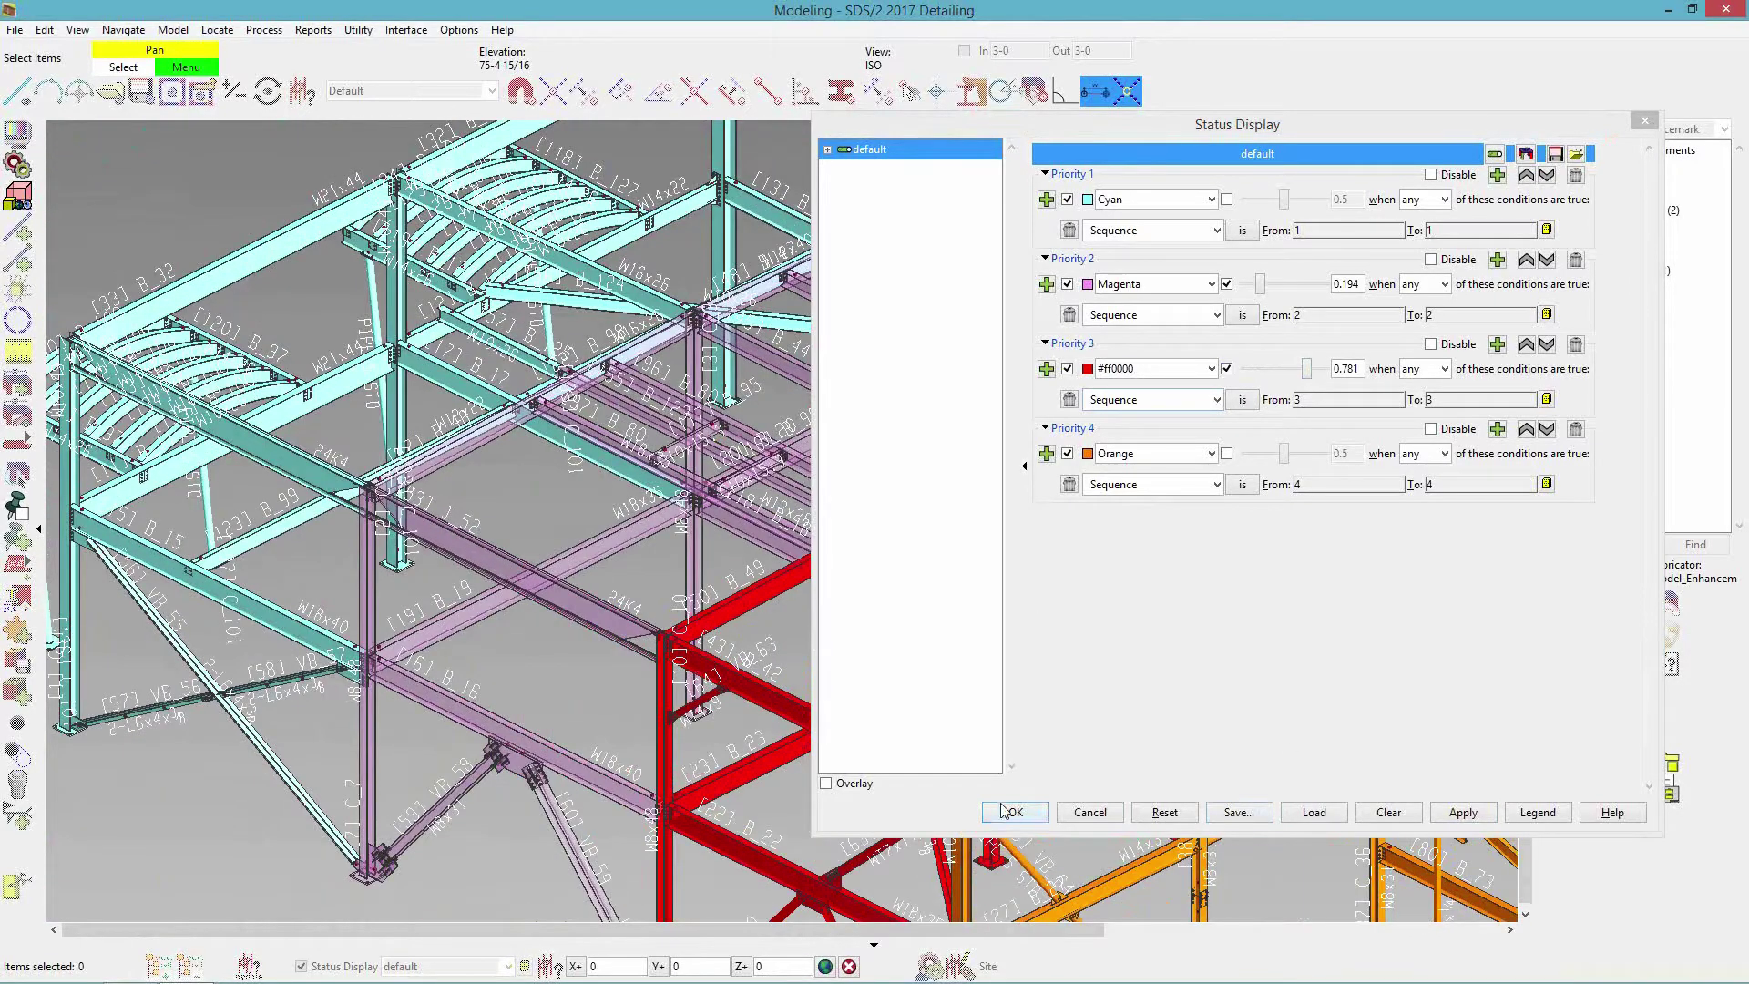
left_click(1015, 812)
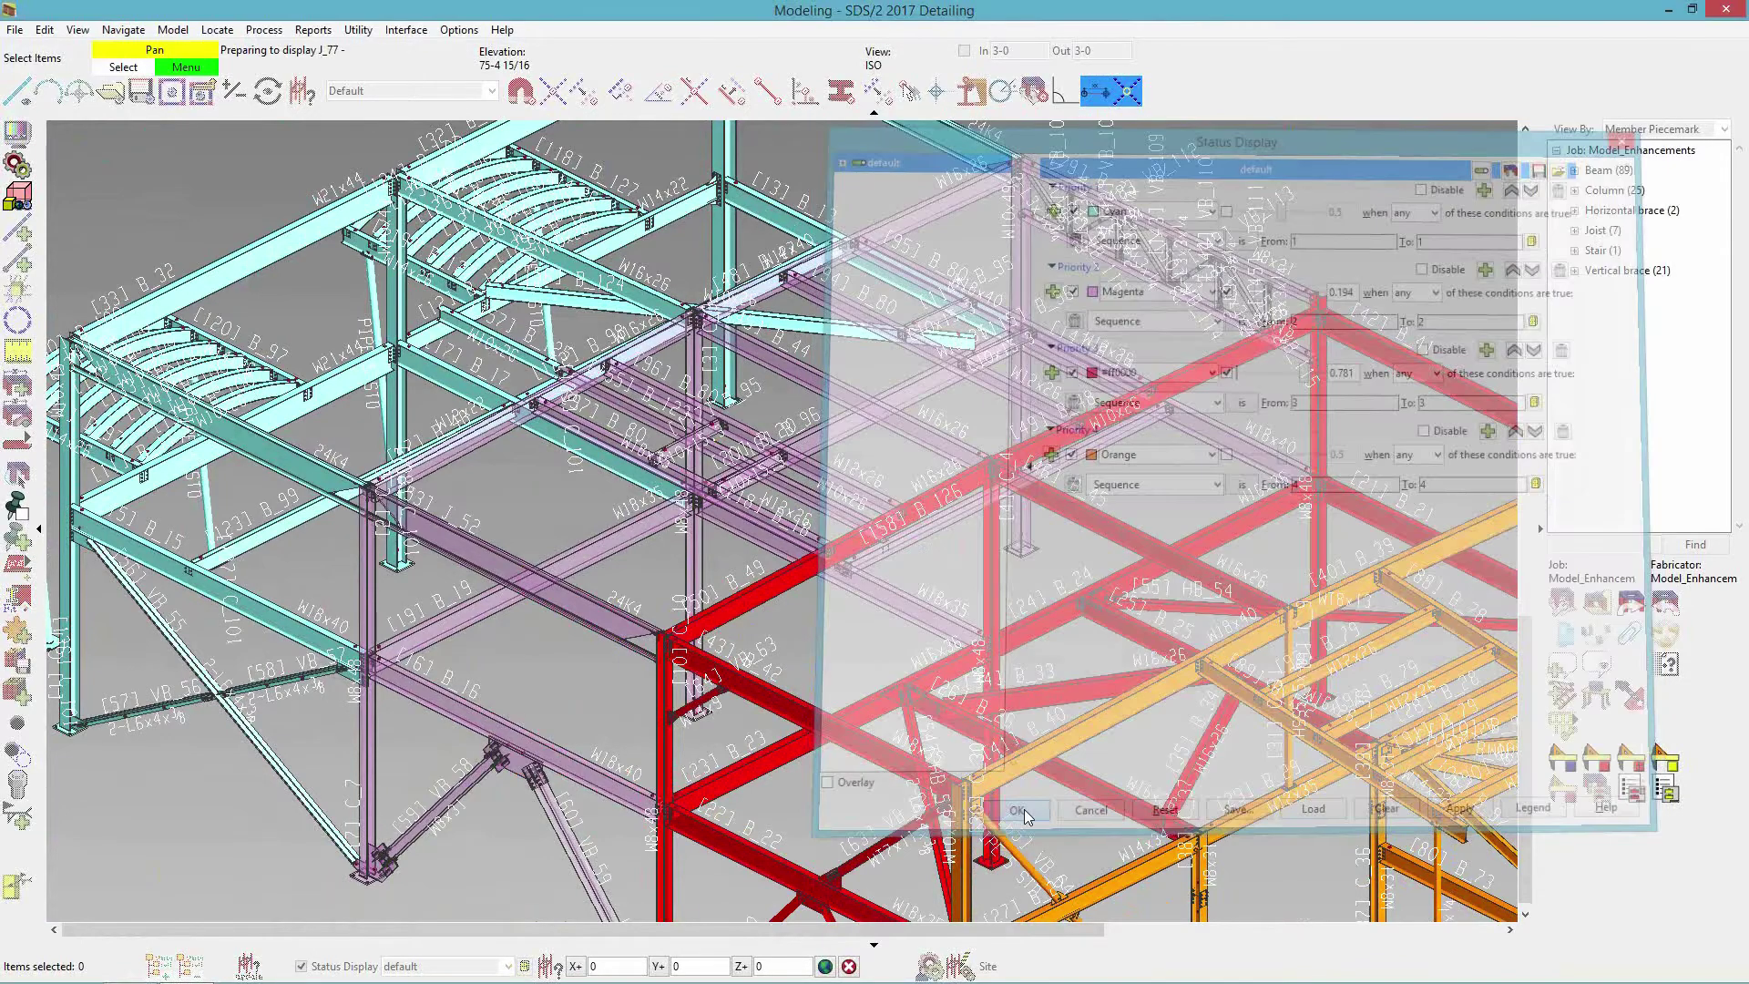
Color the piecemark list for detailing members by status using the Sequences file from the Desktop, and dismiss the piecemark selection.
scroll(1059, 636, "down", 3)
middle_click_drag(1059, 636, 1155, 569)
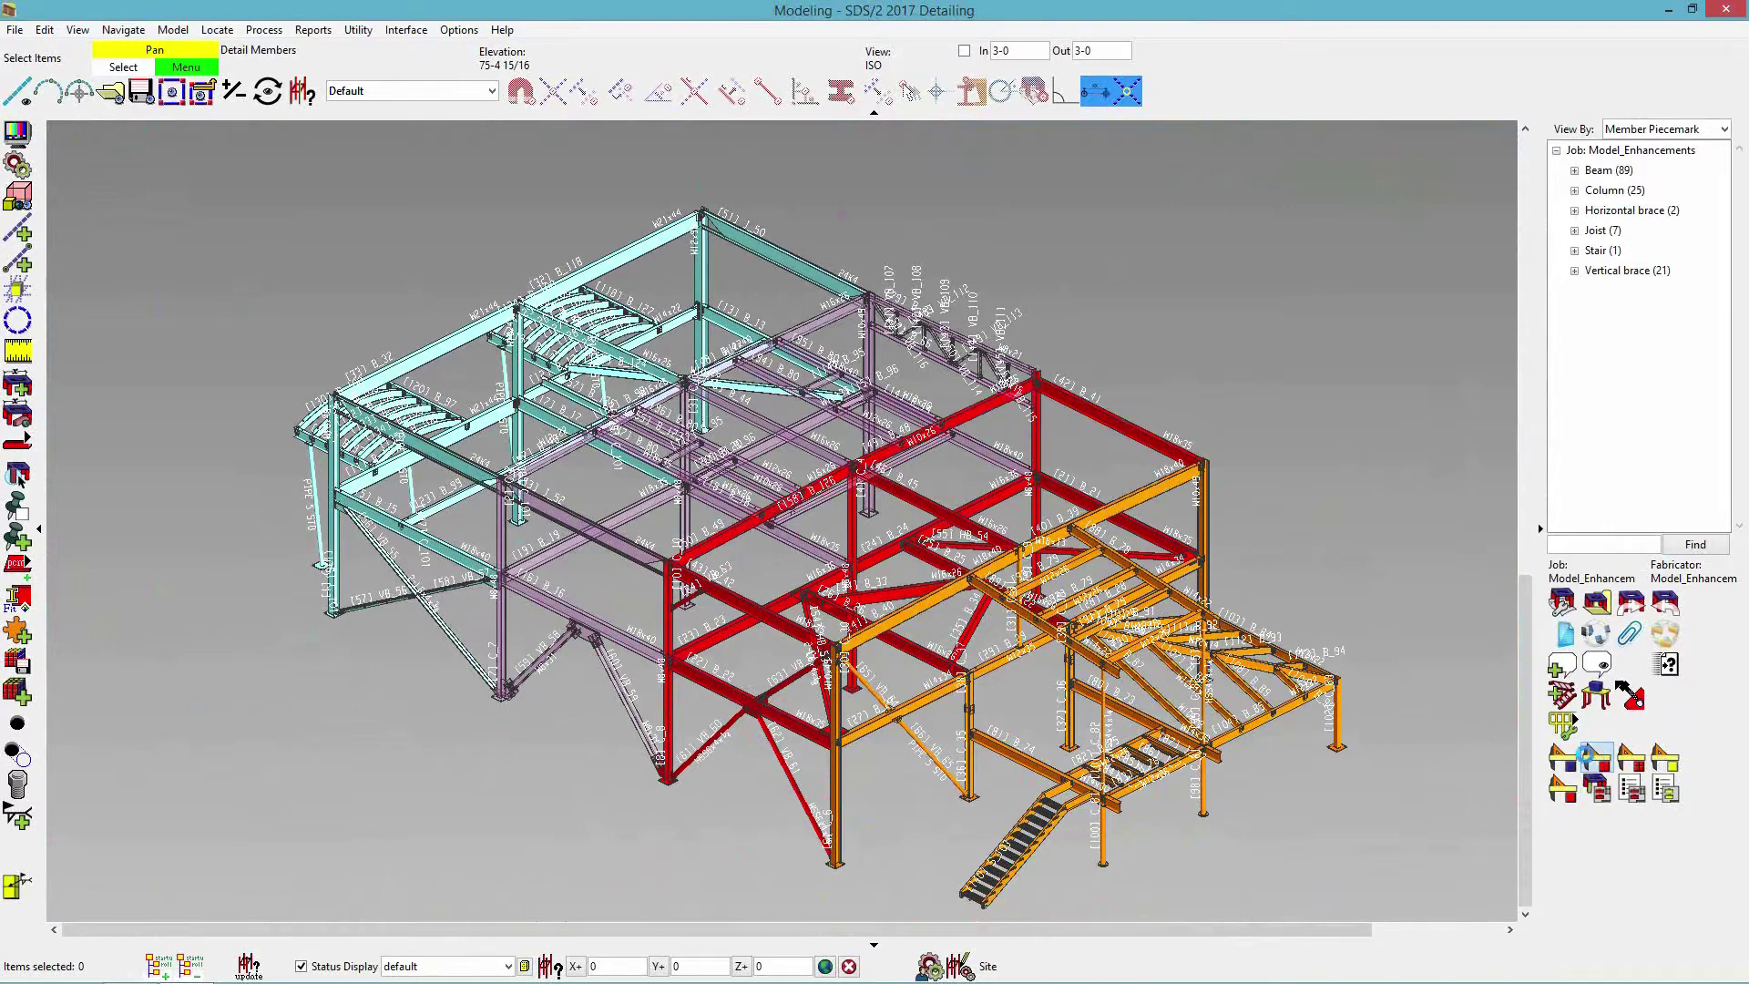
left_click(1563, 756)
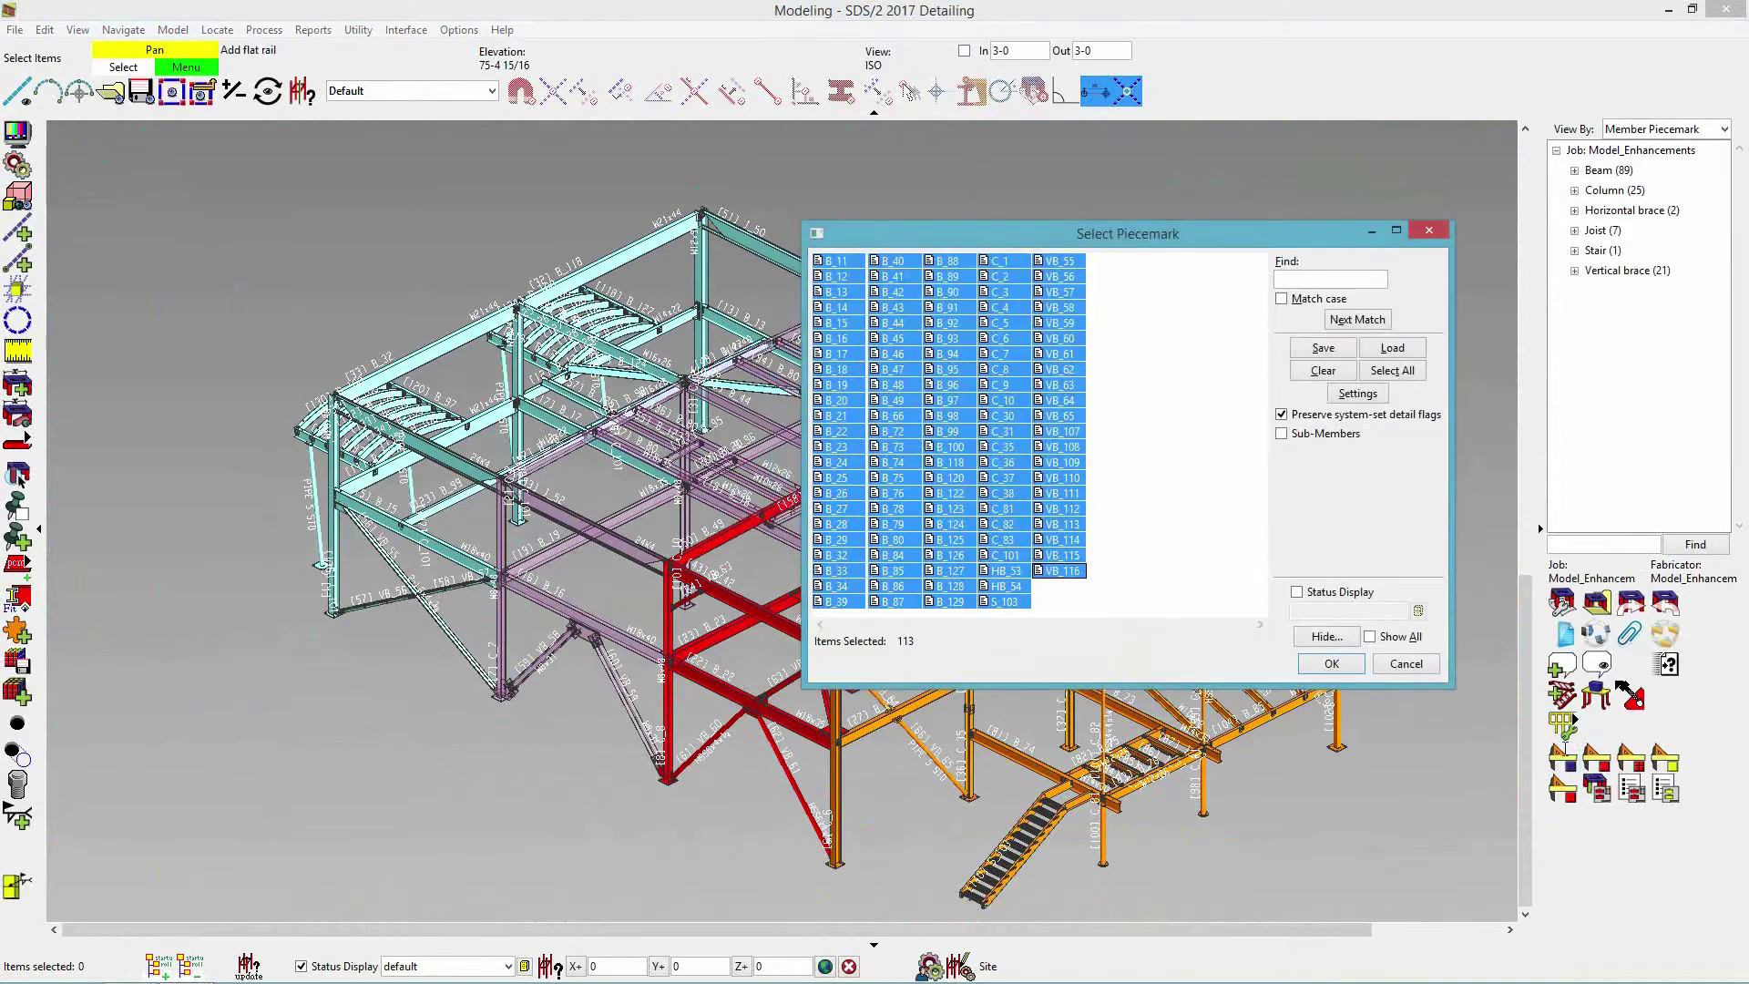
left_click(1297, 593)
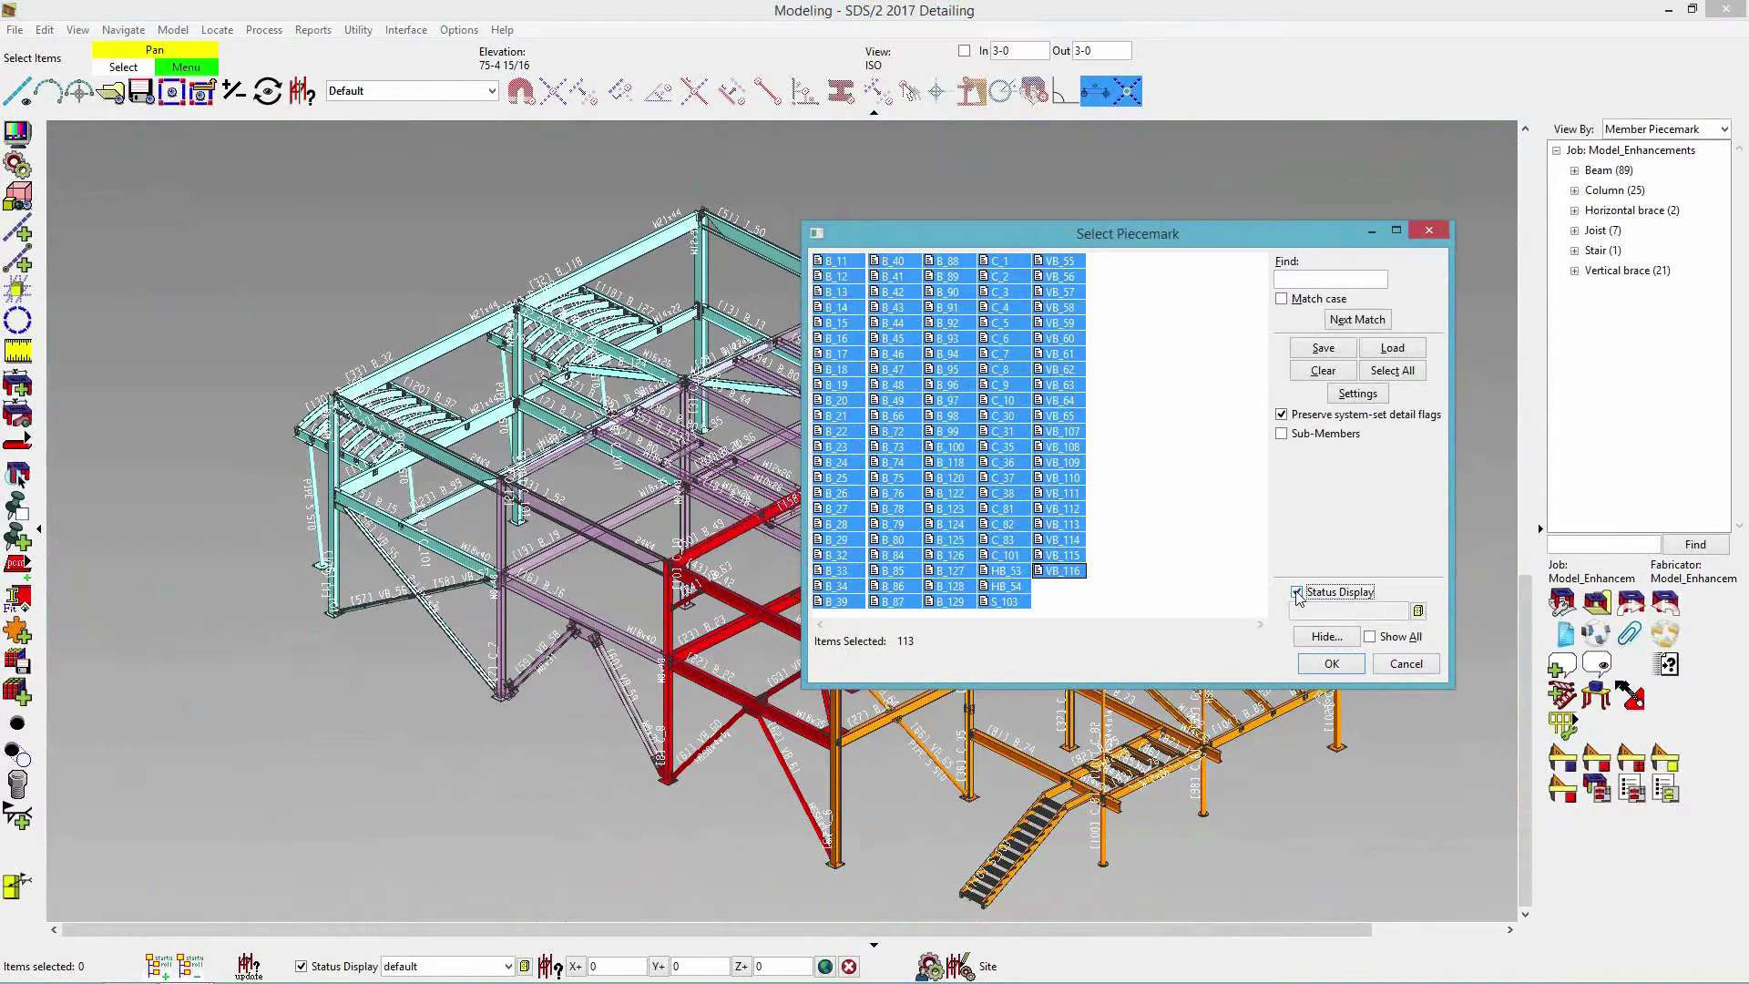
left_click(1418, 612)
left_click(897, 264)
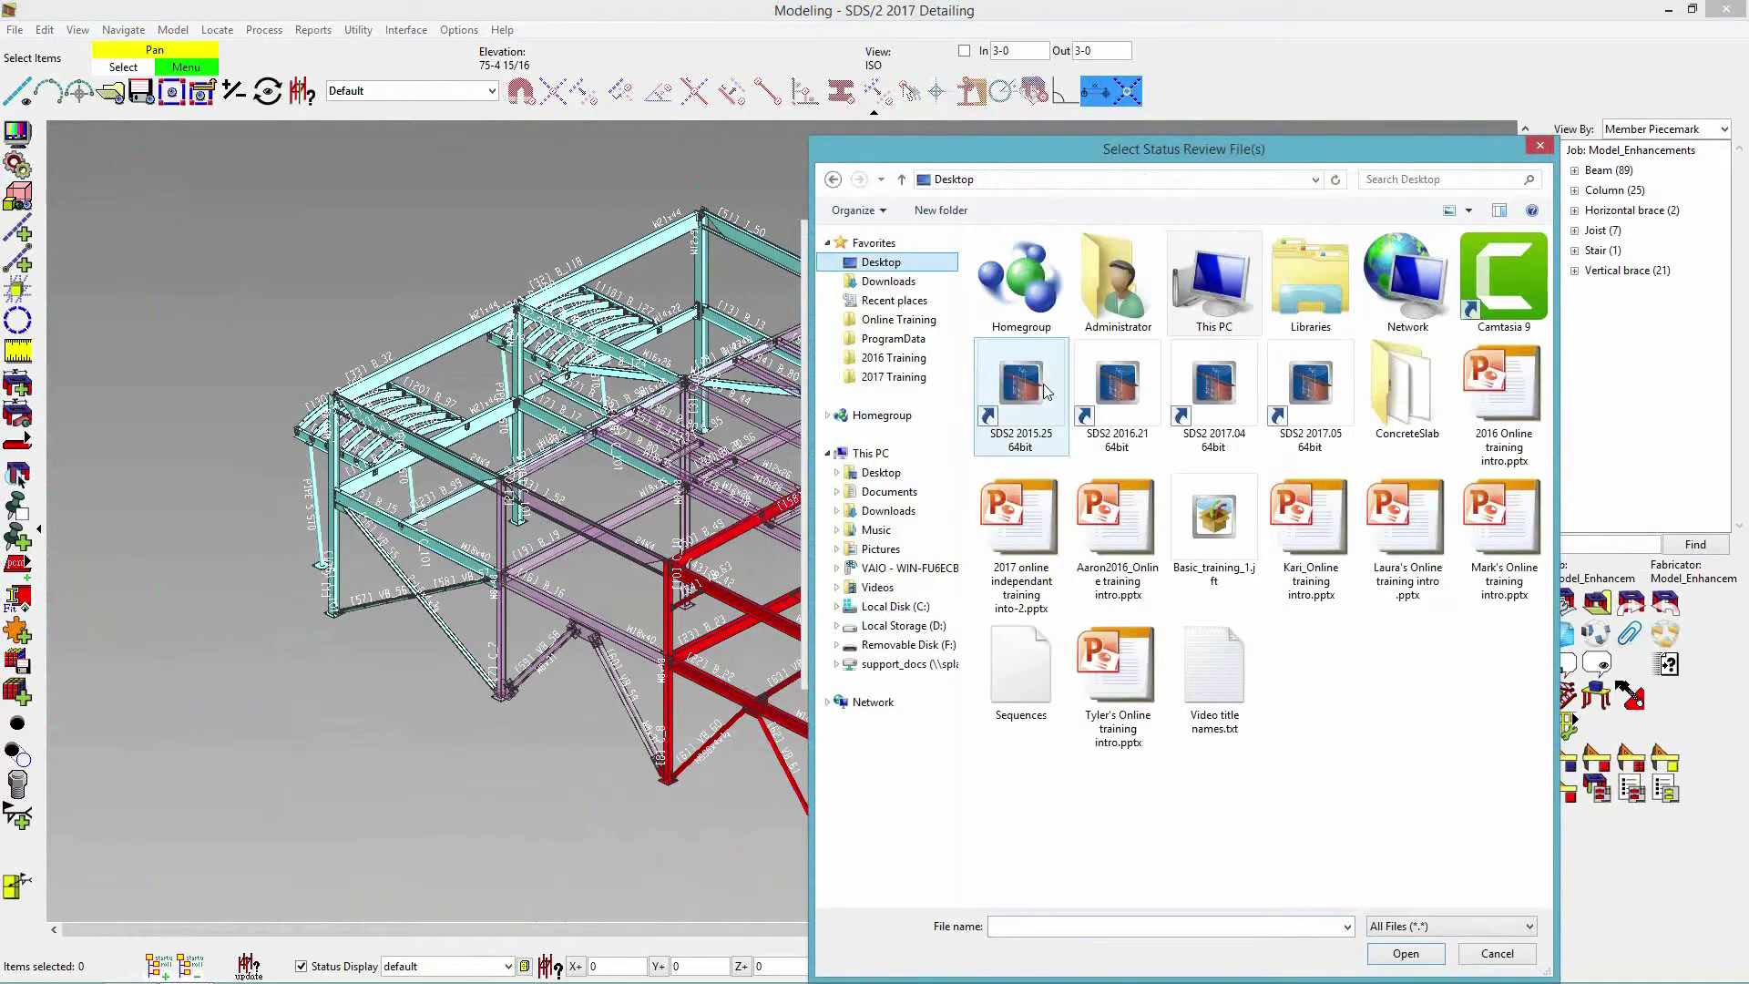
left_click(1034, 655)
double_click(1034, 656)
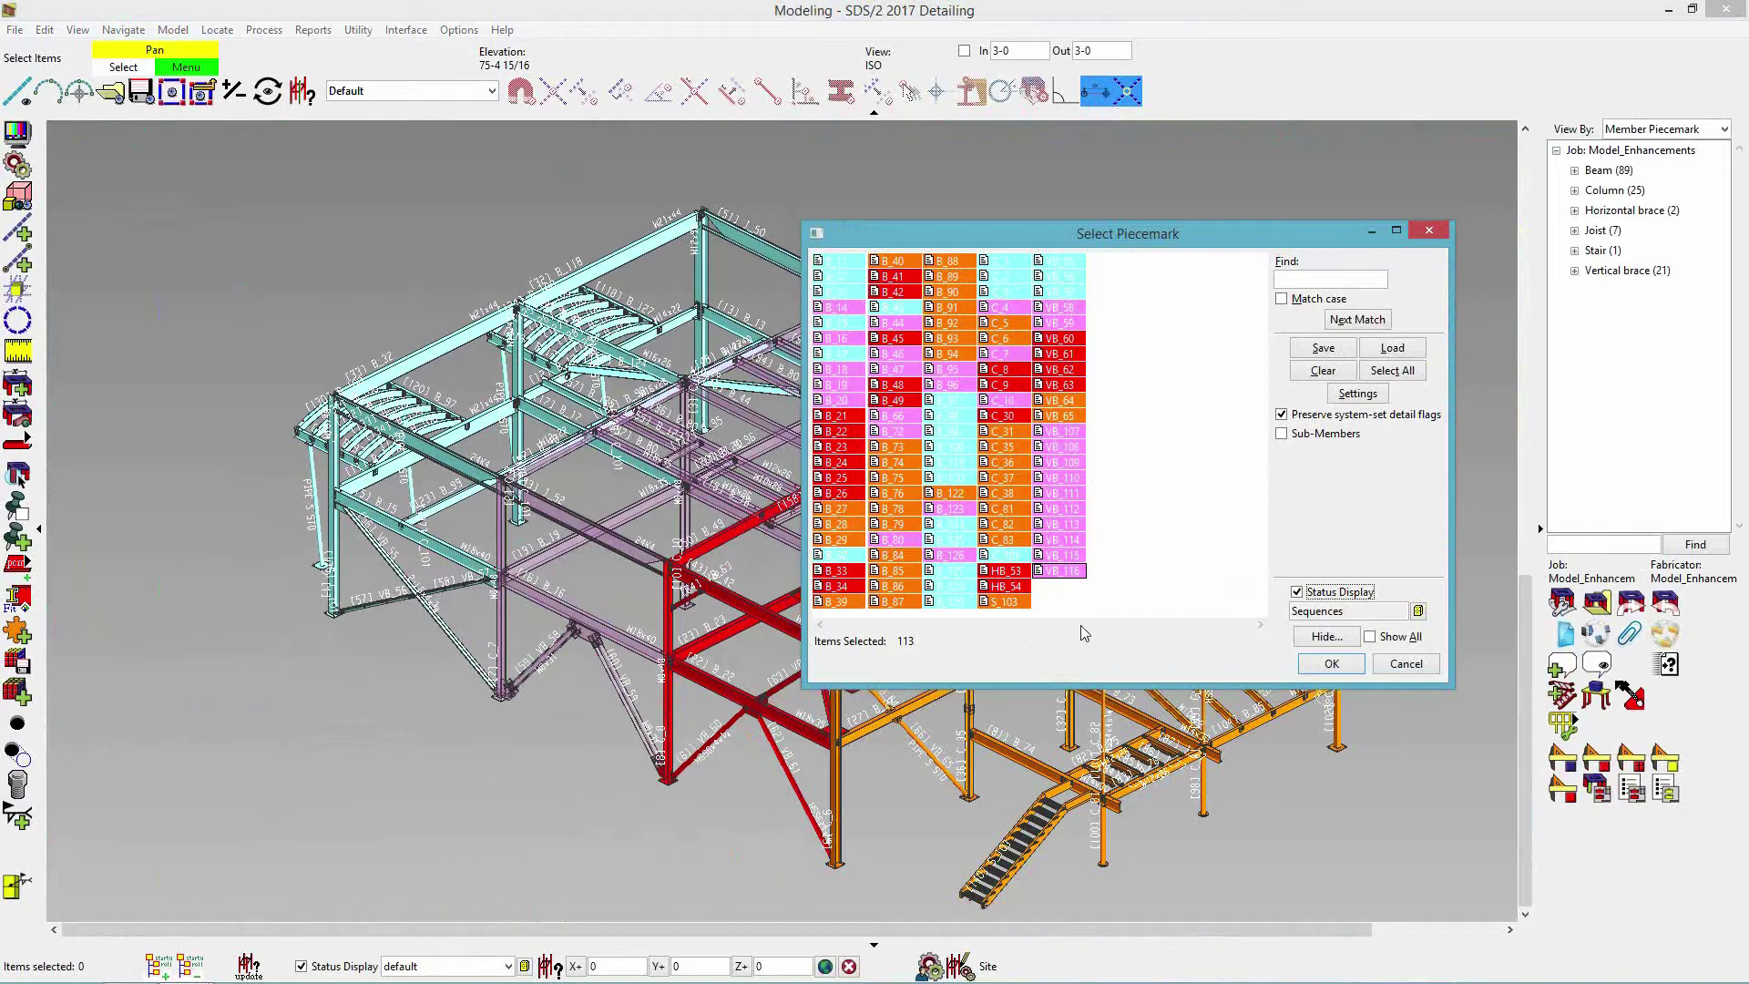
left_click(1405, 664)
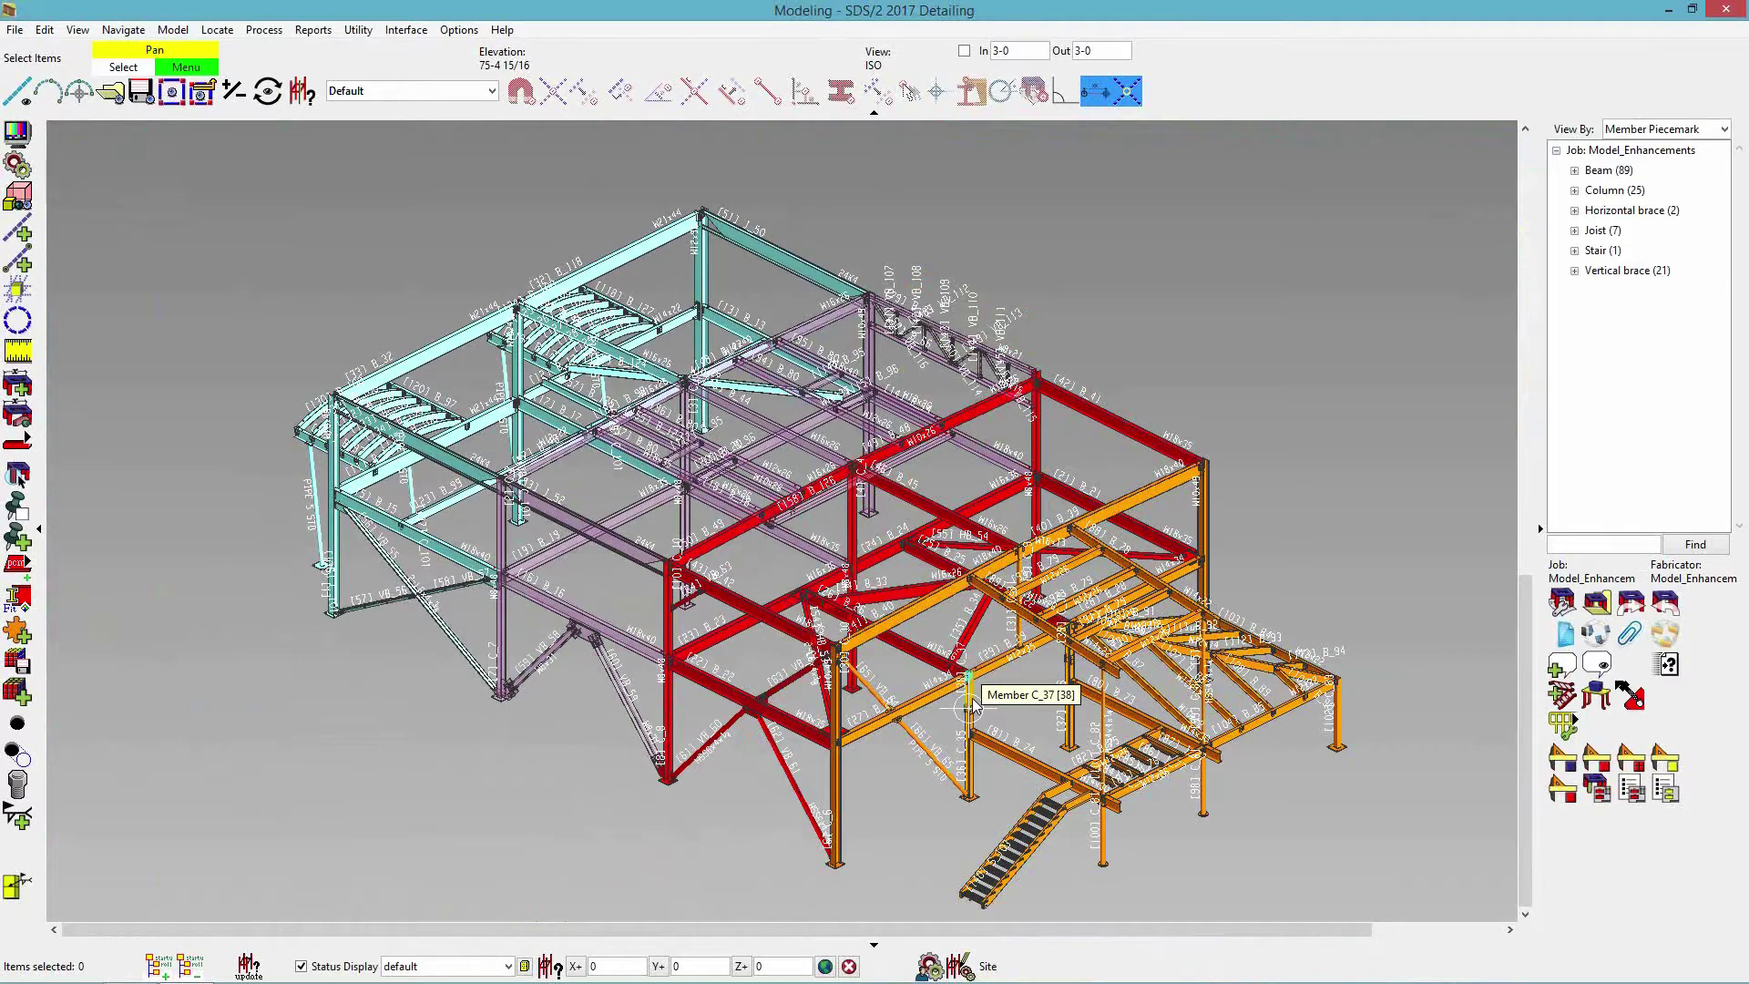
Start configuring the toolbars and show the commands of the Model command group.
left_click(173, 30)
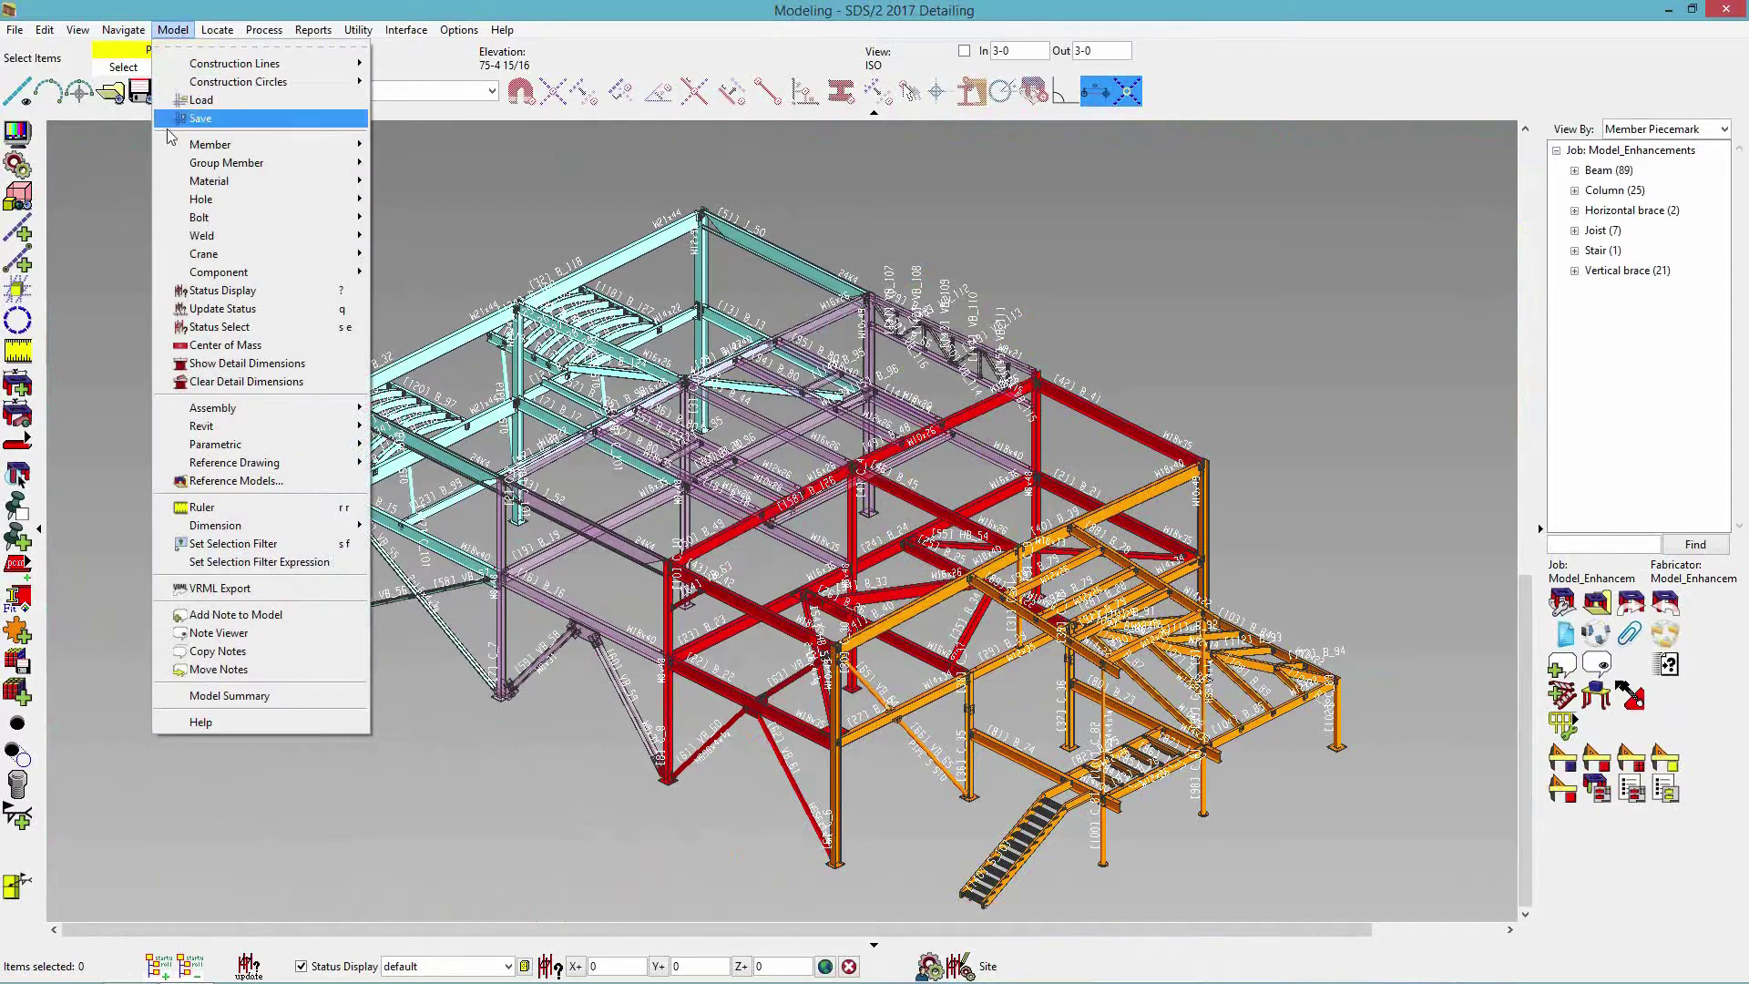
left_click(218, 328)
left_click(459, 29)
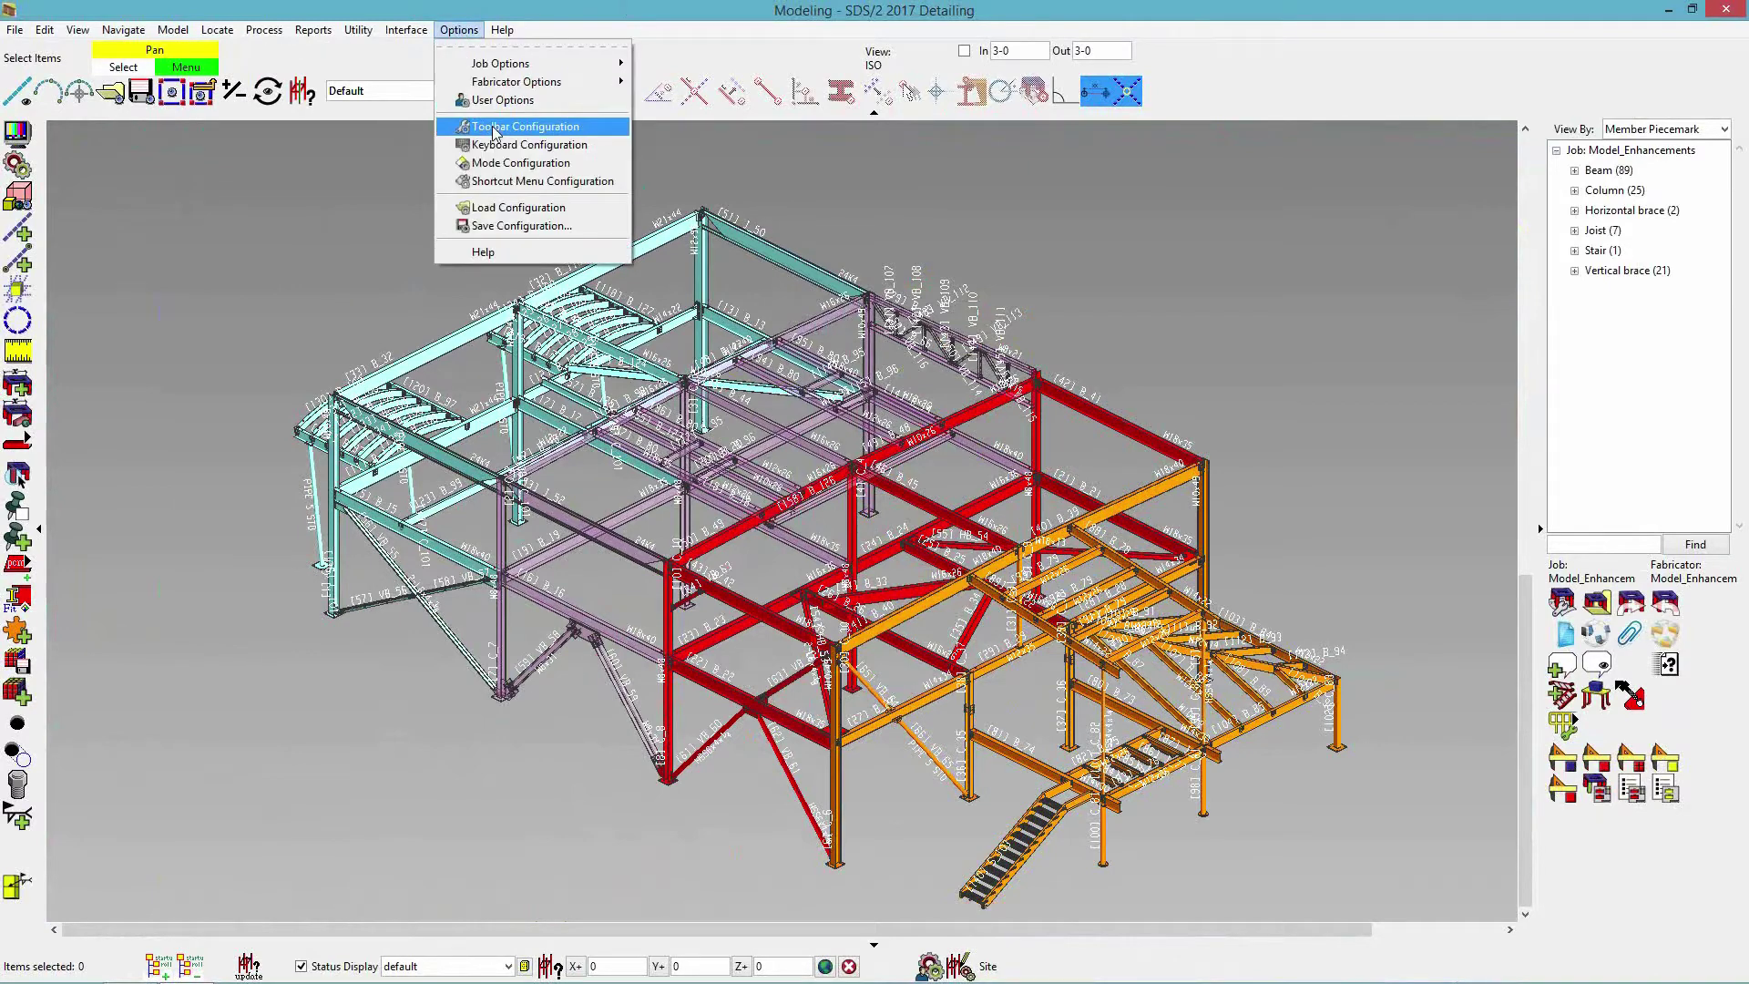
left_click(494, 127)
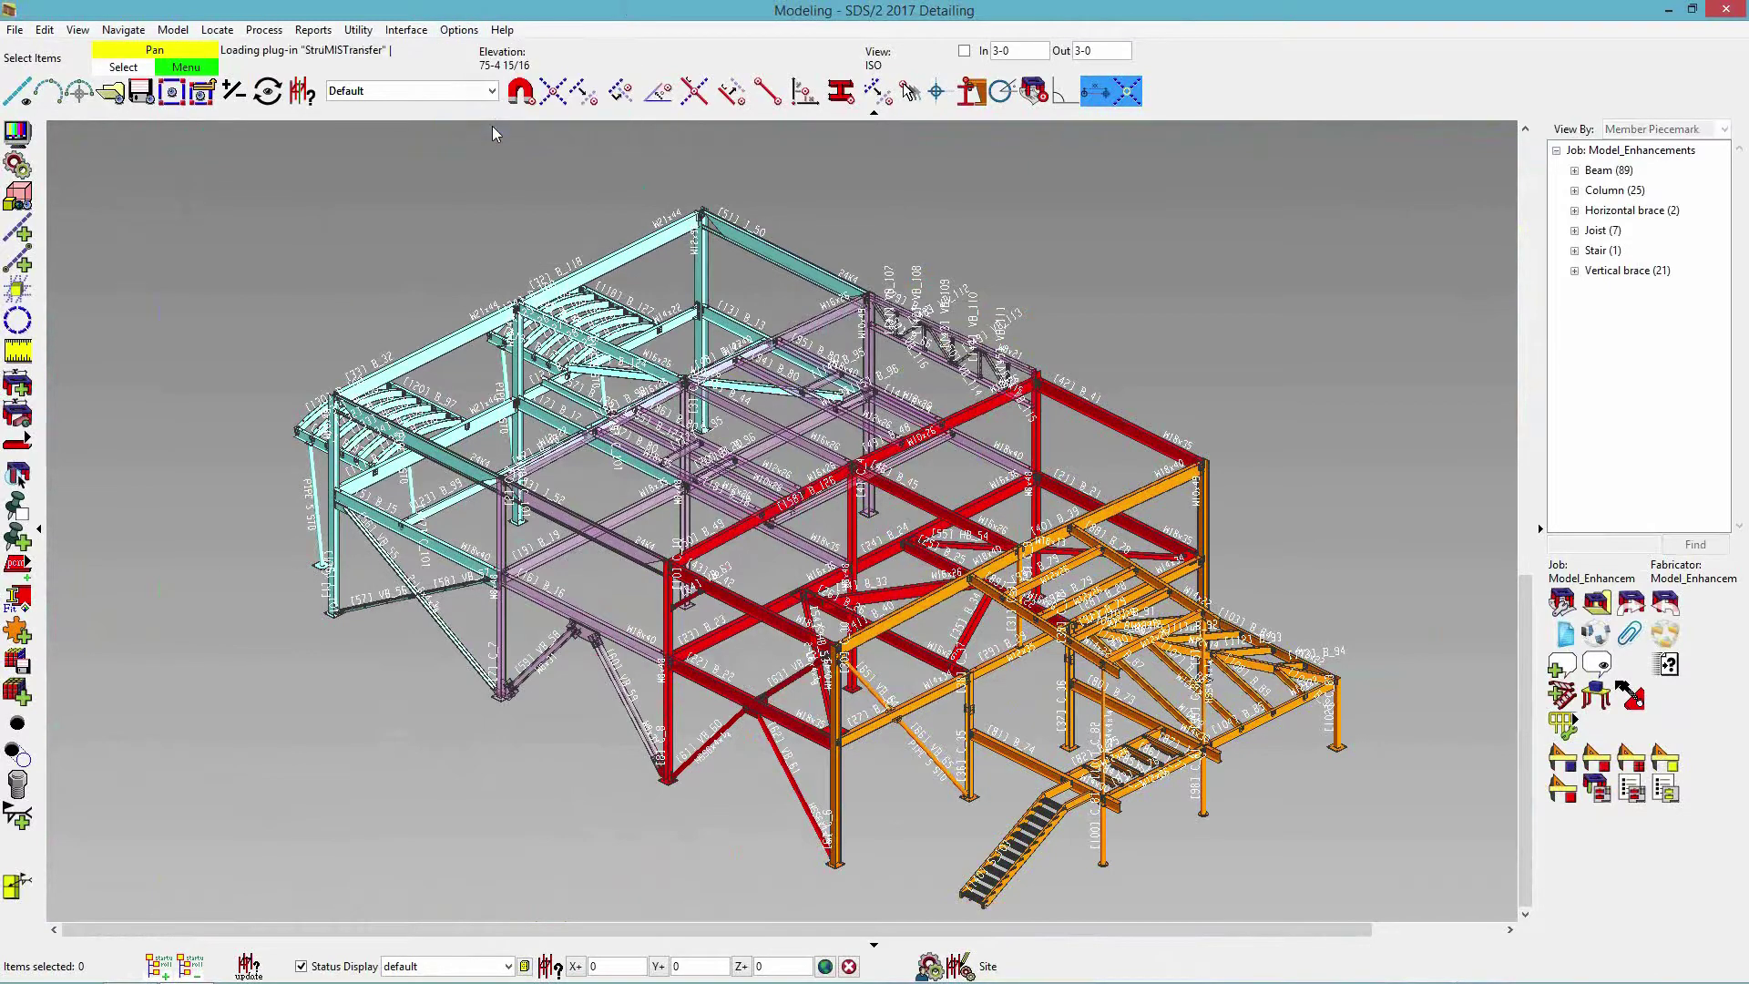
left_click(304, 155)
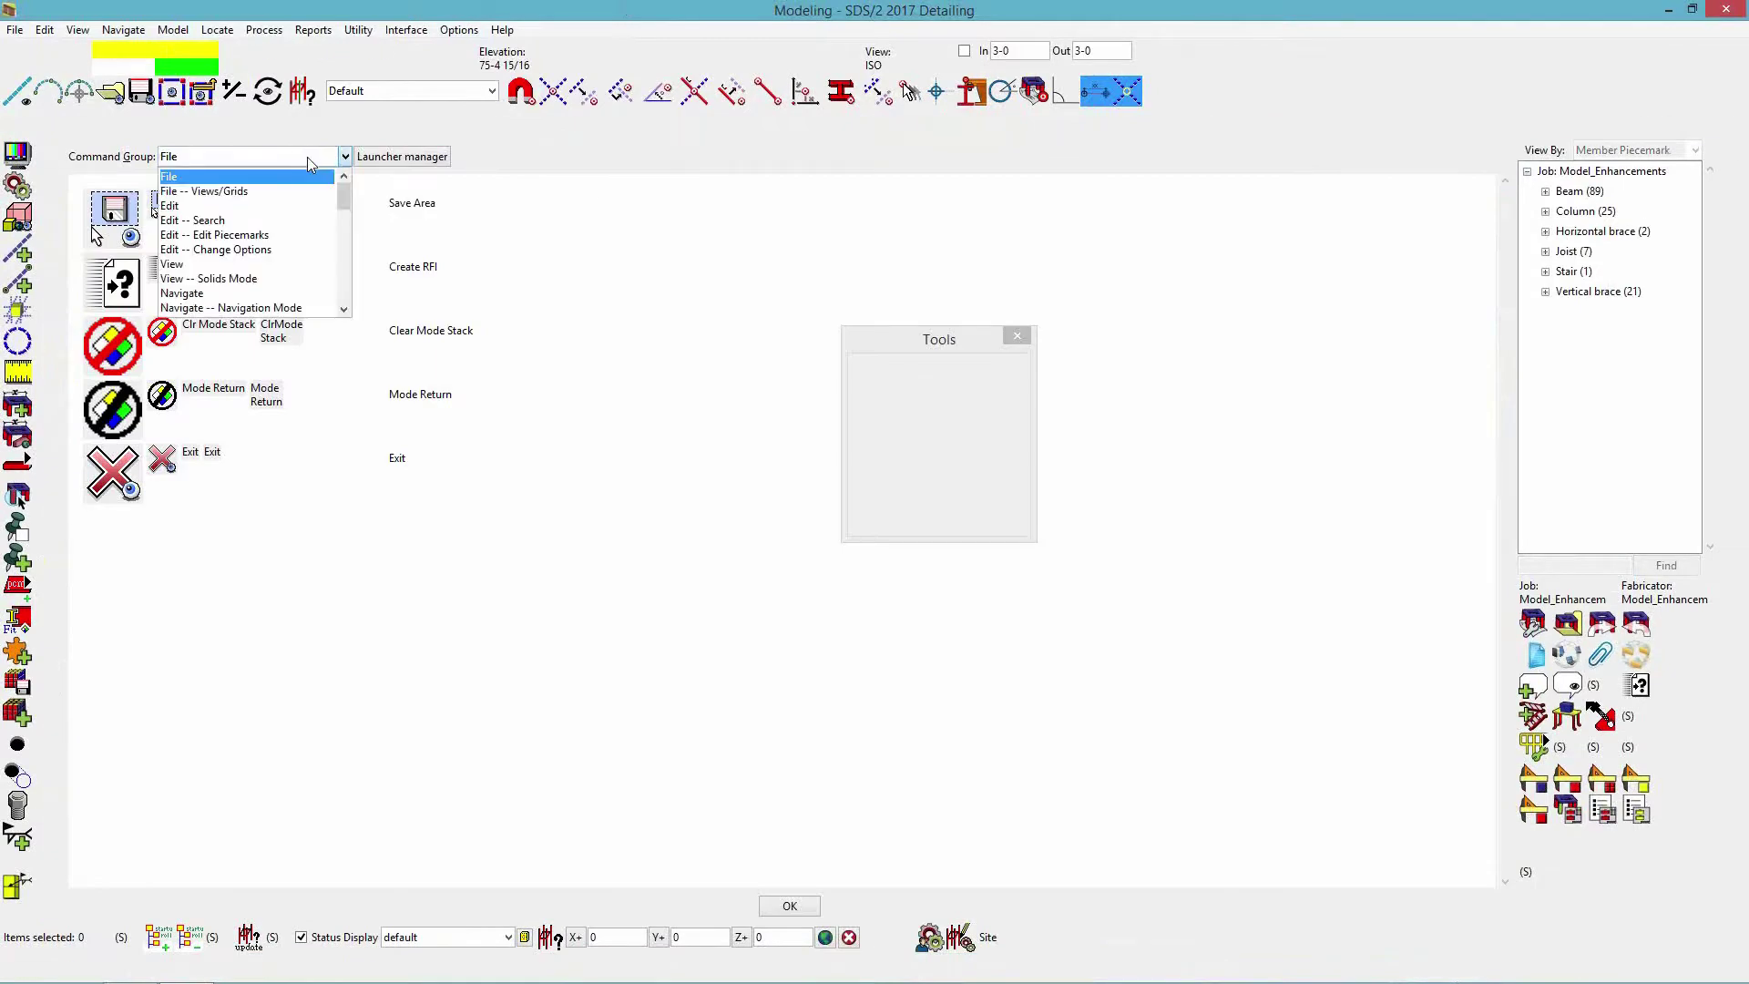
scroll(273, 241, "down", 3)
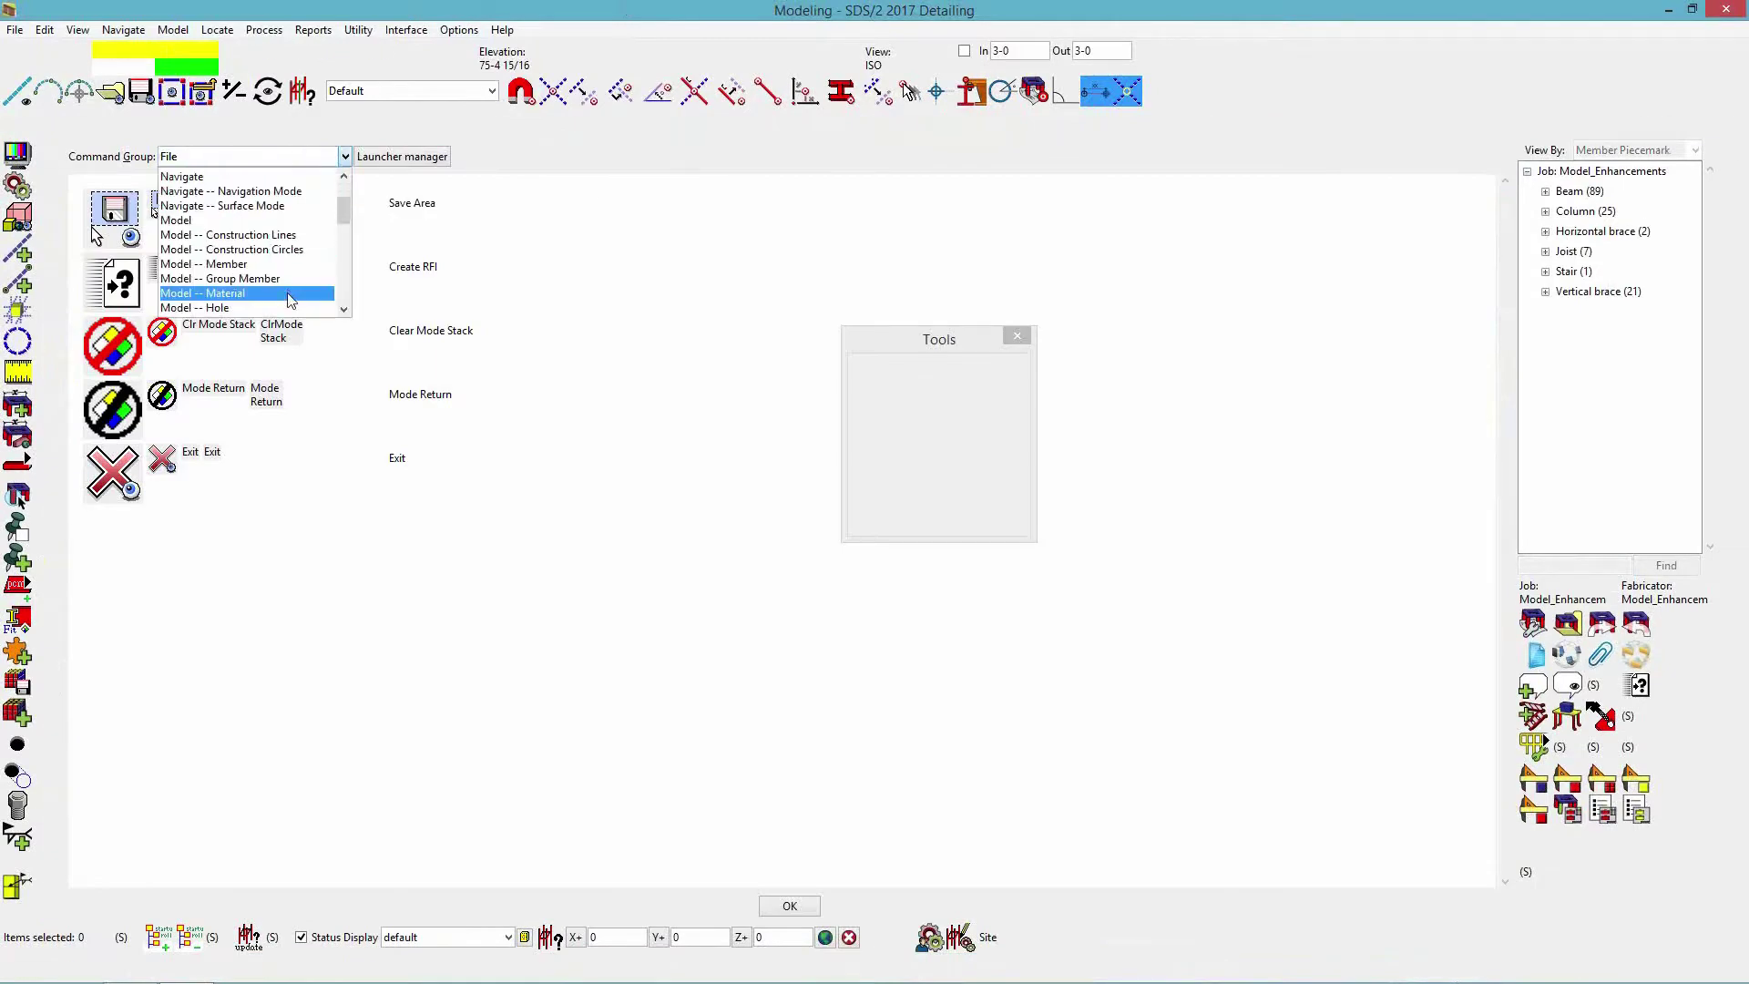
left_click(269, 222)
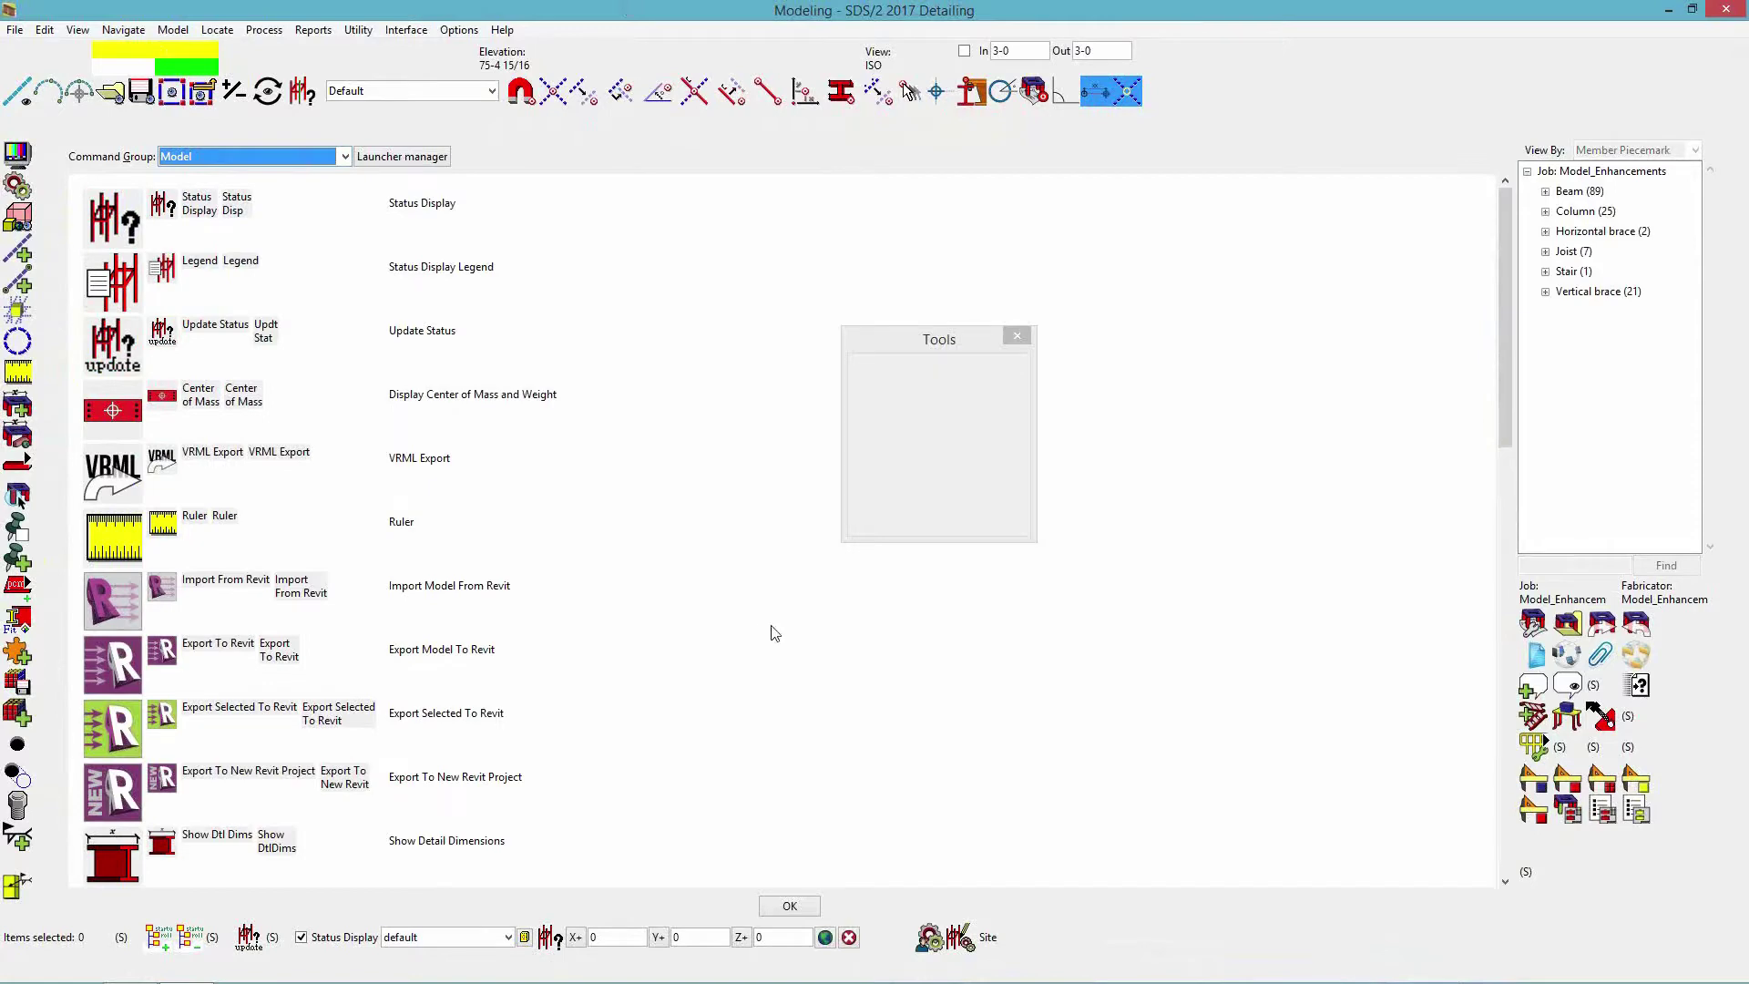
Add the Status Select and Dimension Clearance commands to the end of the main toolbar and accept the configuration.
left_click_drag(1500, 268, 1487, 696)
left_click_drag(162, 605, 1159, 93)
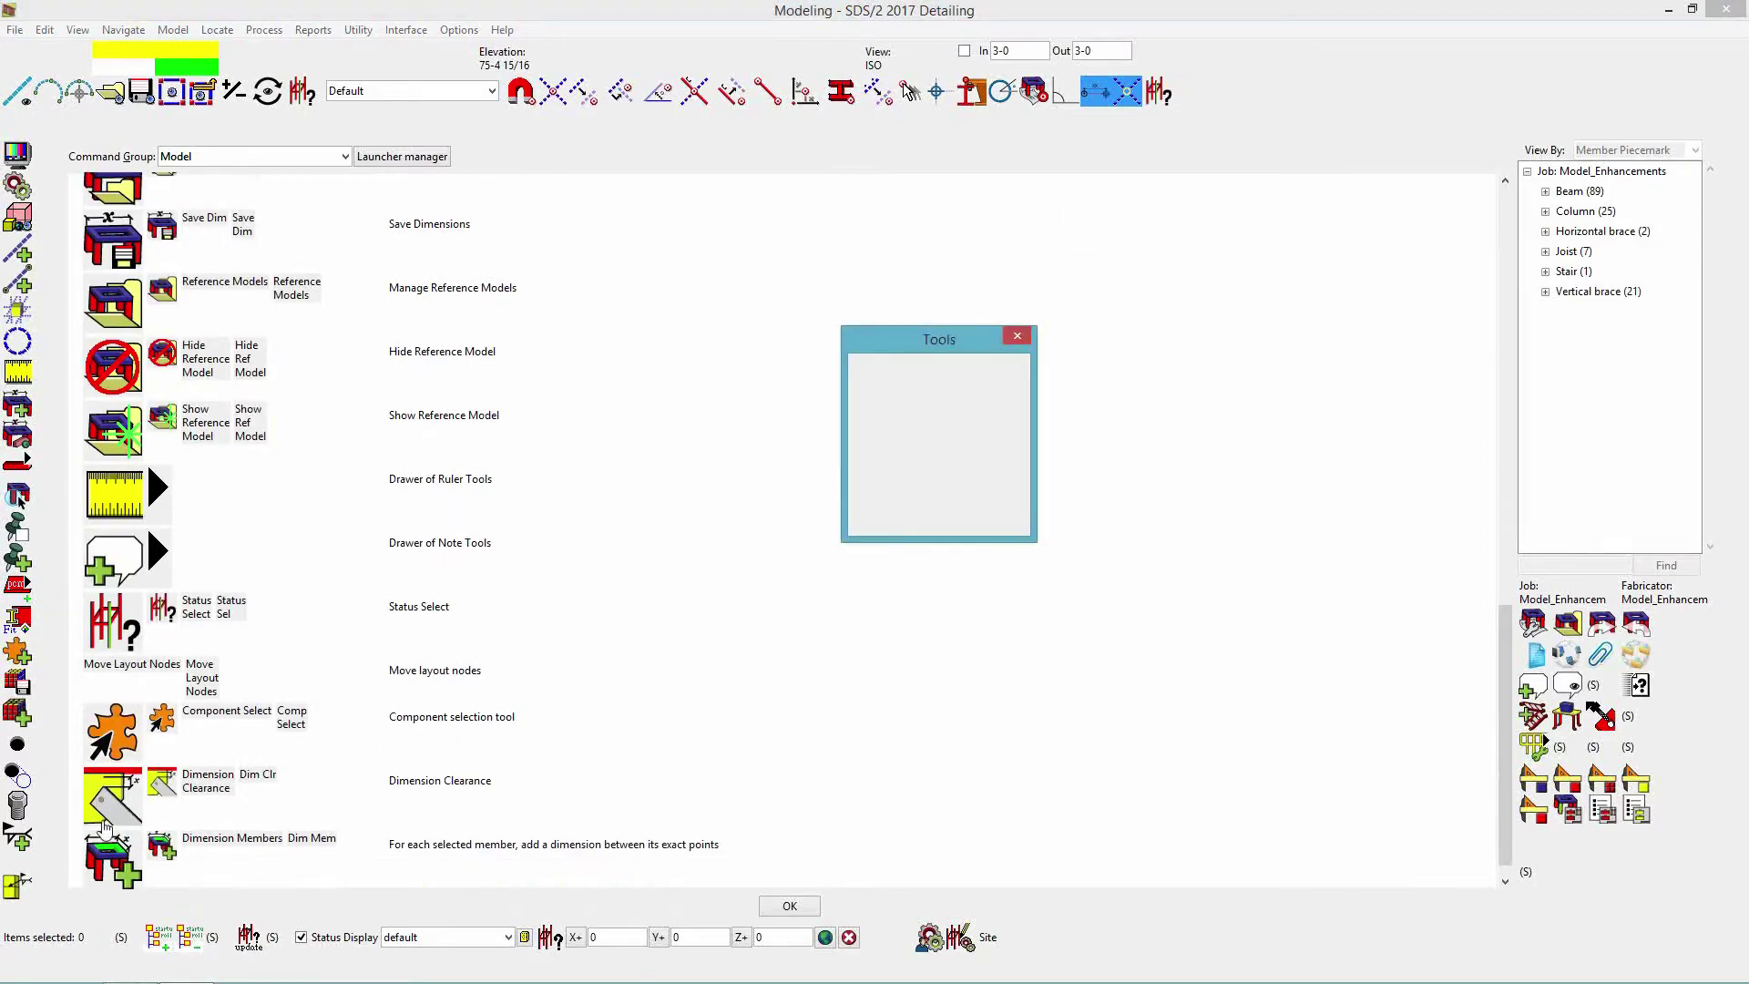
left_click_drag(162, 791, 1188, 93)
left_click(789, 907)
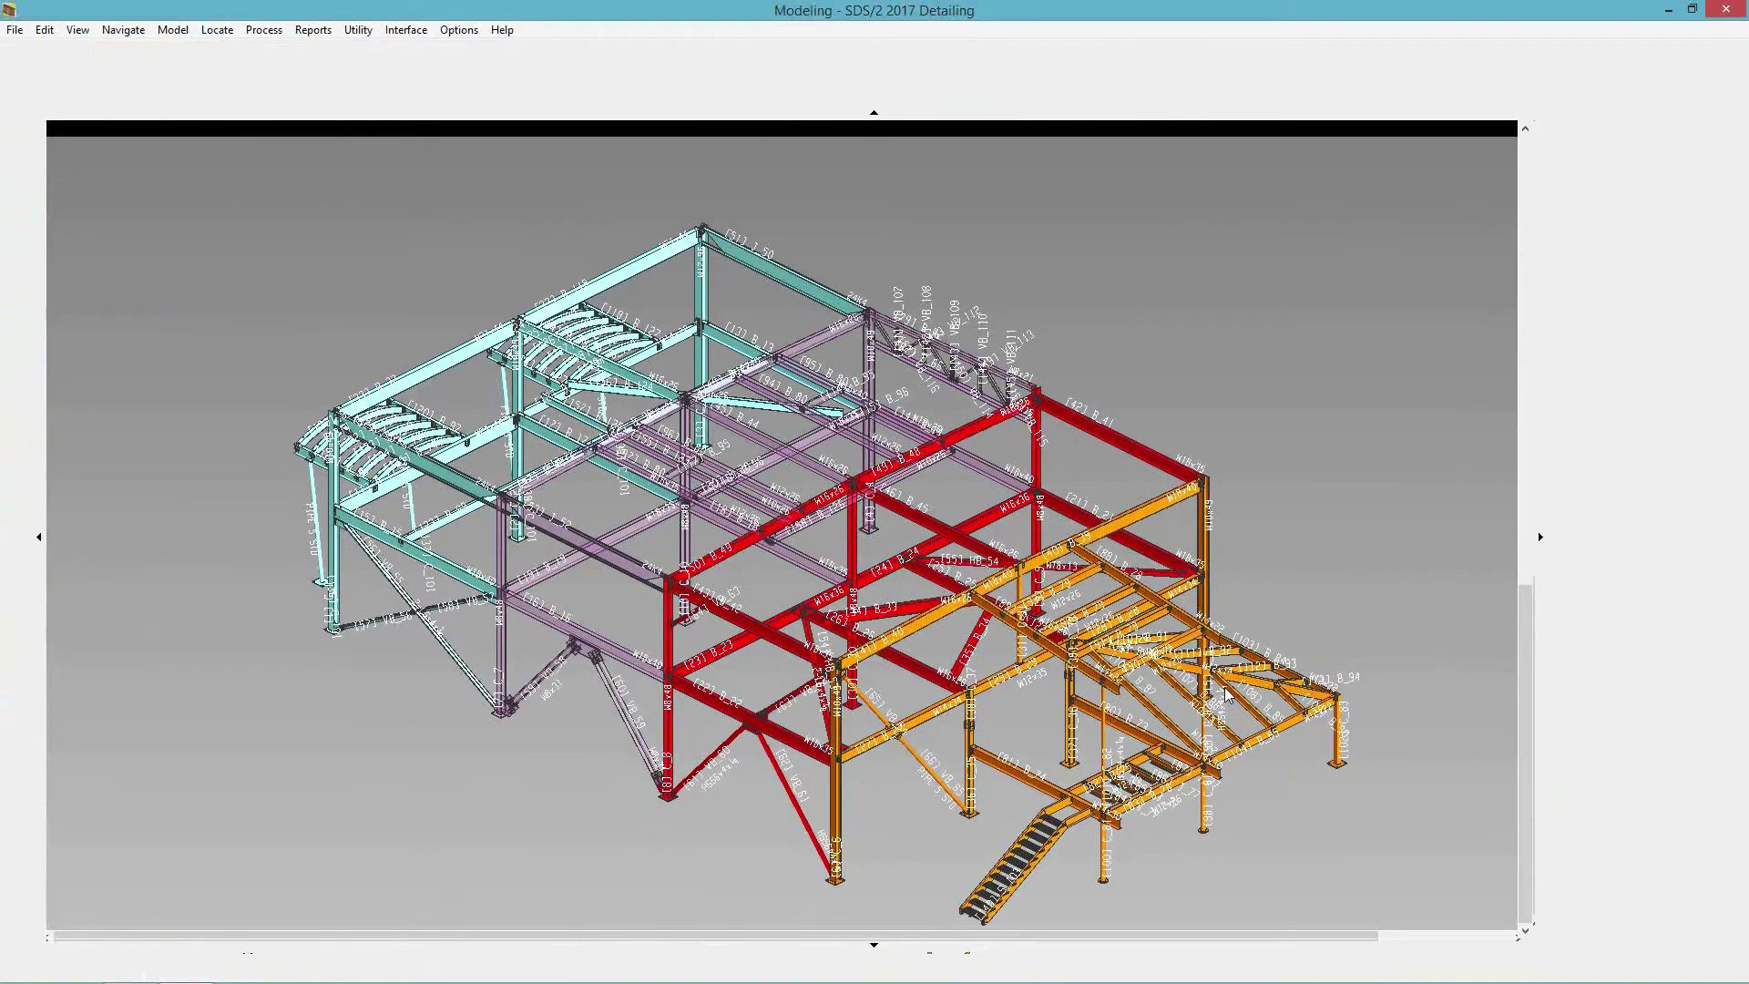
key("Return")
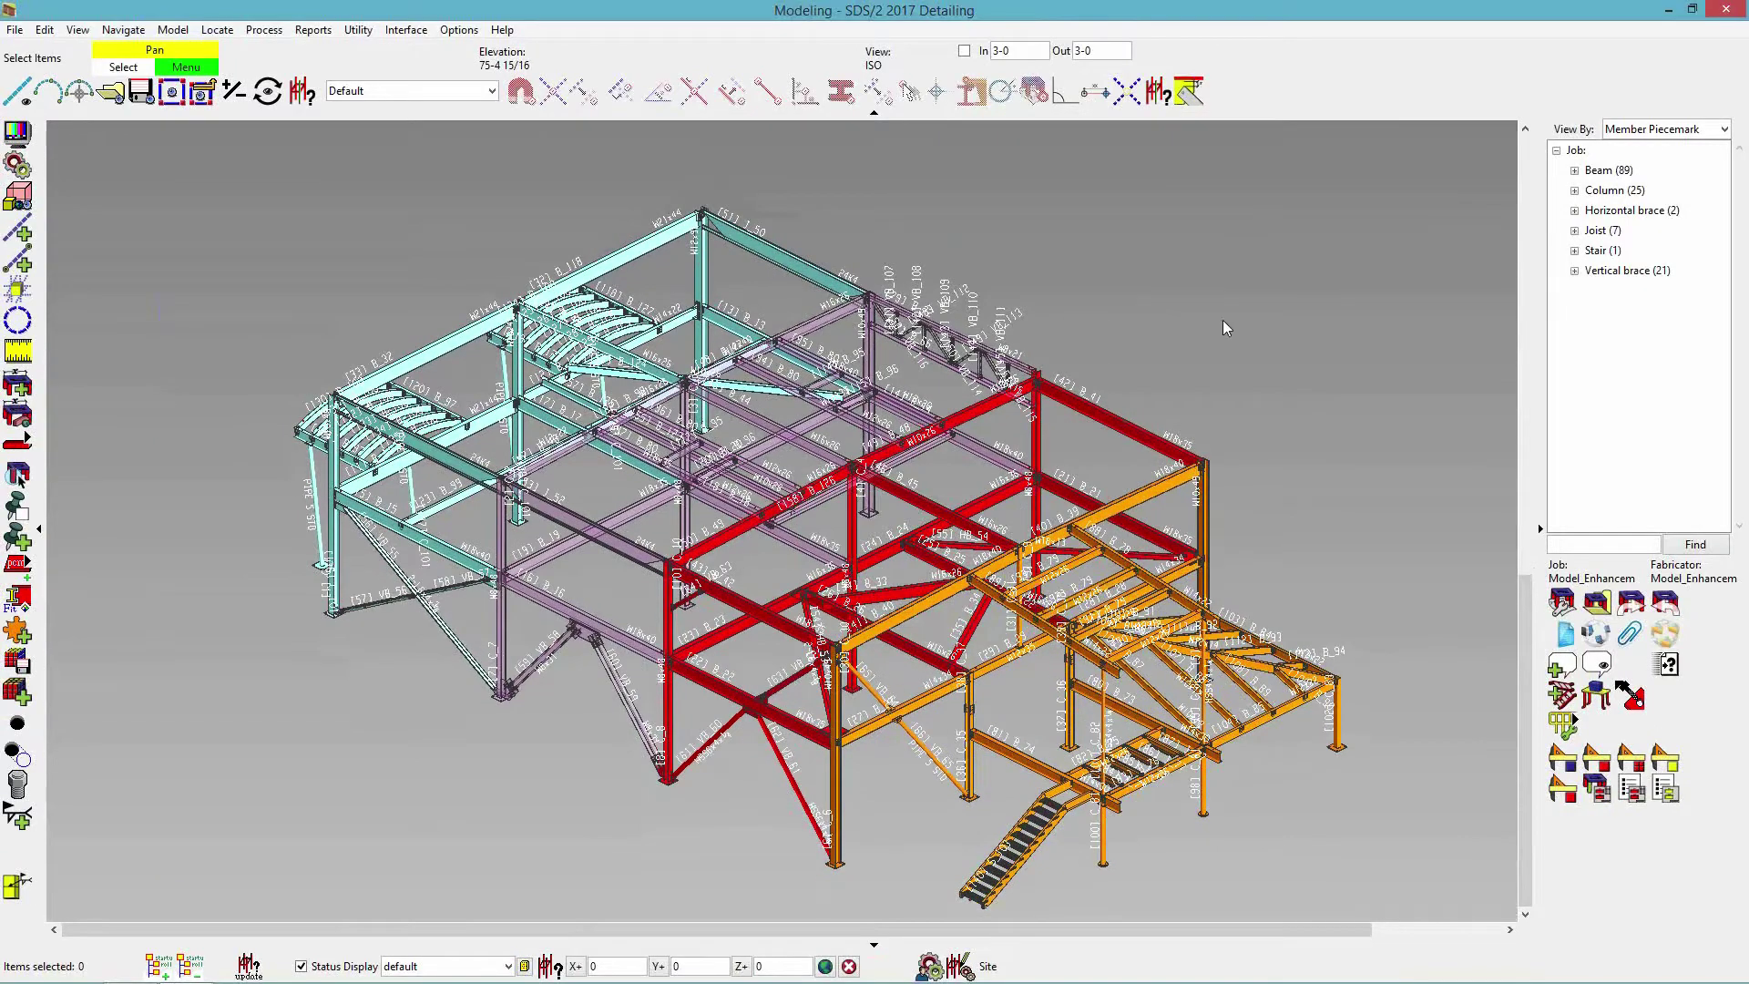
Use Status Select to select all members whose member type is Beams.
left_click(1155, 95)
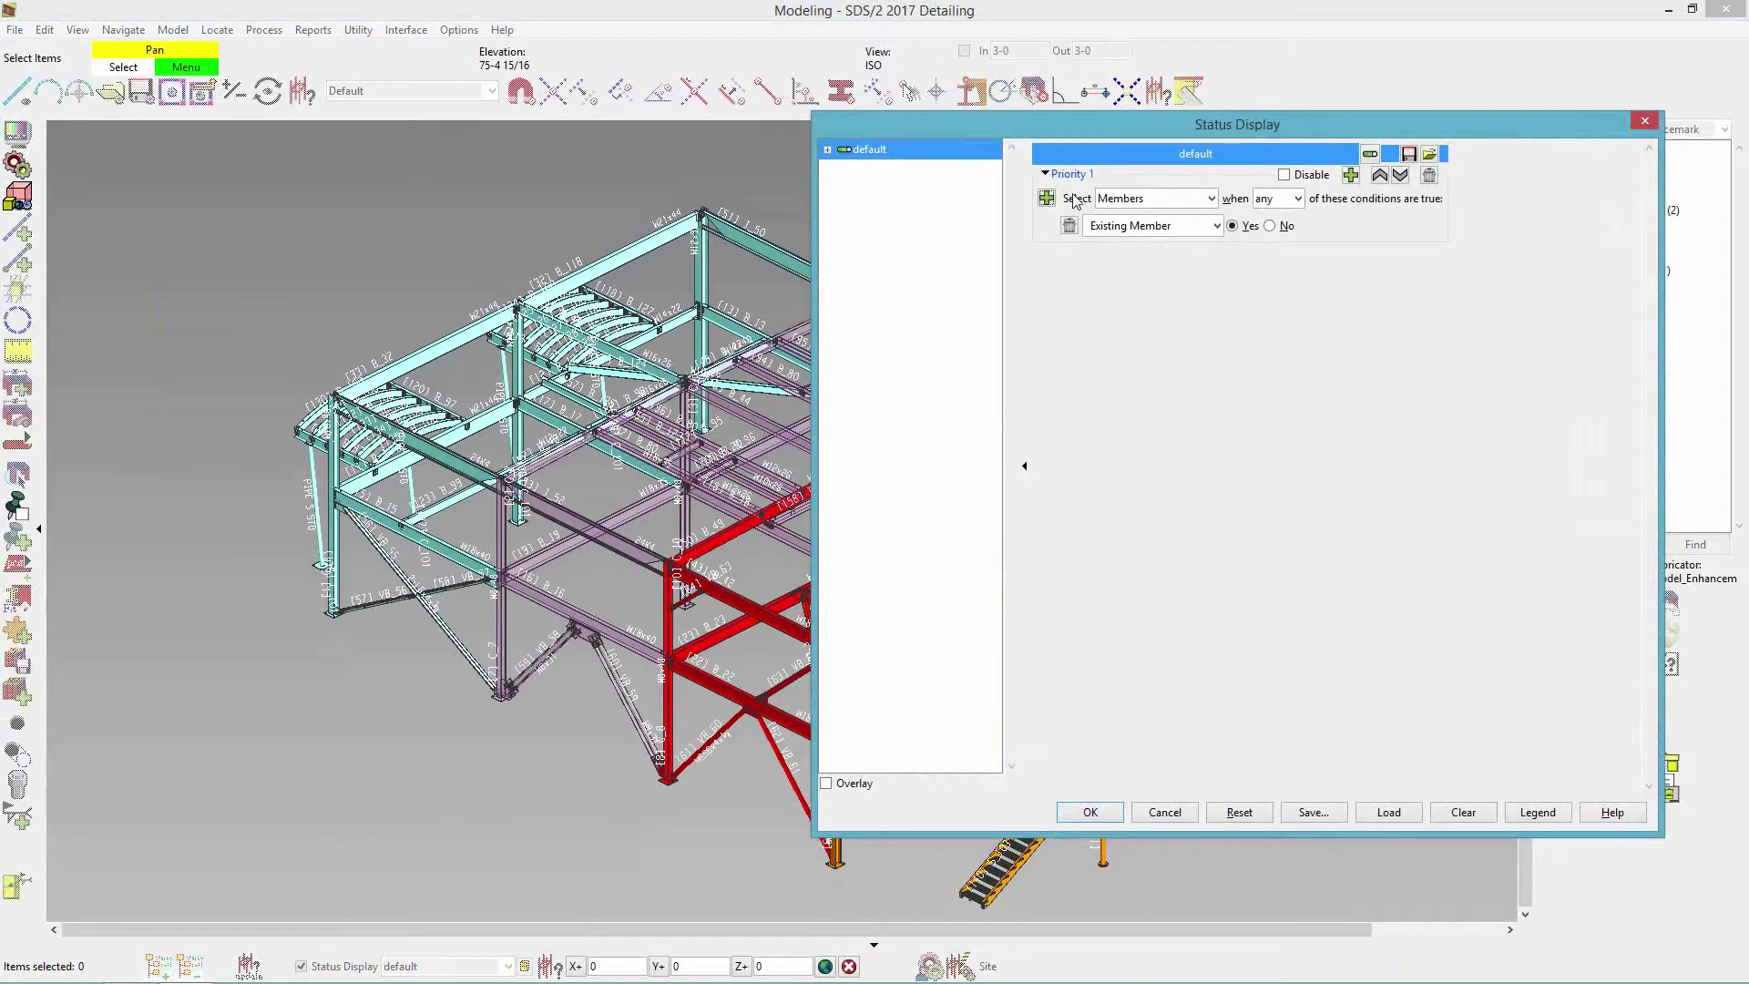
left_click(1212, 227)
mouse_move(1165, 343)
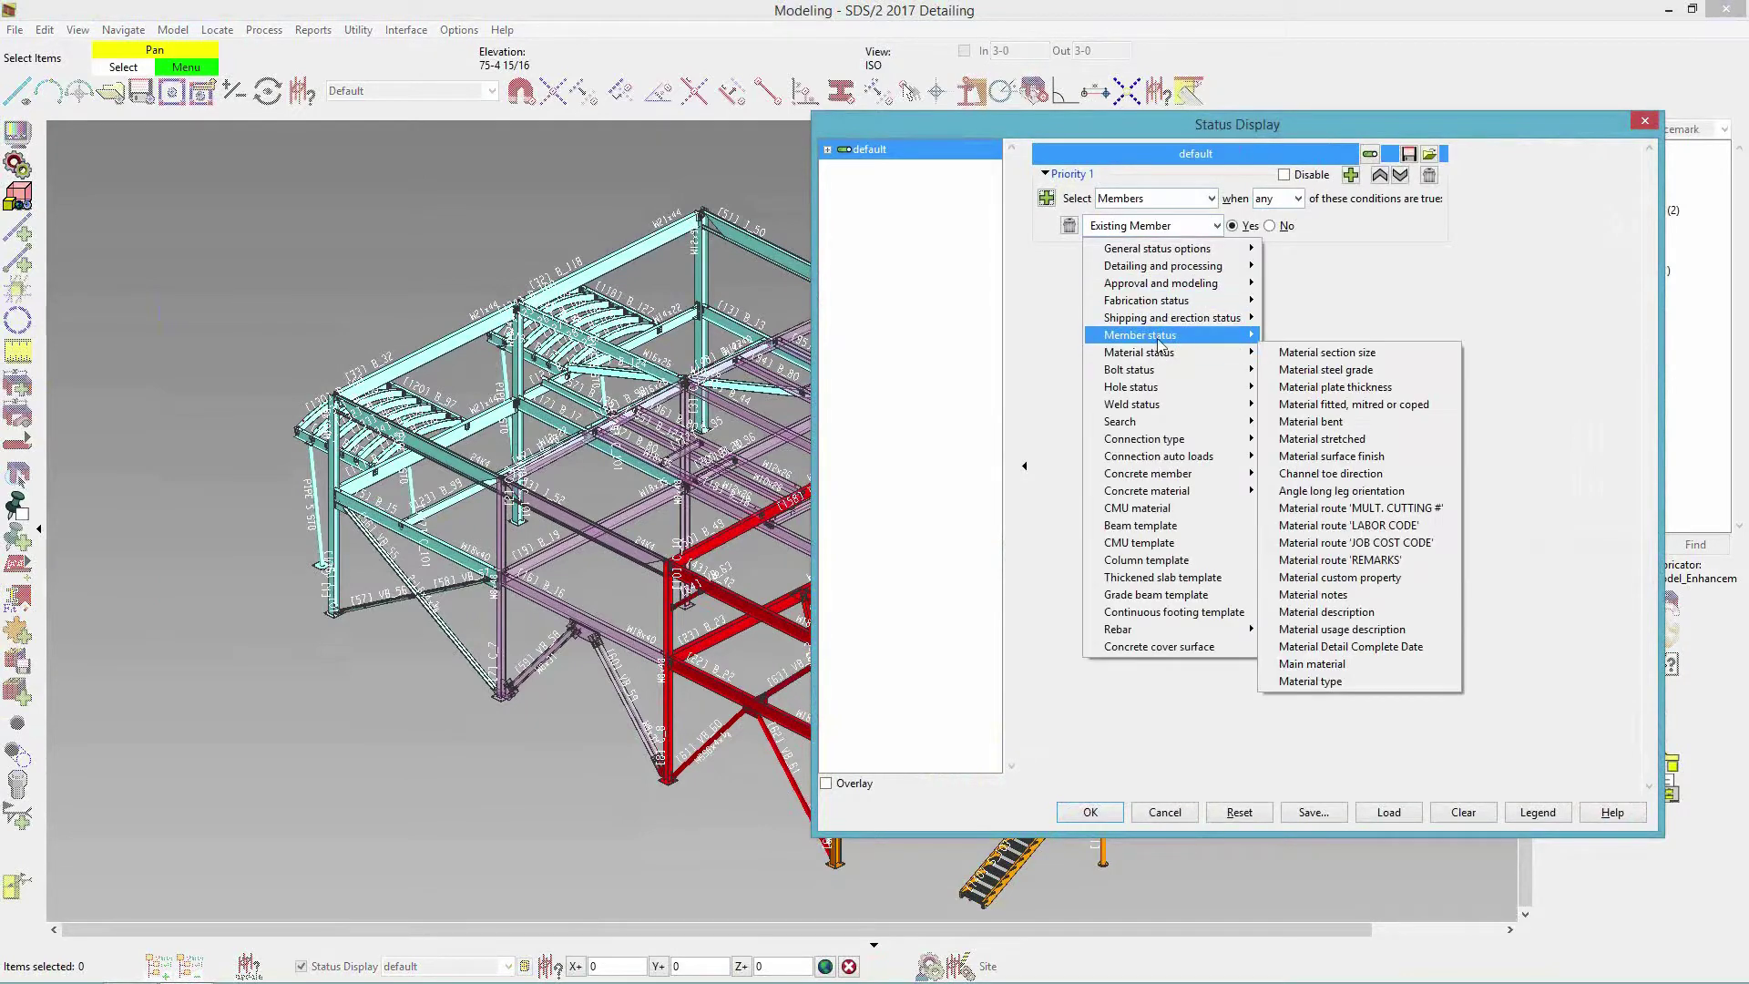
left_click(1316, 212)
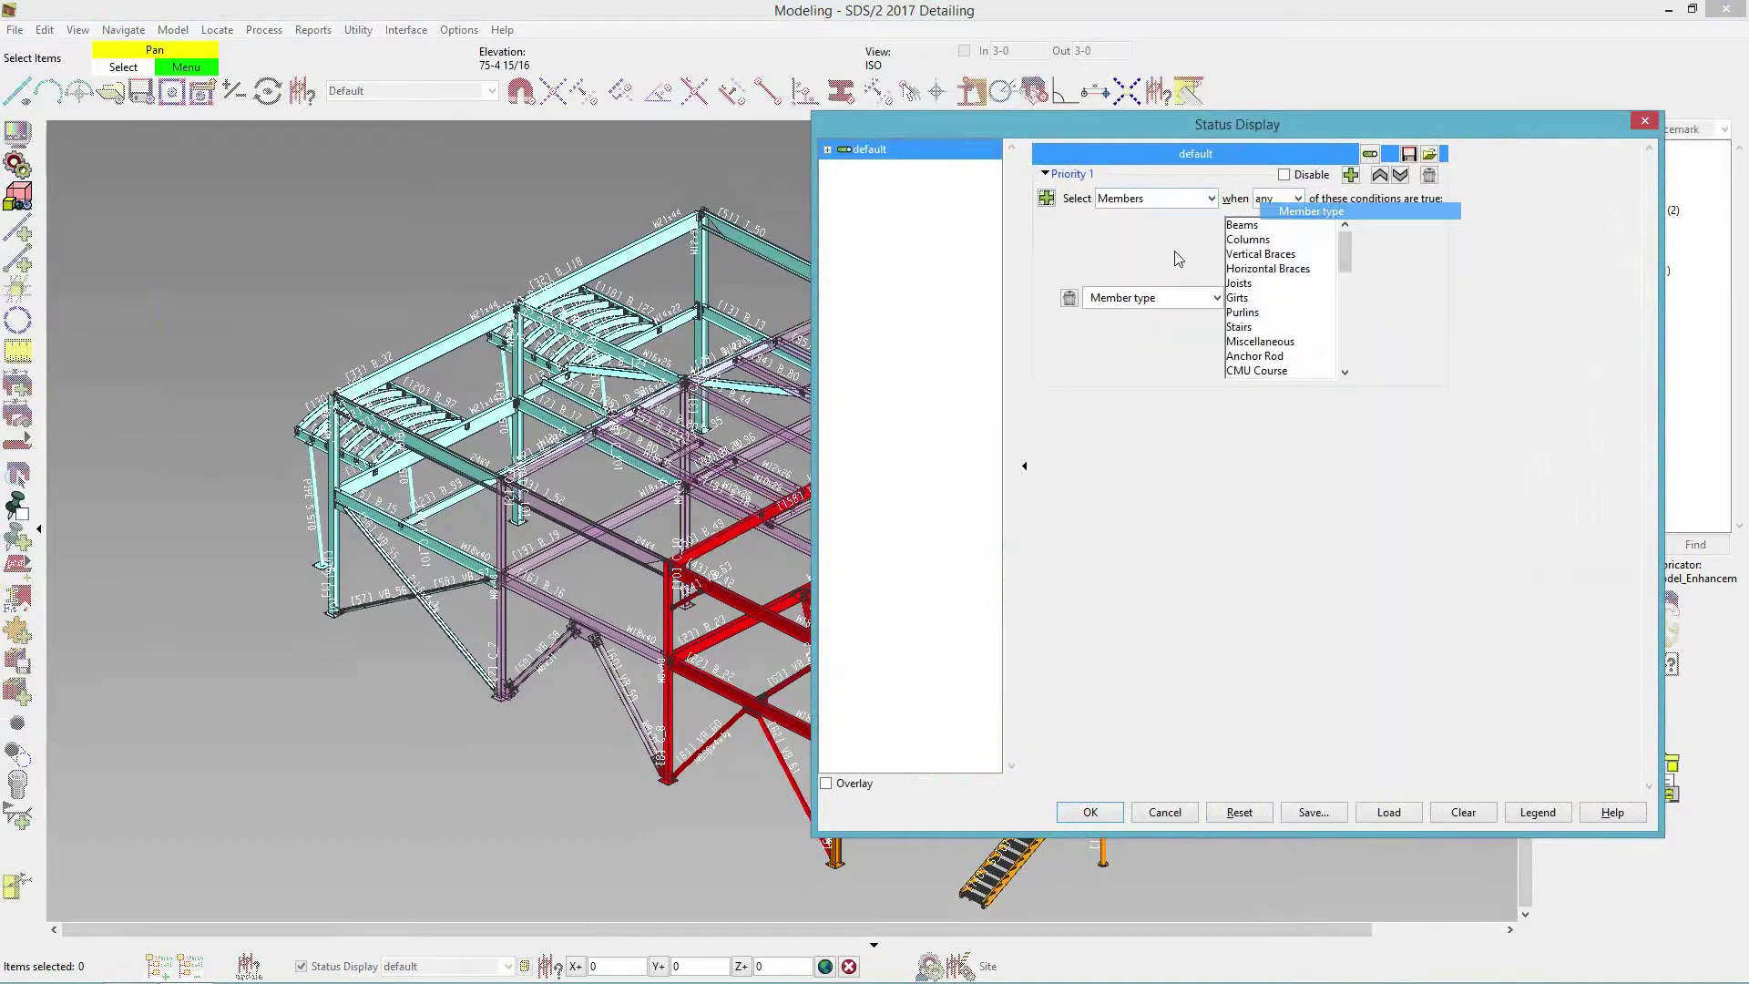
left_click(1240, 225)
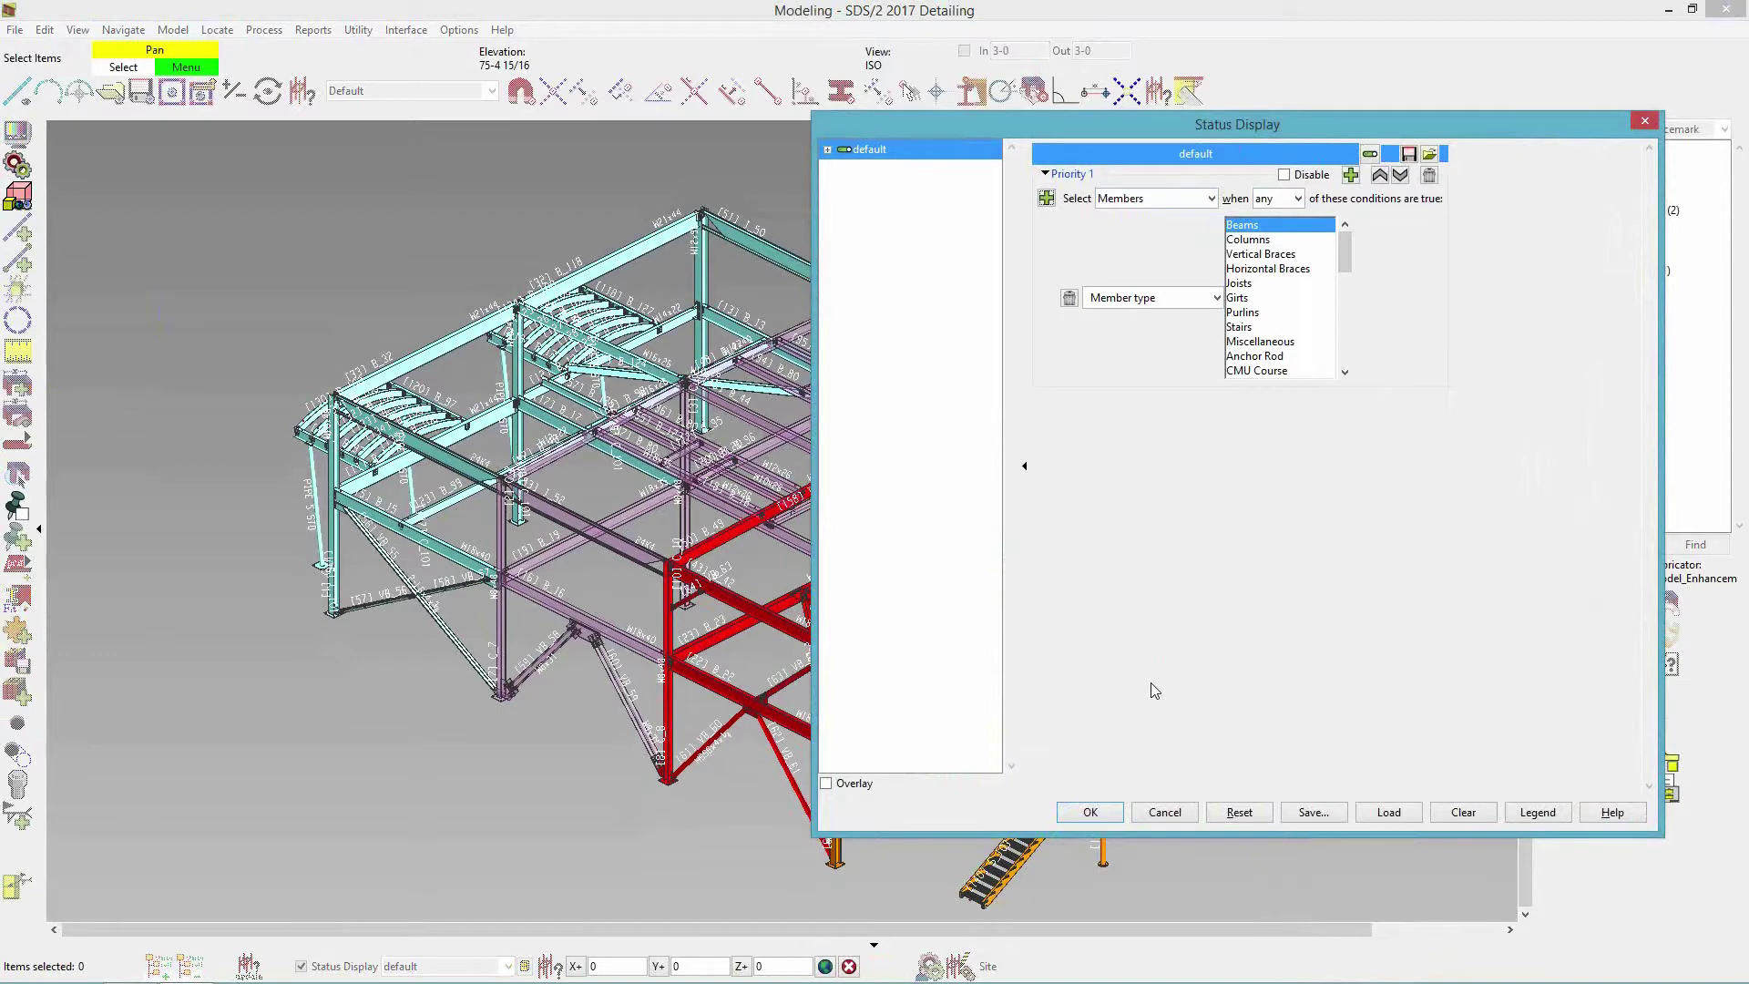
left_click(1090, 812)
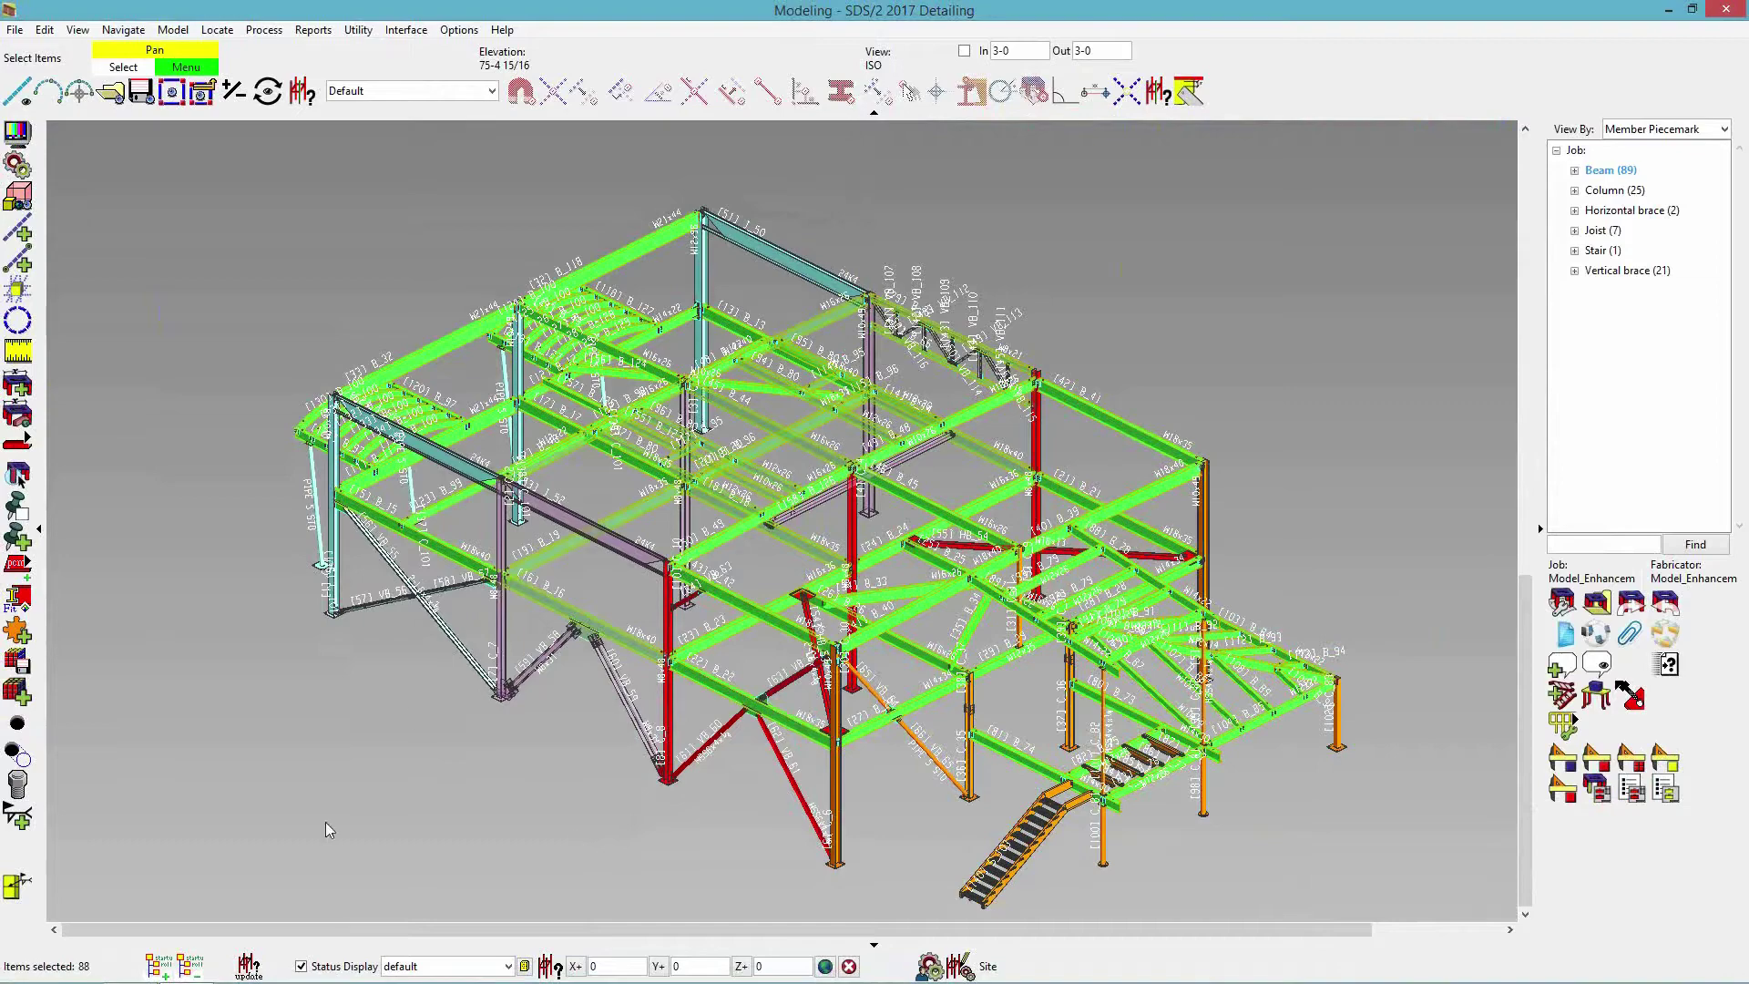
Open the elevation view at the base connection of column C_8 and vertical brace VB_60.
scroll(674, 812, "up", 10)
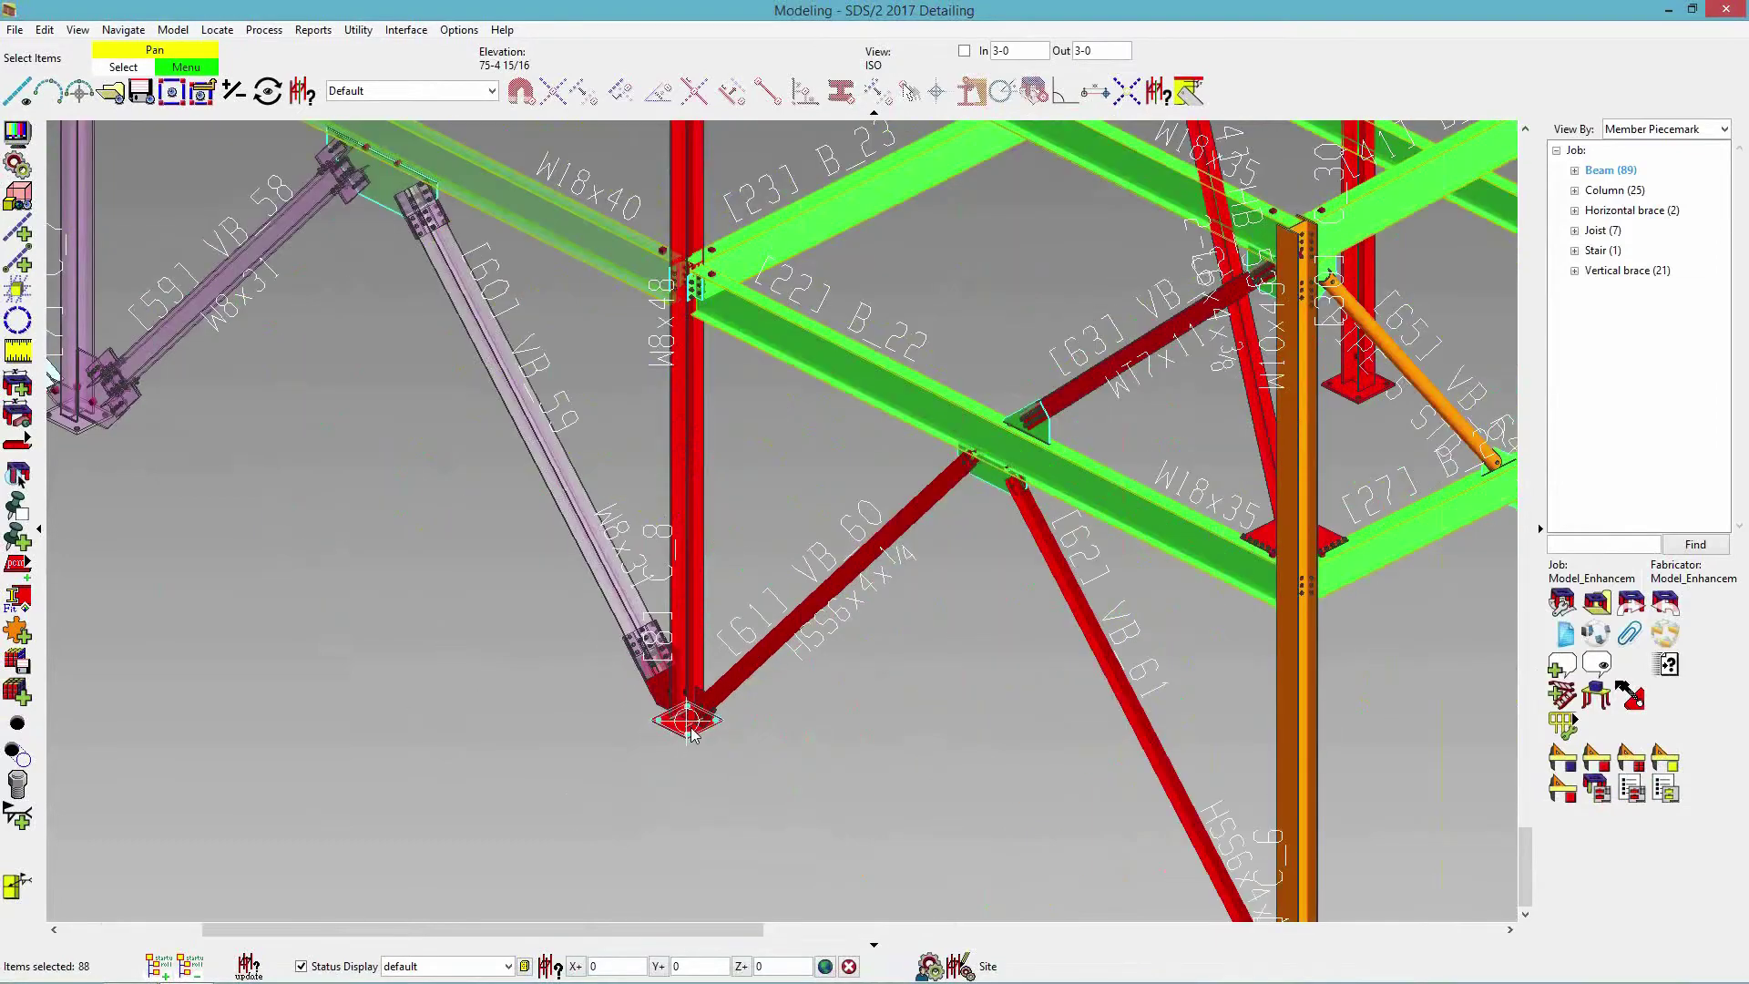
scroll(723, 660, "up", 2)
double_click(726, 784)
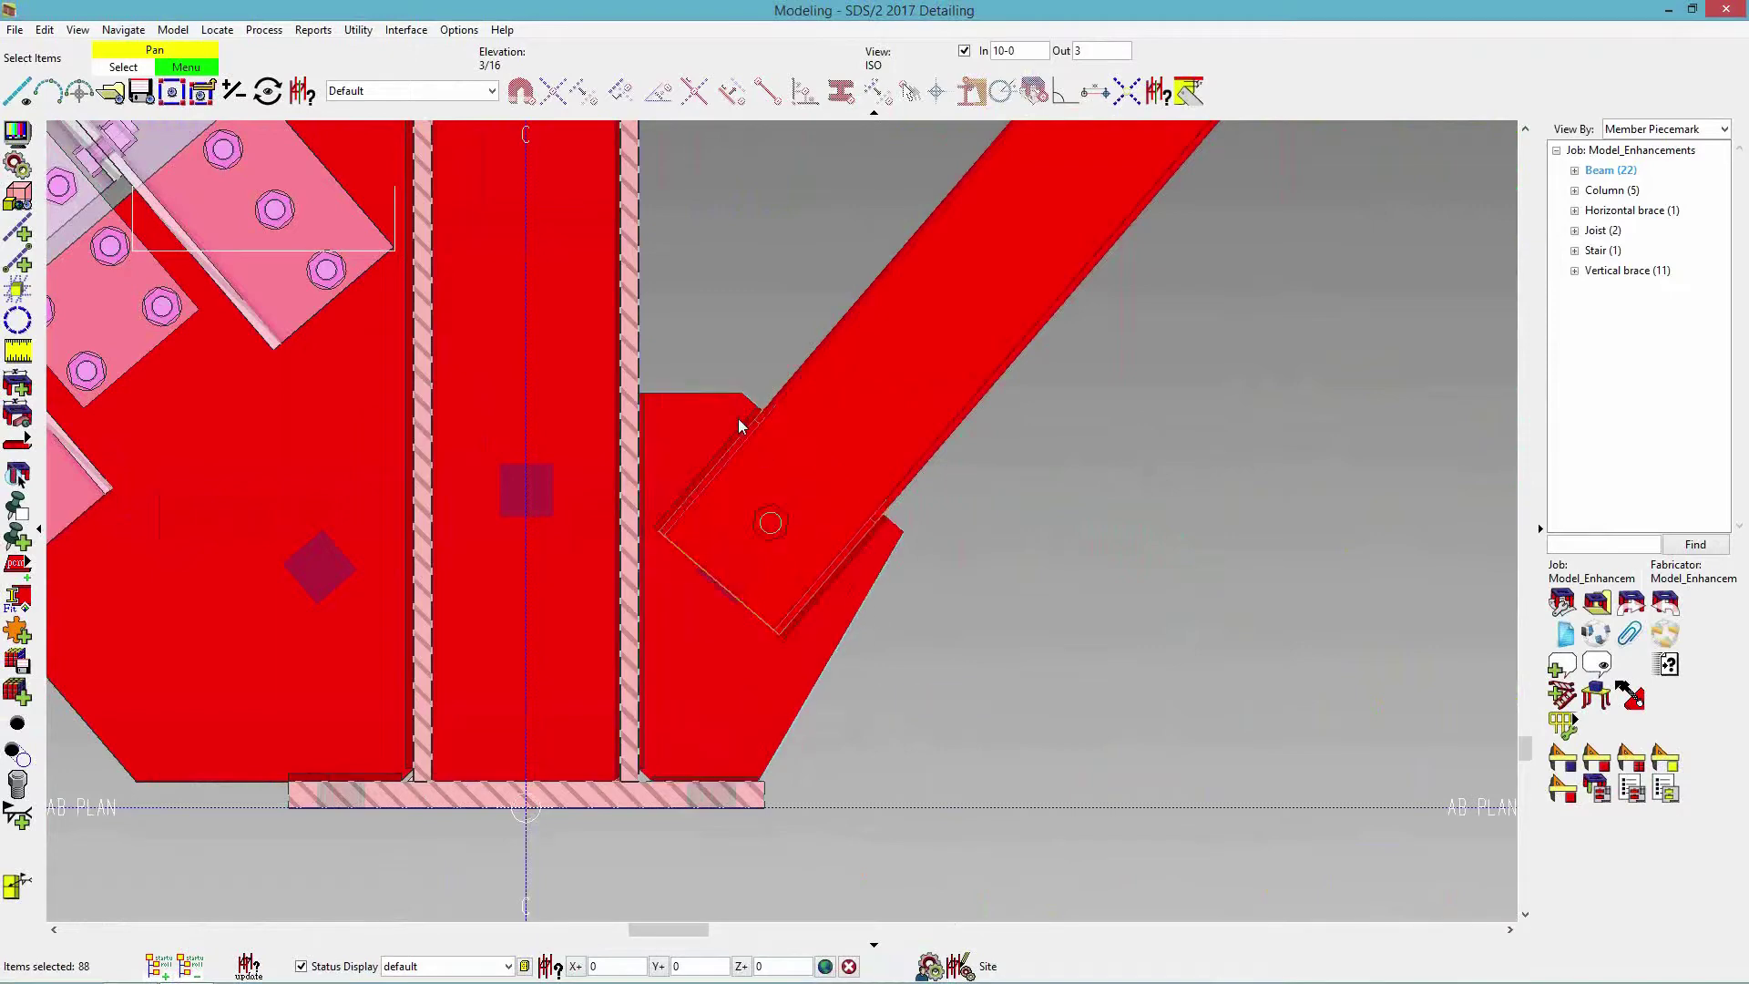
Add a clearance dimension between the HSS vertical brace and the column at the base connection.
left_click(1189, 90)
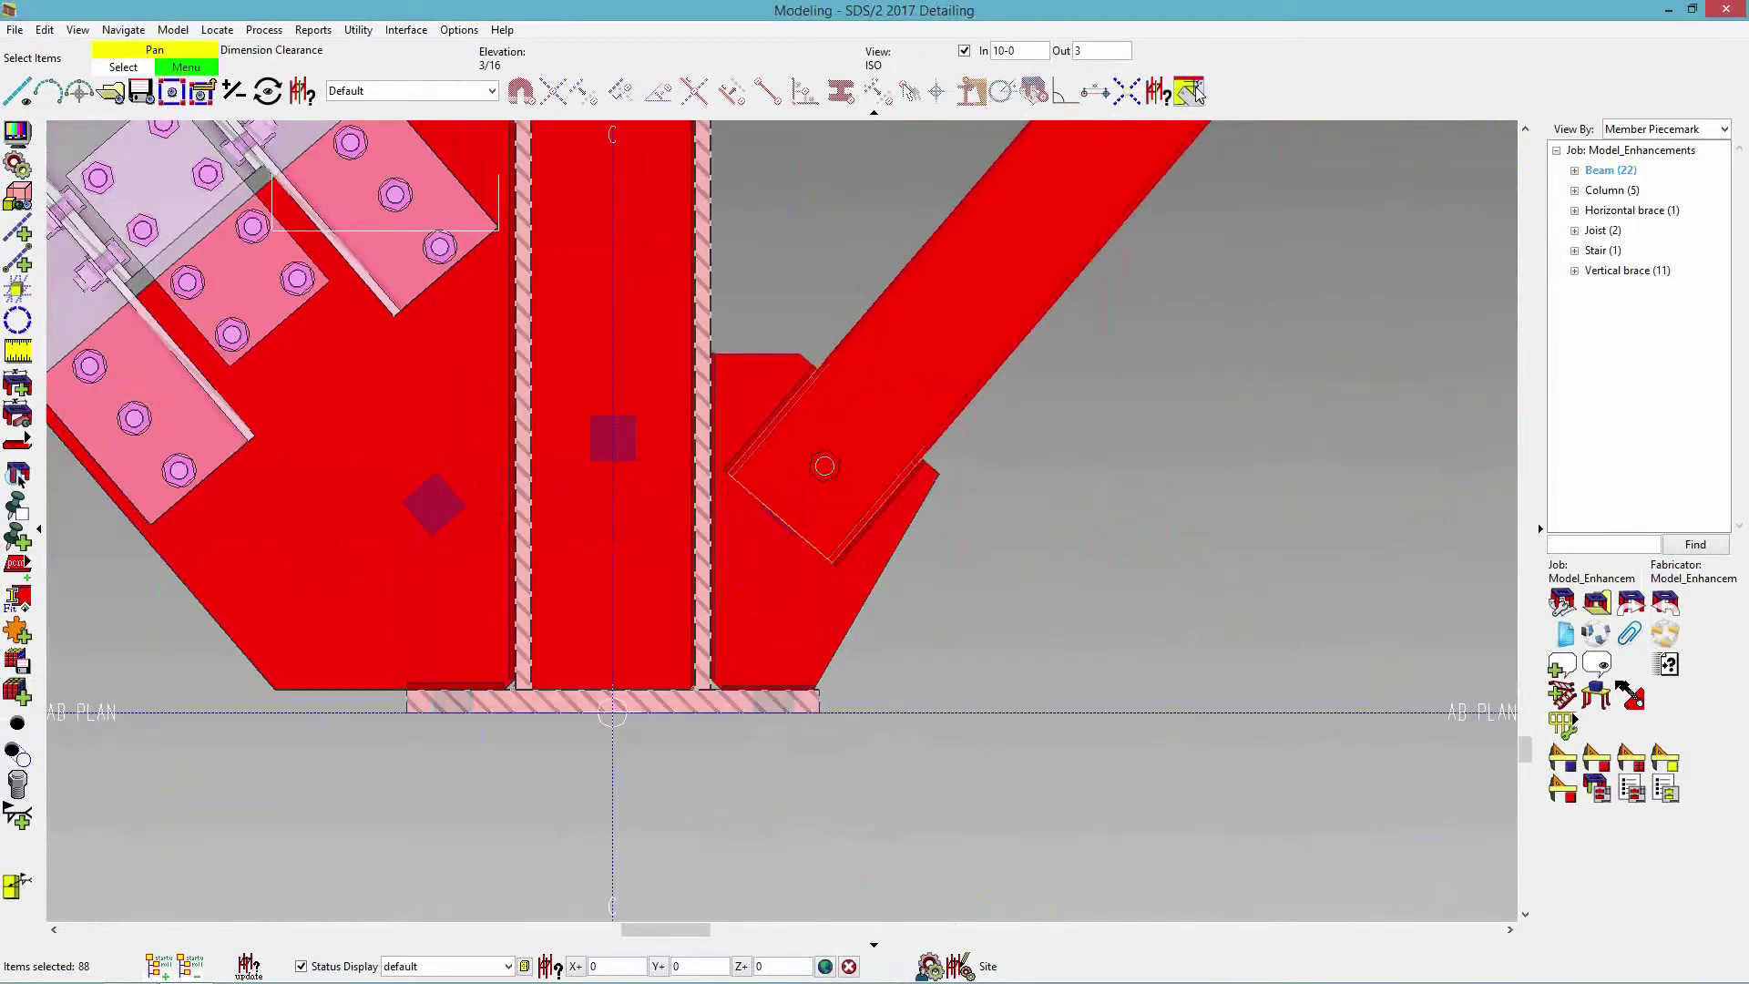
left_click(854, 423)
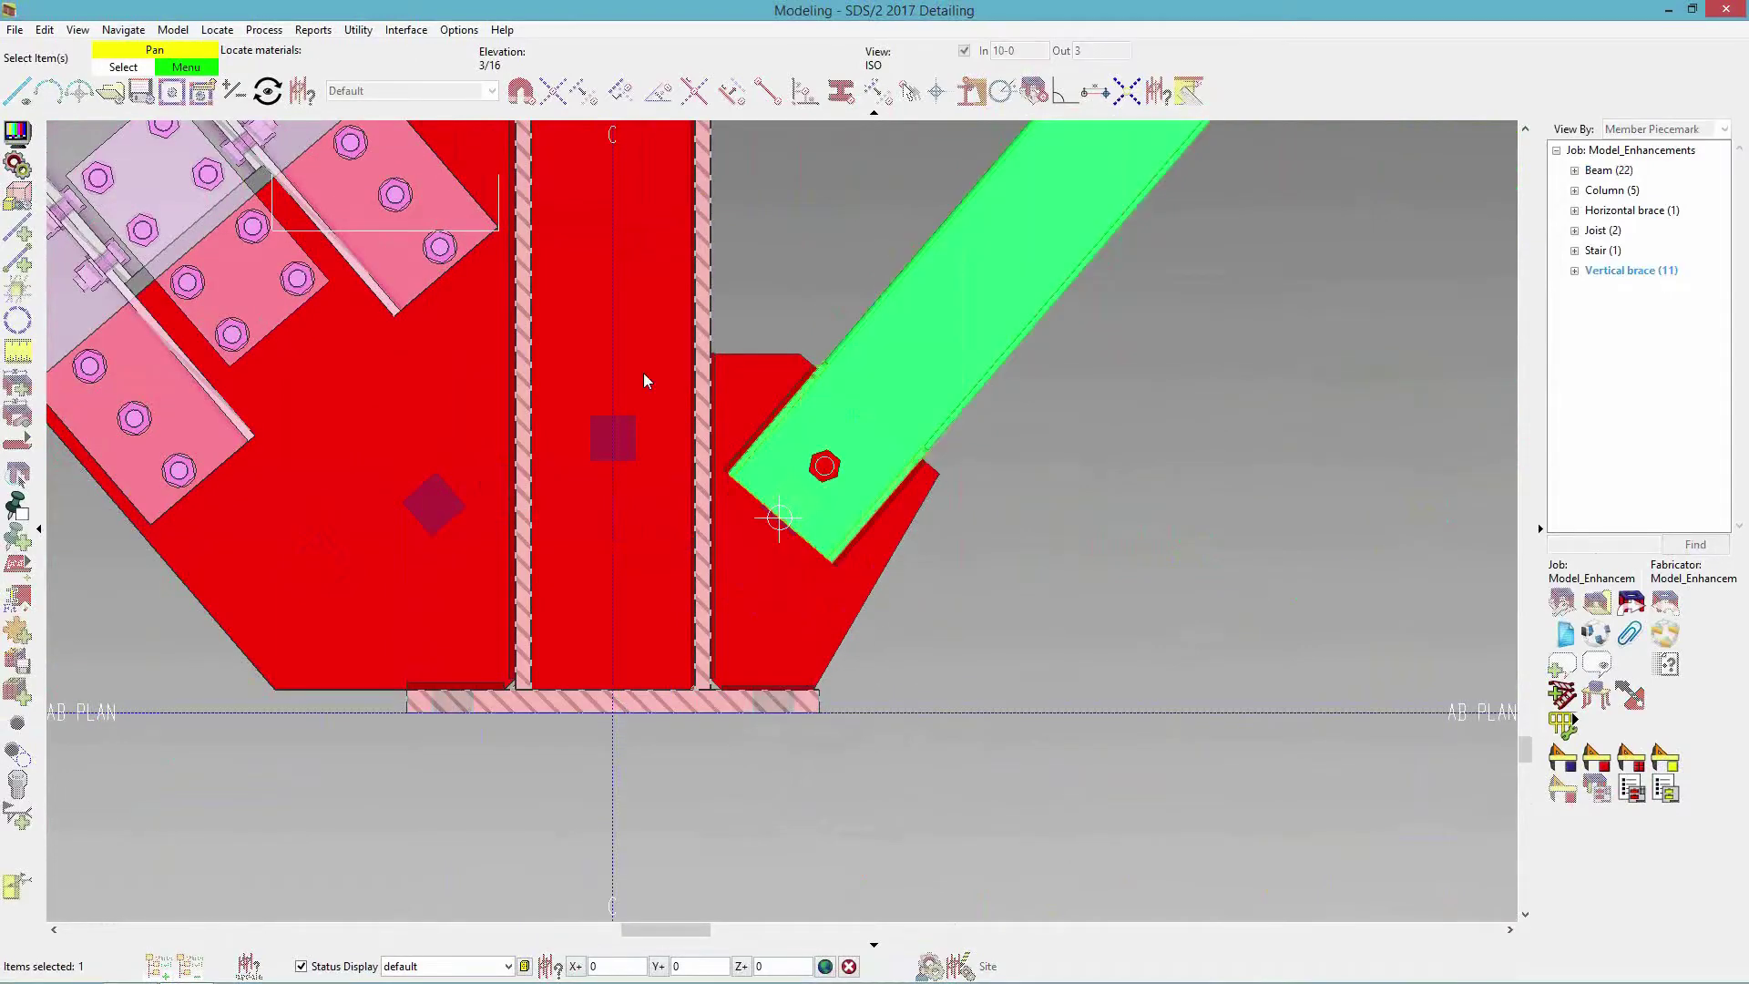
left_click(612, 361)
right_click(1038, 516)
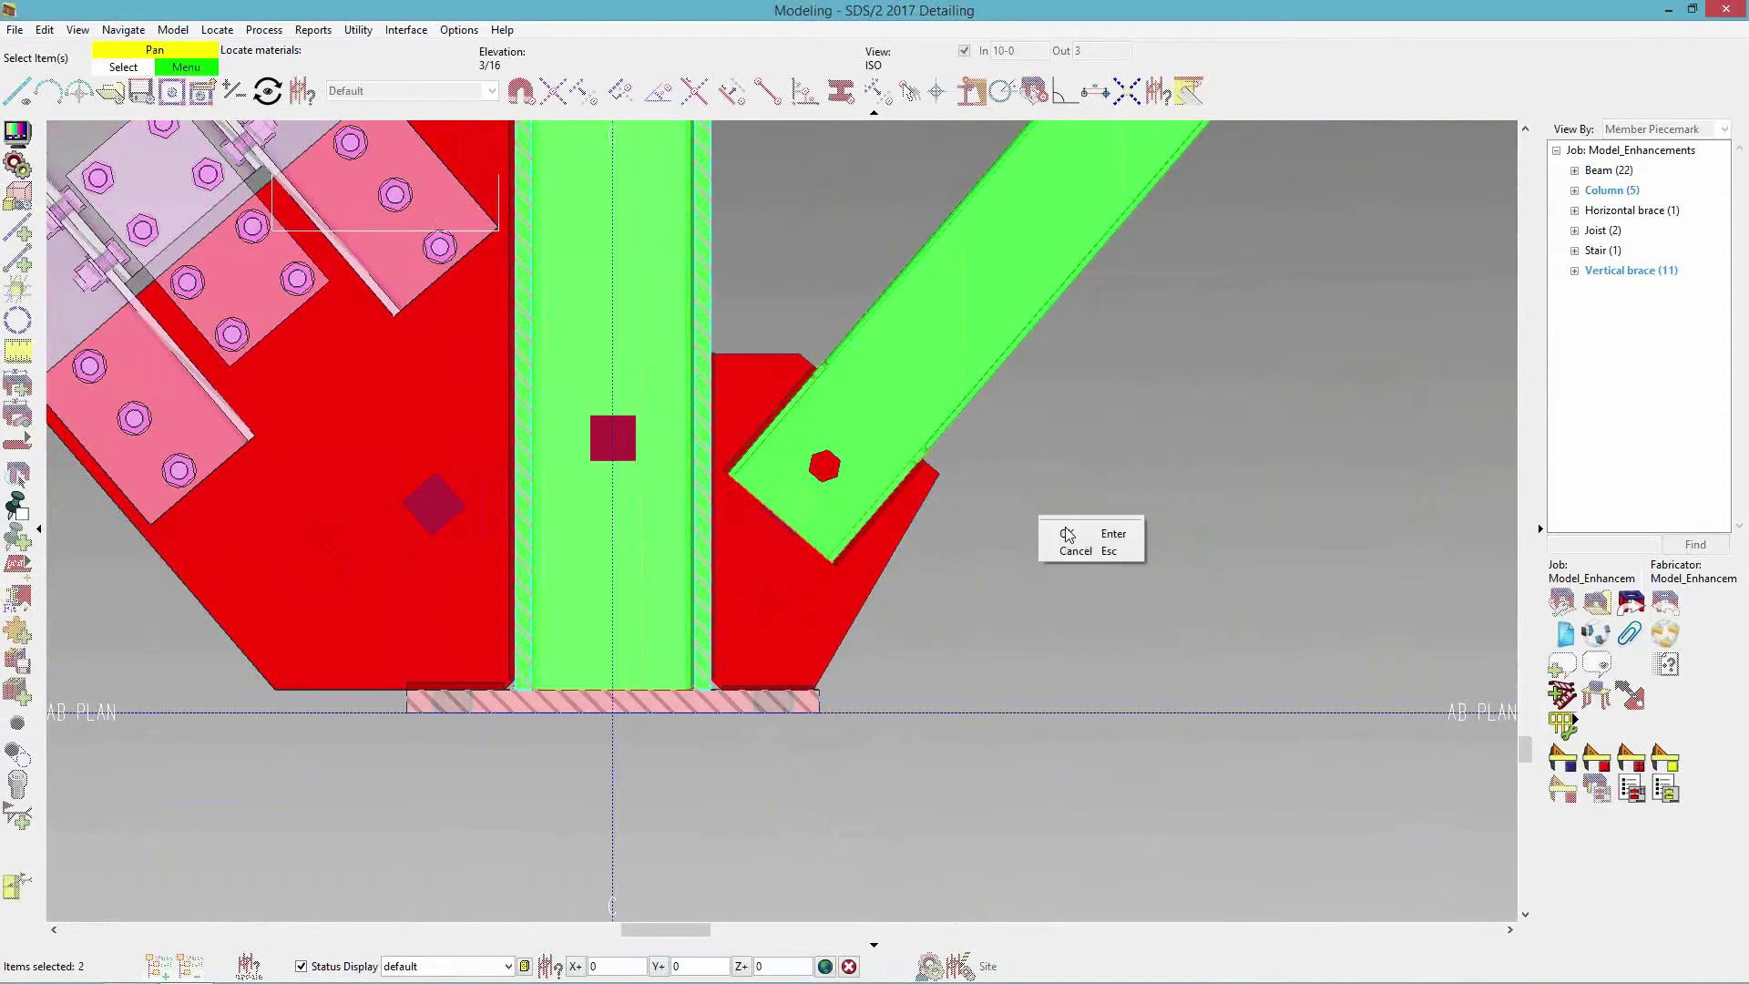
left_click(1067, 535)
scroll(714, 457, "up", 3)
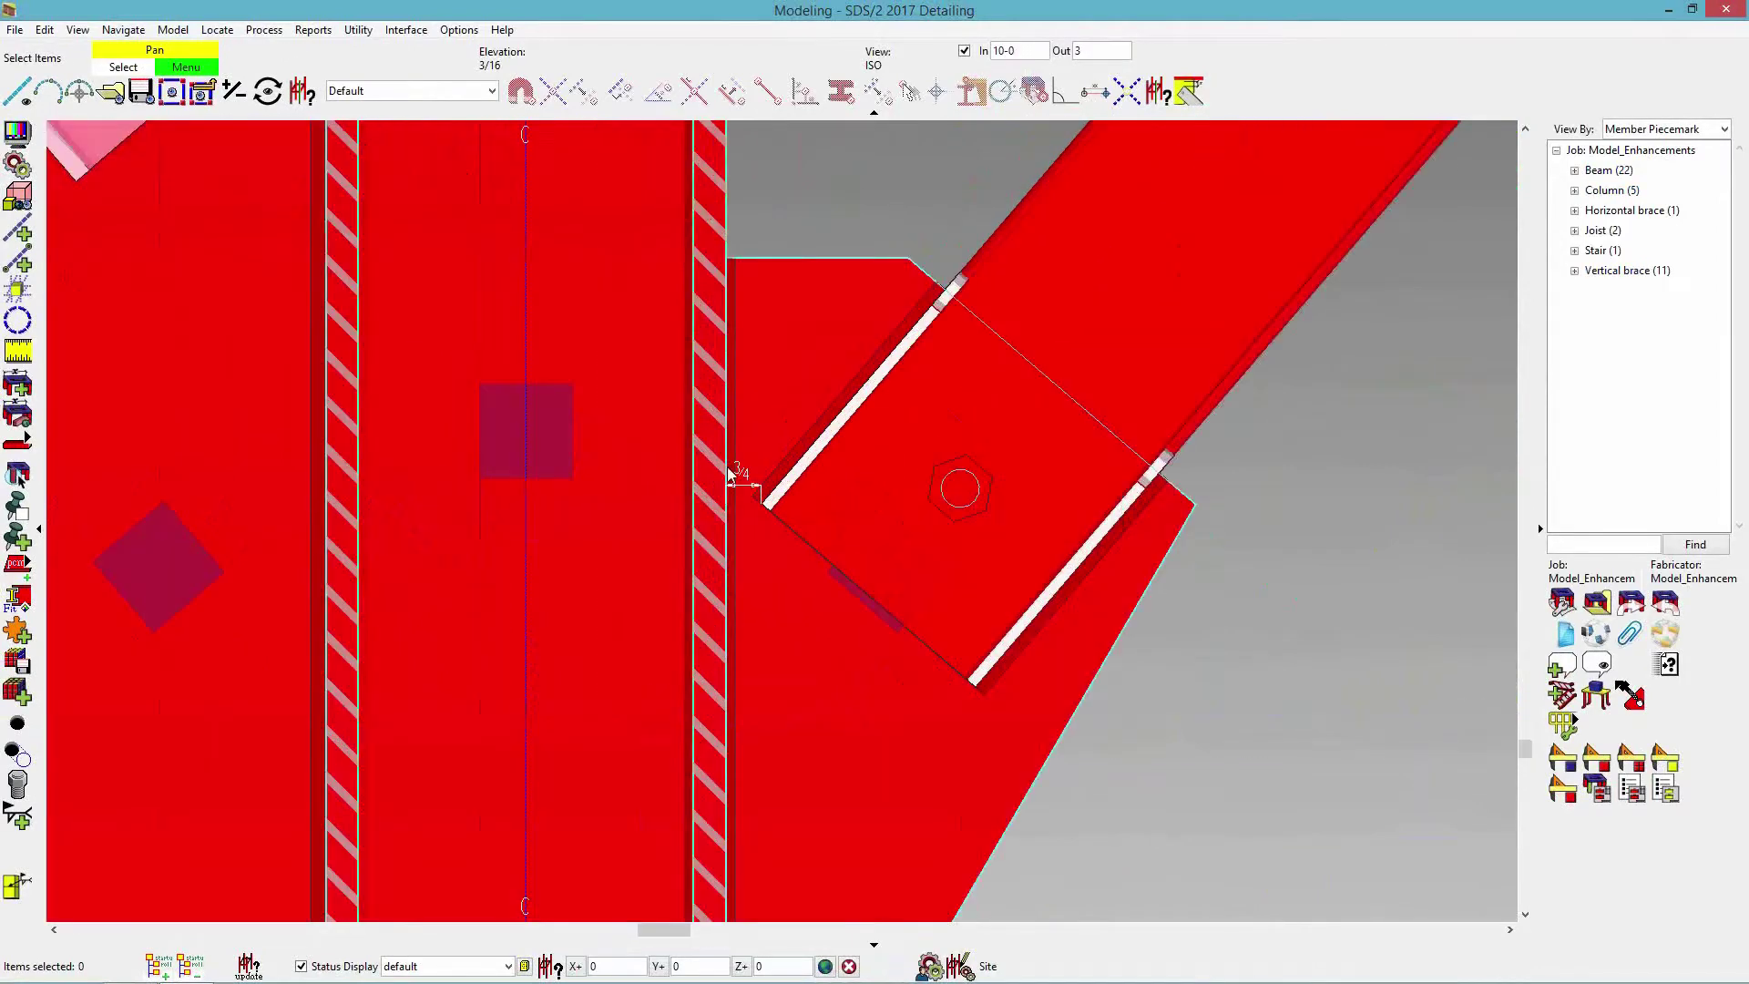
scroll(731, 472, "up", 2)
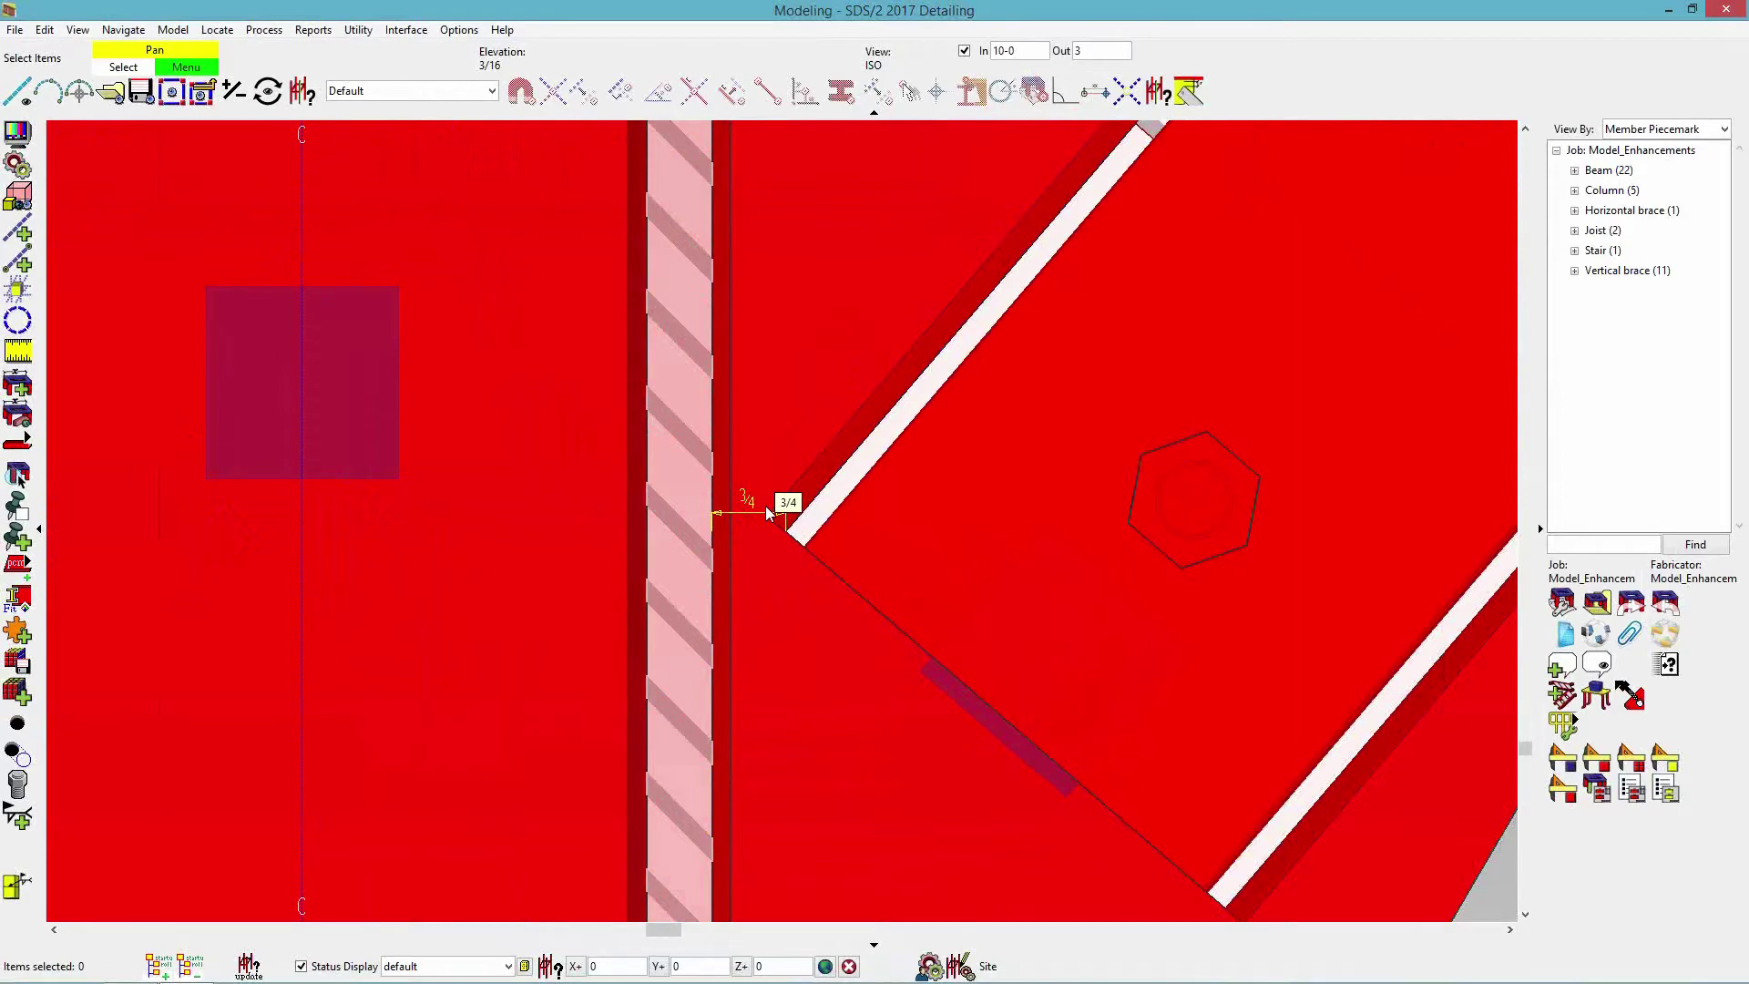
Return to a 3D view and turn off the view depth limits to display the entire model.
scroll(772, 517, "down", 10)
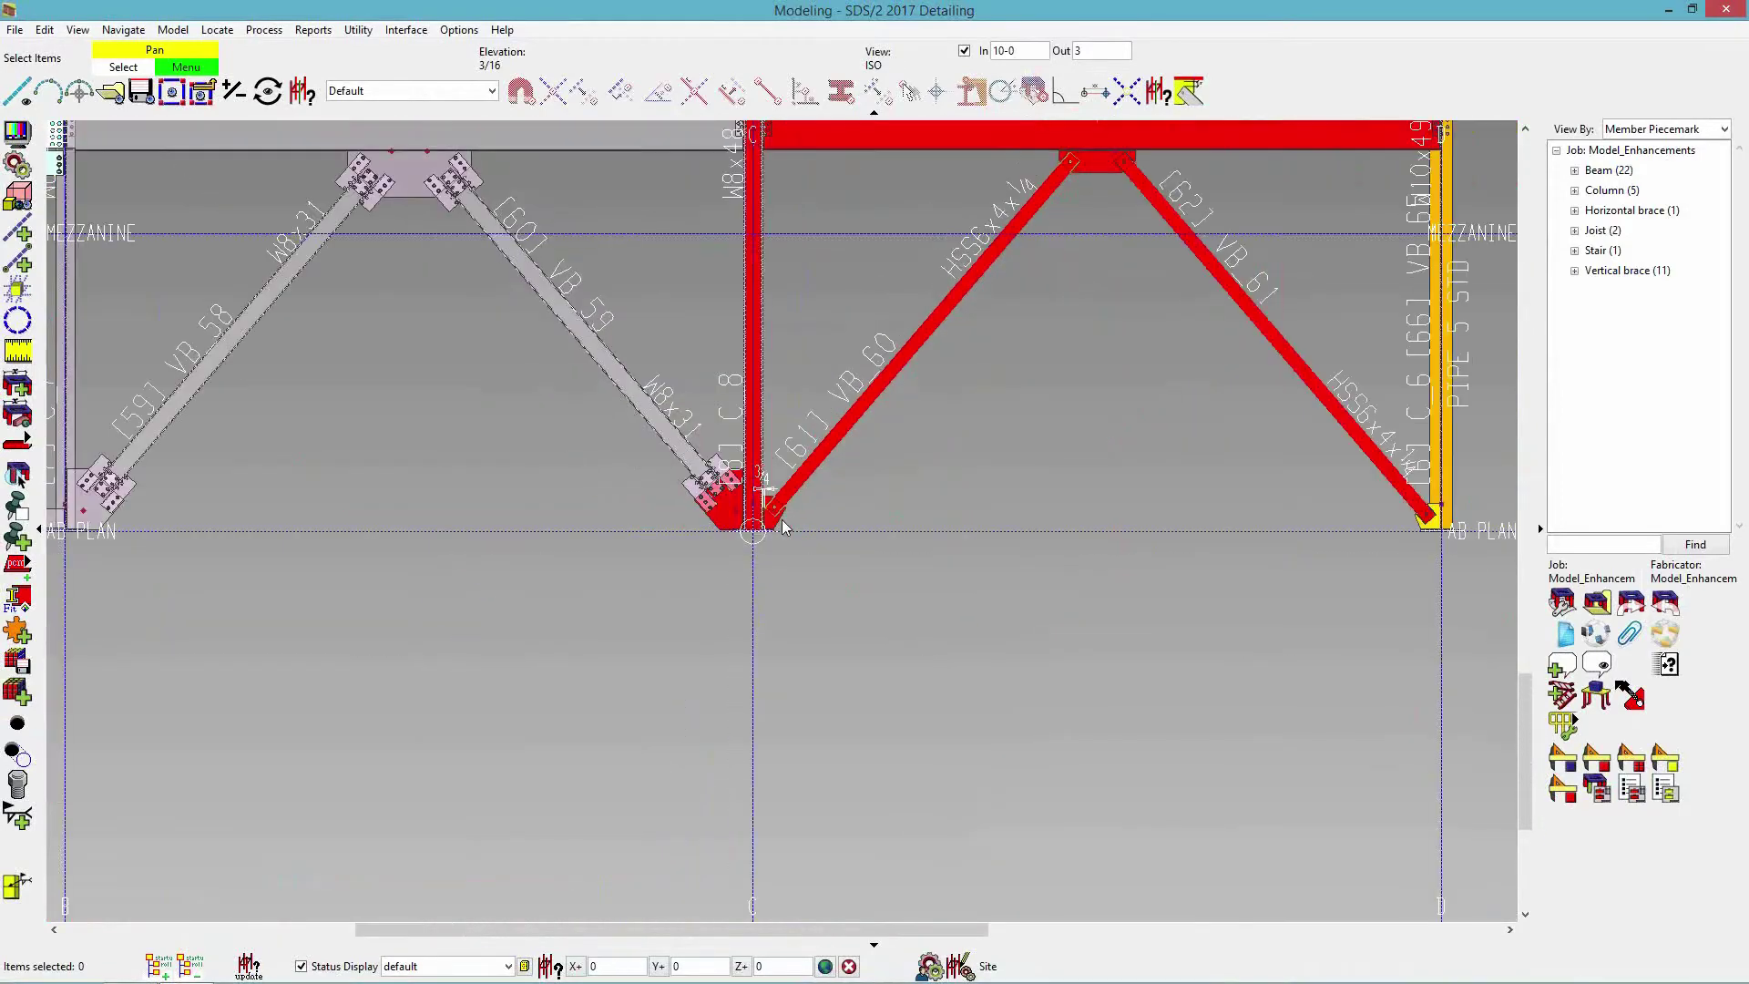
scroll(782, 527, "down", 5)
middle_click_drag(783, 527, 656, 472)
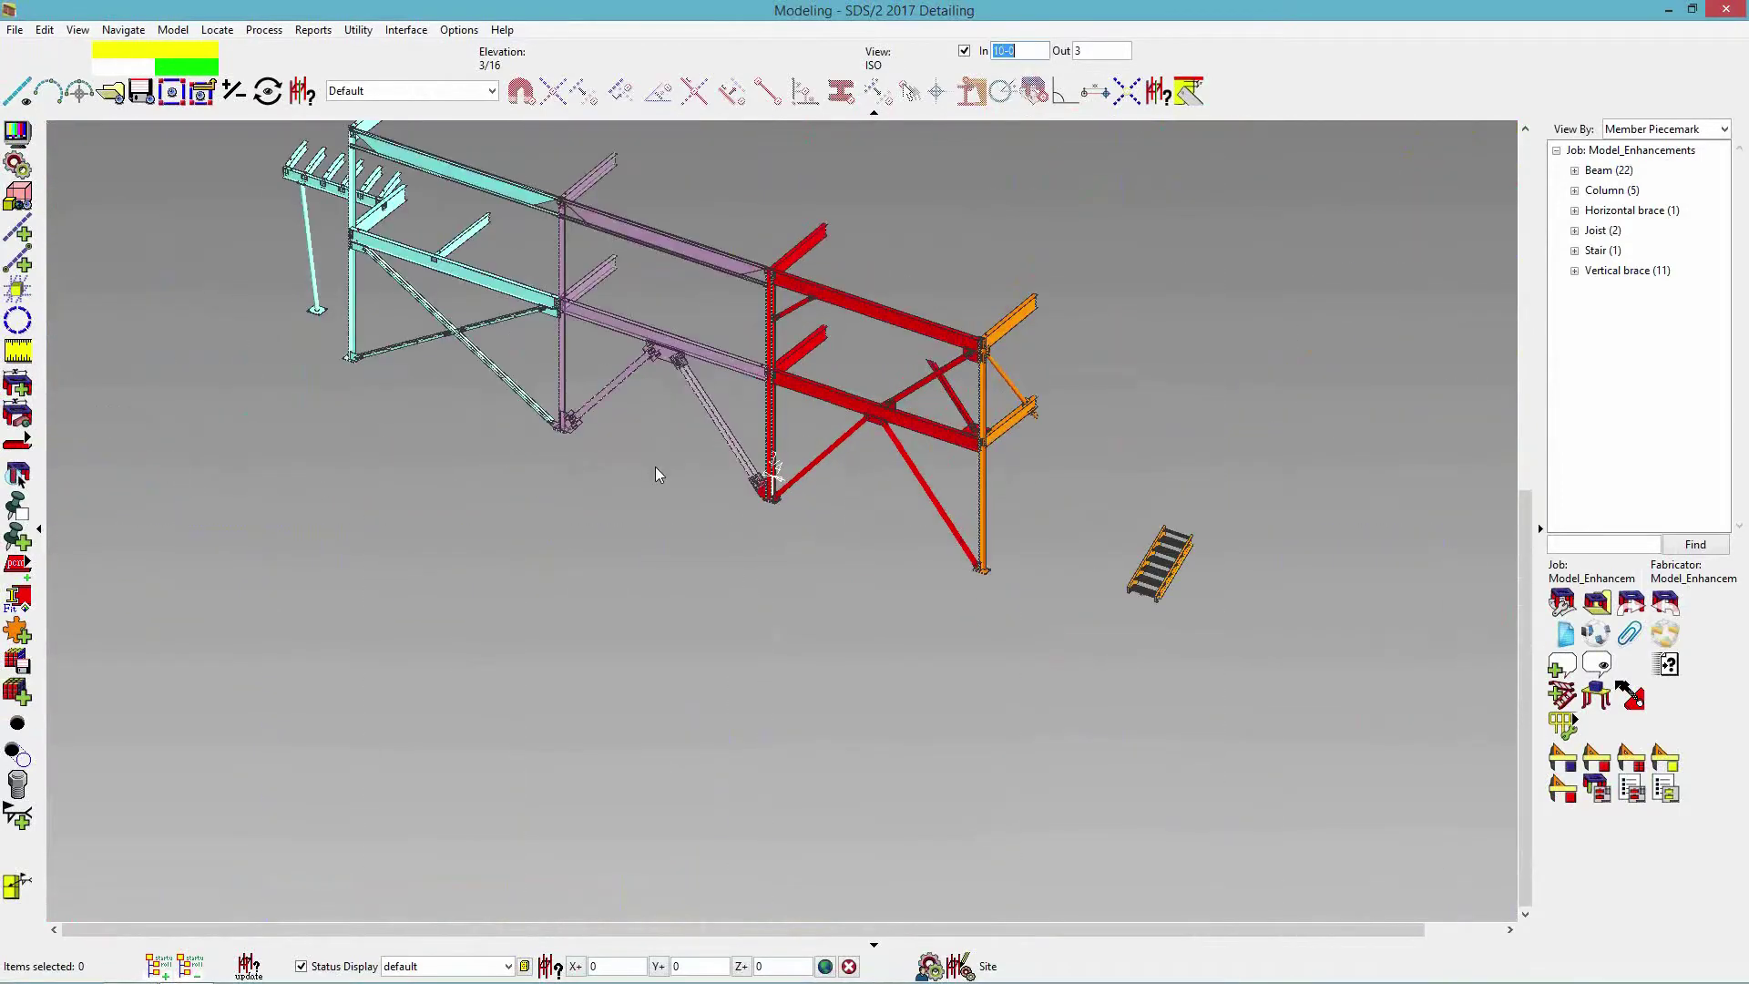
left_click(964, 52)
scroll(713, 519, "down", 3)
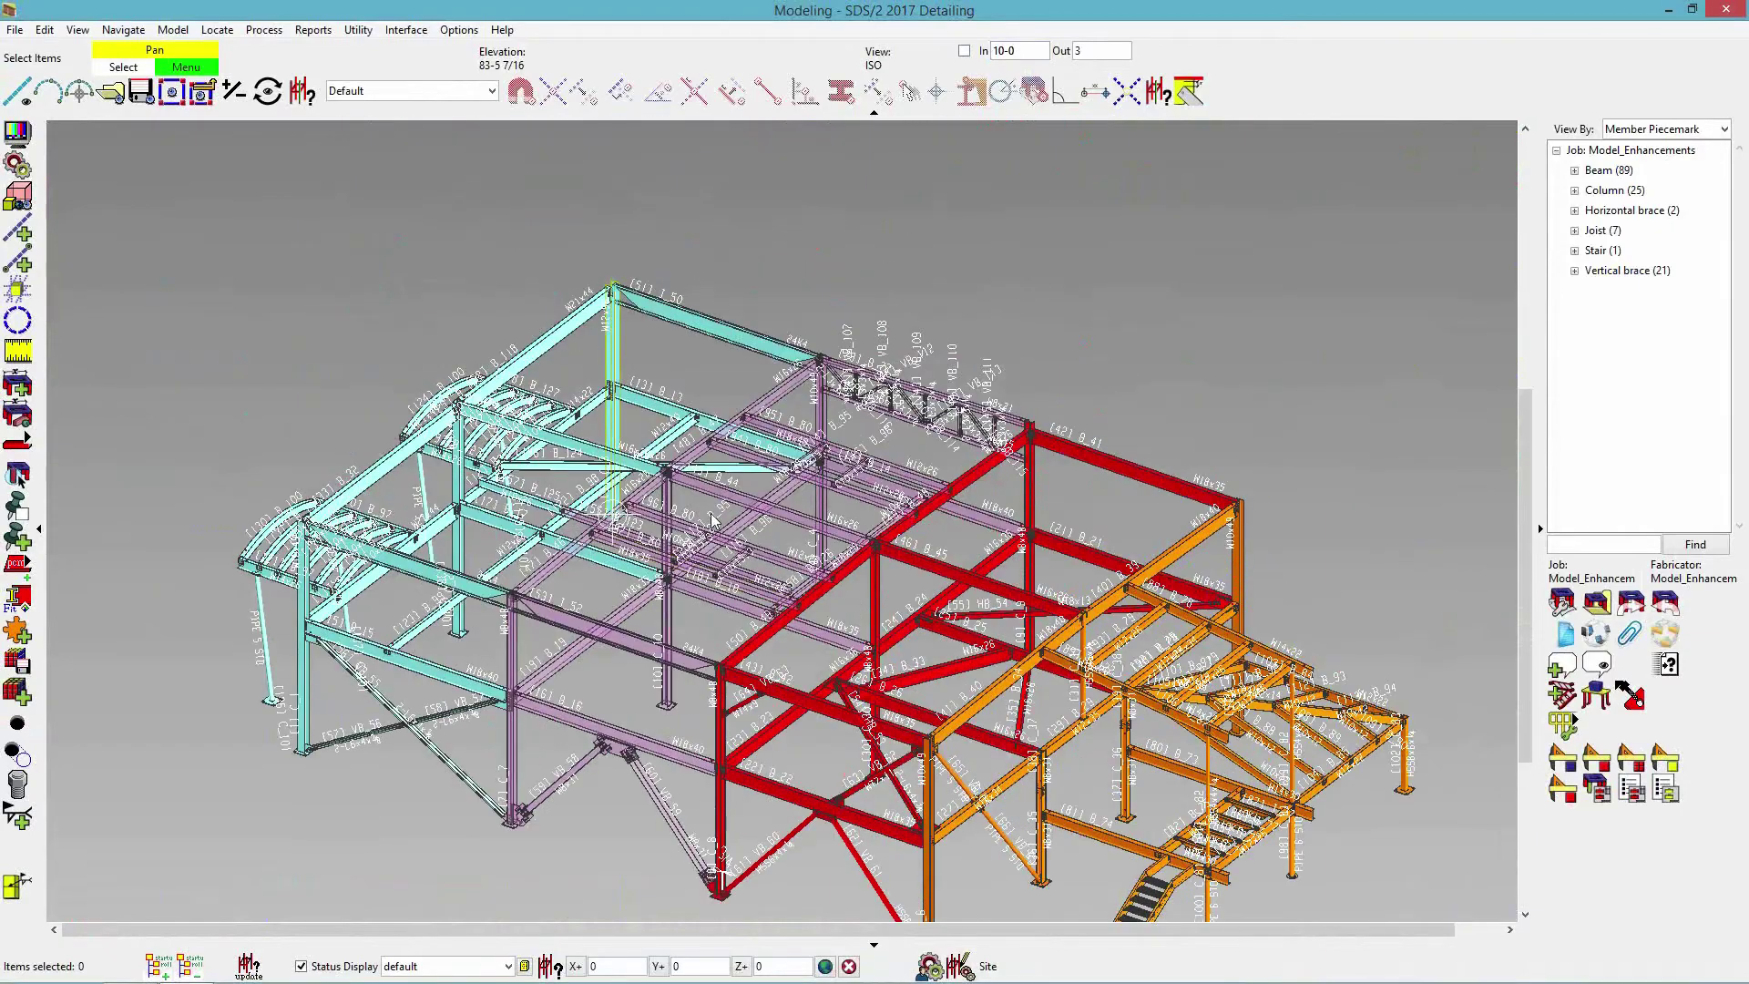
Select the five magenta beams in the bay around beam B_44, including the connecting W16x26 girder, and hide them.
scroll(745, 507, "up", 5)
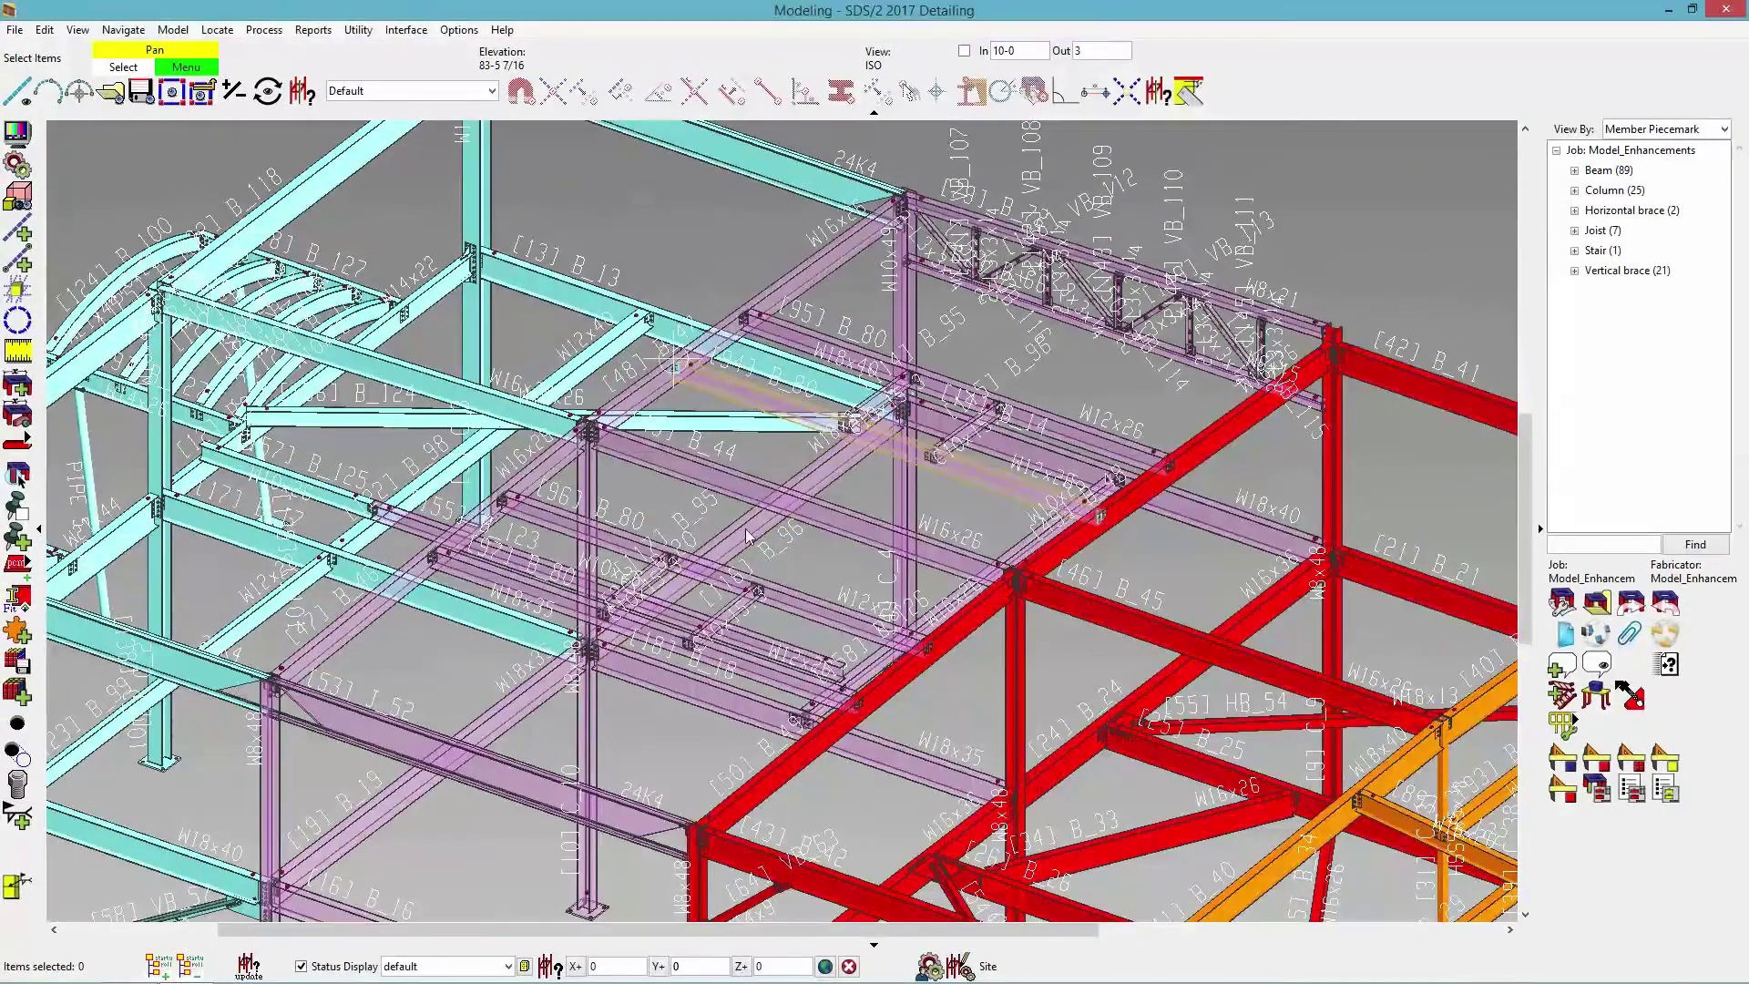
left_click(855, 518)
left_click(903, 398, "shift")
left_click(871, 354, "shift")
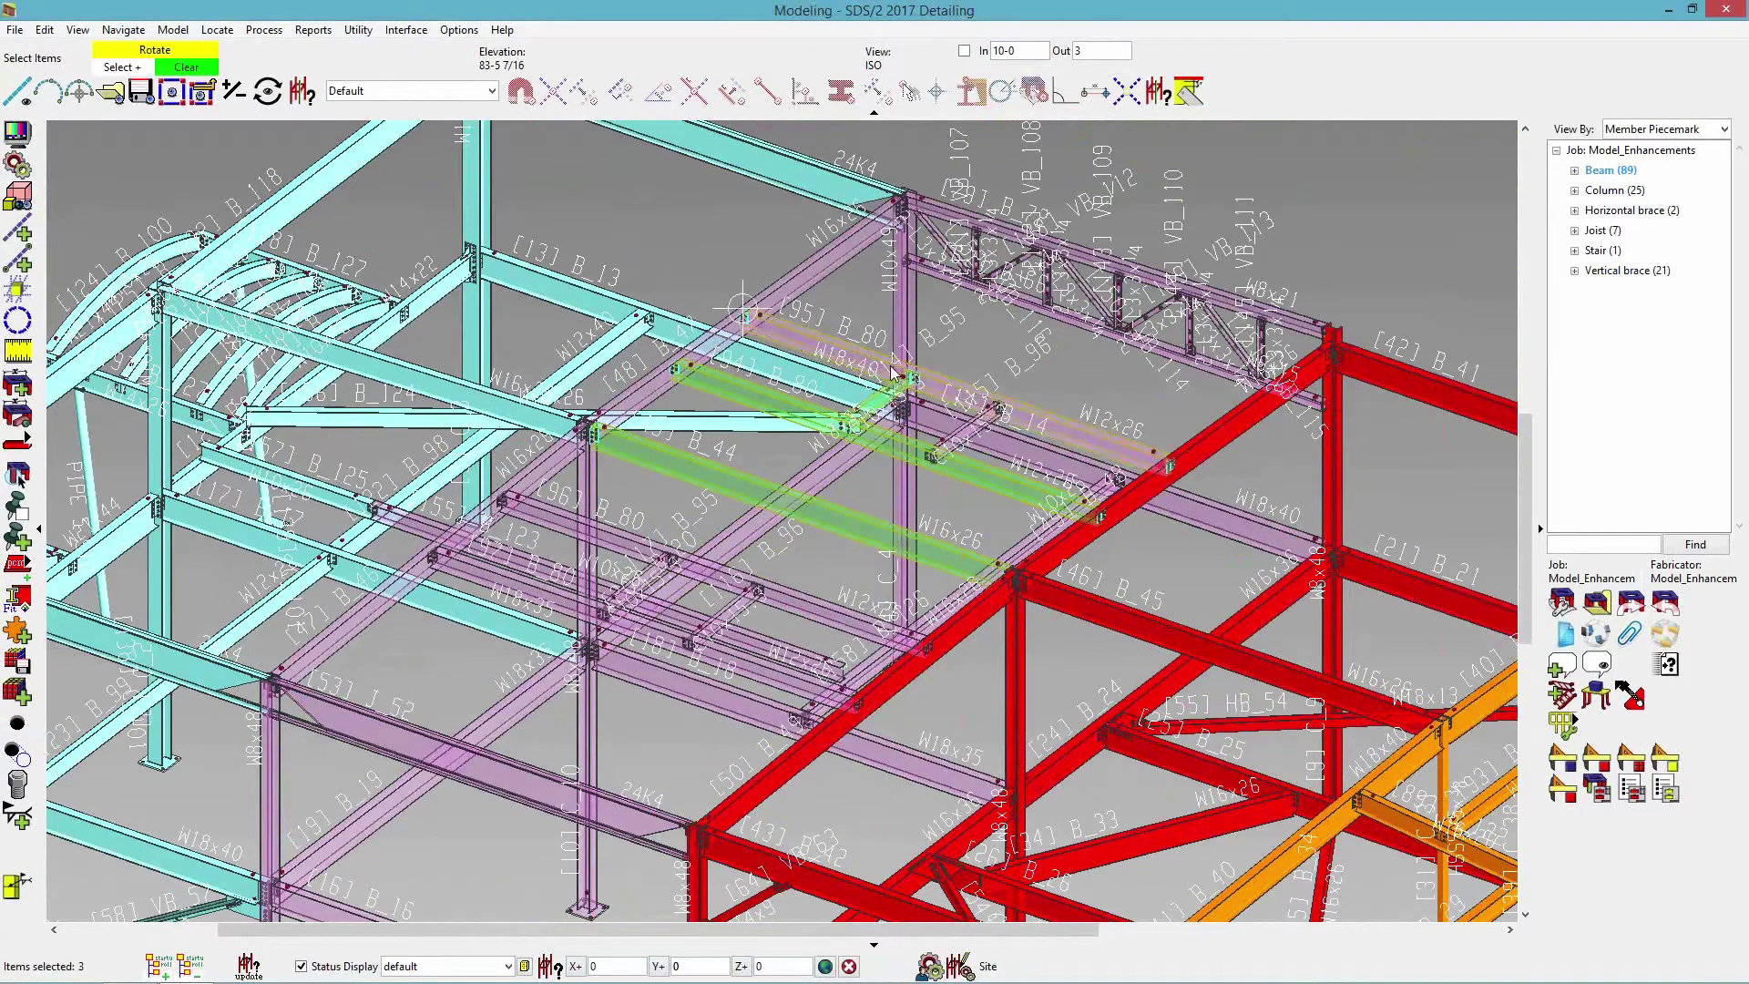
left_click(813, 301, "shift")
right_click(827, 301)
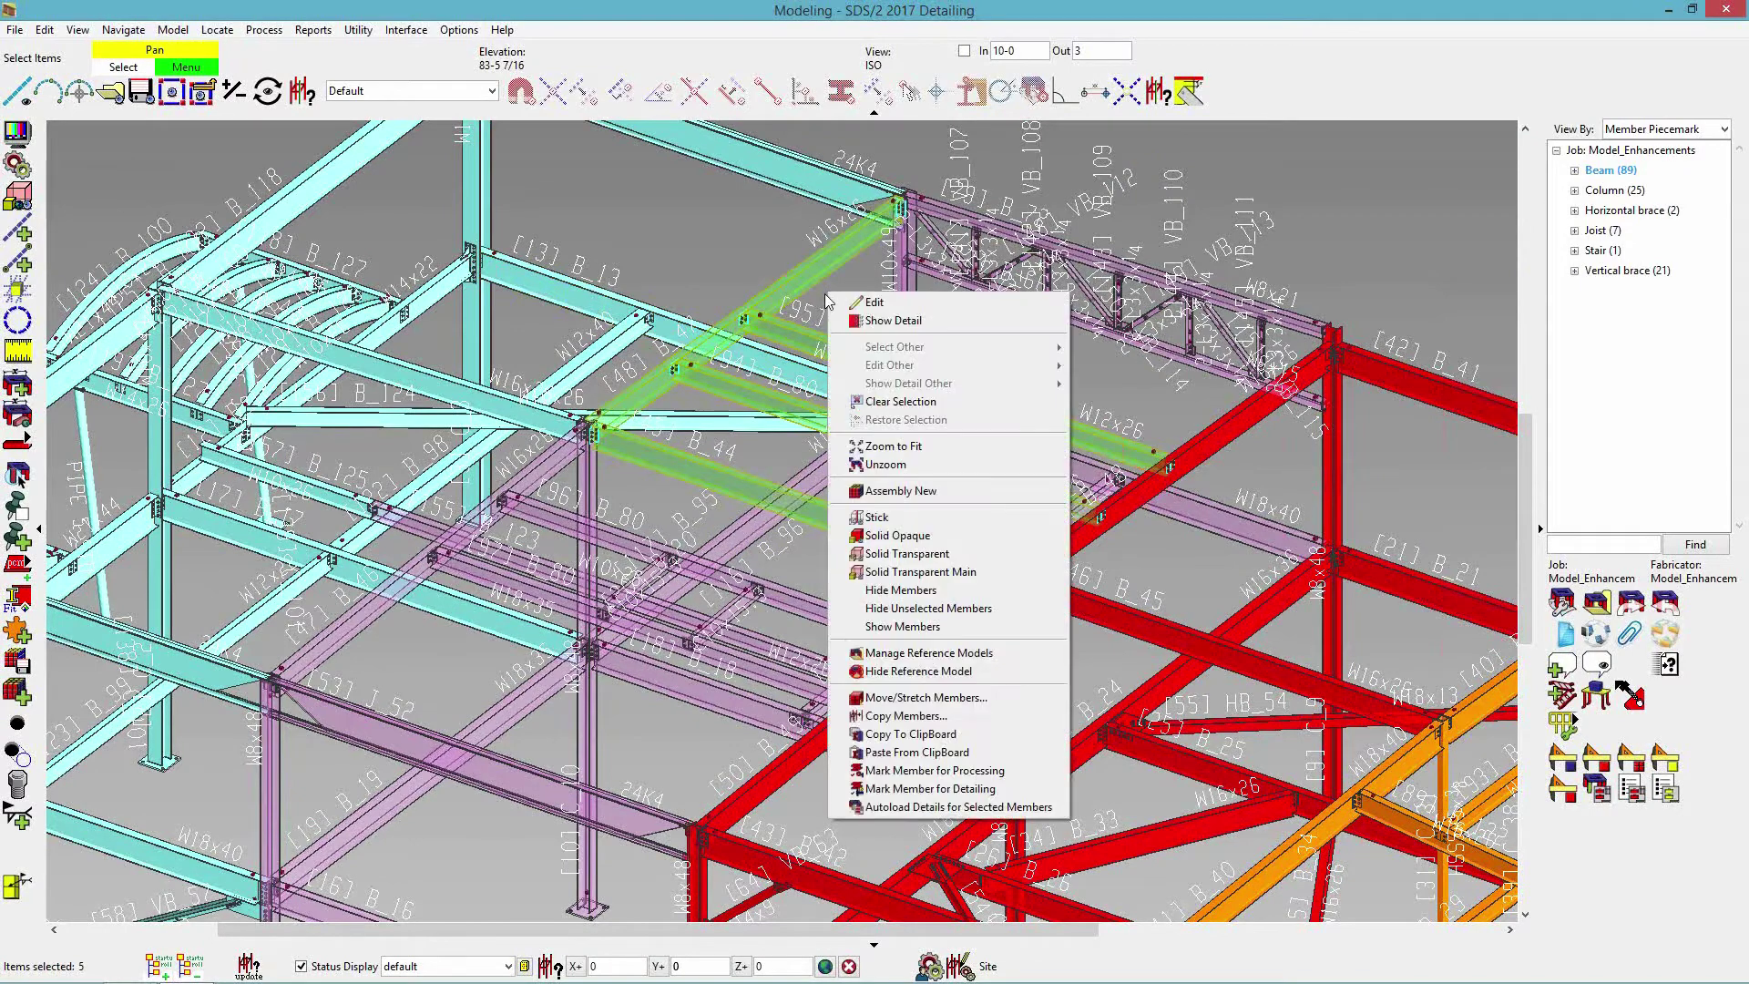
left_click(943, 592)
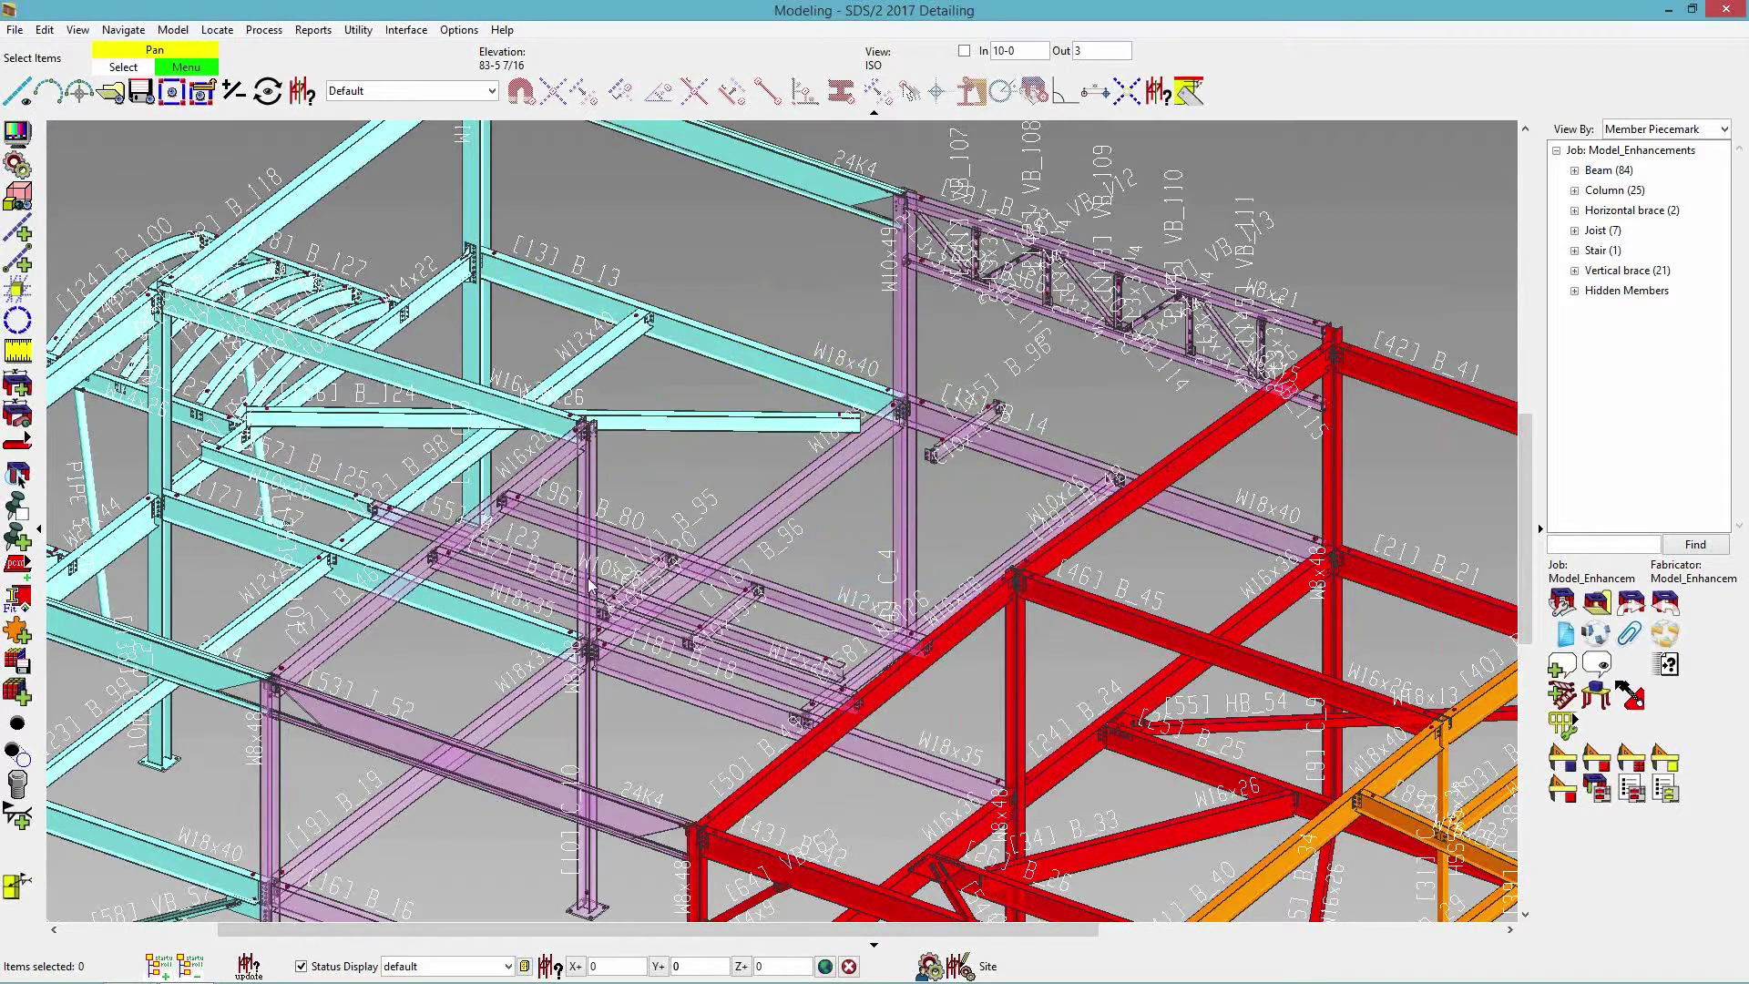
scroll(827, 444, "up", 3)
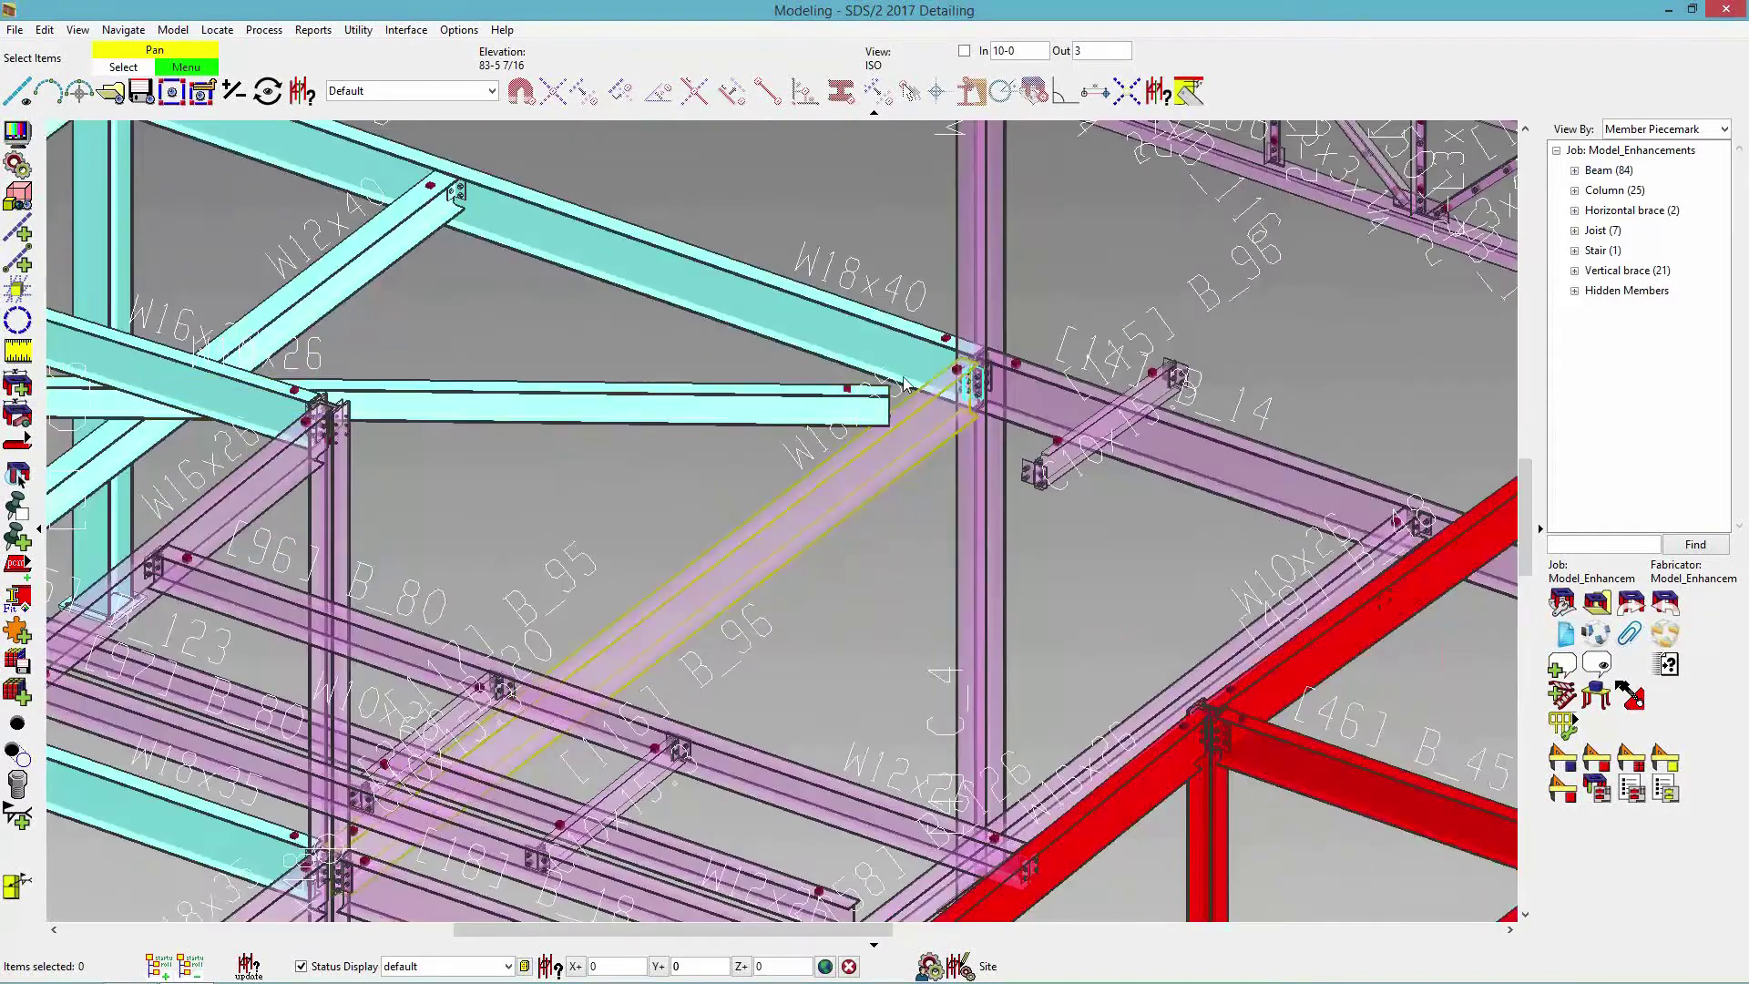
Show the hidden members in the bay around beam B_44 again.
scroll(880, 582, "down", 3)
right_click(873, 587)
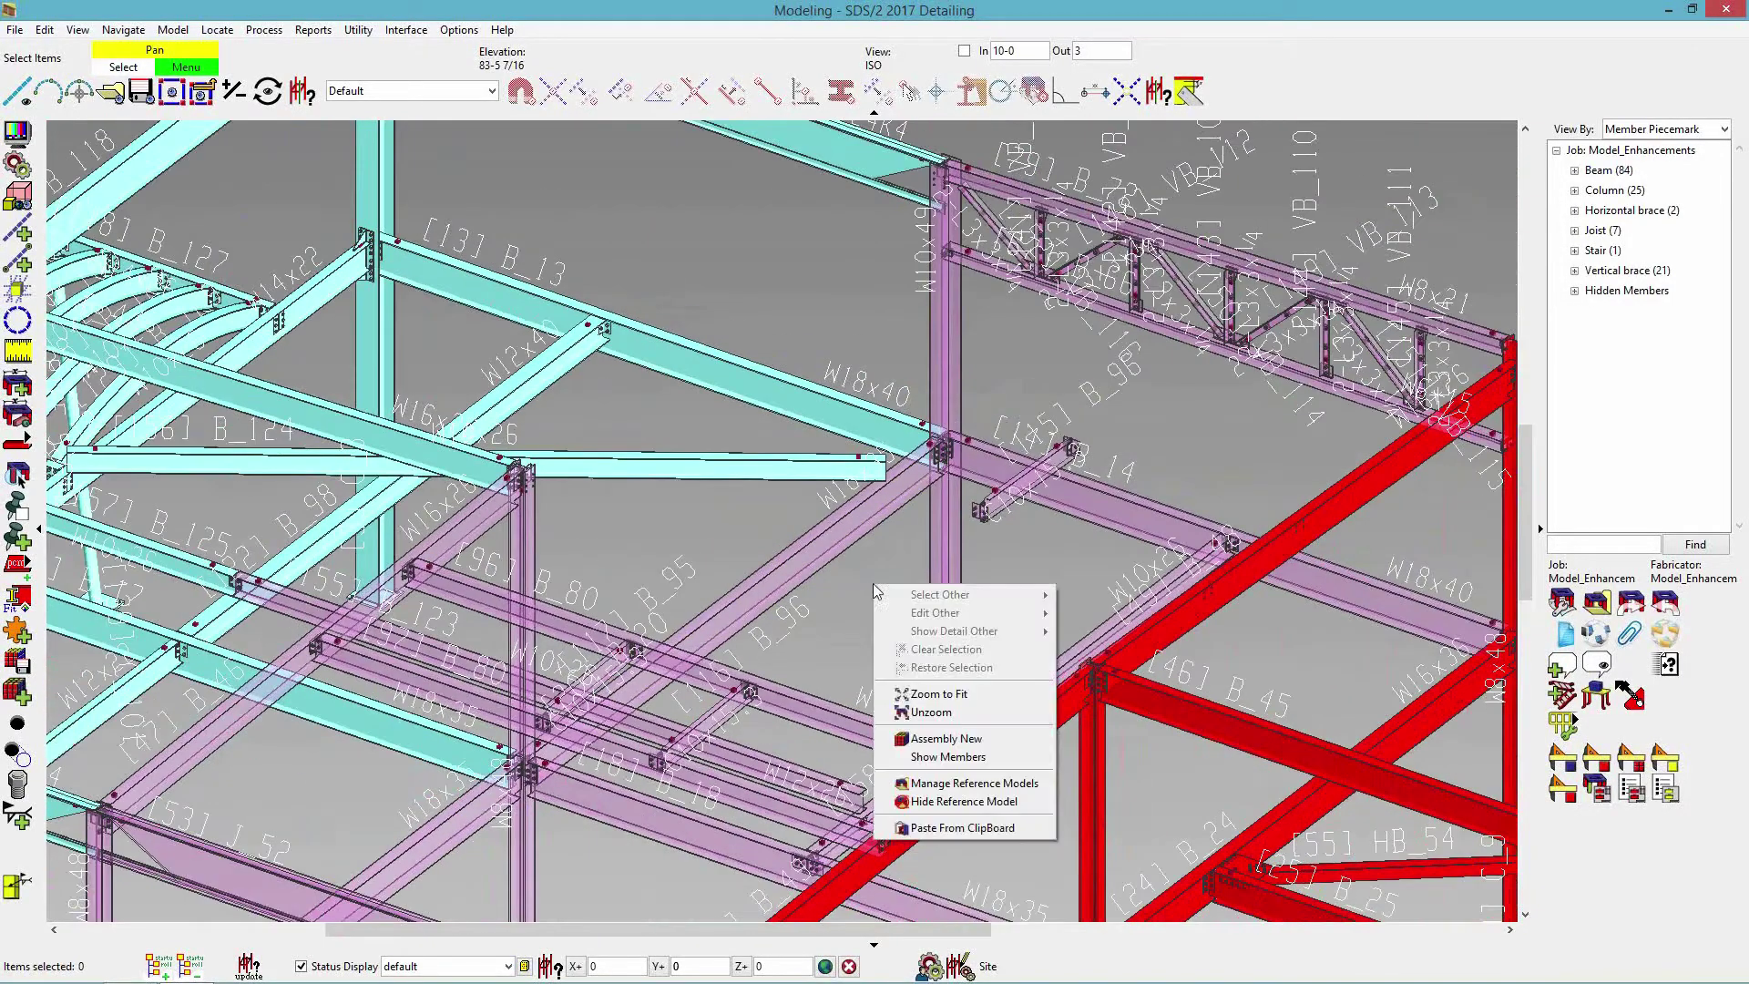
left_click(917, 758)
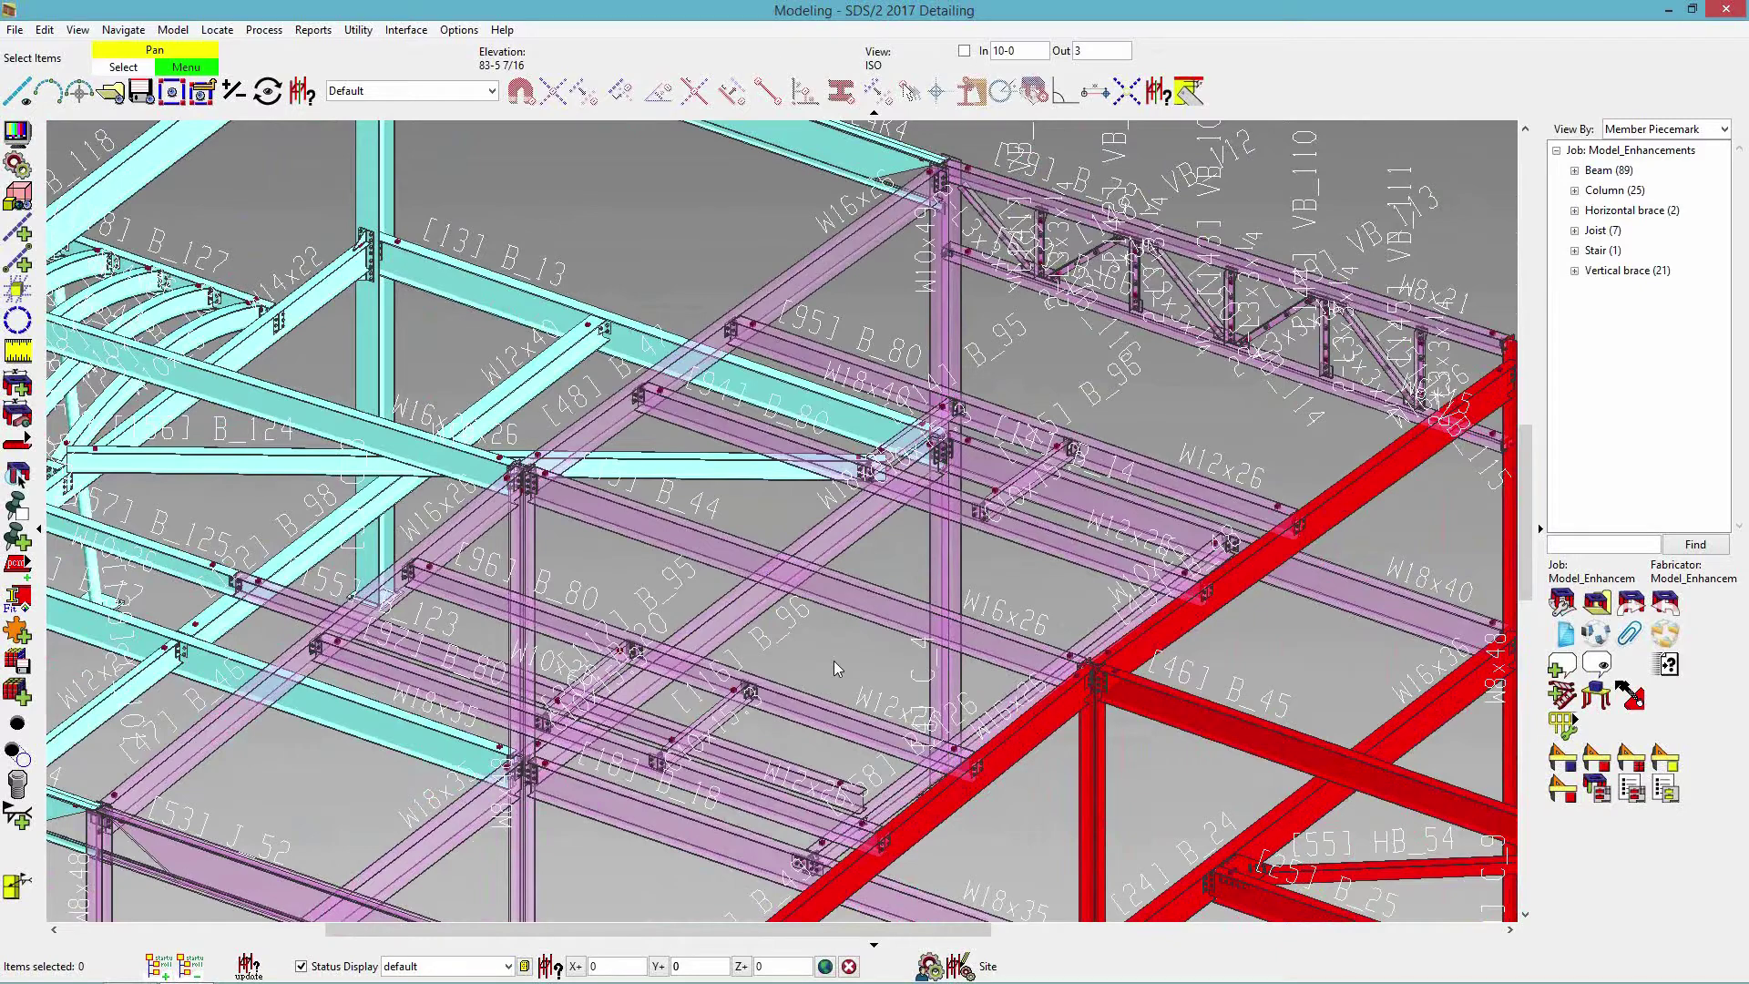
Select column C_3 with joist J_50 and beams B_118, B_12 and B_13, and hide all unselected members.
scroll(692, 567, "down", 3)
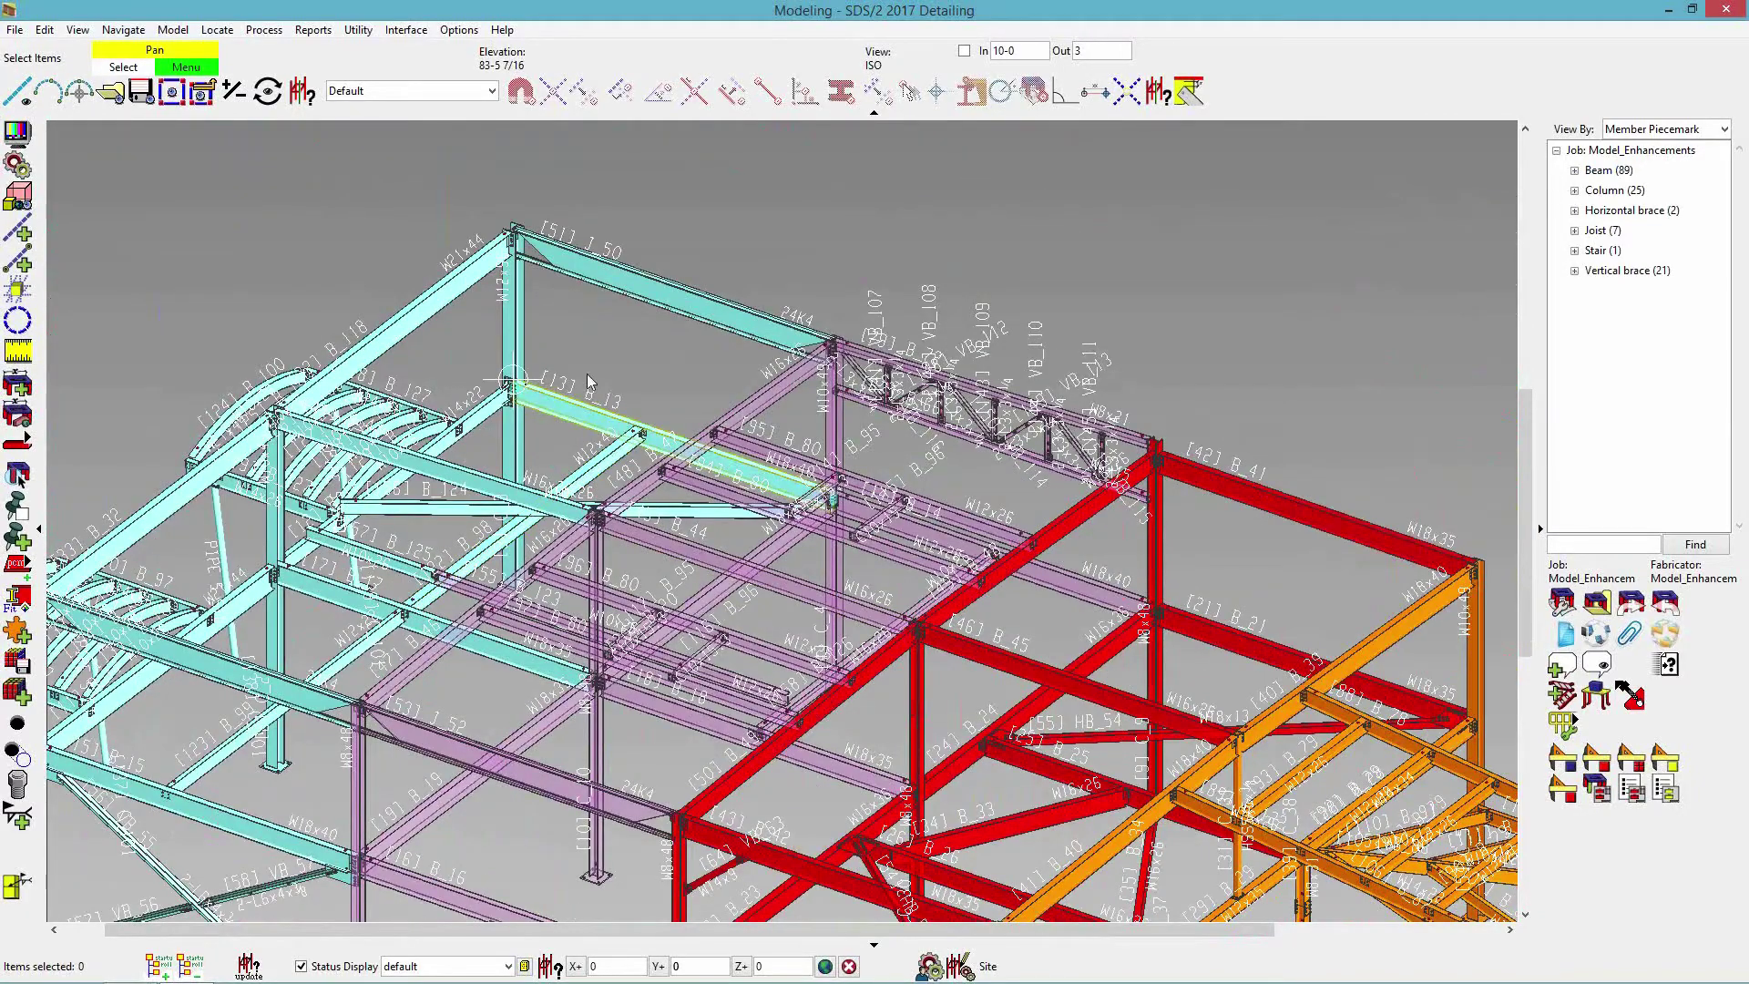
scroll(587, 381, "up", 4)
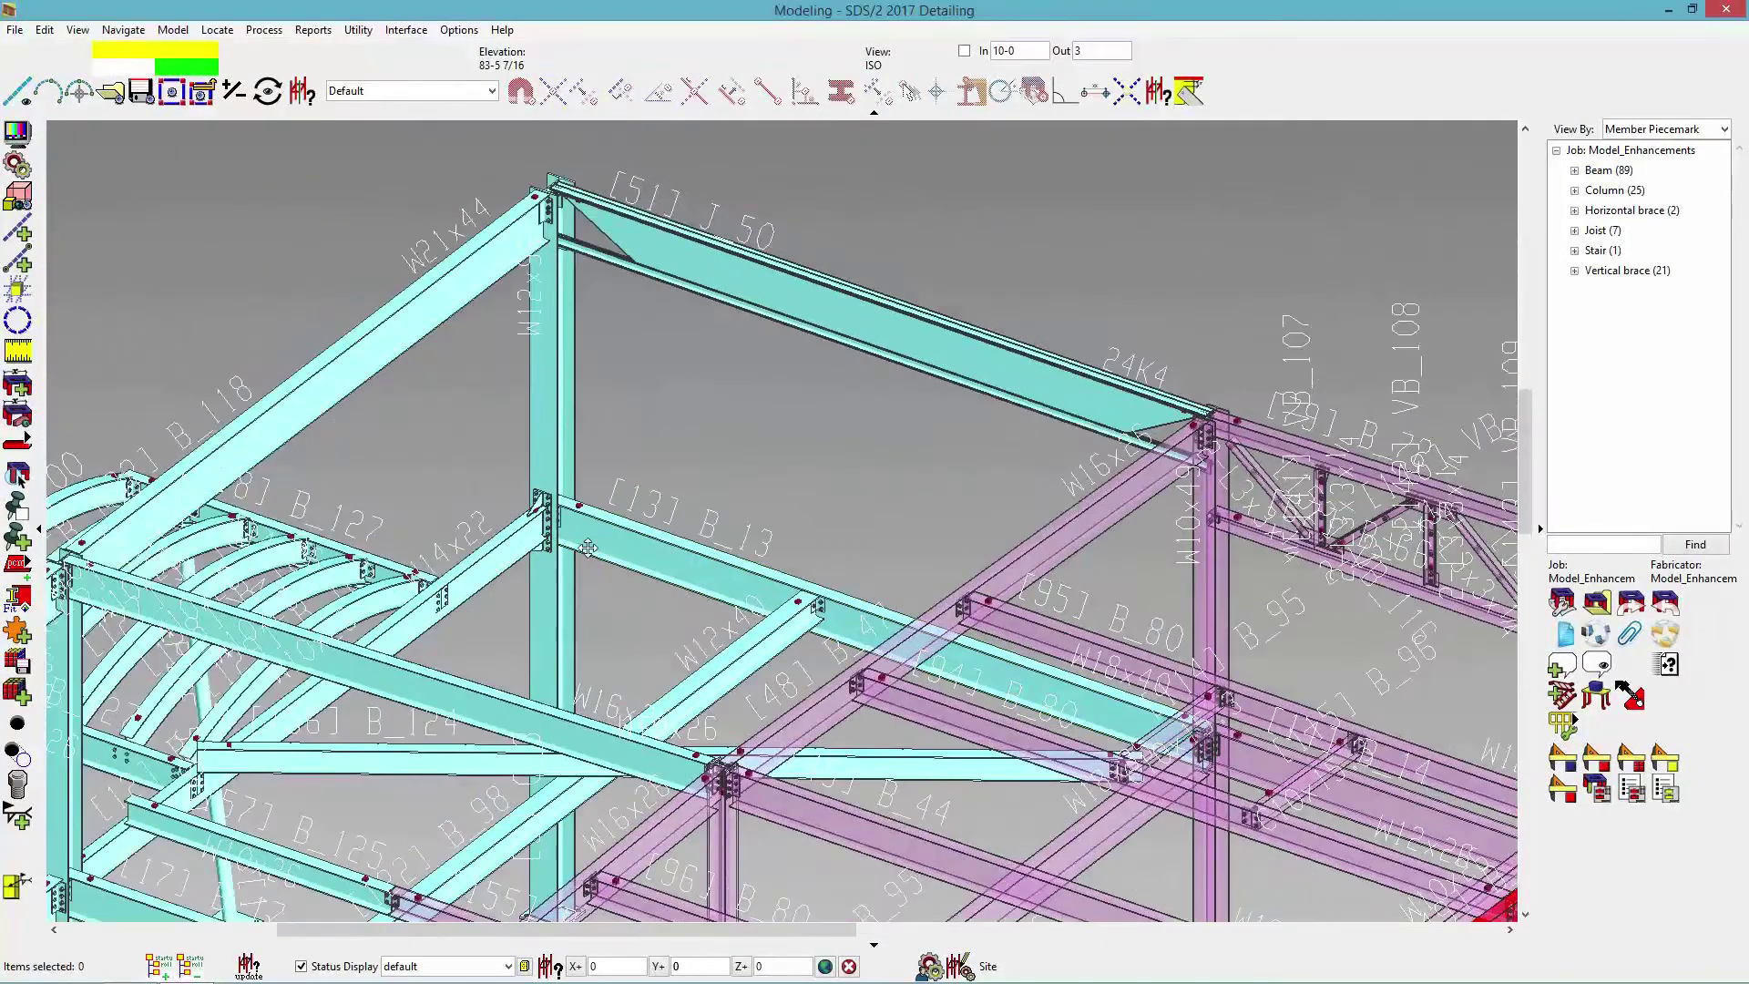
middle_click_drag(588, 547, 587, 564)
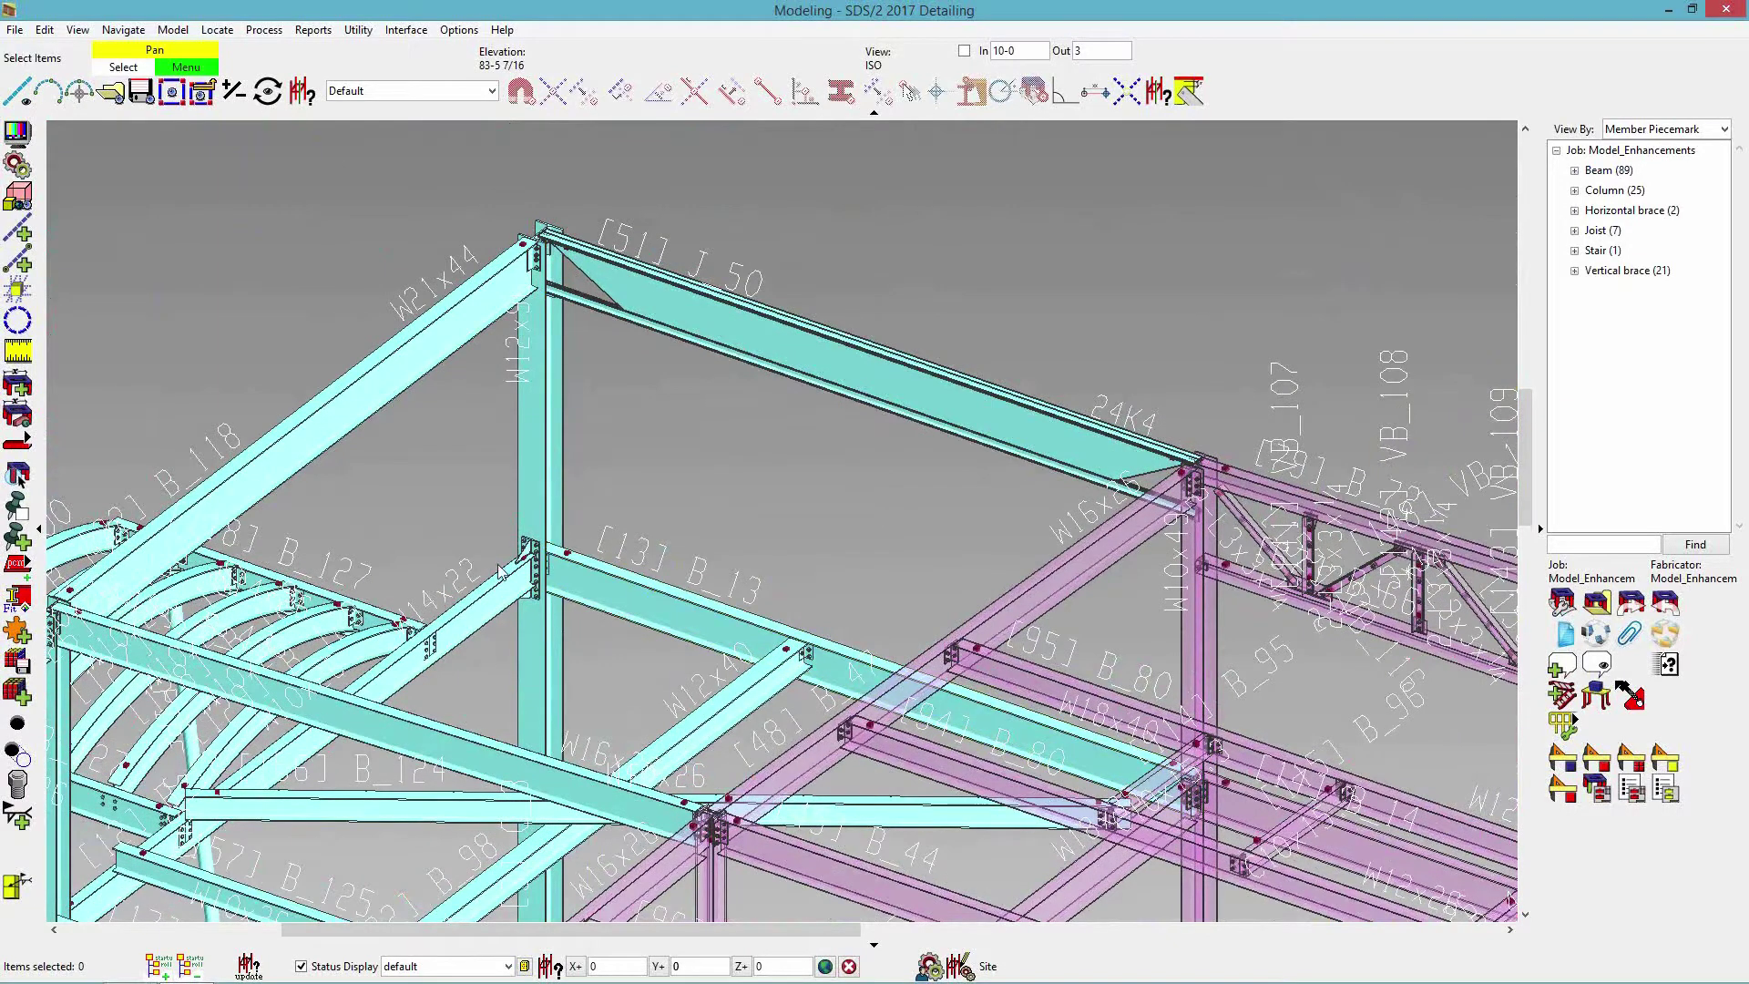
left_click_drag(640, 674, 487, 168)
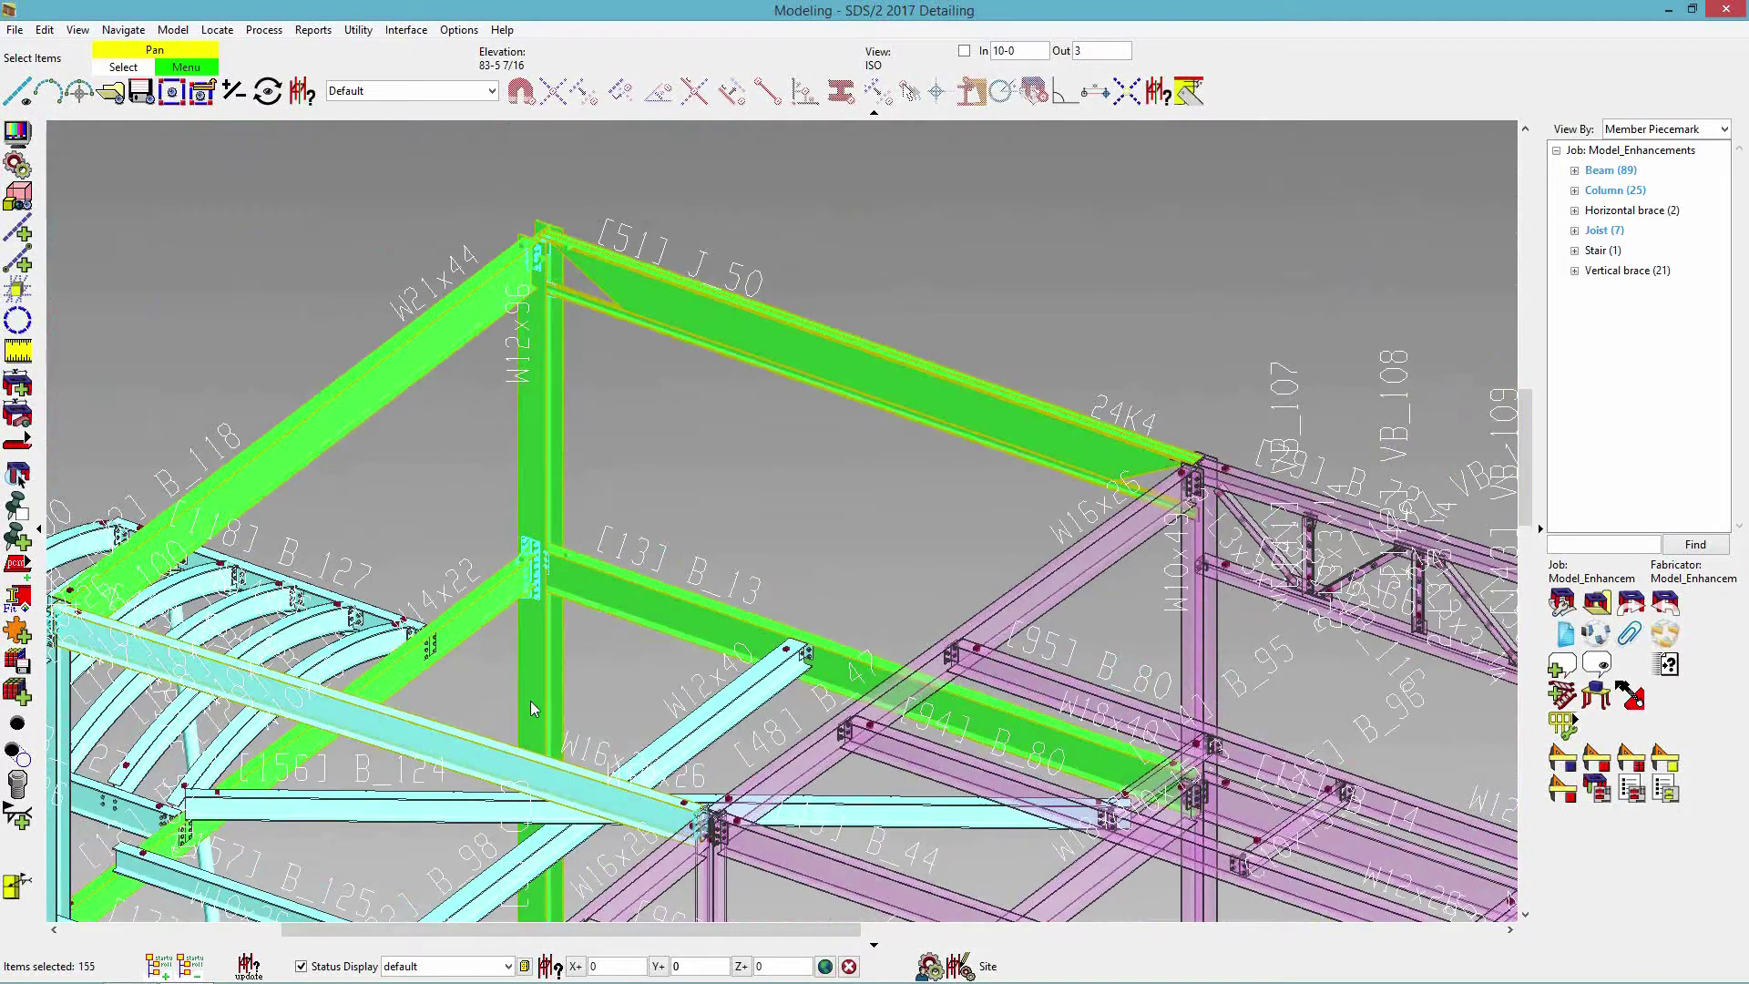
right_click(731, 187)
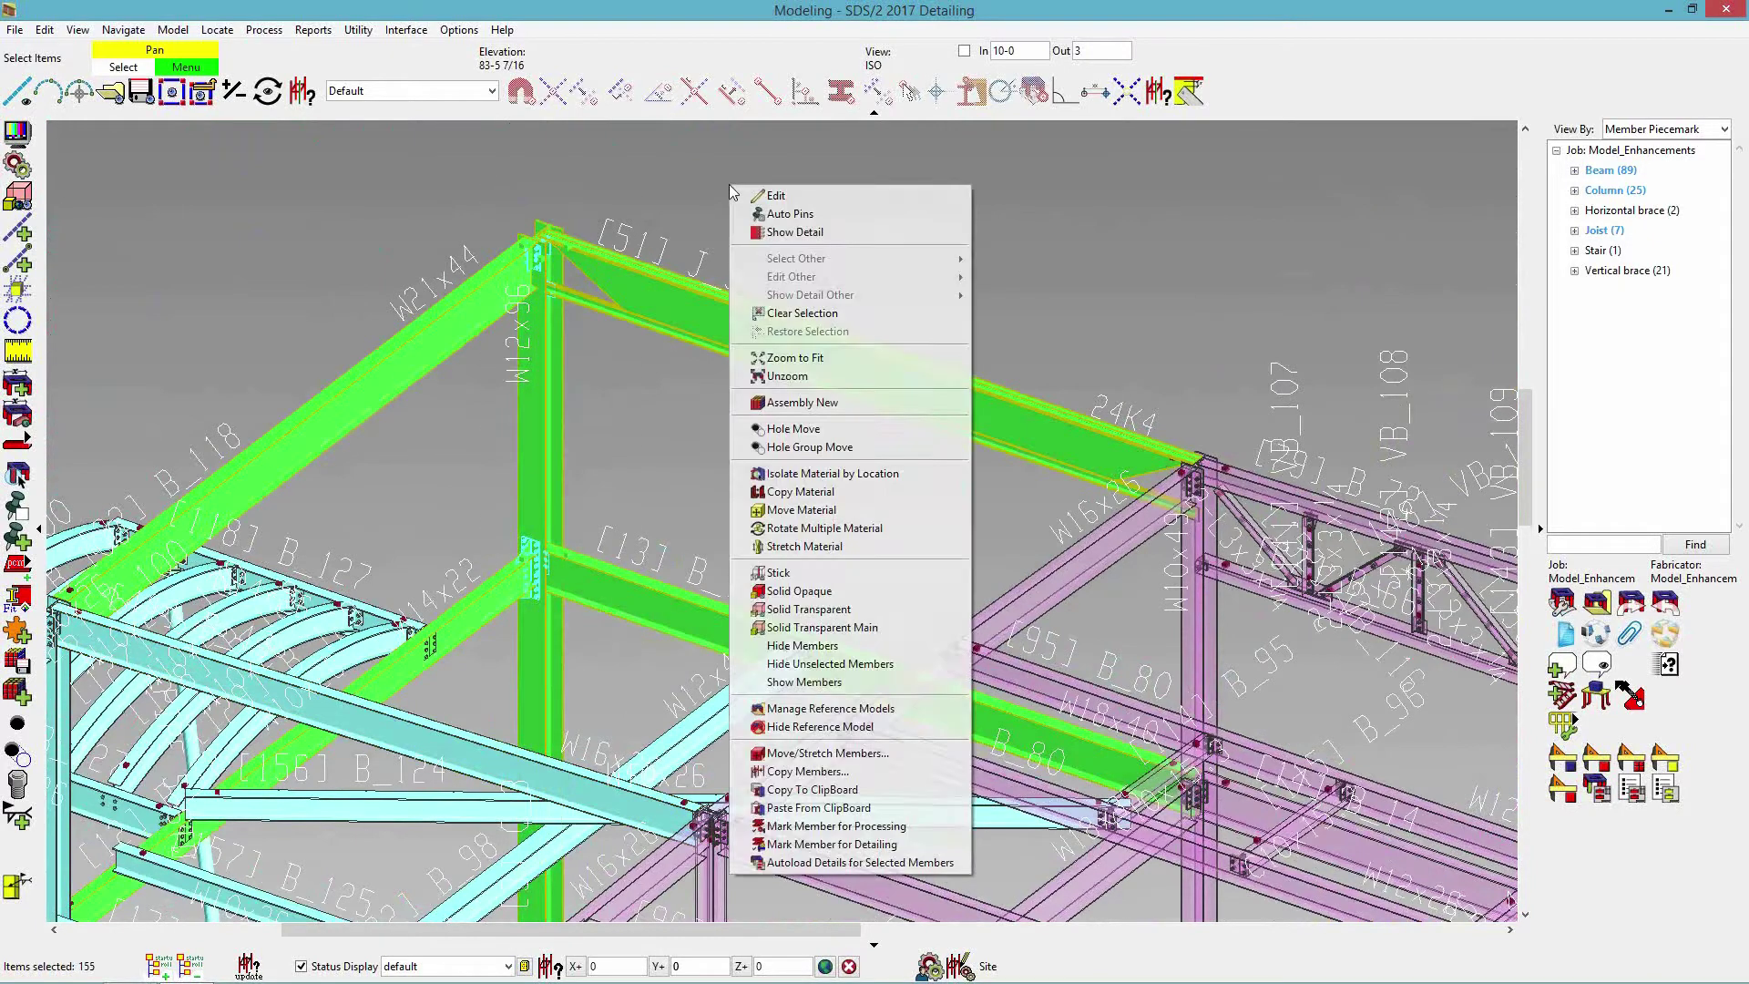
left_click(822, 665)
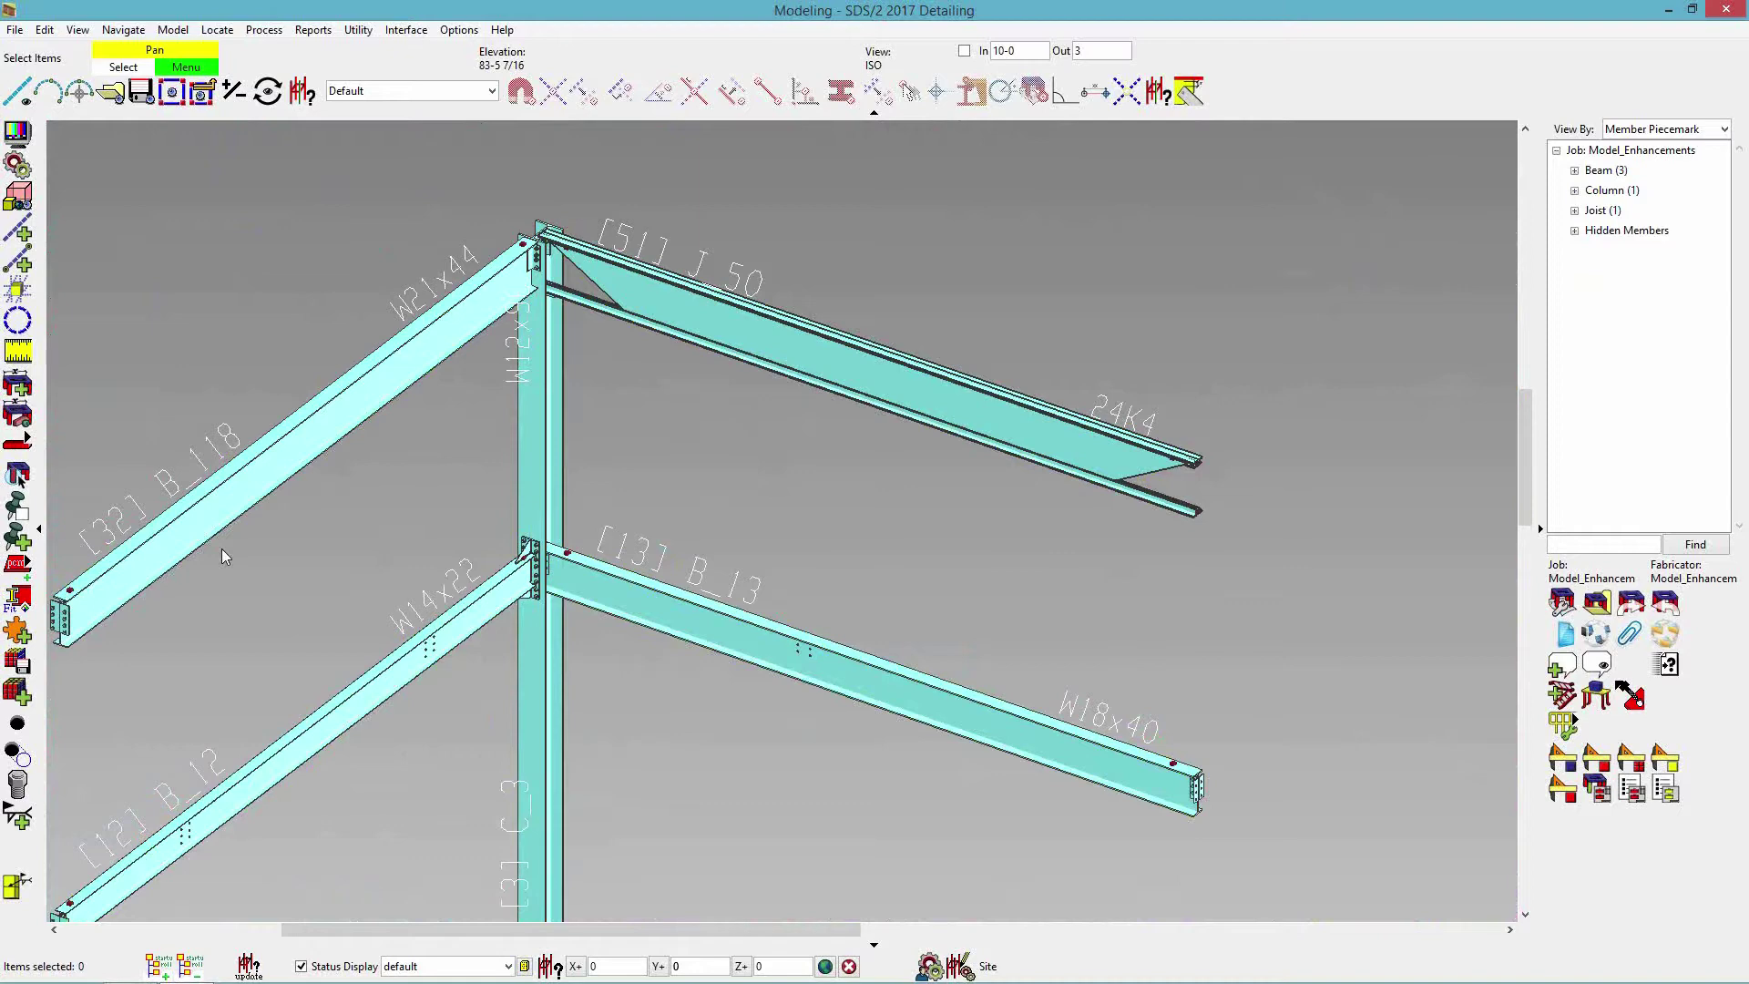
Open a surface view of beam B_118's bolted connection at the top of column C_3 and turn off the status display.
scroll(560, 246, "up", 5)
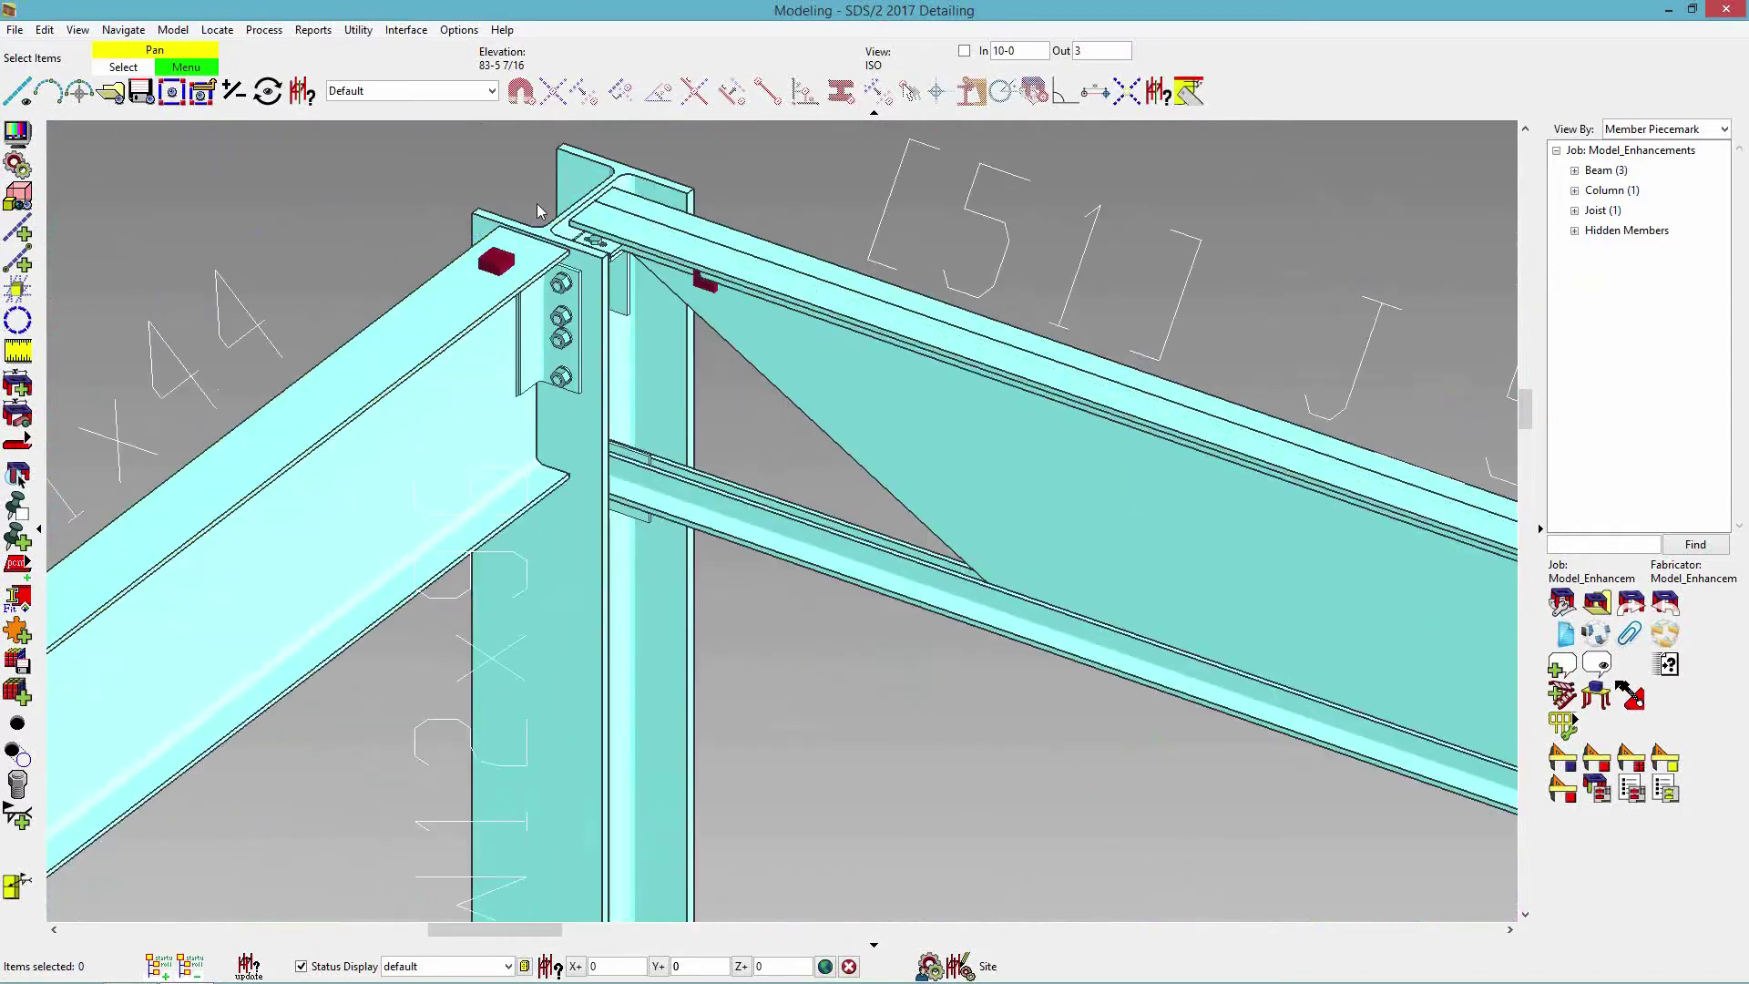
scroll(537, 204, "up", 3)
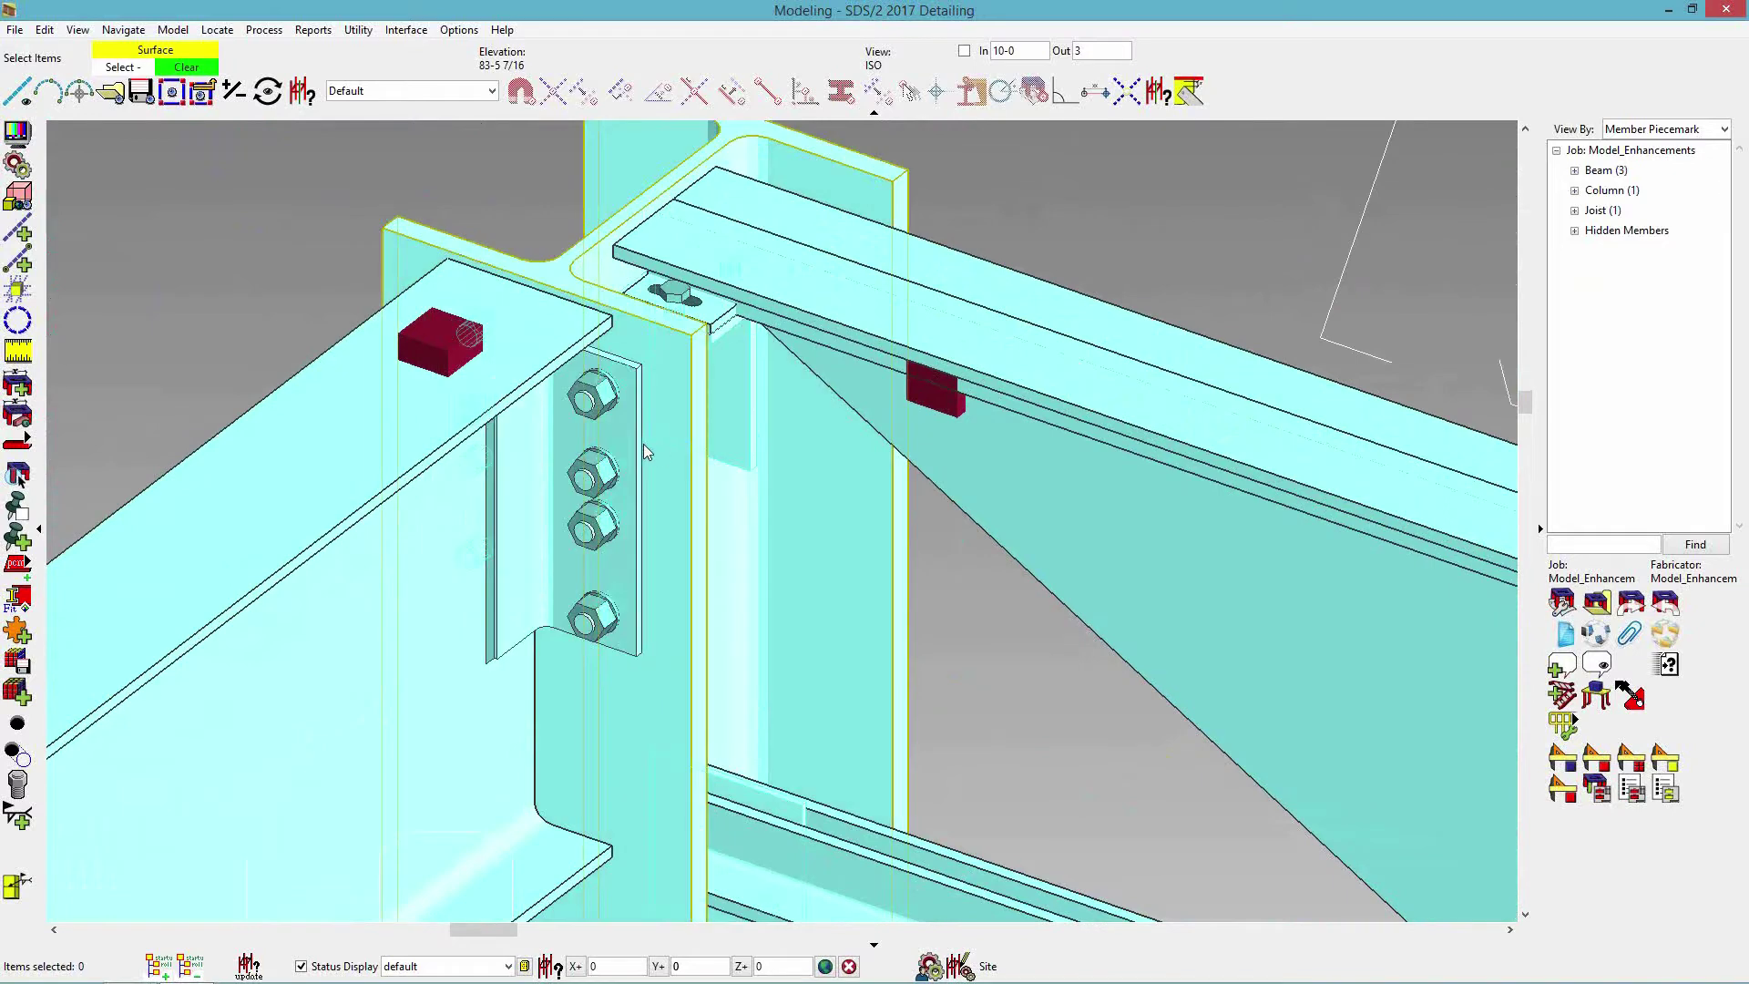
left_click(619, 435)
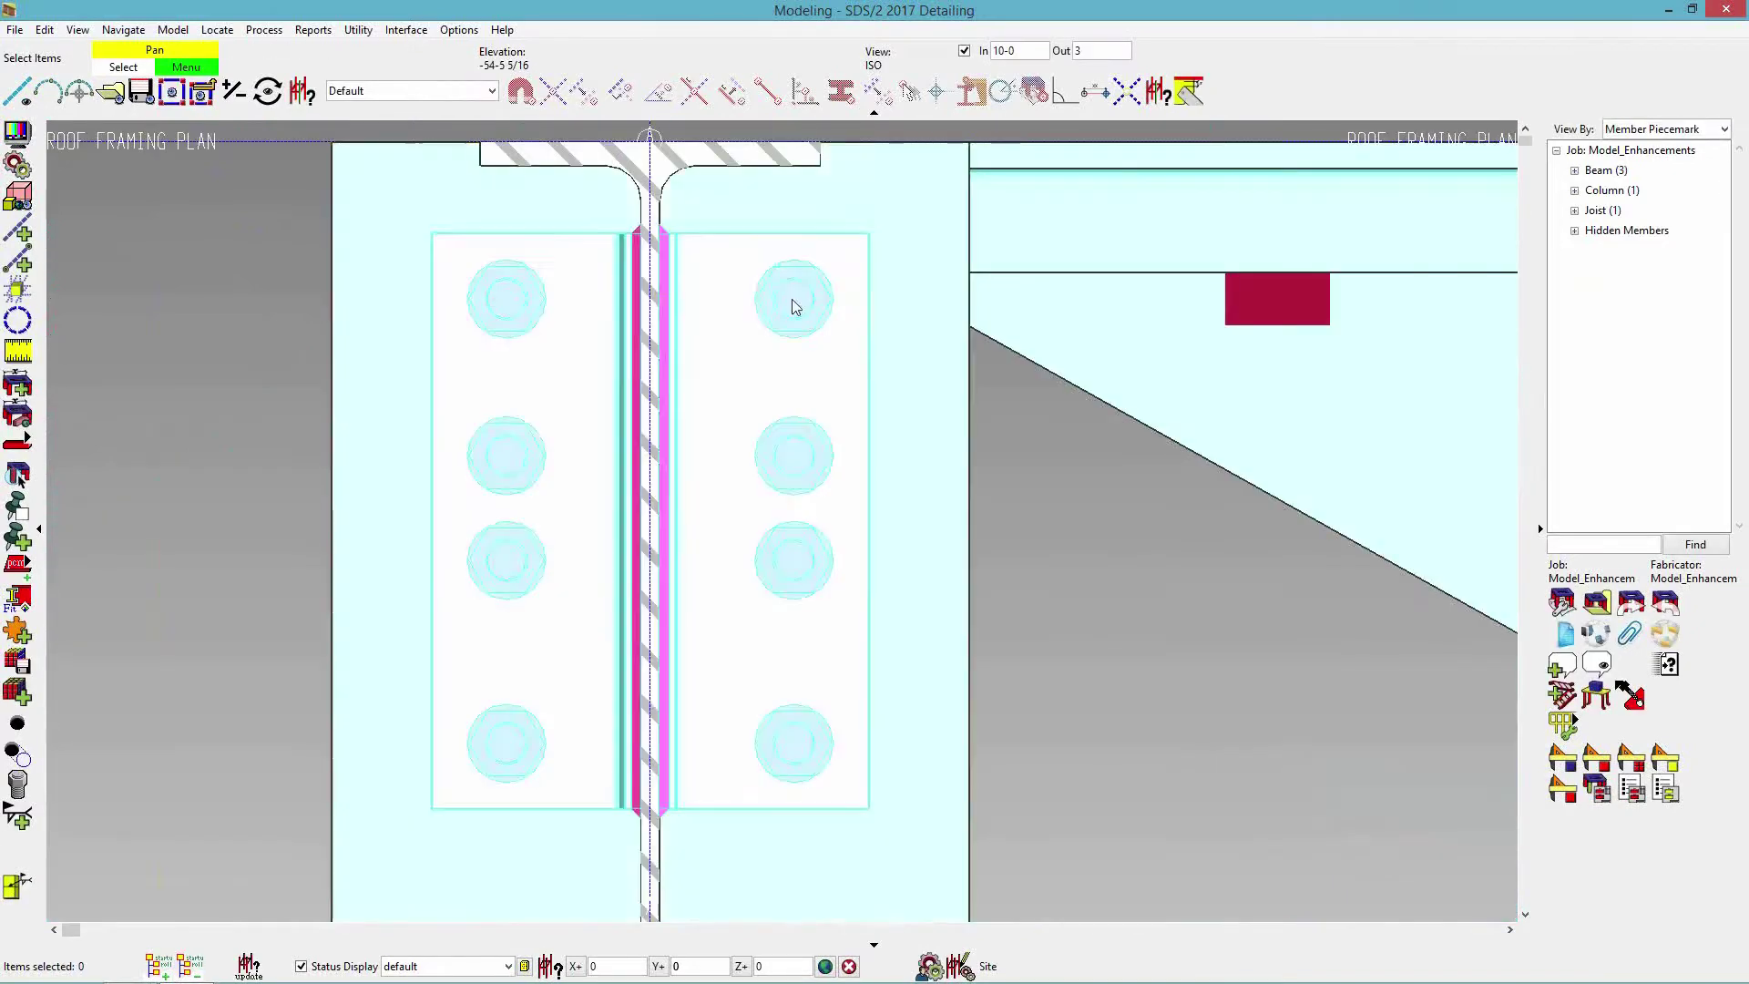
mouse_move(516, 974)
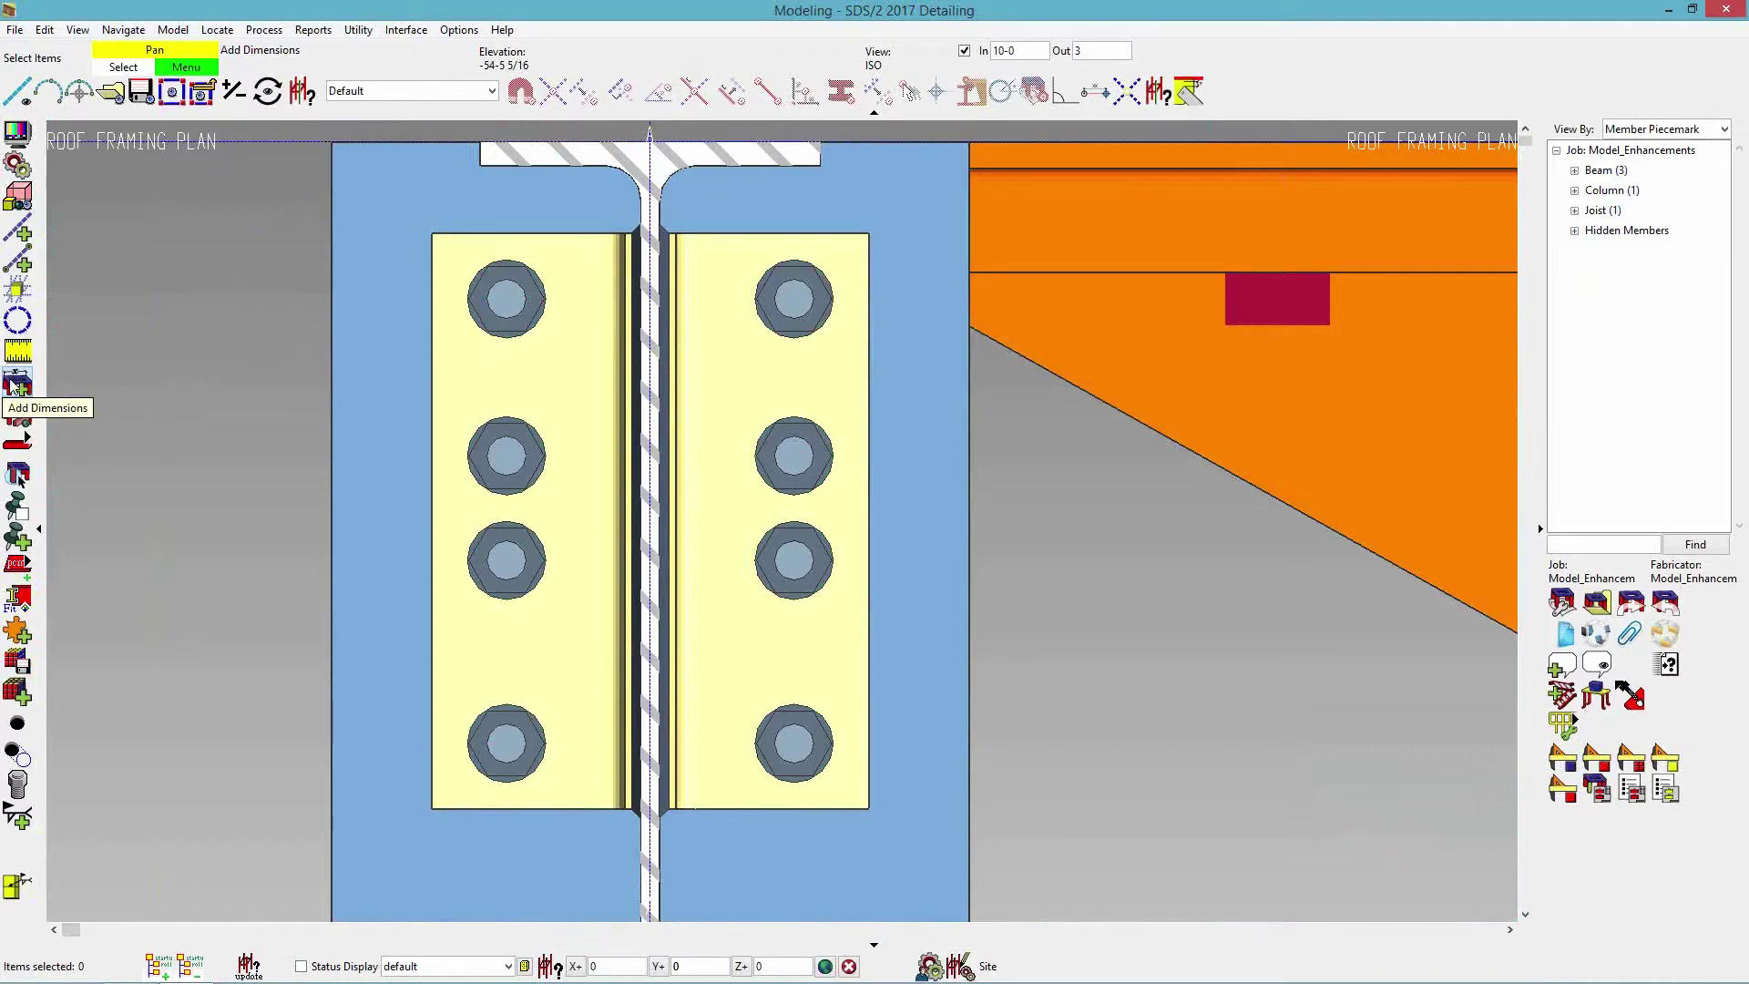
Add a string of dimensions through the four bolts in one column of beam B_118's end connection.
left_click(175, 33)
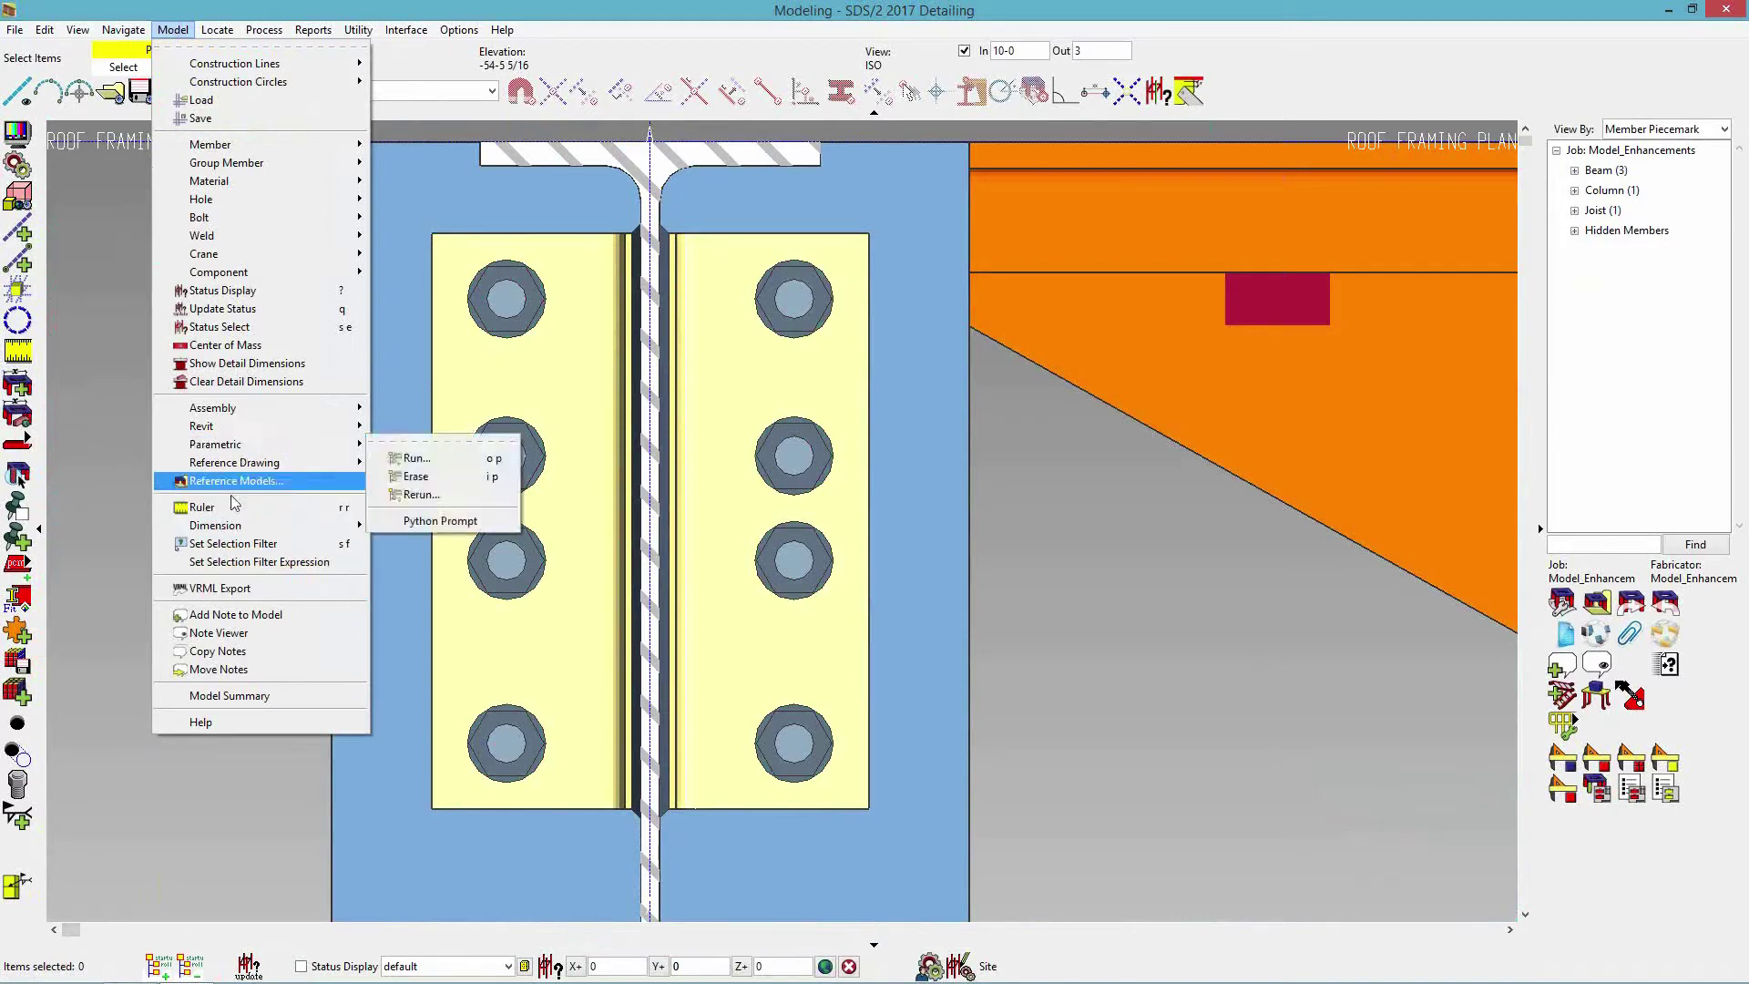
mouse_move(243, 529)
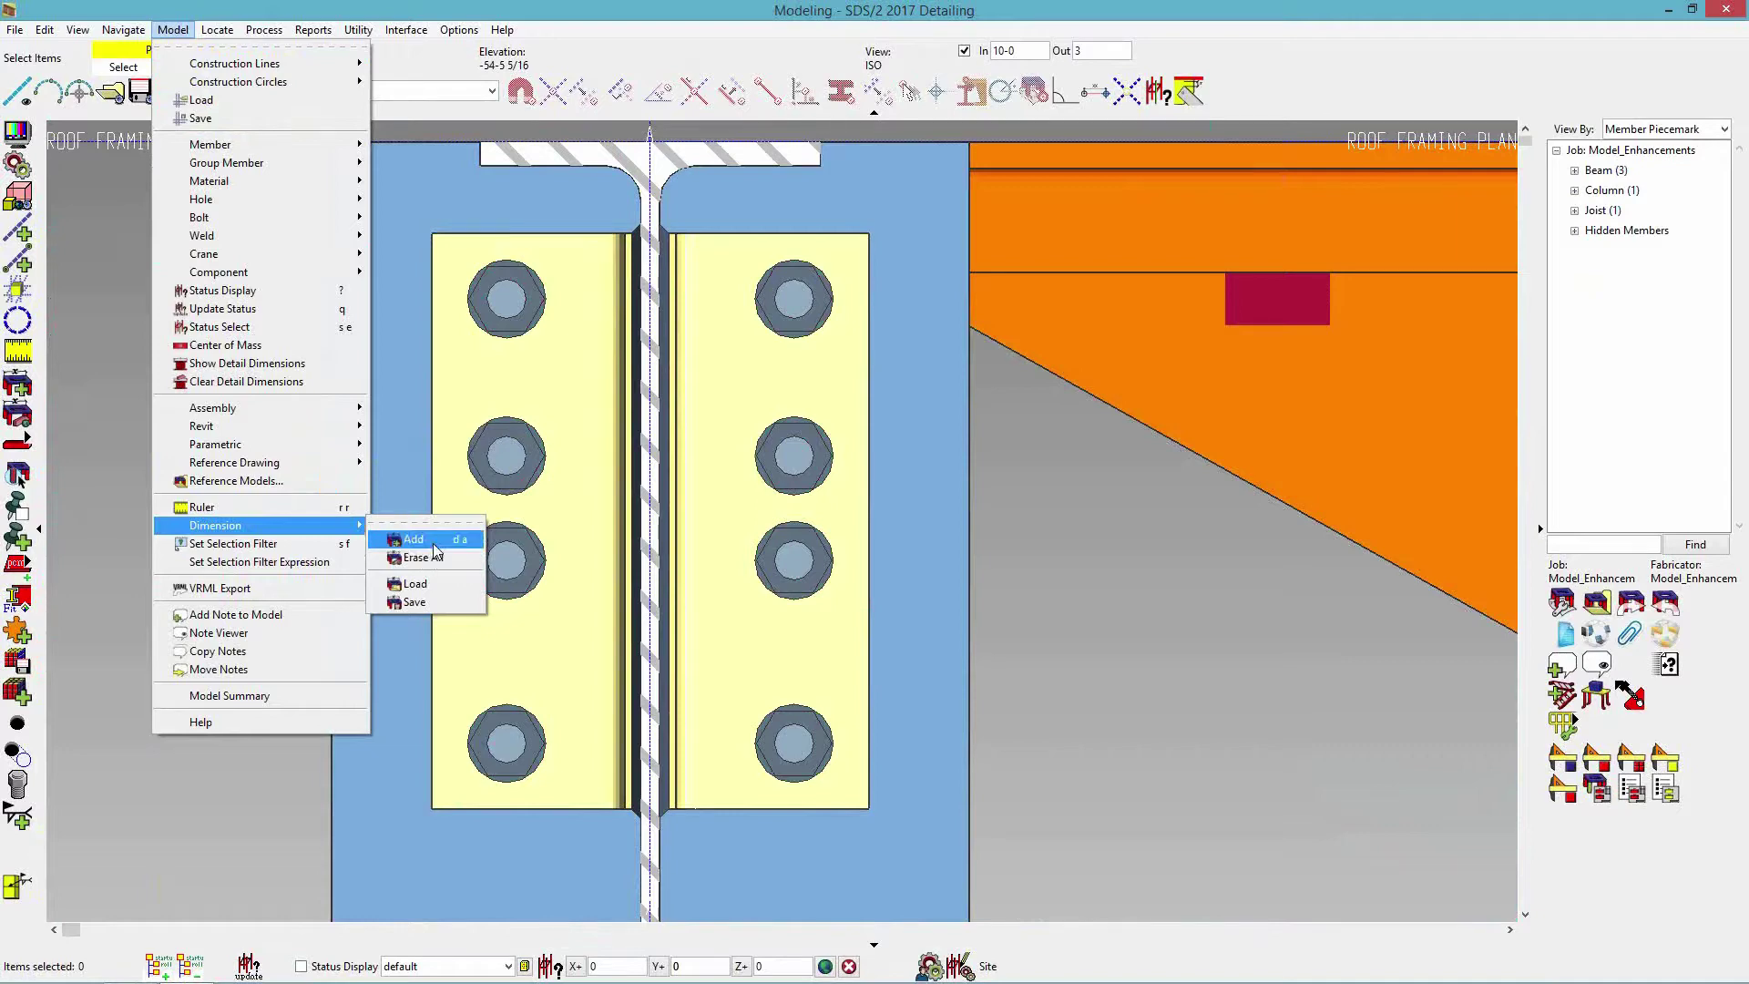
left_click(434, 543)
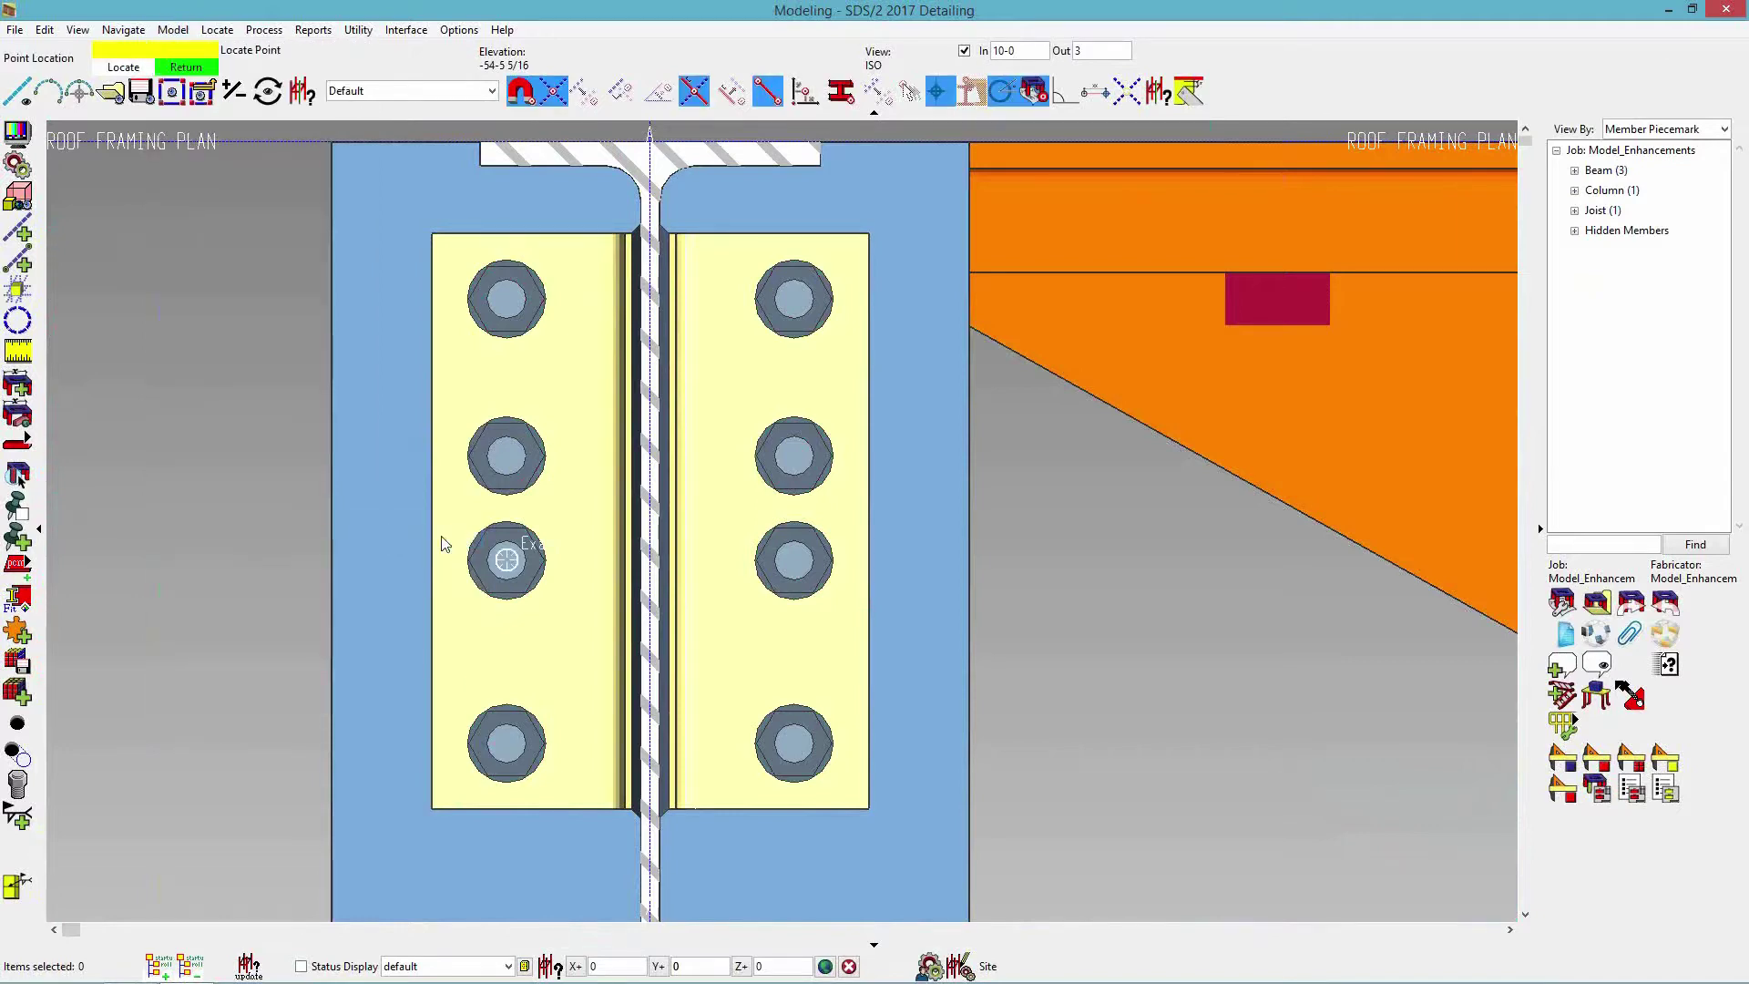
left_click(802, 314)
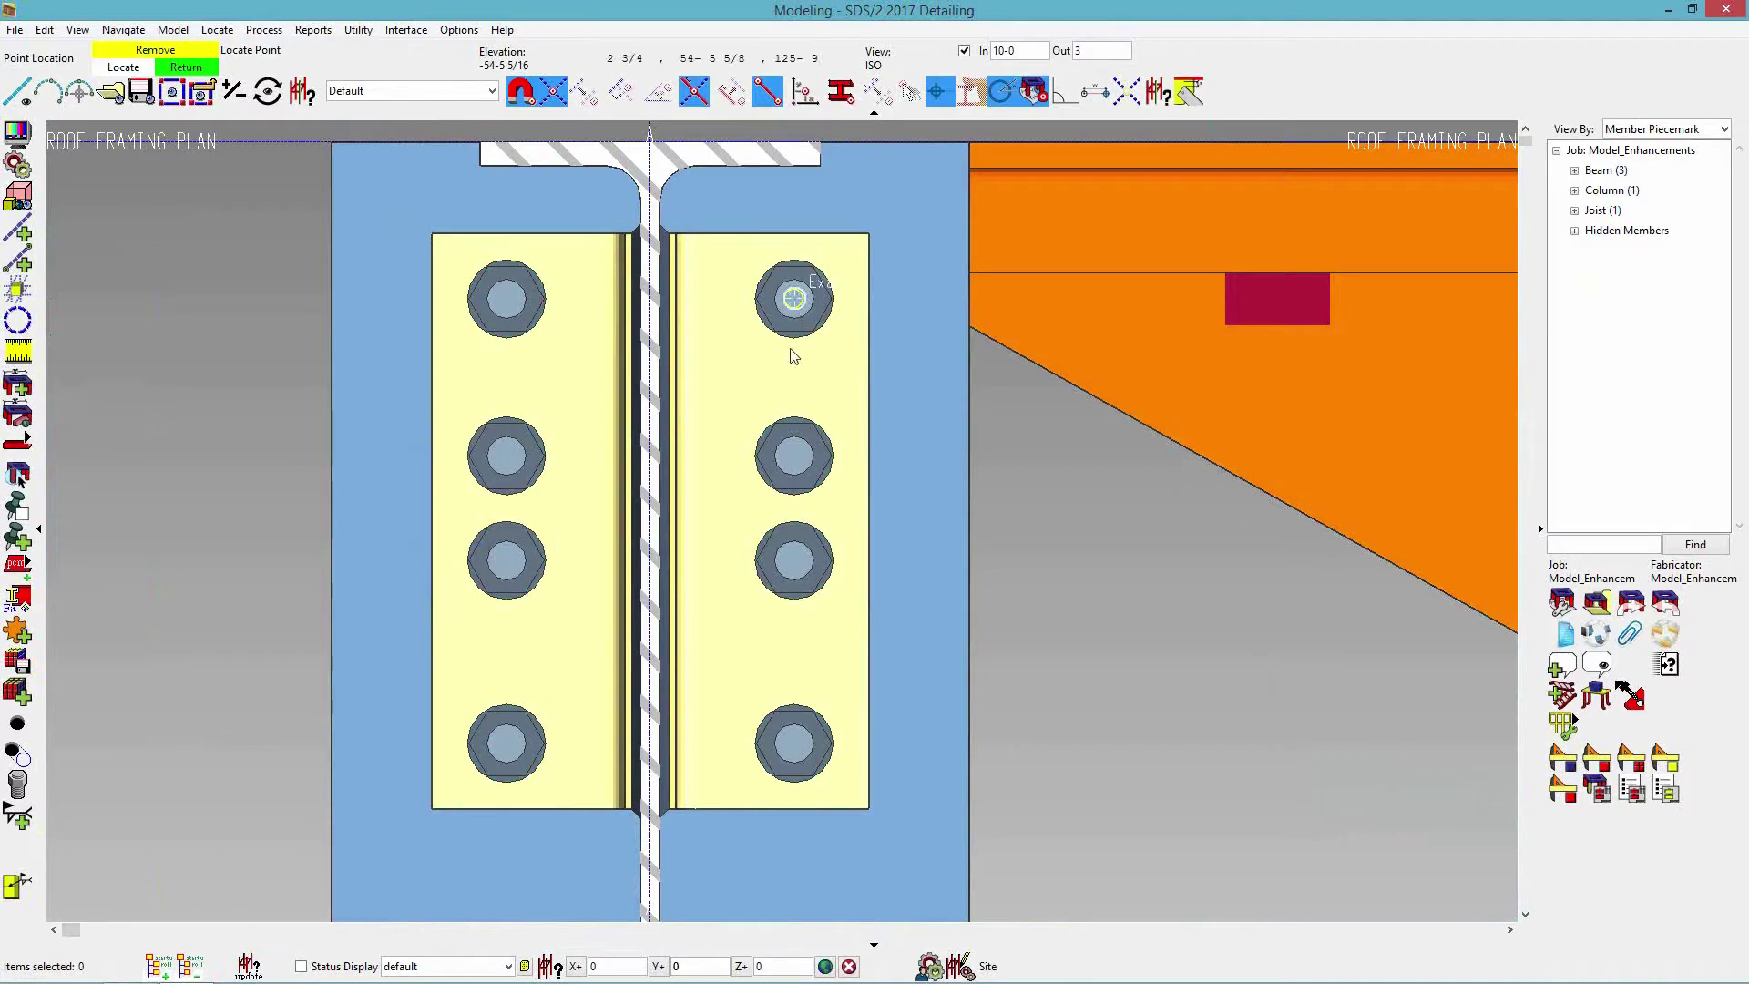
left_click(802, 460)
left_click(799, 558)
left_click(795, 740)
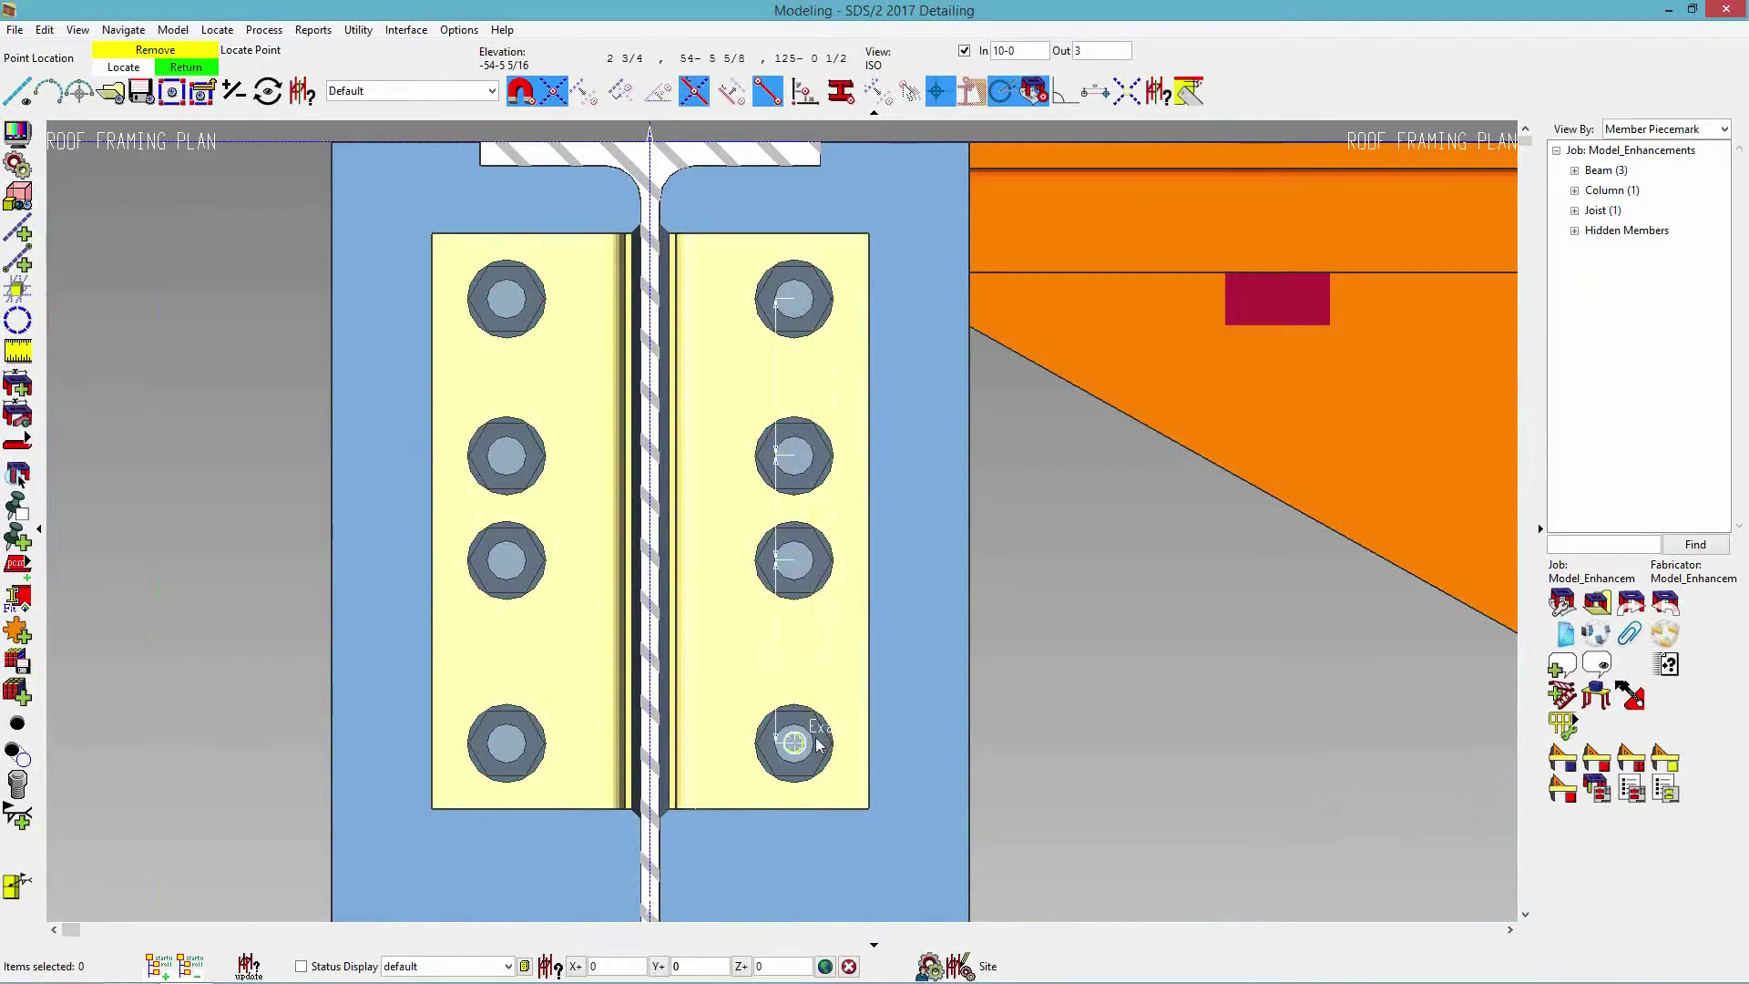
right_click(999, 669)
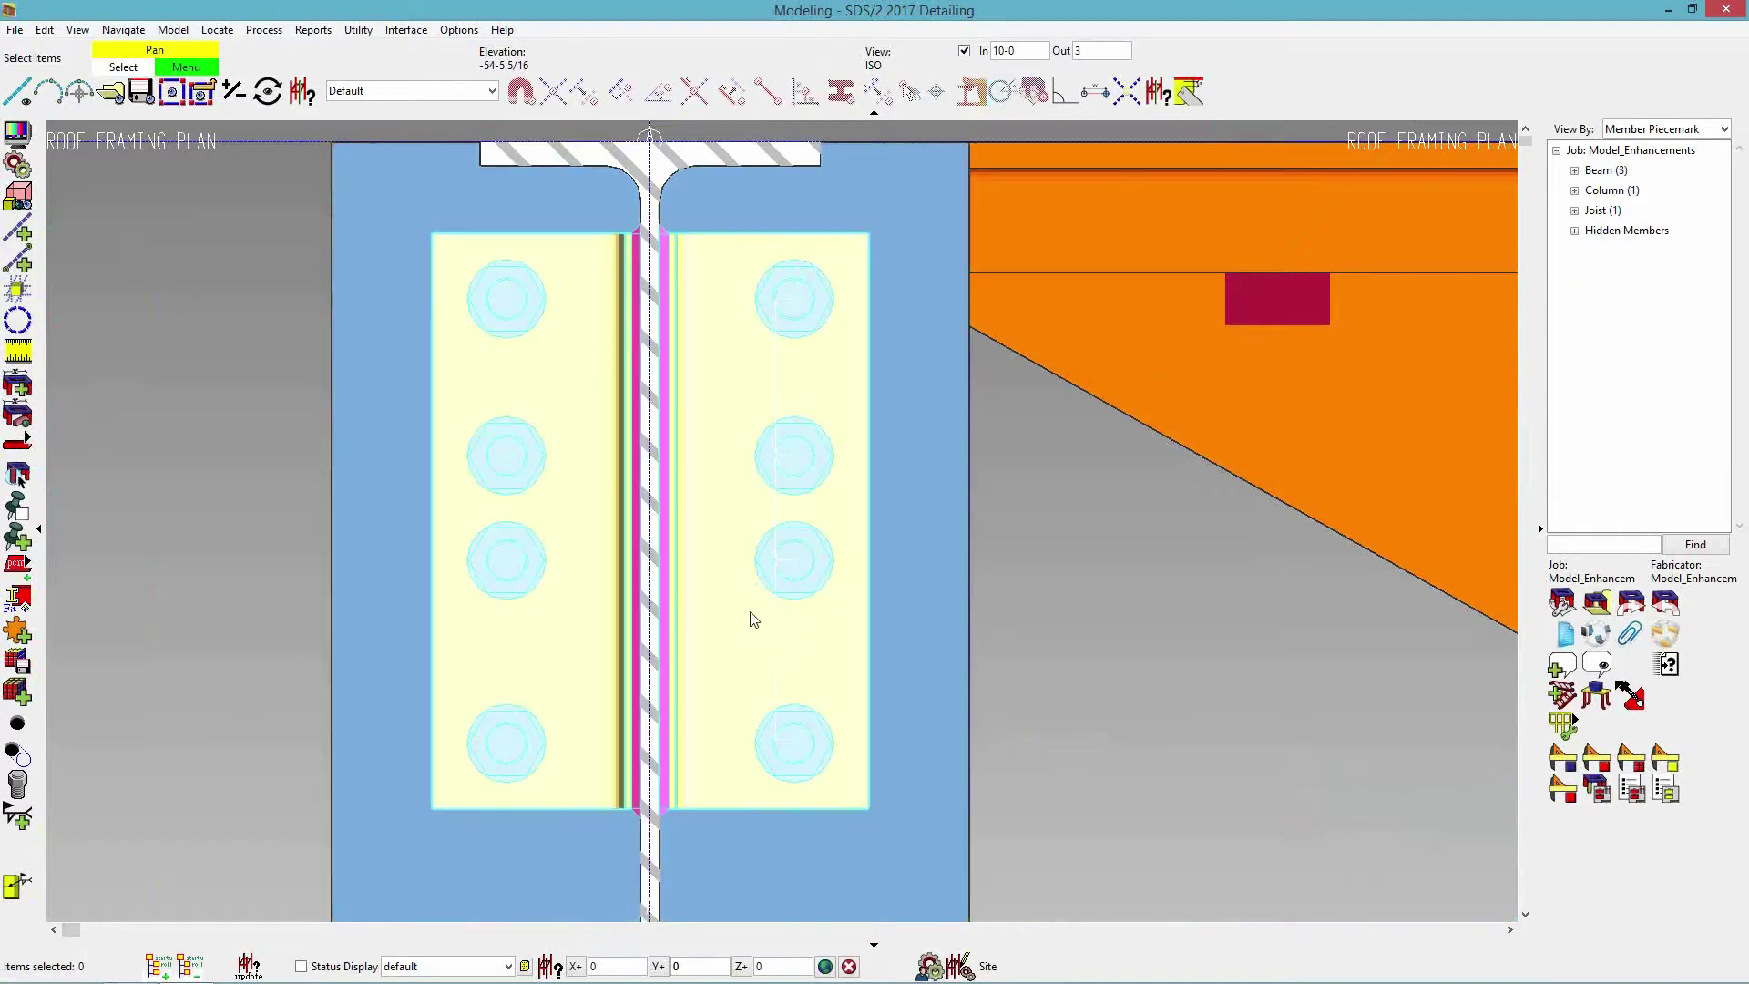
Select beam B_118's end connection component and examine its bolt spacing dimensions in 3D.
left_click(784, 656)
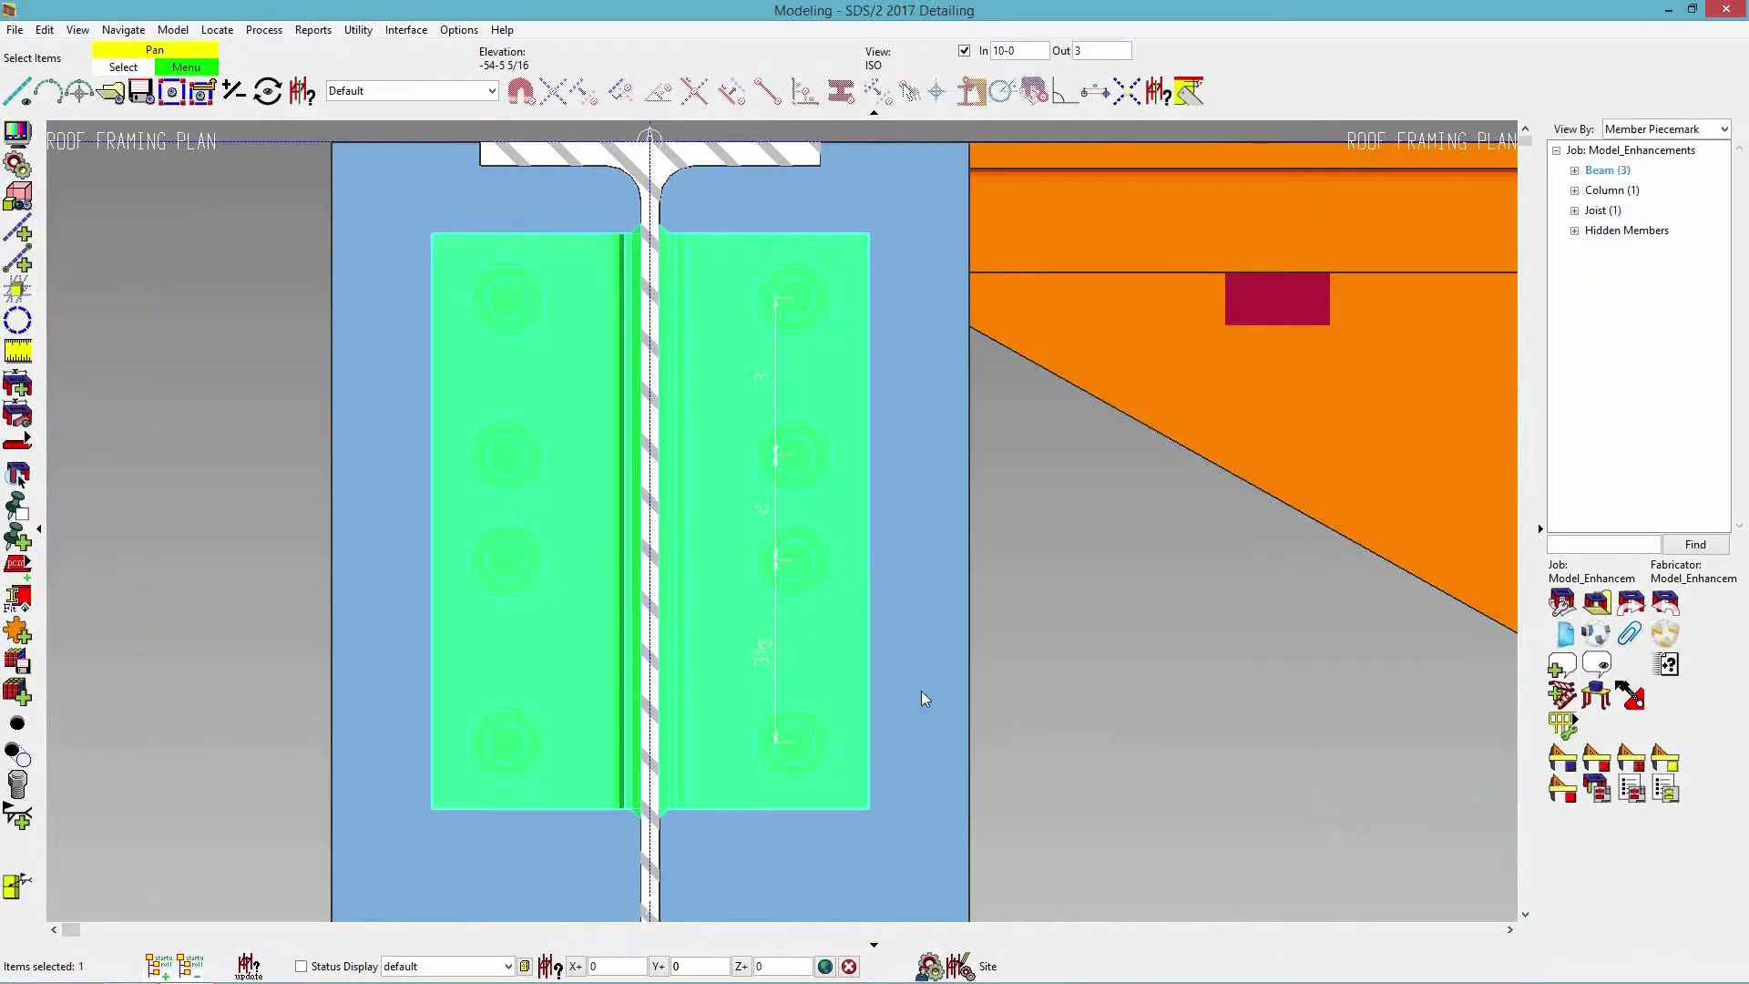
scroll(744, 433, "up", 2)
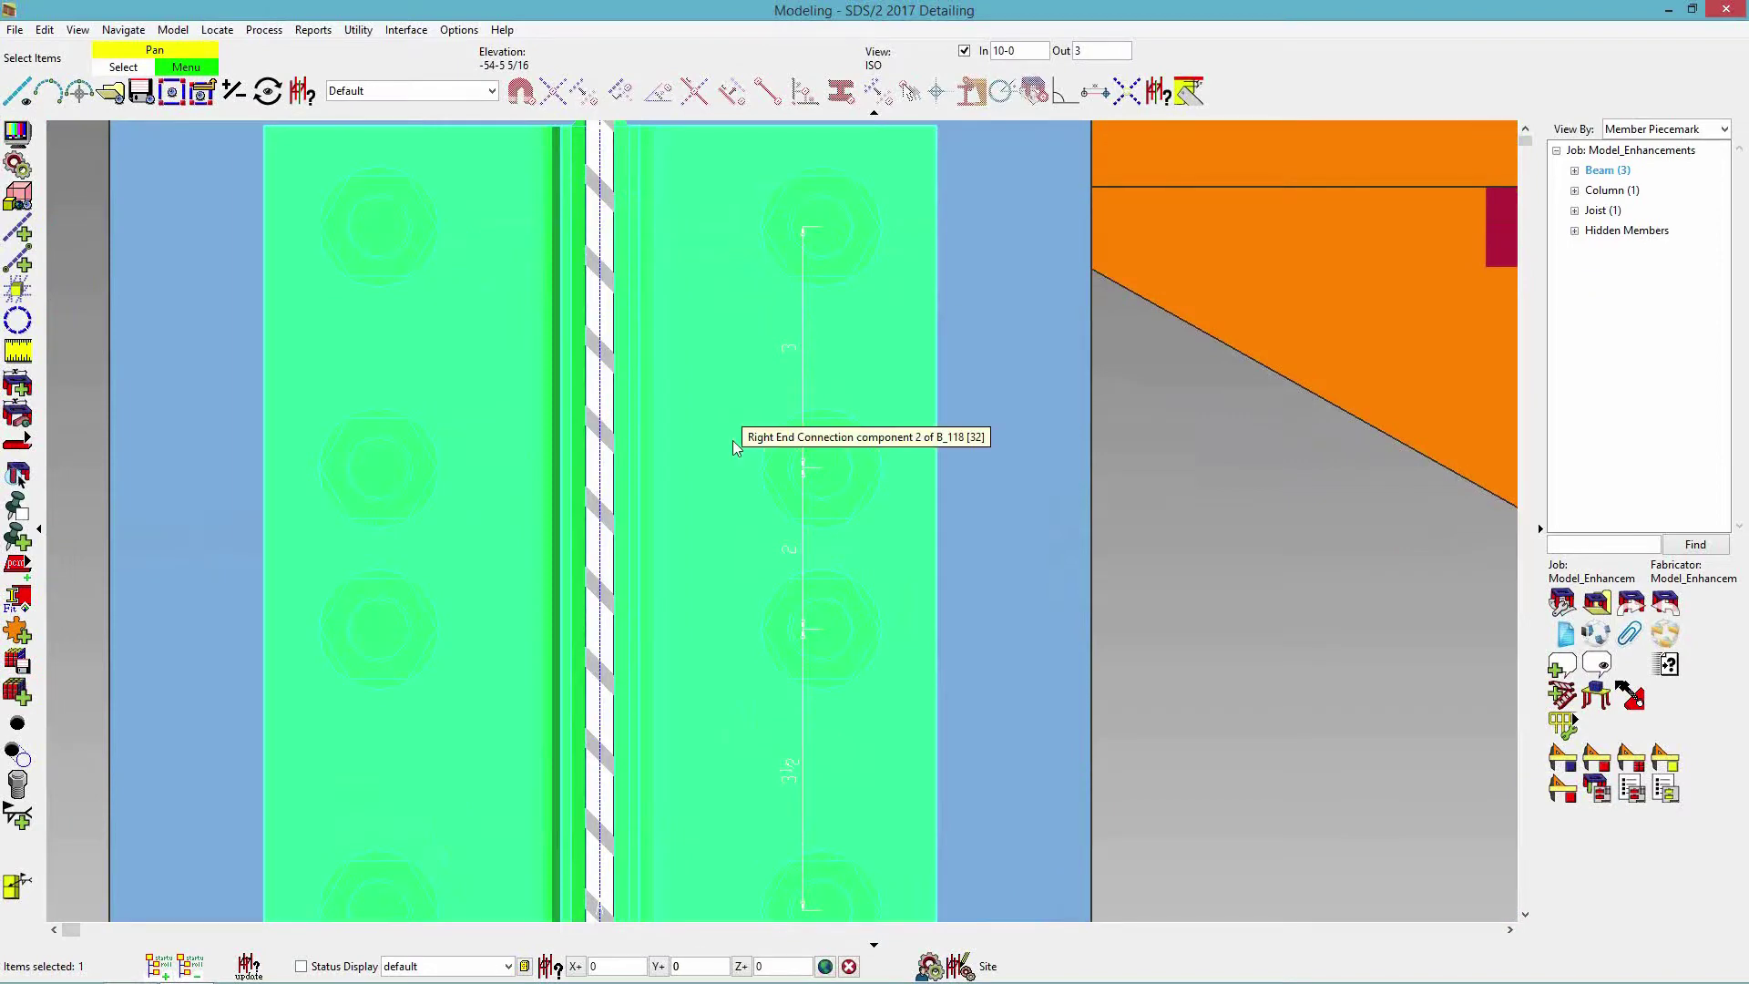
scroll(831, 777, "down", 3)
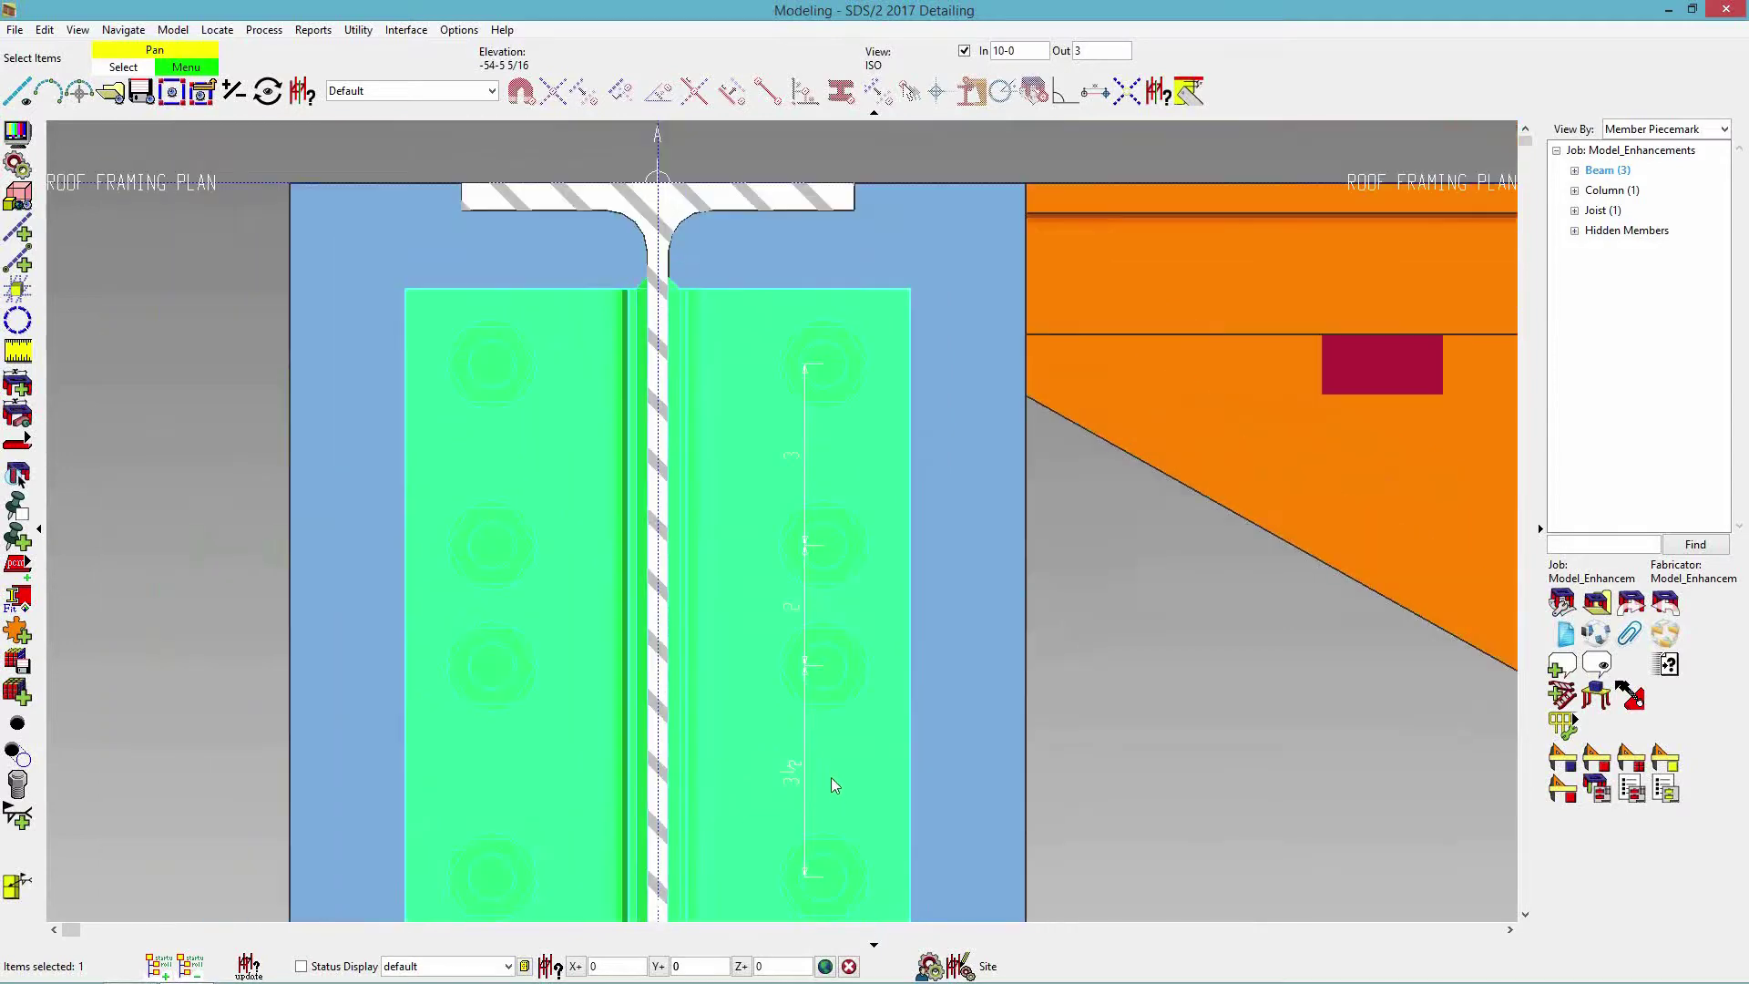
middle_click_drag(863, 637, 862, 415)
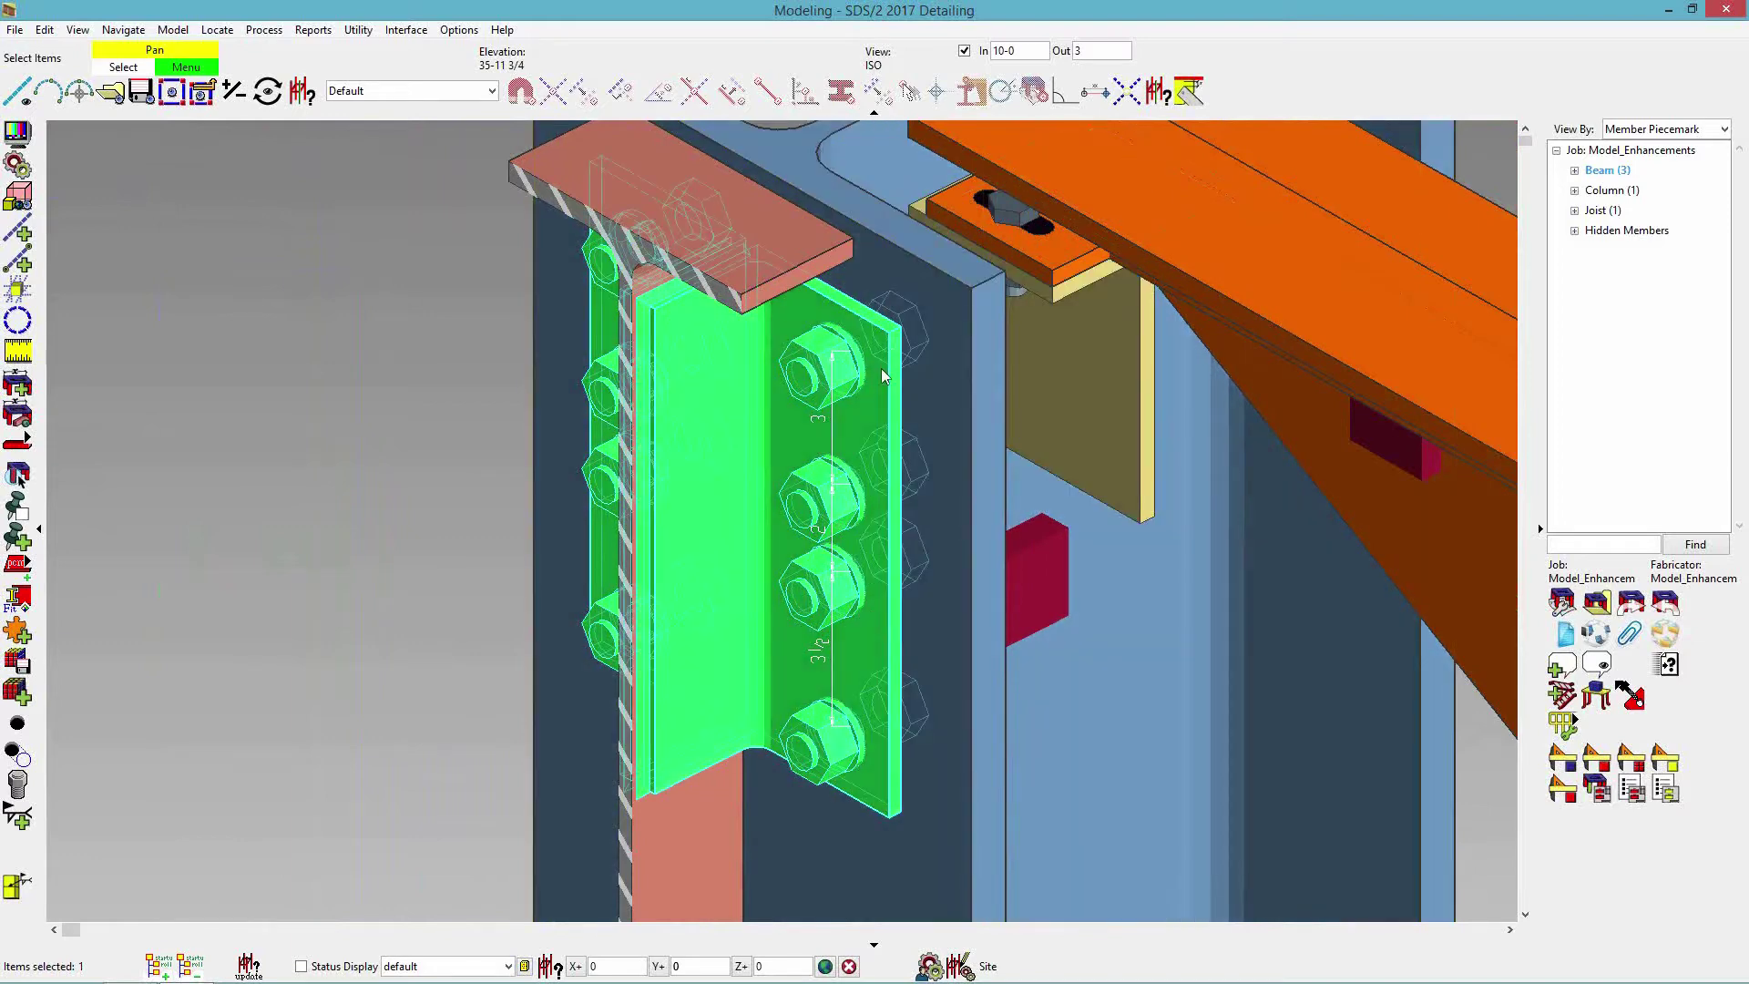
Open a surface view of the W14x22 beam's end plate connection to column C_3 at the second floor.
scroll(850, 458, "down", 5)
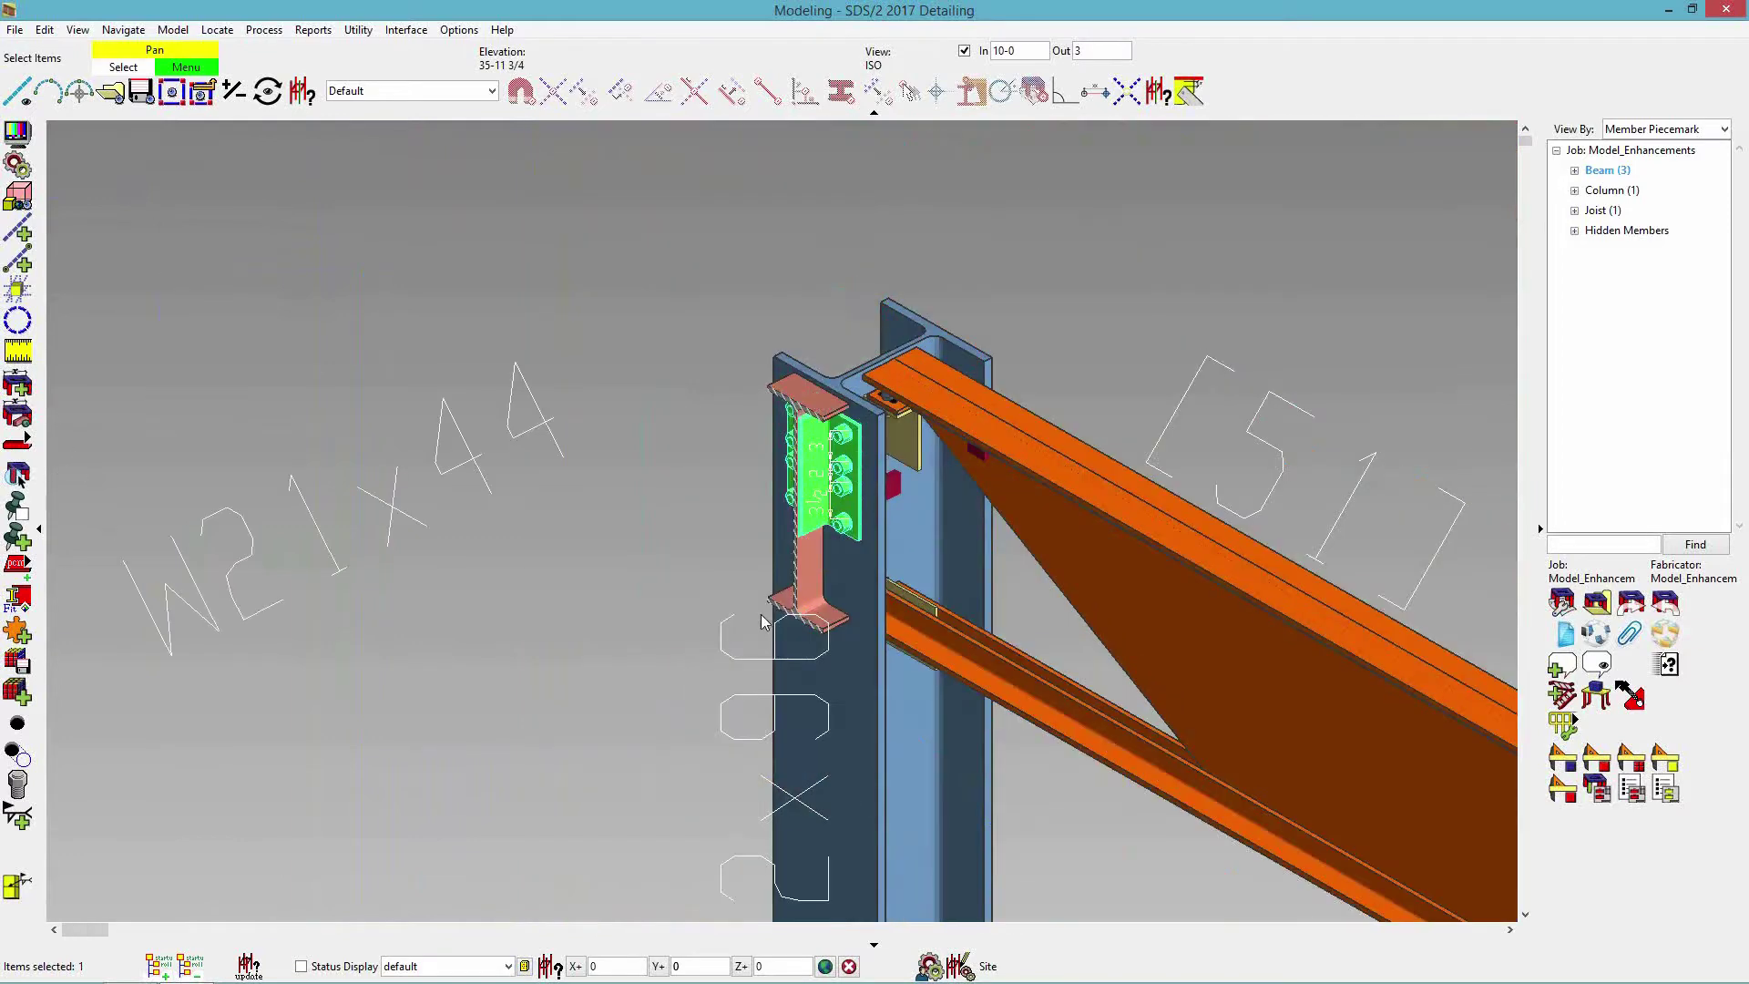
scroll(632, 414, "down", 5)
scroll(767, 543, "up", 3)
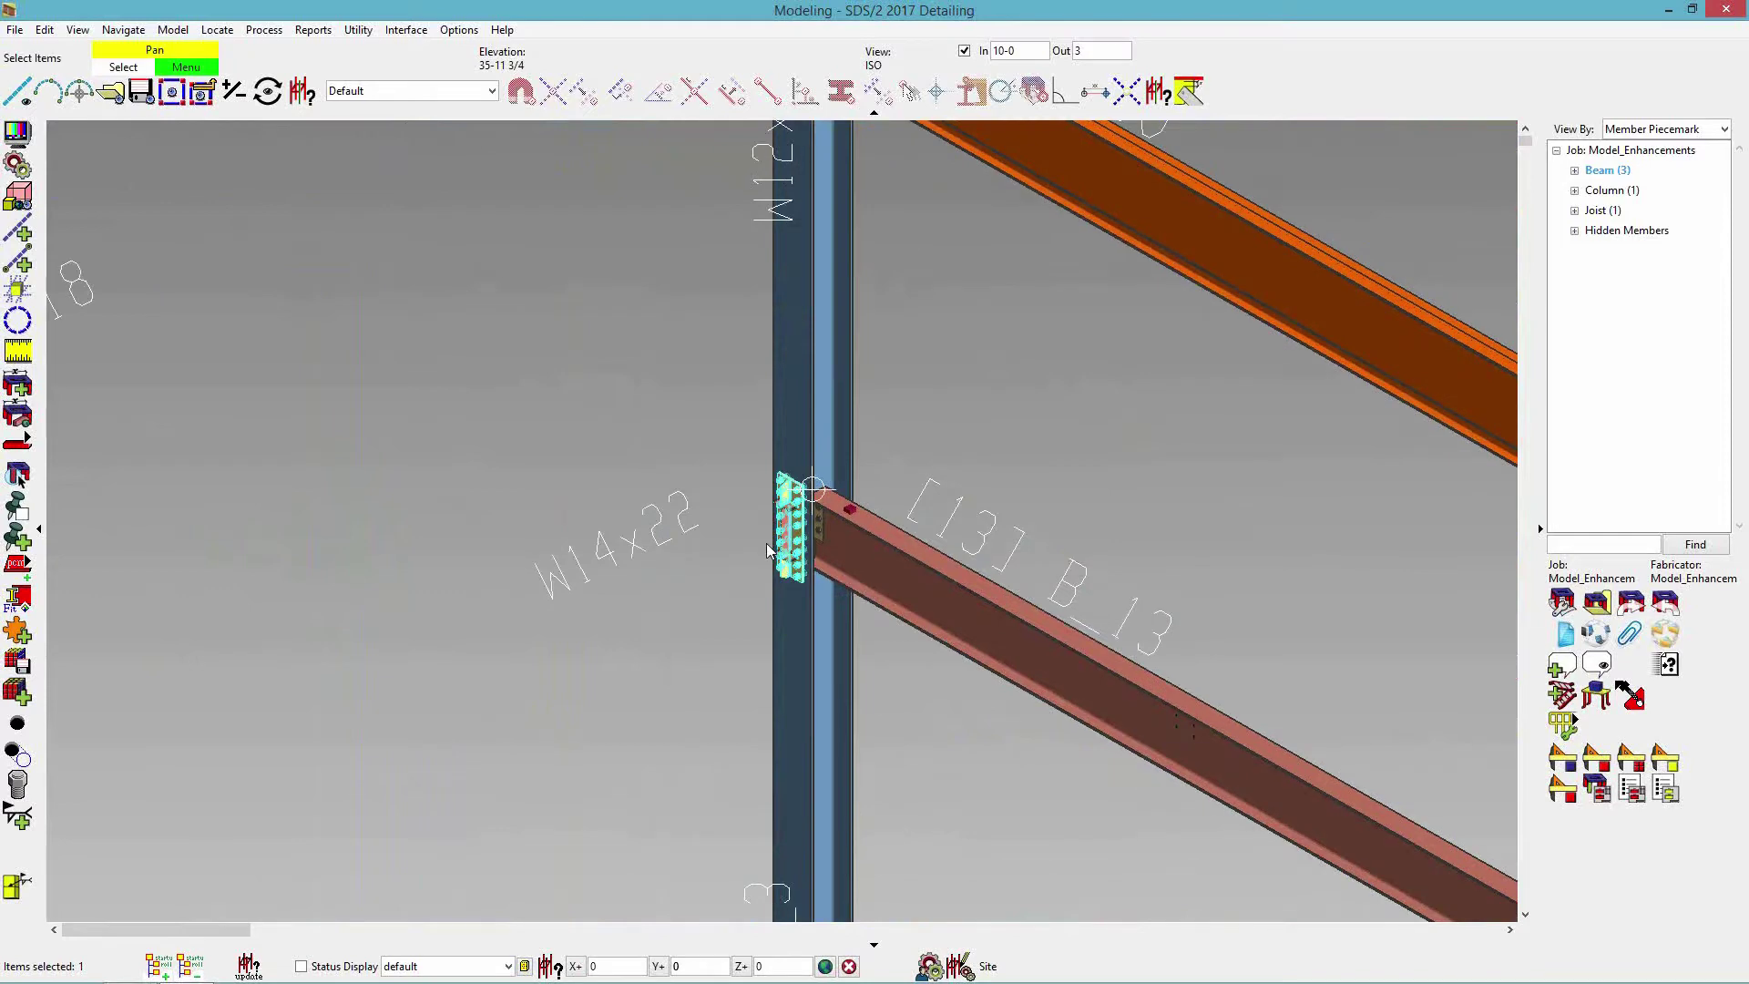
scroll(767, 543, "up", 6)
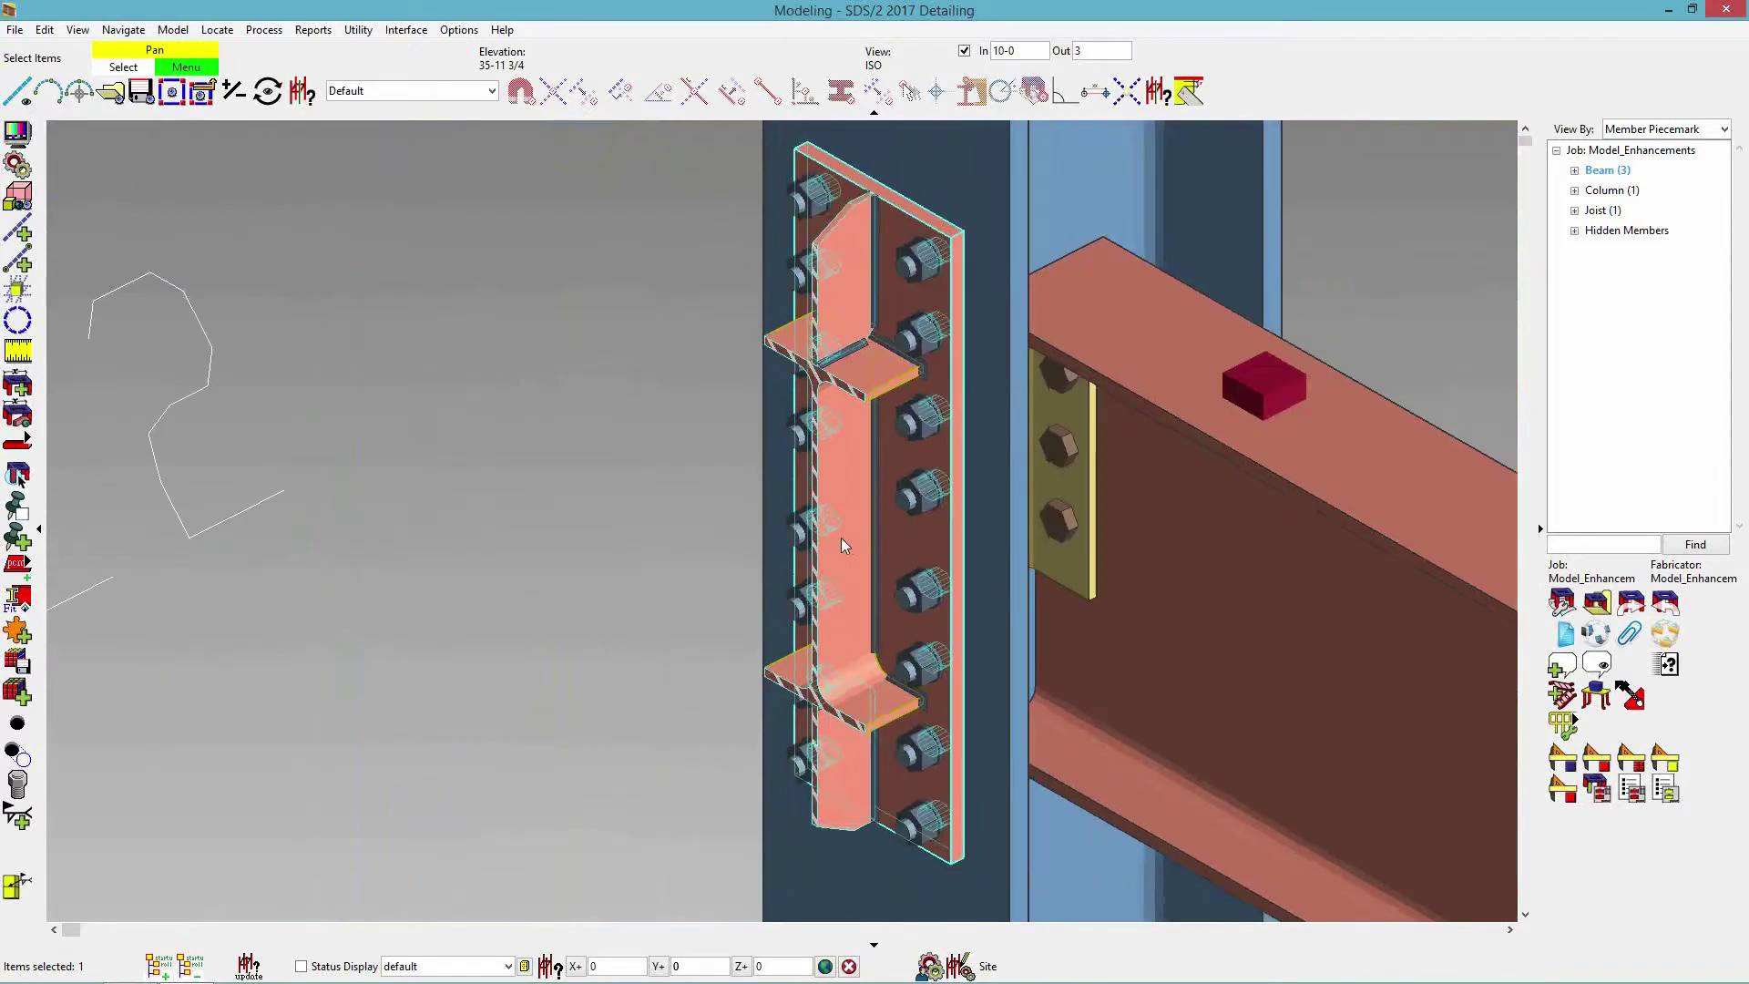
scroll(840, 545, "down", 3)
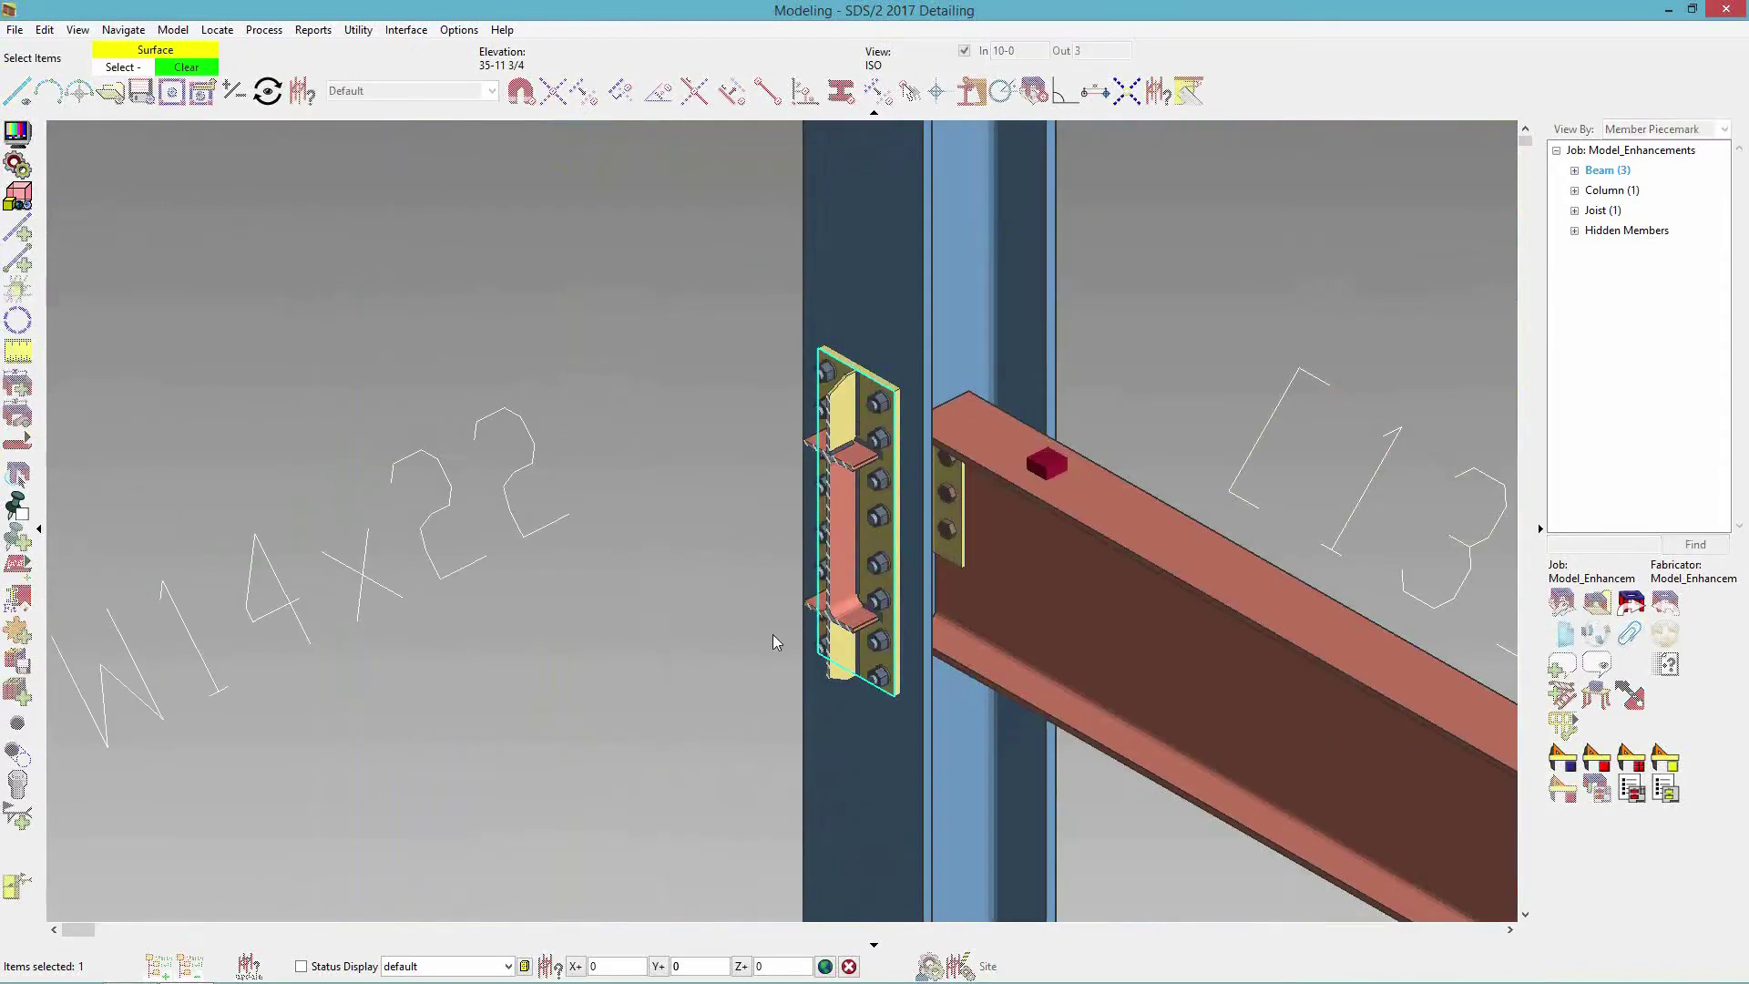
left_click(780, 628)
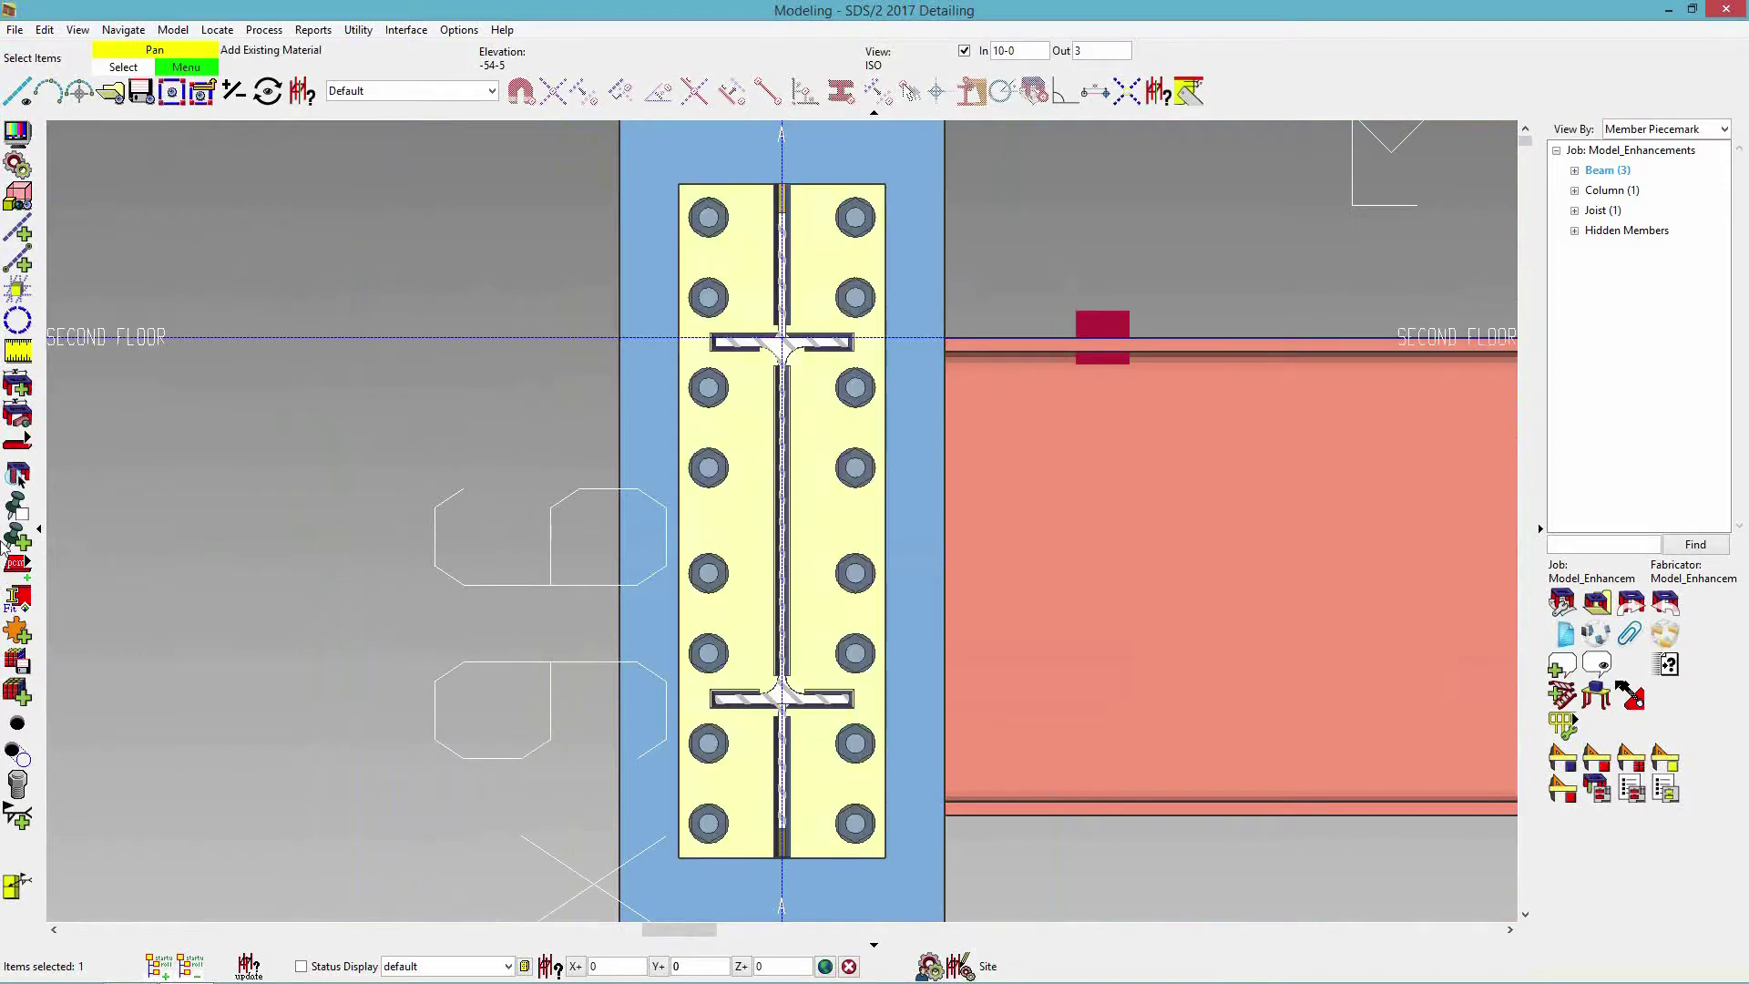
Add a continuous string of dimensions through the eight bolts in one column of the second-floor end plate.
left_click(17, 385)
left_click(854, 217)
left_click(854, 297)
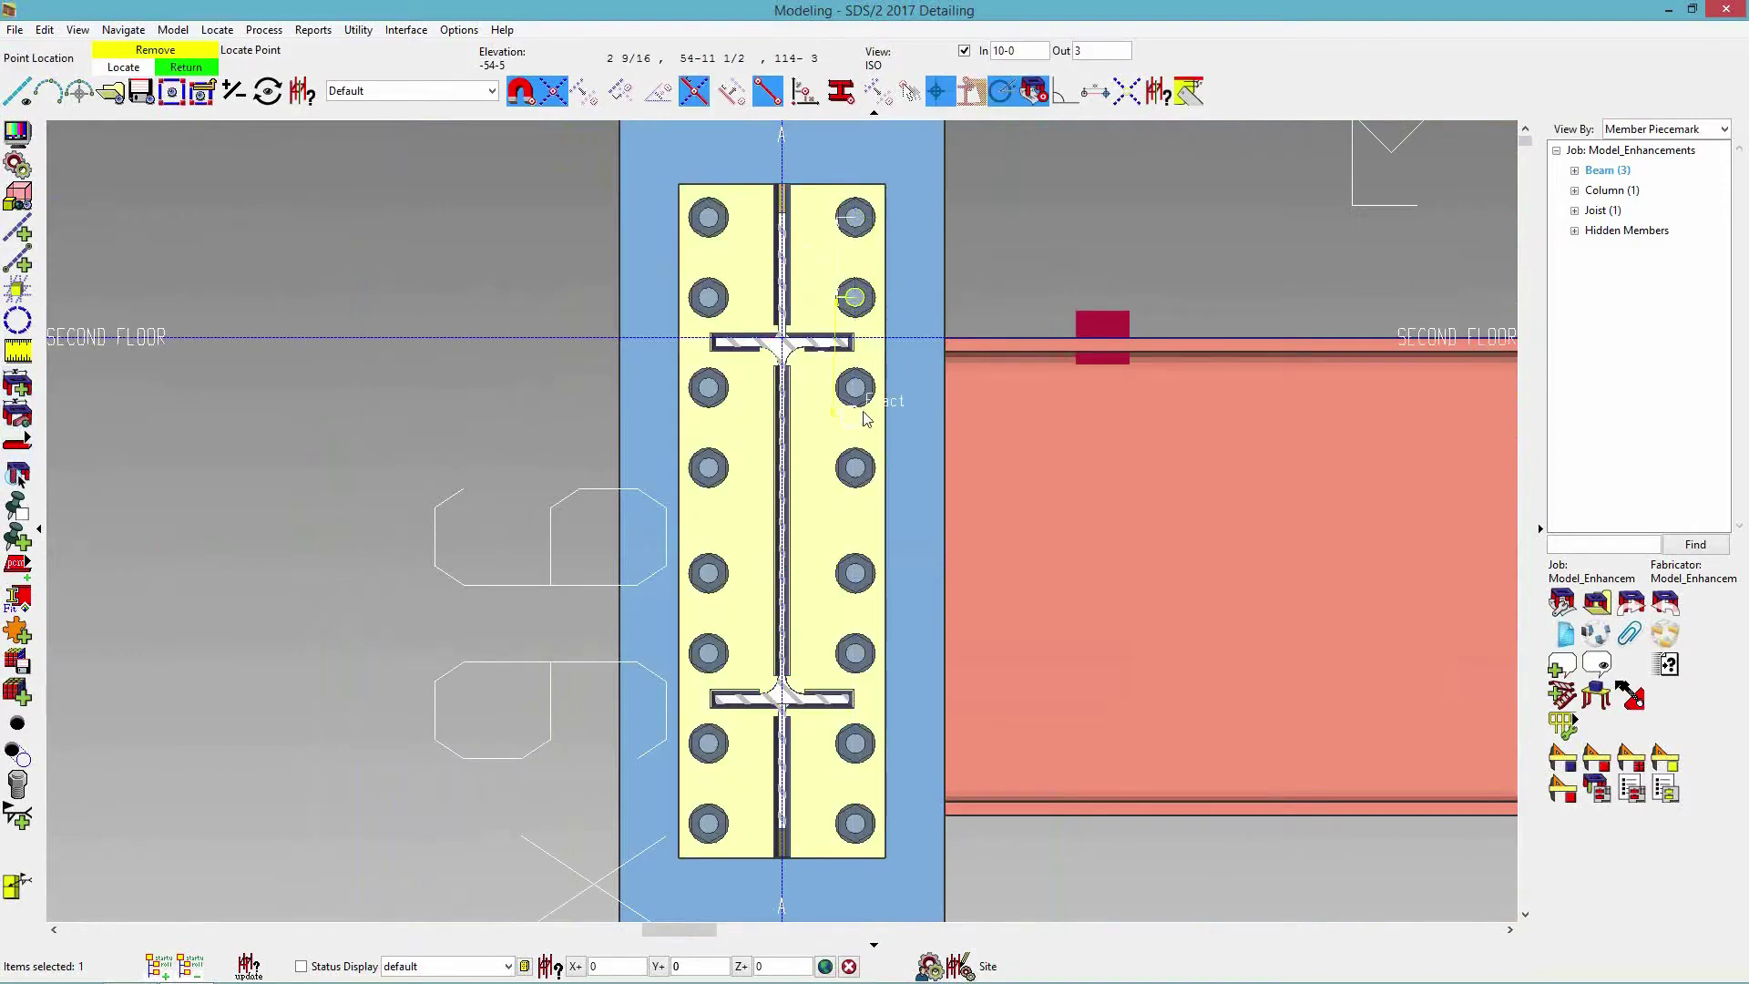
left_click(855, 387)
left_click(854, 467)
left_click(854, 573)
left_click(855, 653)
left_click(855, 743)
left_click(855, 823)
scroll(880, 909, "down", 3)
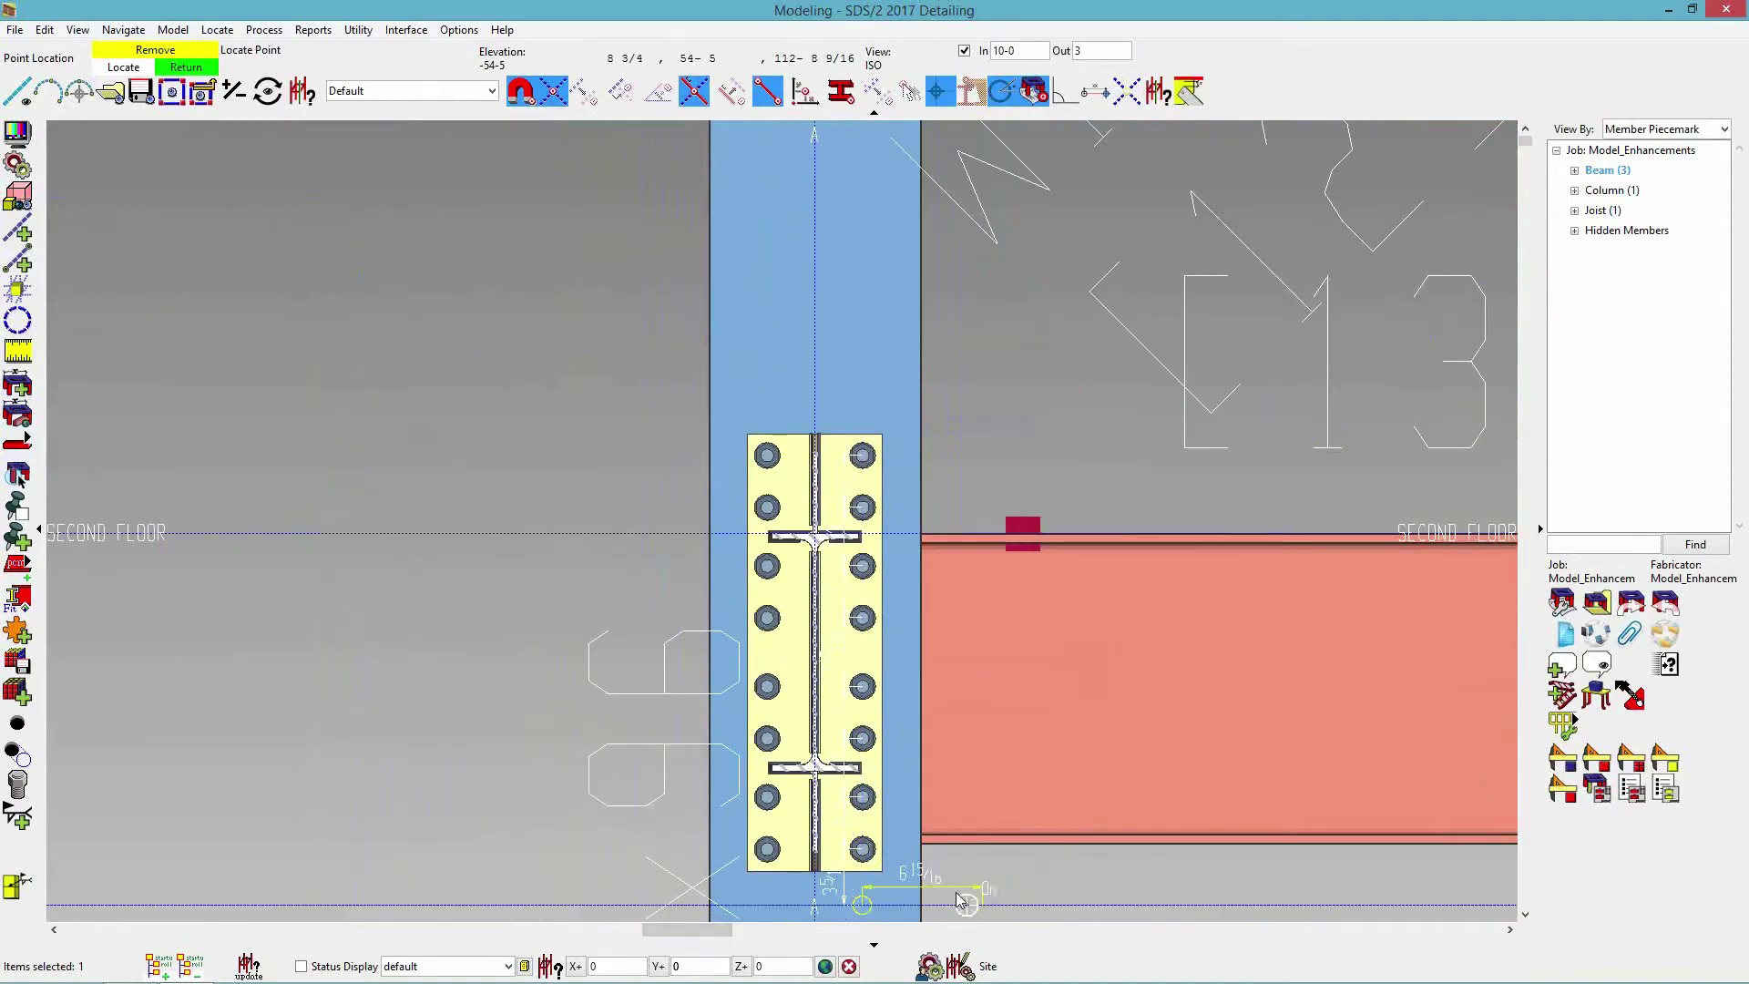
right_click(876, 851)
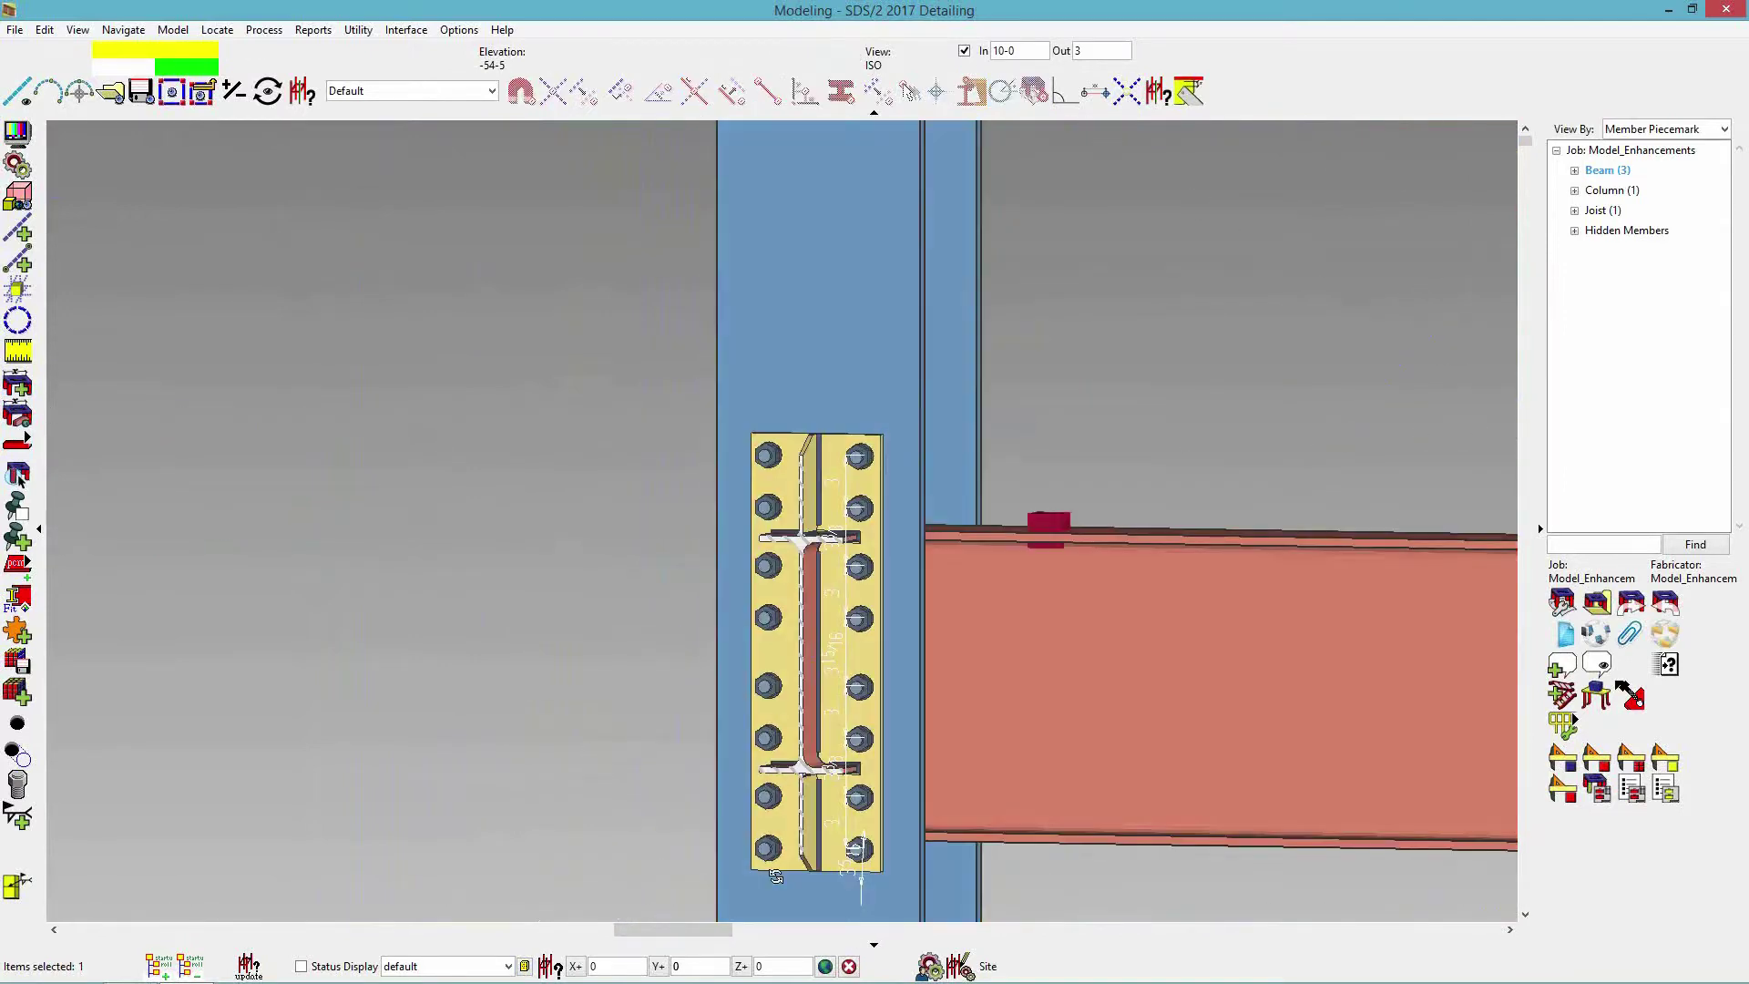
Erase the stray 3 5/16 dimension below the lowest bolt of the end plate.
scroll(865, 828, "up", 5)
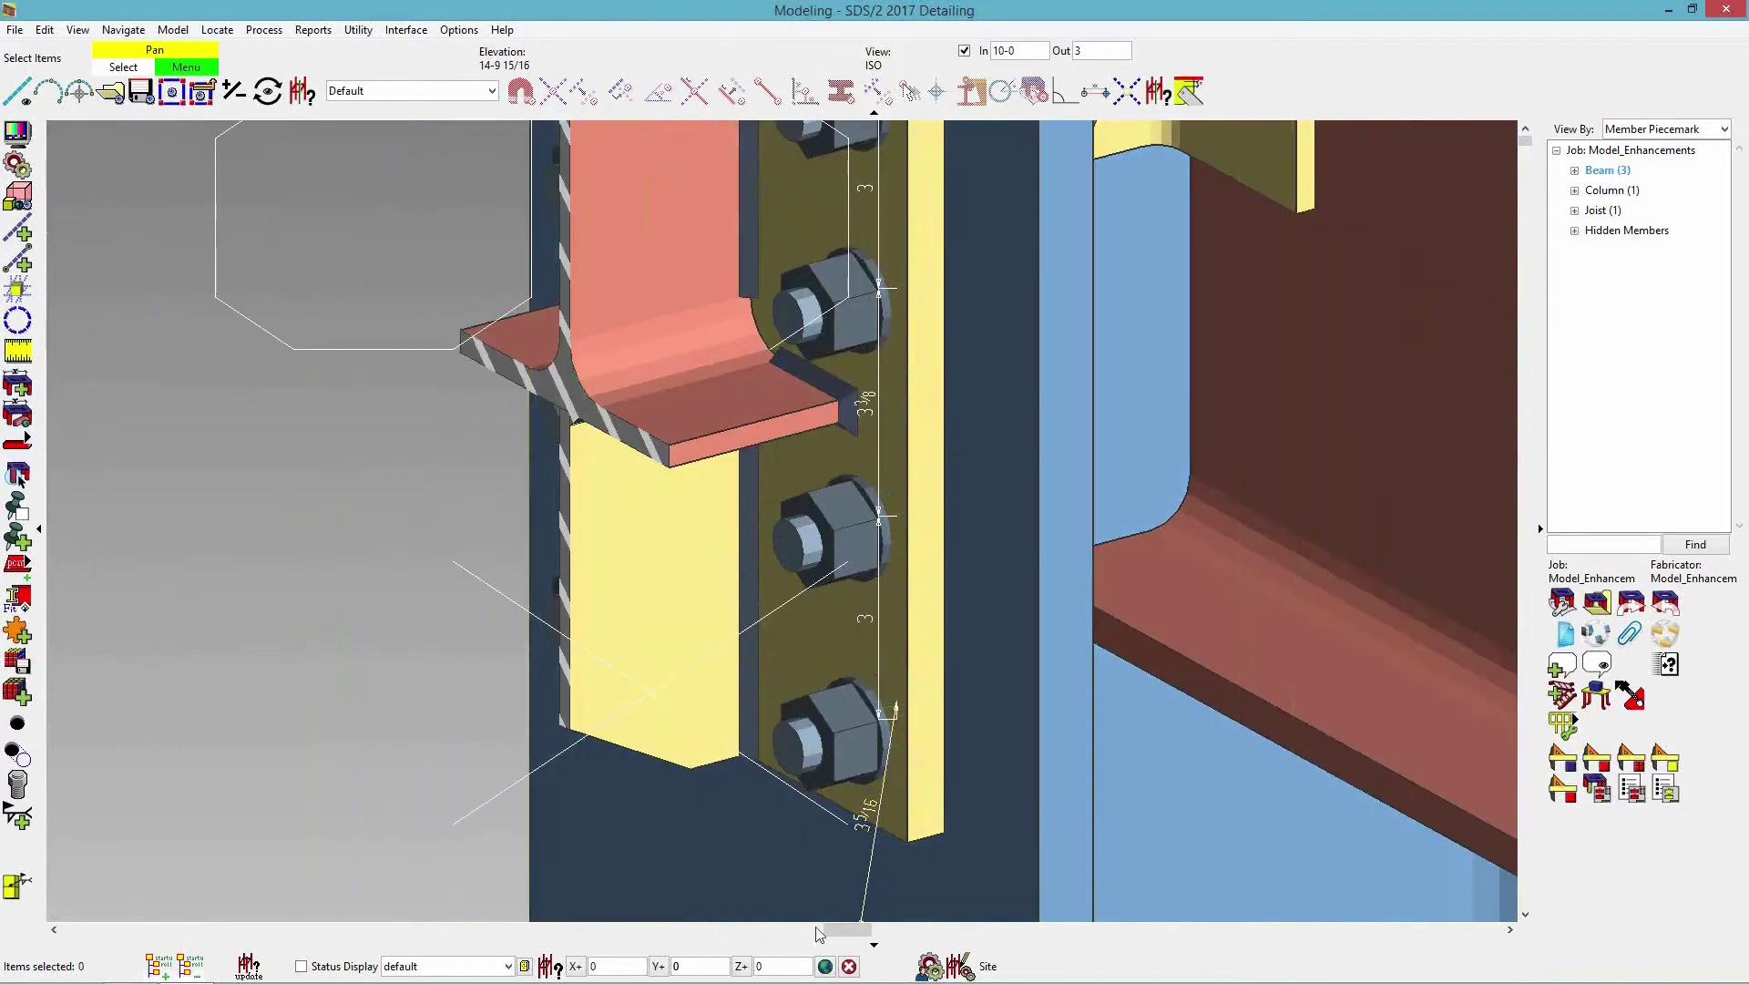
left_click(865, 831)
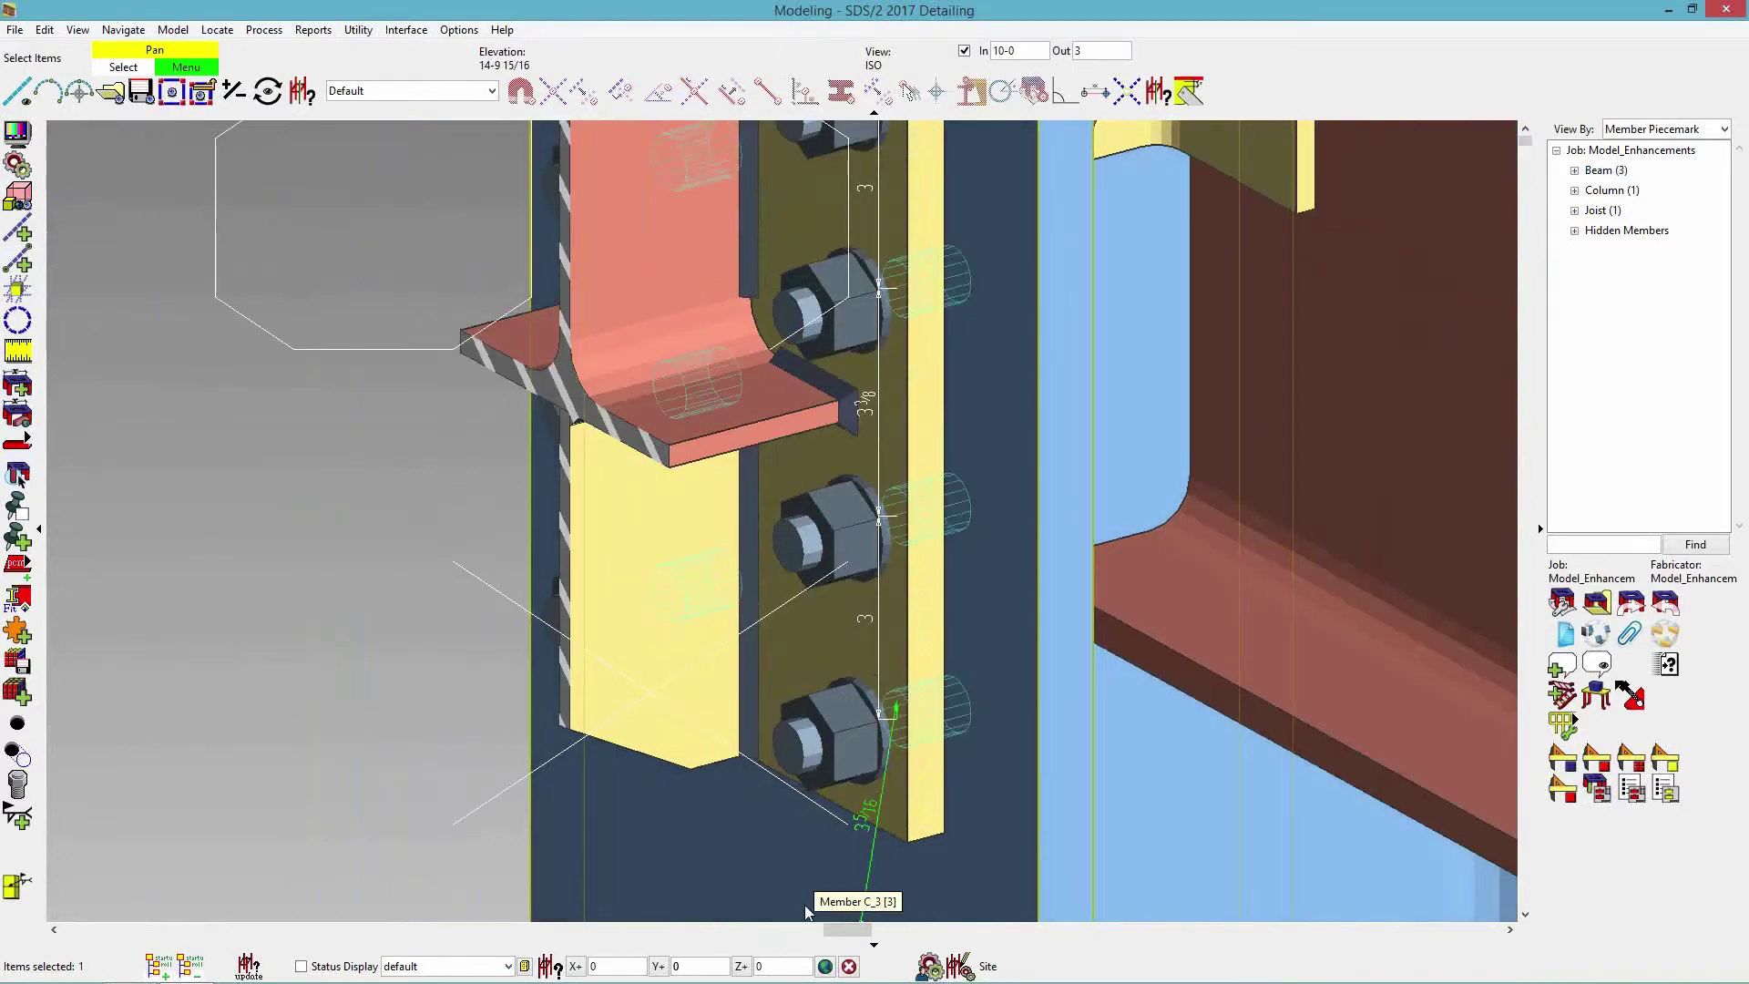
key("Escape")
Examine the end plate's bolt dimensions in 3D and return to its surface view.
scroll(855, 865, "down", 3)
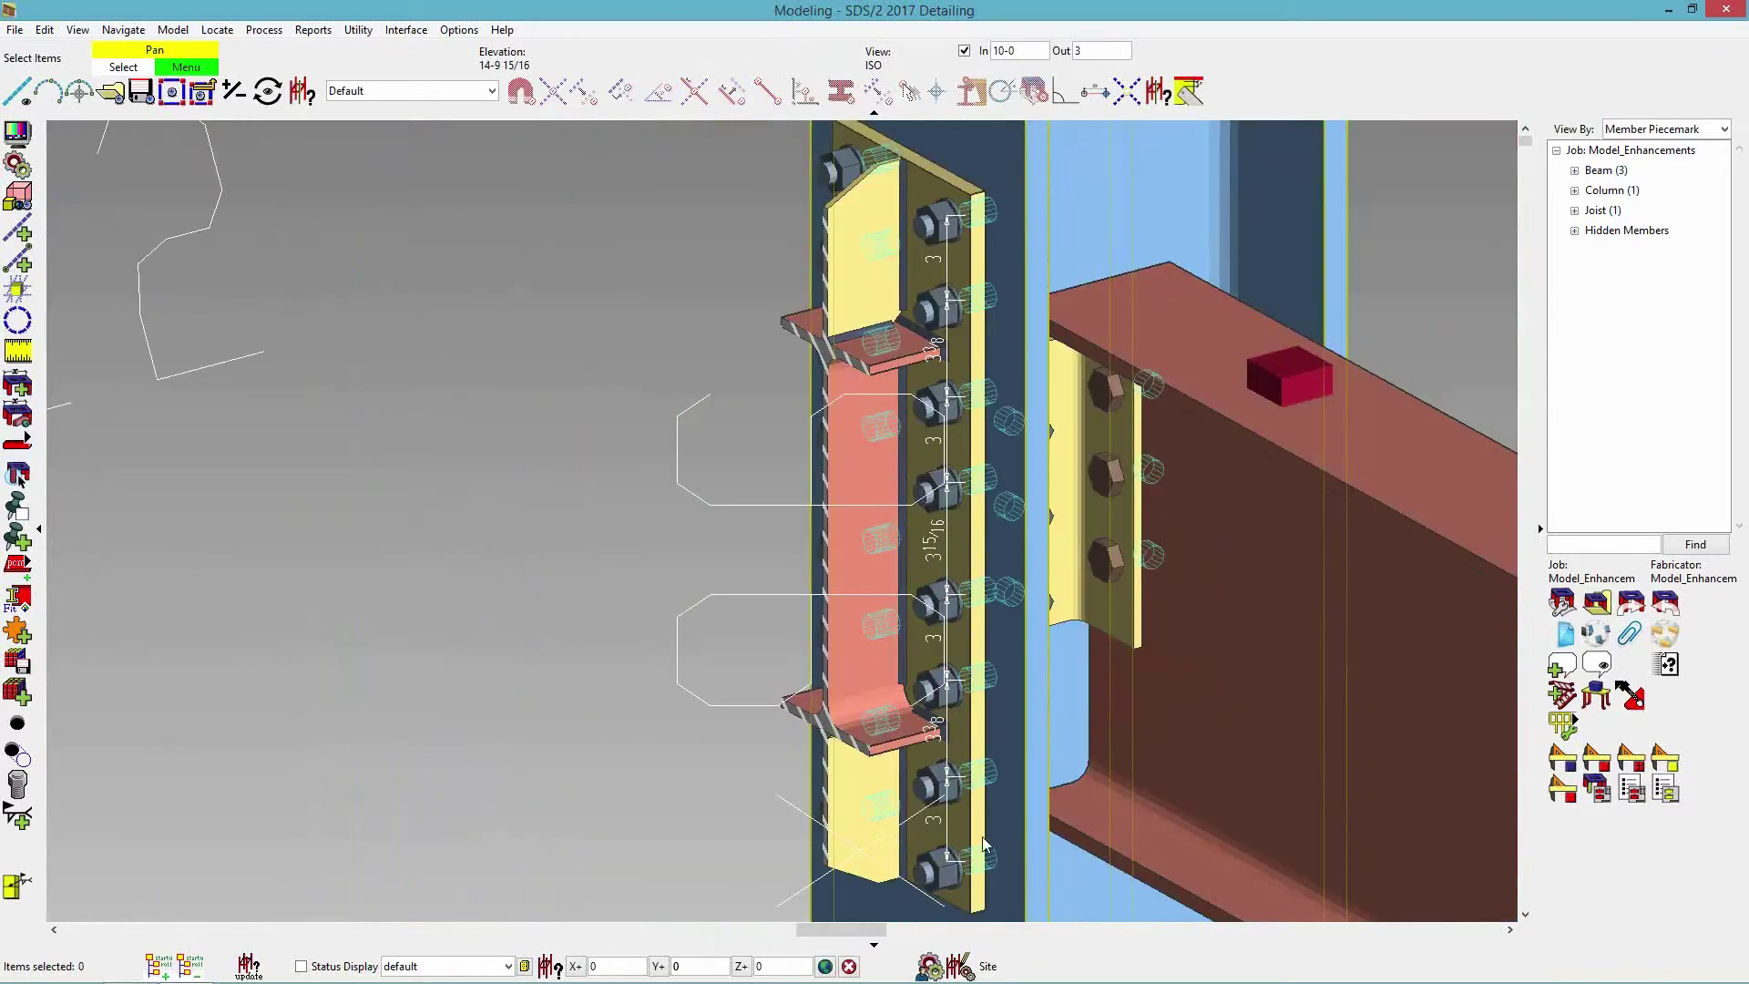
middle_click_drag(944, 560, 904, 483)
key("F5")
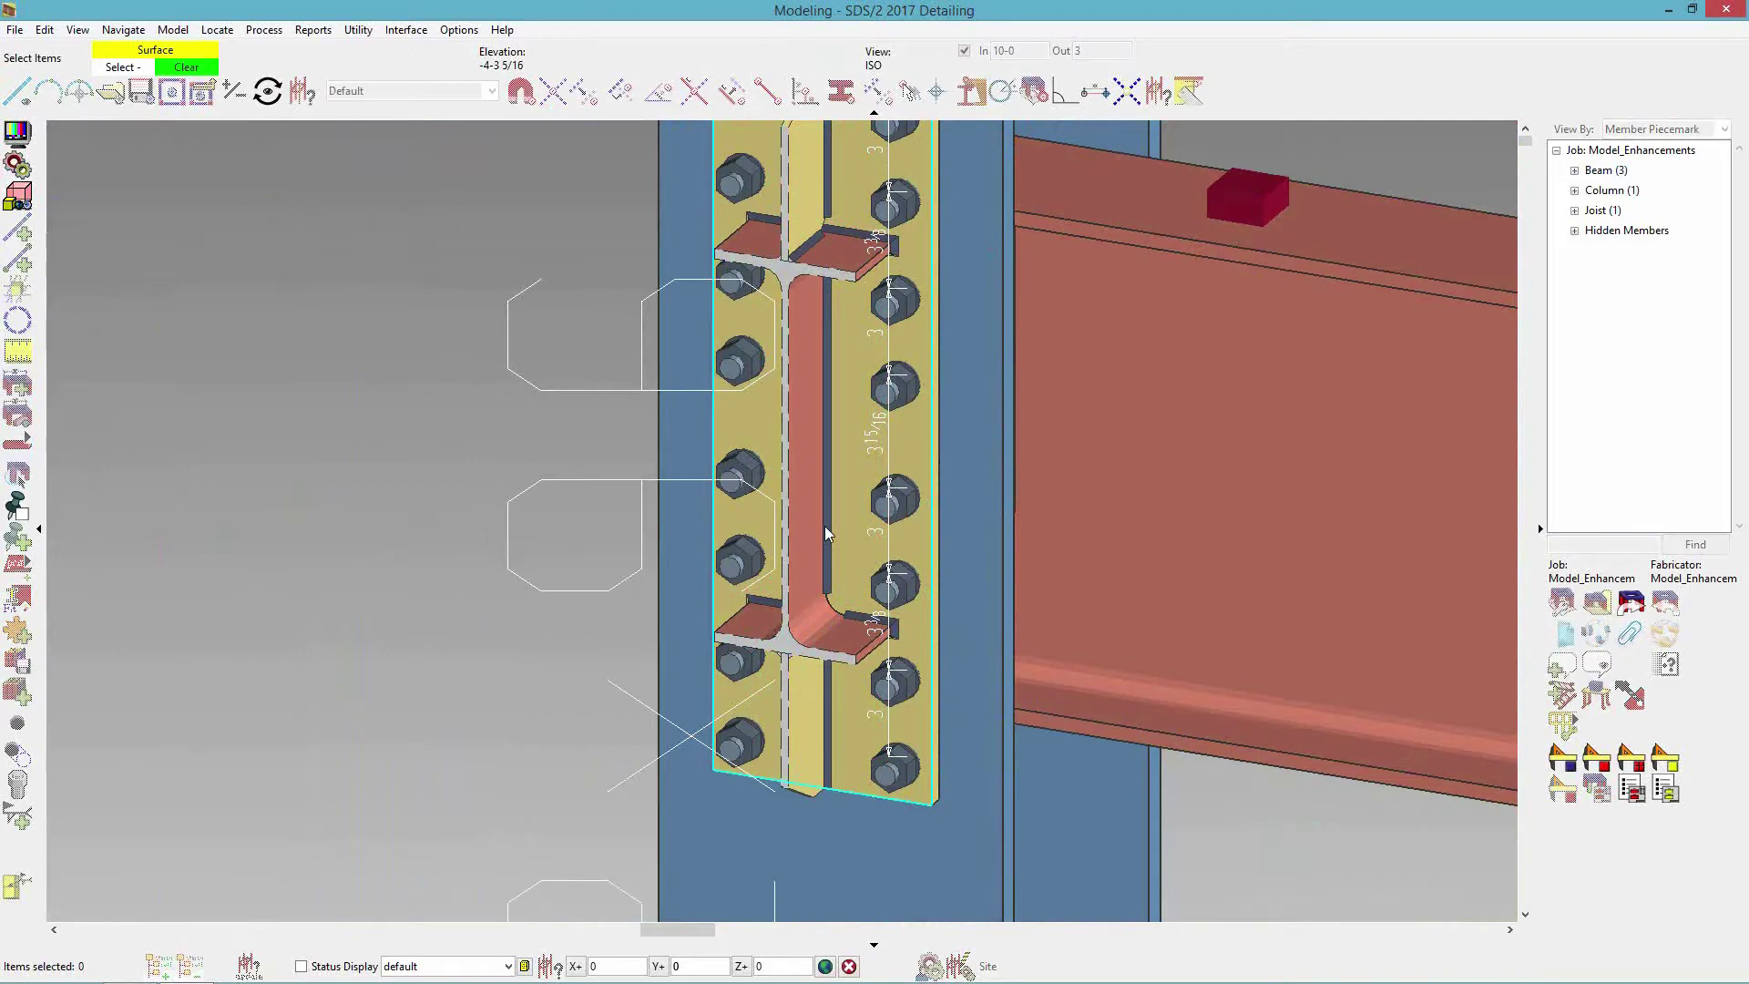
key("F5")
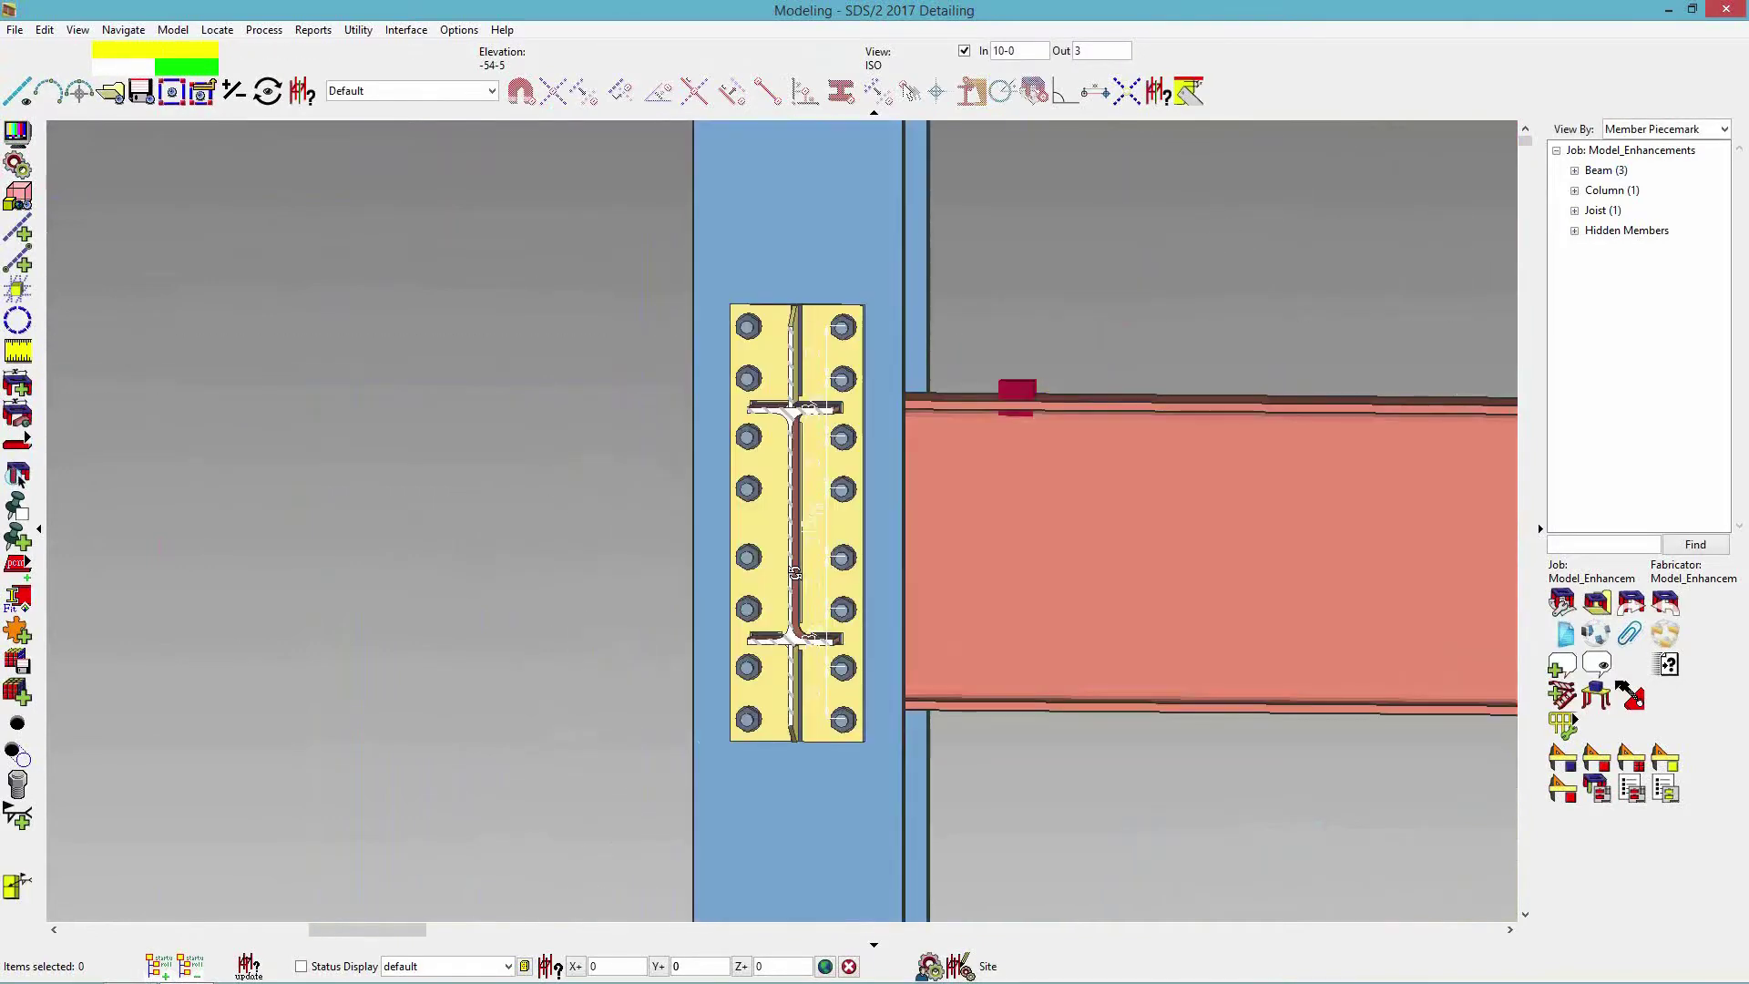
Capture the dimensioned end plate connection as a region screenshot, review it in the Greenshot image editor and close it unsaved.
scroll(577, 529, "up", 3)
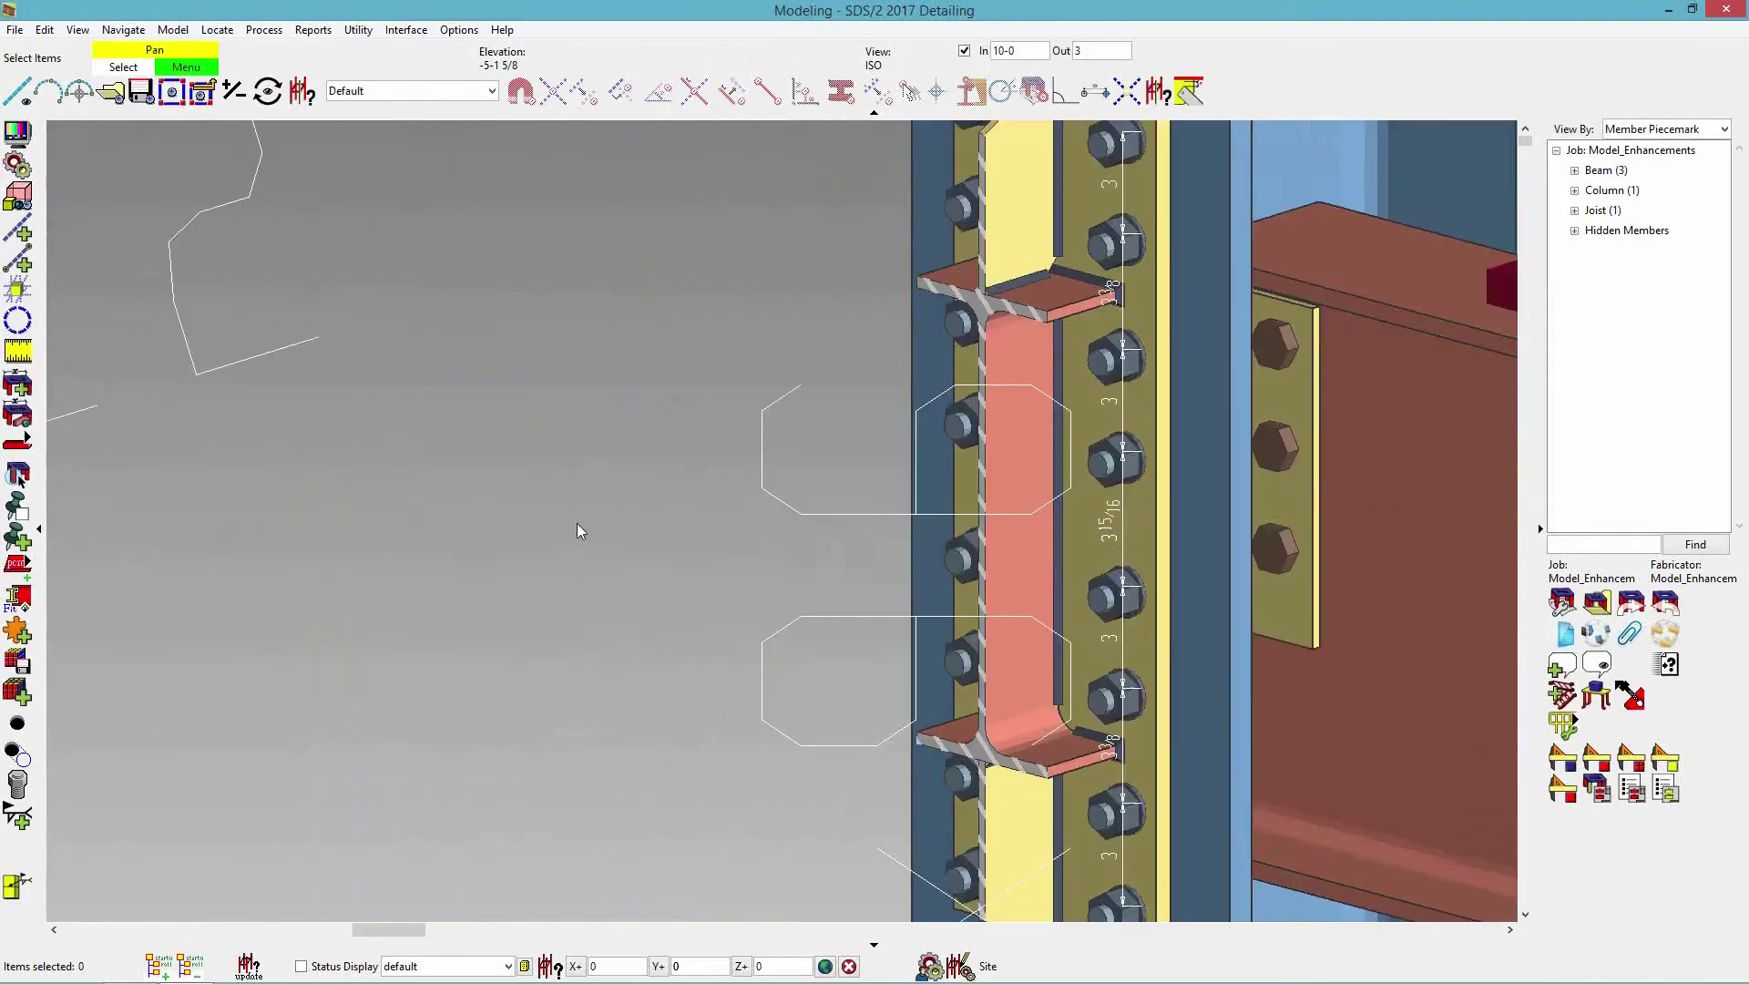
scroll(662, 535, "down", 2)
middle_click_drag(336, 336, 547, 724)
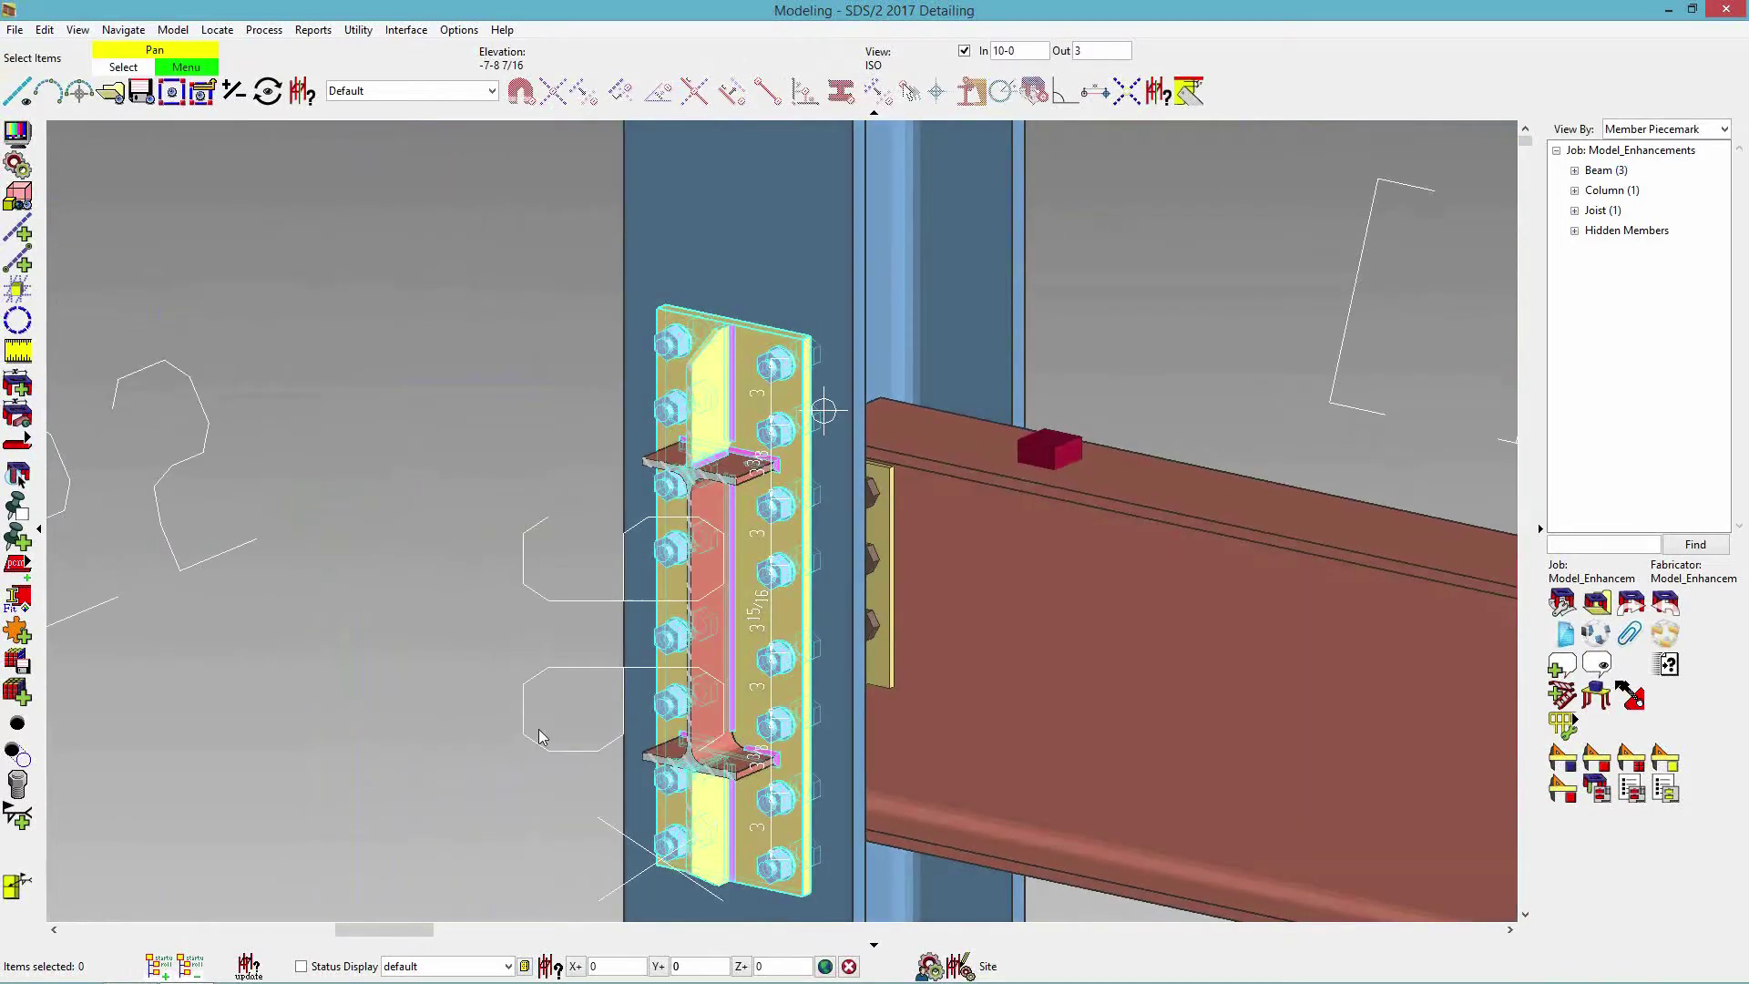
middle_click_drag(685, 667, 676, 511)
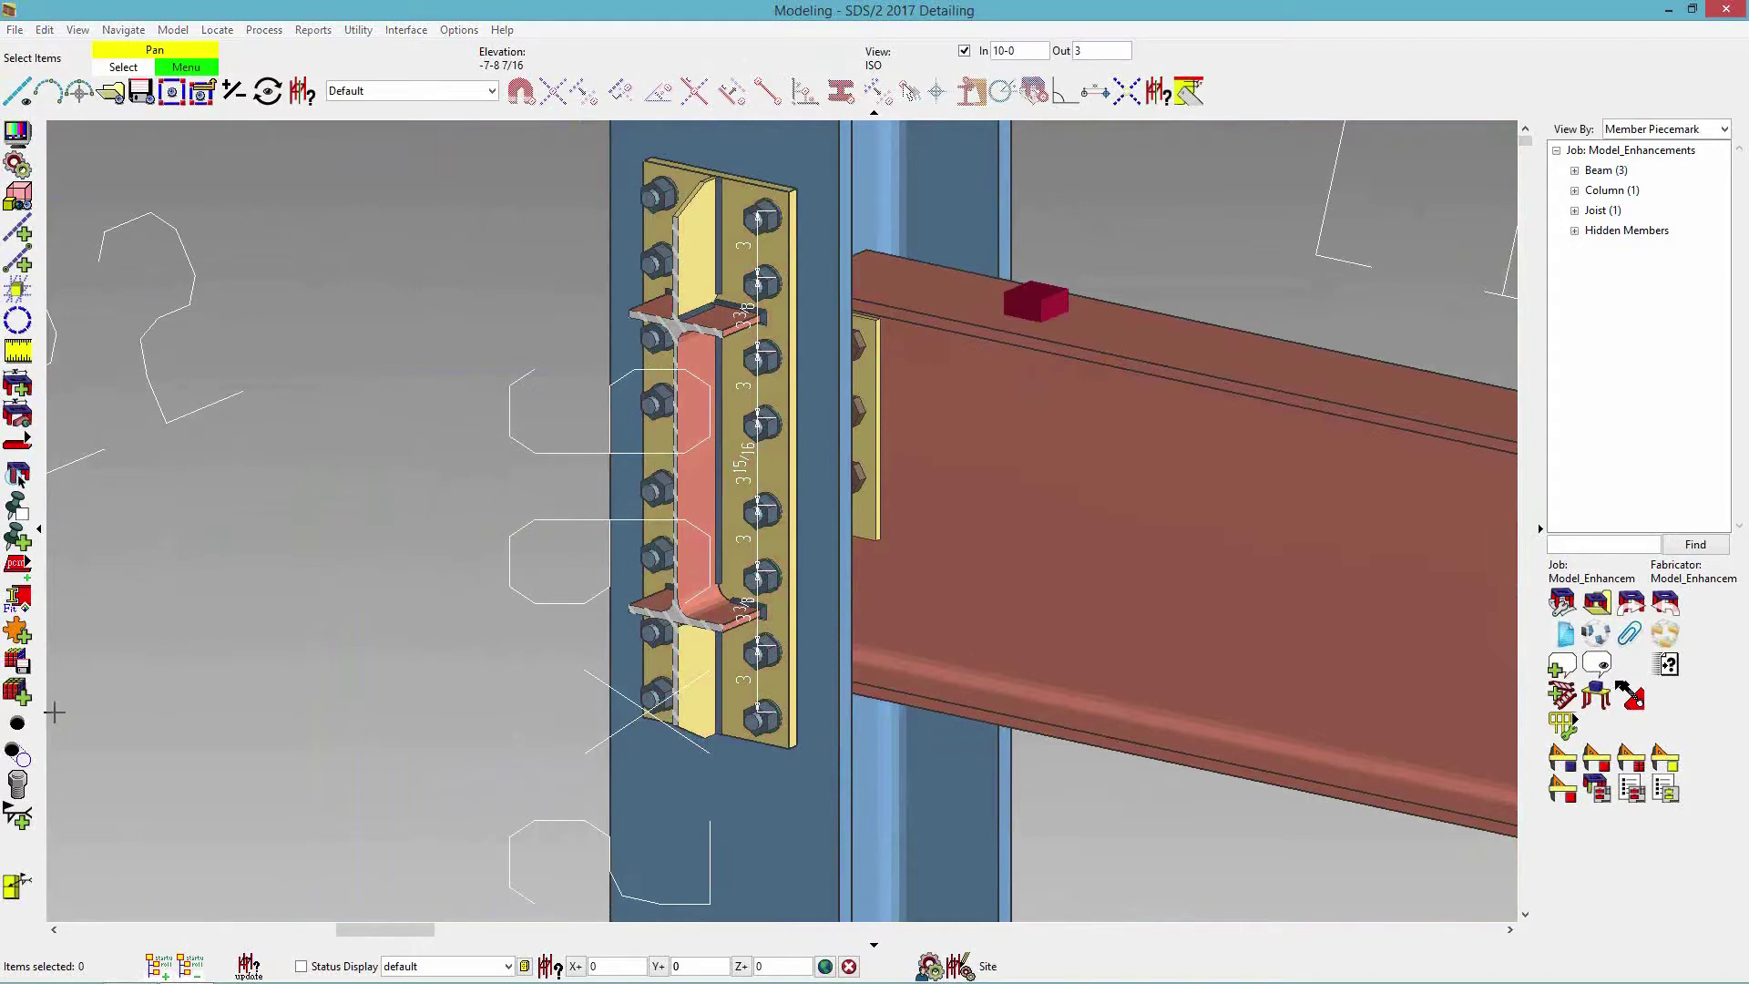
key("Print")
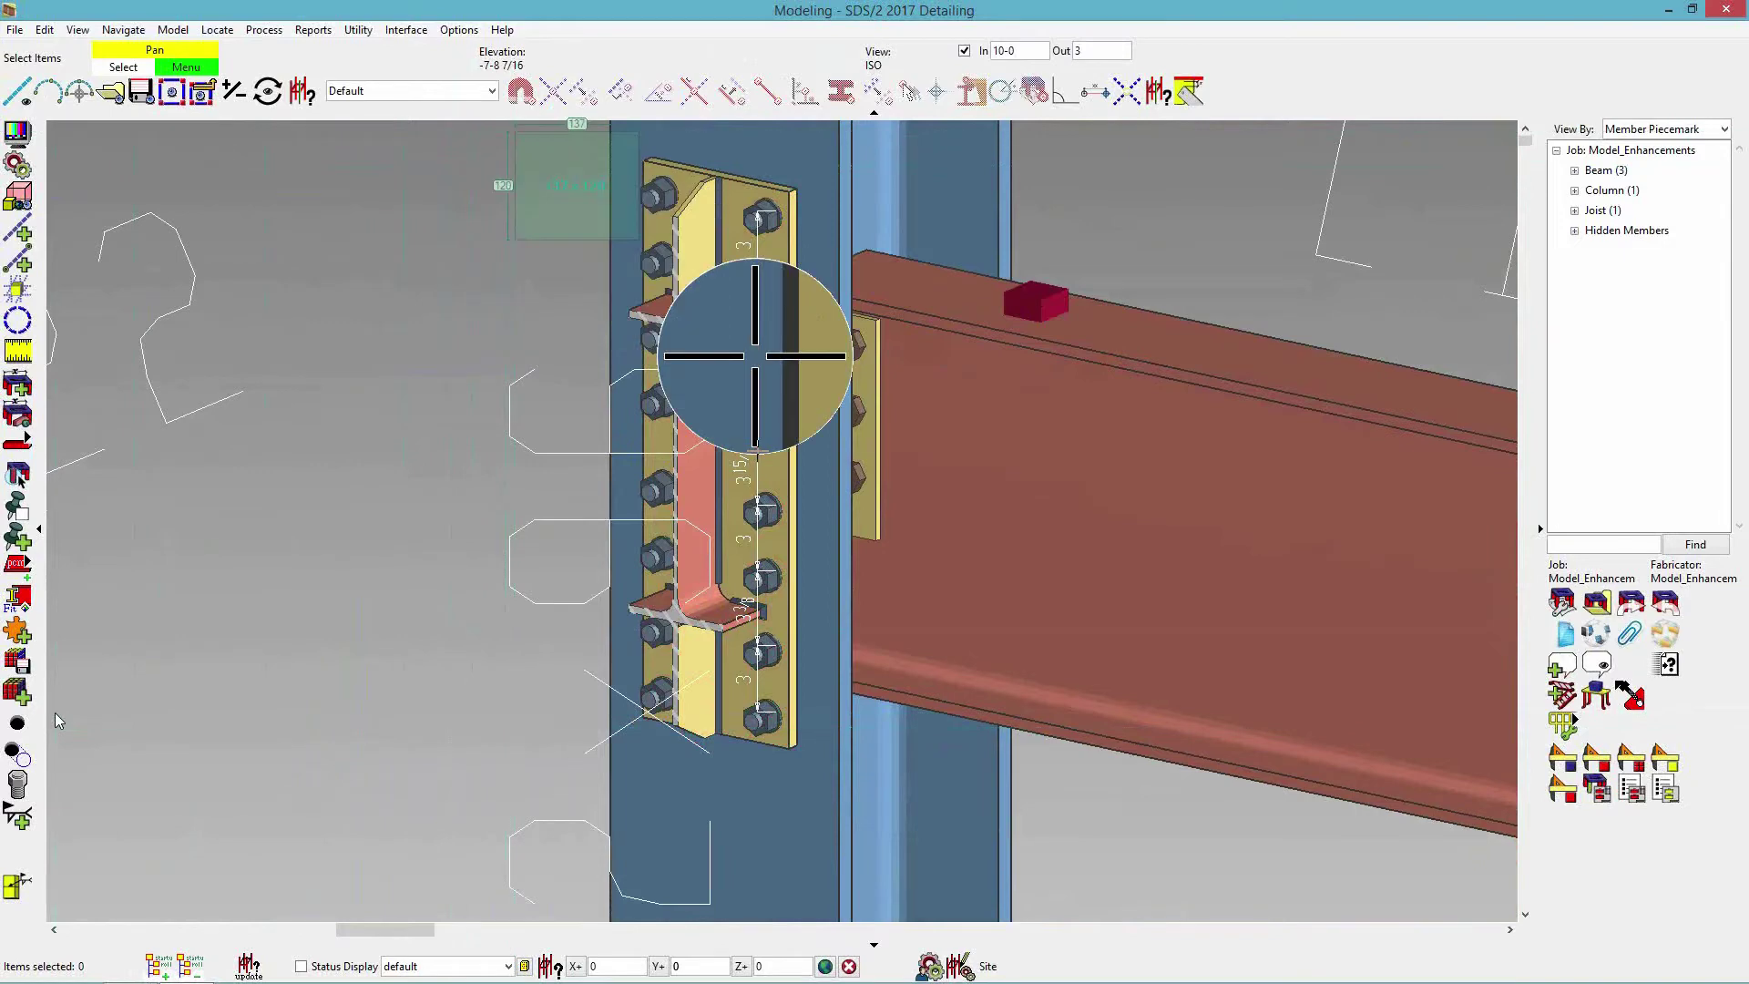
left_click(952, 782)
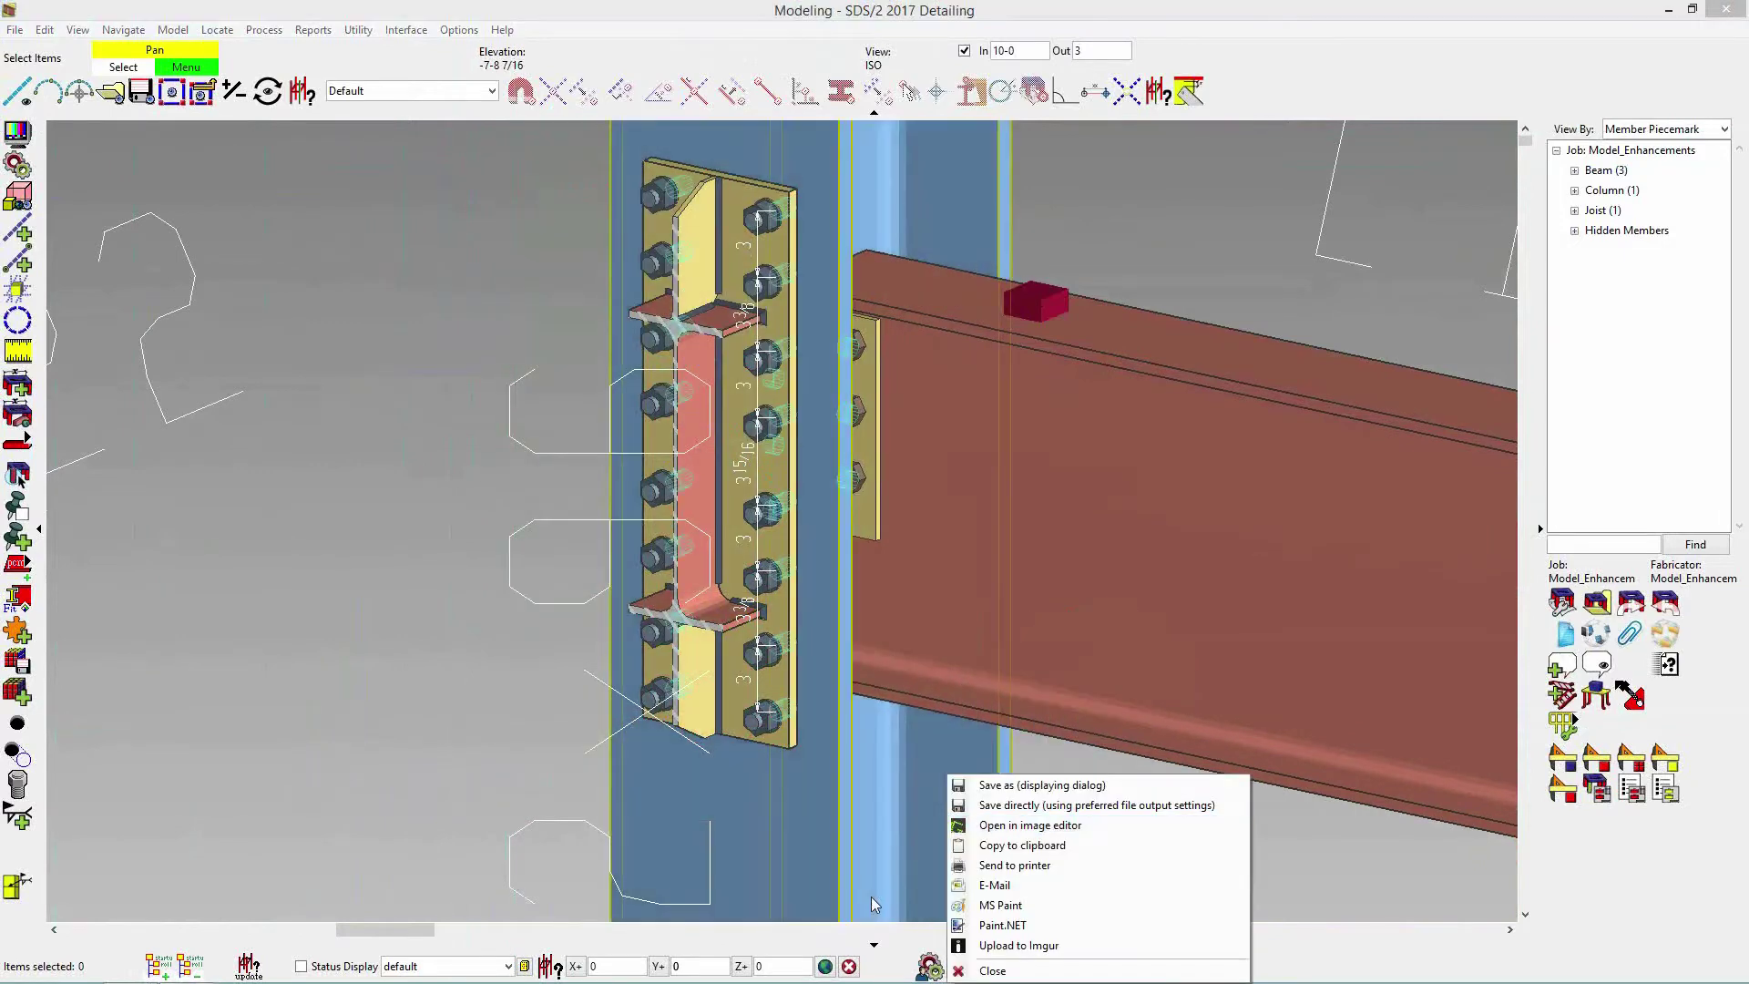
left_click(1006, 825)
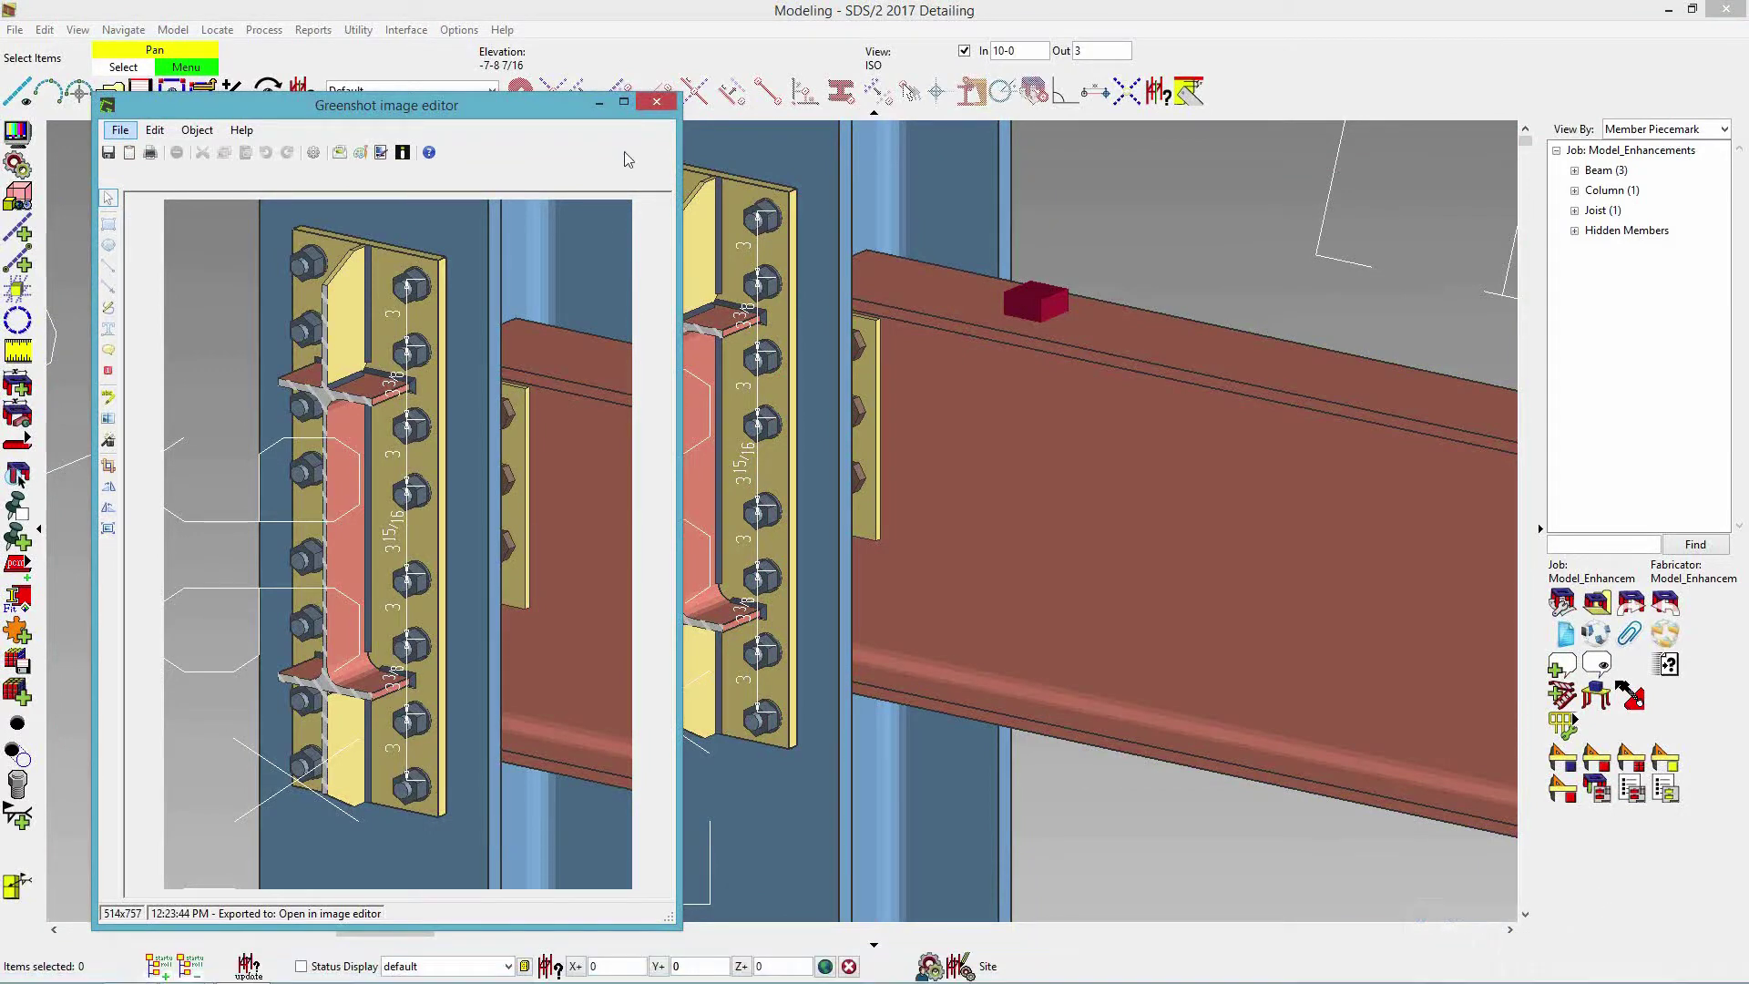
left_click(656, 102)
left_click(890, 566)
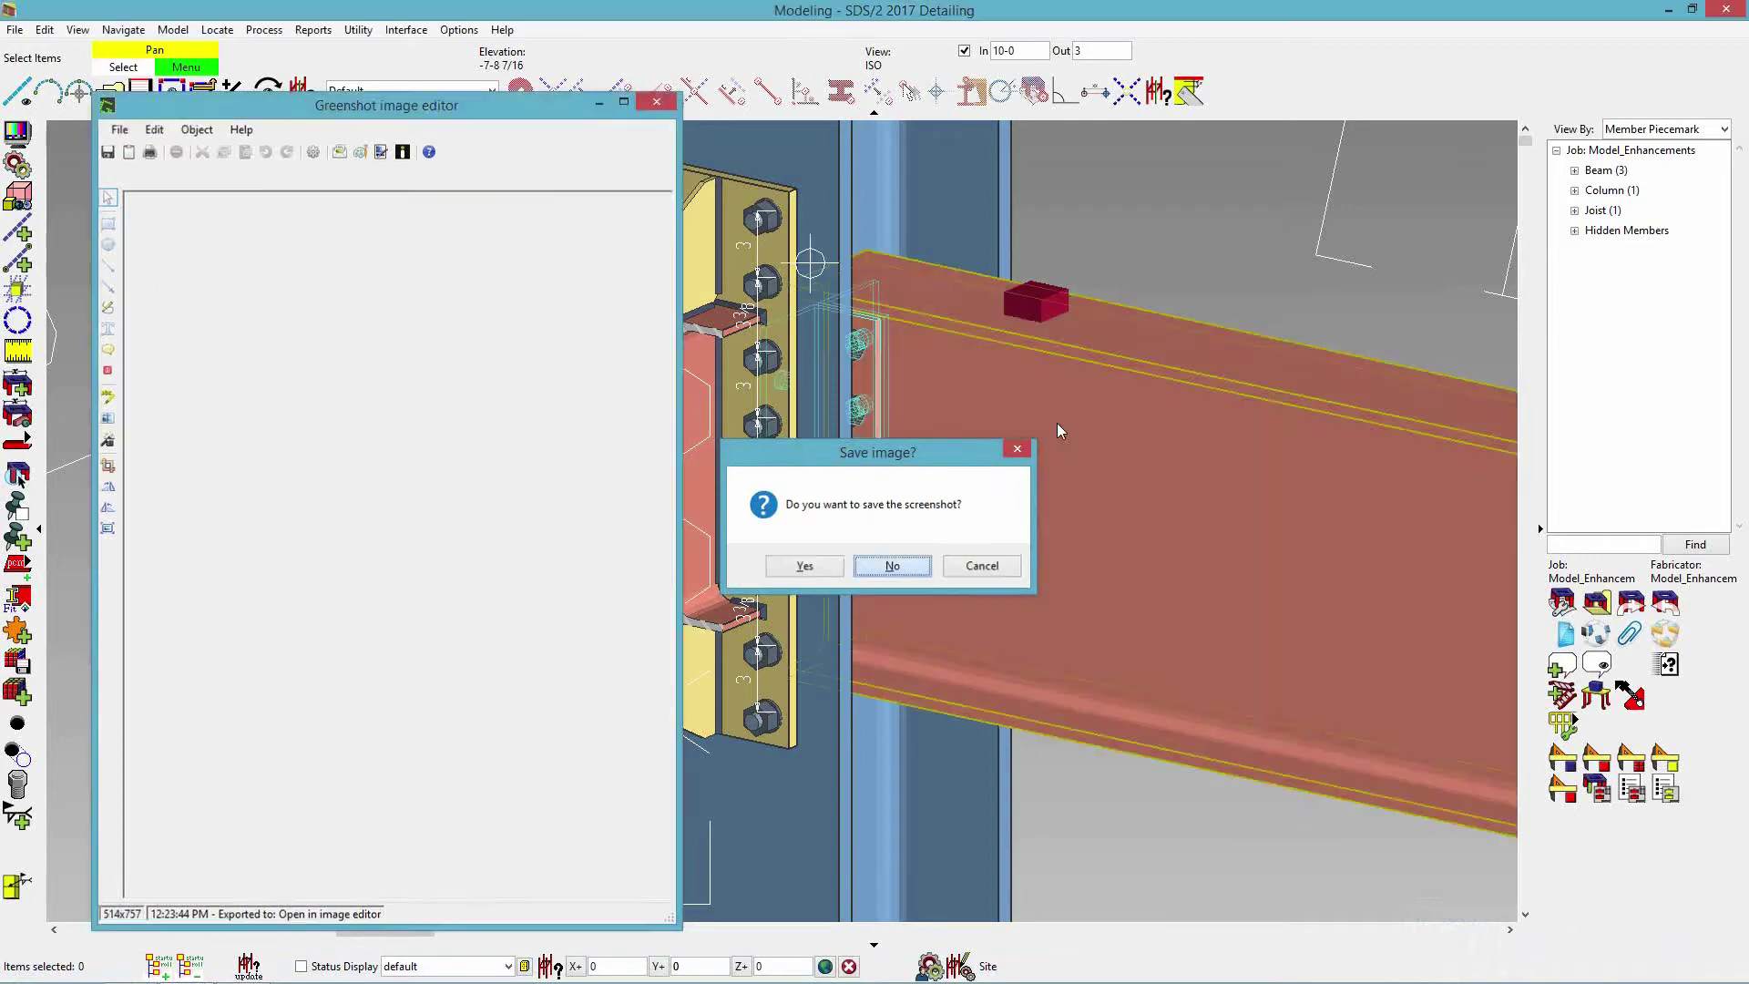
Open the MEZZANINE erection view and show all hidden members in it.
key("ctrl+o")
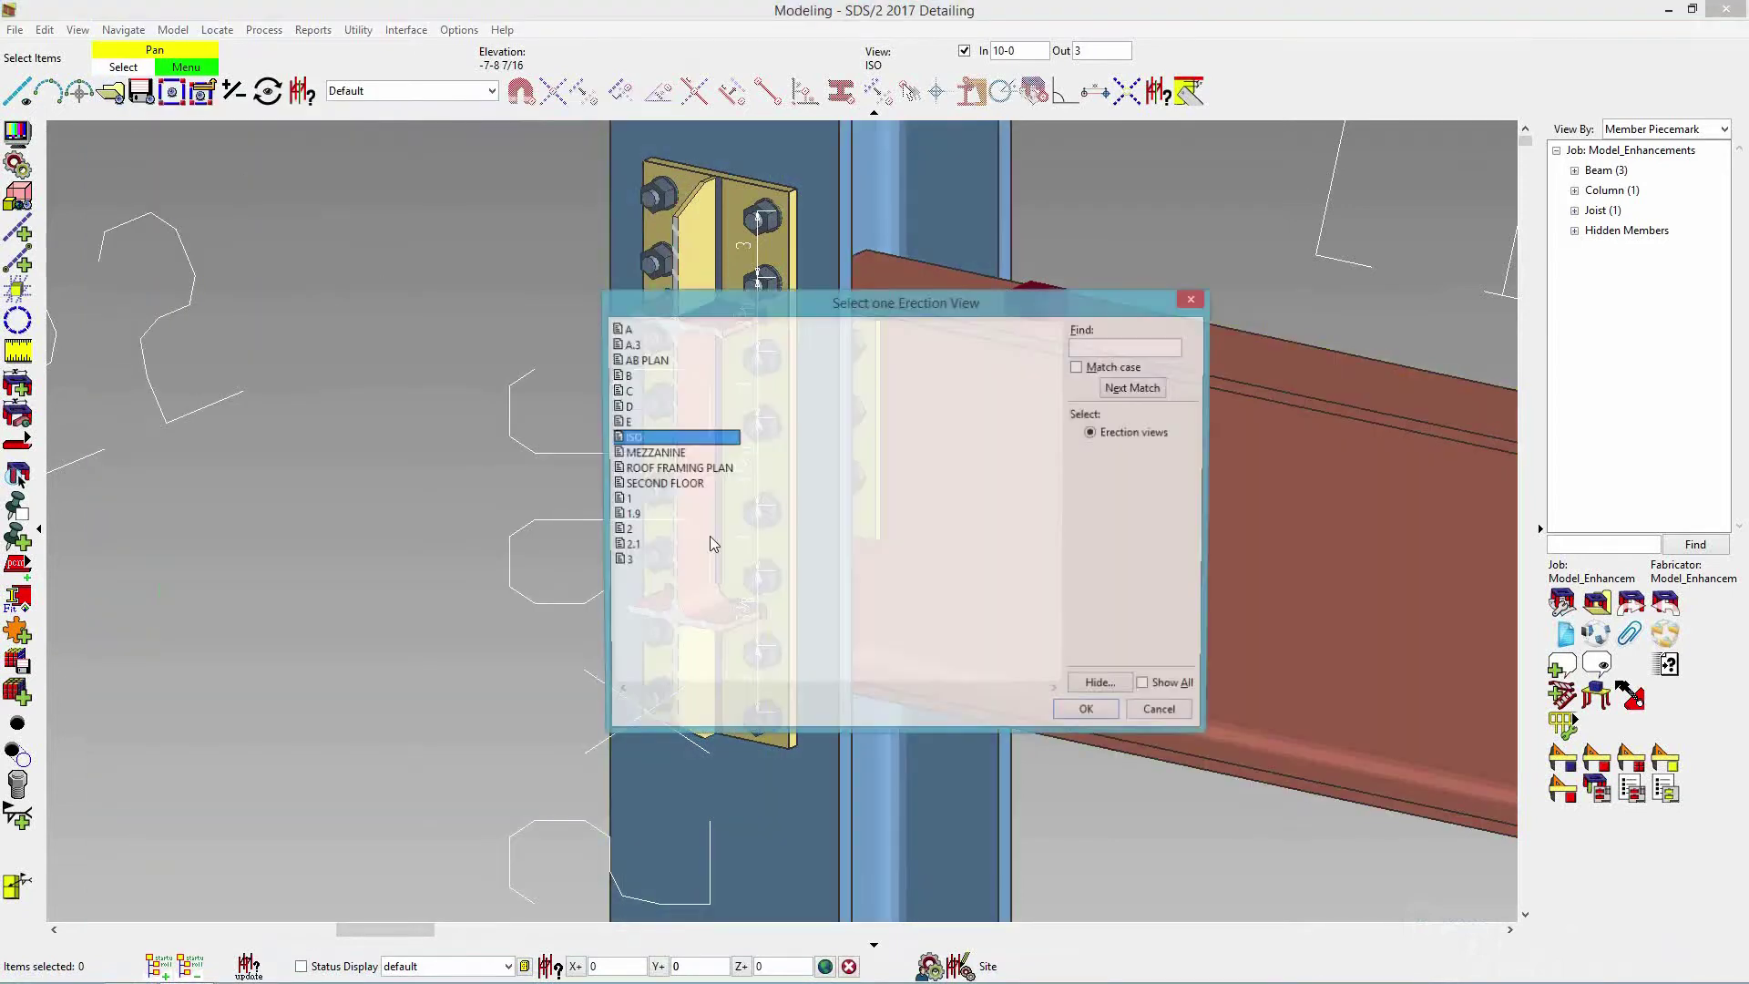
double_click(650, 454)
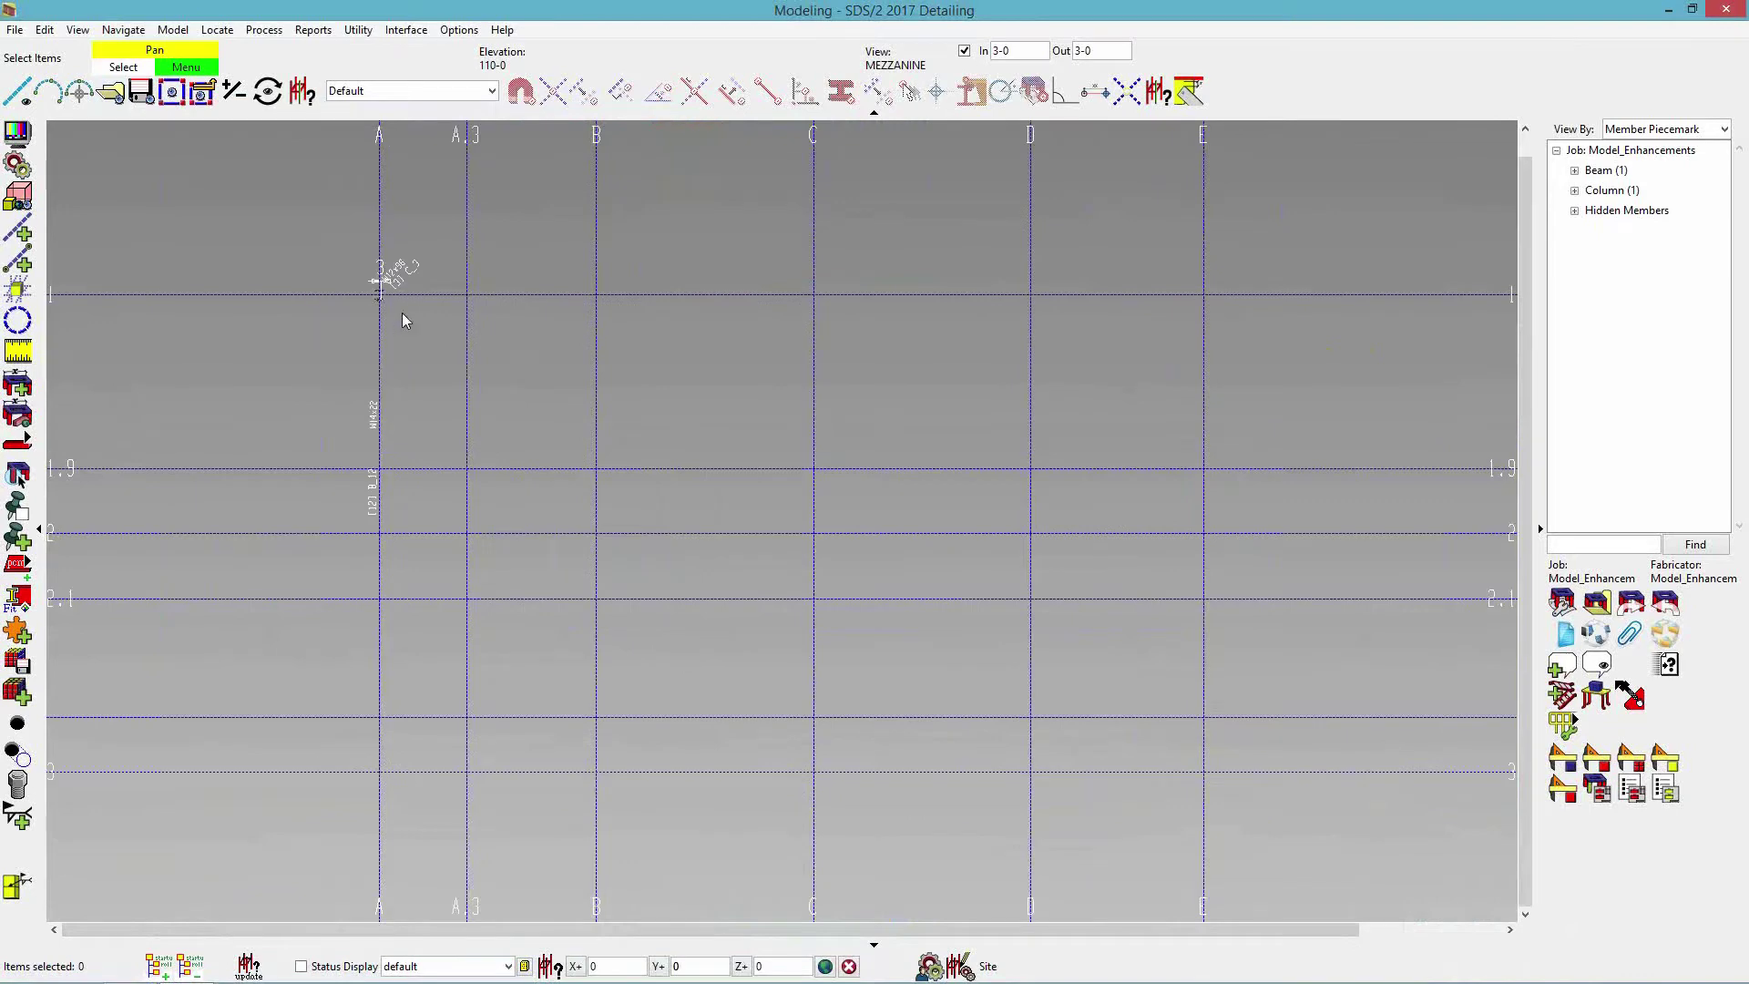
right_click(906, 548)
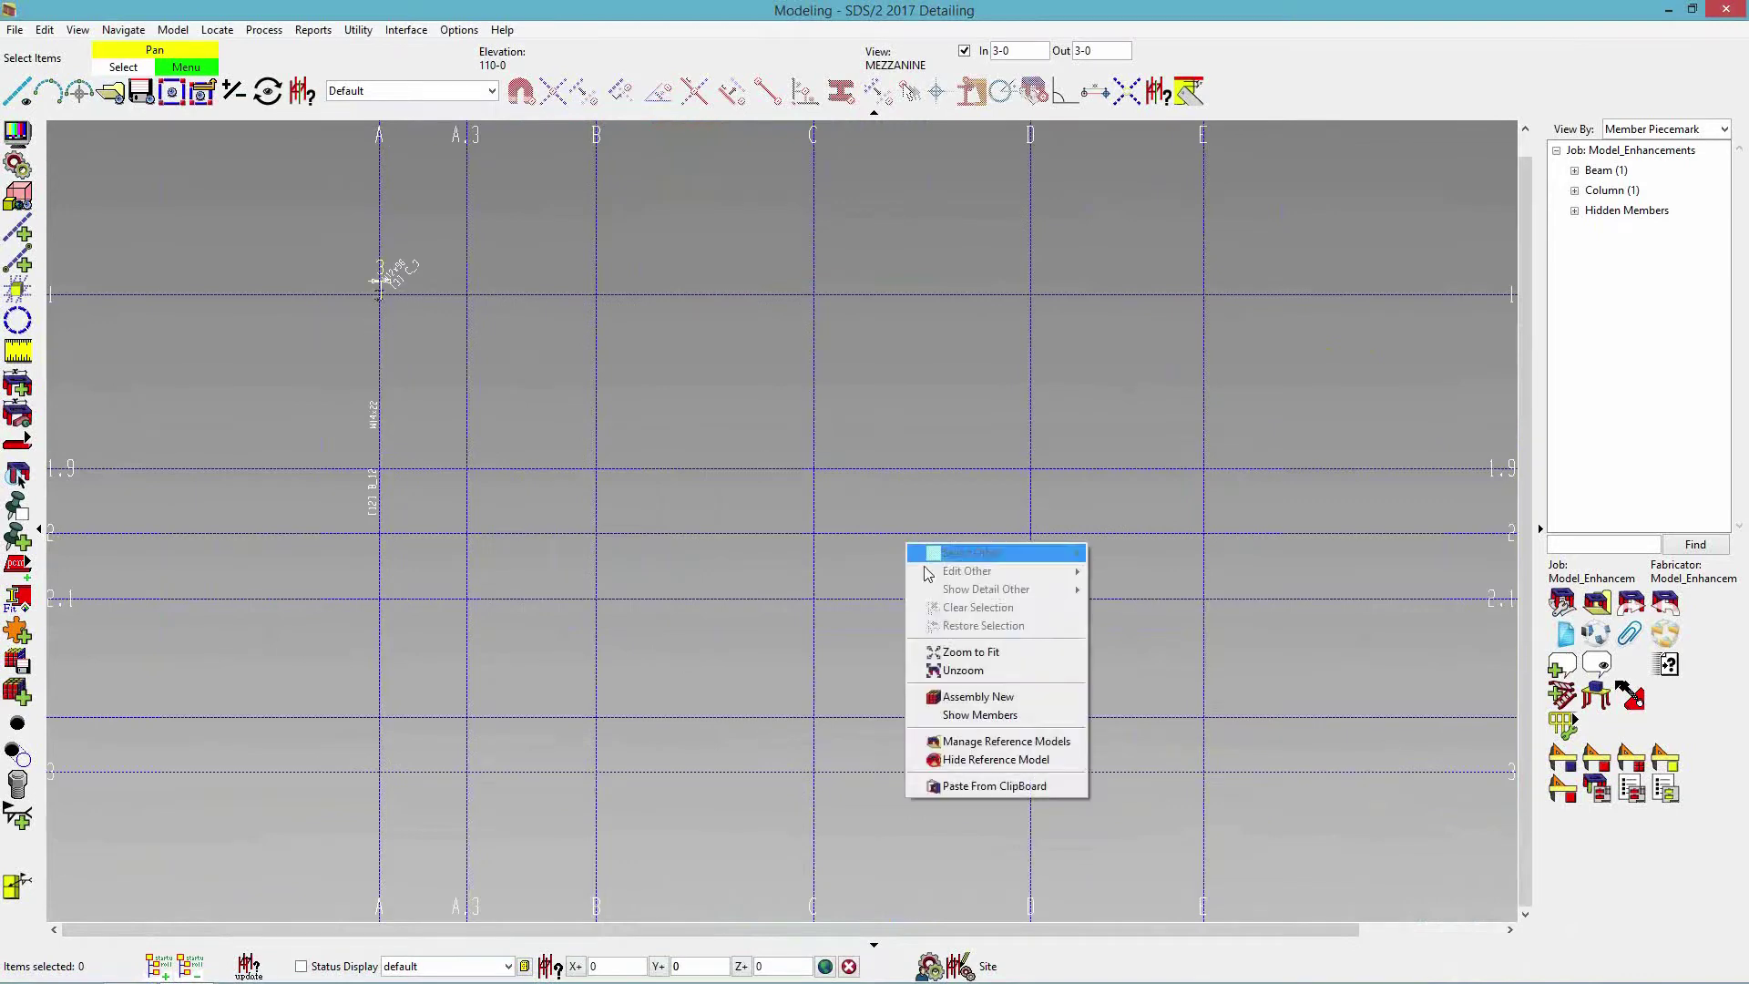
left_click(1000, 716)
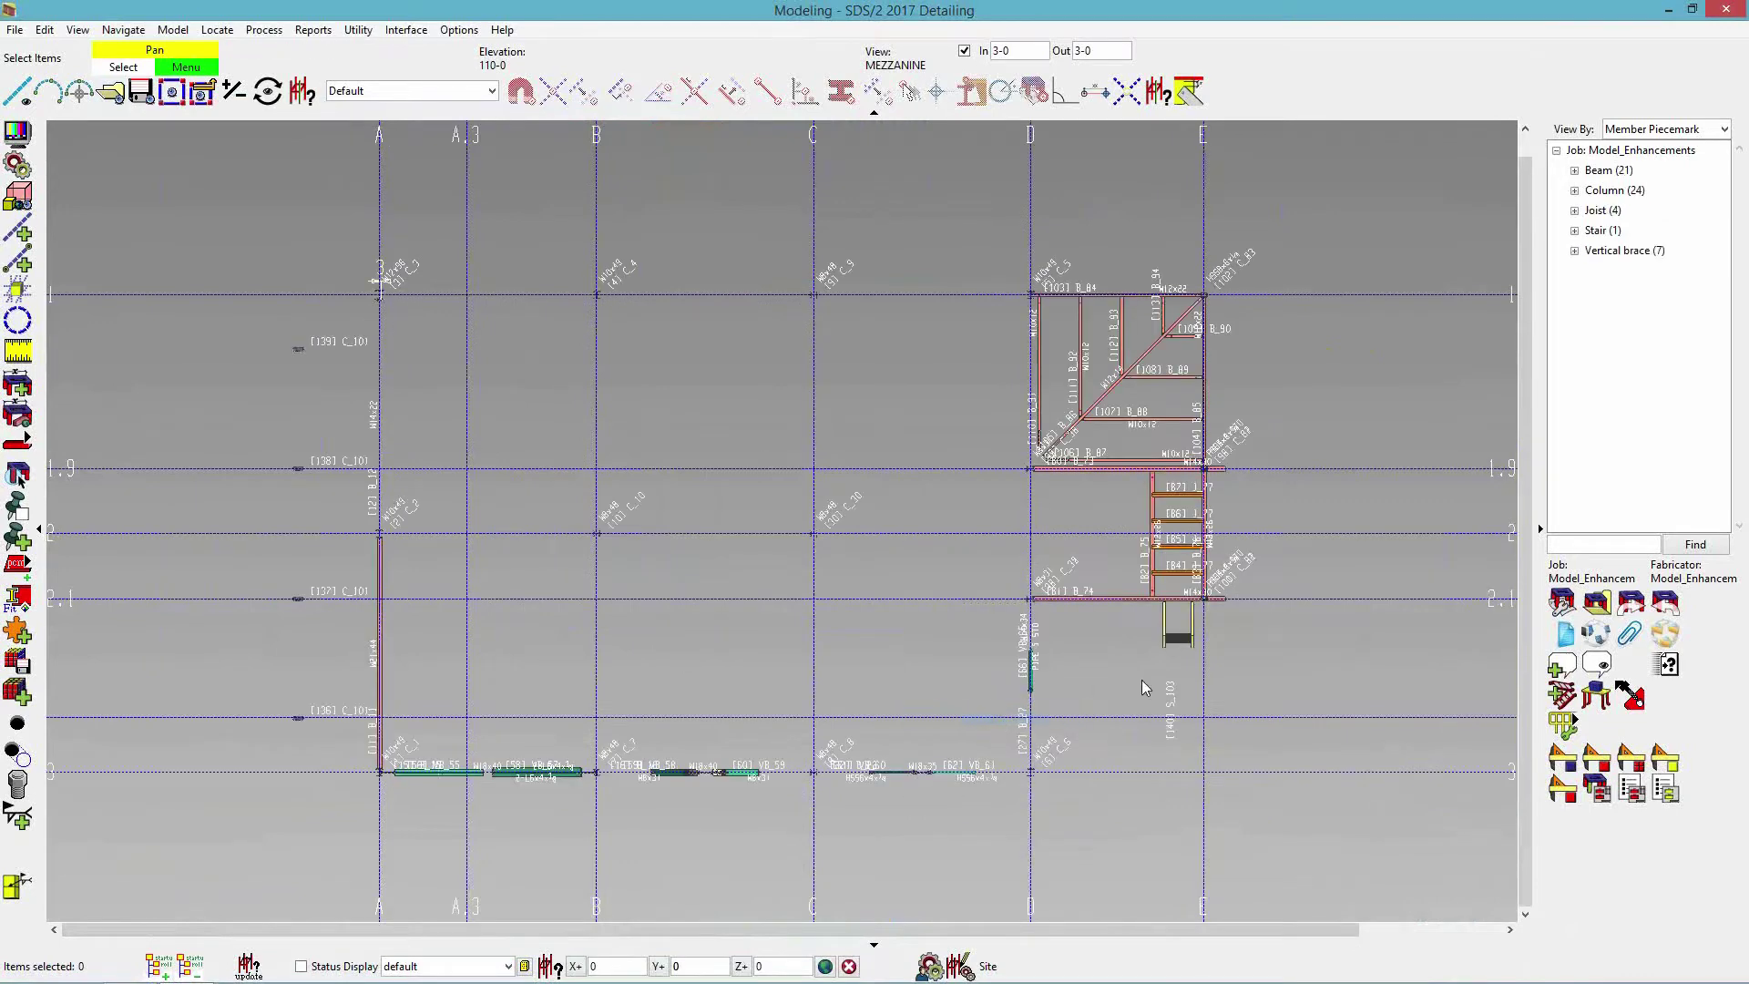
View the full stair south of grid line 2.1 without the In/Out depth limits, then restore the 3-0 limits.
scroll(955, 582, "up", 5)
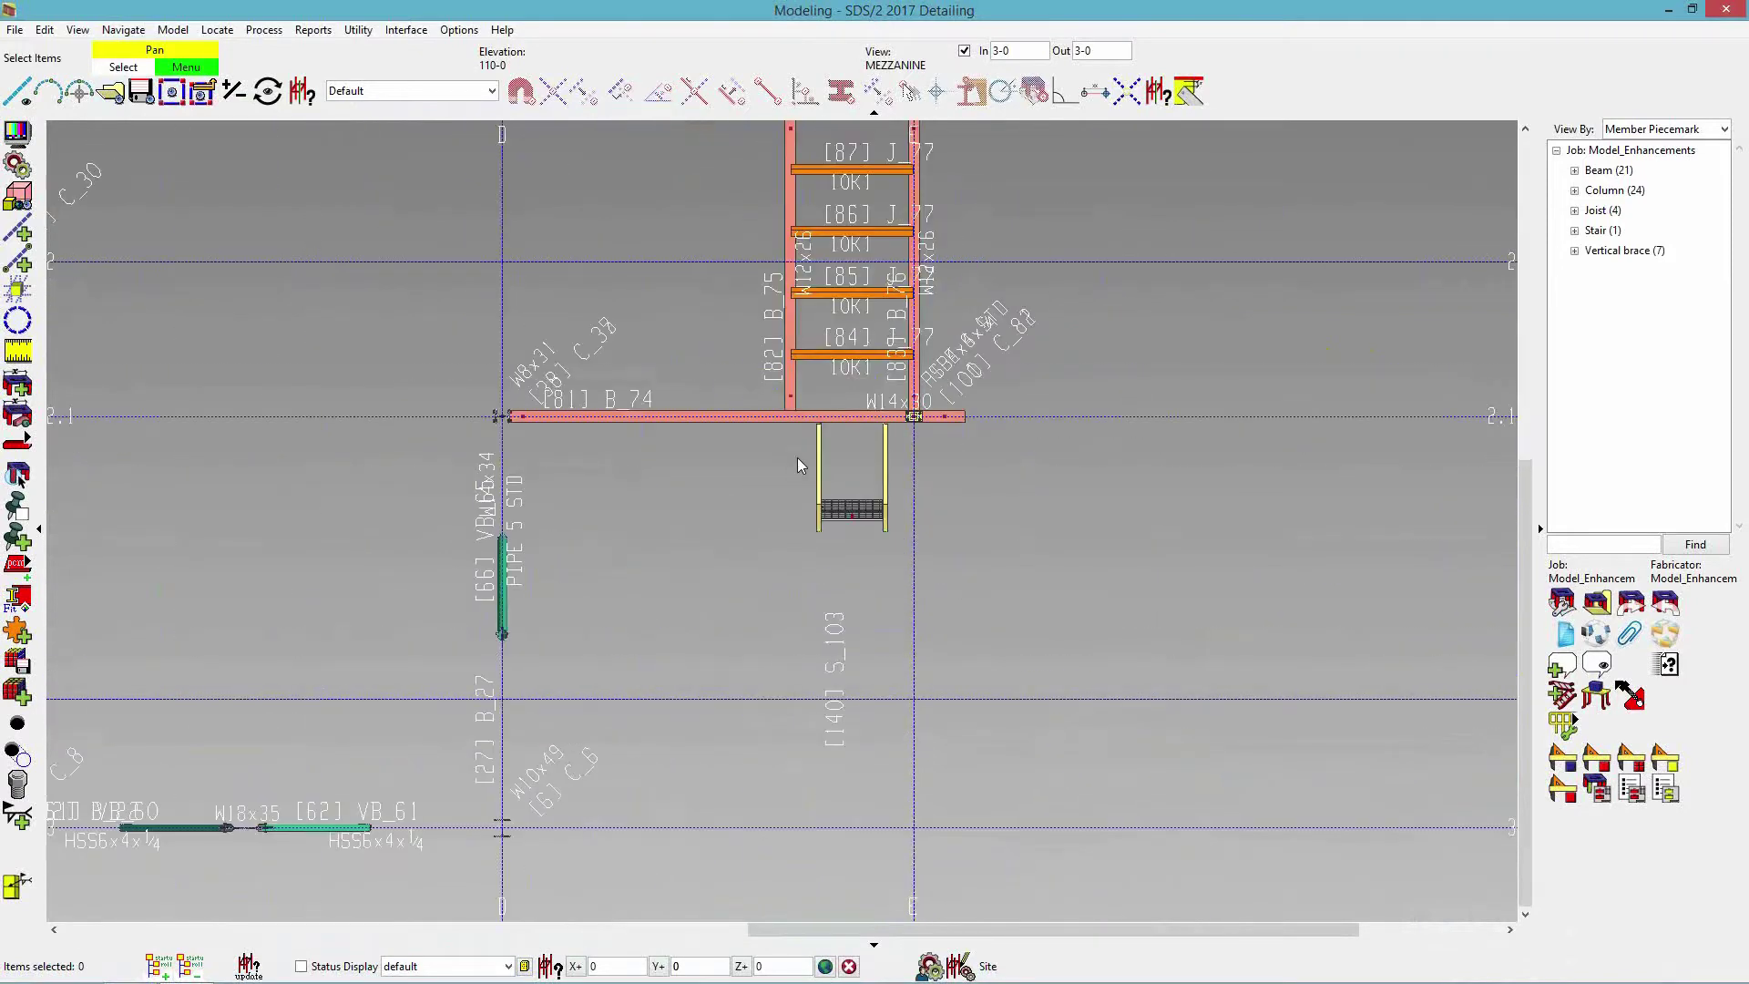
scroll(822, 526, "up", 2)
left_click(964, 51)
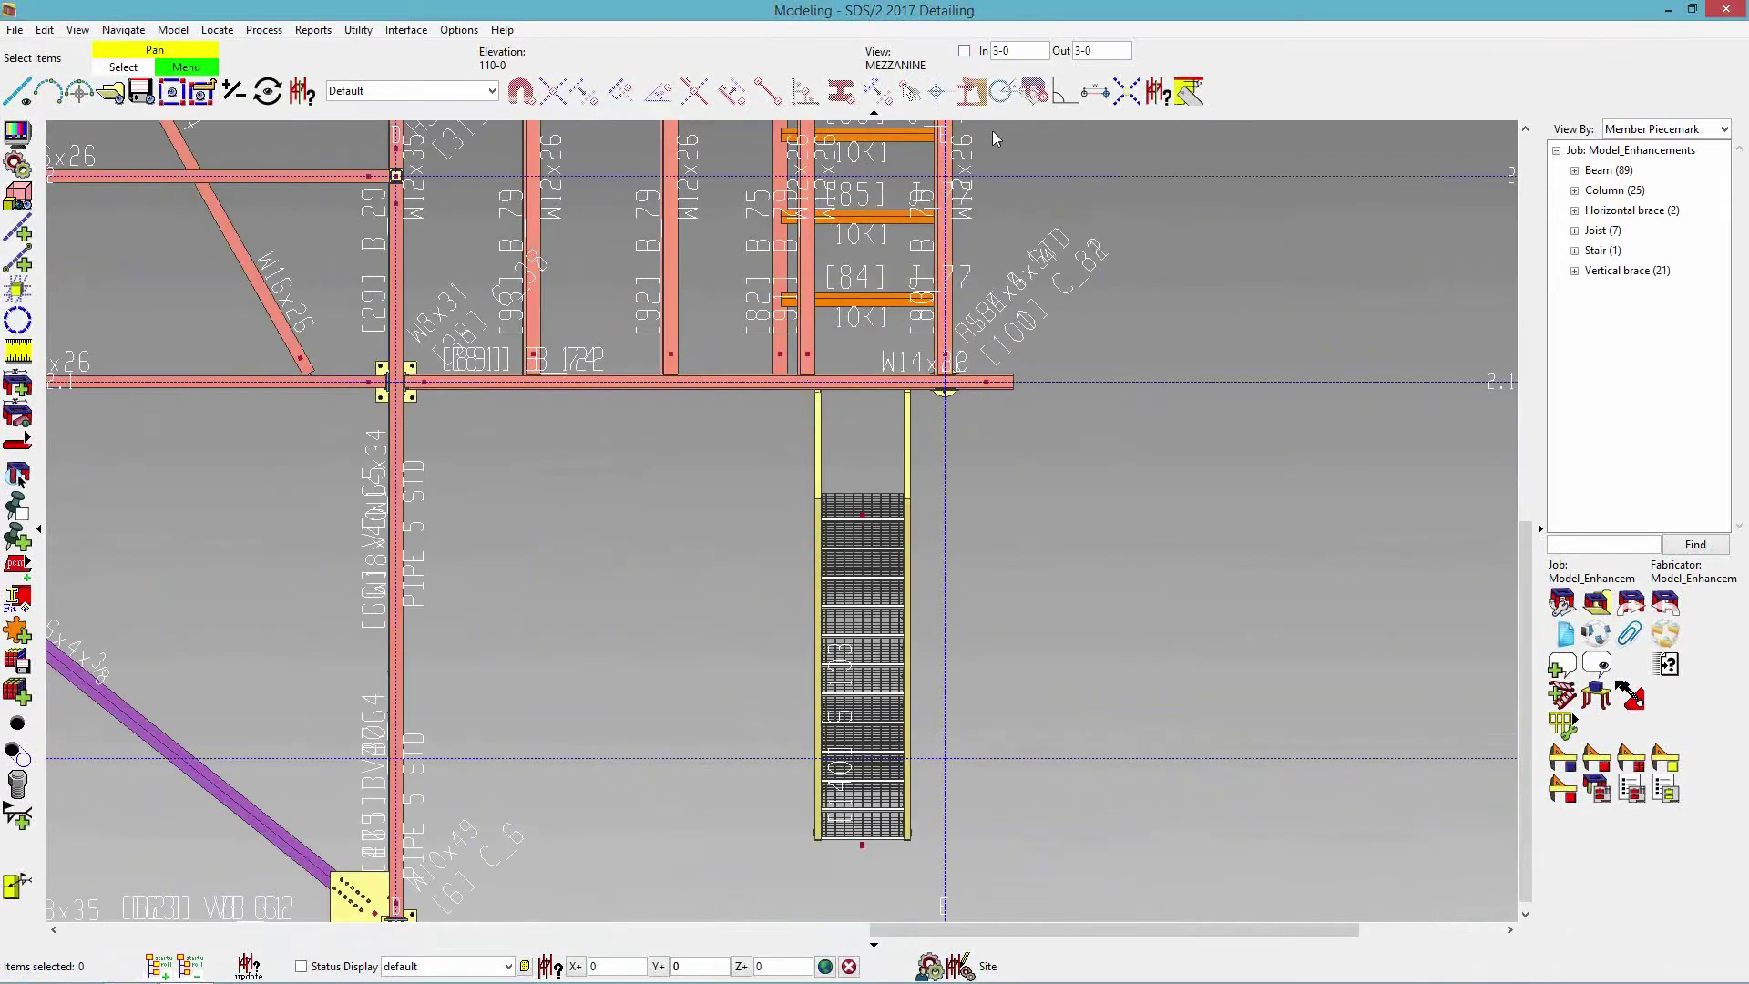
left_click(964, 50)
Copy the stair to the clipboard, using the grid intersection on line E below line 2.1 as the reference point.
left_click(910, 497)
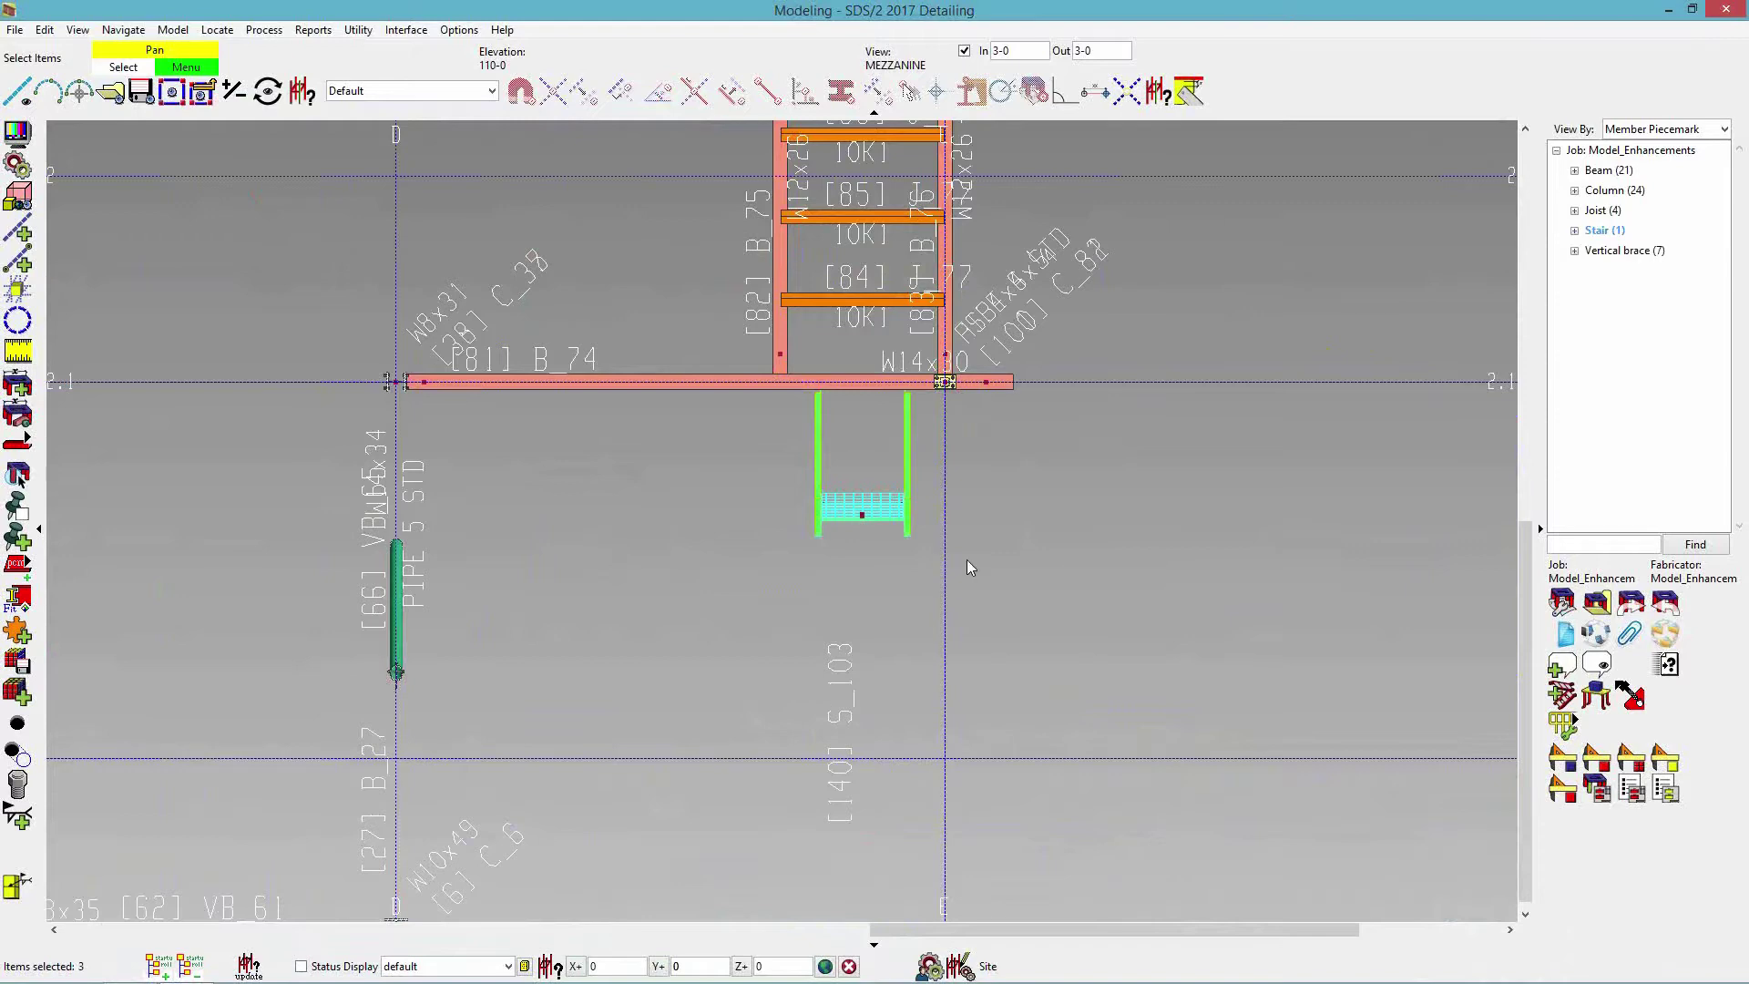
right_click(1027, 456)
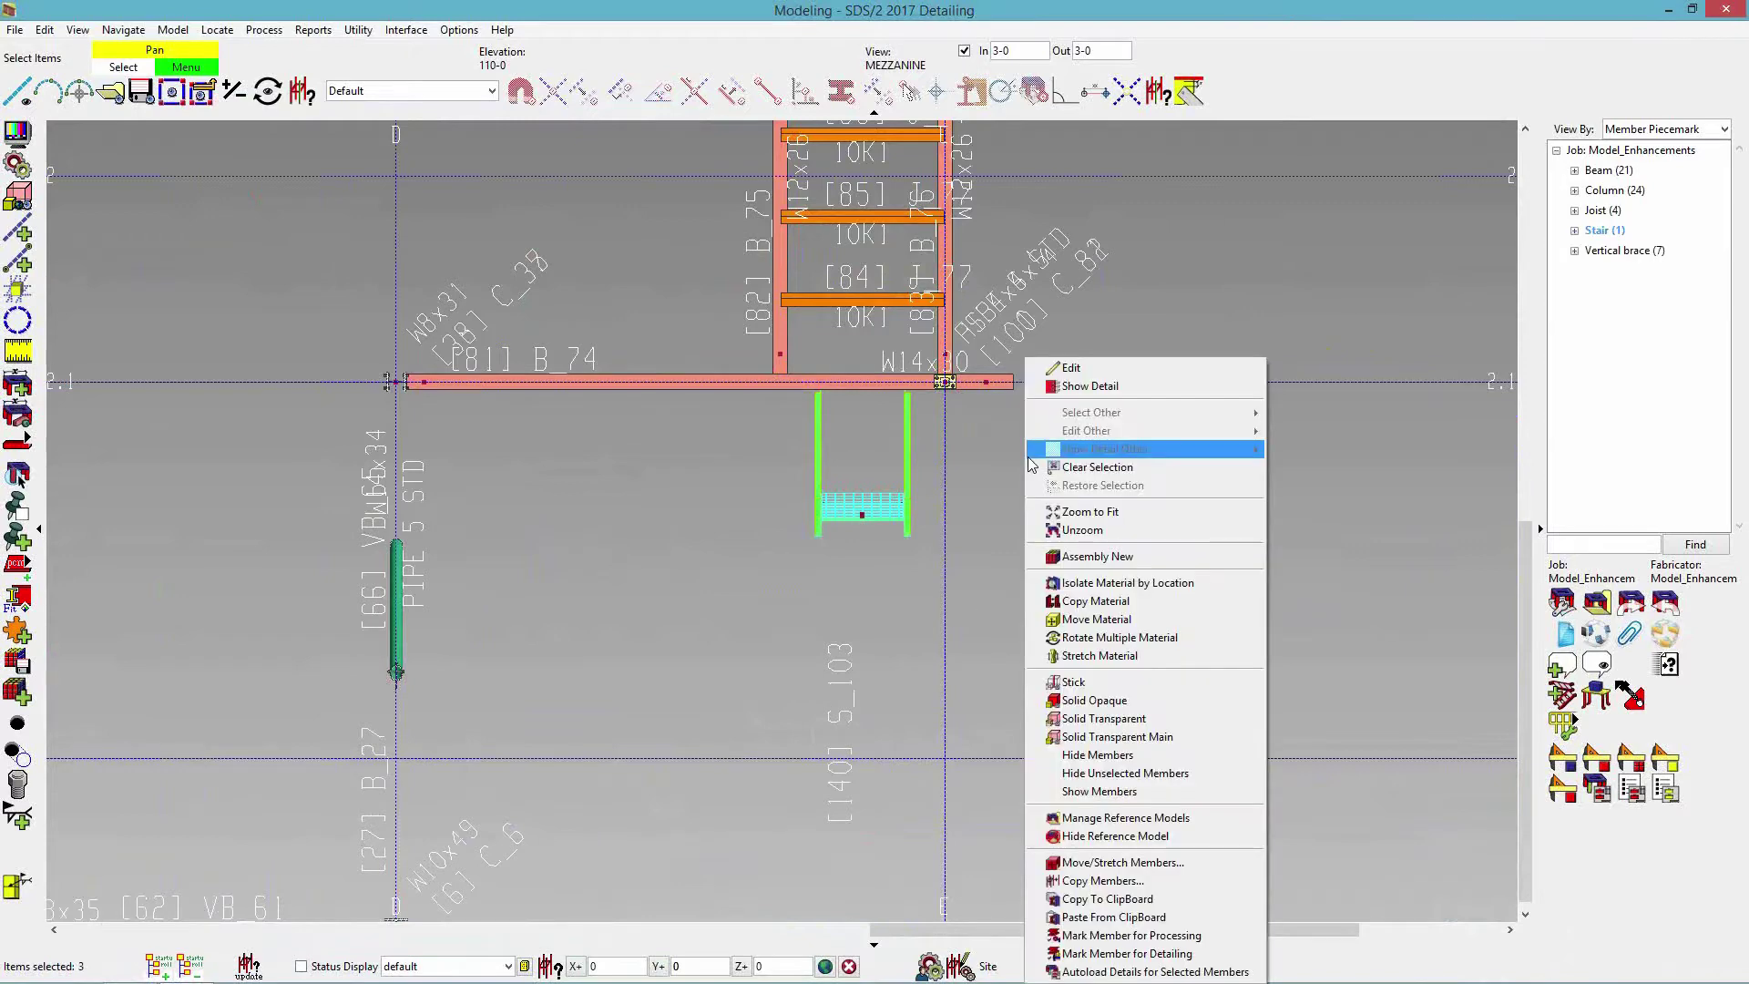
left_click(1153, 899)
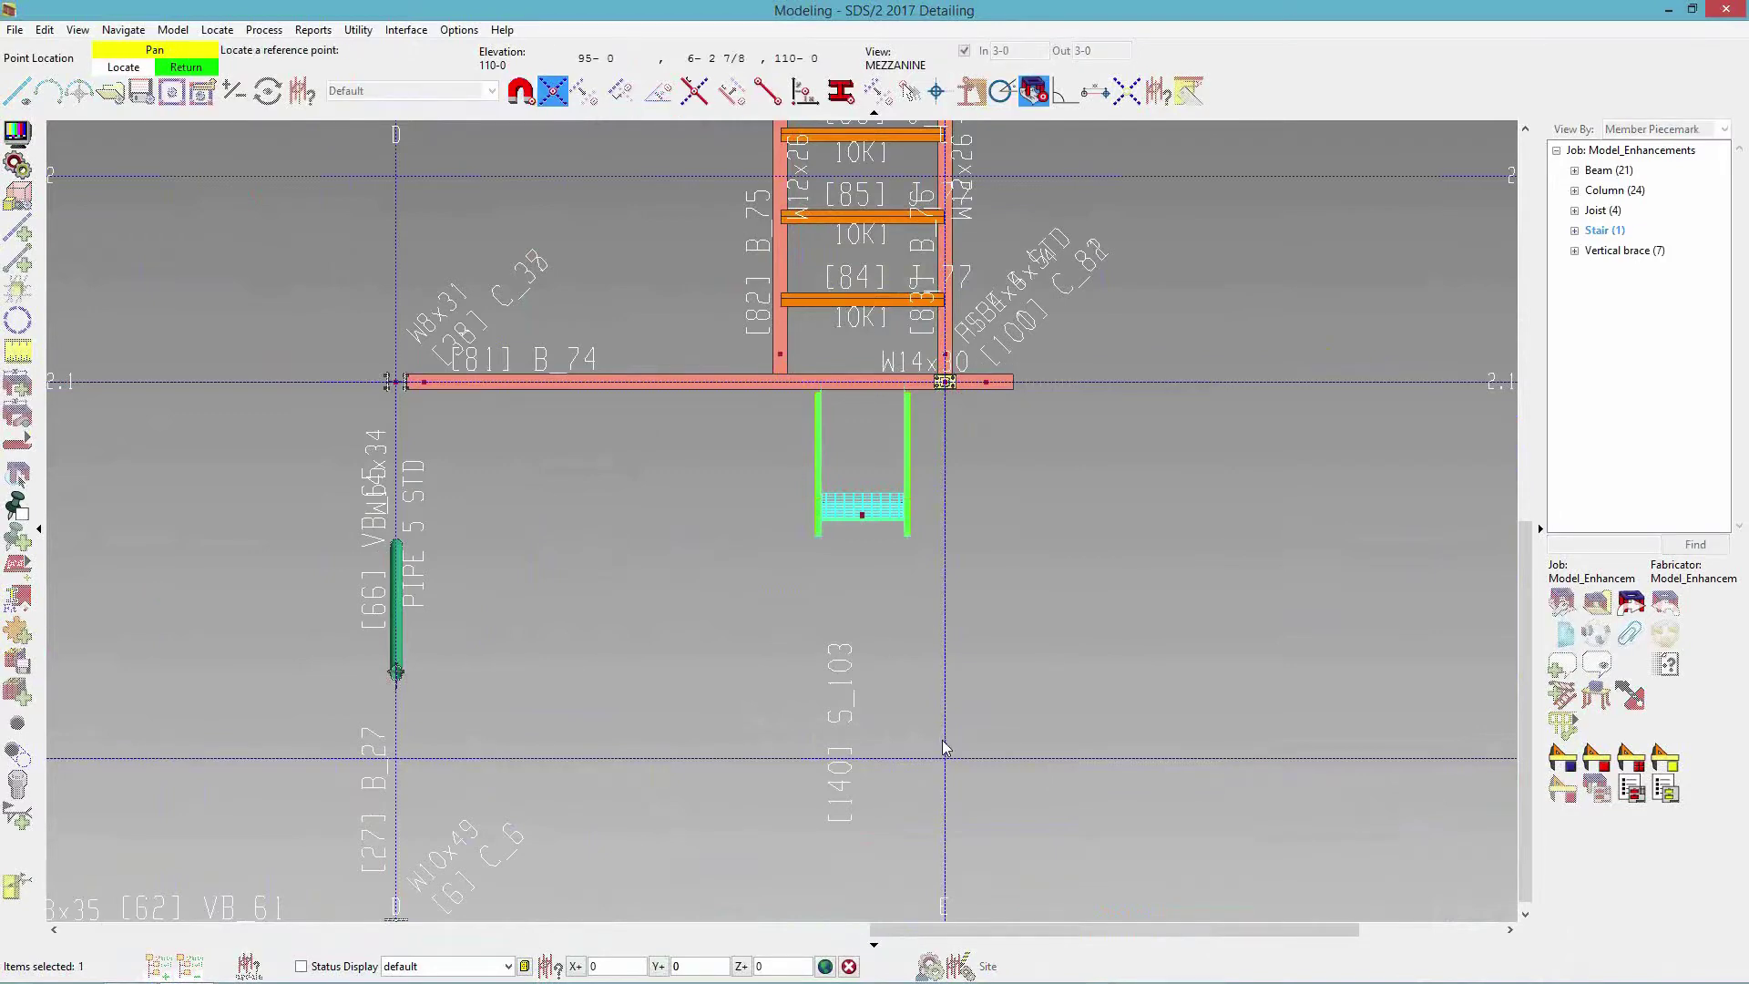
left_click(996, 709)
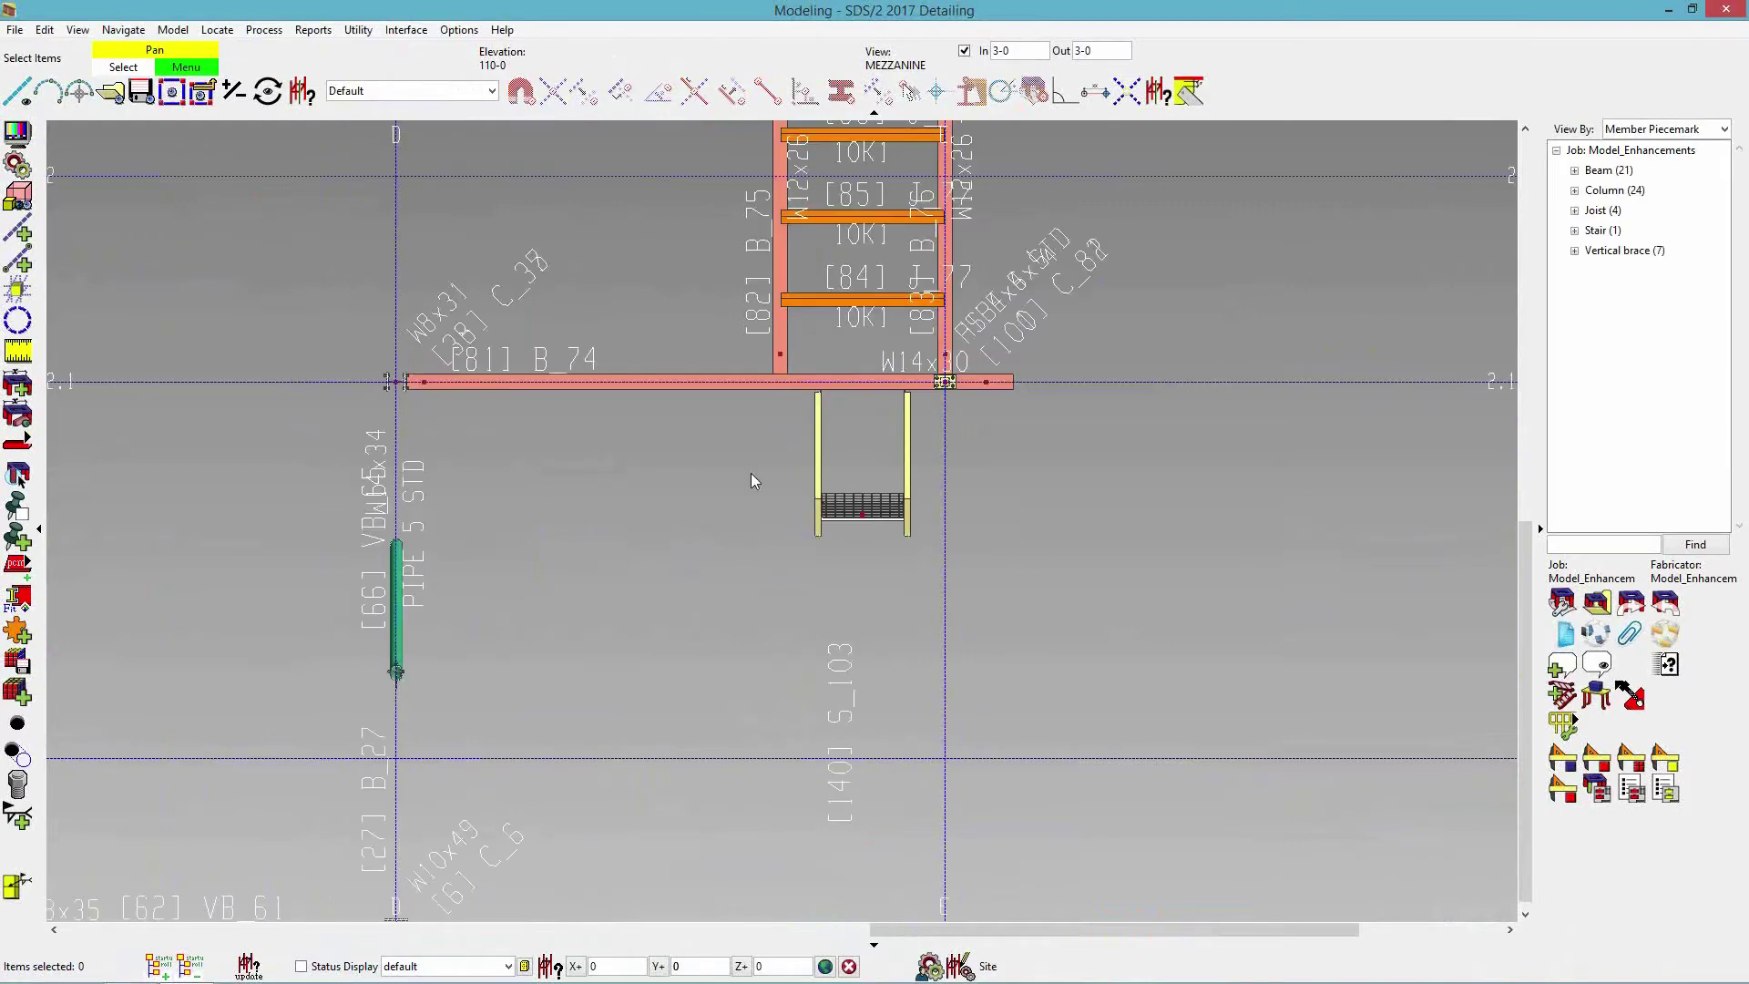
Locate the alternative Copy to Clipboard command among the member commands for the selected stair.
left_click(856, 506)
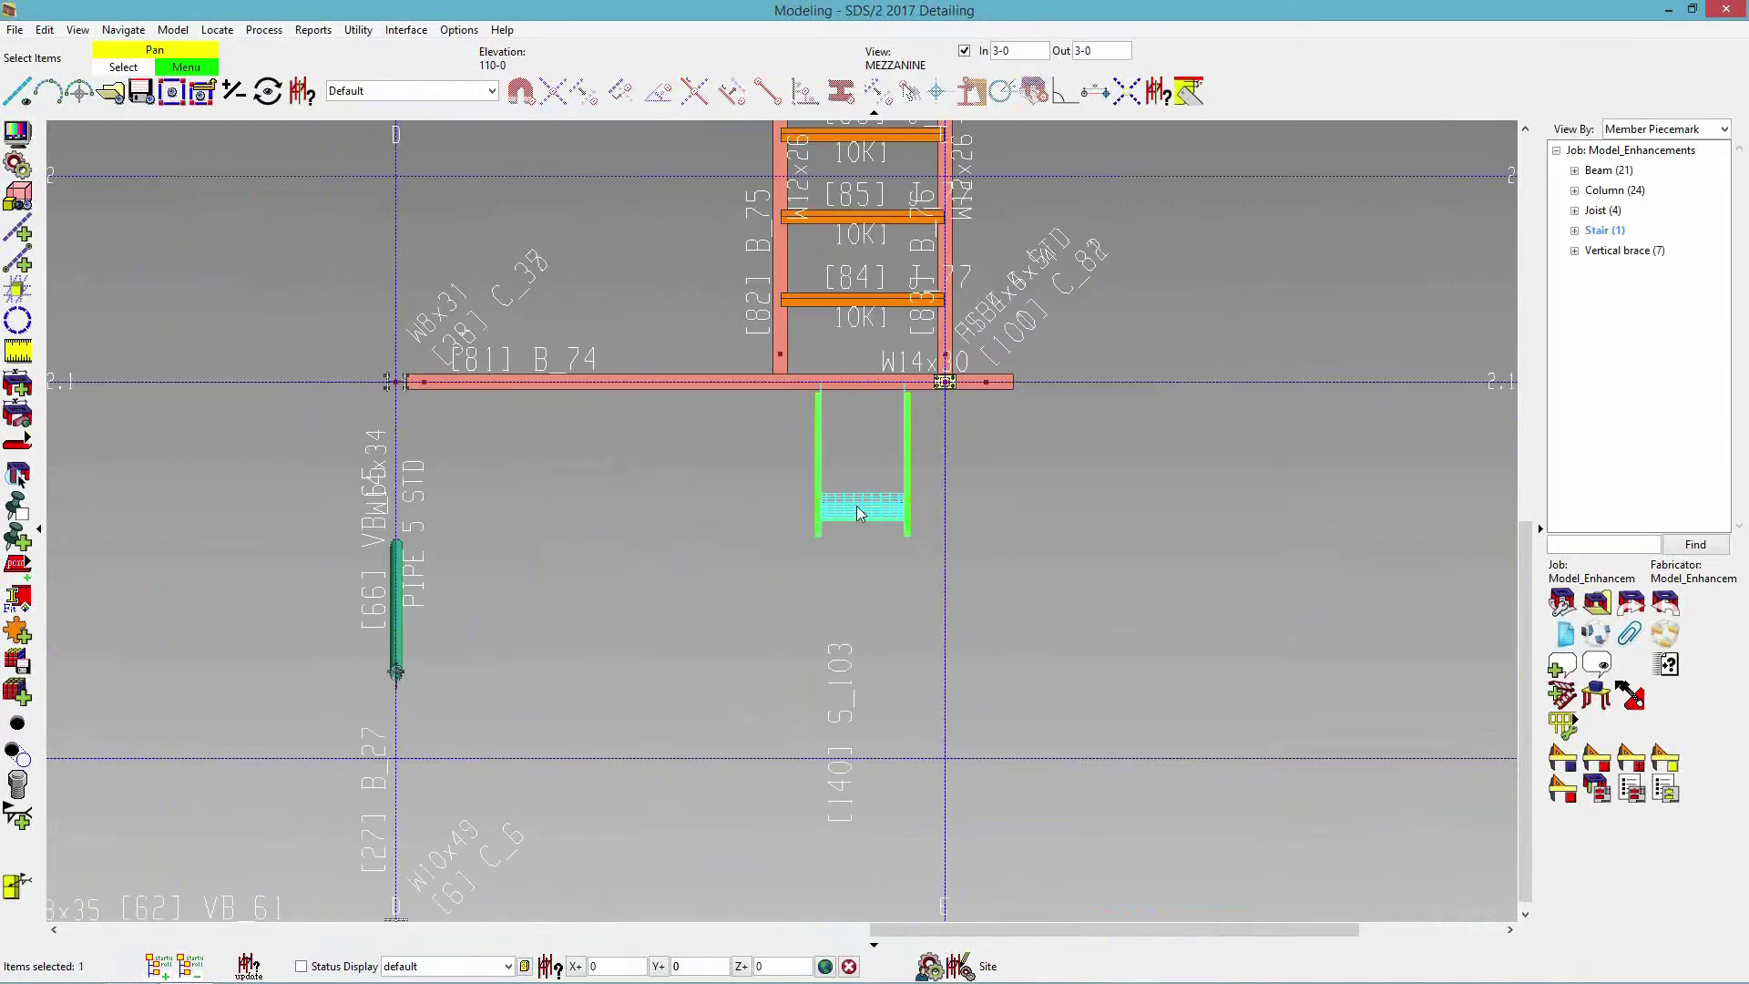
left_click(172, 31)
mouse_move(226, 147)
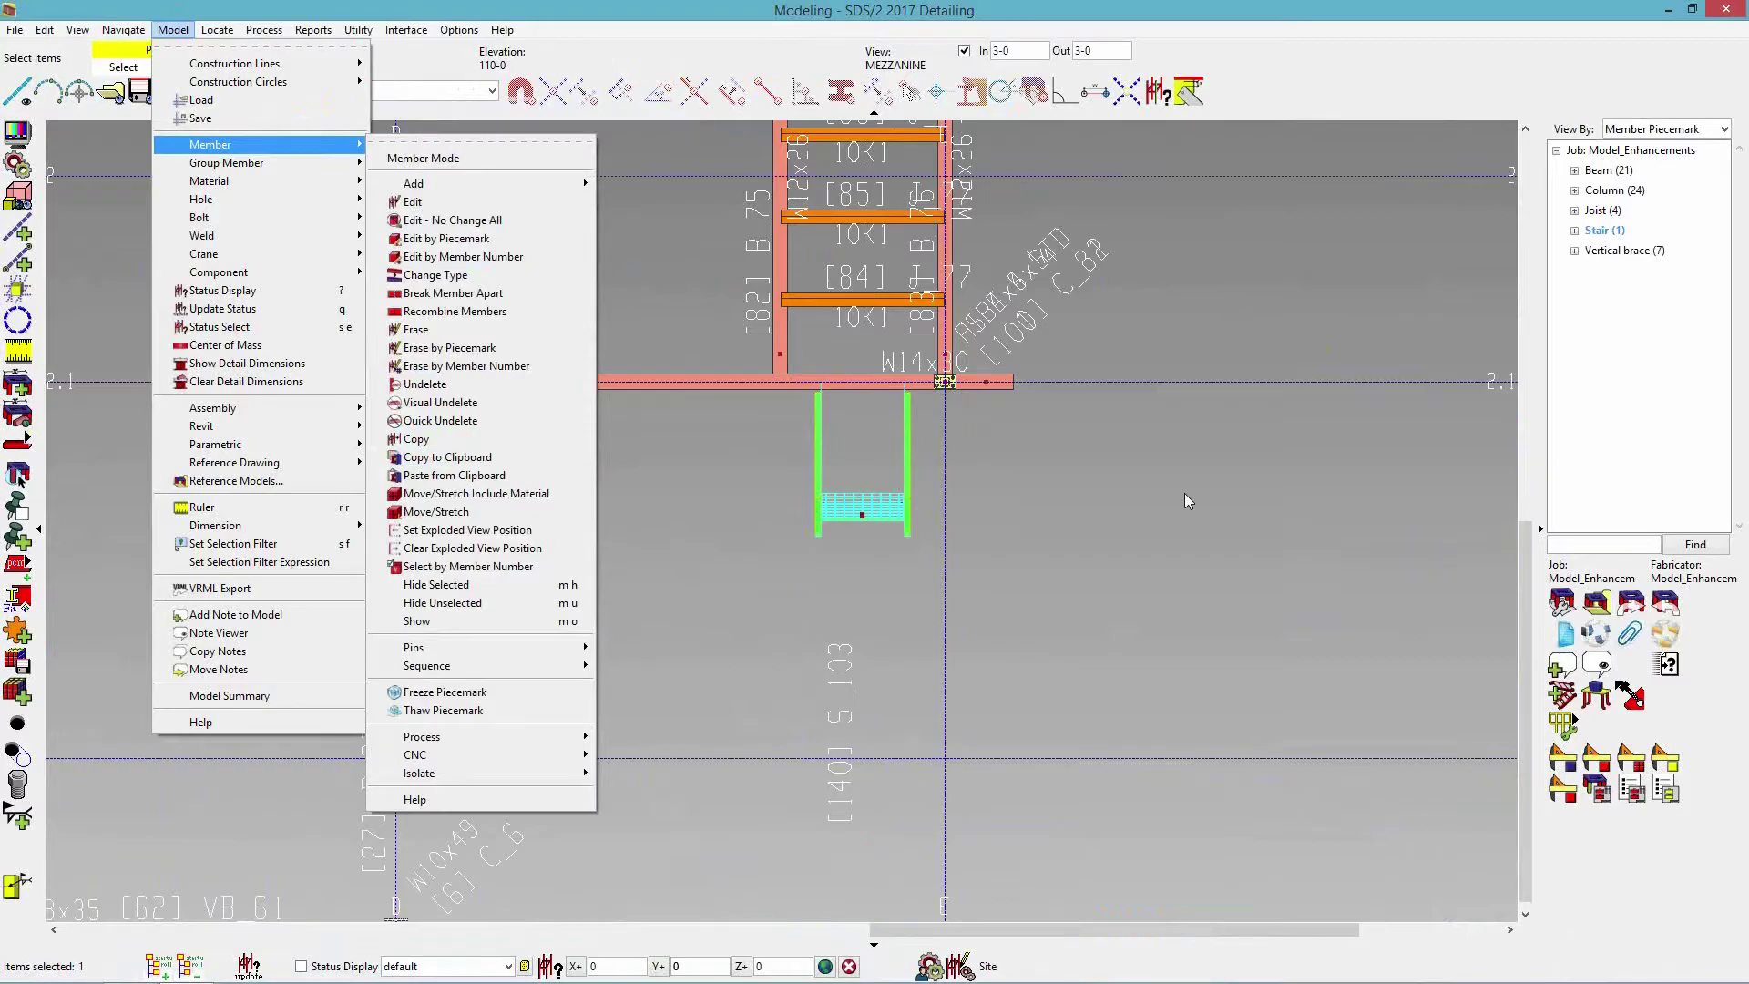
left_click(446, 458)
Switch the project to job Basic_training_1 and open its Mezz erection view at the mezzanine framing where the stair belongs.
left_click(1664, 11)
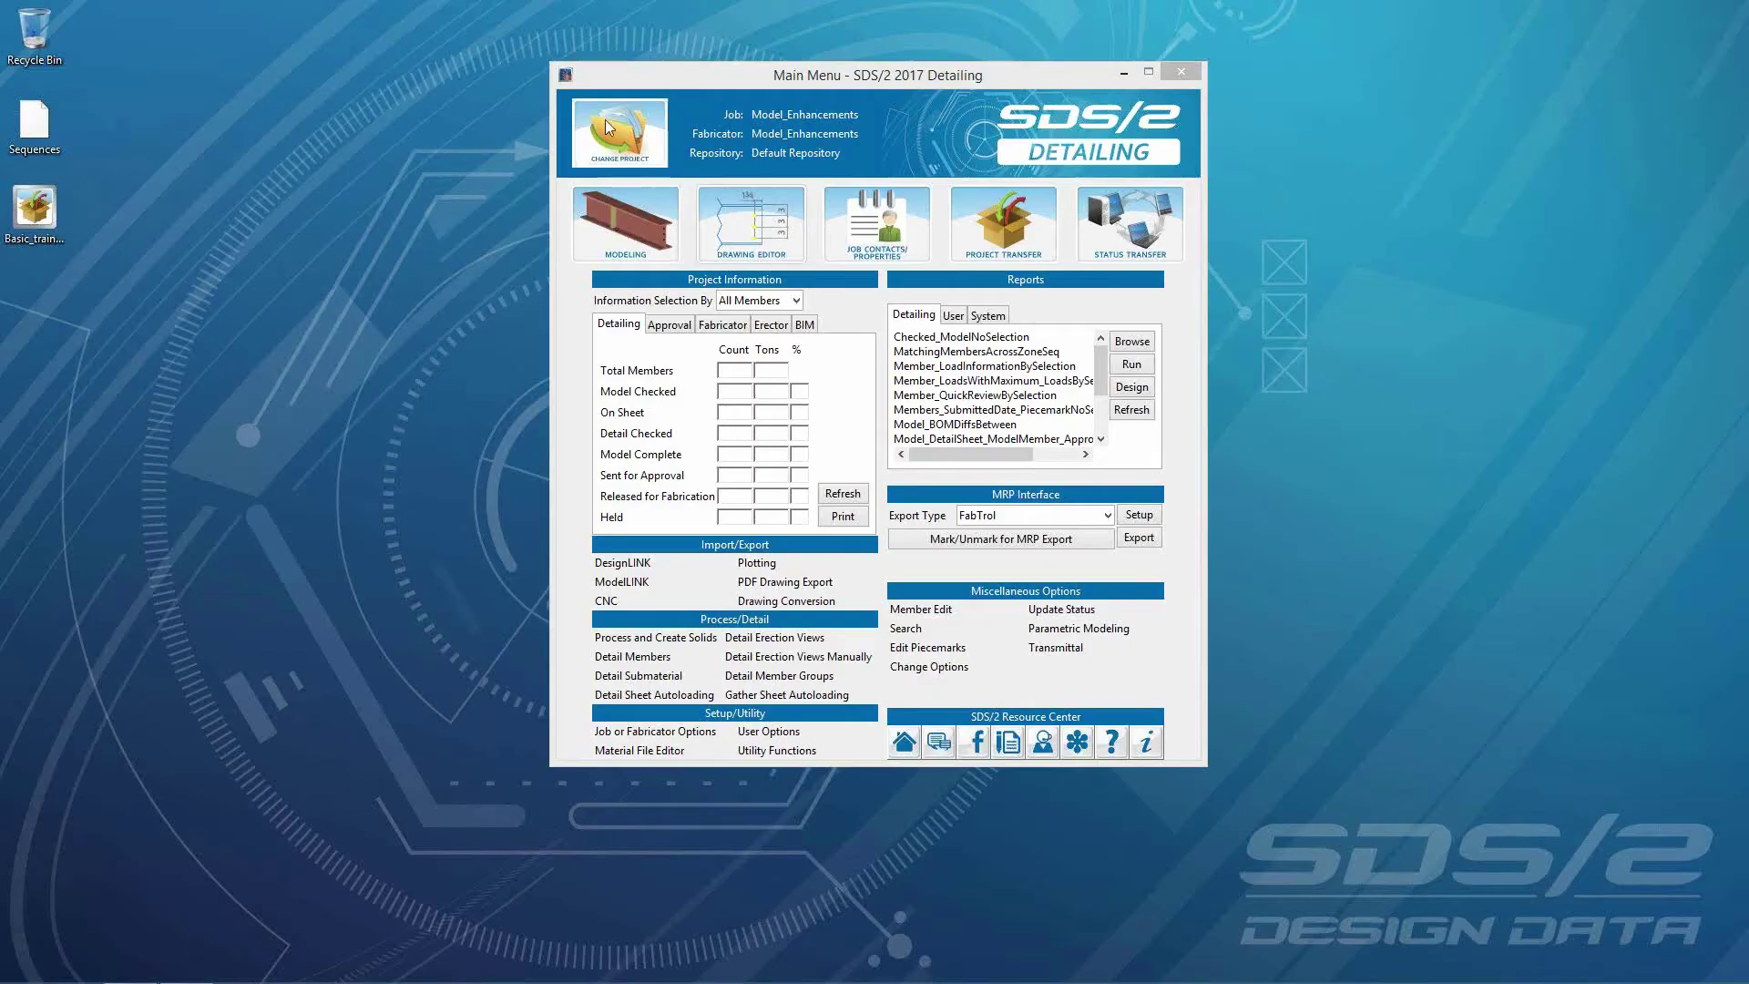
left_click(610, 104)
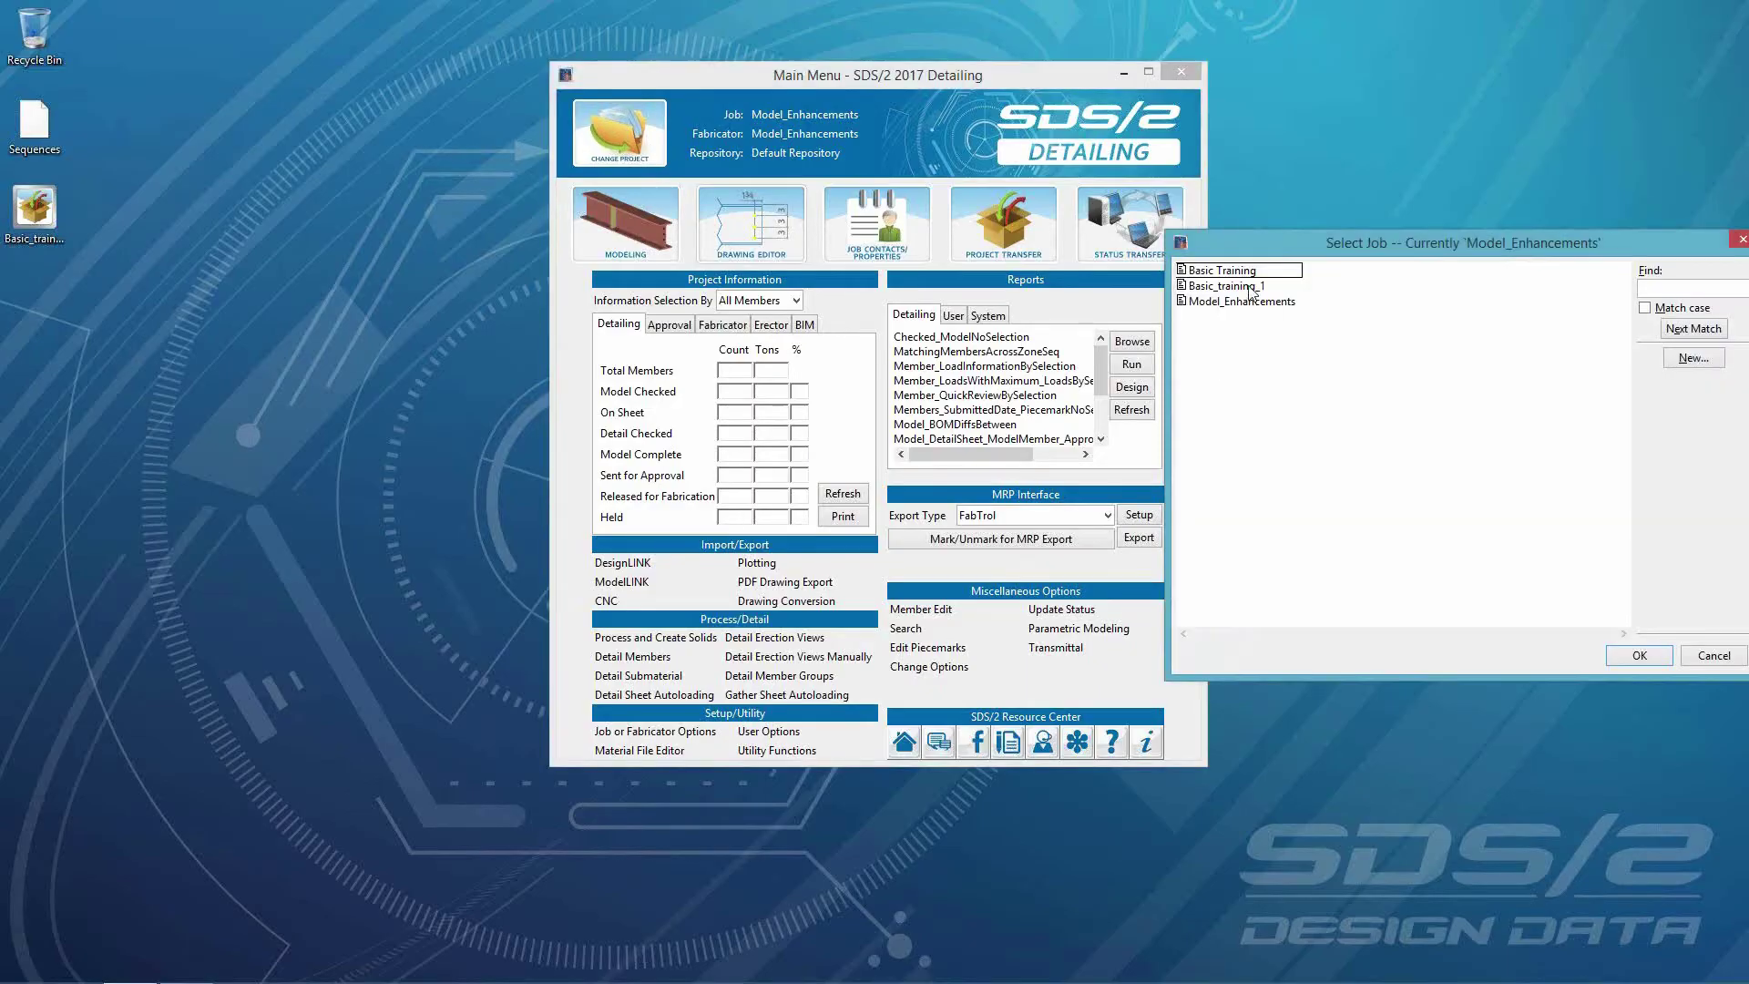
double_click(1239, 286)
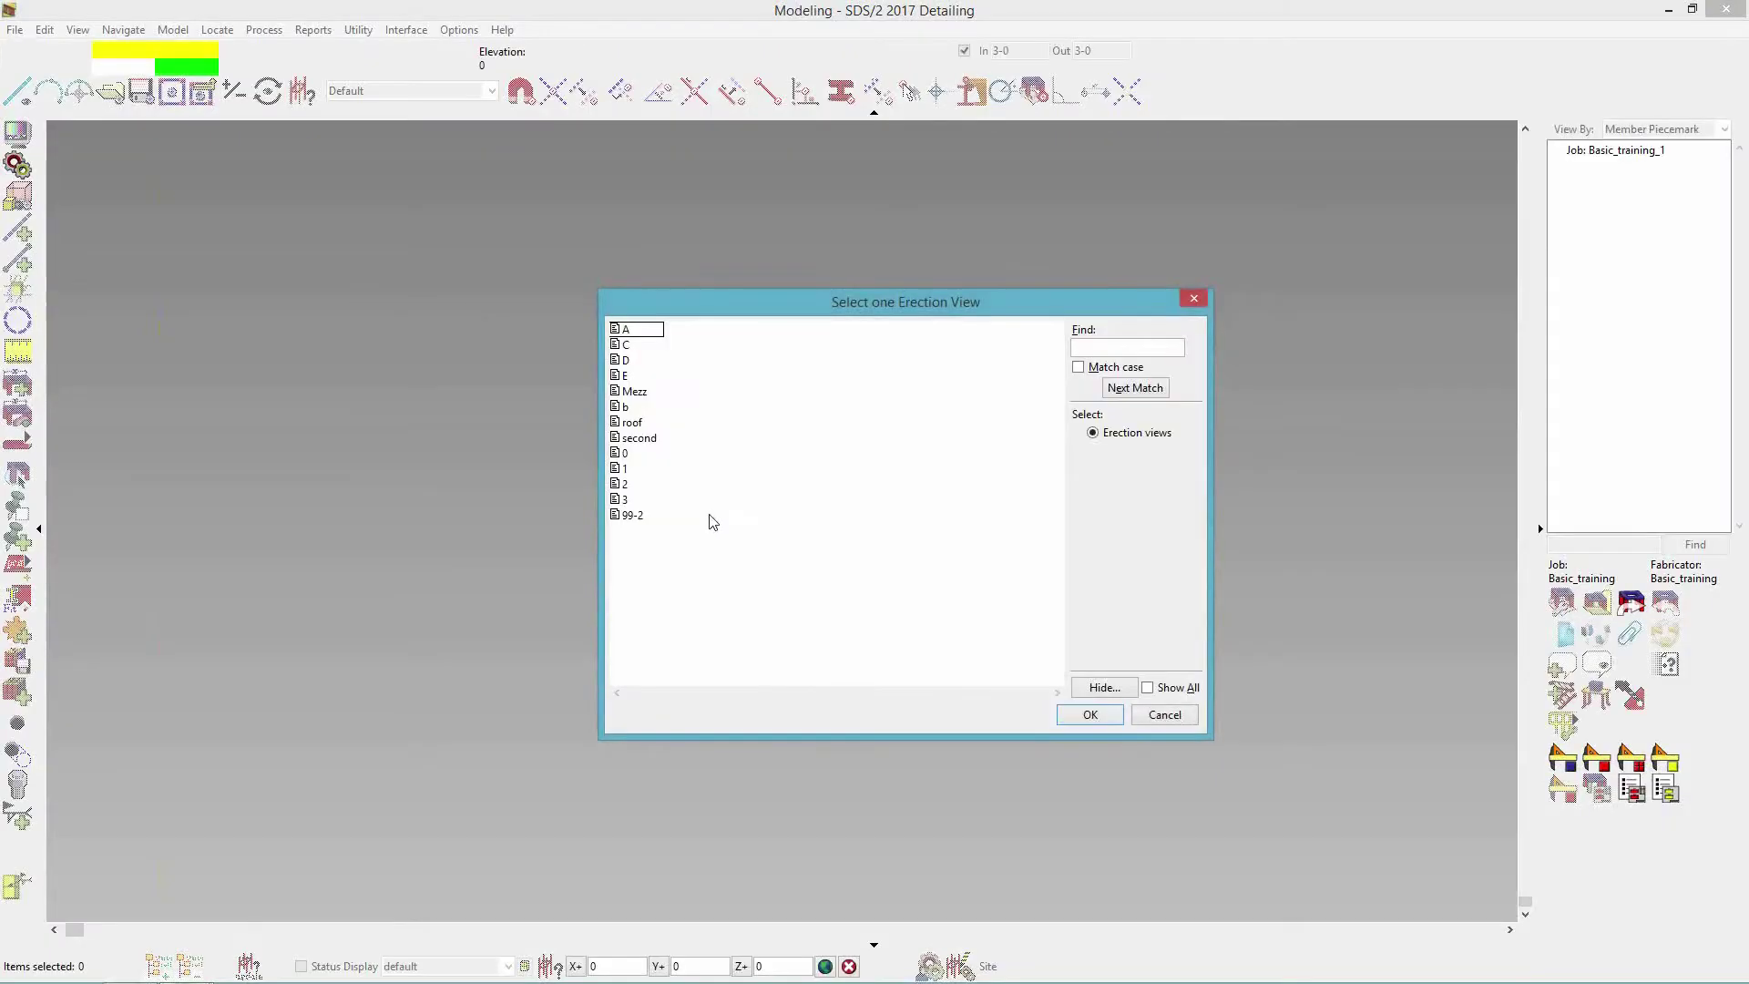
double_click(633, 390)
middle_click_drag(1135, 697, 715, 579)
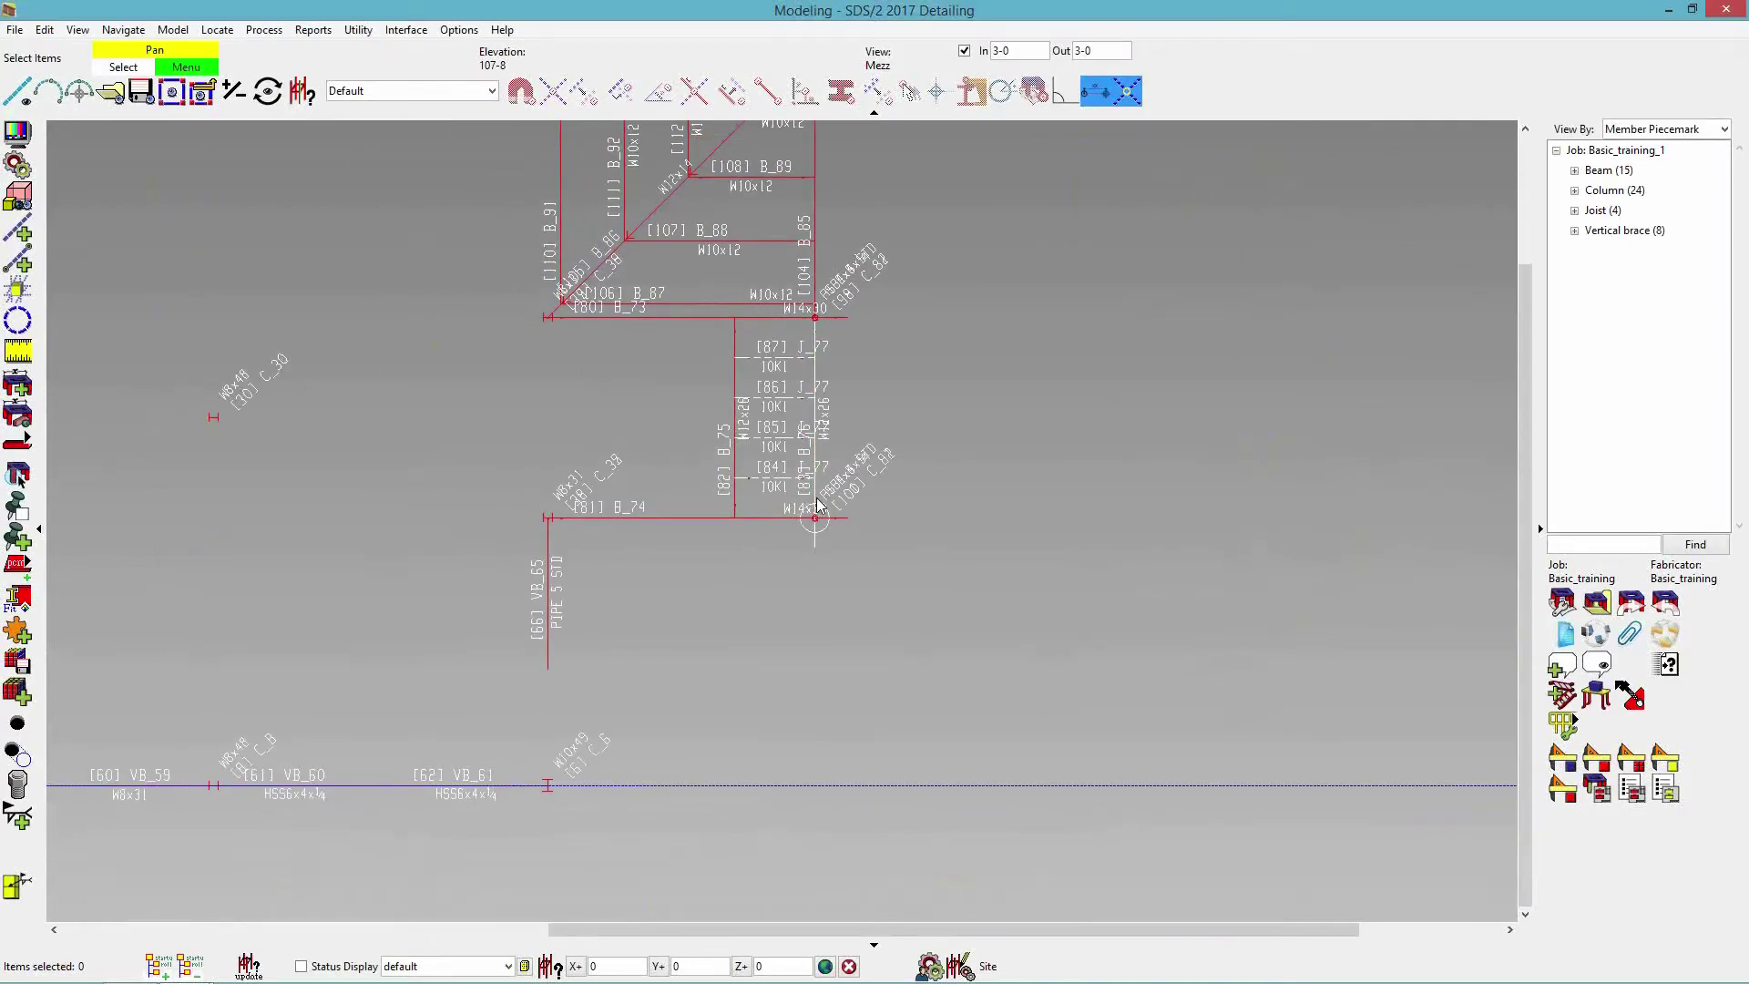
right_click(743, 599)
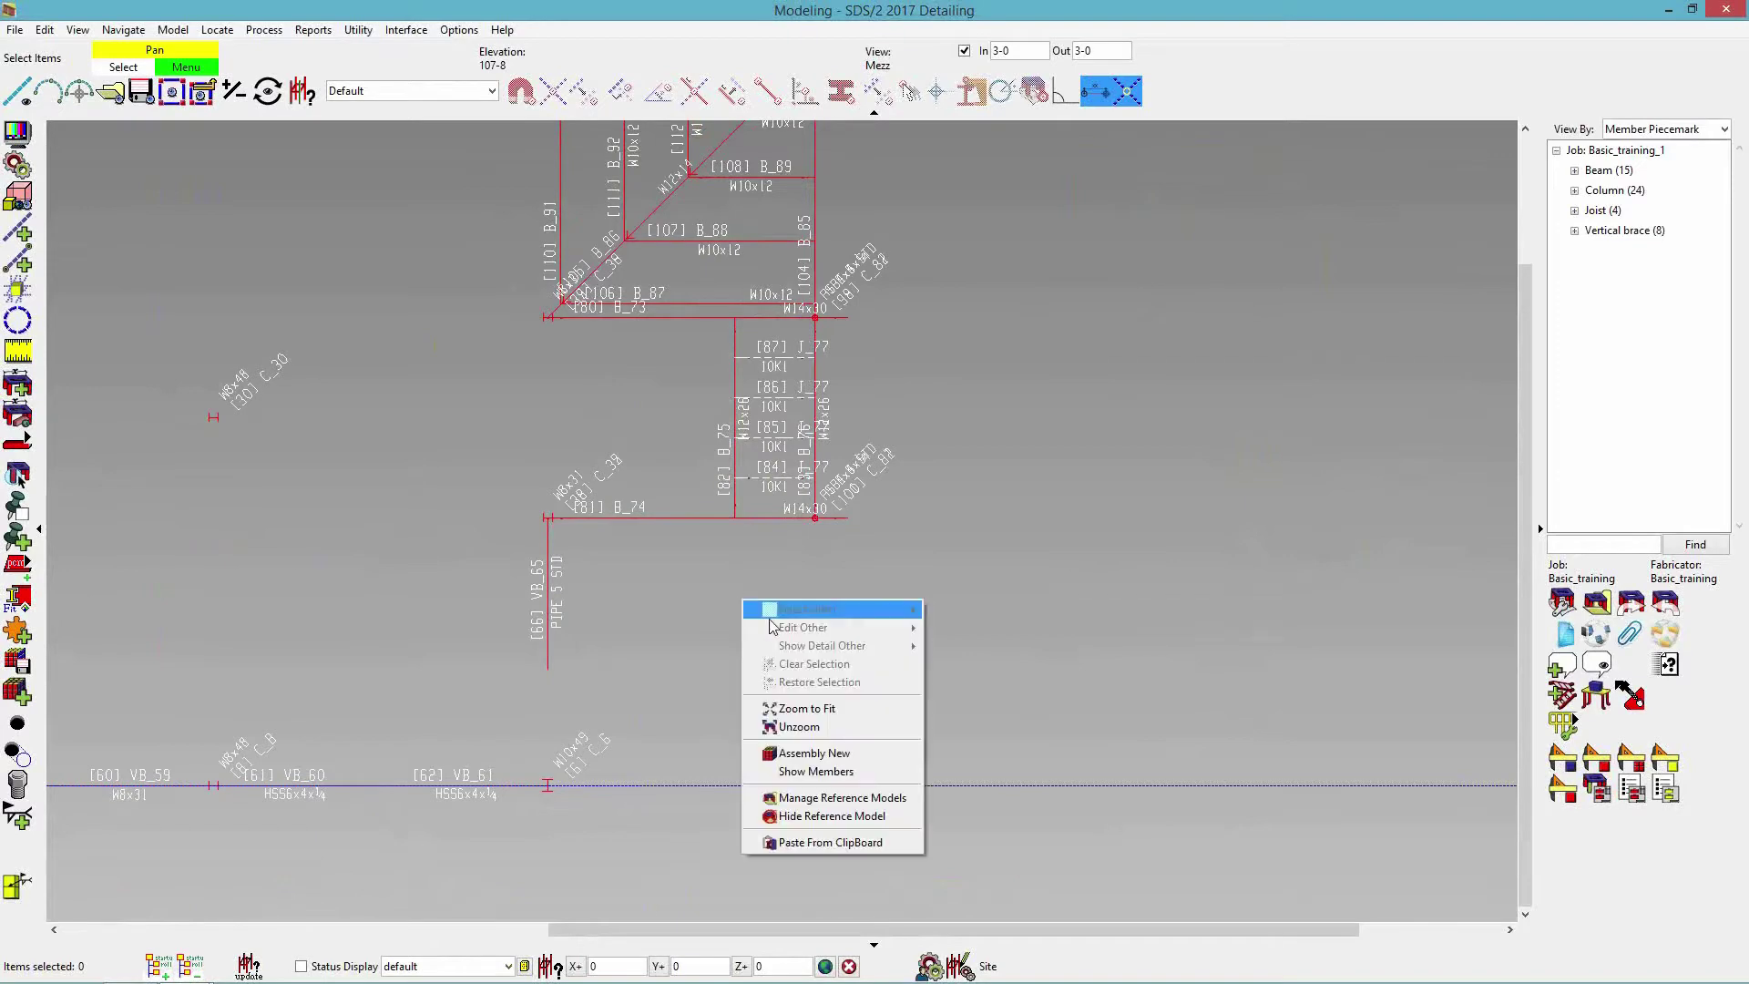
left_click(828, 842)
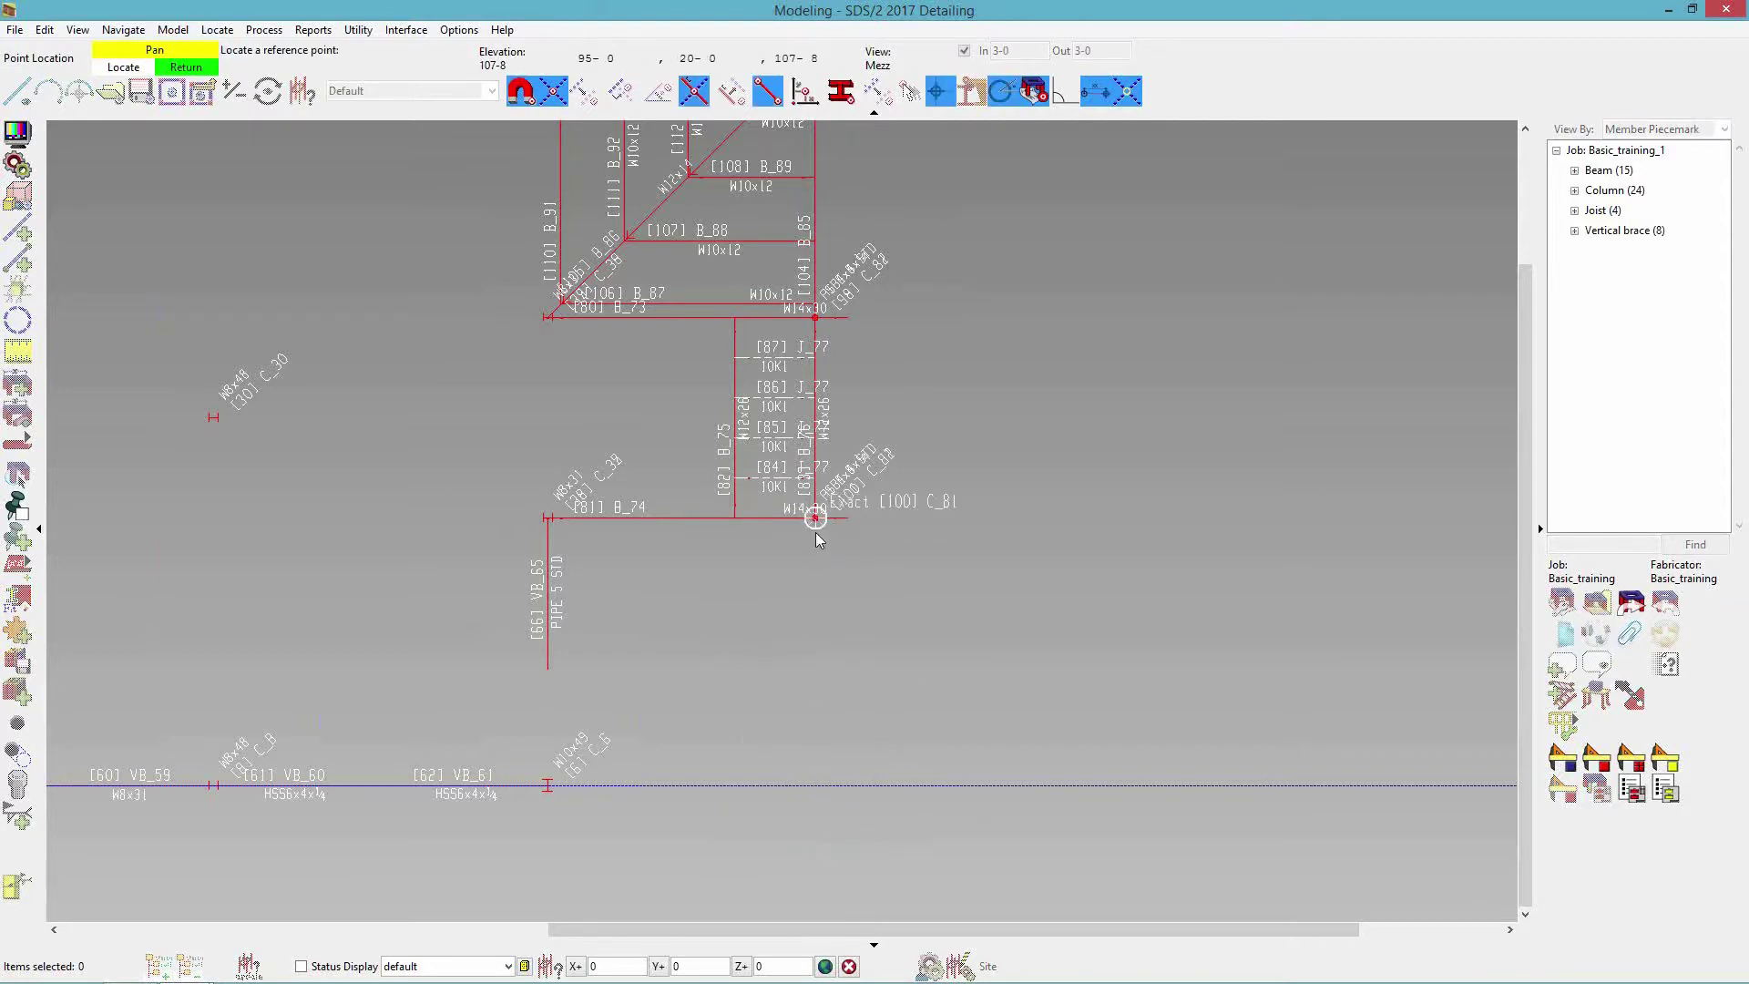
right_click(623, 574)
Add a vertical construction line through the pipe column at the outer end of beam B_74.
left_click(18, 227)
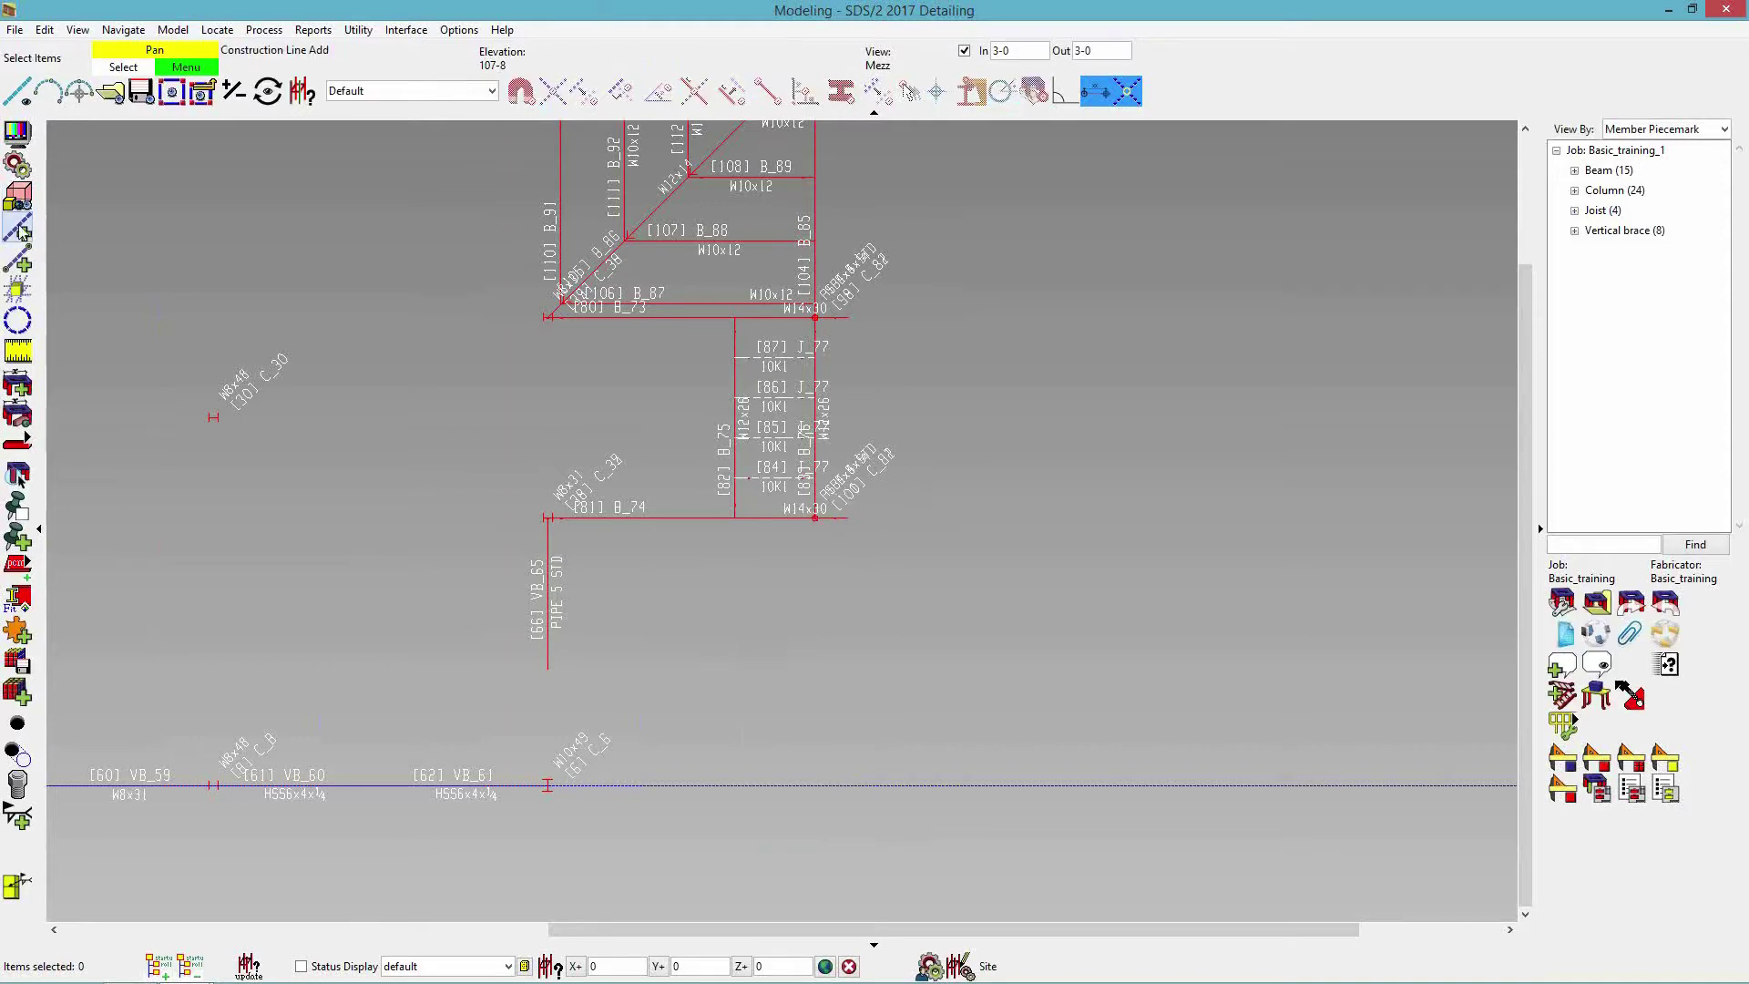
left_click(814, 519)
left_click(817, 623)
right_click(817, 623)
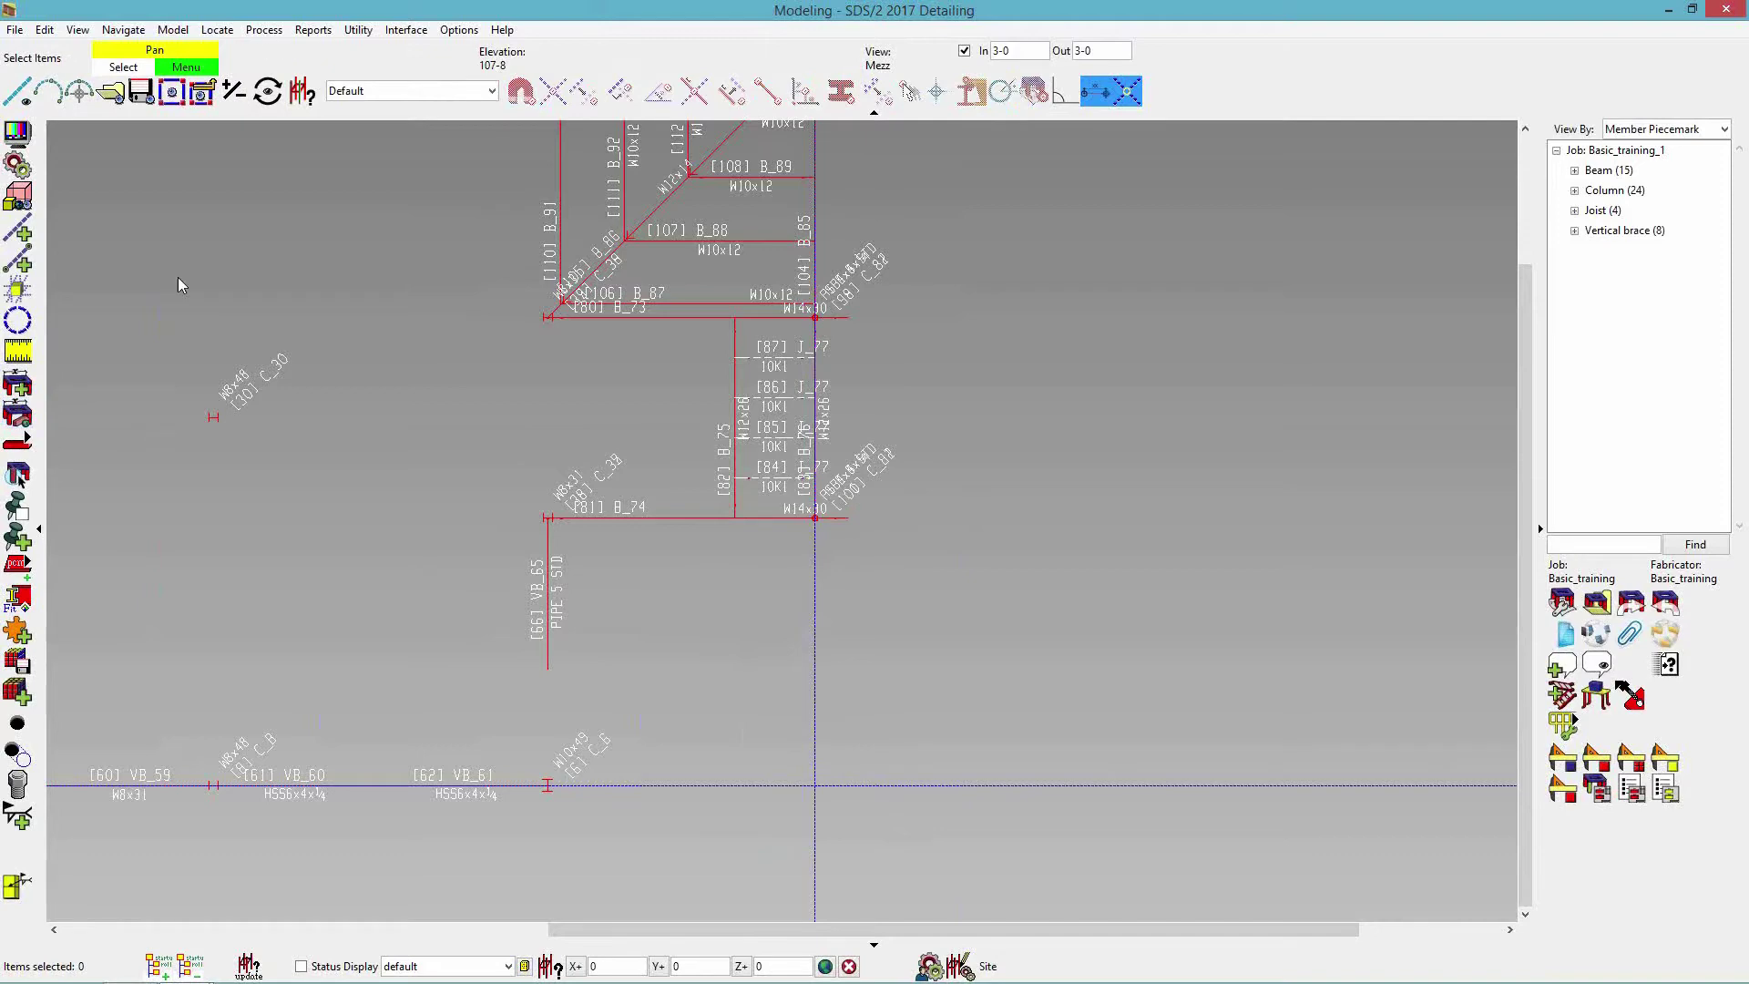
Paste the stair from the clipboard at the intersection of the two construction lines with 0 rotation on every axis.
right_click(321, 360)
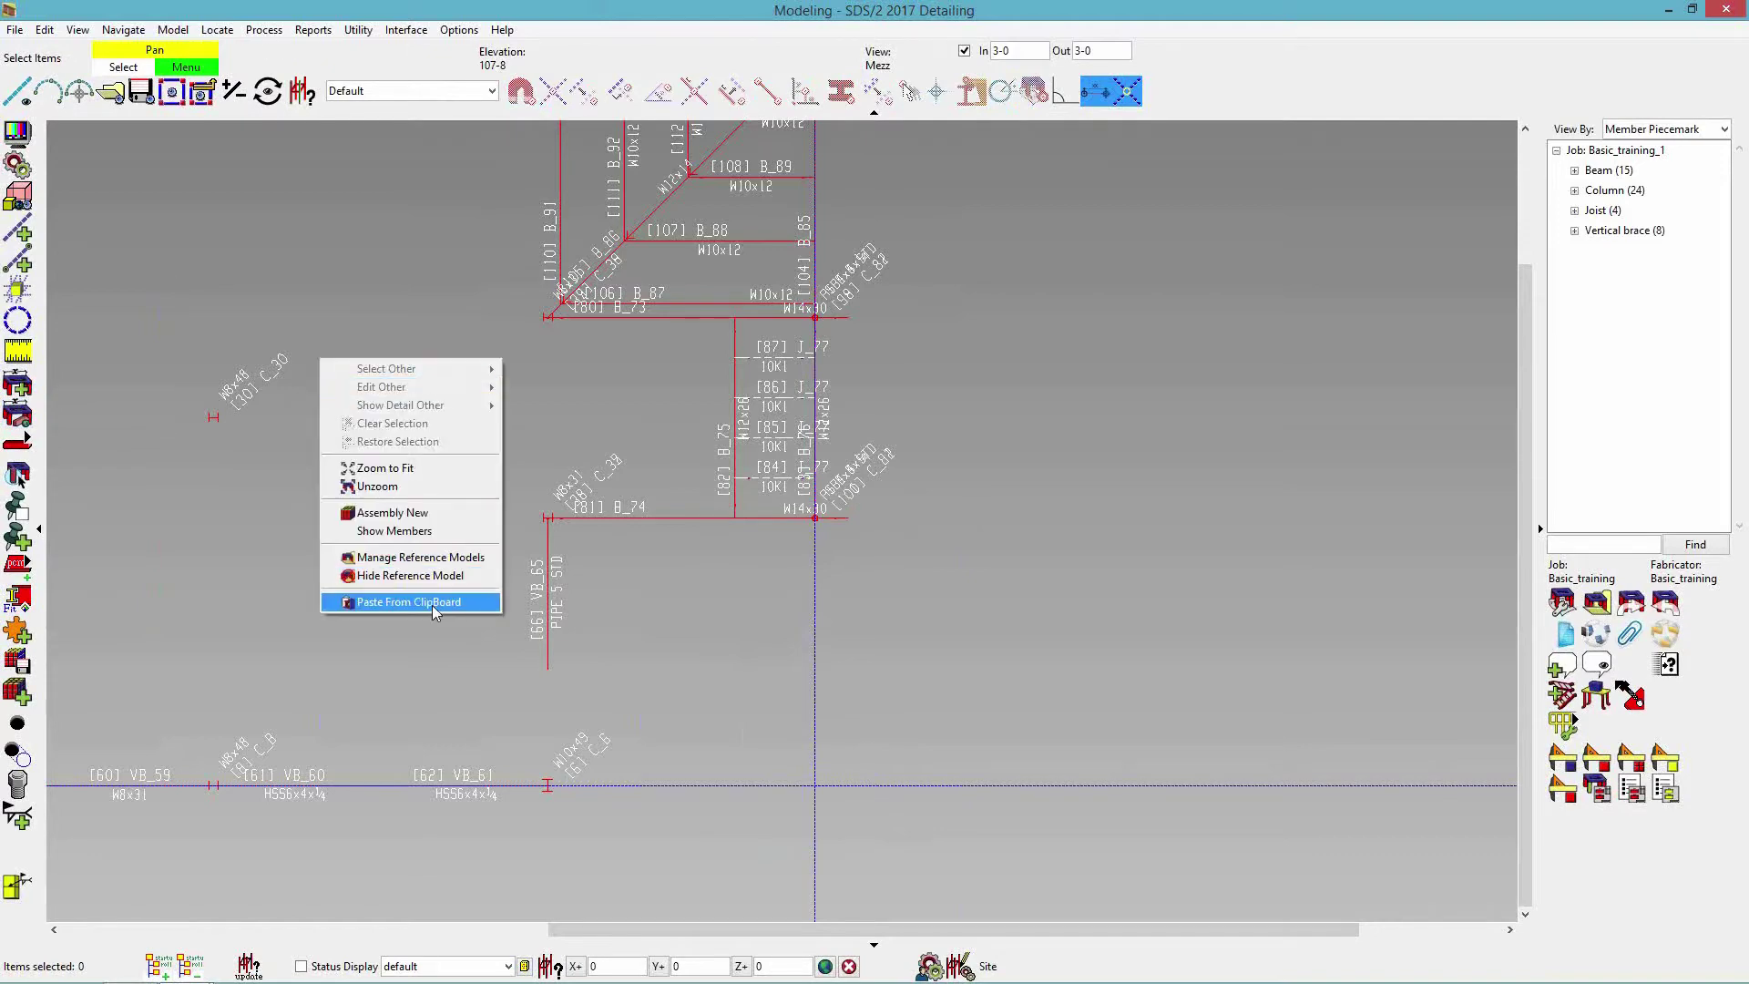
left_click(432, 603)
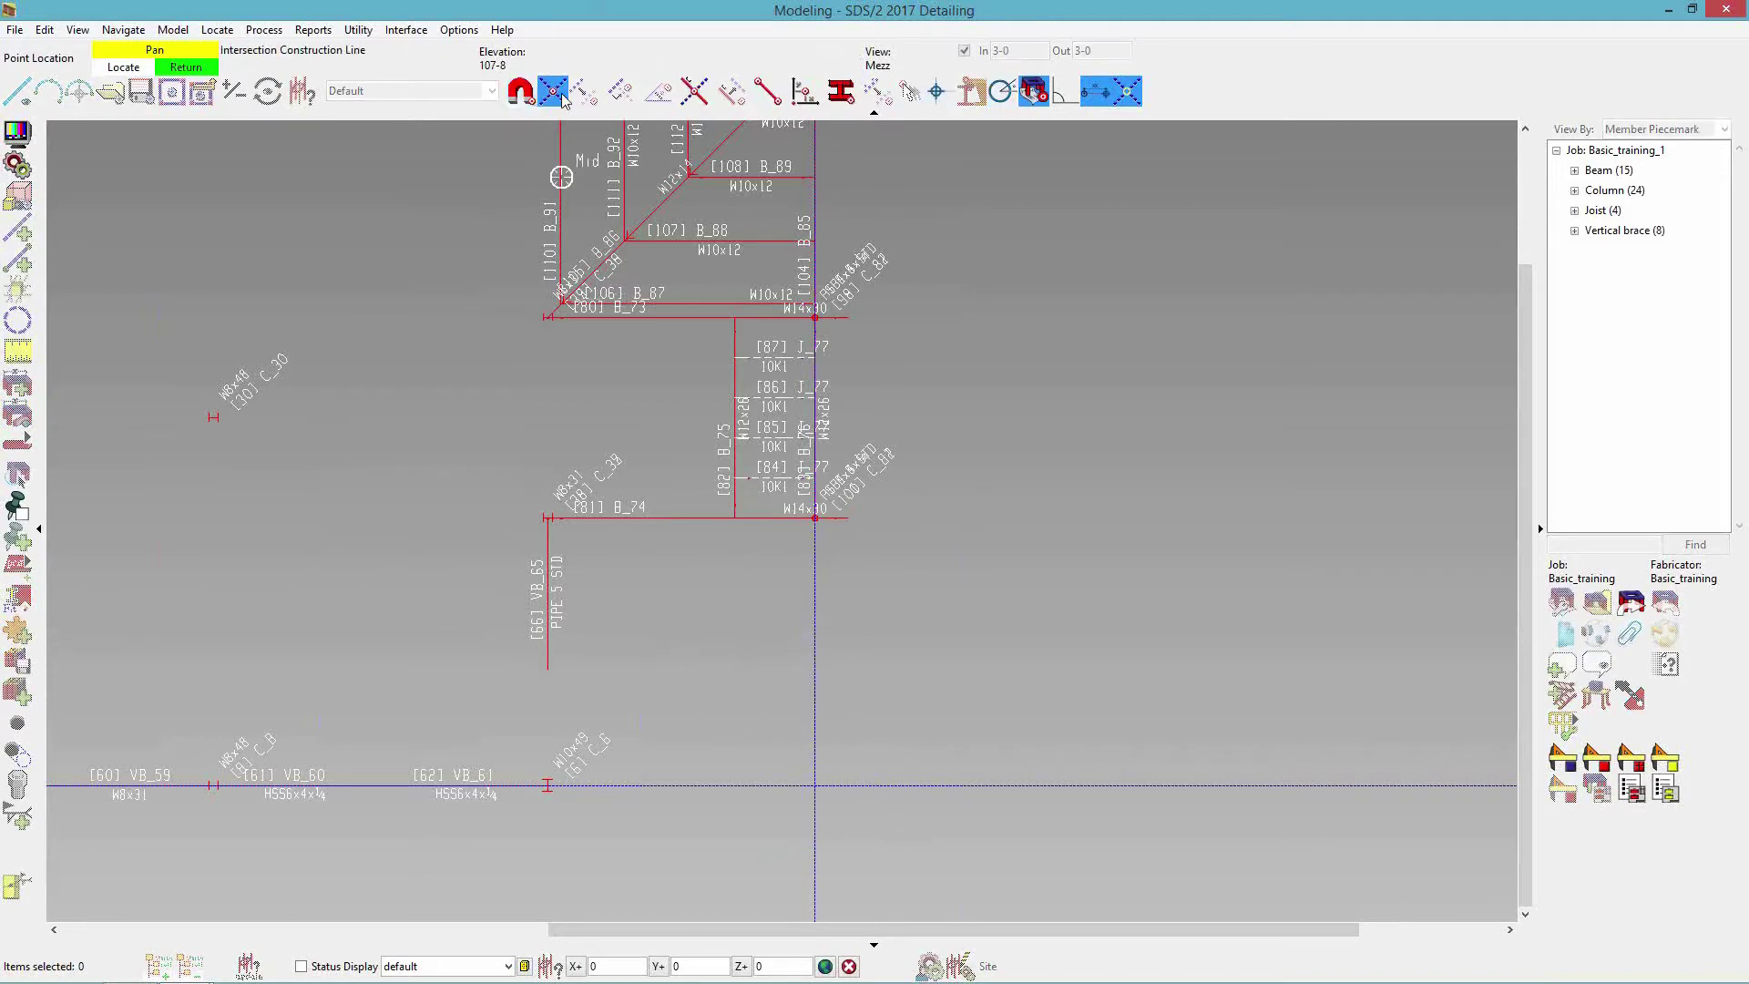
left_click(843, 760)
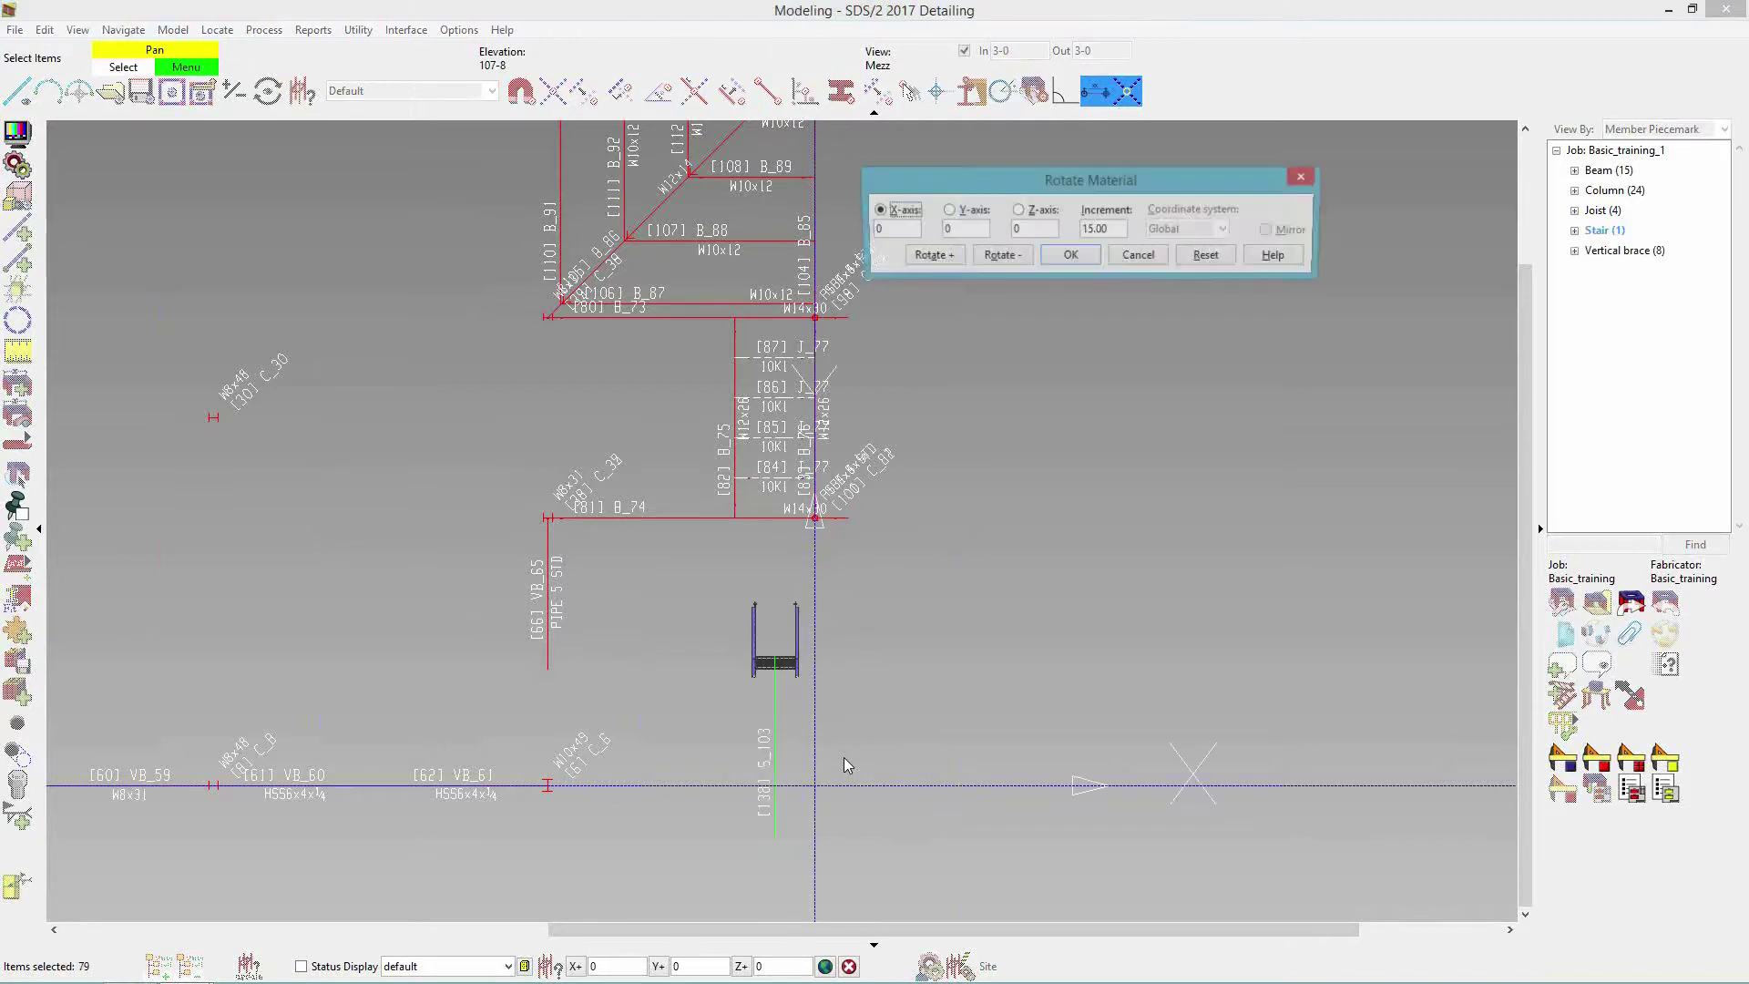
left_click(1072, 257)
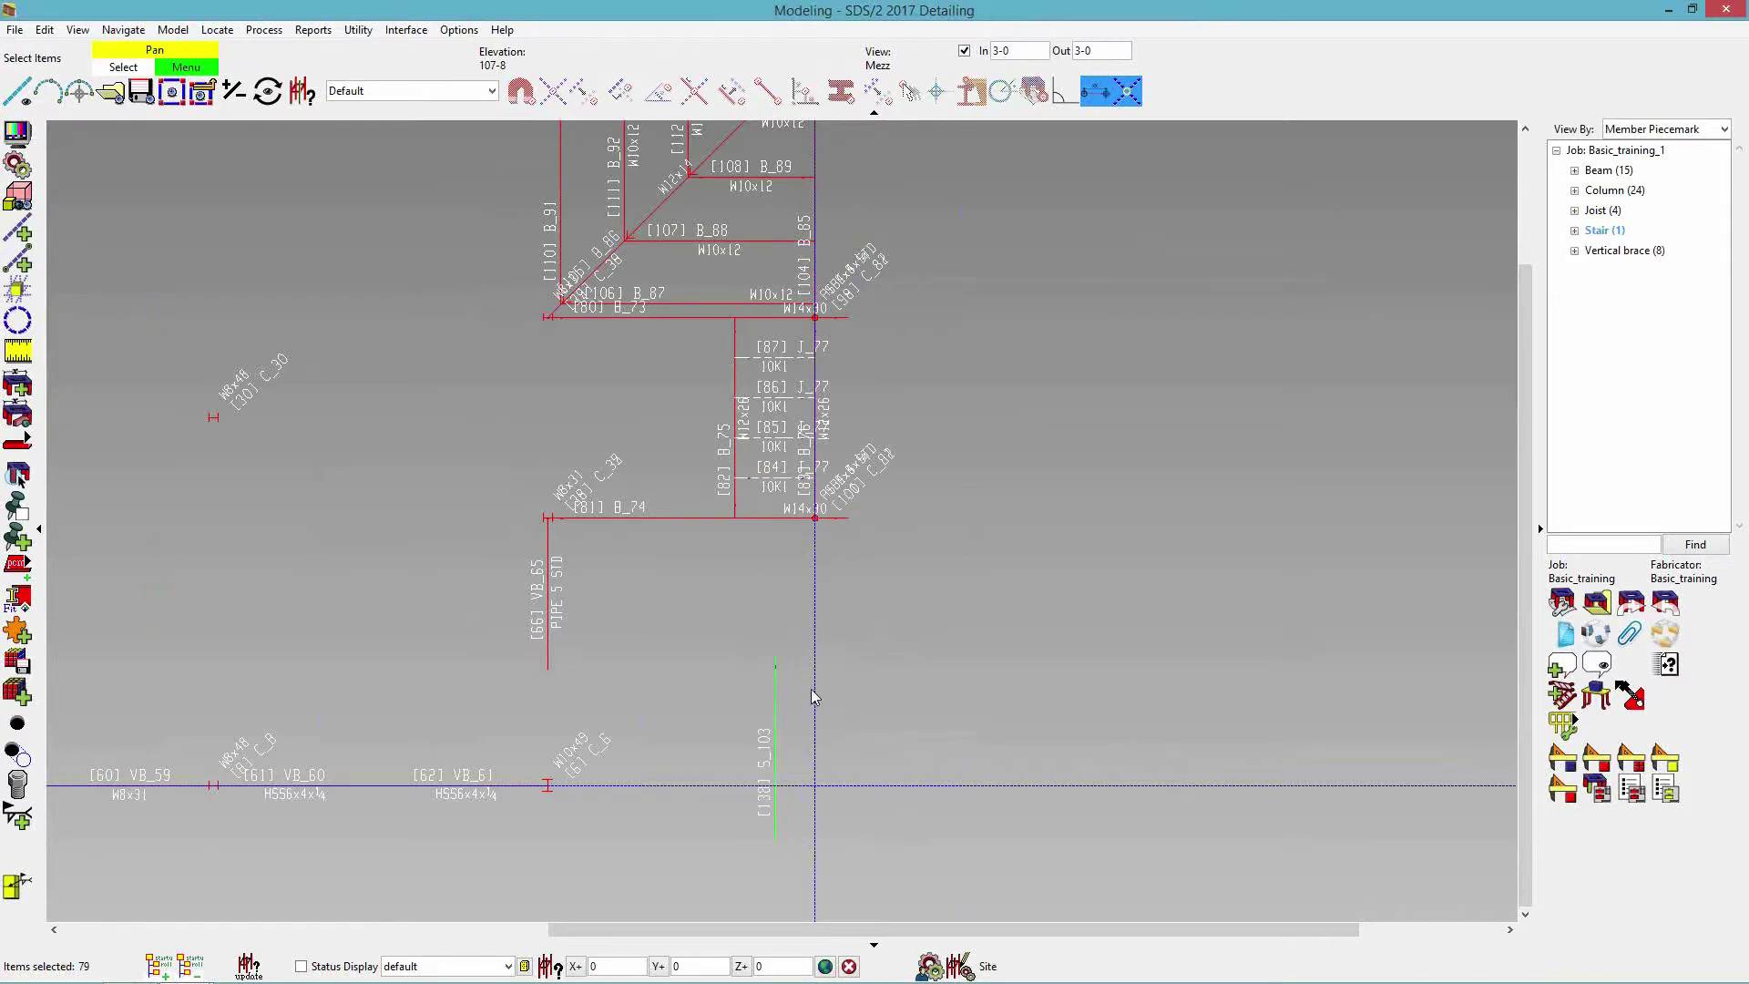
left_click(805, 719)
Examine the pasted stair in 3D with the In/Out depth limits off, then return to the main menu.
middle_click_drag(929, 631, 693, 529)
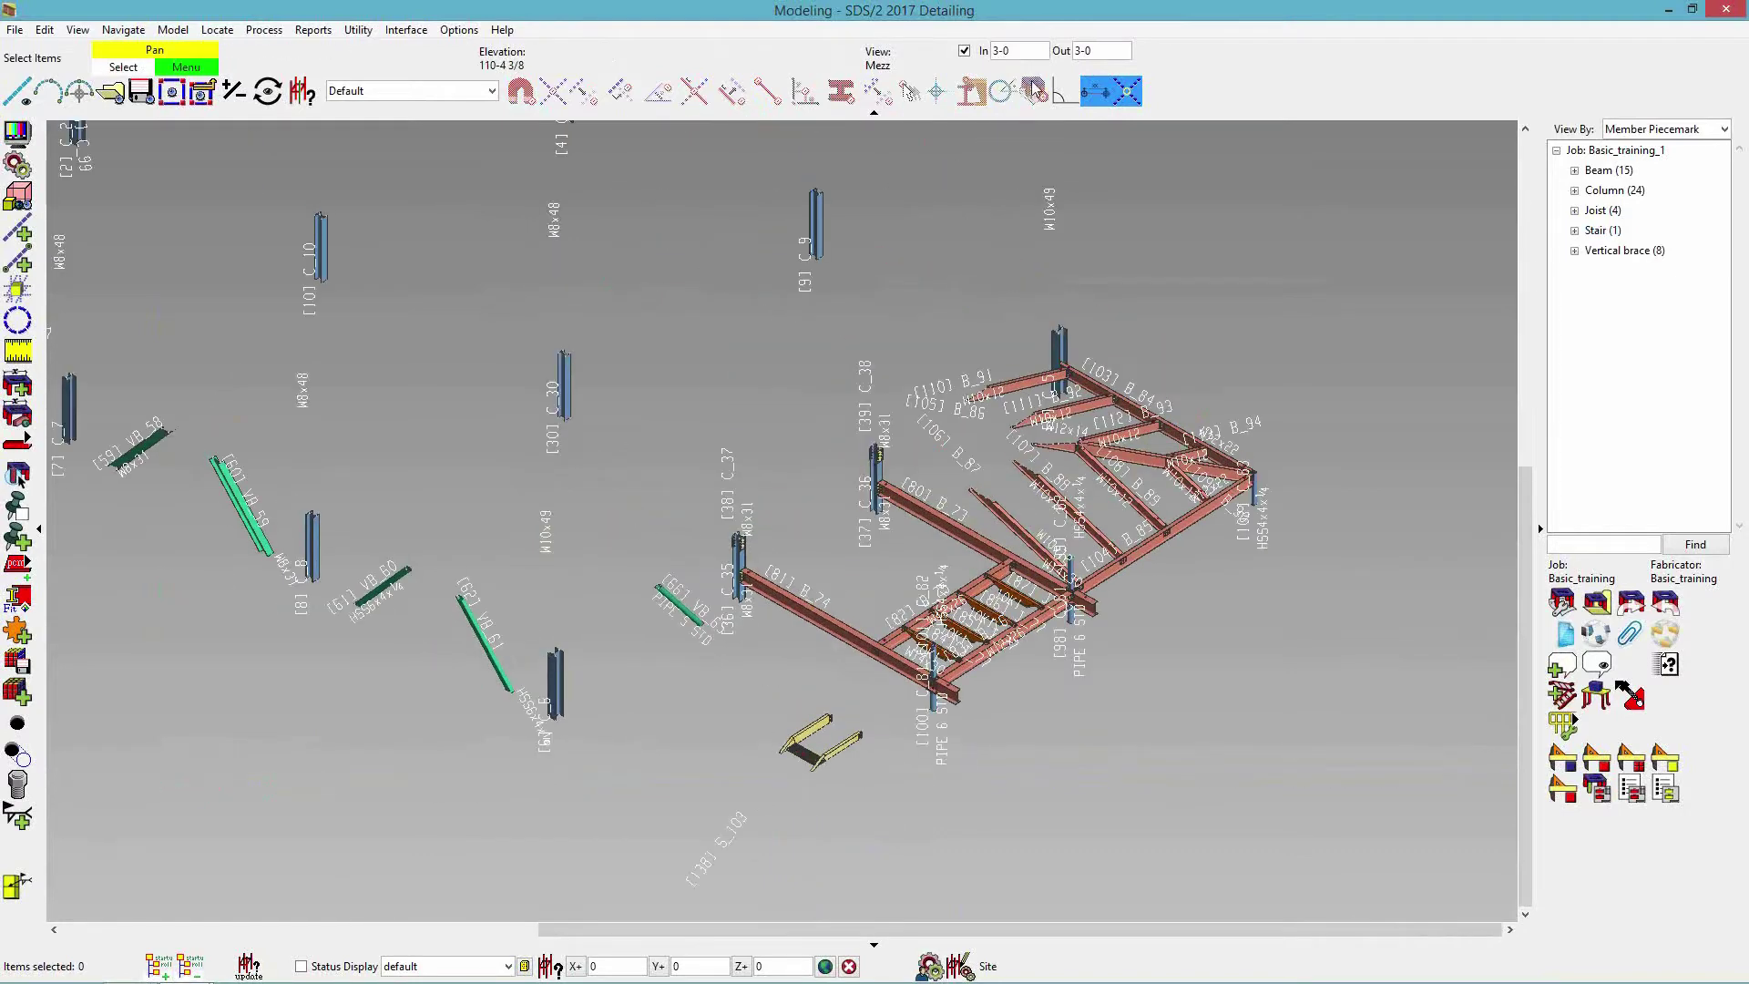
scroll(814, 838, "up", 2)
scroll(883, 626, "up", 3)
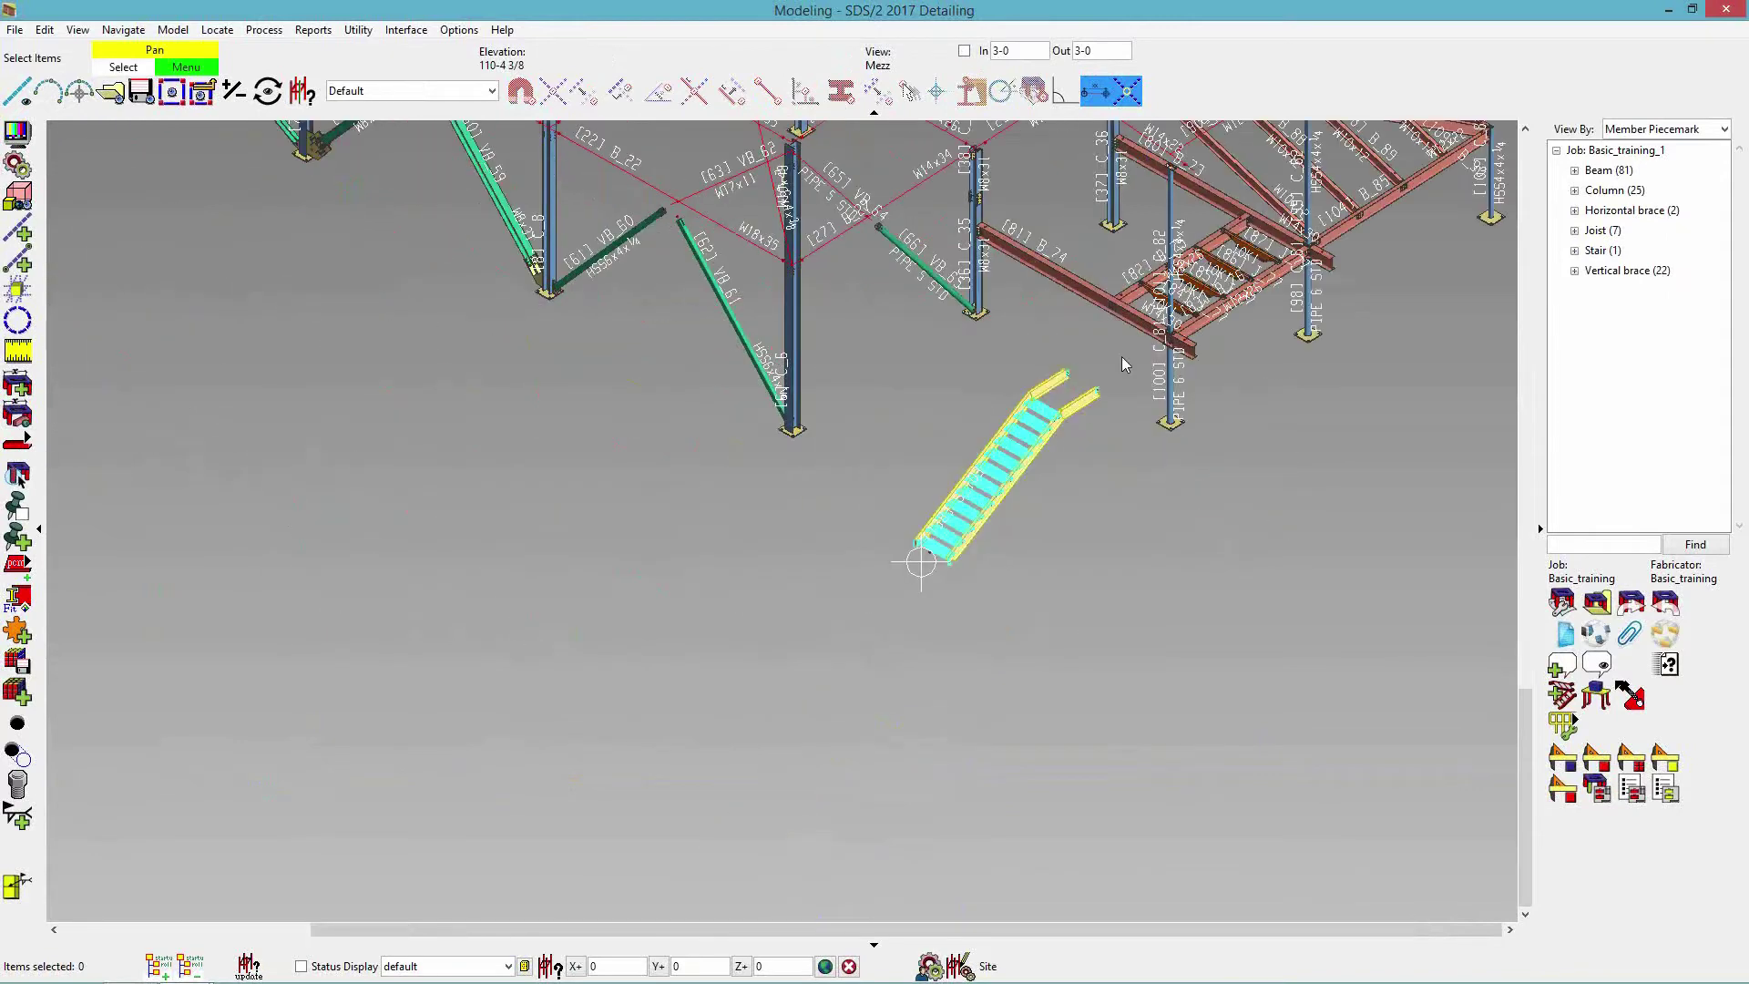
scroll(1045, 443, "up", 1)
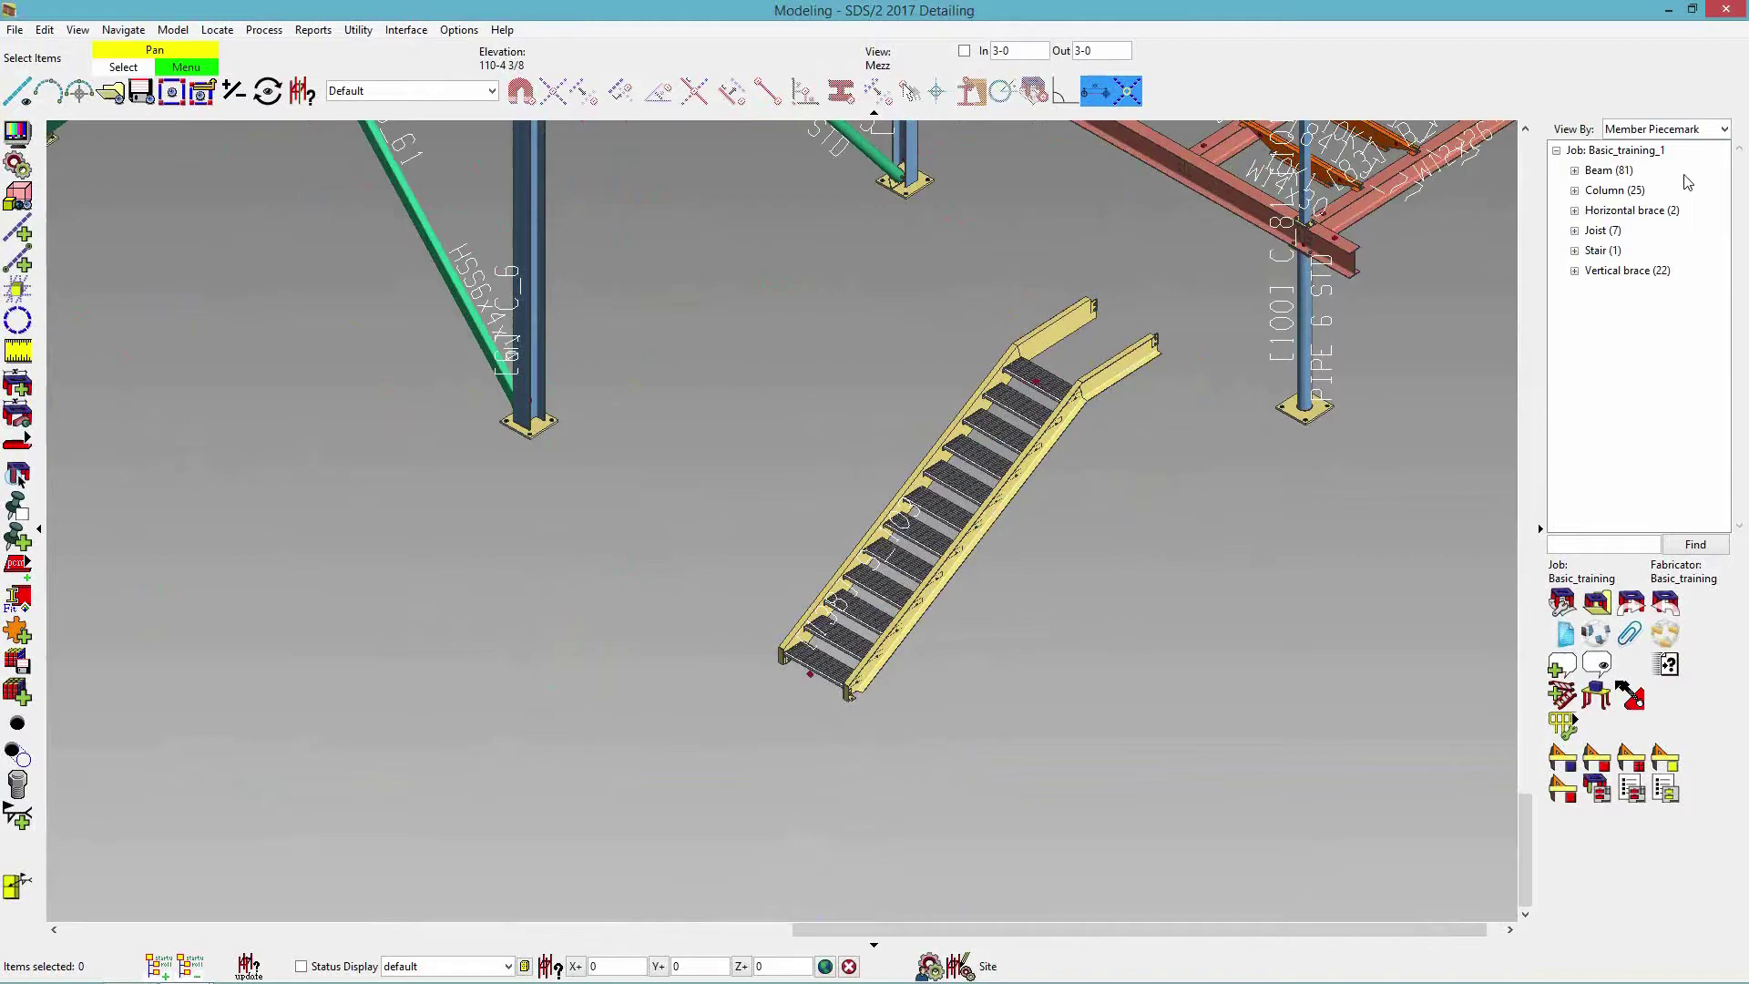
left_click(1666, 13)
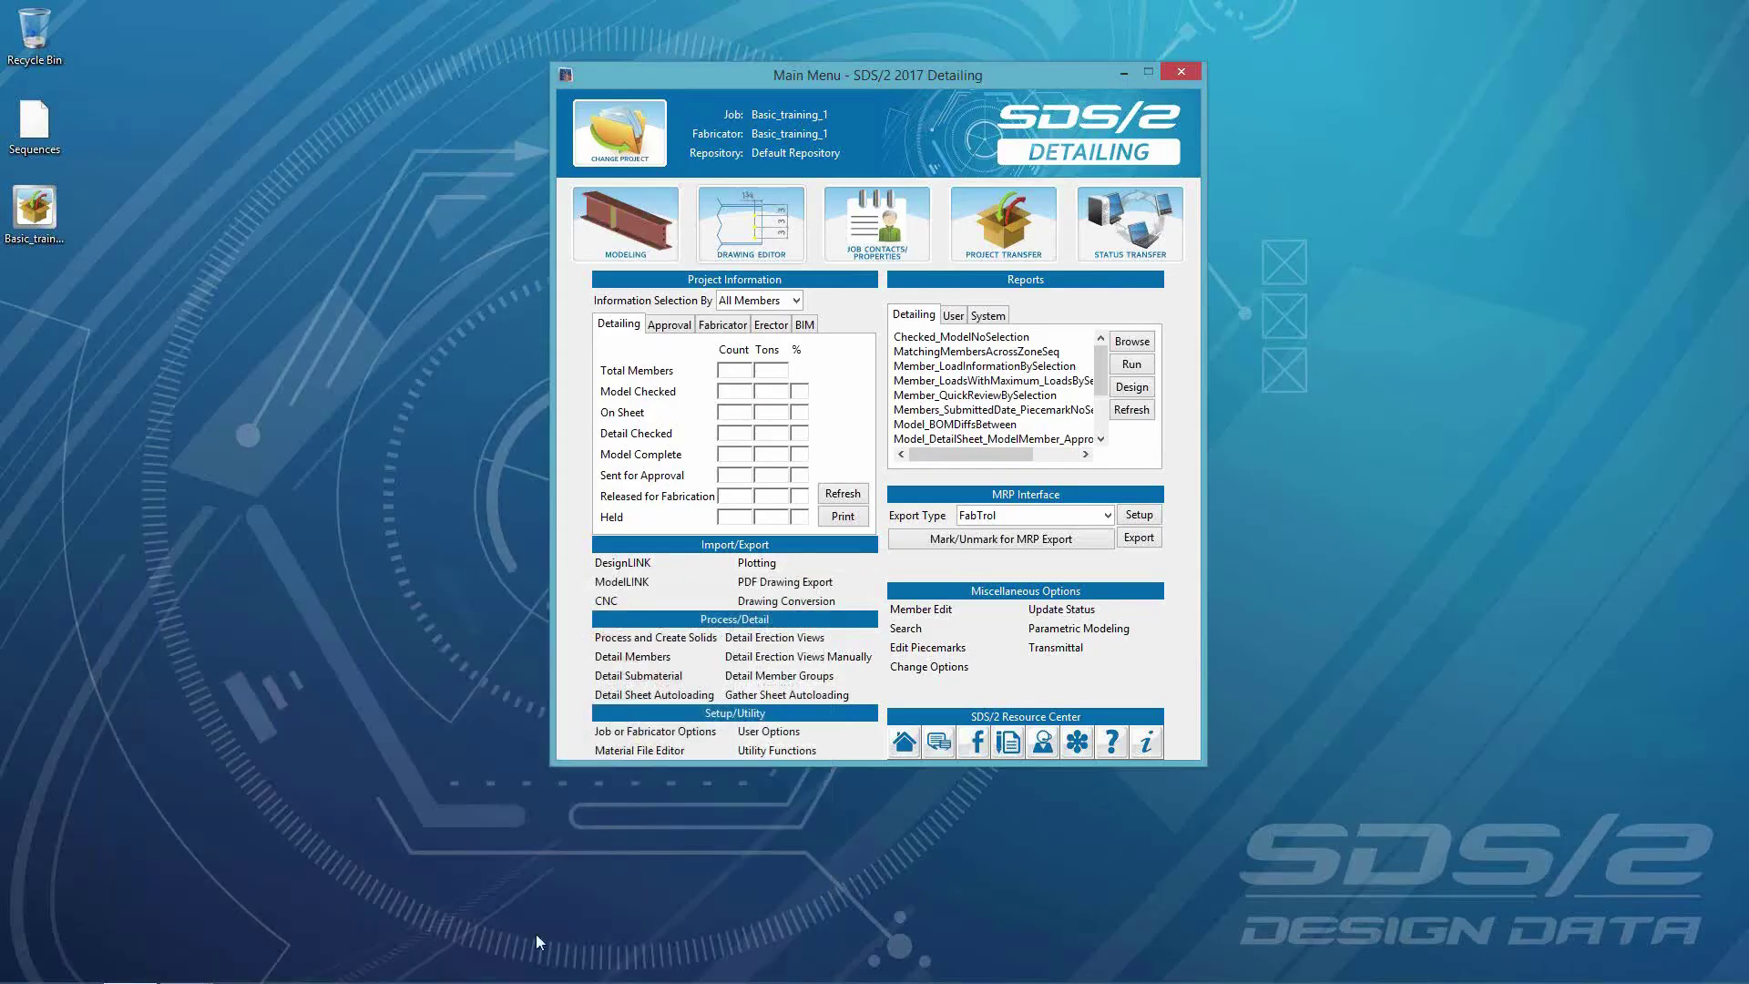
Return to the Model_Enhancements model, open elevation view 2 and rotate it into a 3D orientation.
mouse_move(192, 969)
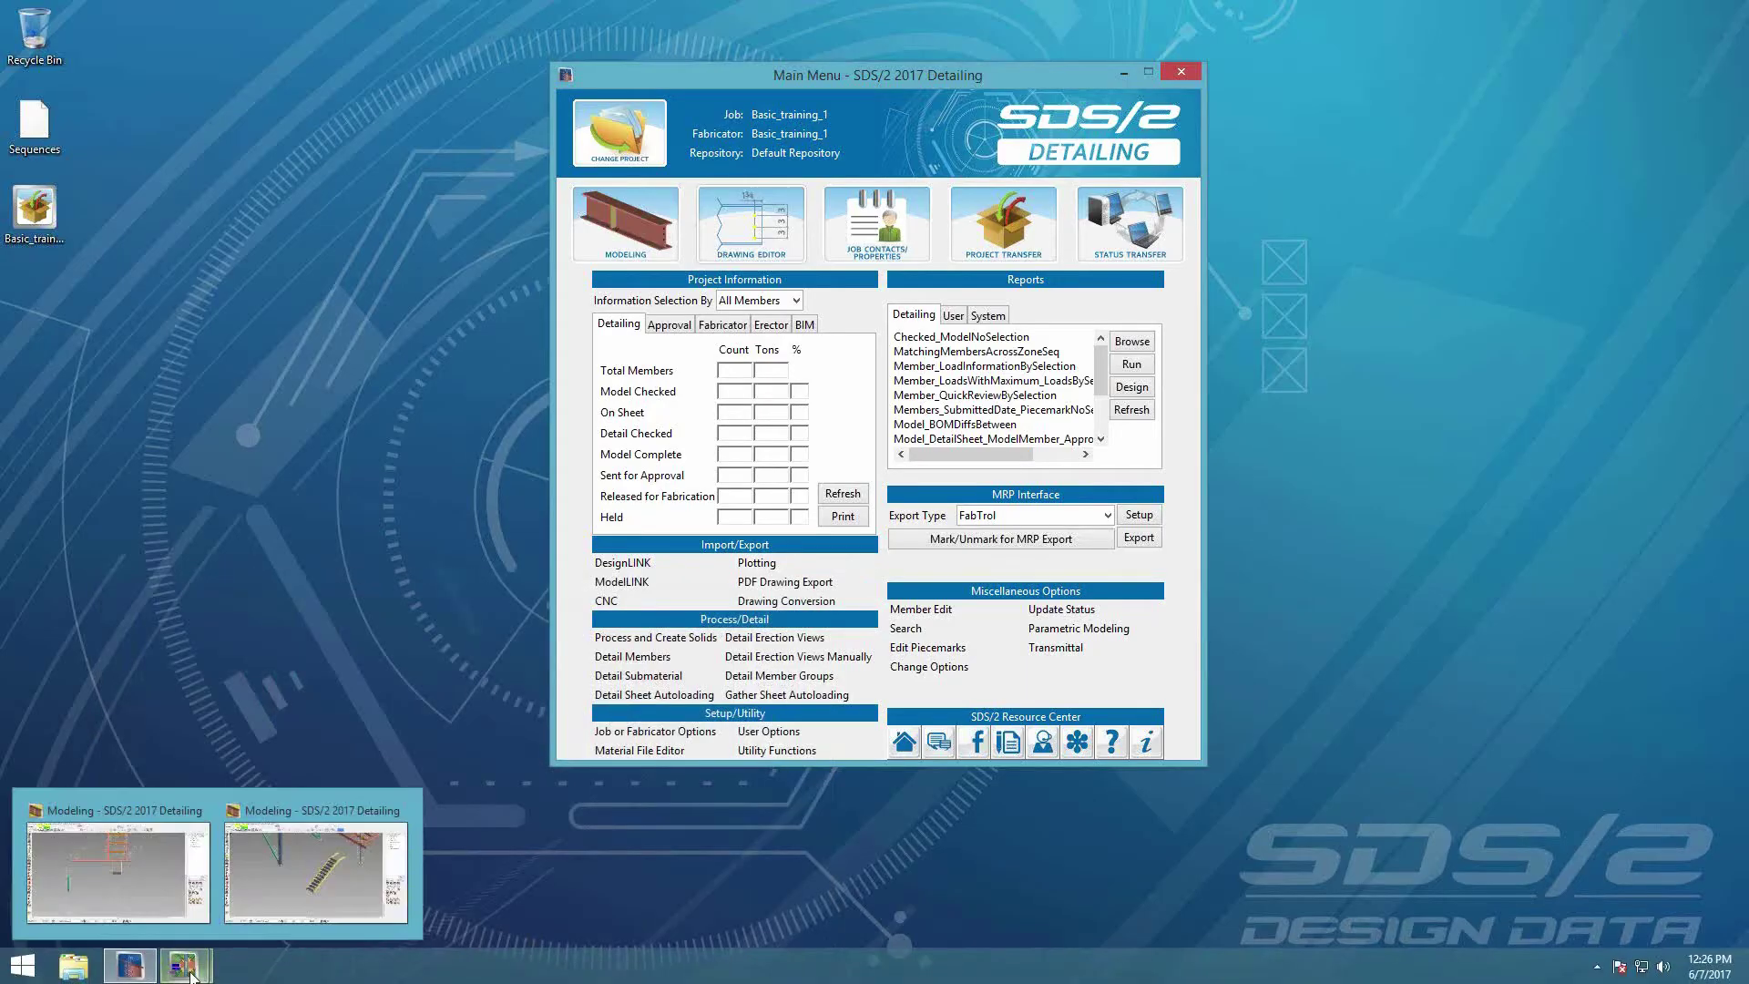
left_click(151, 894)
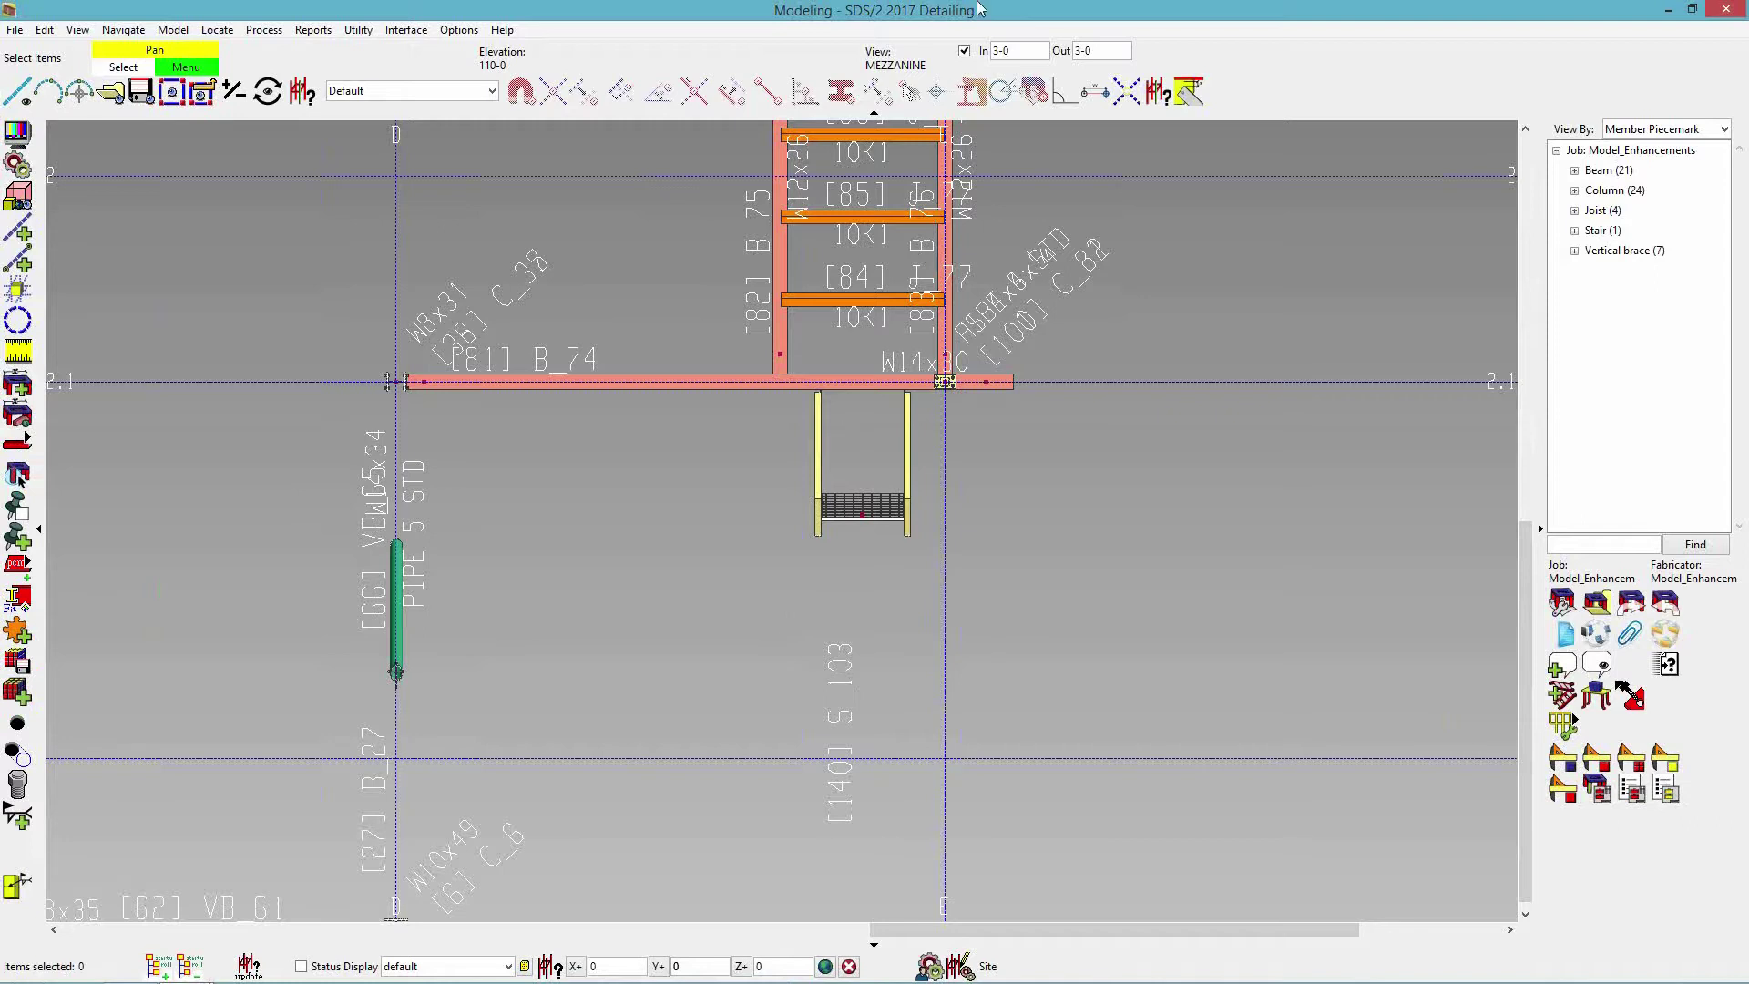
left_click(53, 175)
middle_click_drag(414, 585, 441, 758)
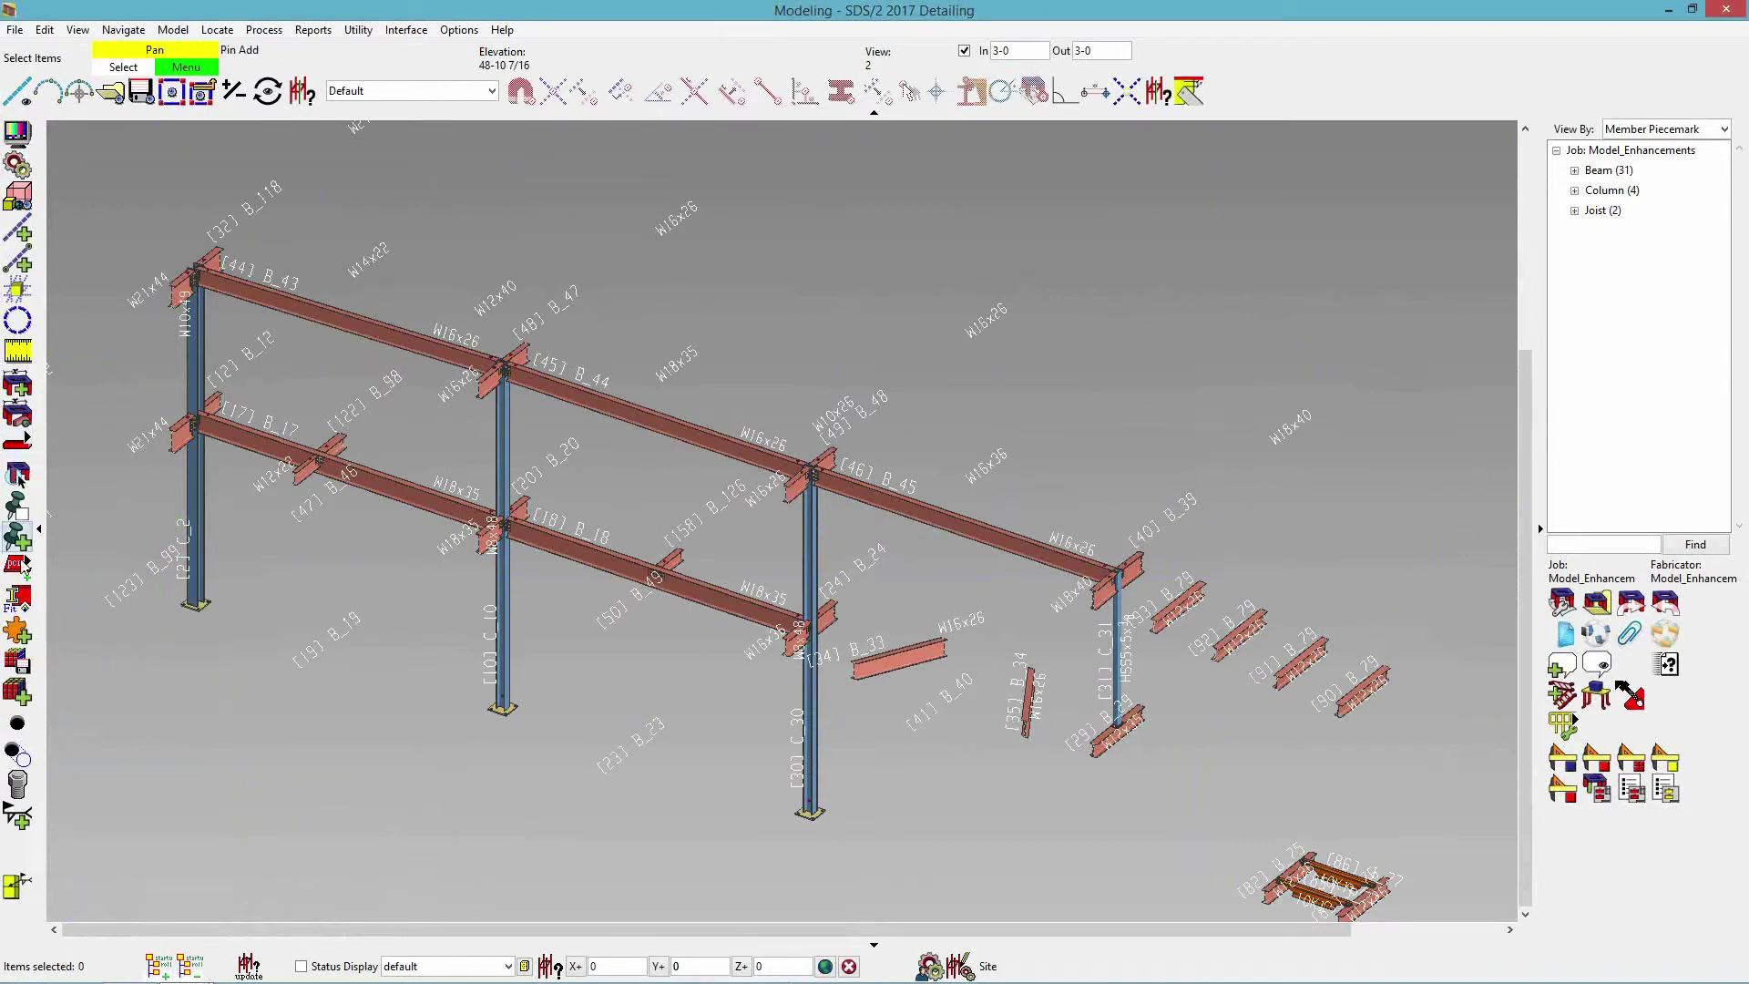
Start a Base or Cap Plate Stiffeners component on column C_10 with the flange stiffener orientation set to Bottom.
left_click(498, 641)
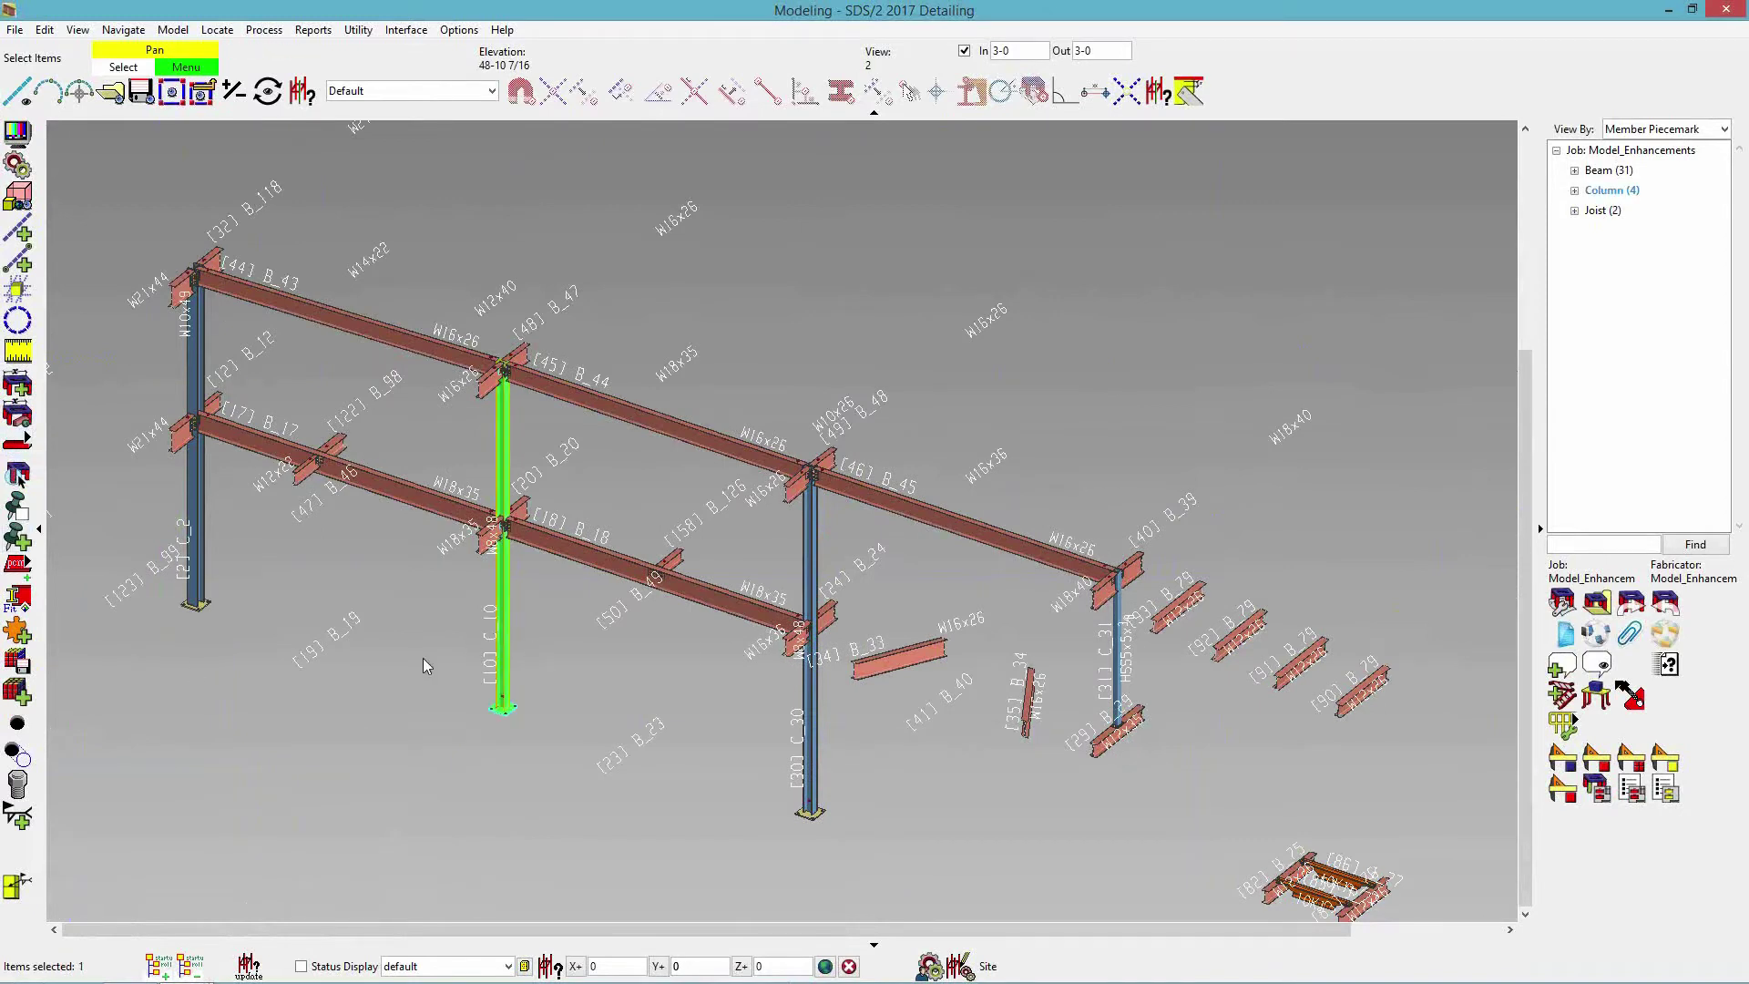
left_click(17, 631)
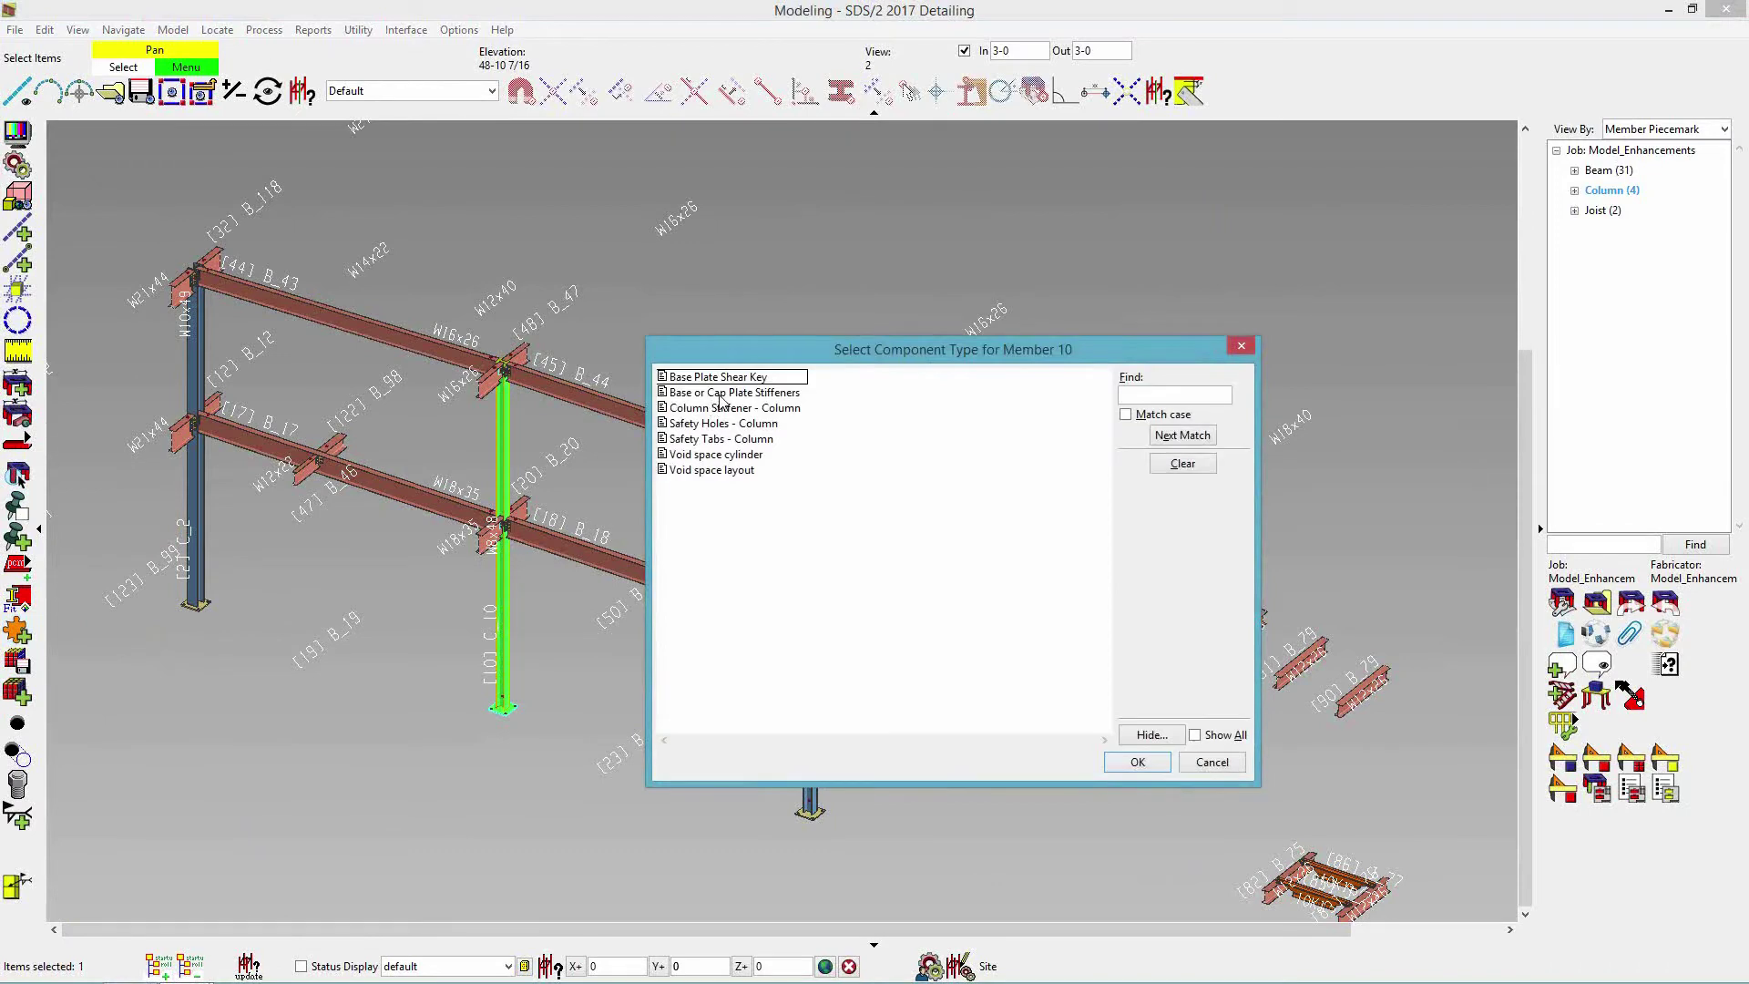
double_click(721, 395)
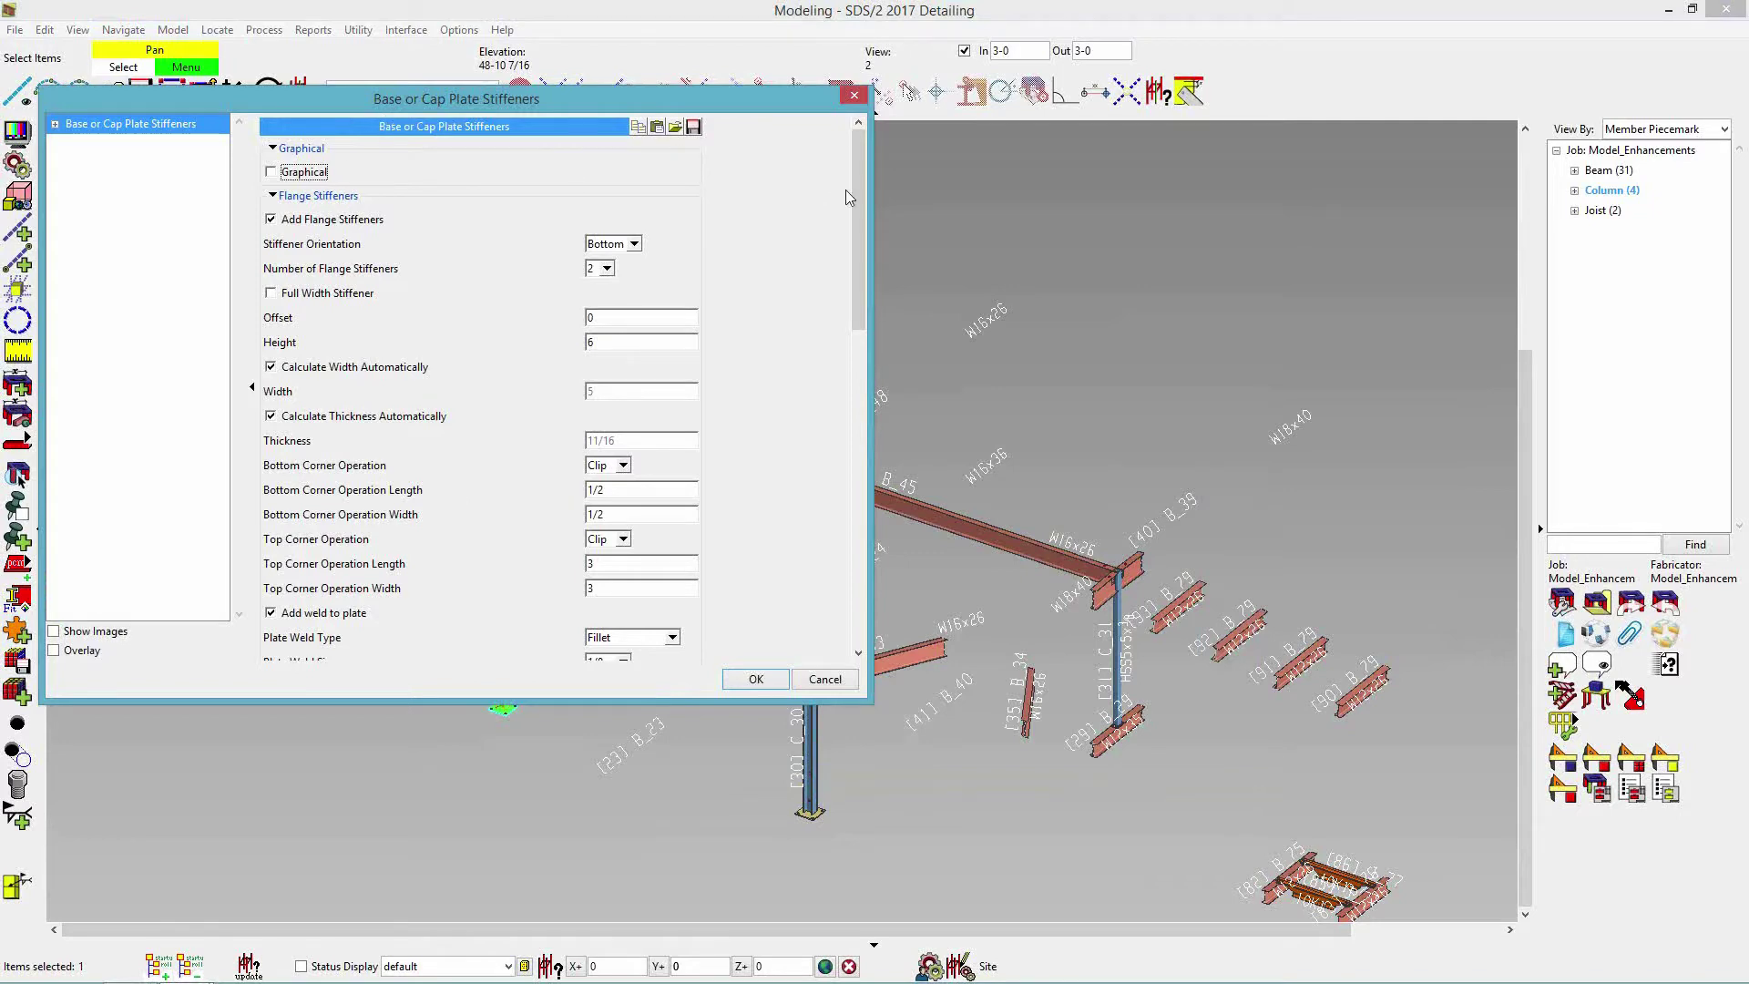
mouse_move(861, 188)
left_mouse_down()
mouse_move(878, 354)
mouse_move(806, 411)
mouse_move(882, 253)
mouse_move(878, 202)
left_mouse_up()
left_click(635, 245)
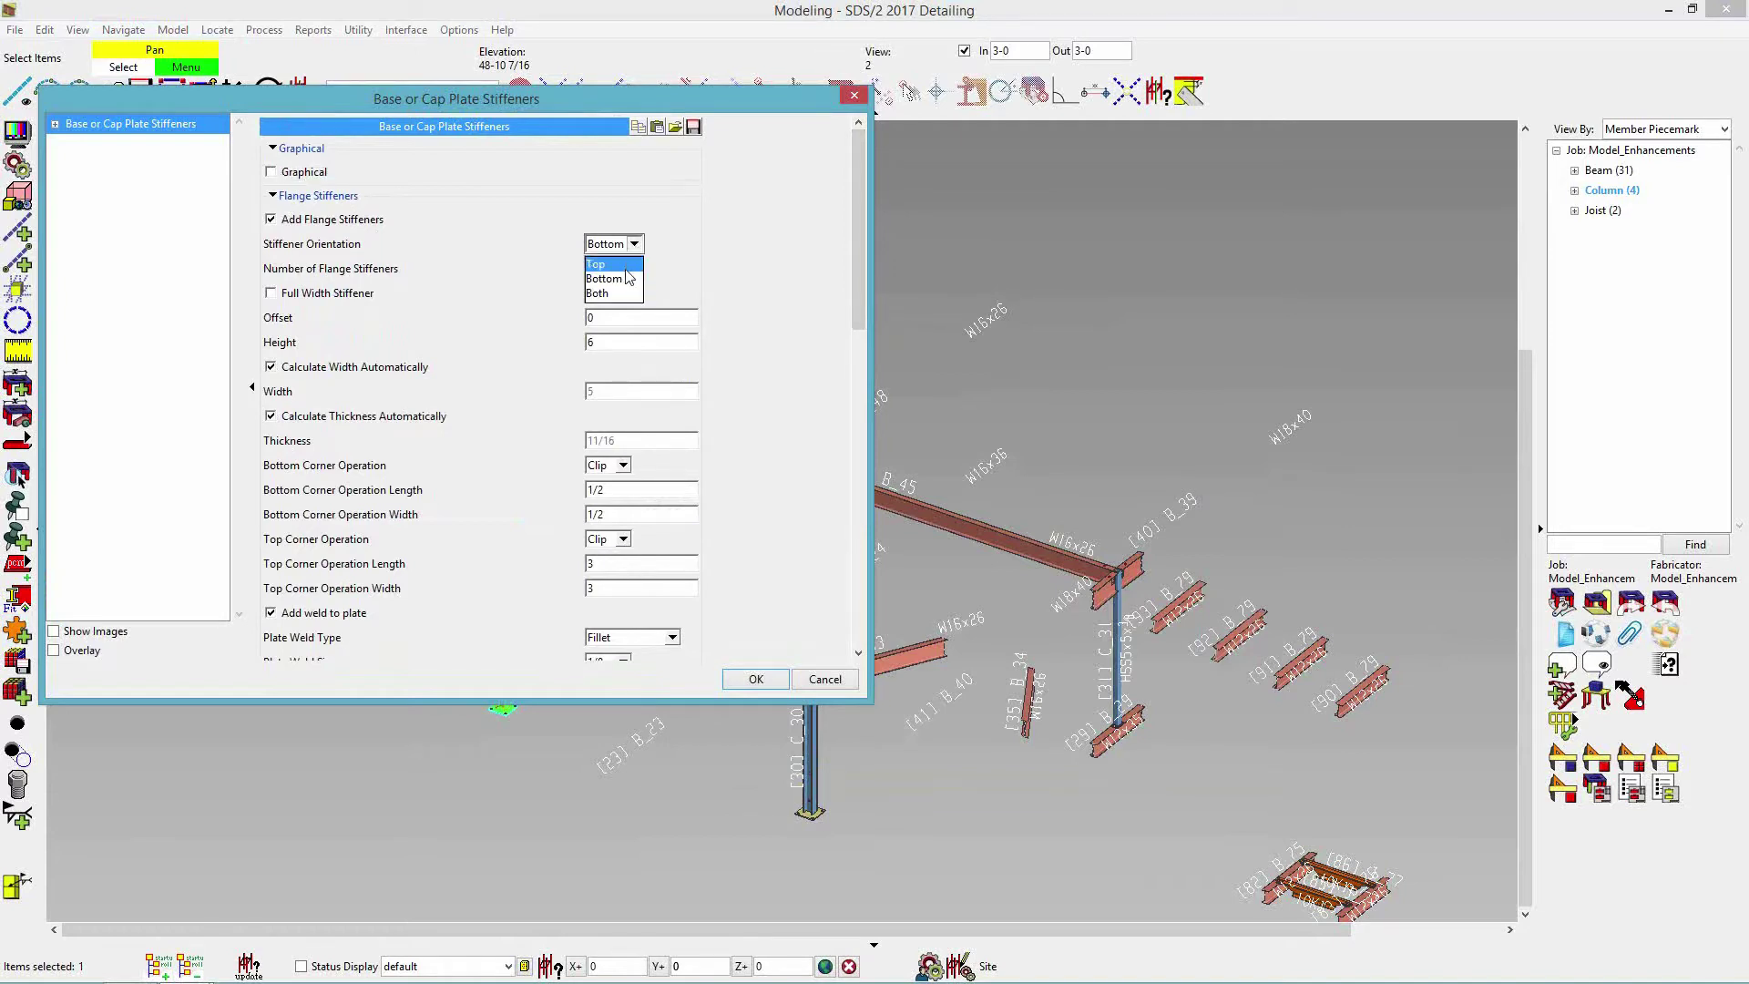
left_click(603, 278)
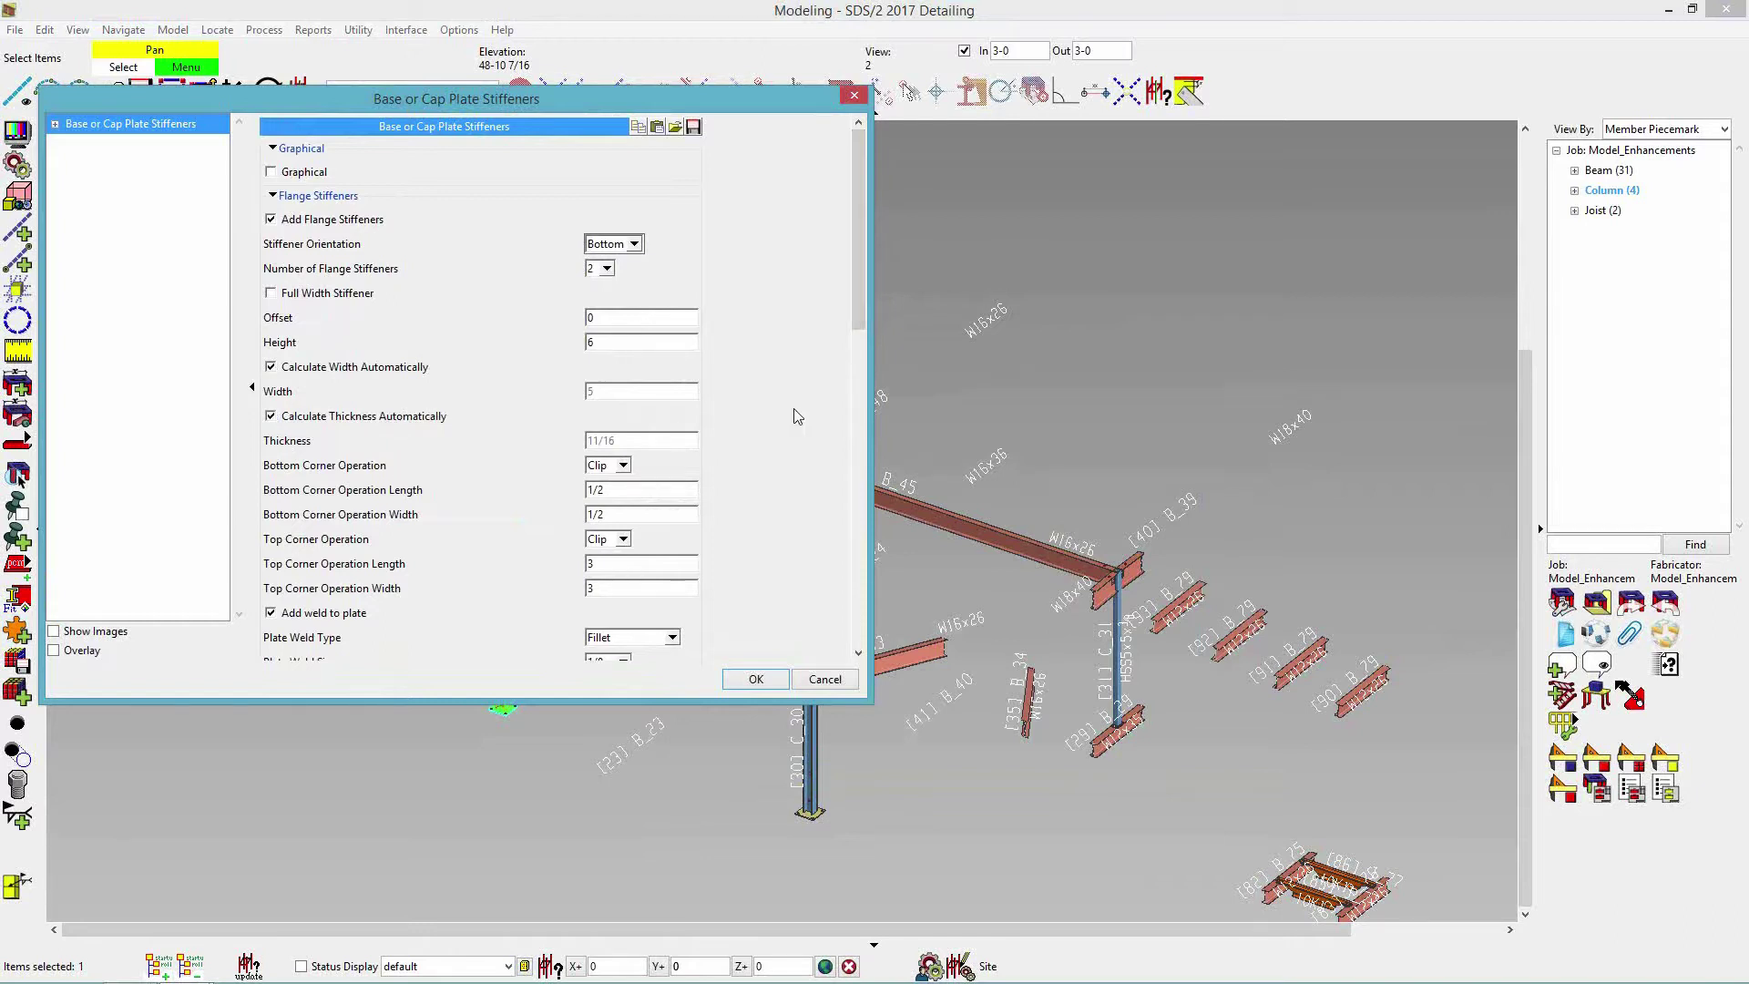
Review the remaining corner, weld and web stiffener settings, create the stiffeners with Clip bottom corners, and inspect the column base.
left_click(616, 468)
left_click(617, 469)
left_click_drag(854, 304, 854, 444)
scroll(847, 462, "down", 5)
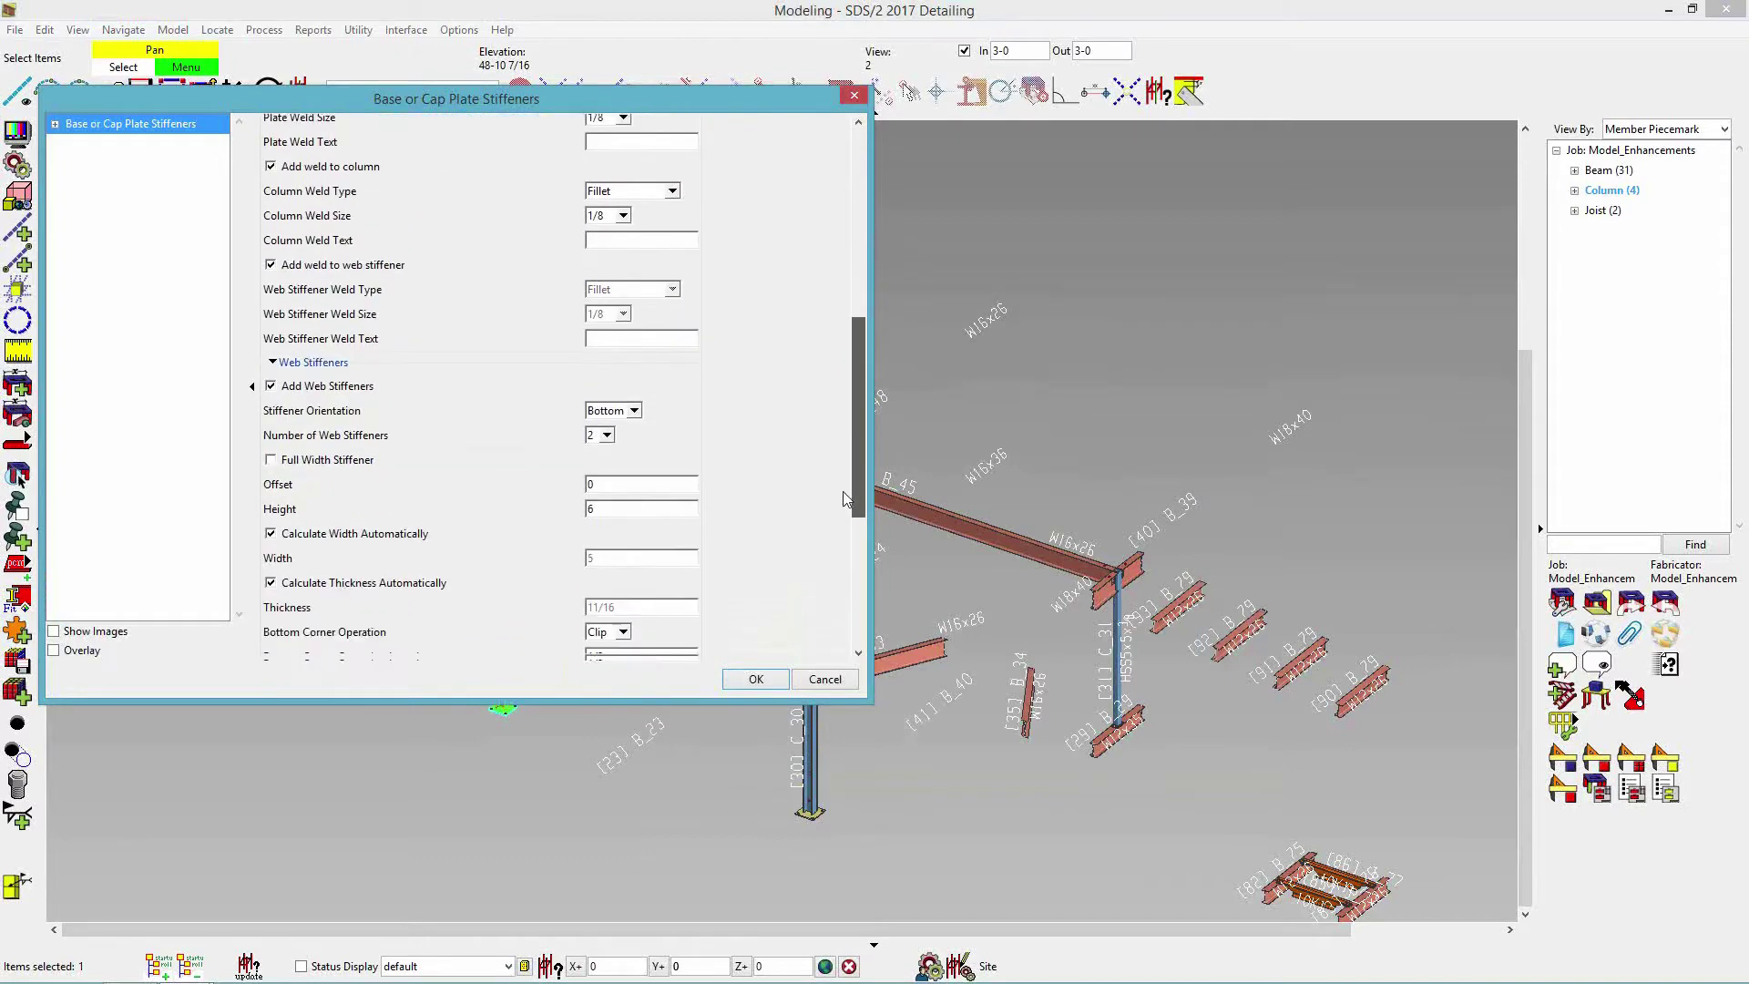
scroll(836, 519, "down", 10)
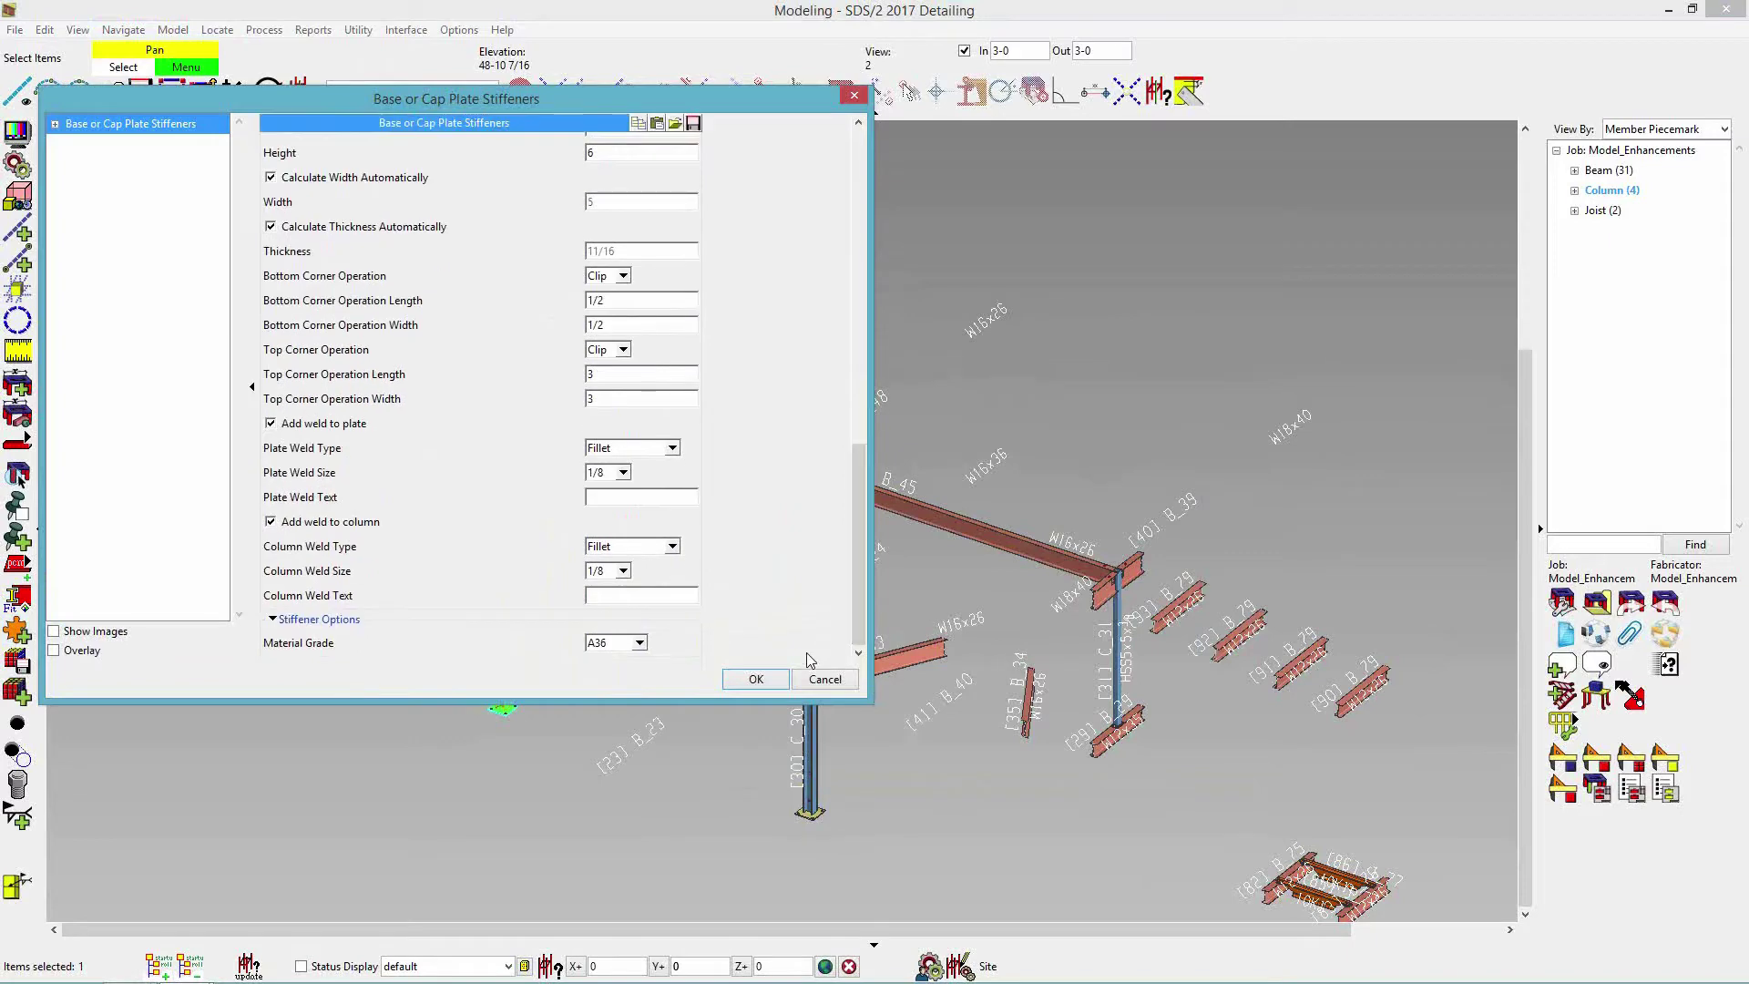
left_click(767, 685)
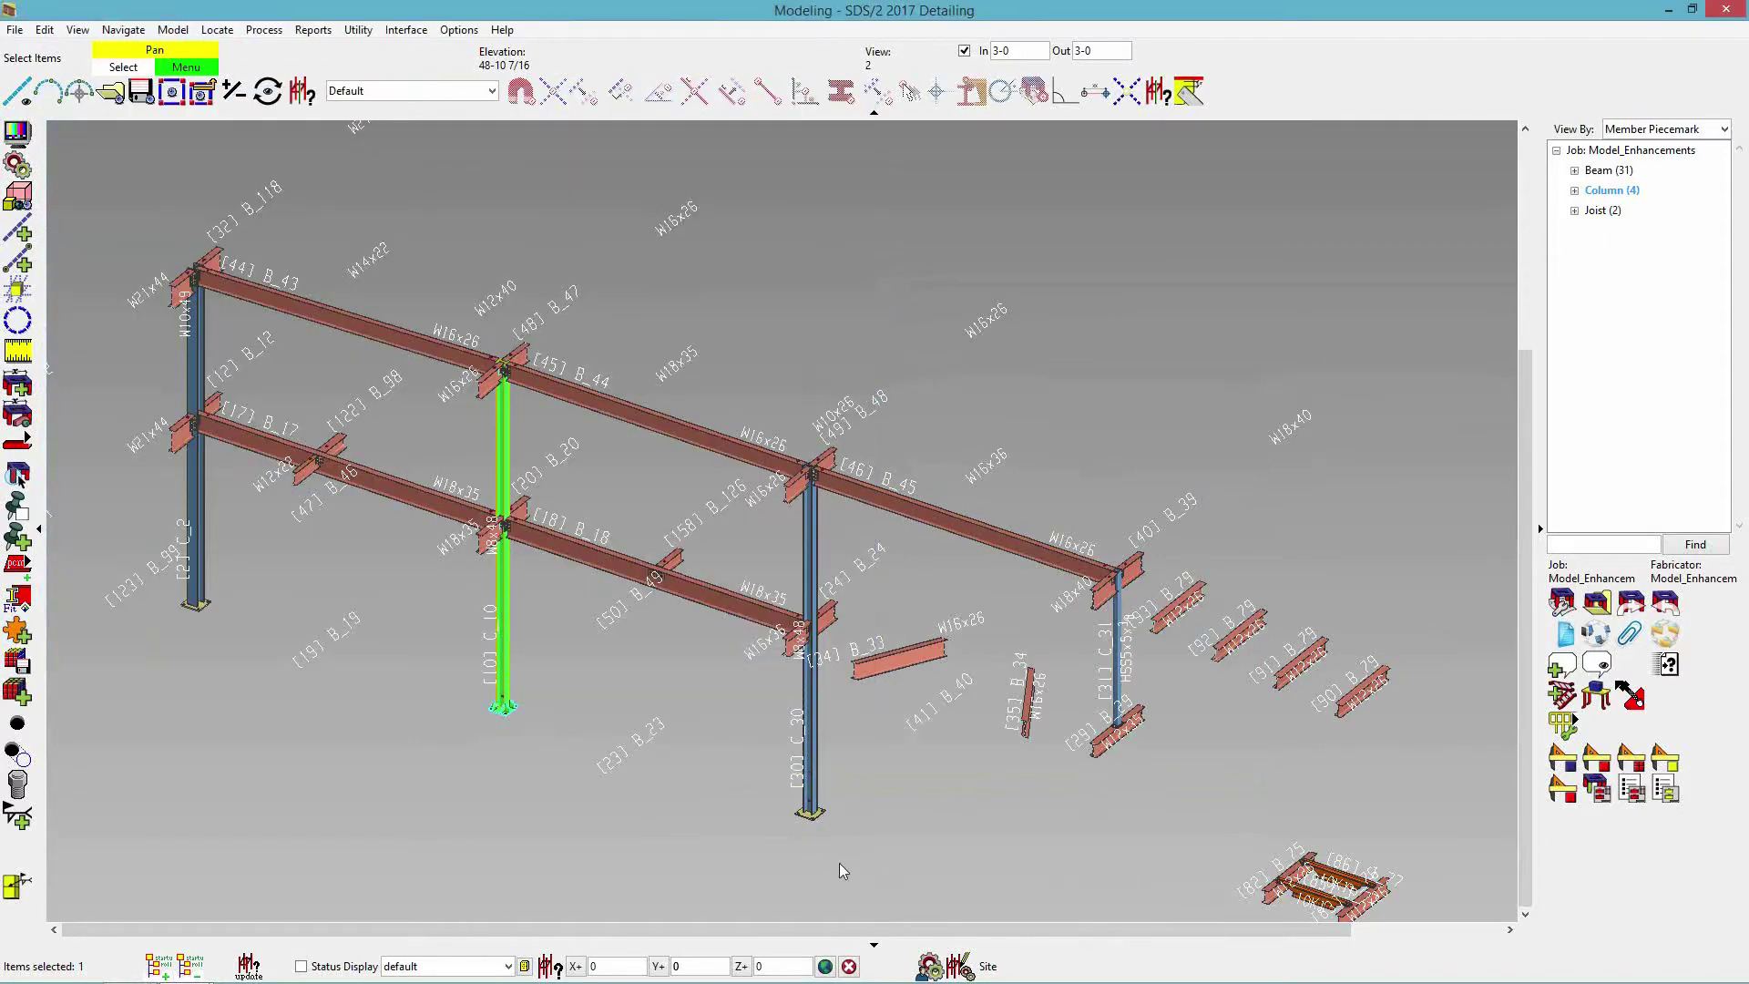
left_click(830, 862)
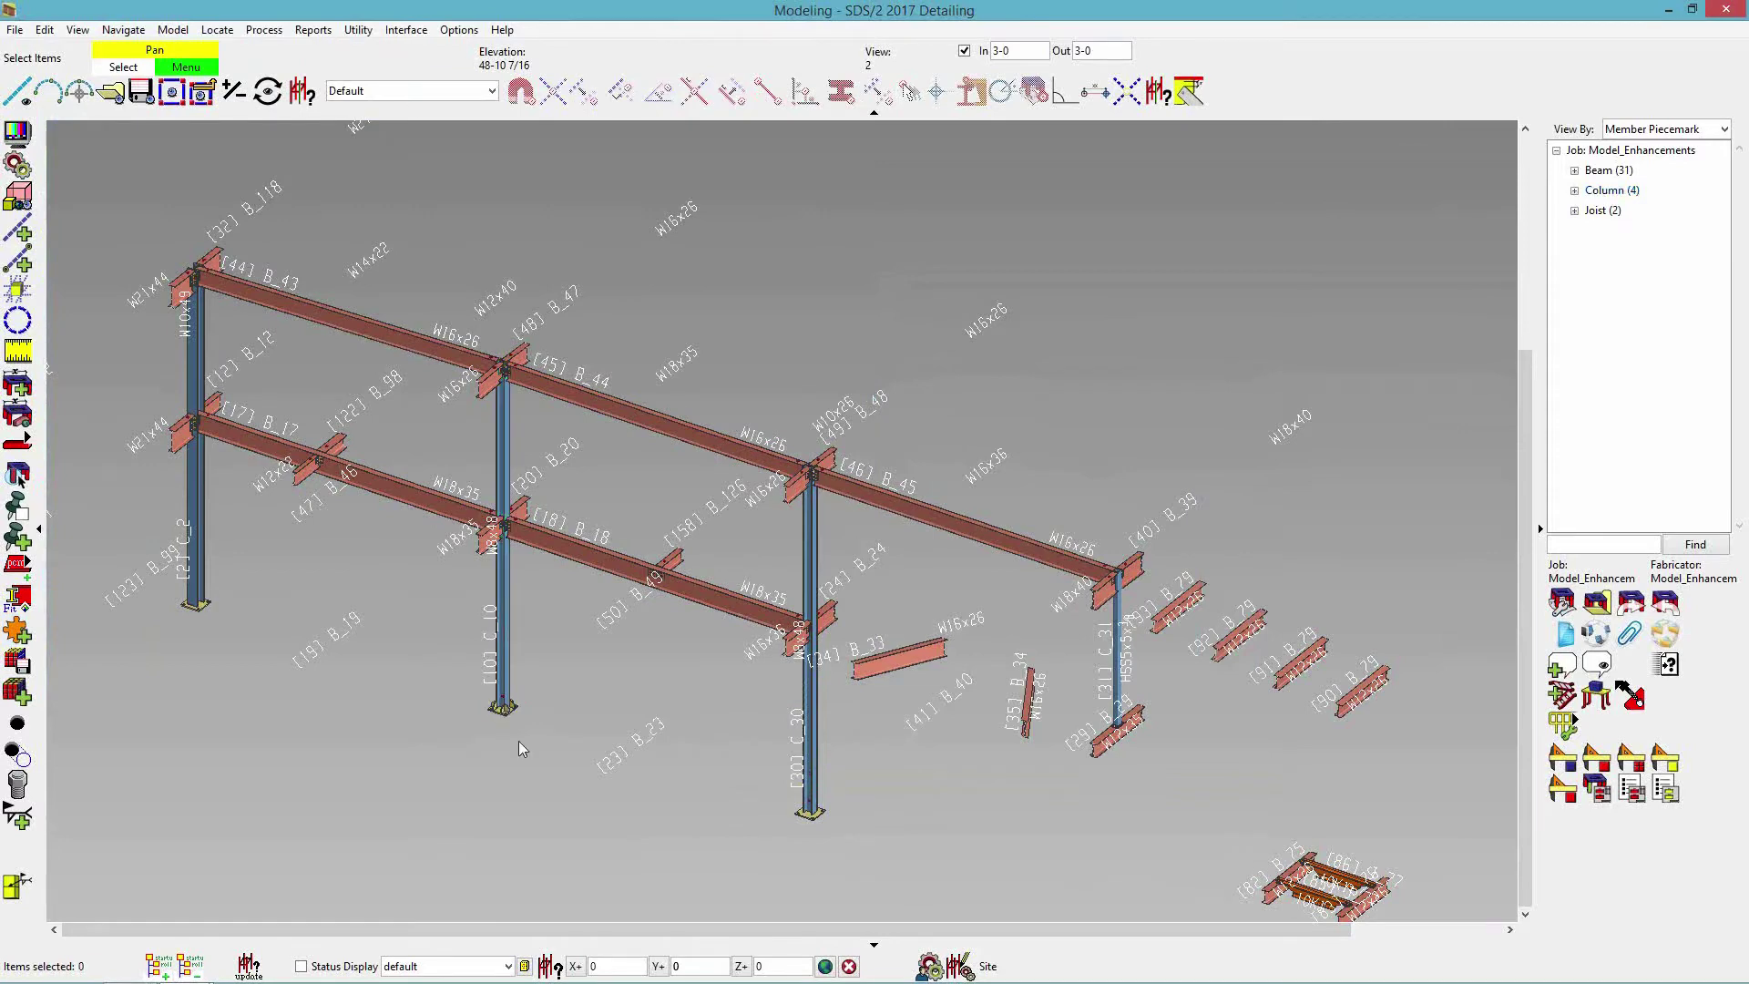
scroll(506, 723, "up", 3)
scroll(492, 756, "up", 4)
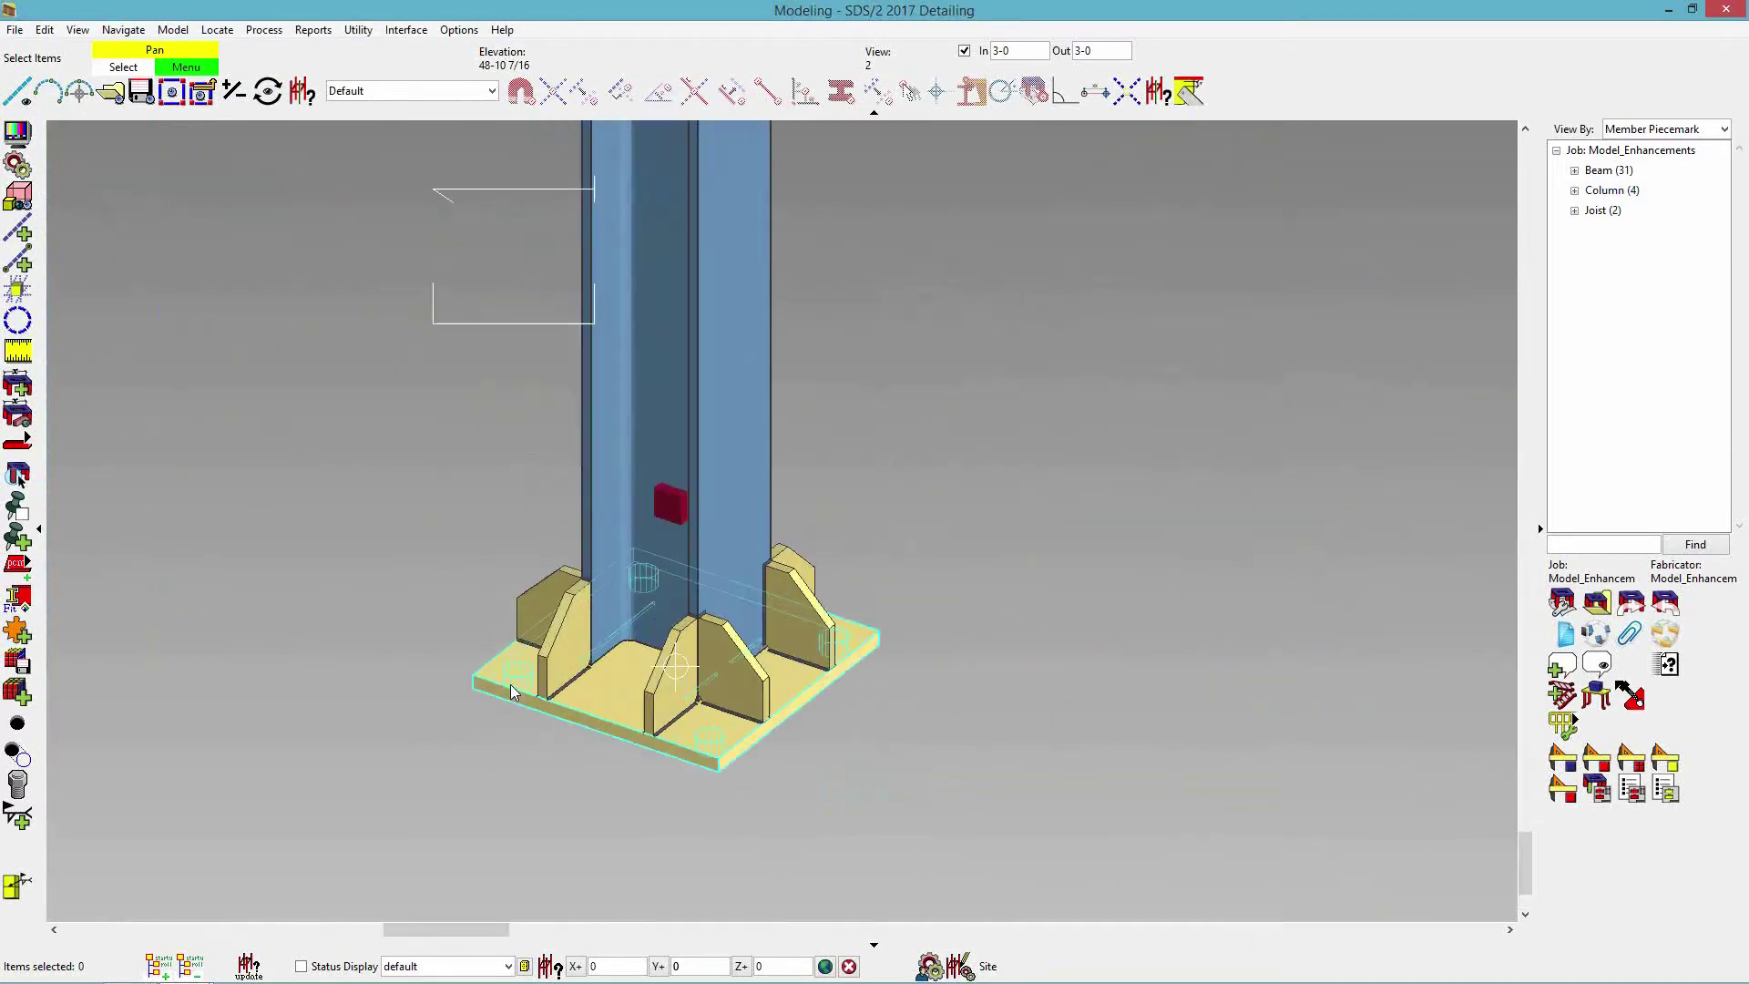
scroll(781, 637, "up", 2)
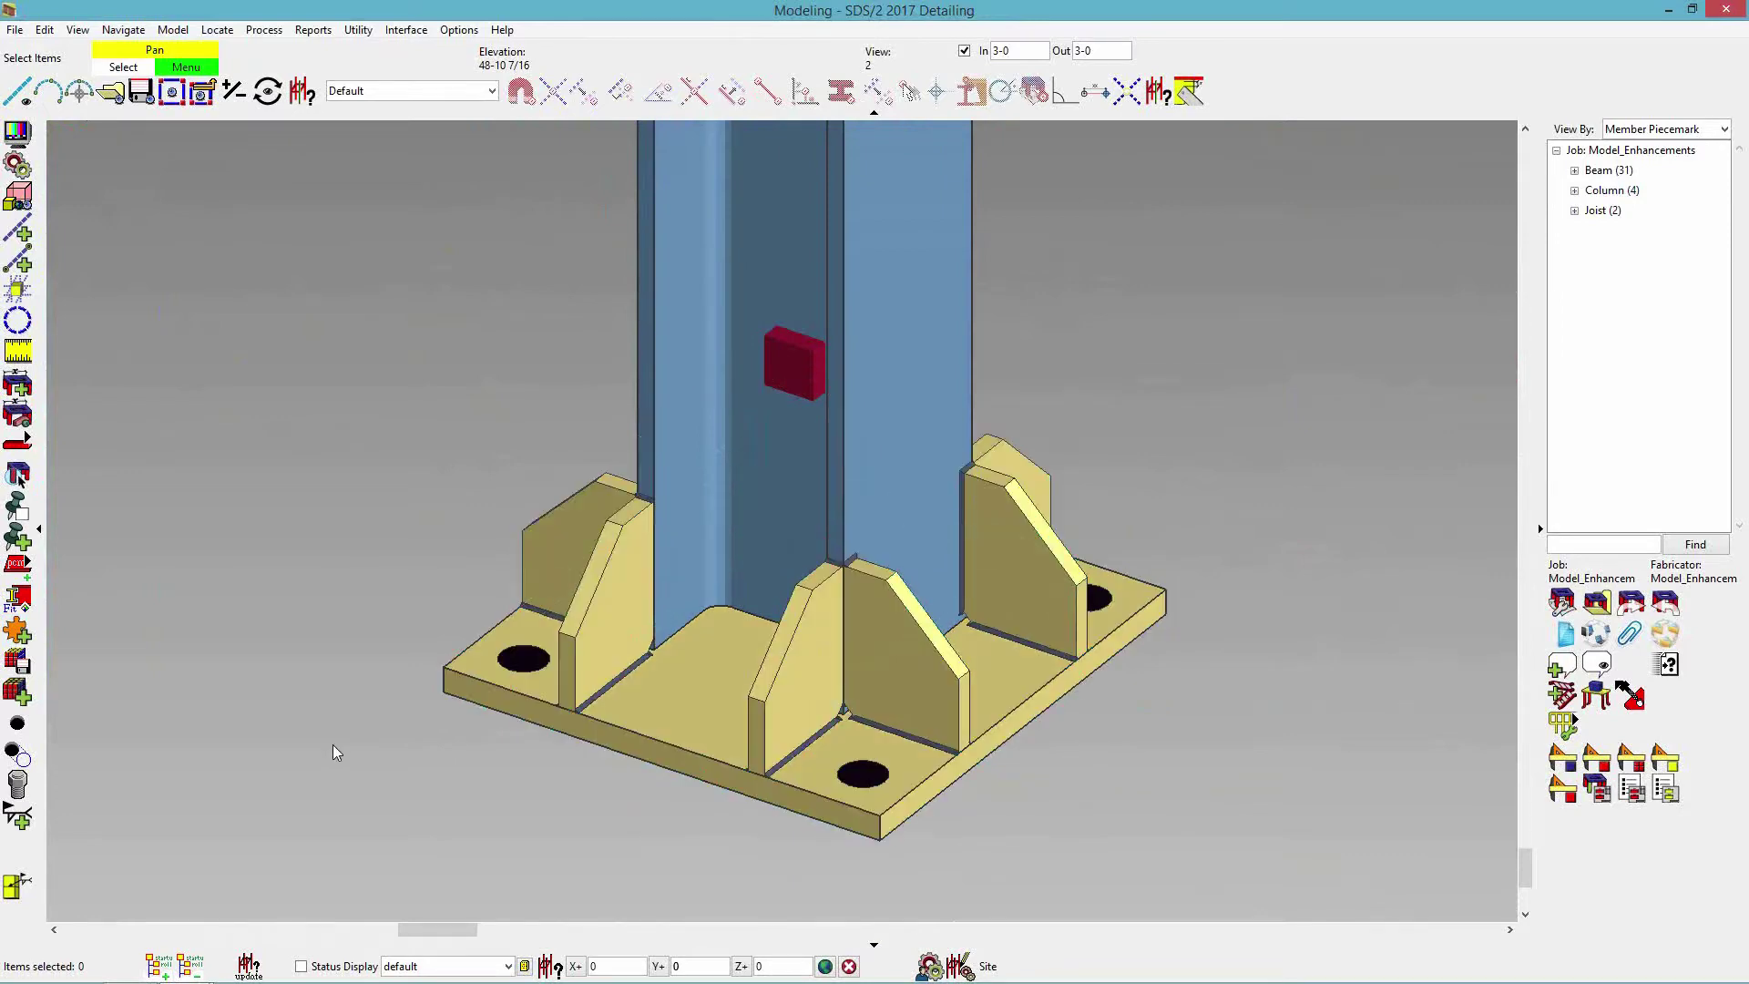
Edit the base stiffeners to use full-width flange stiffeners and 1 web stiffener with a web offset of 2.
double_click(787, 694)
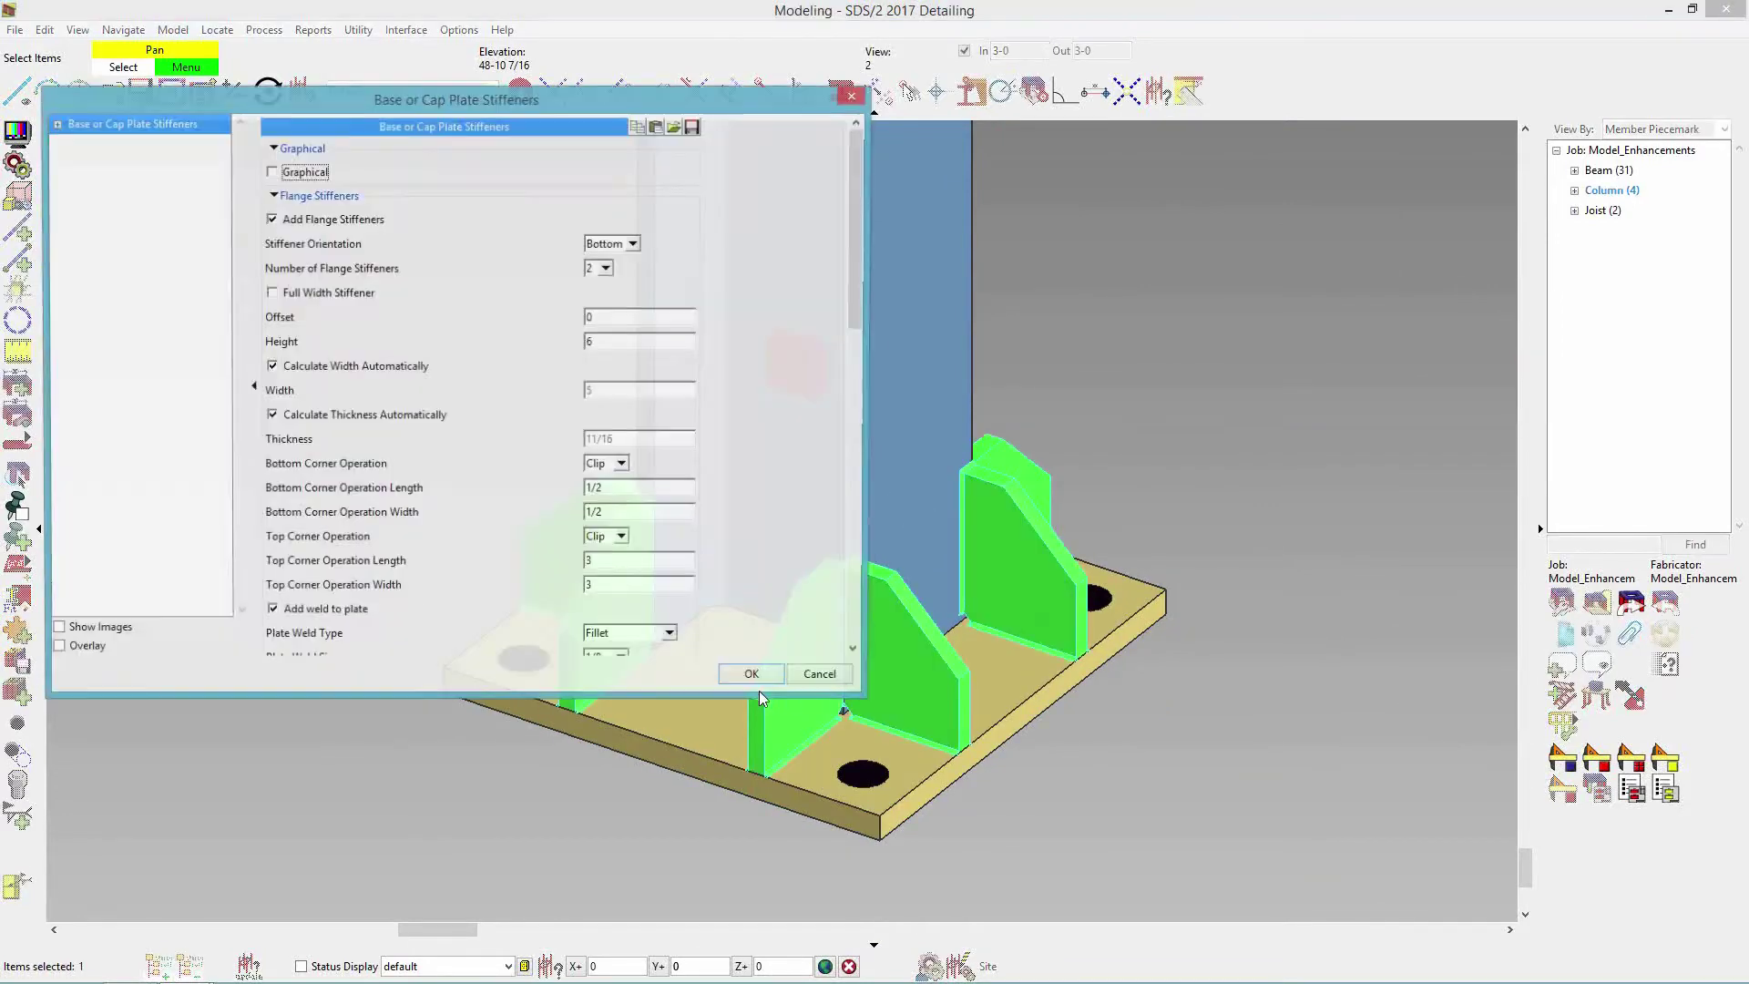
left_click(328, 293)
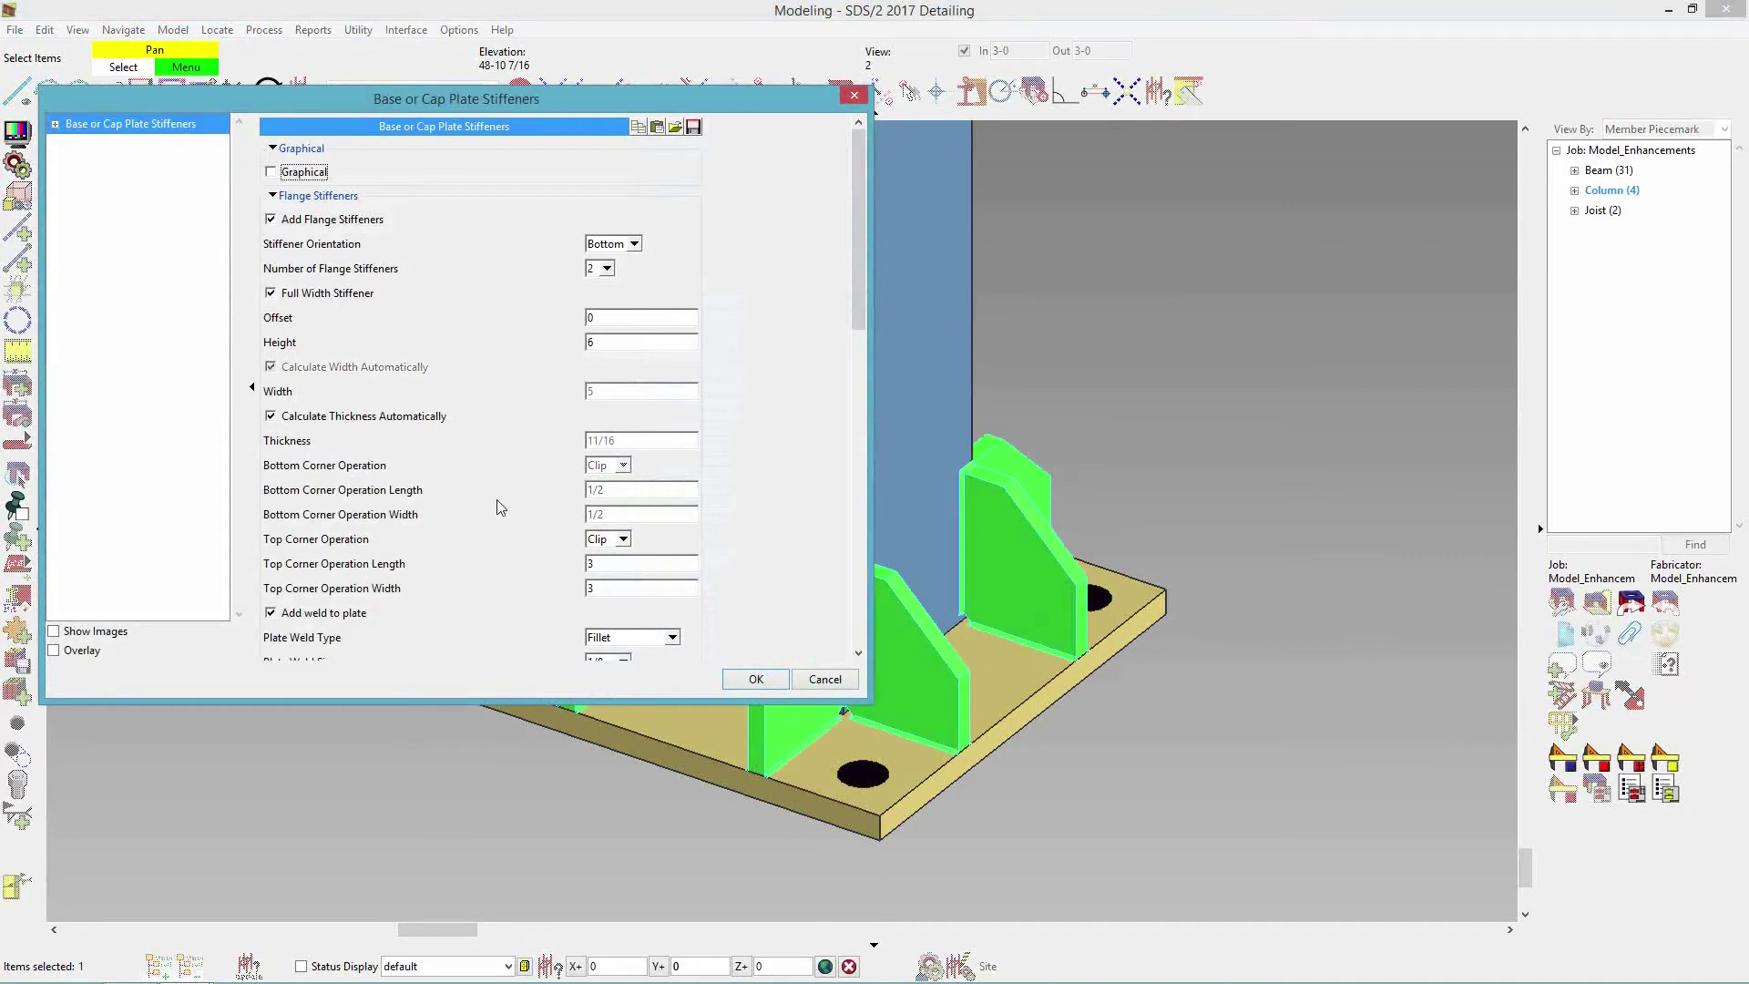
left_click_drag(861, 262, 852, 483)
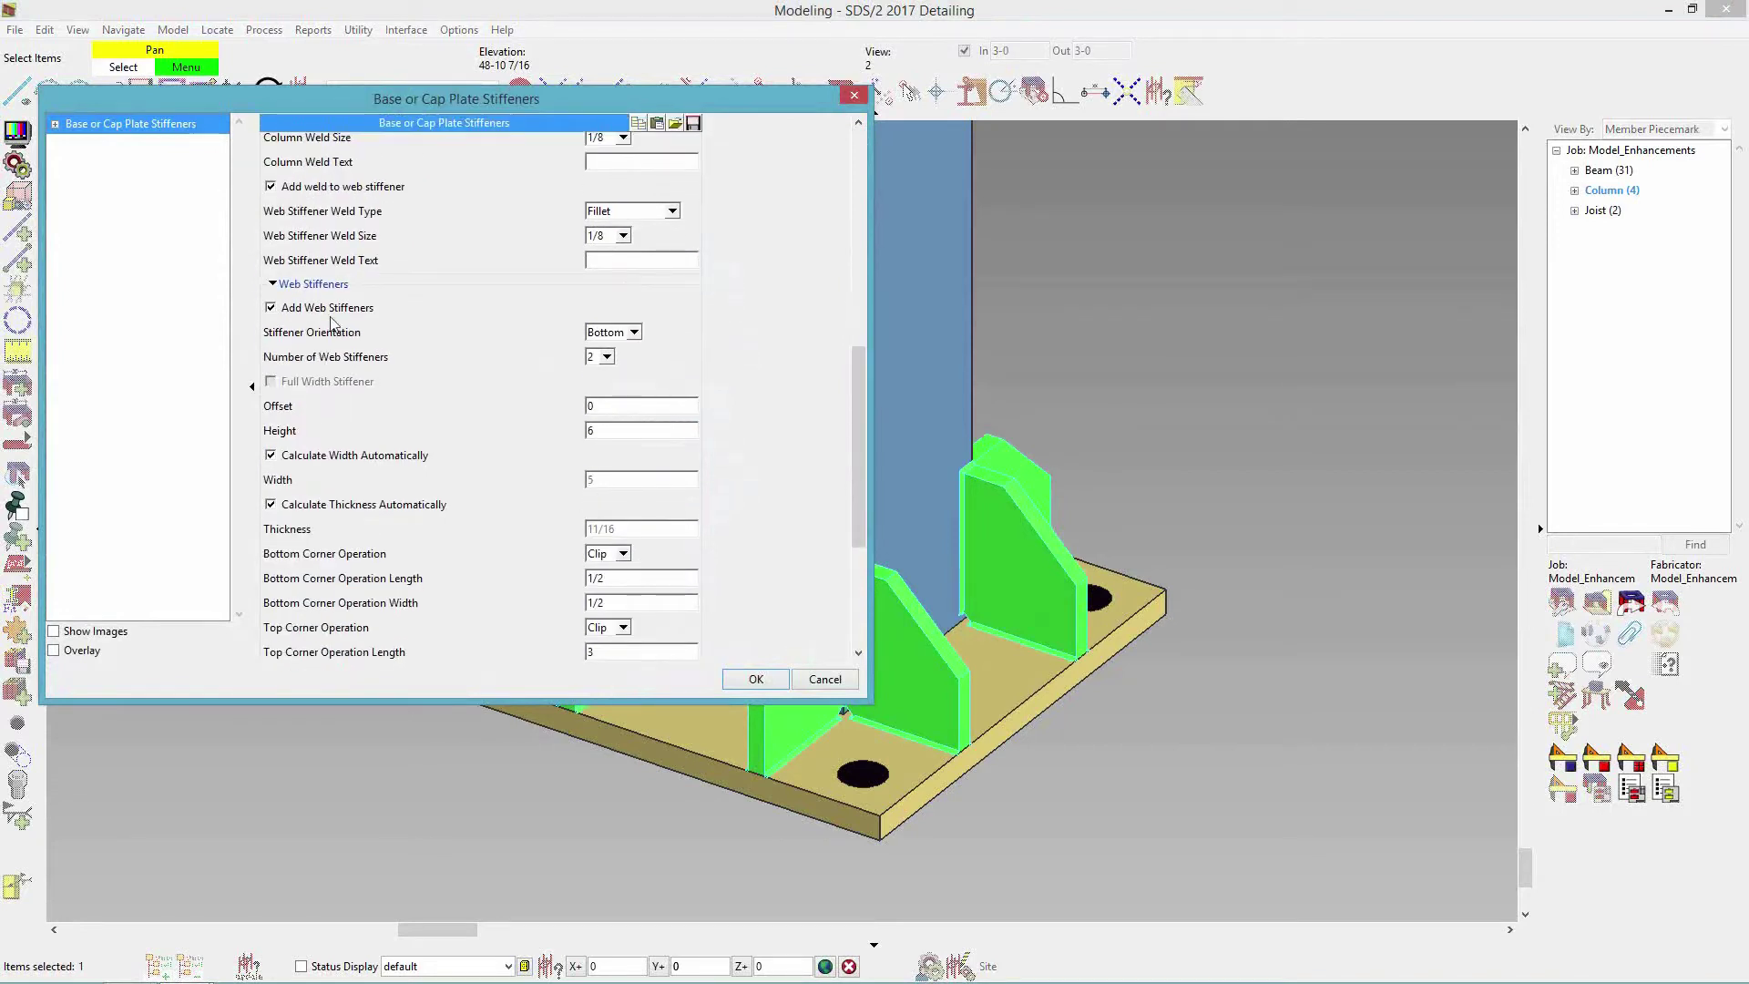
left_click(602, 356)
left_click(590, 381)
left_click(594, 408)
type("2")
left_click(756, 683)
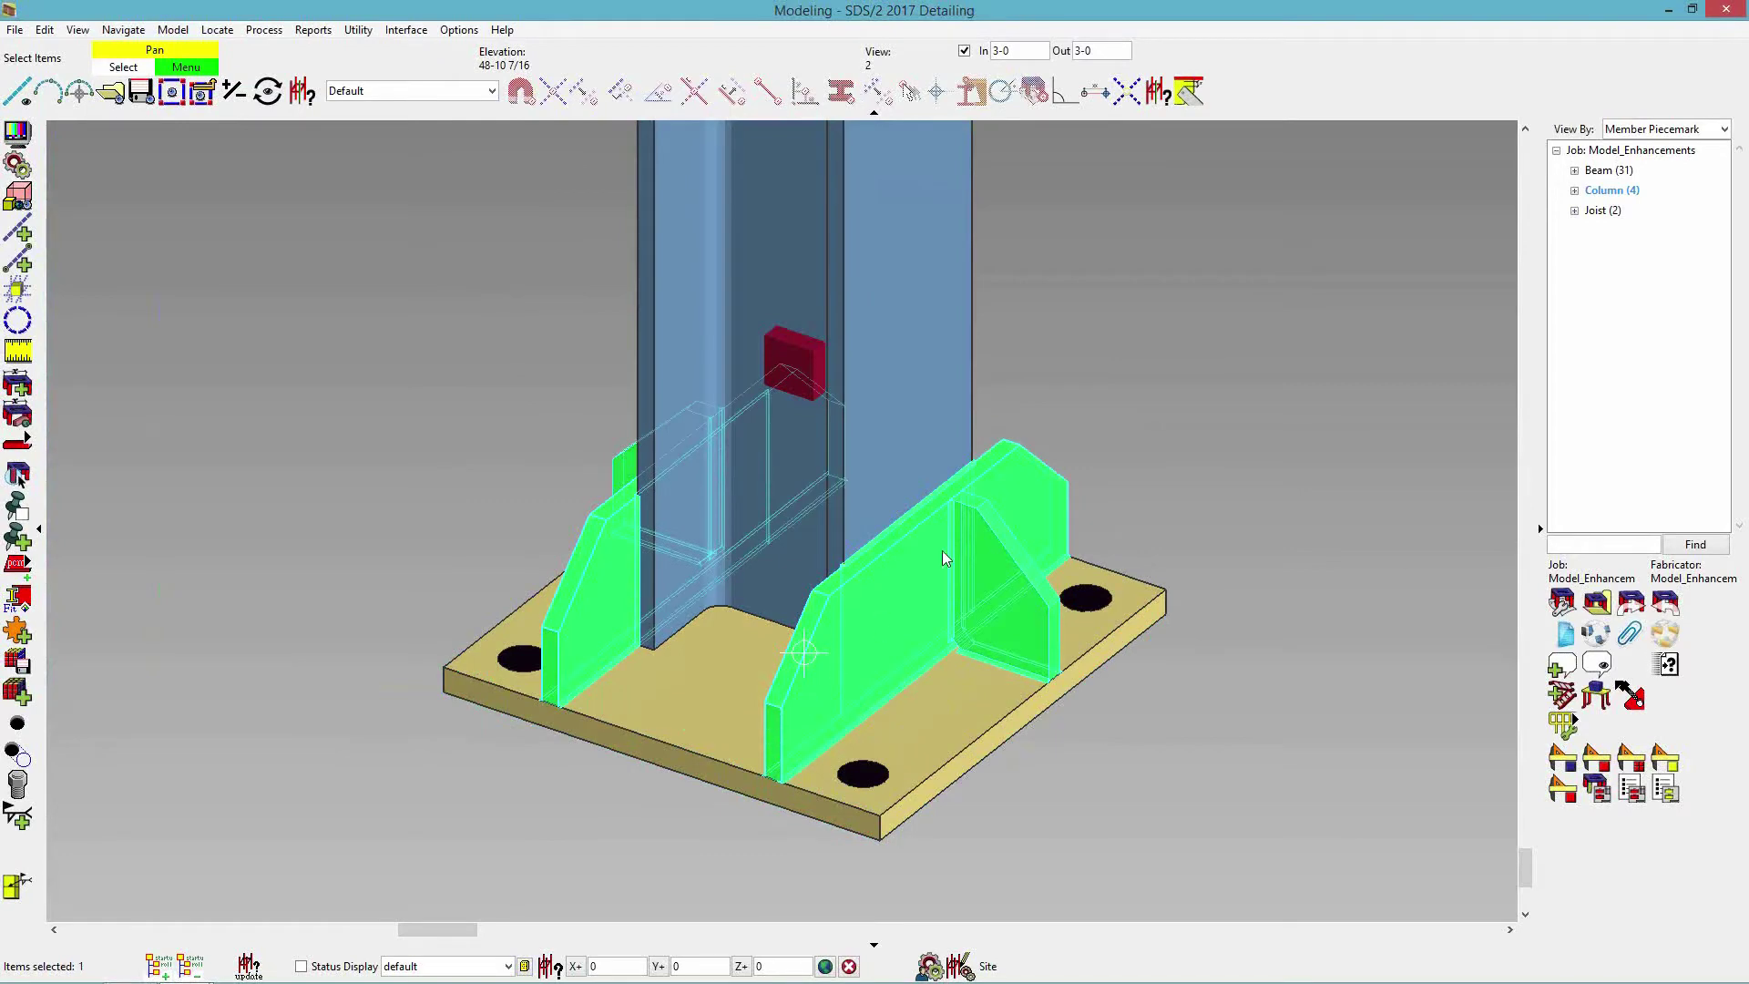
left_click(1170, 479)
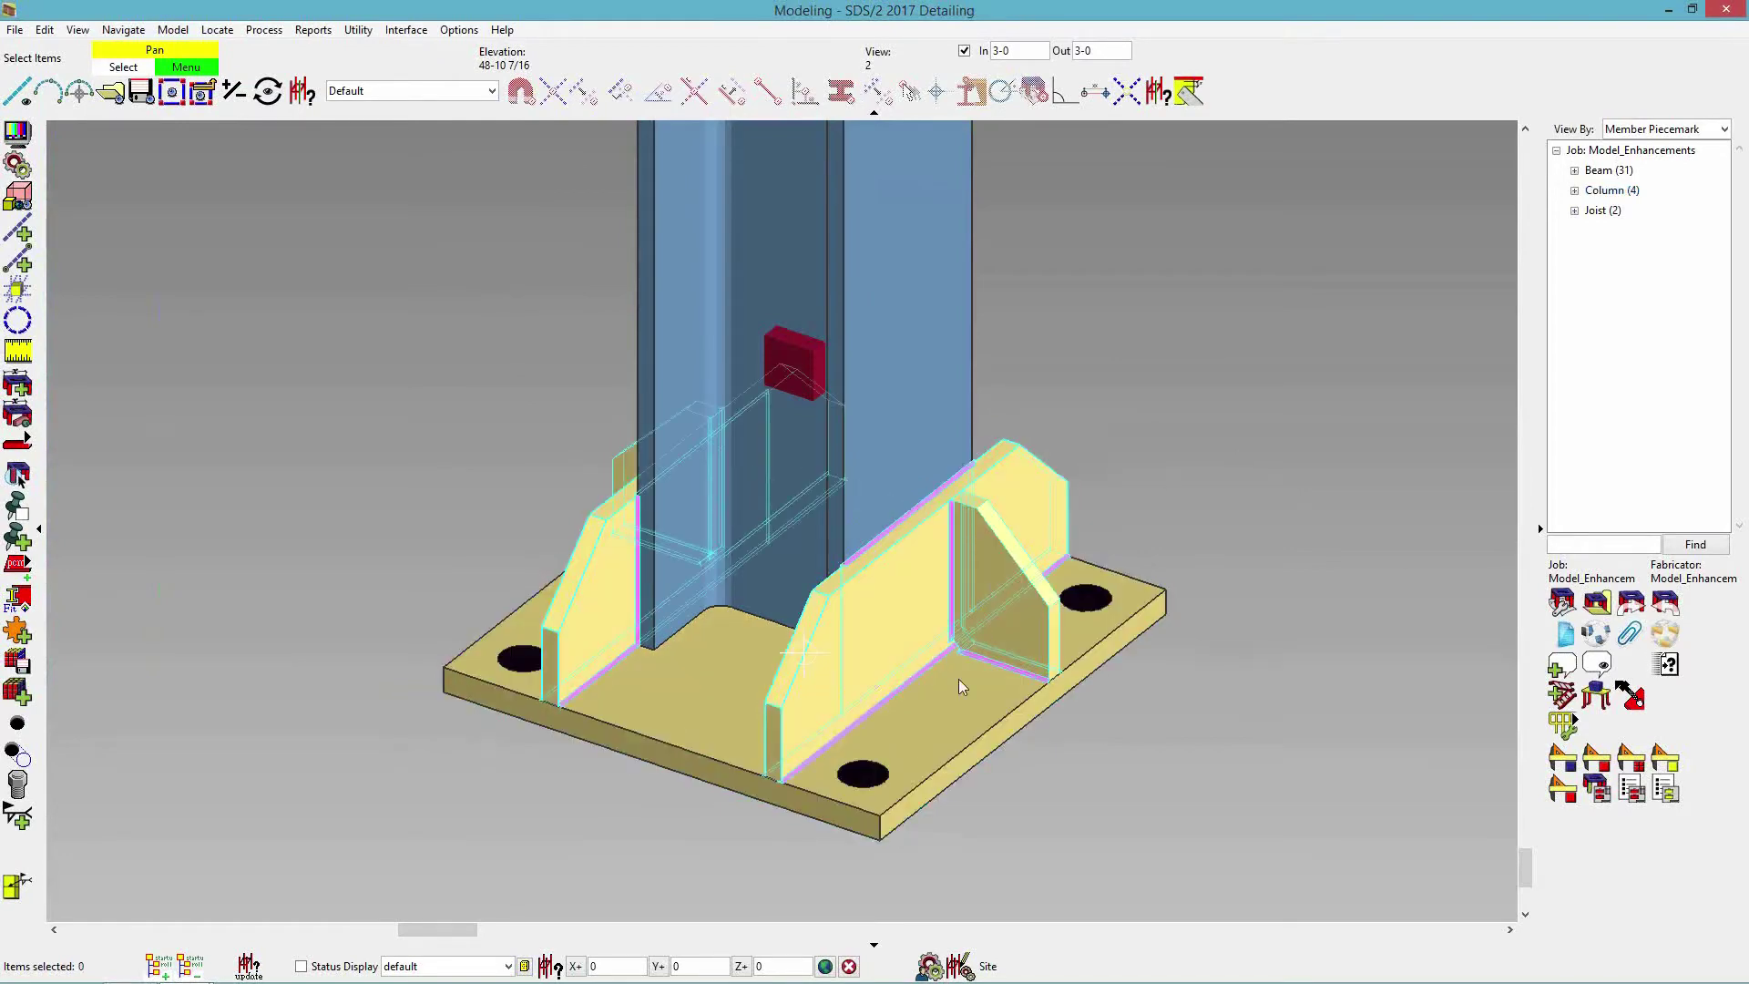
Set the number of web stiffeners to 2 with an offset of 2 on the same base stiffener component.
double_click(997, 577)
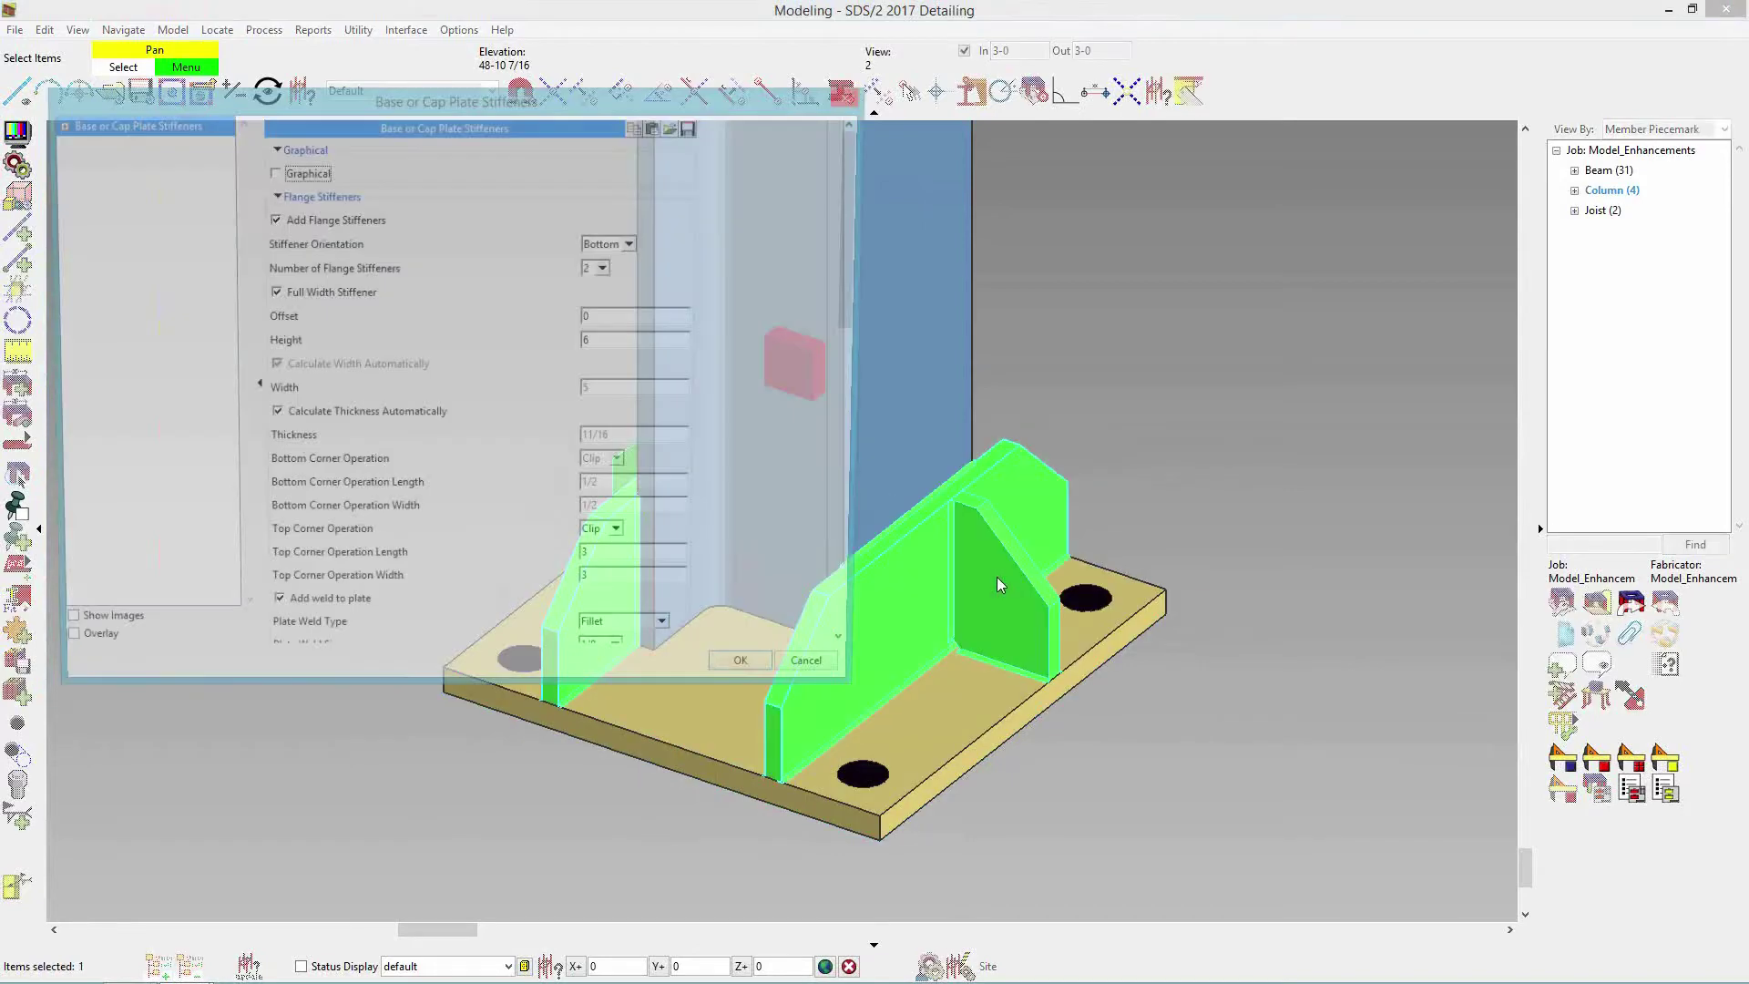
left_click_drag(862, 260, 832, 469)
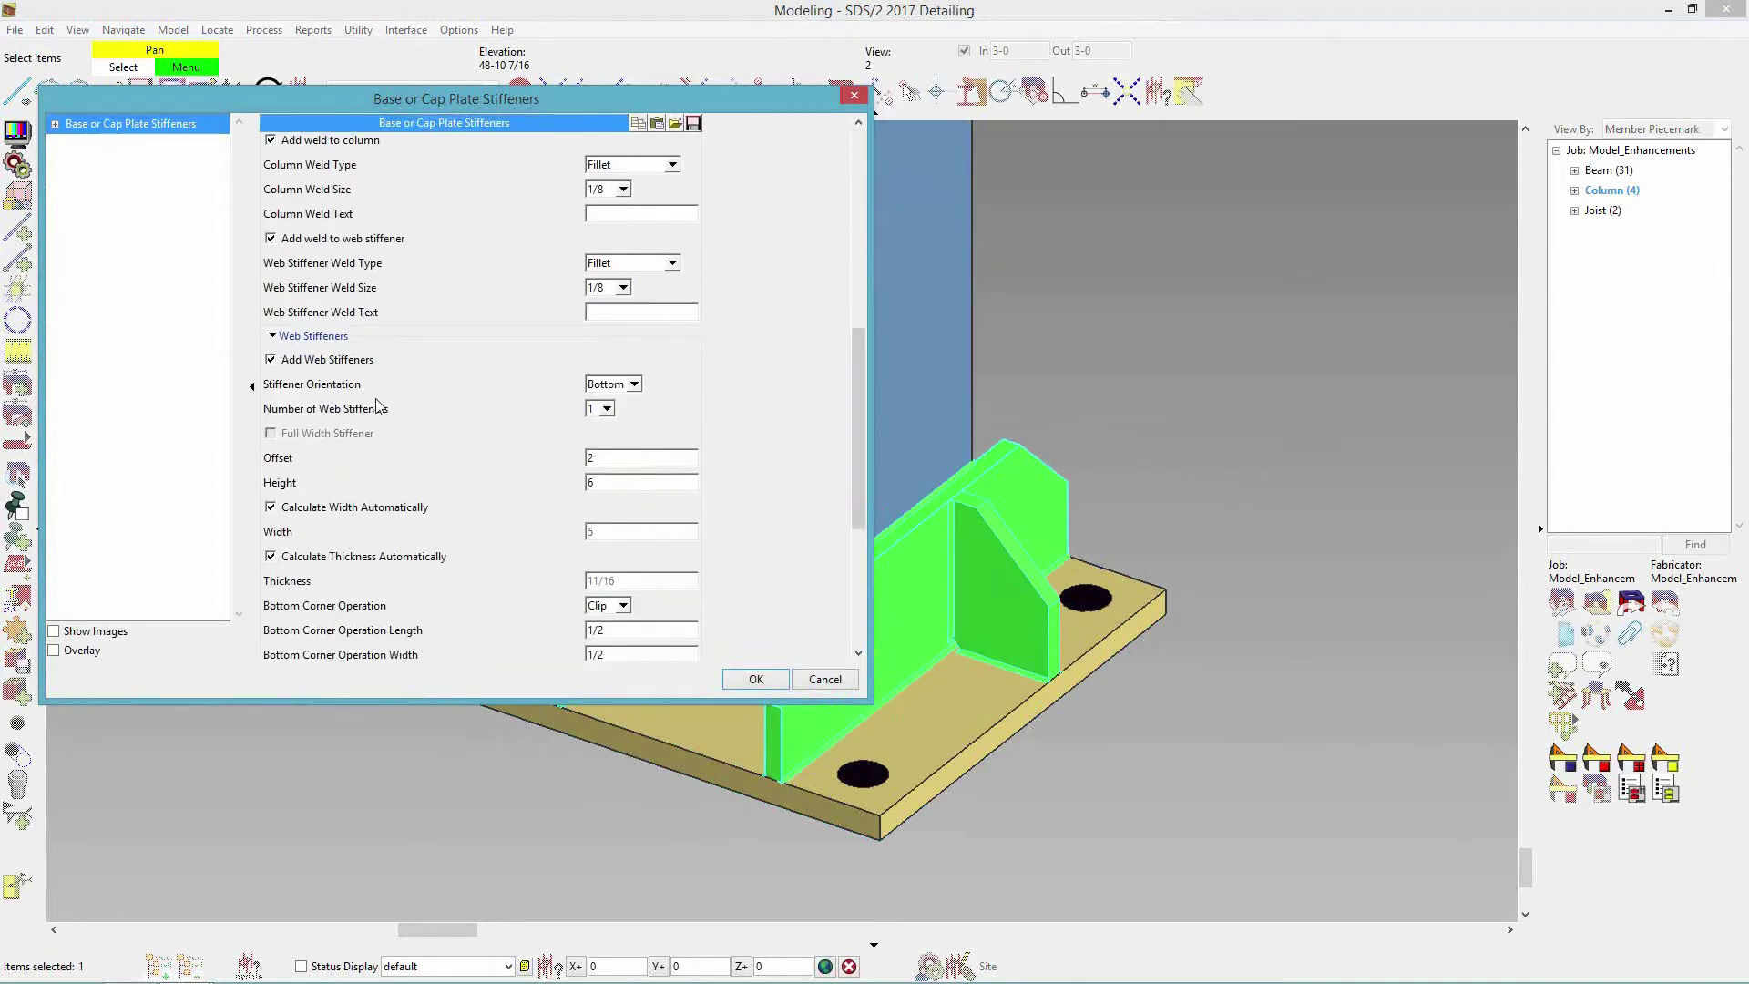
left_click(598, 409)
left_click(592, 439)
left_click(591, 456)
type("2")
left_click(756, 679)
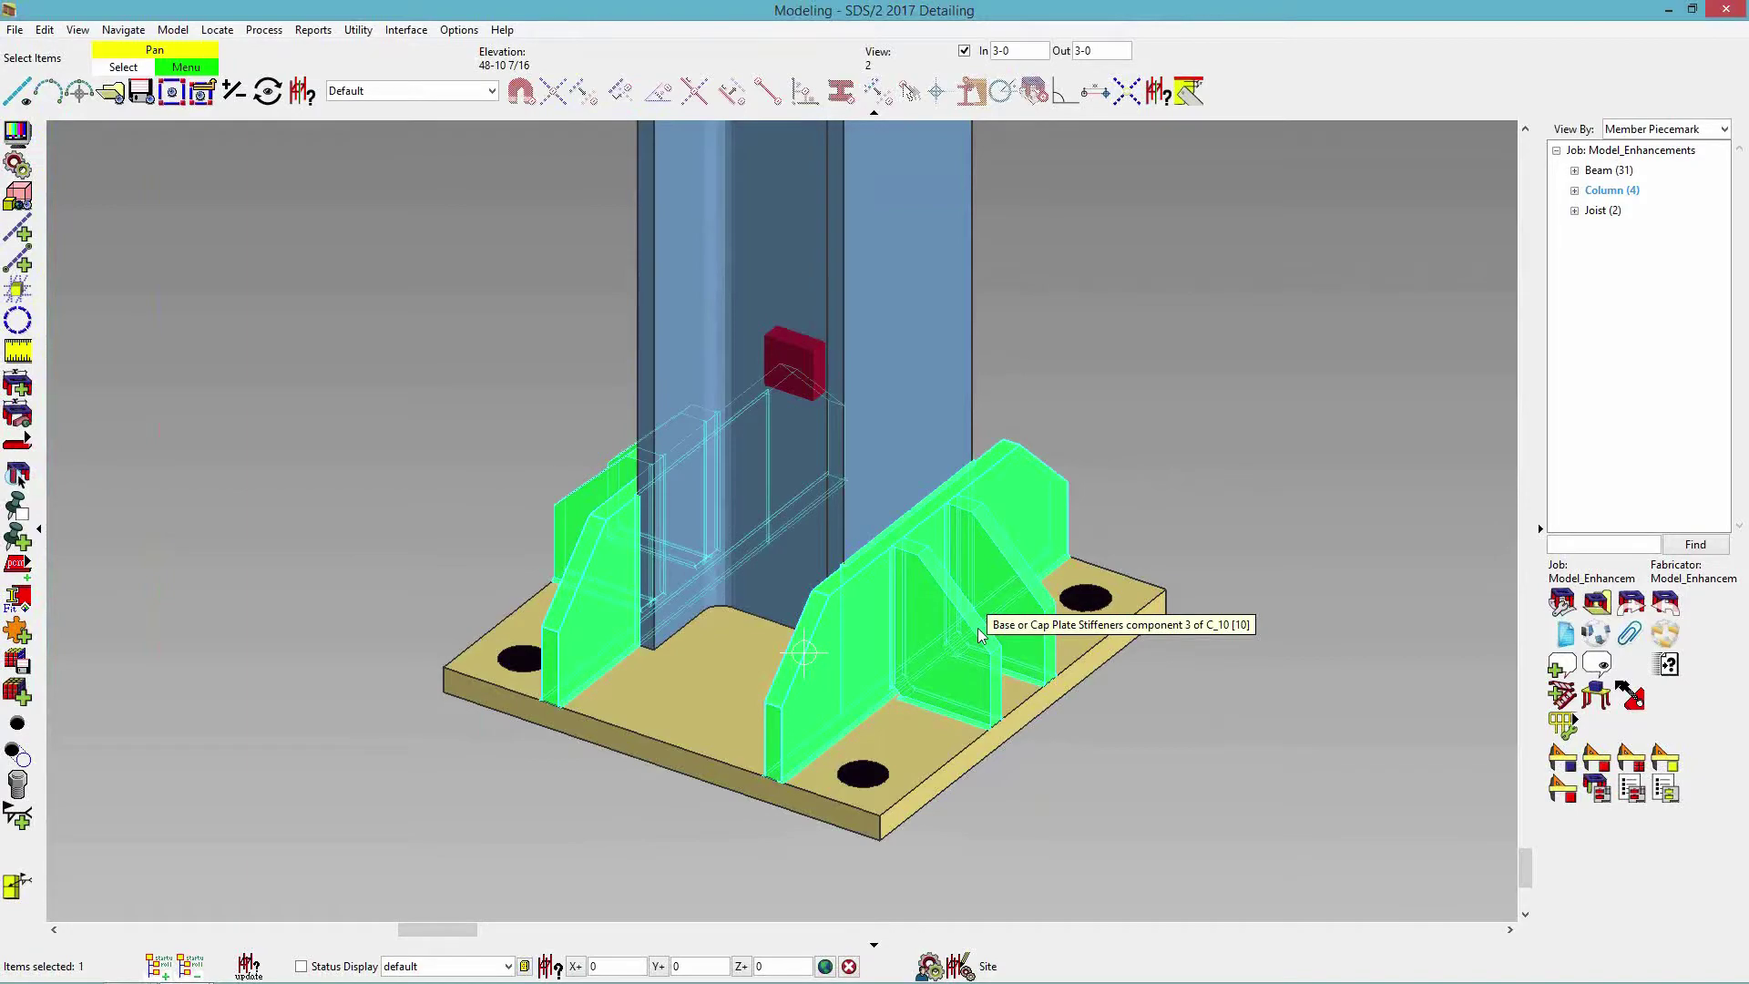
Turn off the In/Out depth limits and start a Base or Cap Plate Stiffeners component on the PIPE 6 STD column beside the stair.
scroll(1080, 492, "down", 3)
left_click(964, 51)
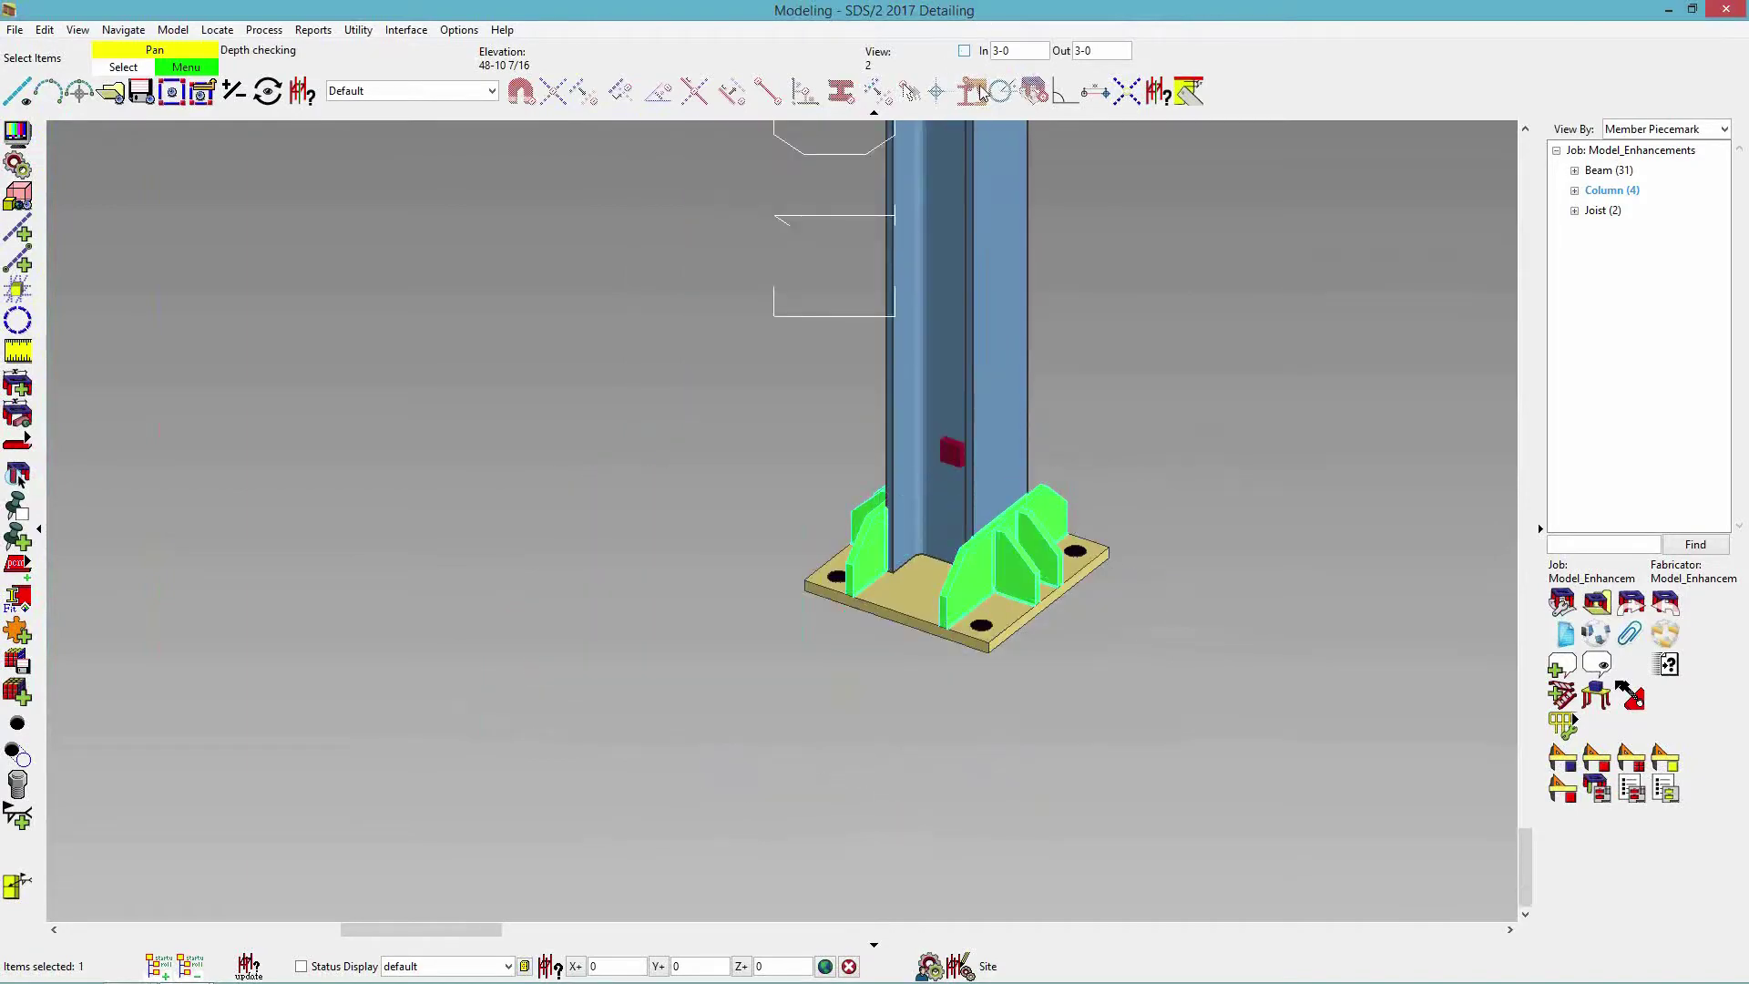
scroll(1051, 400, "down", 3)
middle_click_drag(1080, 407, 534, 320)
scroll(1070, 696, "up", 5)
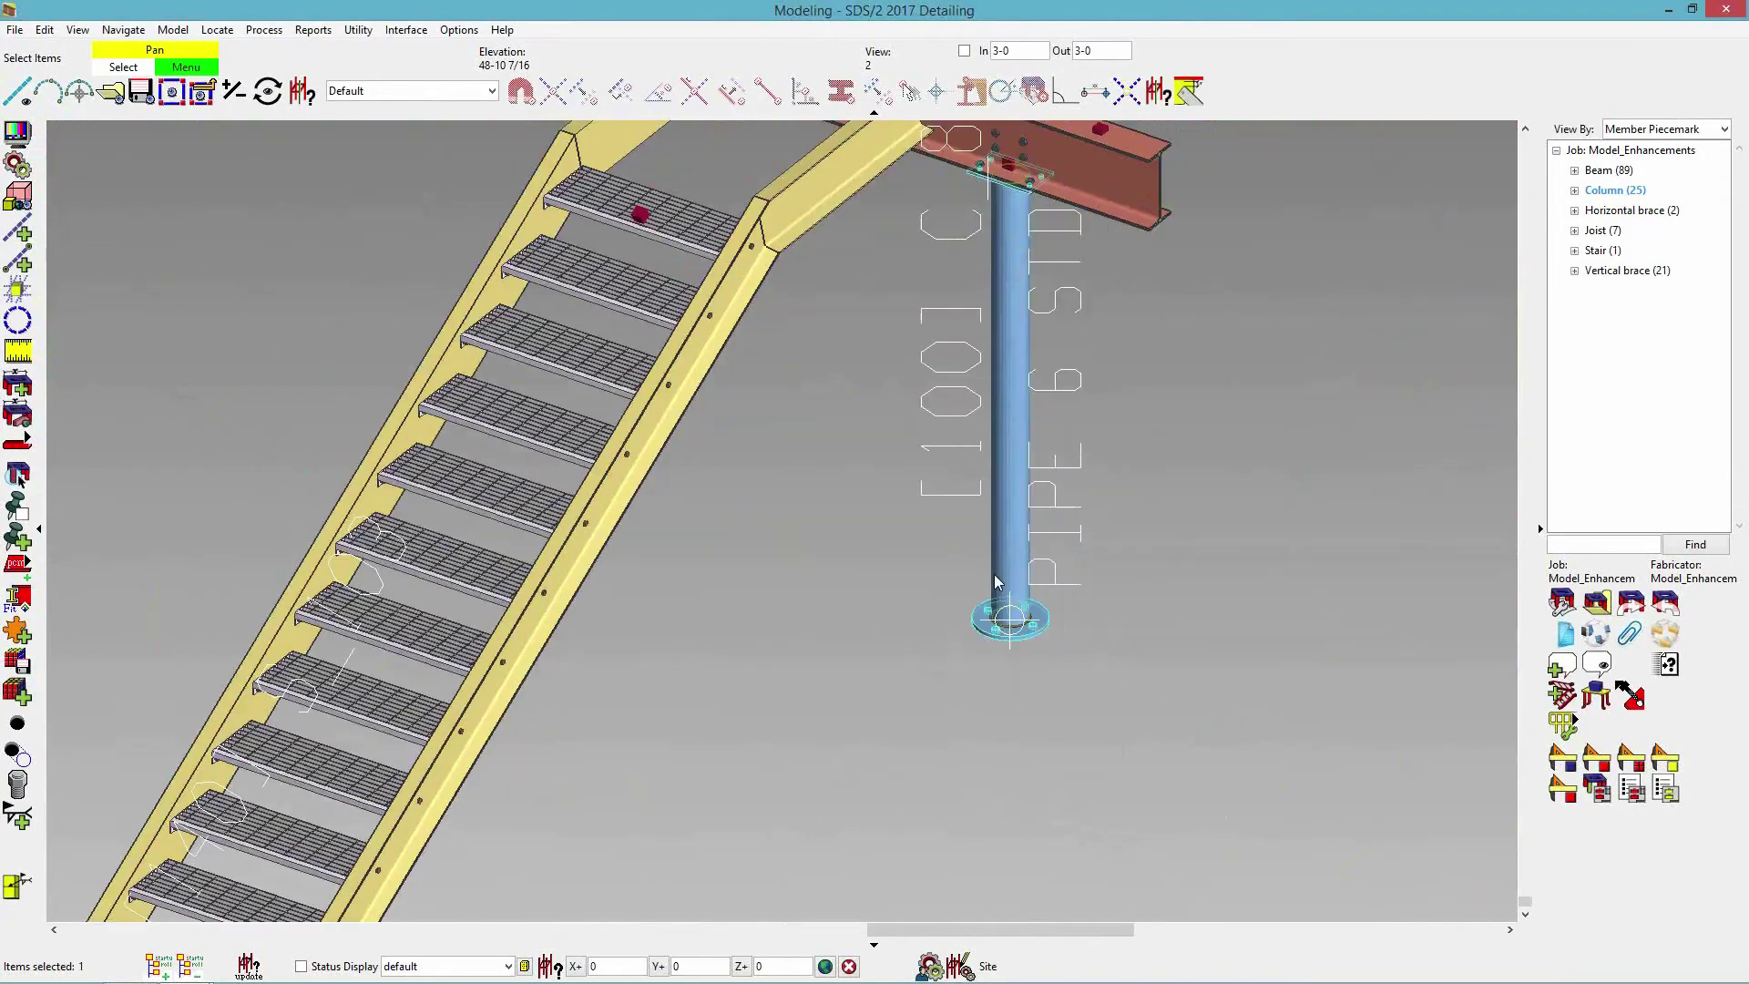
left_click(1019, 556)
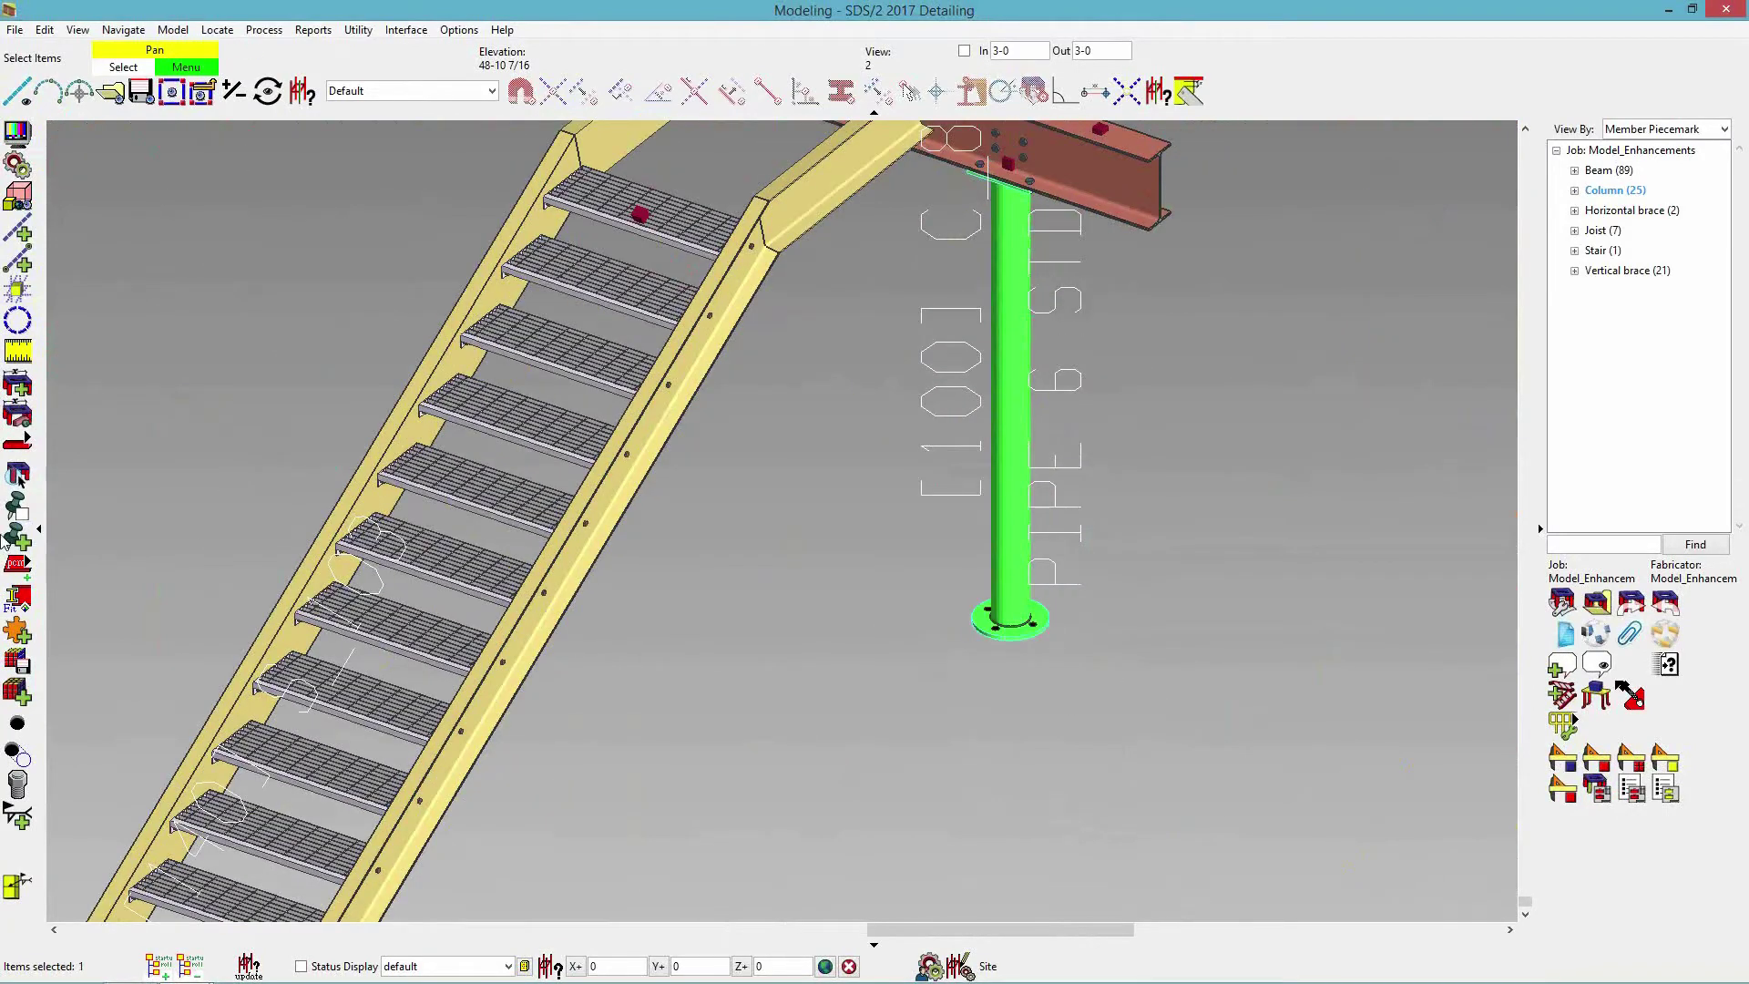
left_click(17, 629)
double_click(706, 347)
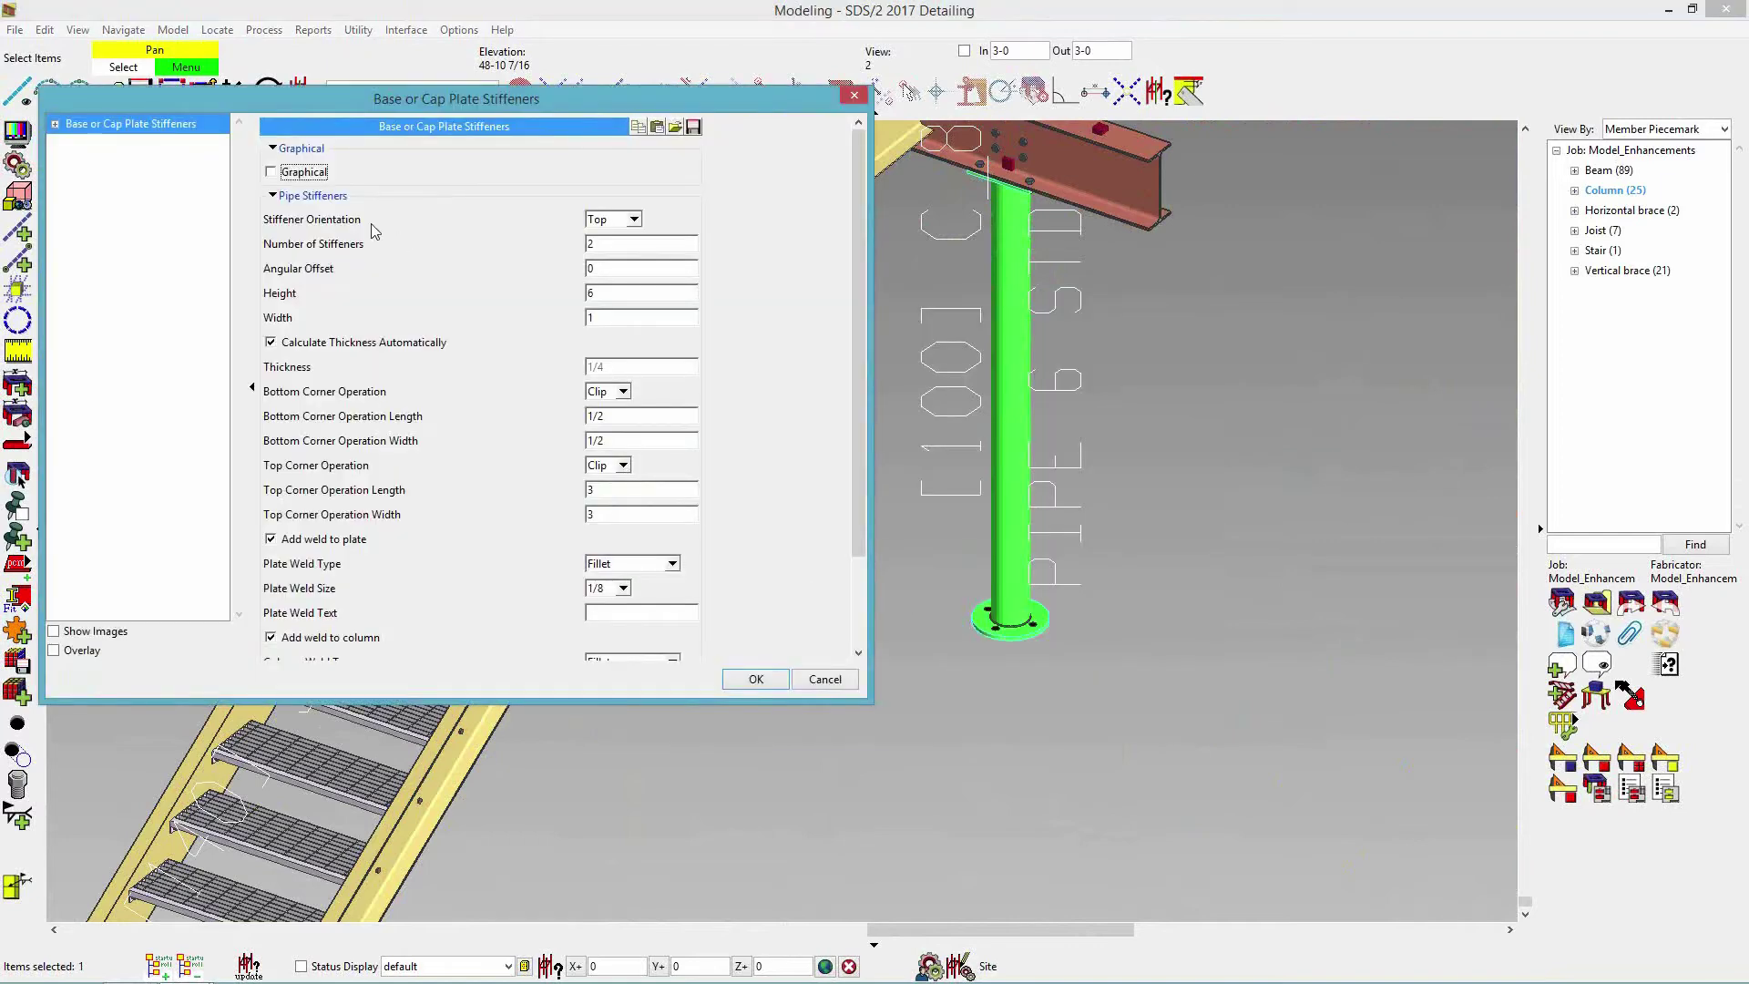
Create 6 pipe stiffeners at the bottom of the column with an angular offset of 0, height 6 and width 2.5.
left_click(623, 220)
left_click(601, 255)
double_click(603, 247)
type("6")
left_click(616, 267)
left_click(608, 299)
left_click(607, 316)
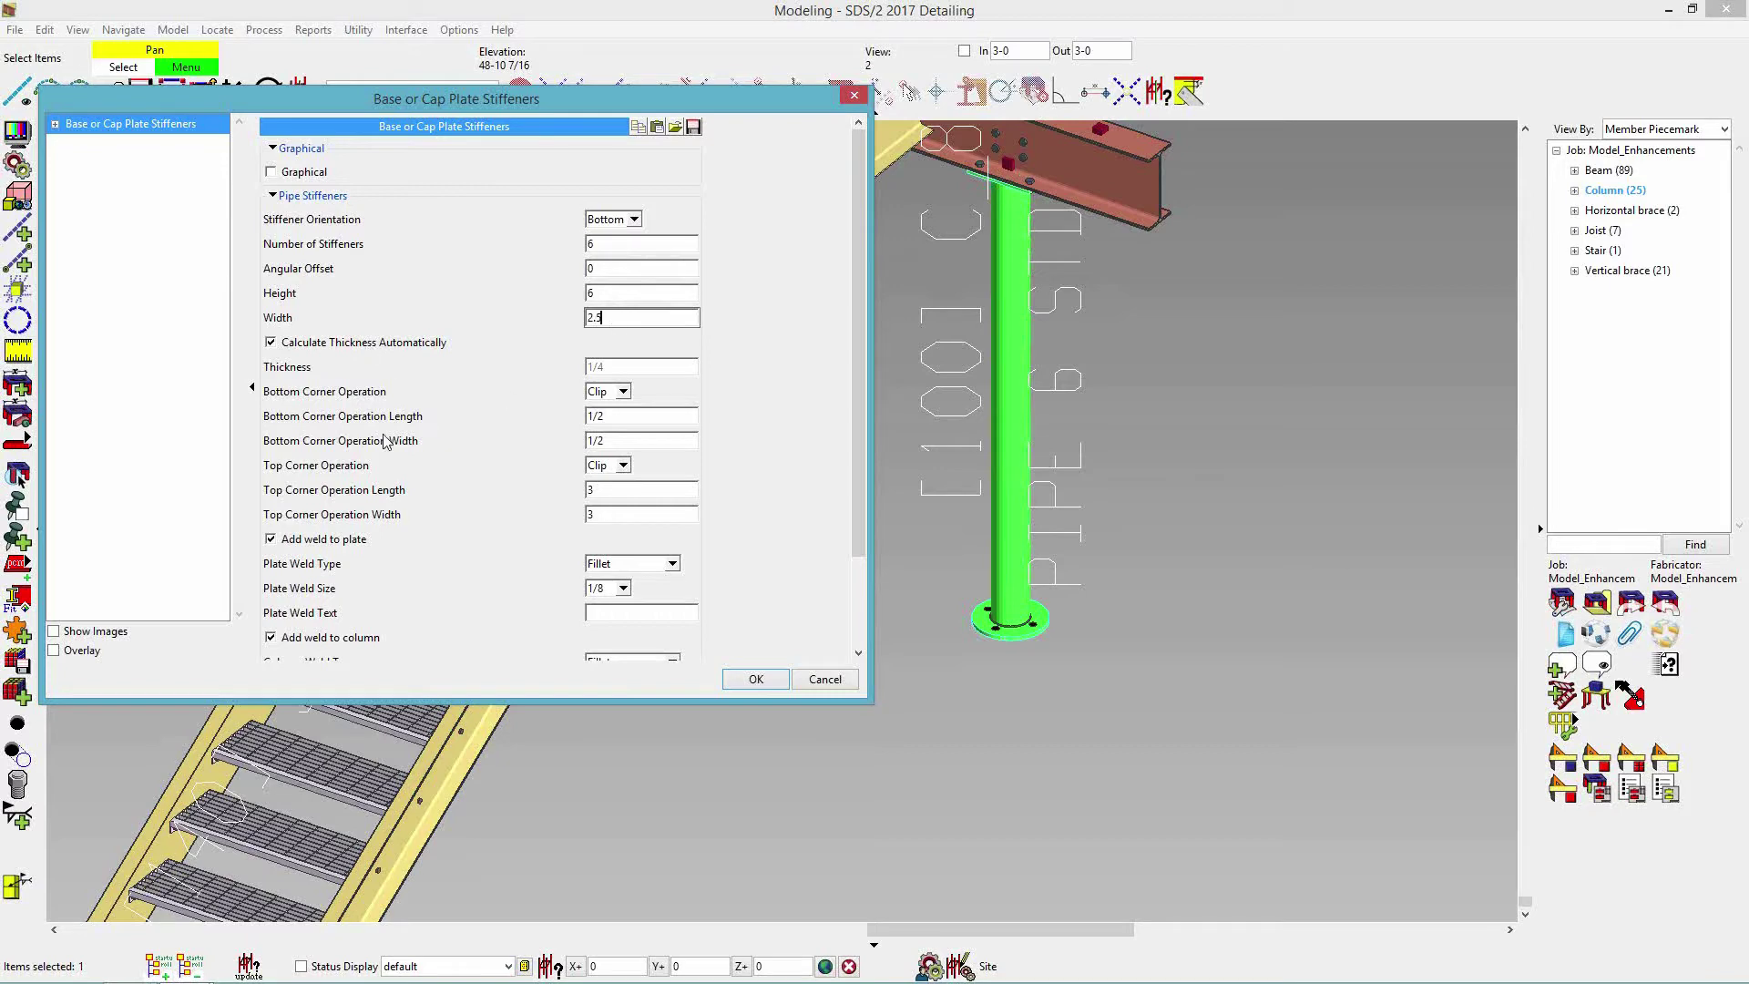
left_click_drag(863, 448, 848, 575)
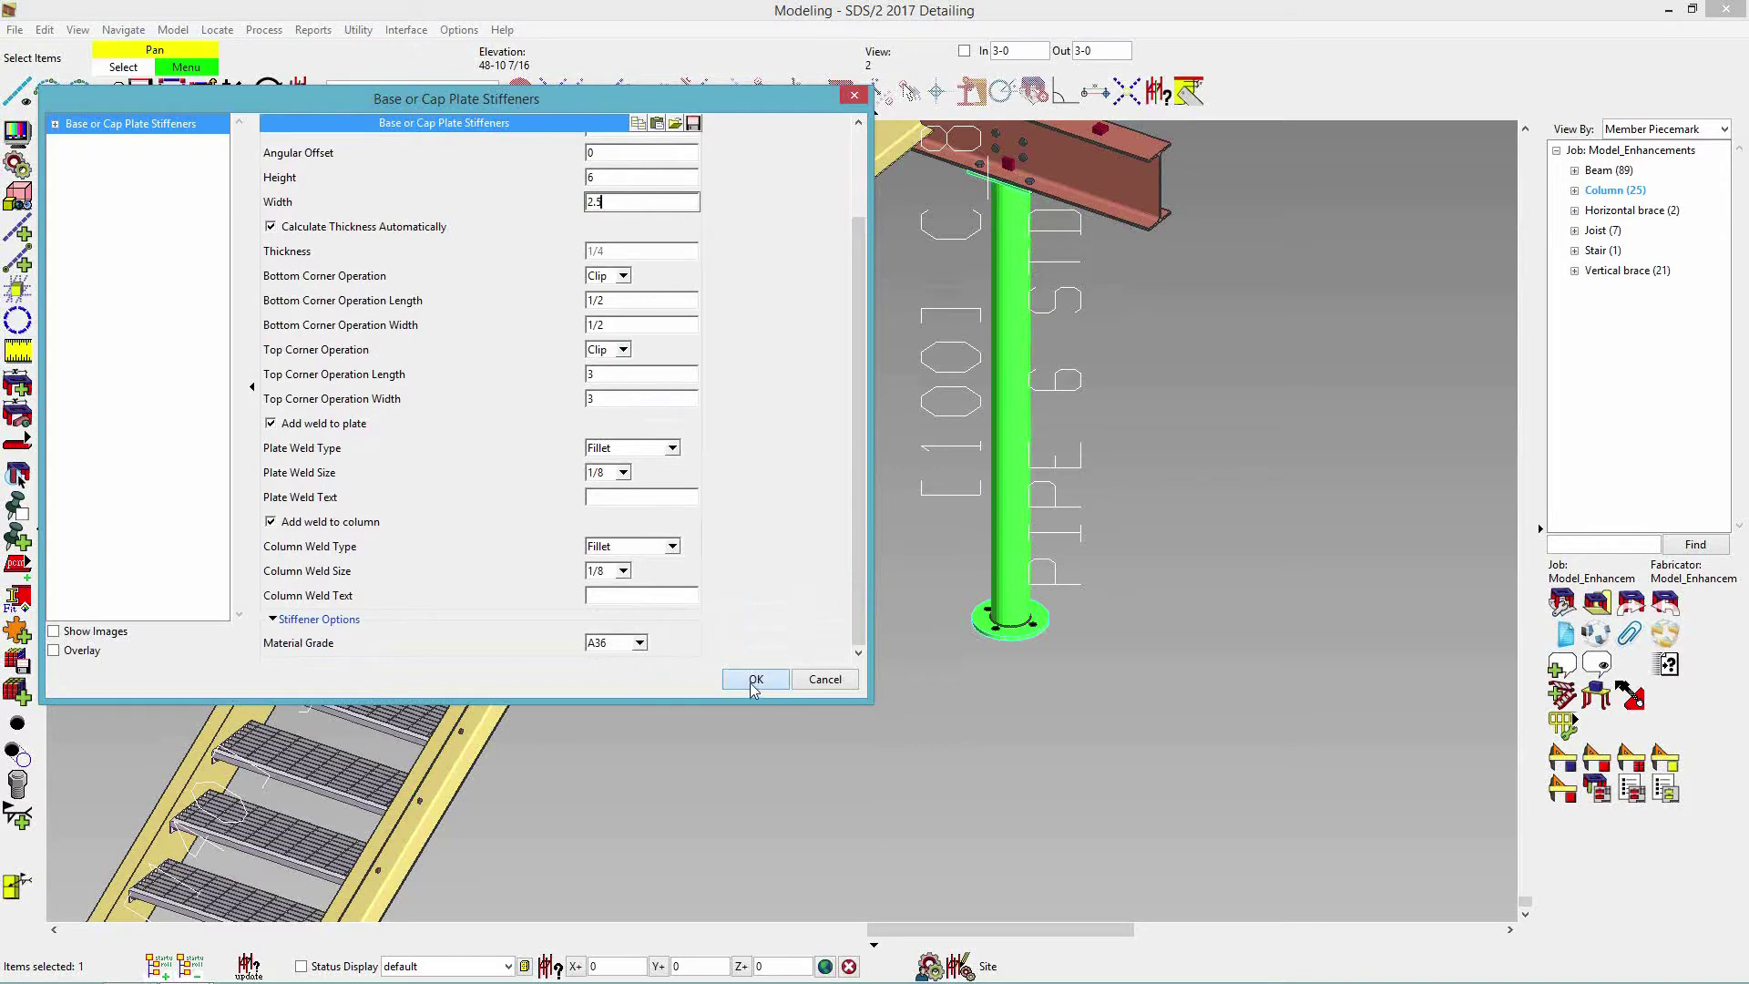
left_click(756, 680)
scroll(1063, 616, "up", 5)
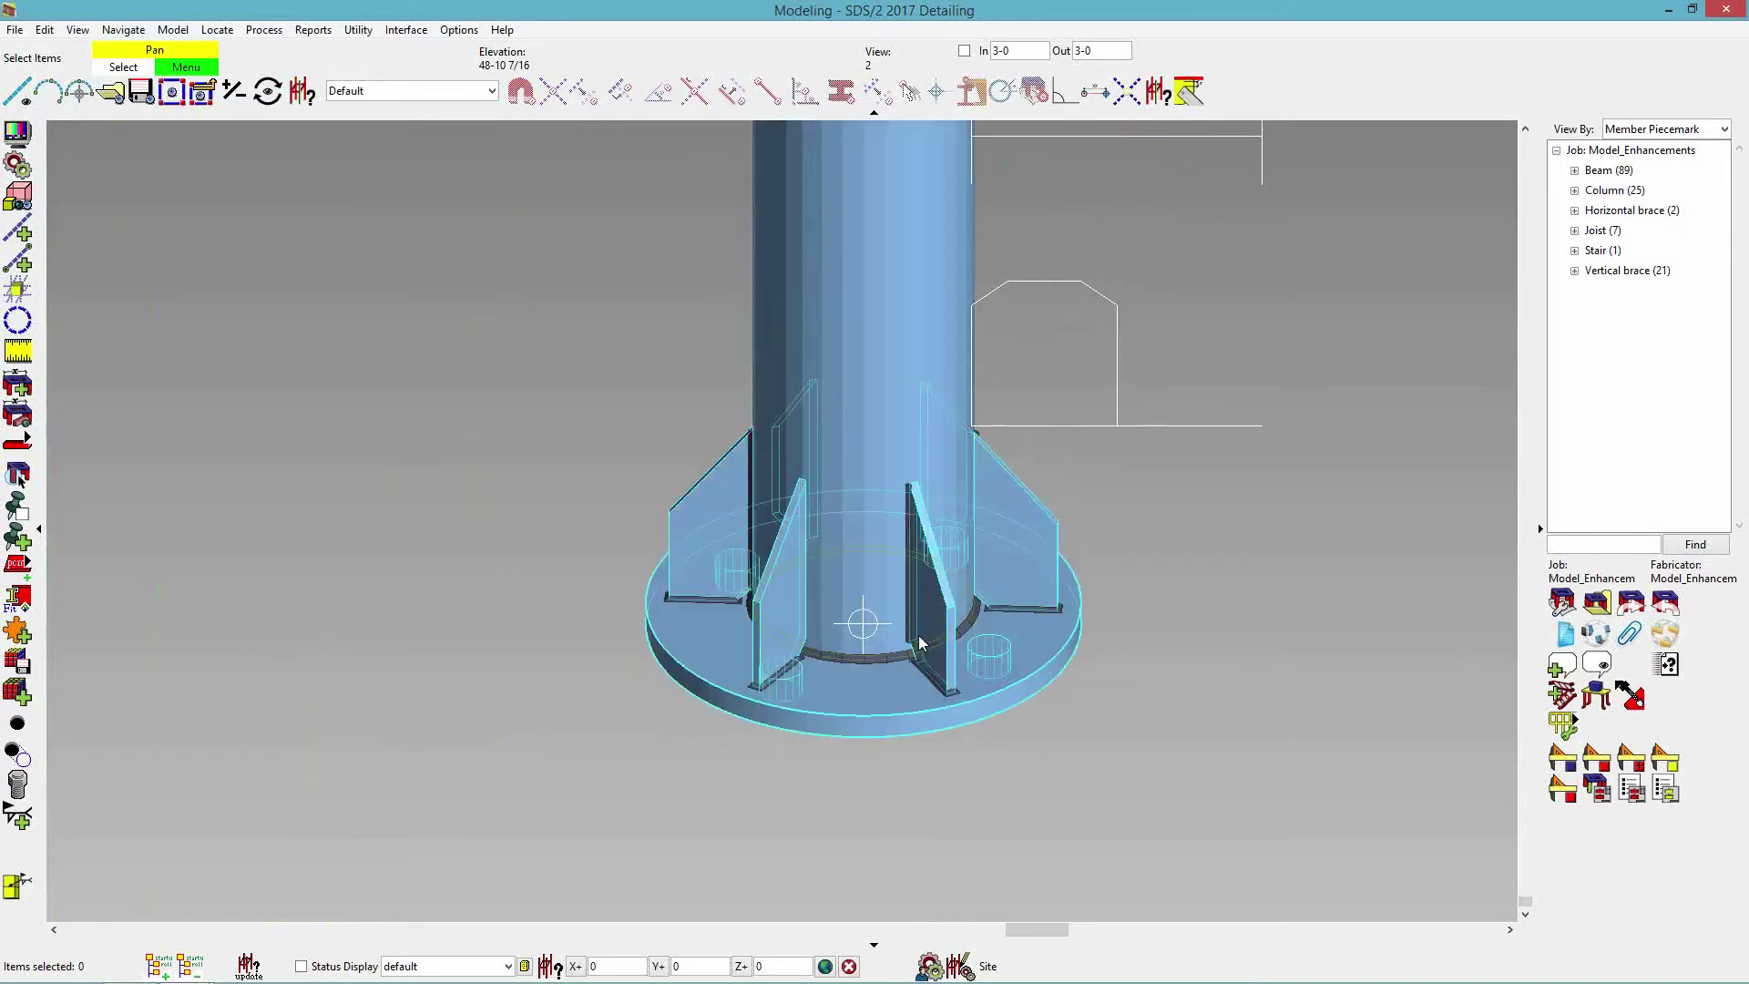
Change the pipe column's base stiffeners to 4 with an angular offset of 45.
double_click(1037, 565)
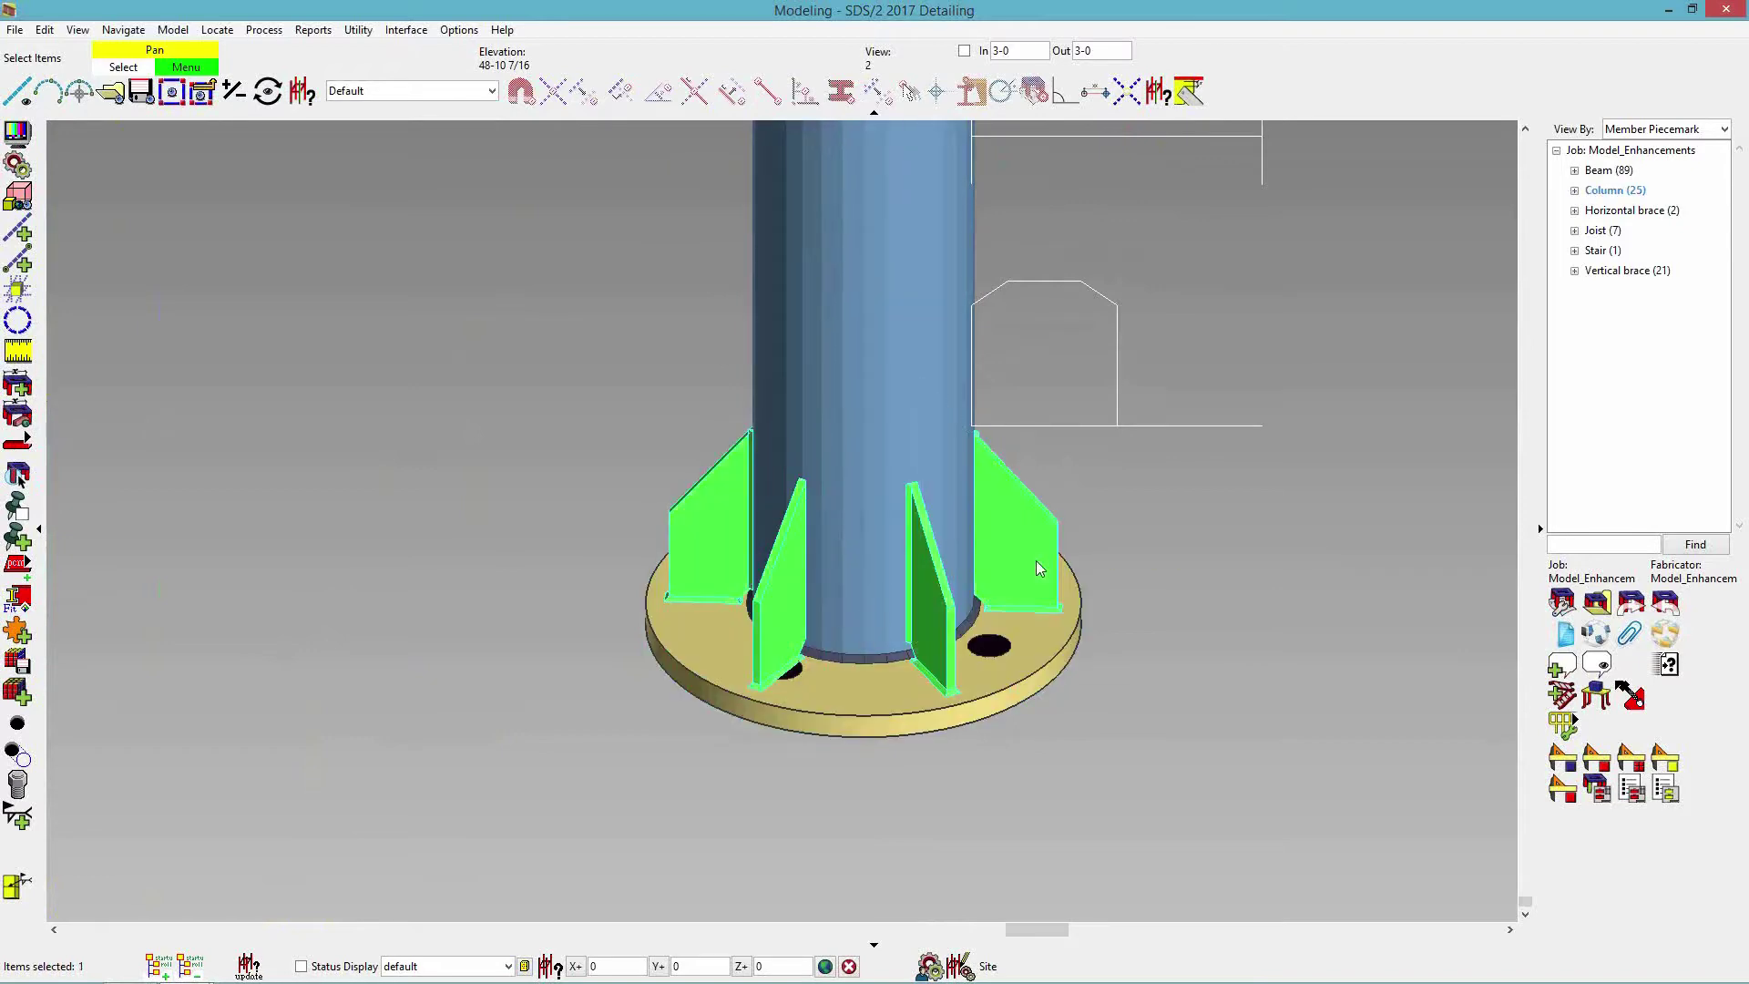
double_click(621, 247)
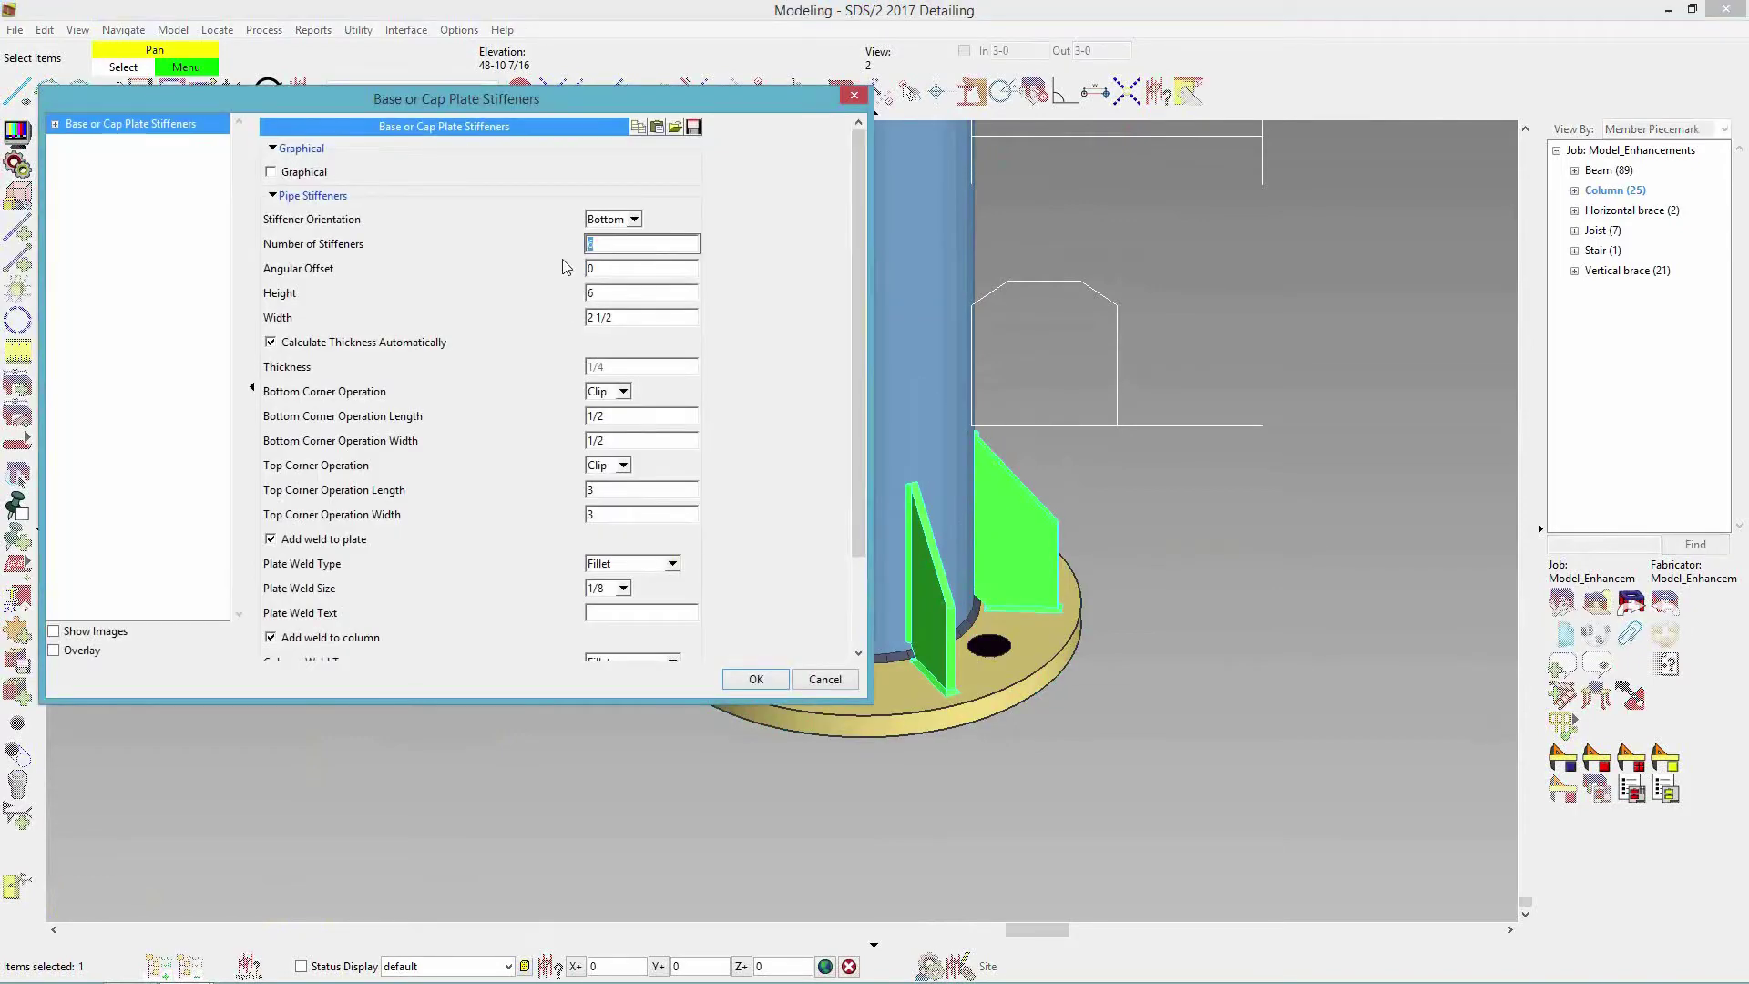
key("Tab")
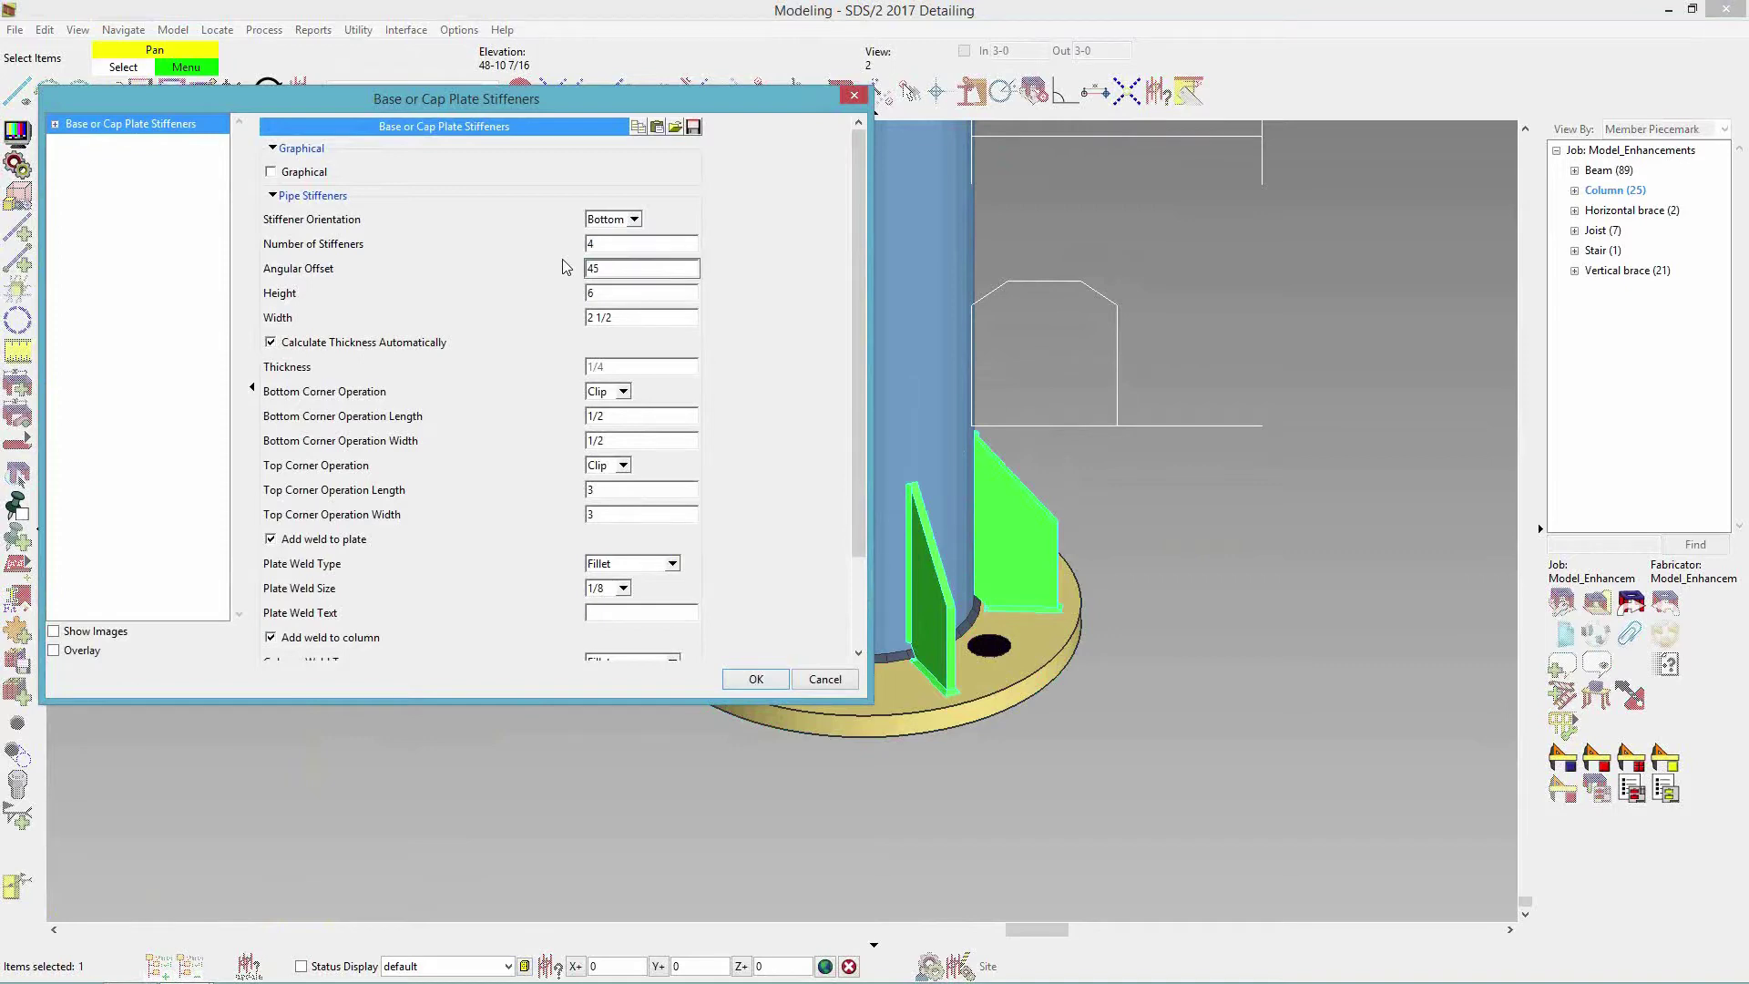
scroll(565, 266, "down", 3)
key("Return")
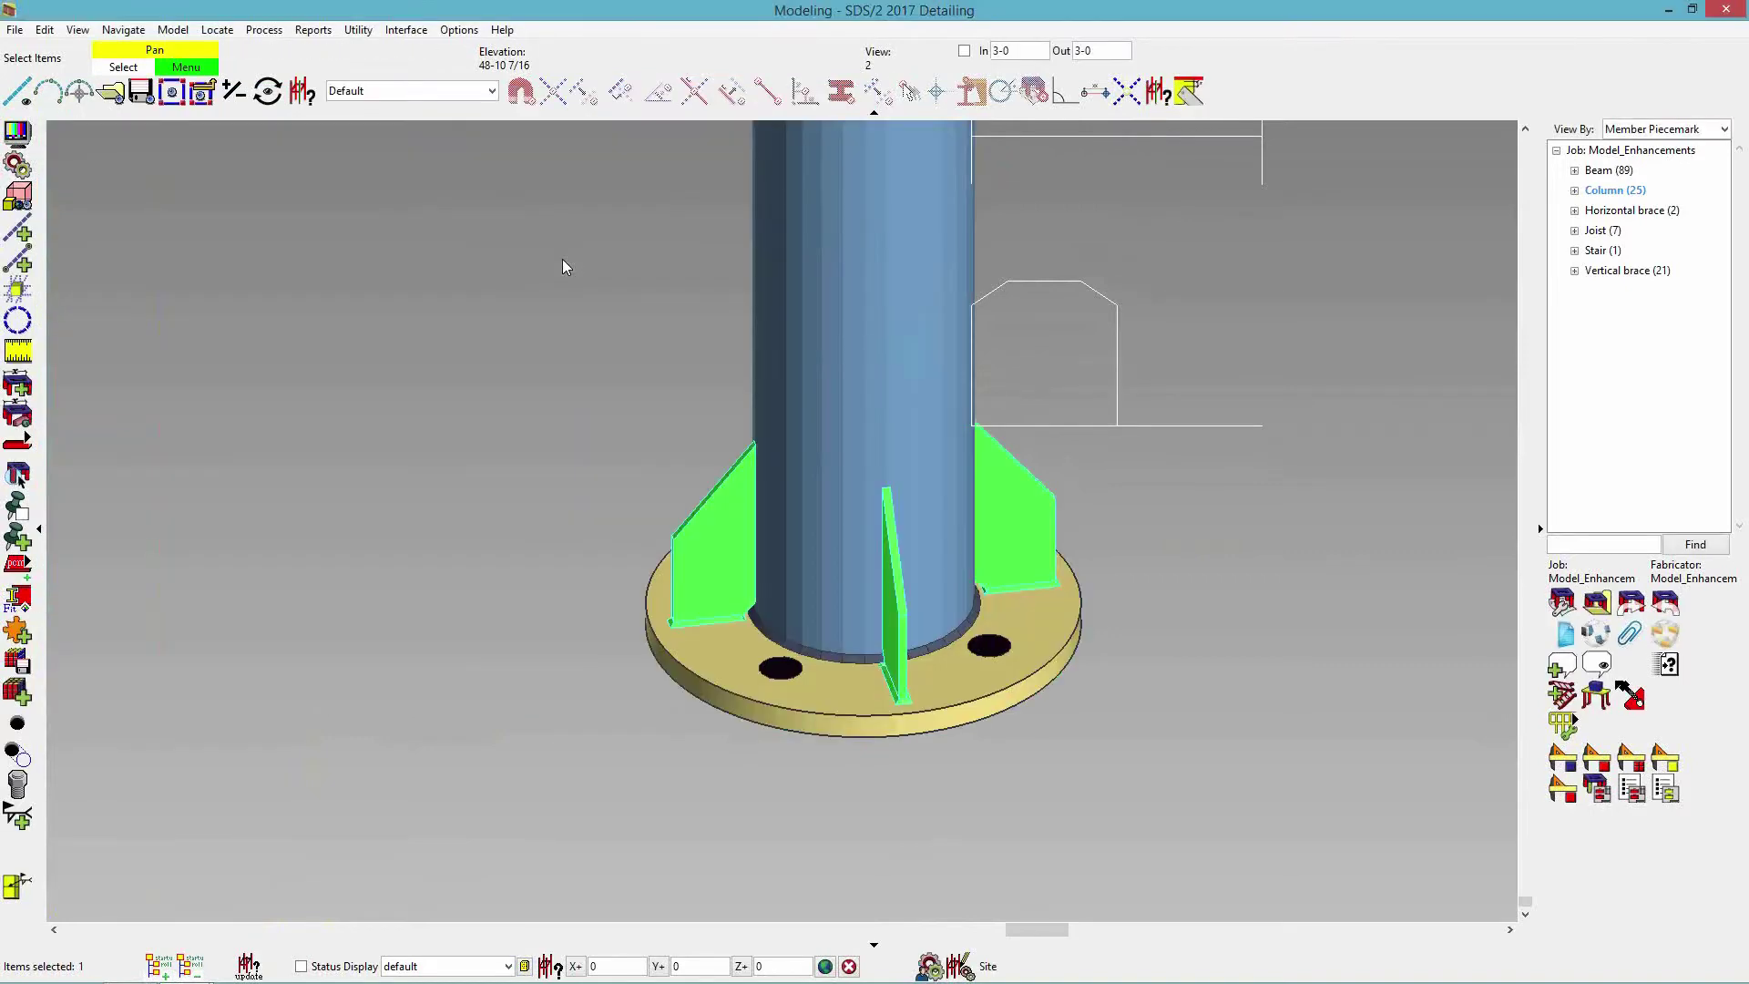
left_click(1338, 543)
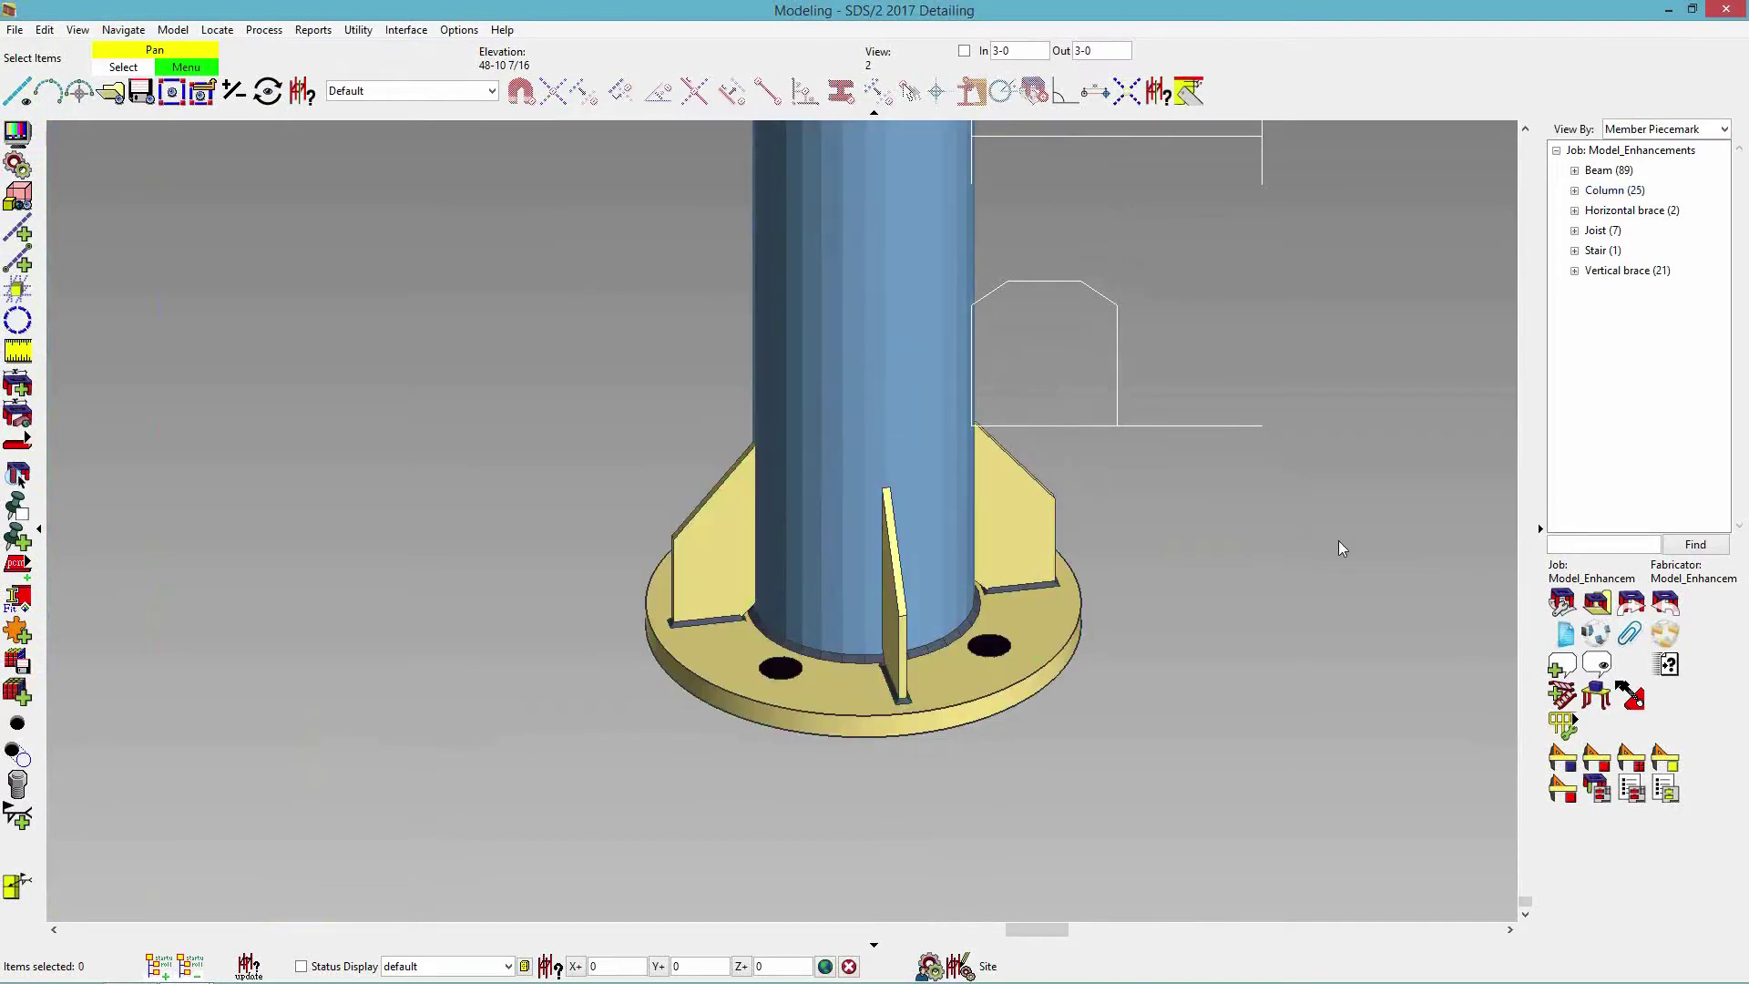
scroll(1337, 545, "down", 6)
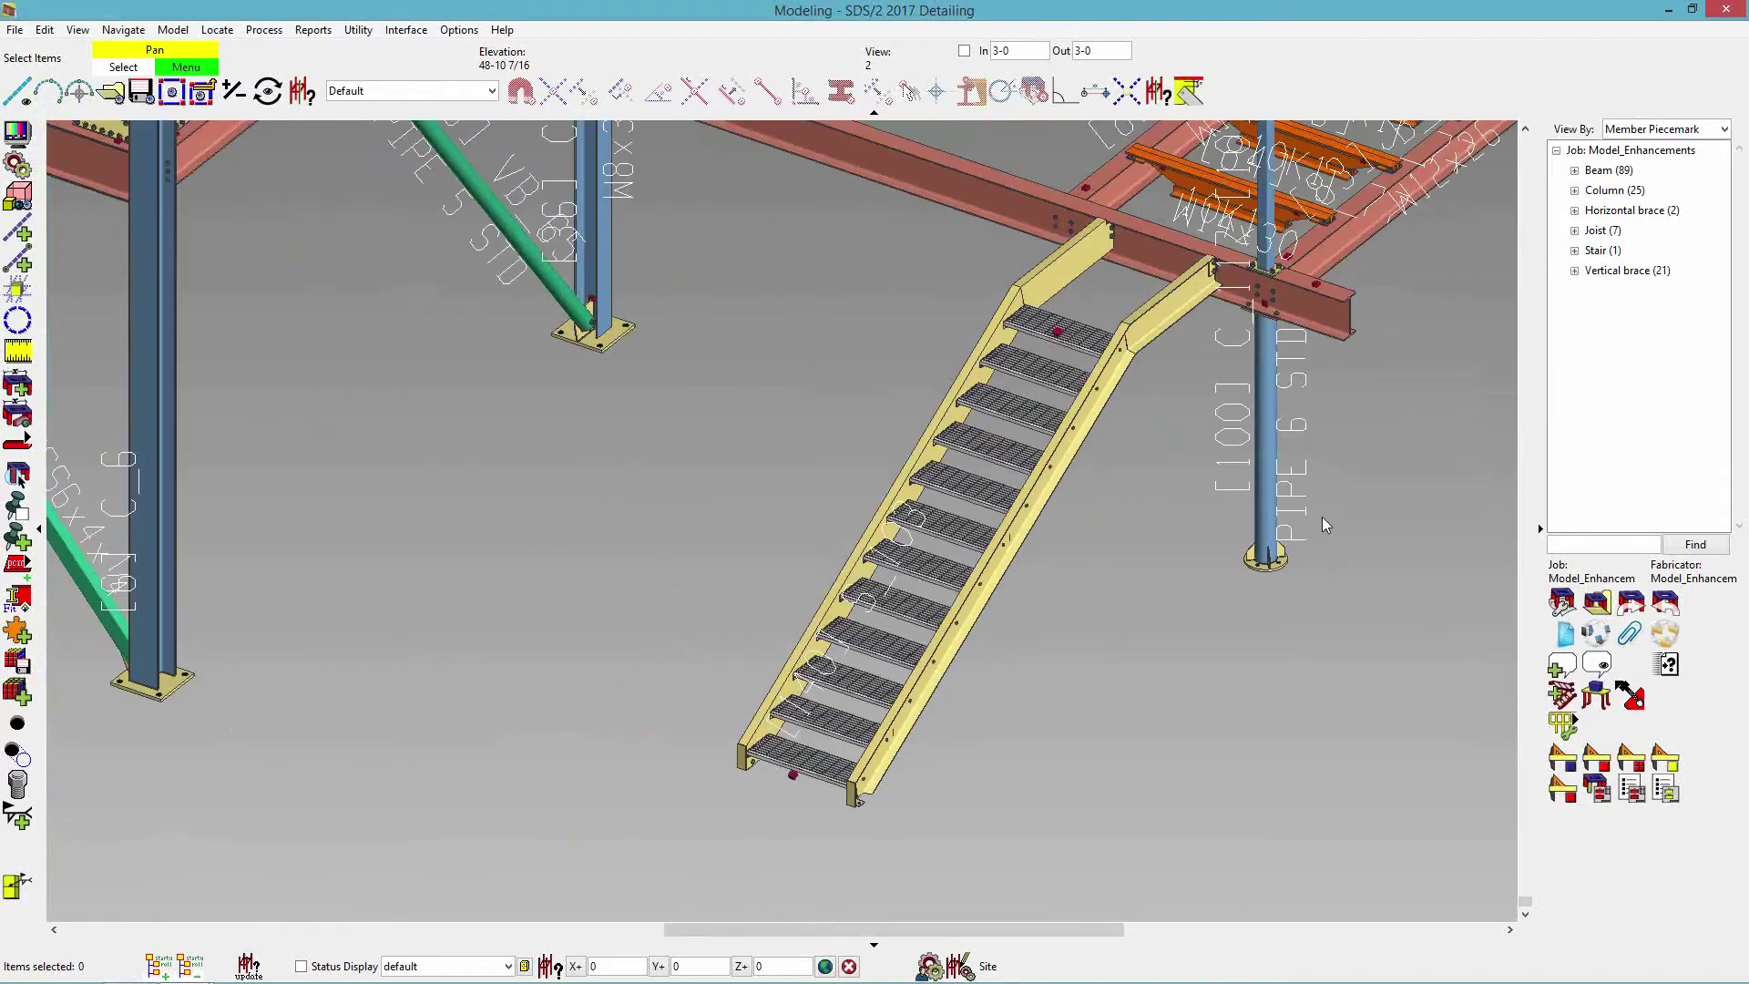
Start a Base or Cap Plate Stiffeners component on the HSS8x6x1/4 column, member 102.
middle_click(1219, 396)
middle_click(1219, 396)
scroll(674, 658, "up", 5)
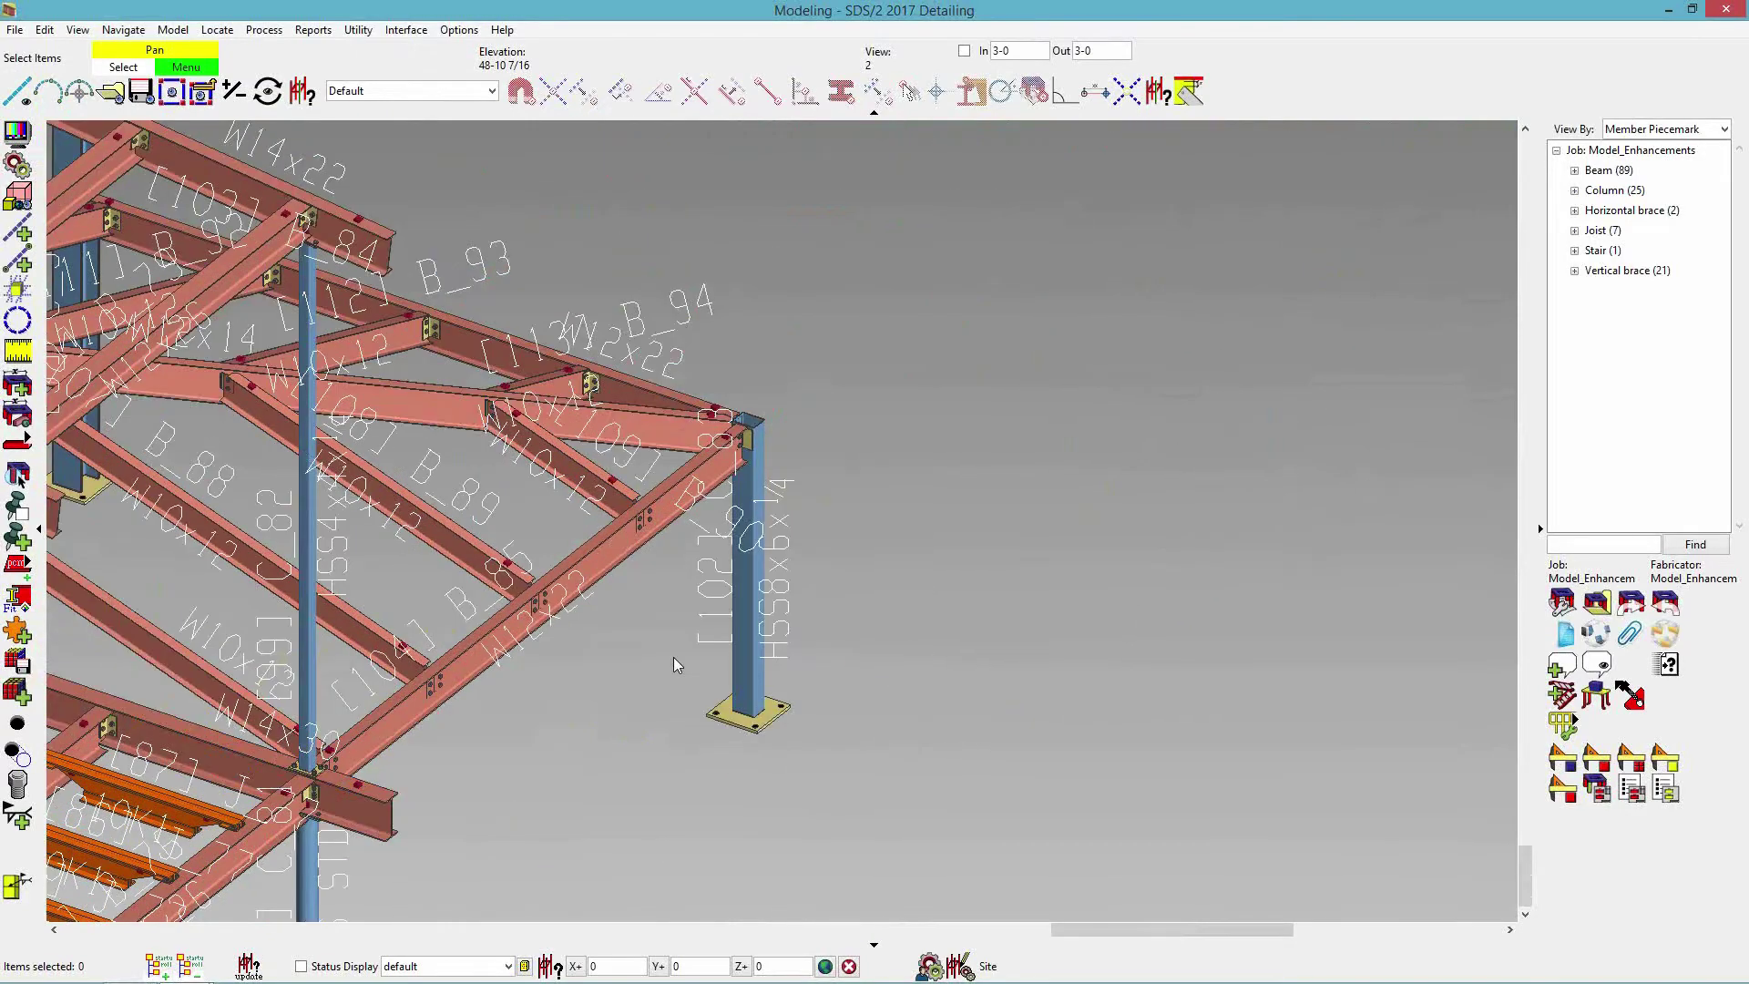
left_click(833, 668)
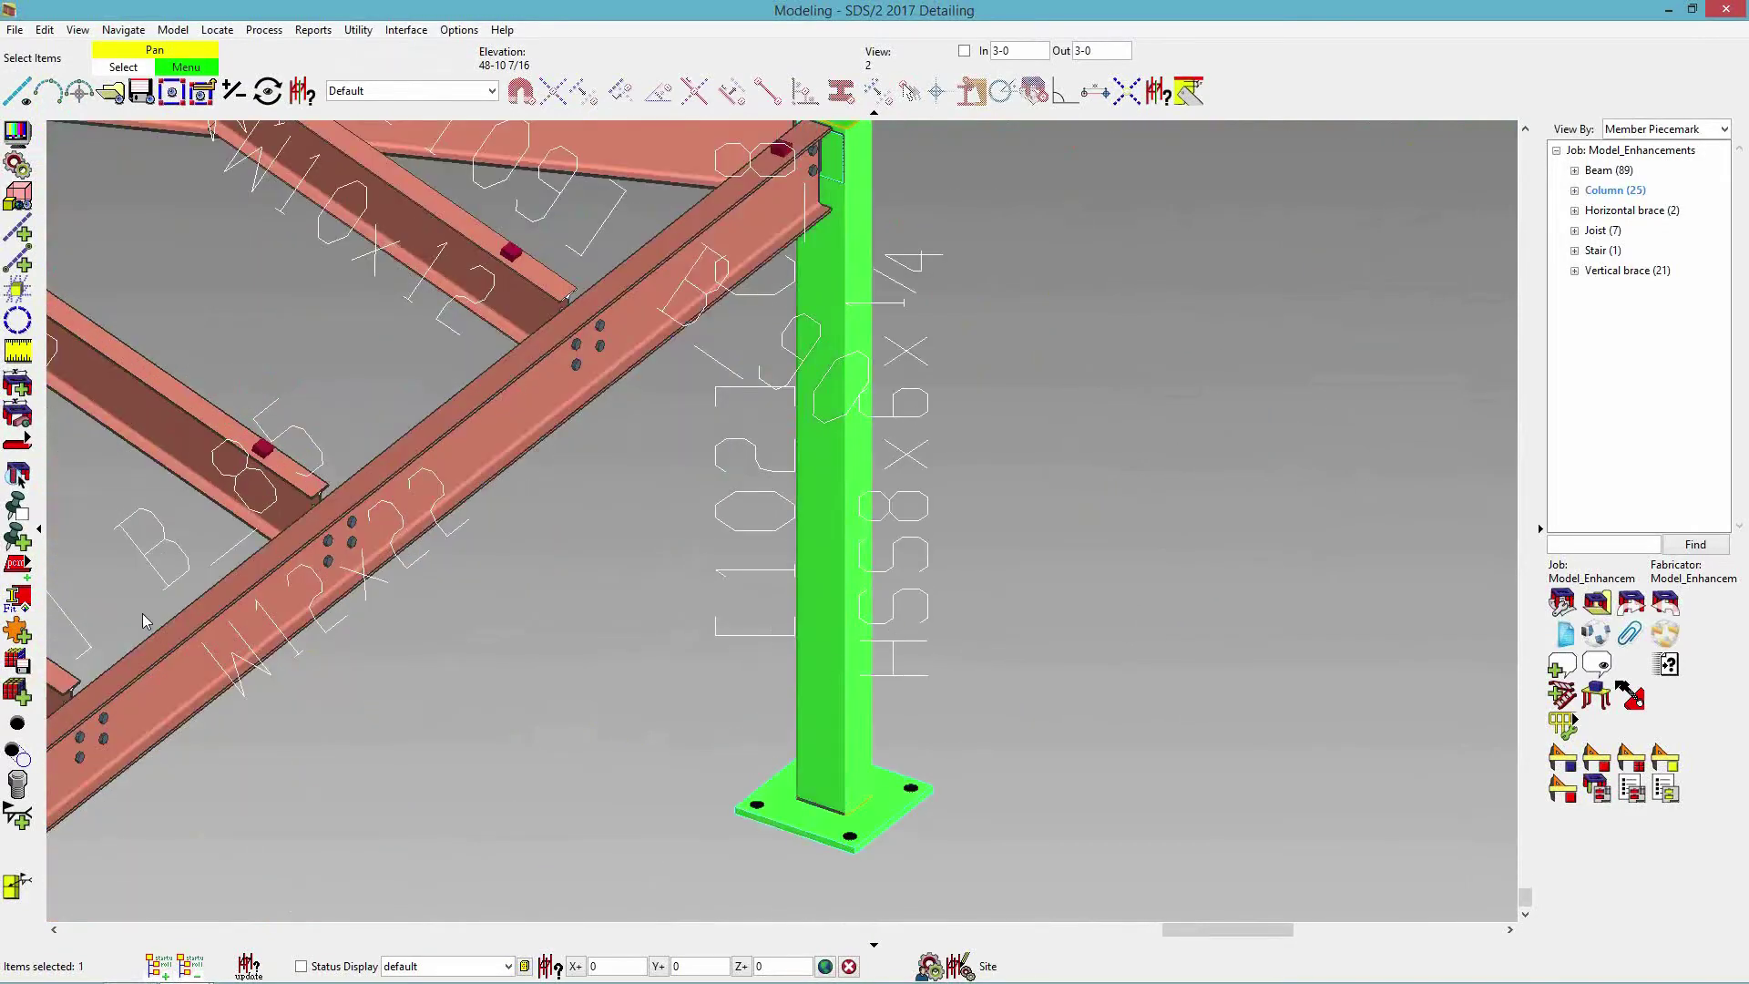
left_click(18, 631)
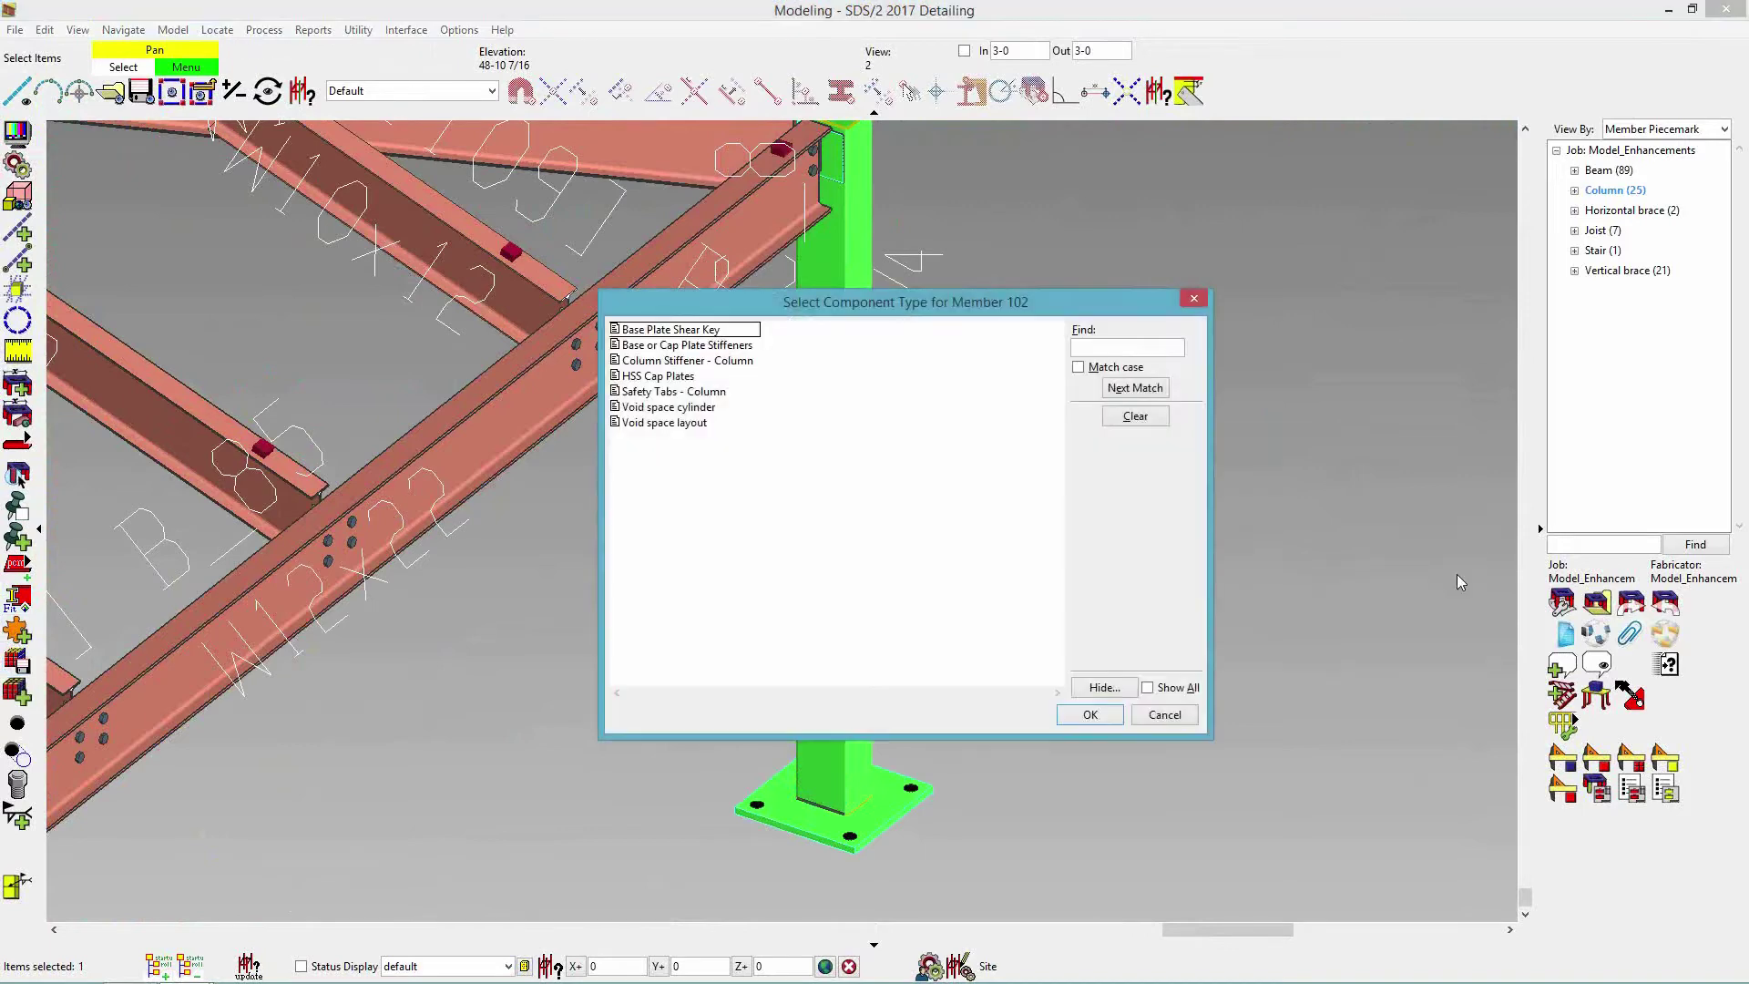
double_click(724, 345)
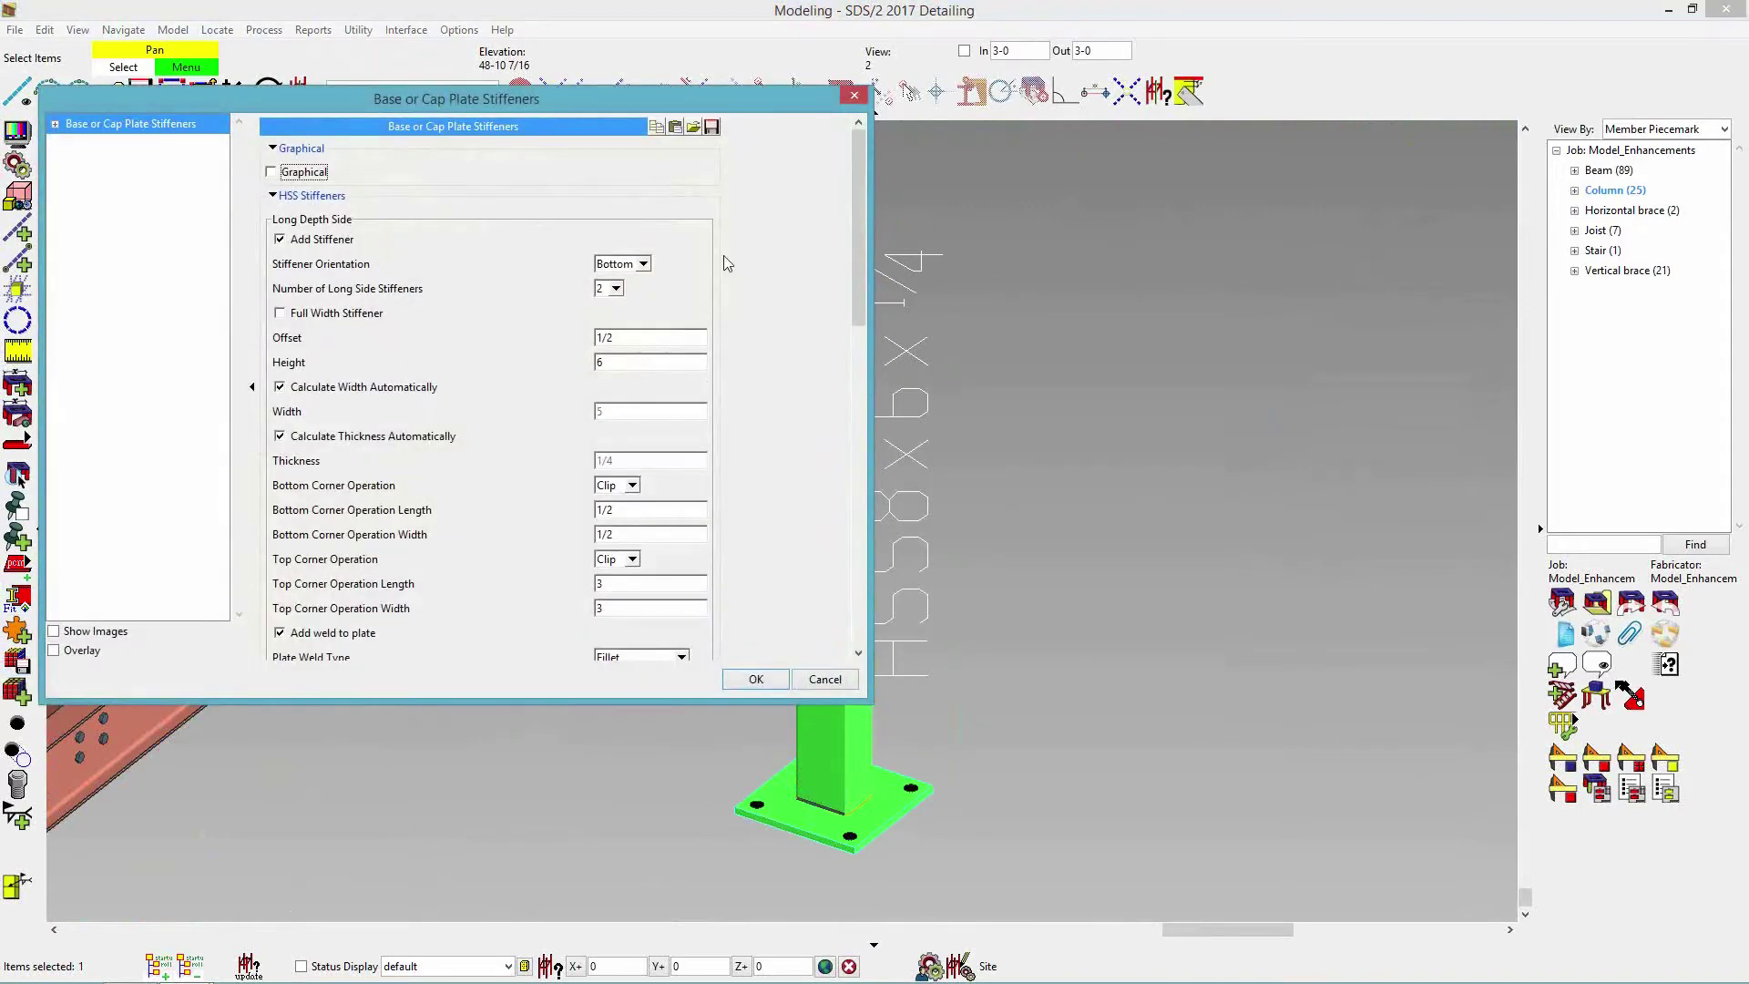
Create the HSS base stiffeners with the long depth side turned off and the short depth side stiffeners set to full width.
mouse_move(860, 250)
left_mouse_down()
mouse_move(860, 383)
mouse_move(876, 238)
left_mouse_up()
left_click(285, 241)
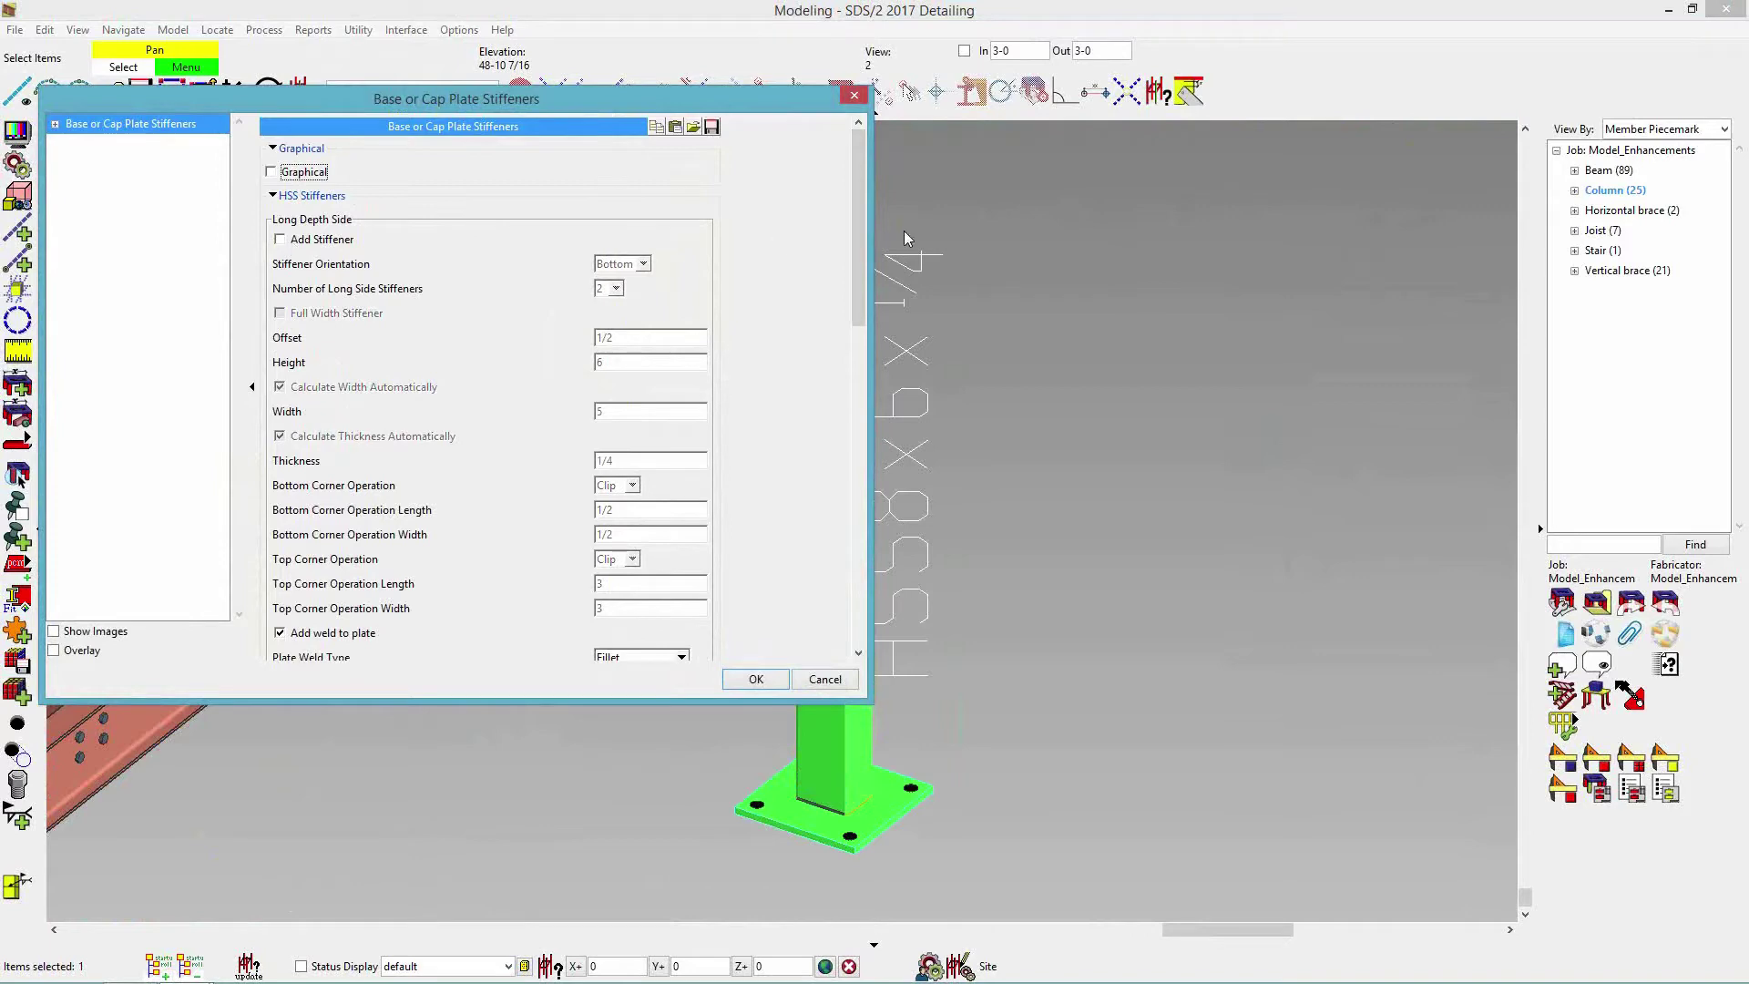
left_click_drag(860, 222, 838, 481)
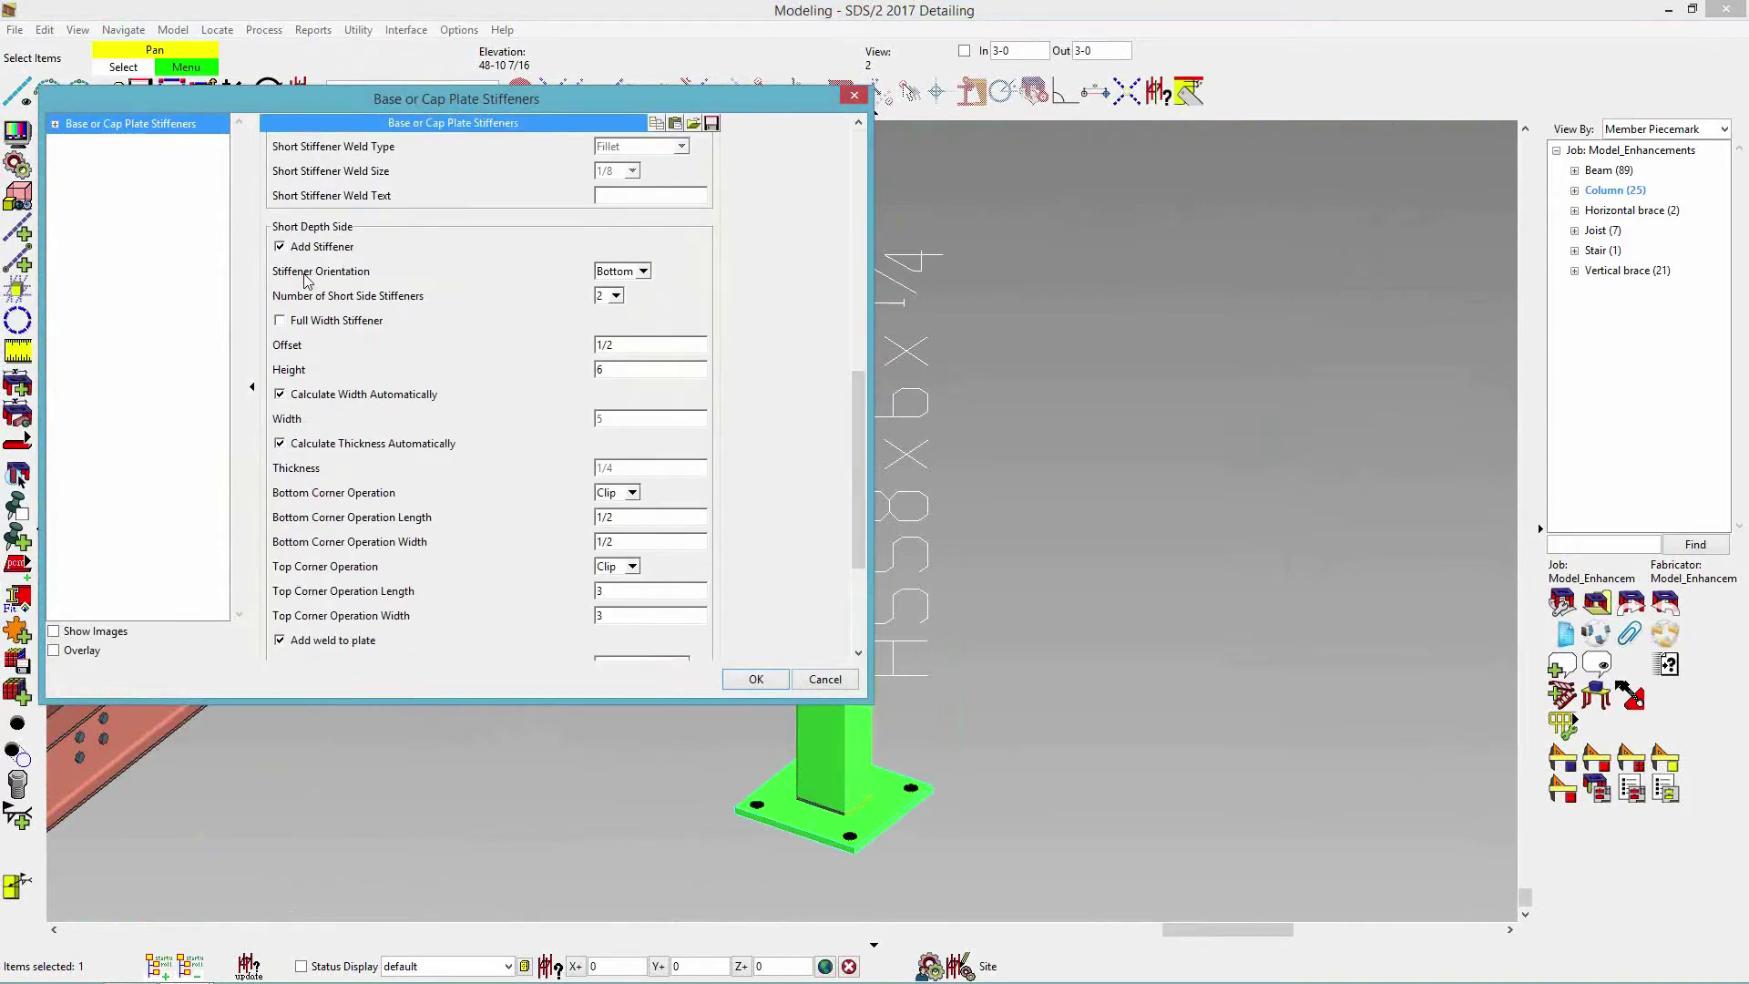
left_click(313, 321)
left_click(744, 683)
scroll(789, 877, "up", 2)
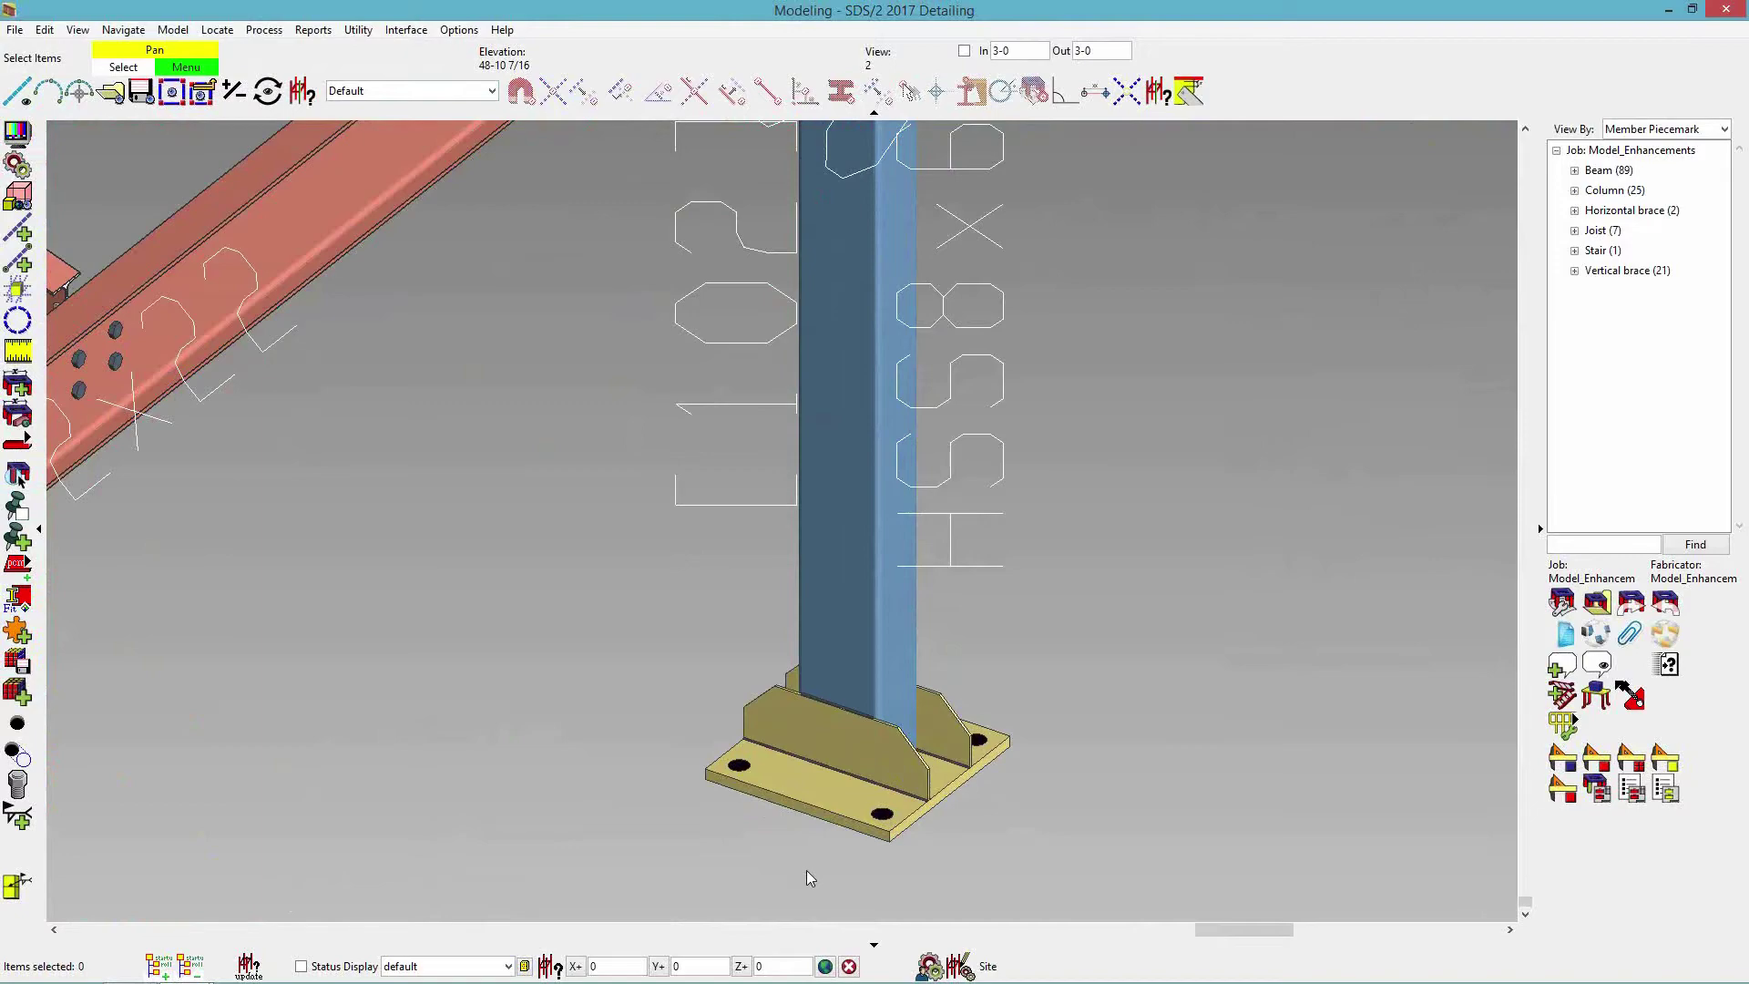
Start another Base or Cap Plate Stiffeners component on column C_10, which already has base stiffeners.
scroll(716, 715, "down", 5)
scroll(716, 715, "down", 5)
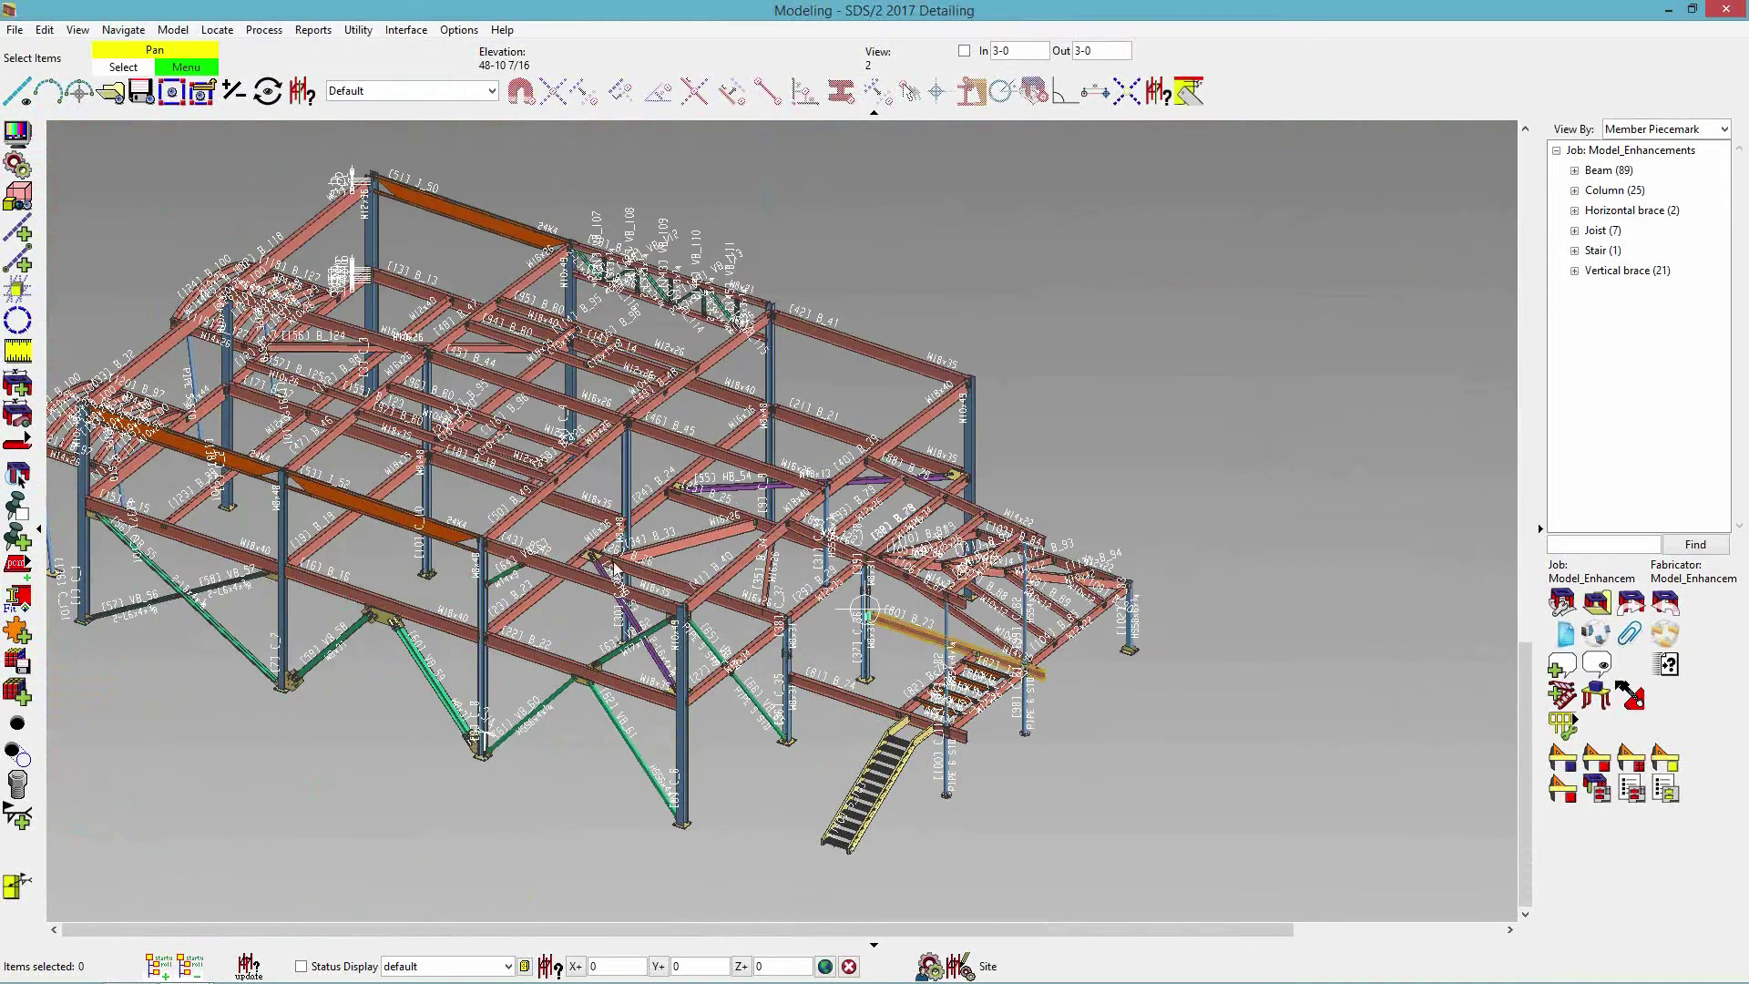
scroll(679, 661, "up", 10)
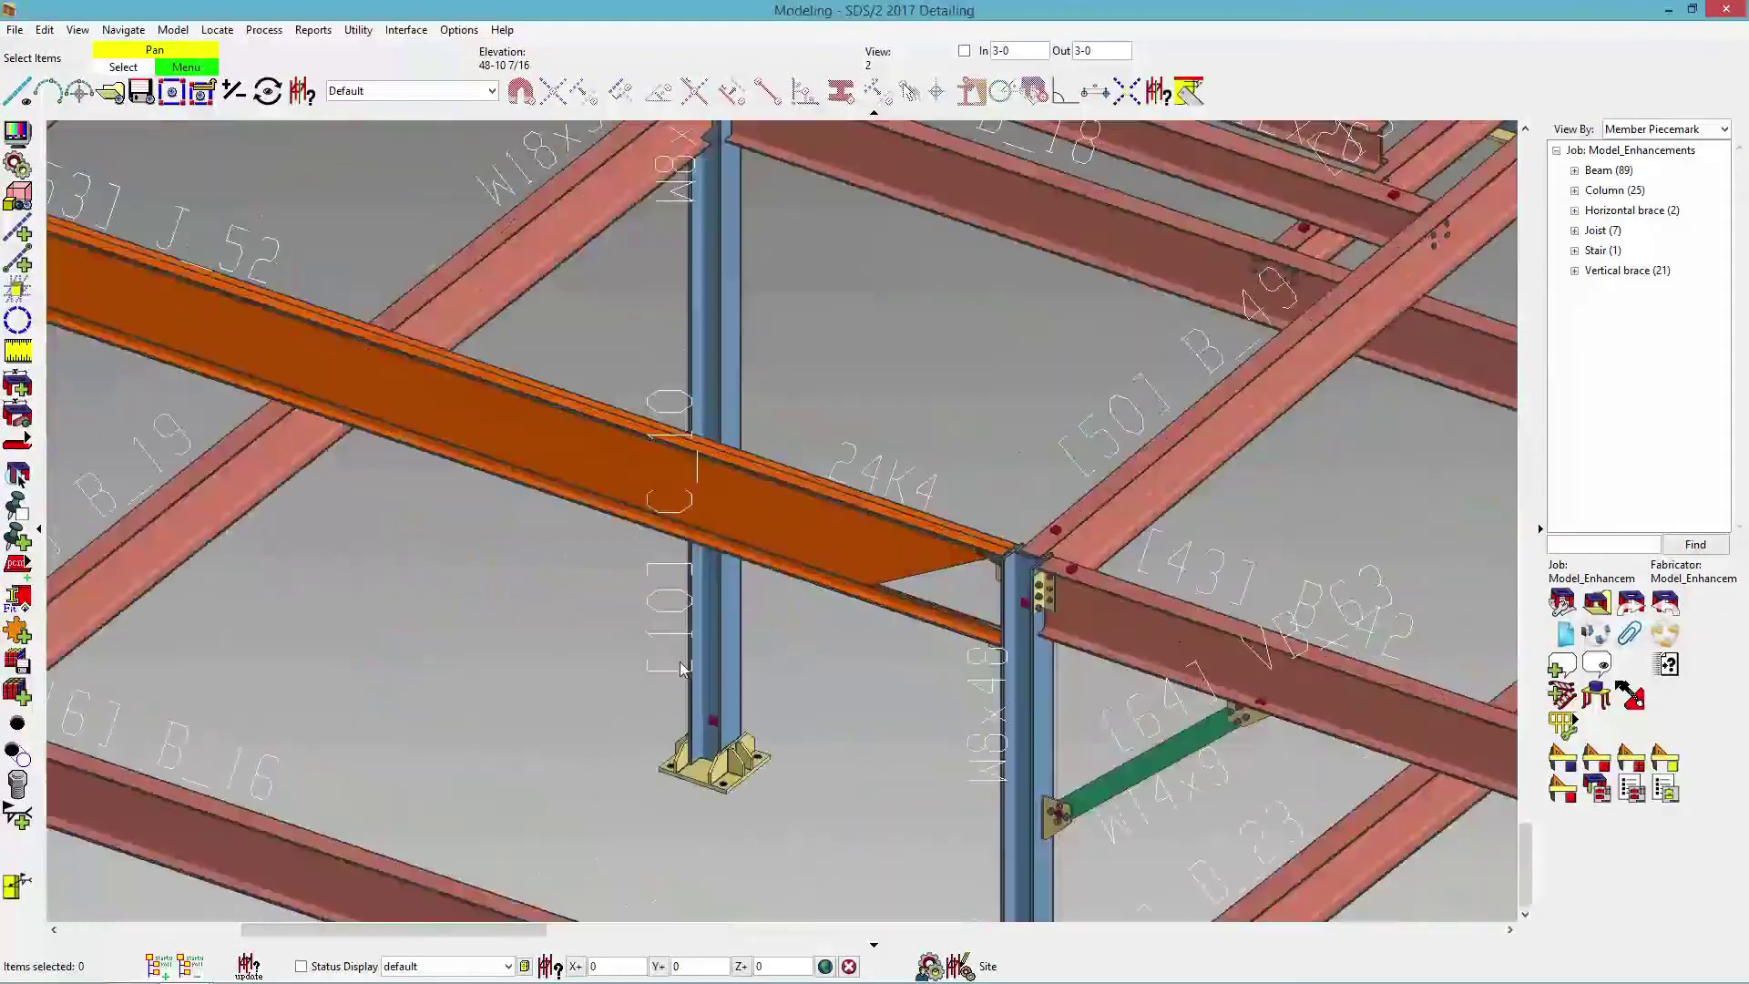
scroll(680, 662, "up", 2)
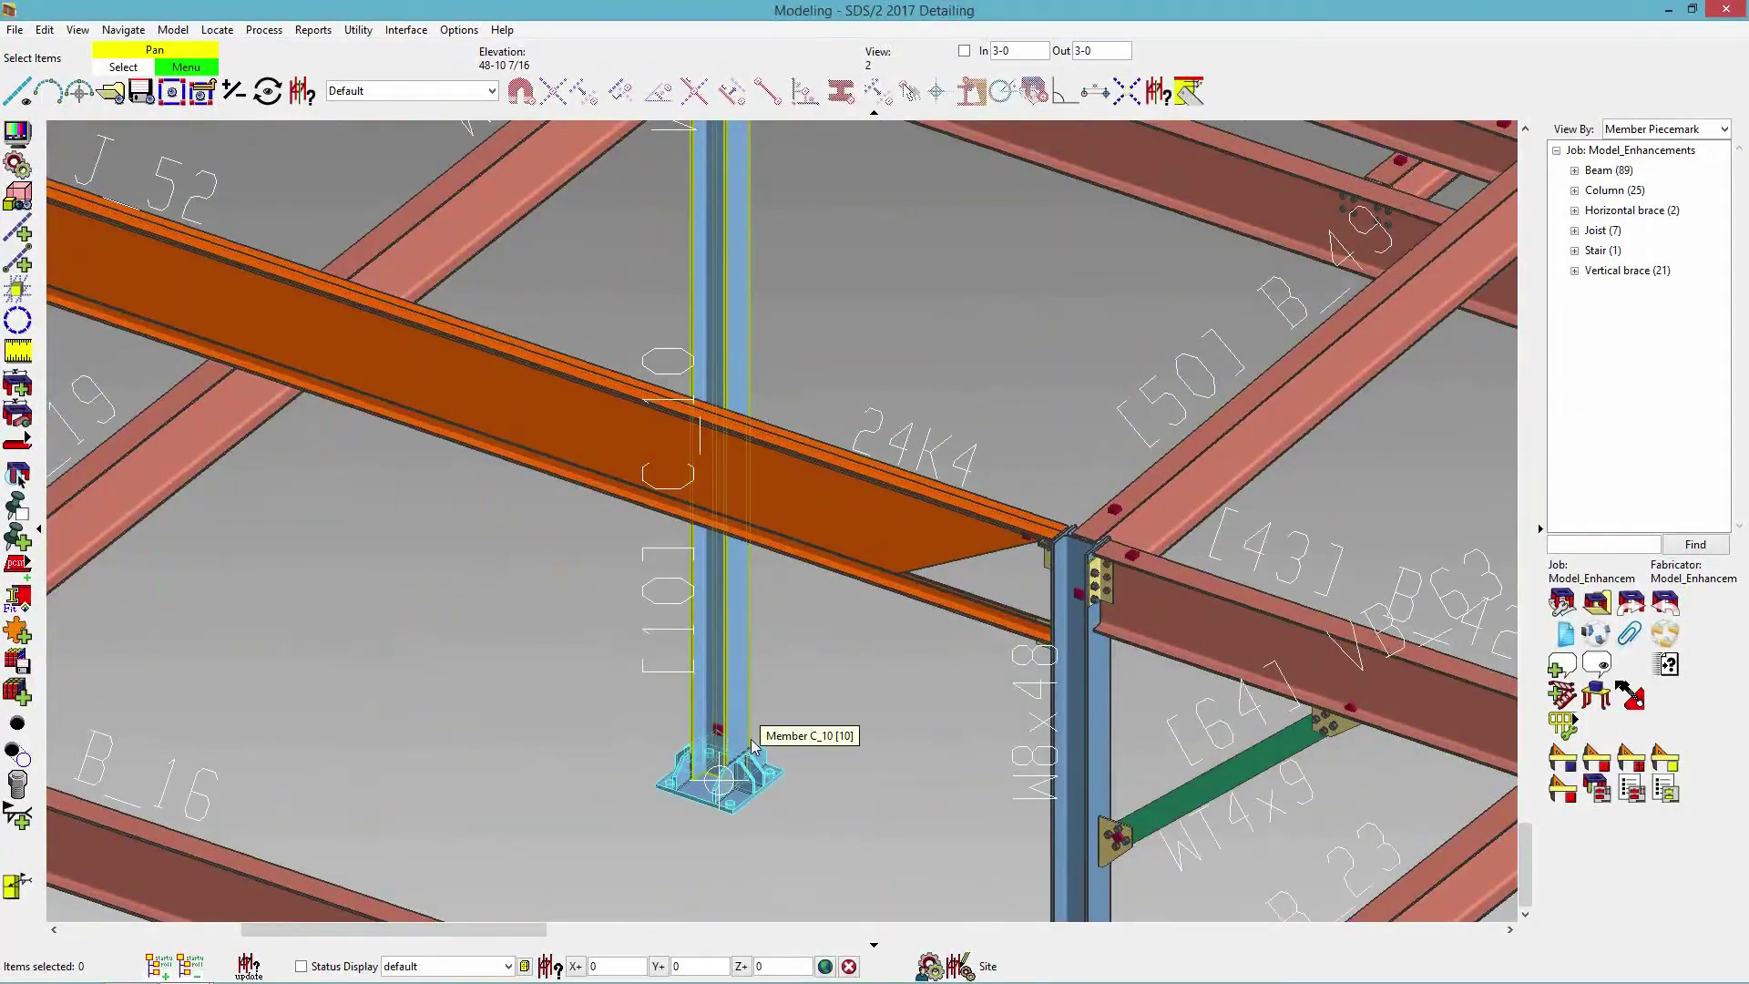
scroll(699, 758, "up", 4)
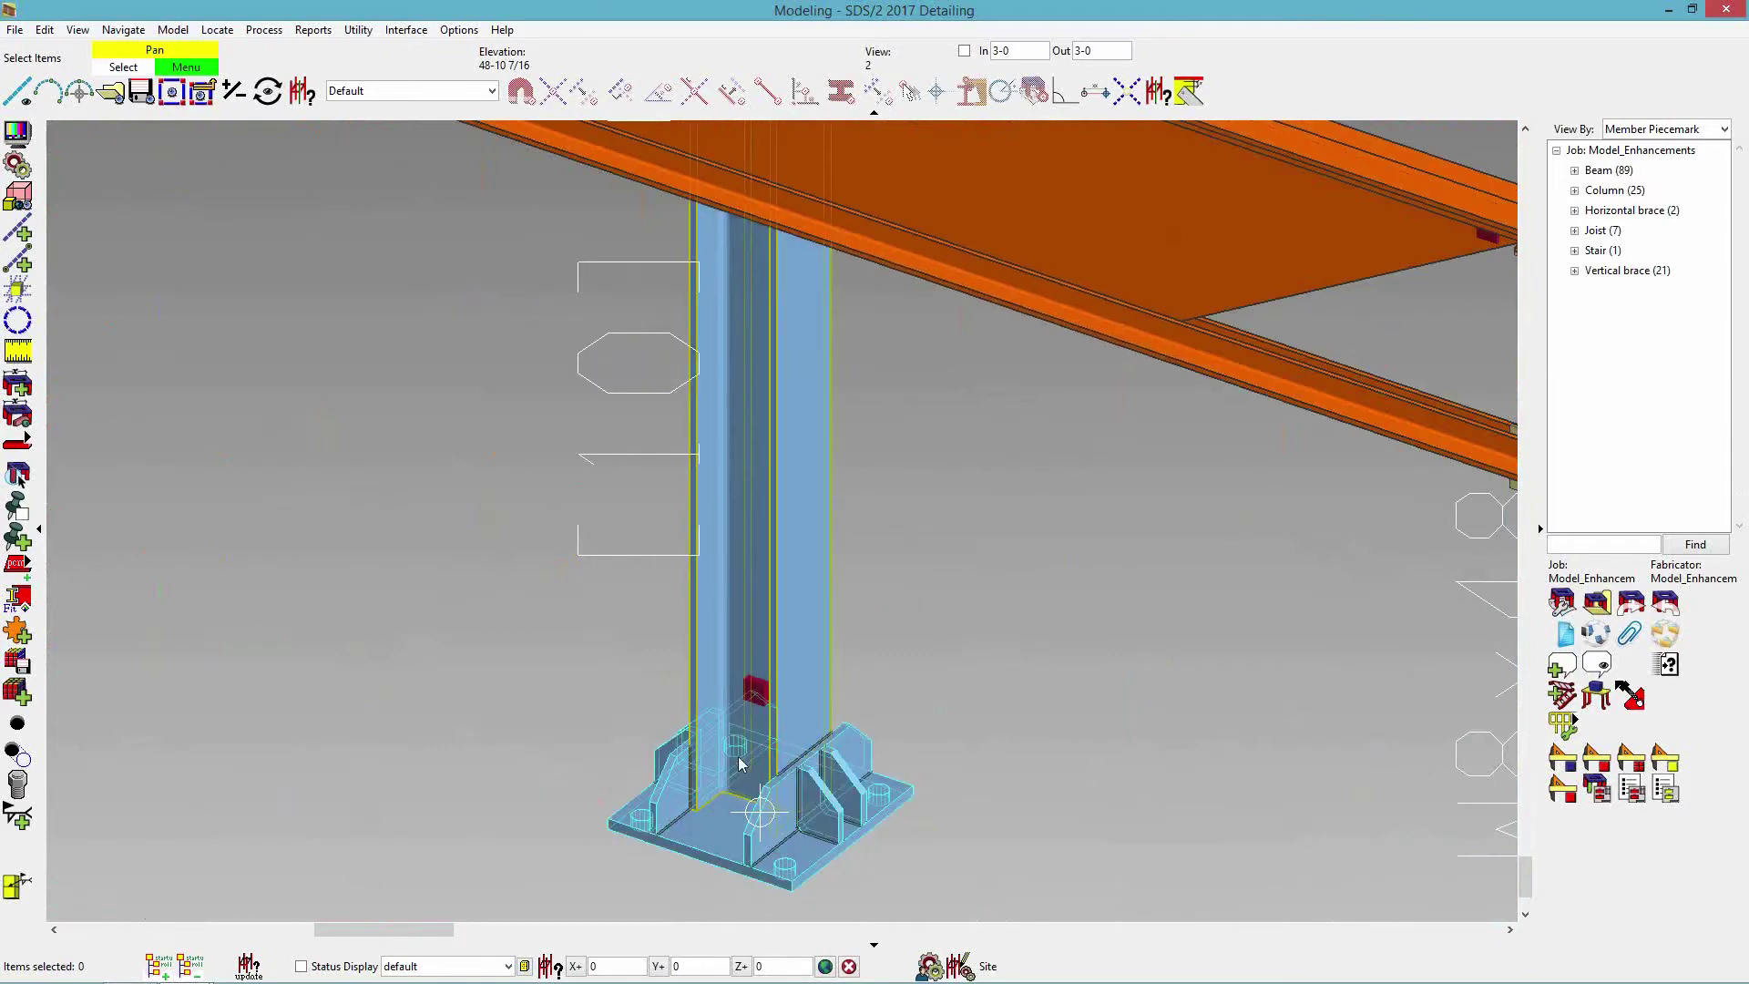
middle_click_drag(717, 794, 747, 707)
left_click(16, 632)
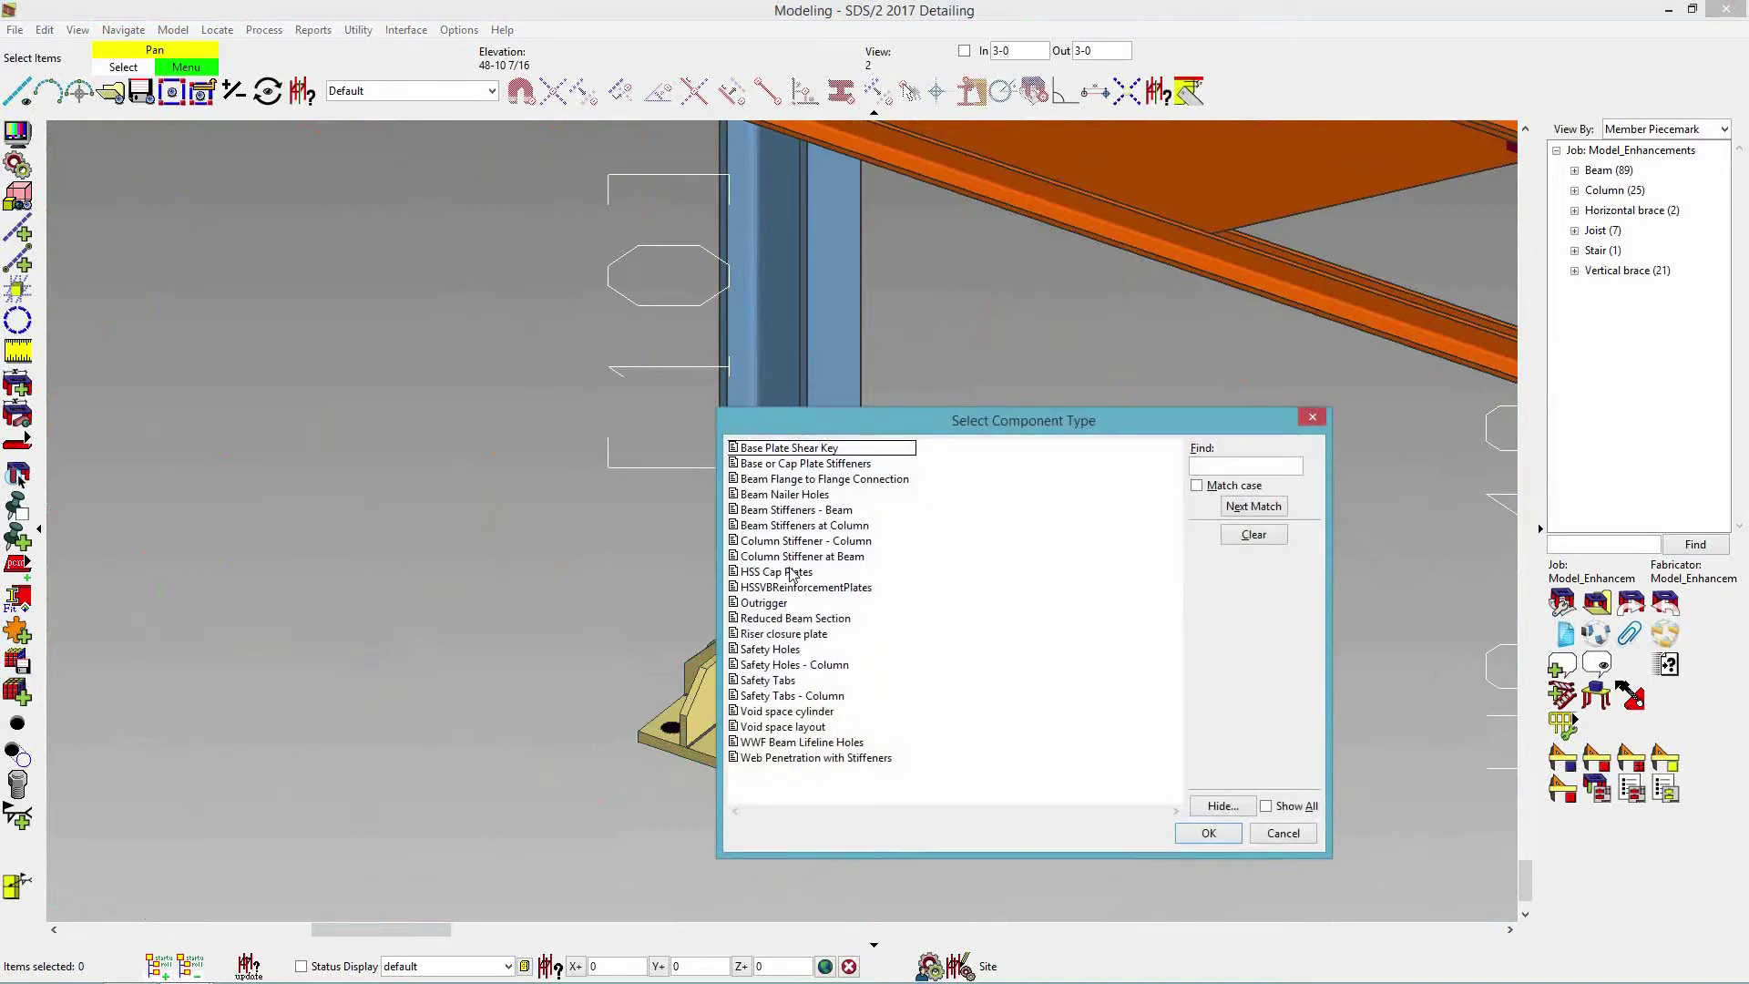
left_click(791, 466)
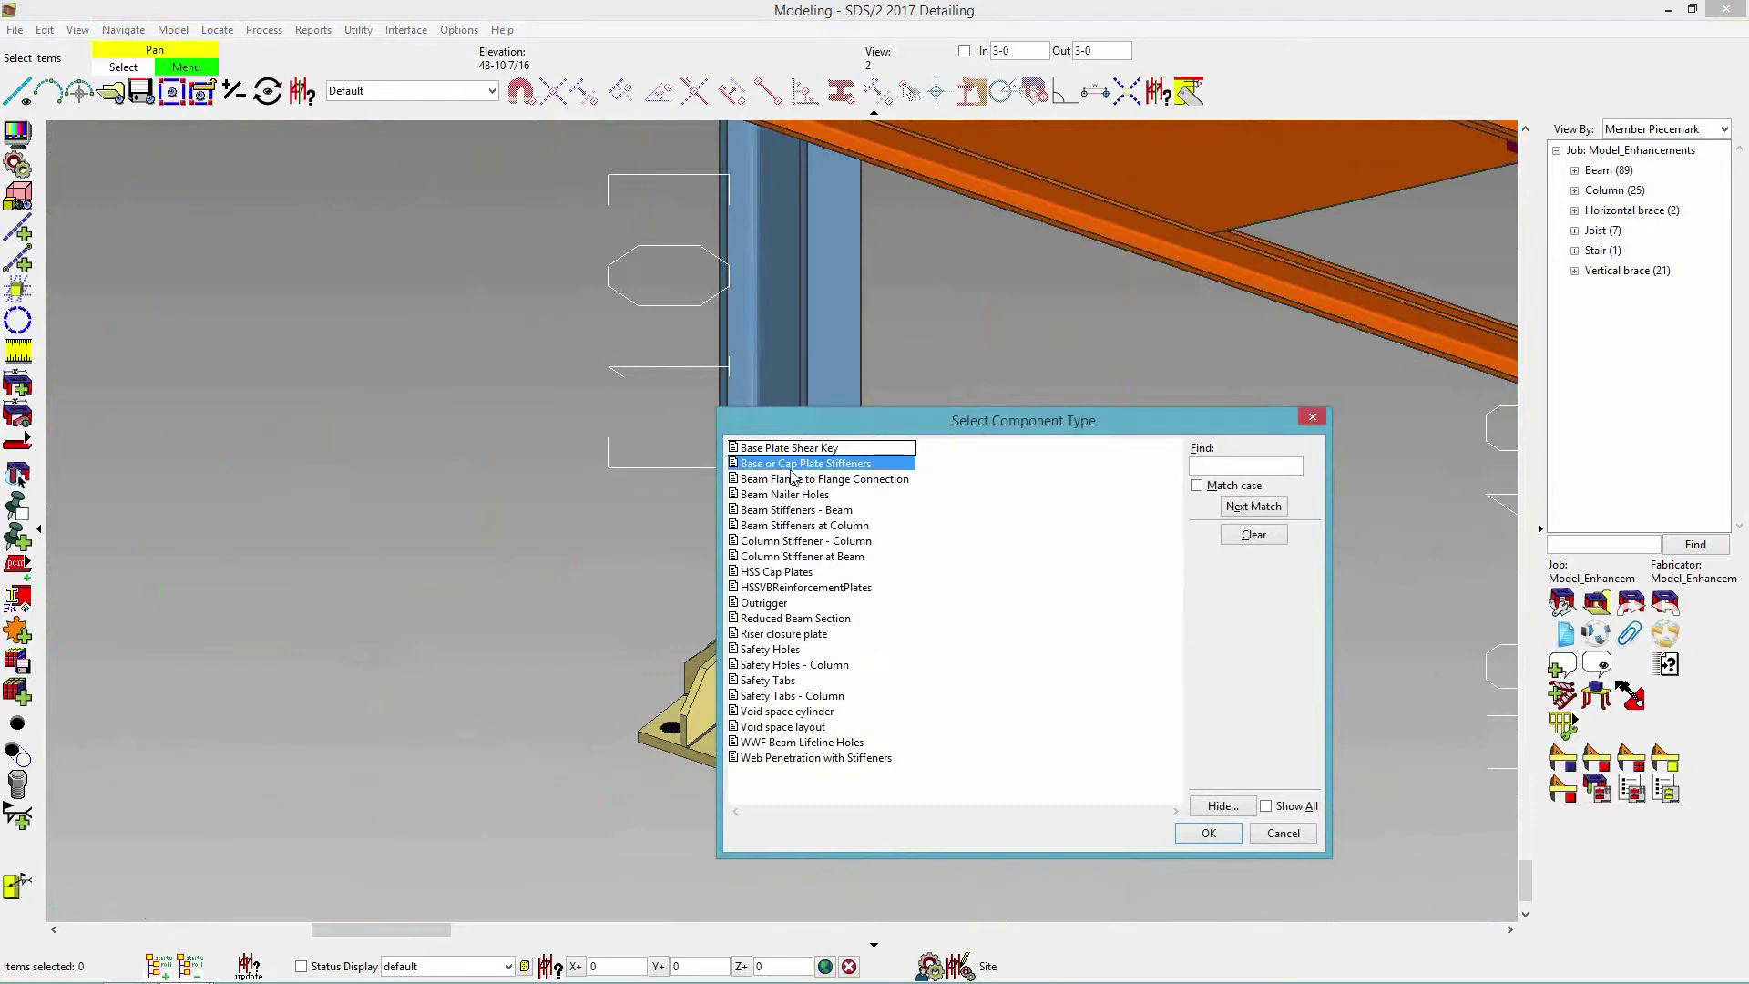
left_click(1202, 833)
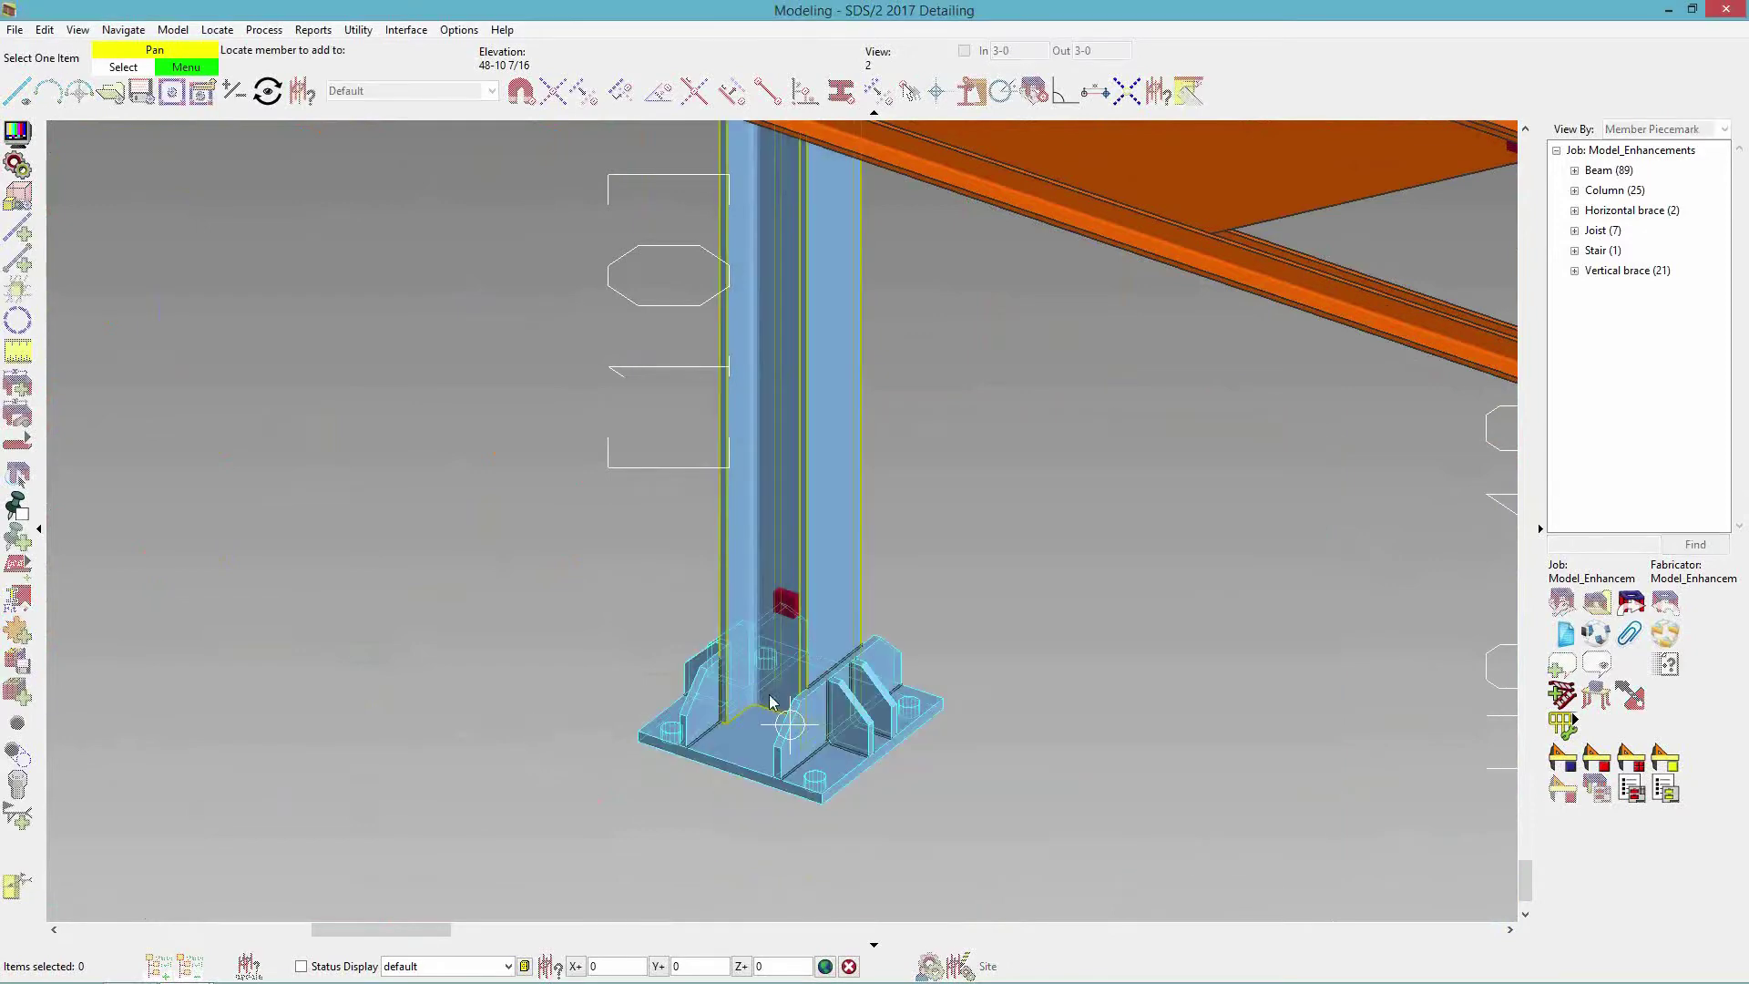
left_click(805, 628)
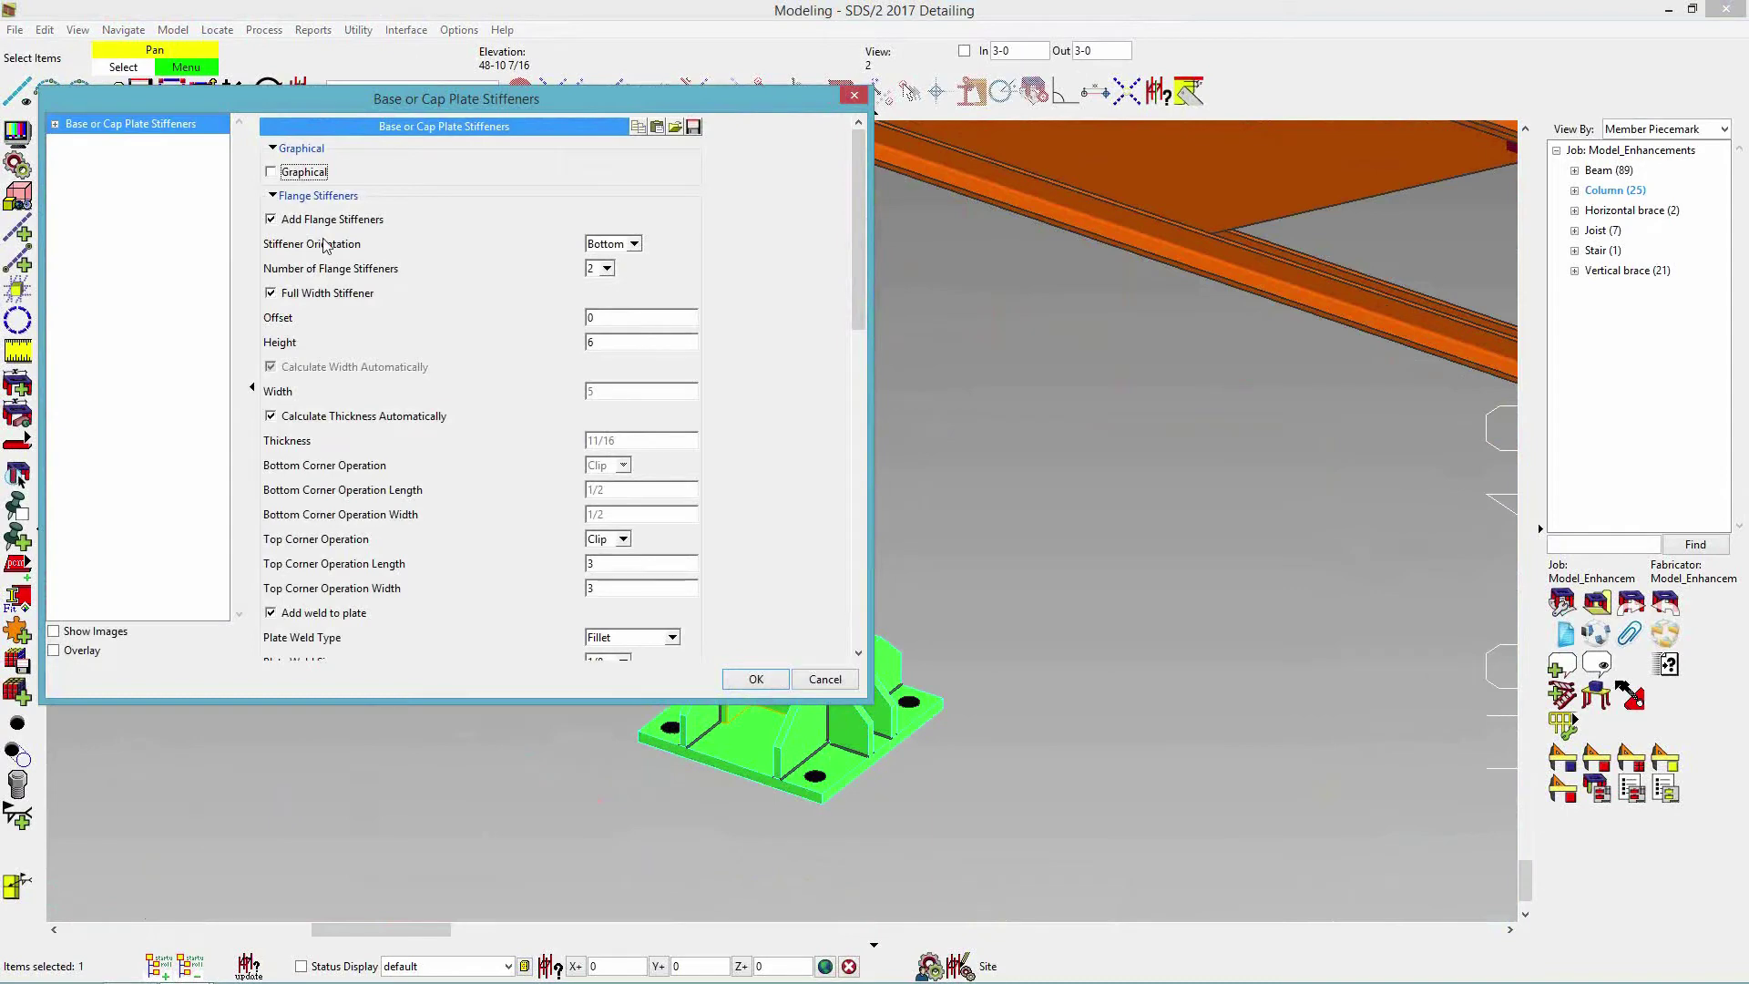
Create a single full-width flange stiffener at the bottom of column C_10, with web stiffeners turned off.
left_click(626, 245)
left_click(626, 253)
left_click(605, 269)
left_click(596, 282)
scroll(597, 298, "down", 10)
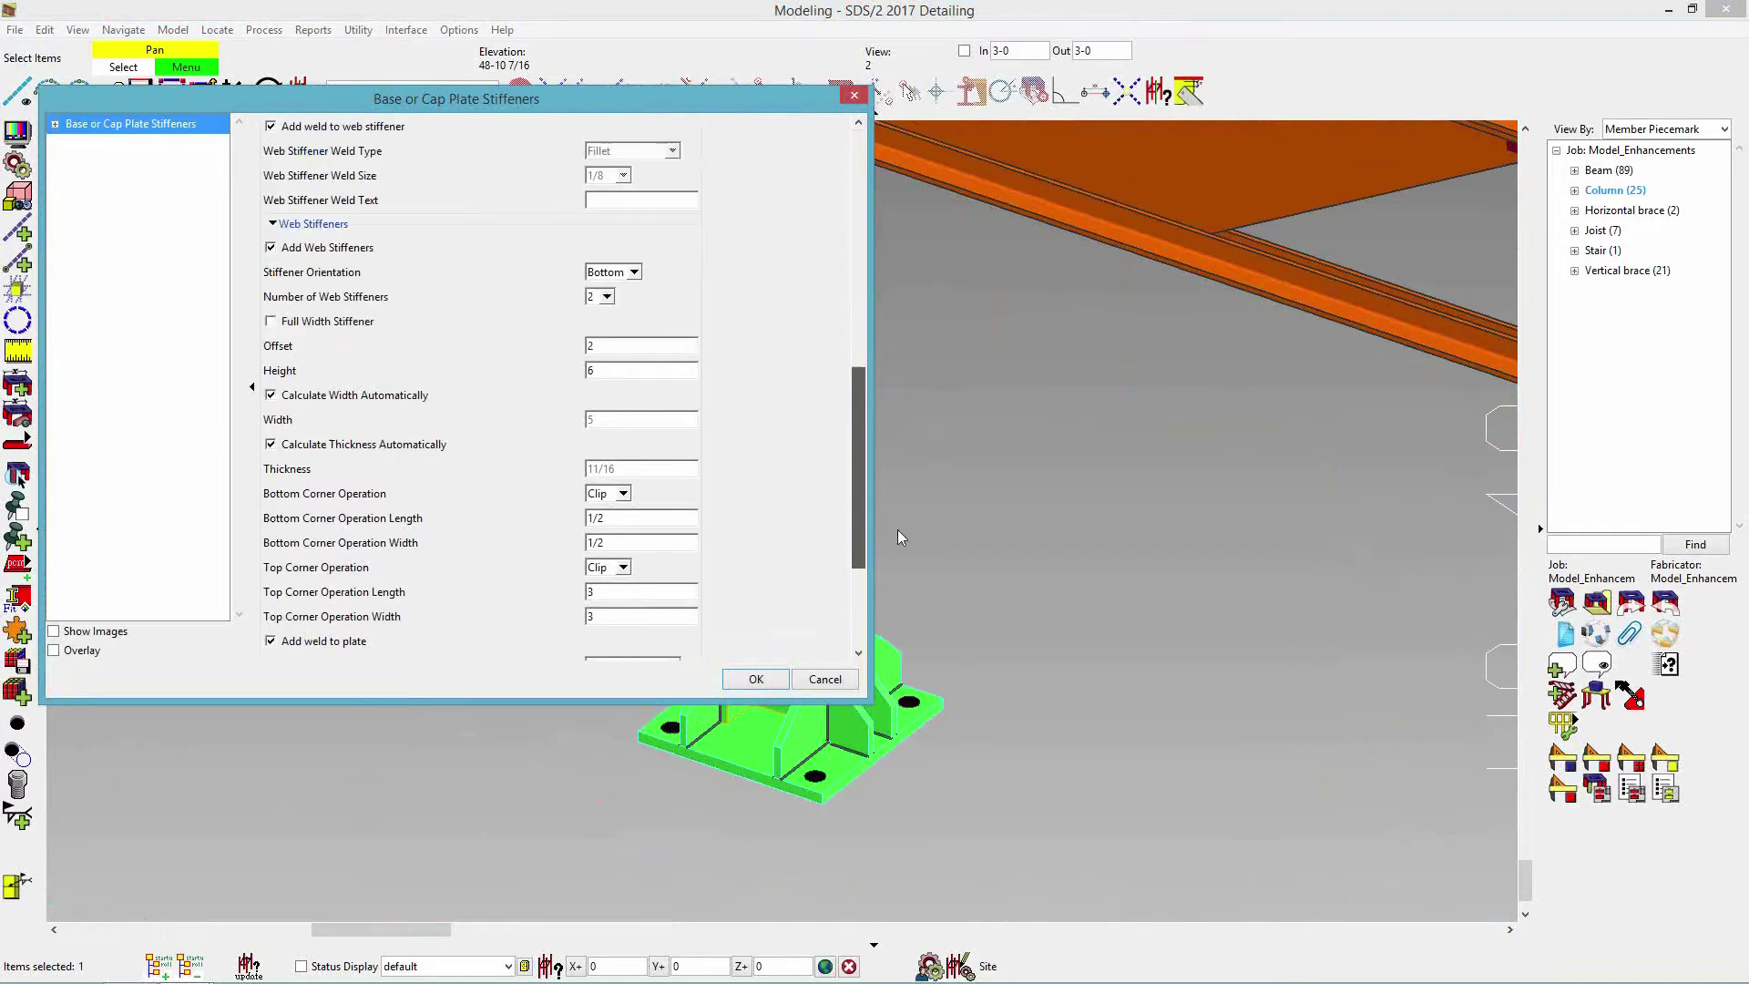
scroll(882, 444, "down", 3)
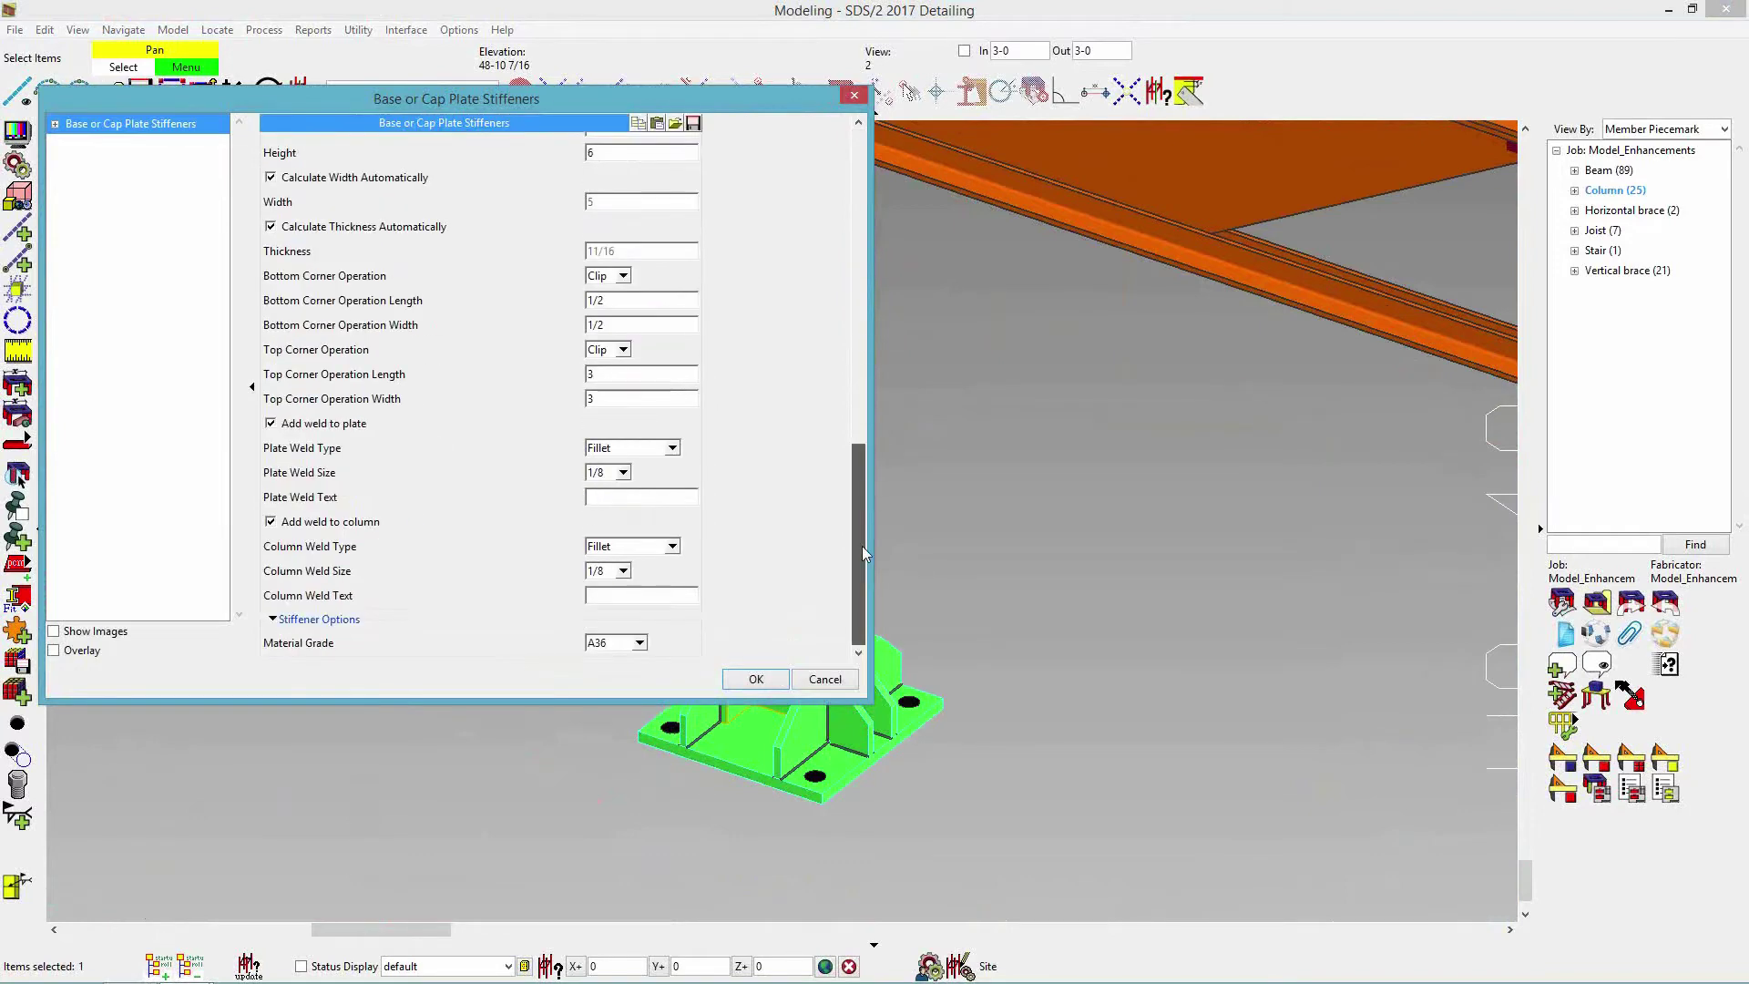
scroll(863, 535, "up", 2)
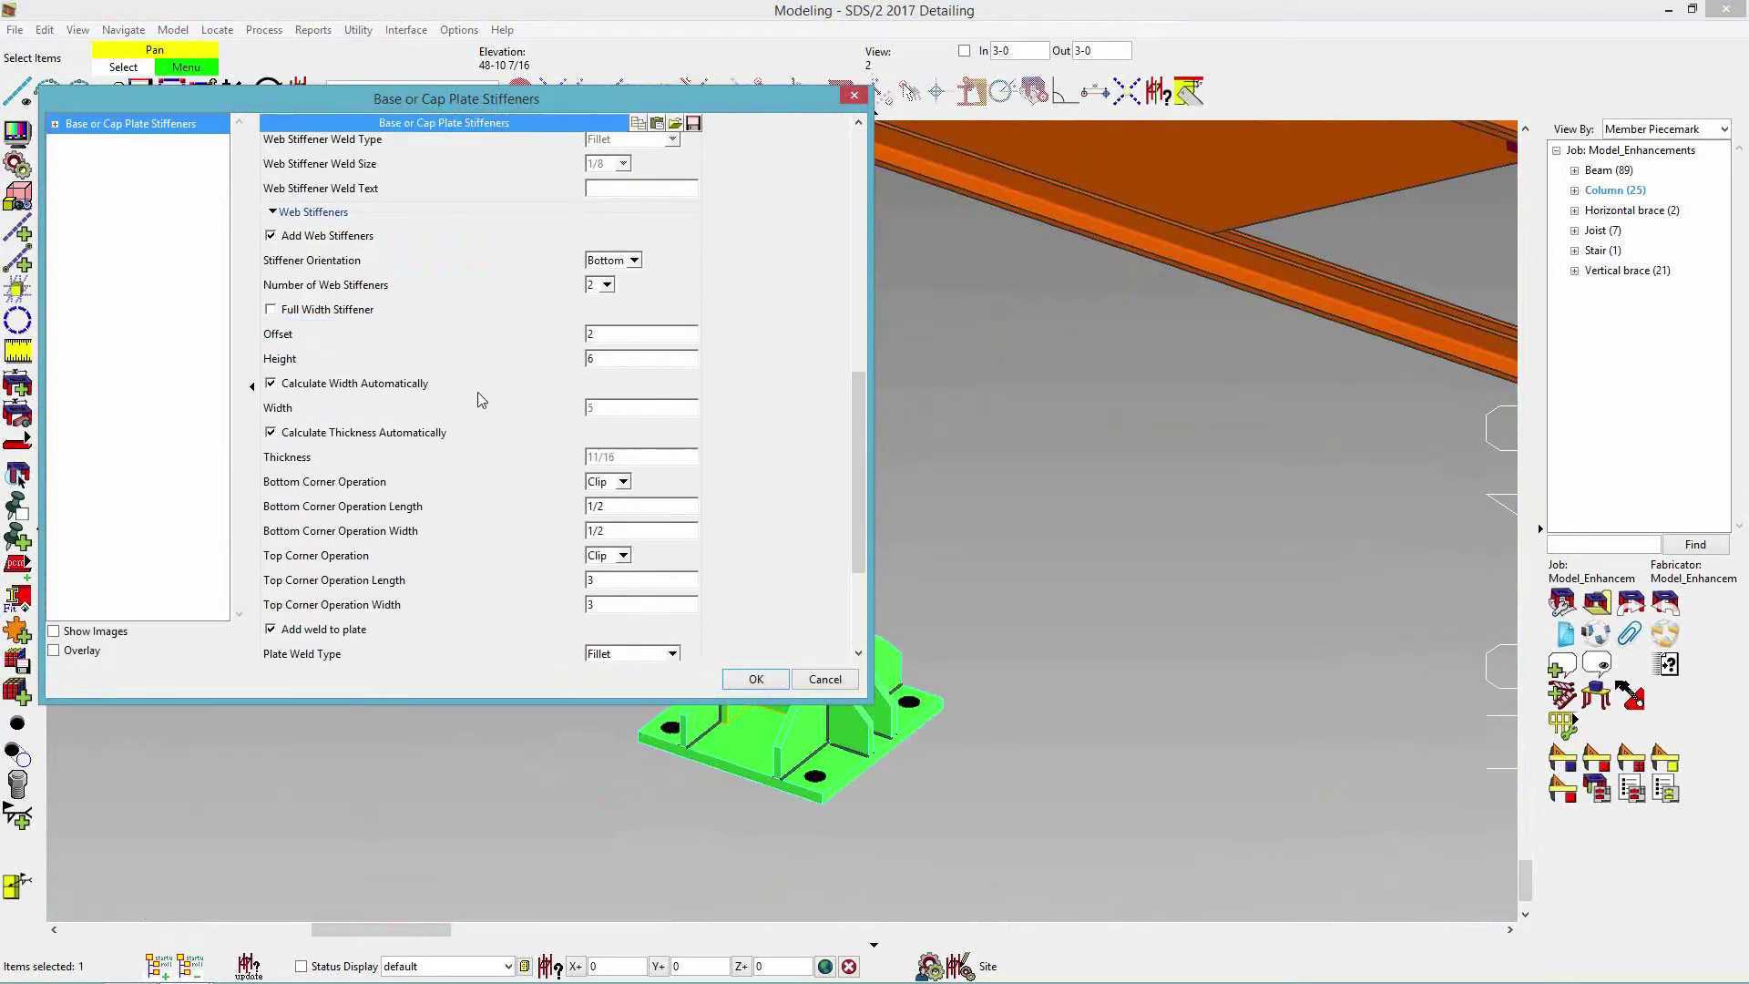
left_click(271, 235)
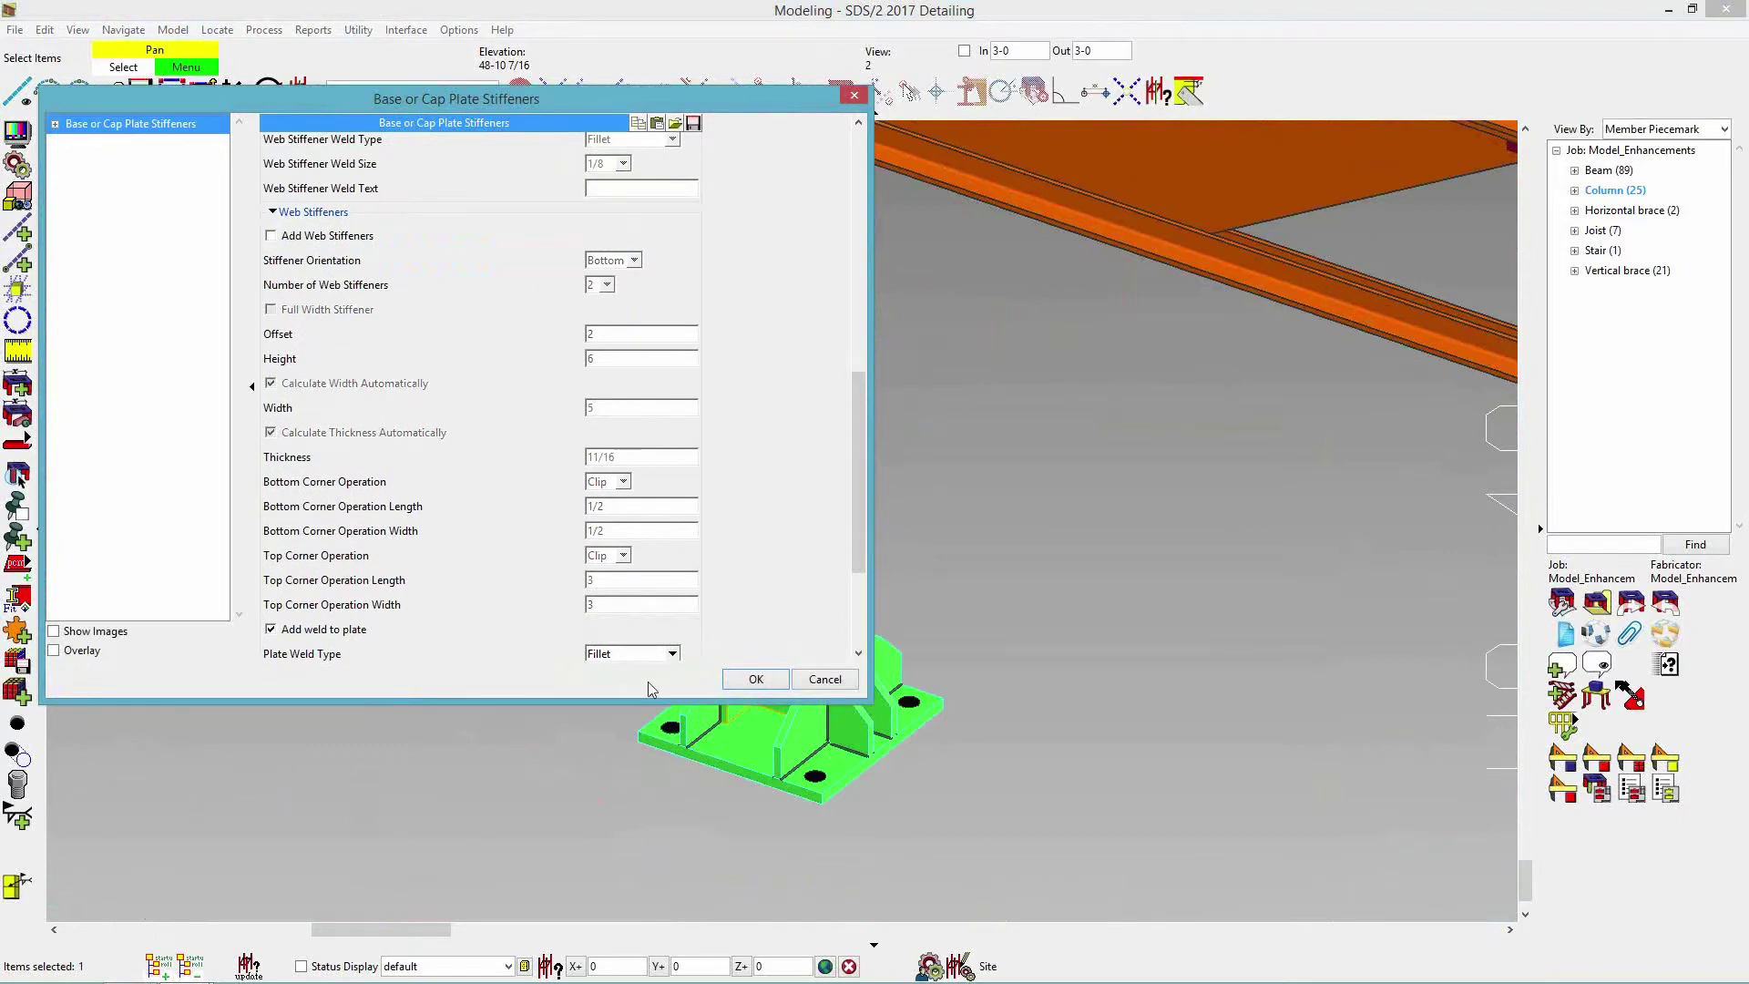
left_click(755, 679)
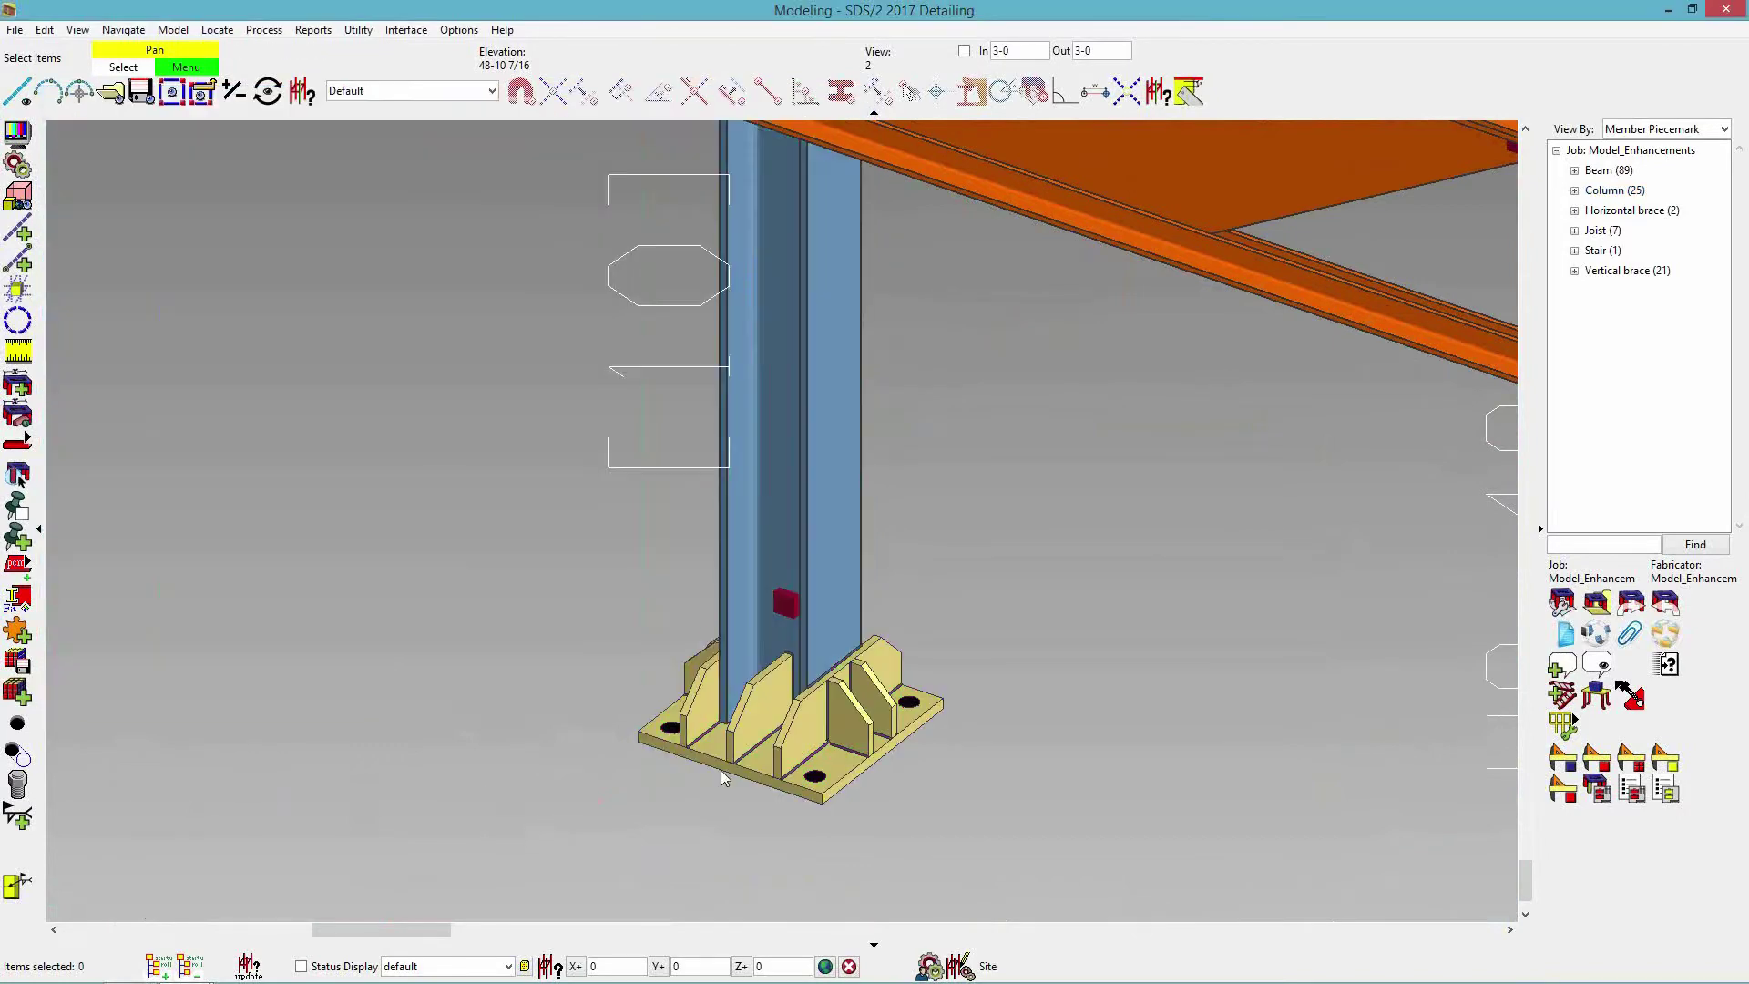
scroll(722, 777, "up", 3)
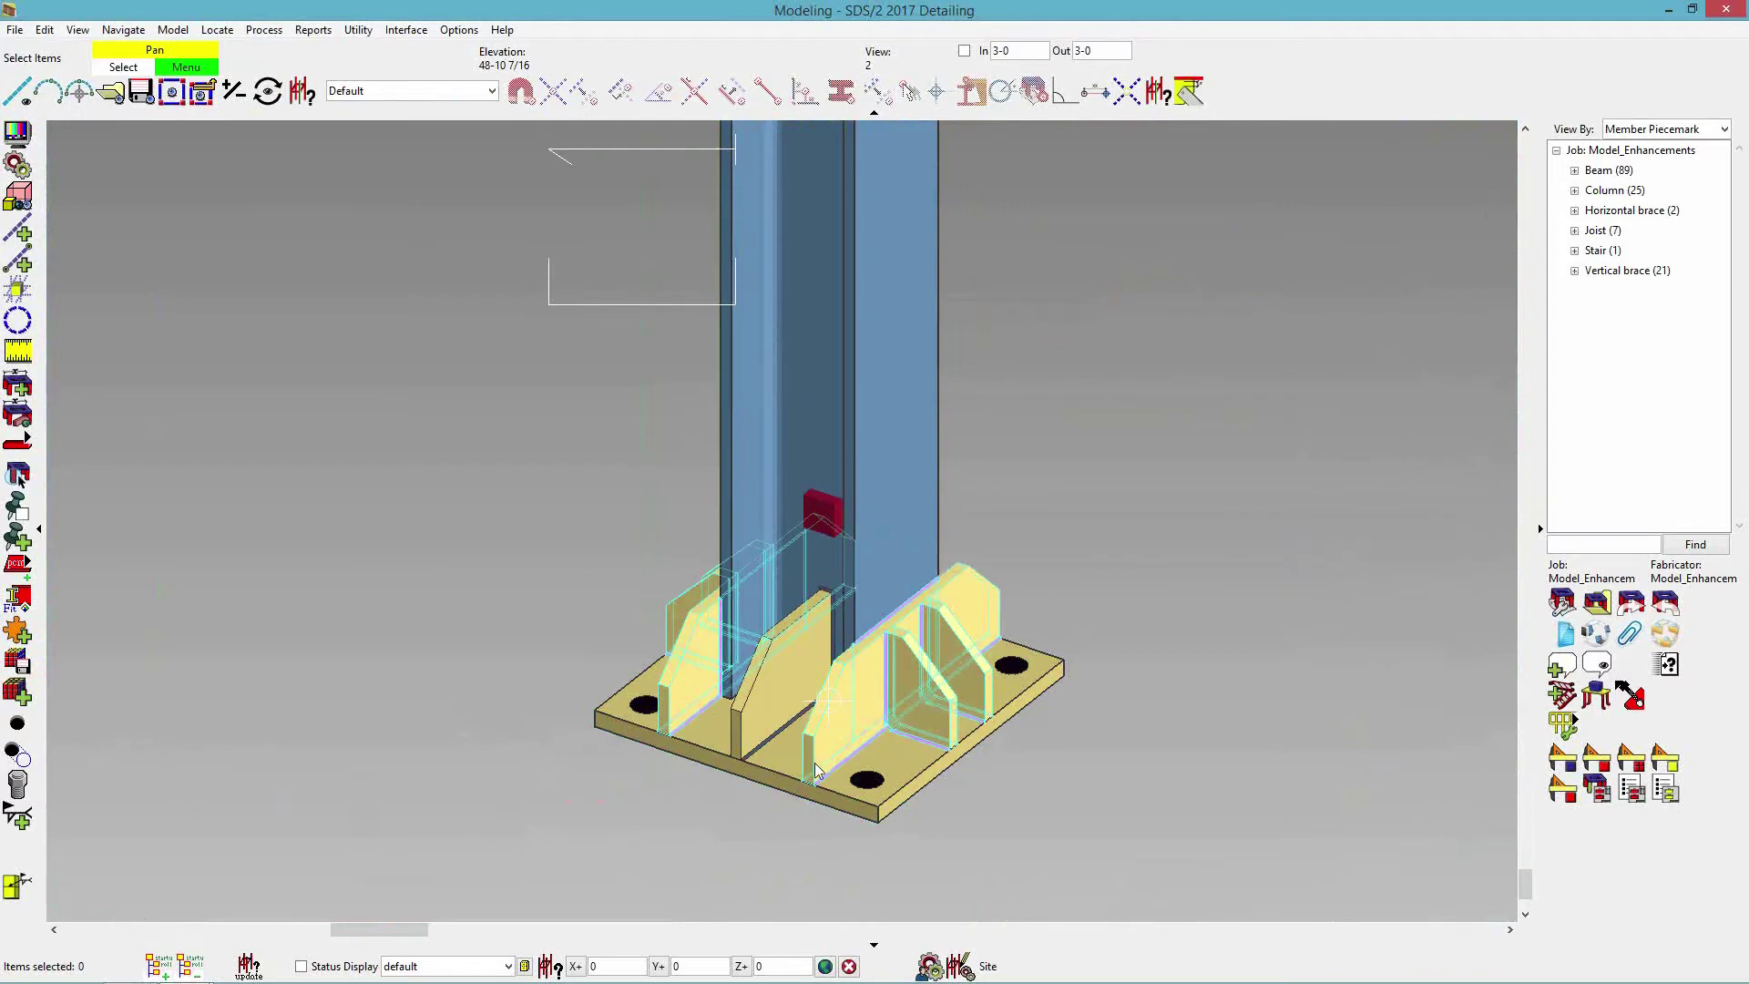
Switch the model to the SECOND FLOOR erection view.
scroll(817, 770, "down", 5)
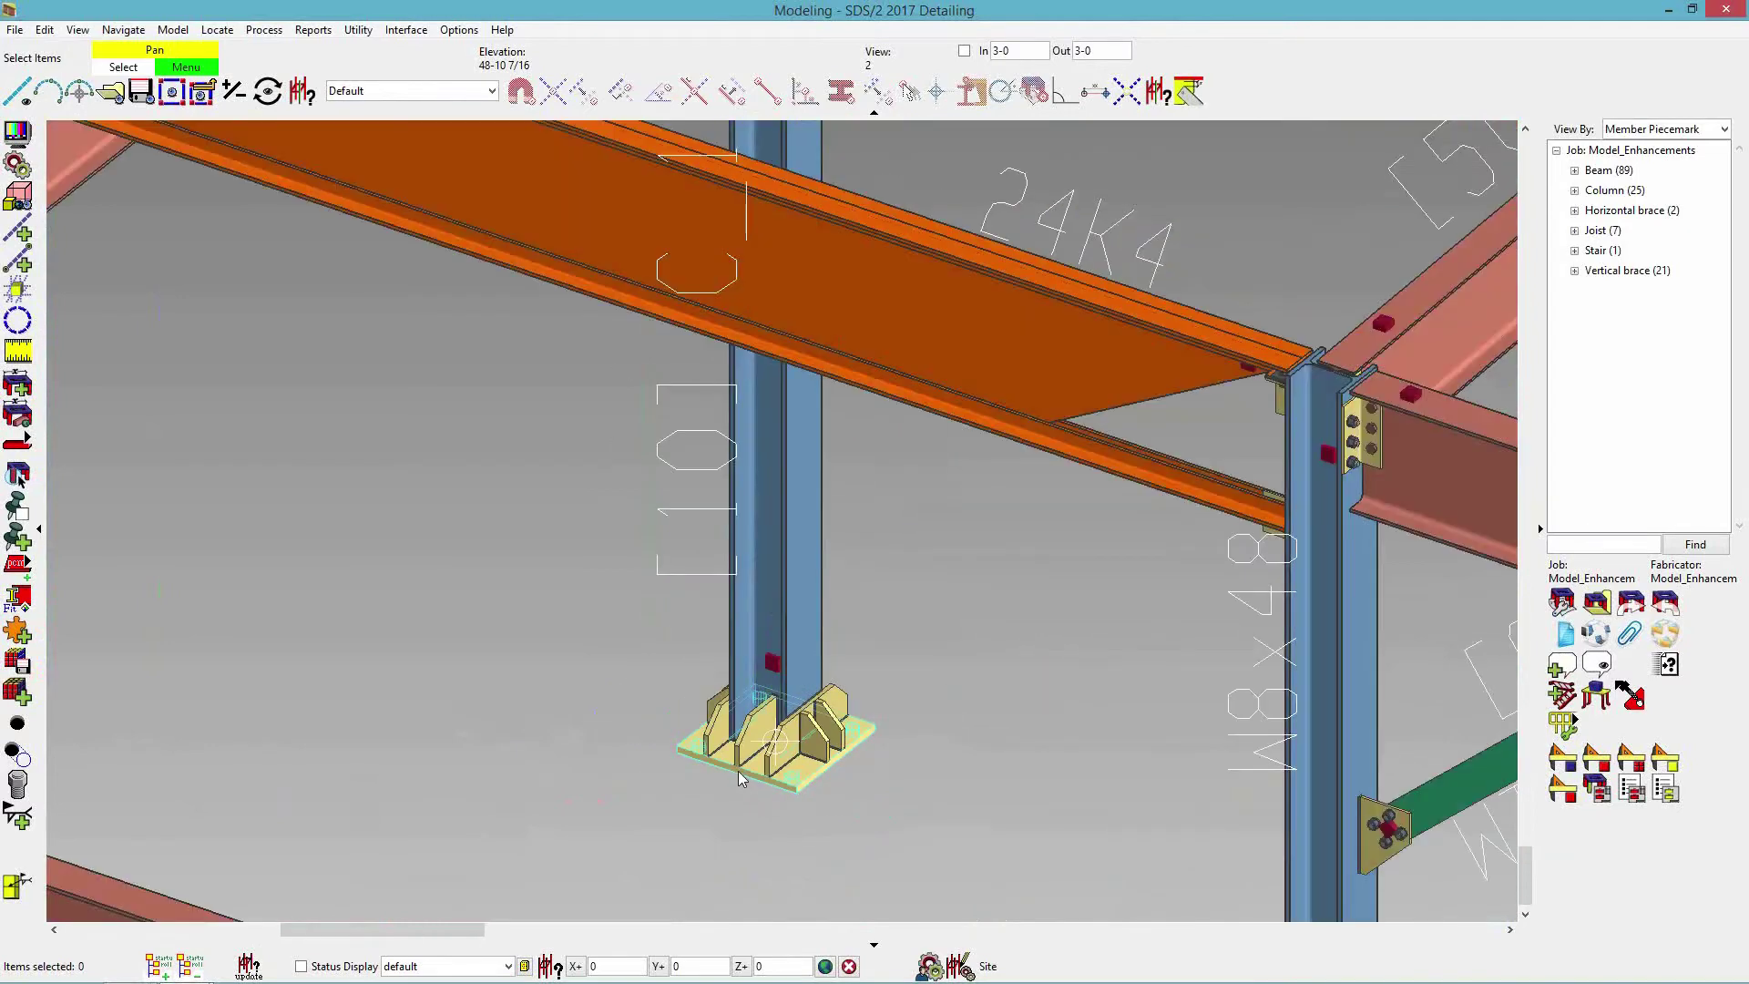
scroll(738, 771, "down", 2)
scroll(587, 758, "down", 3)
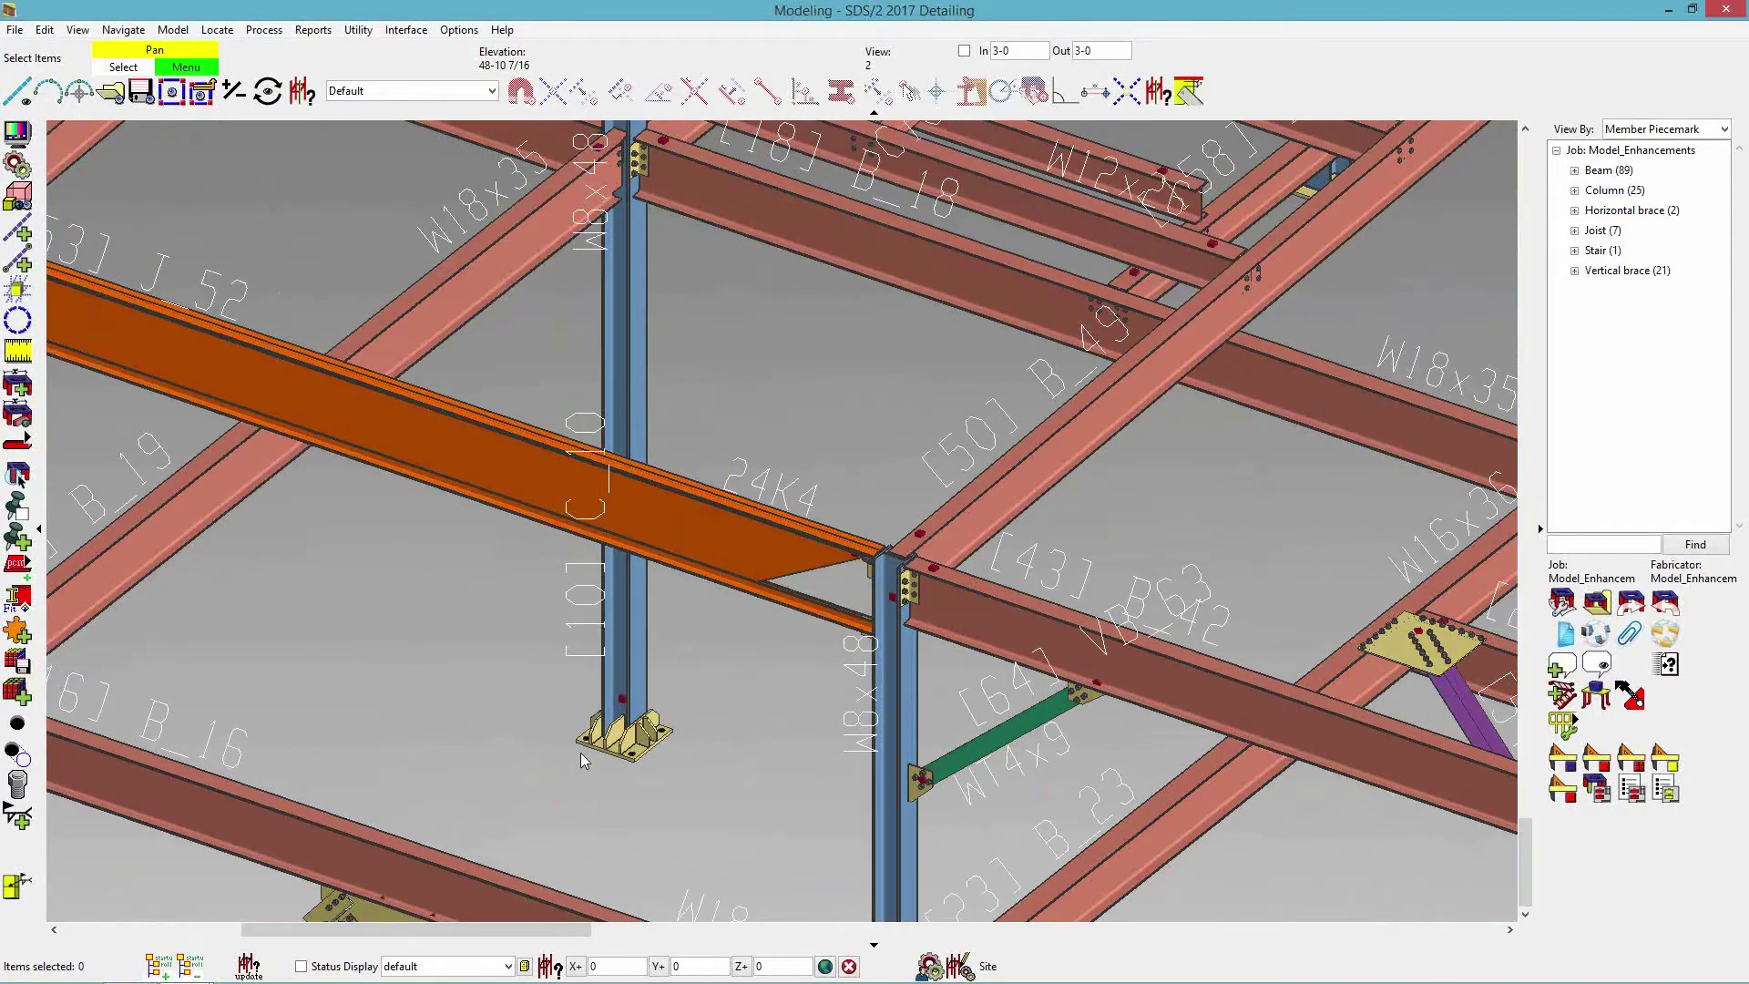
scroll(581, 752, "down", 1)
scroll(581, 752, "down", 2)
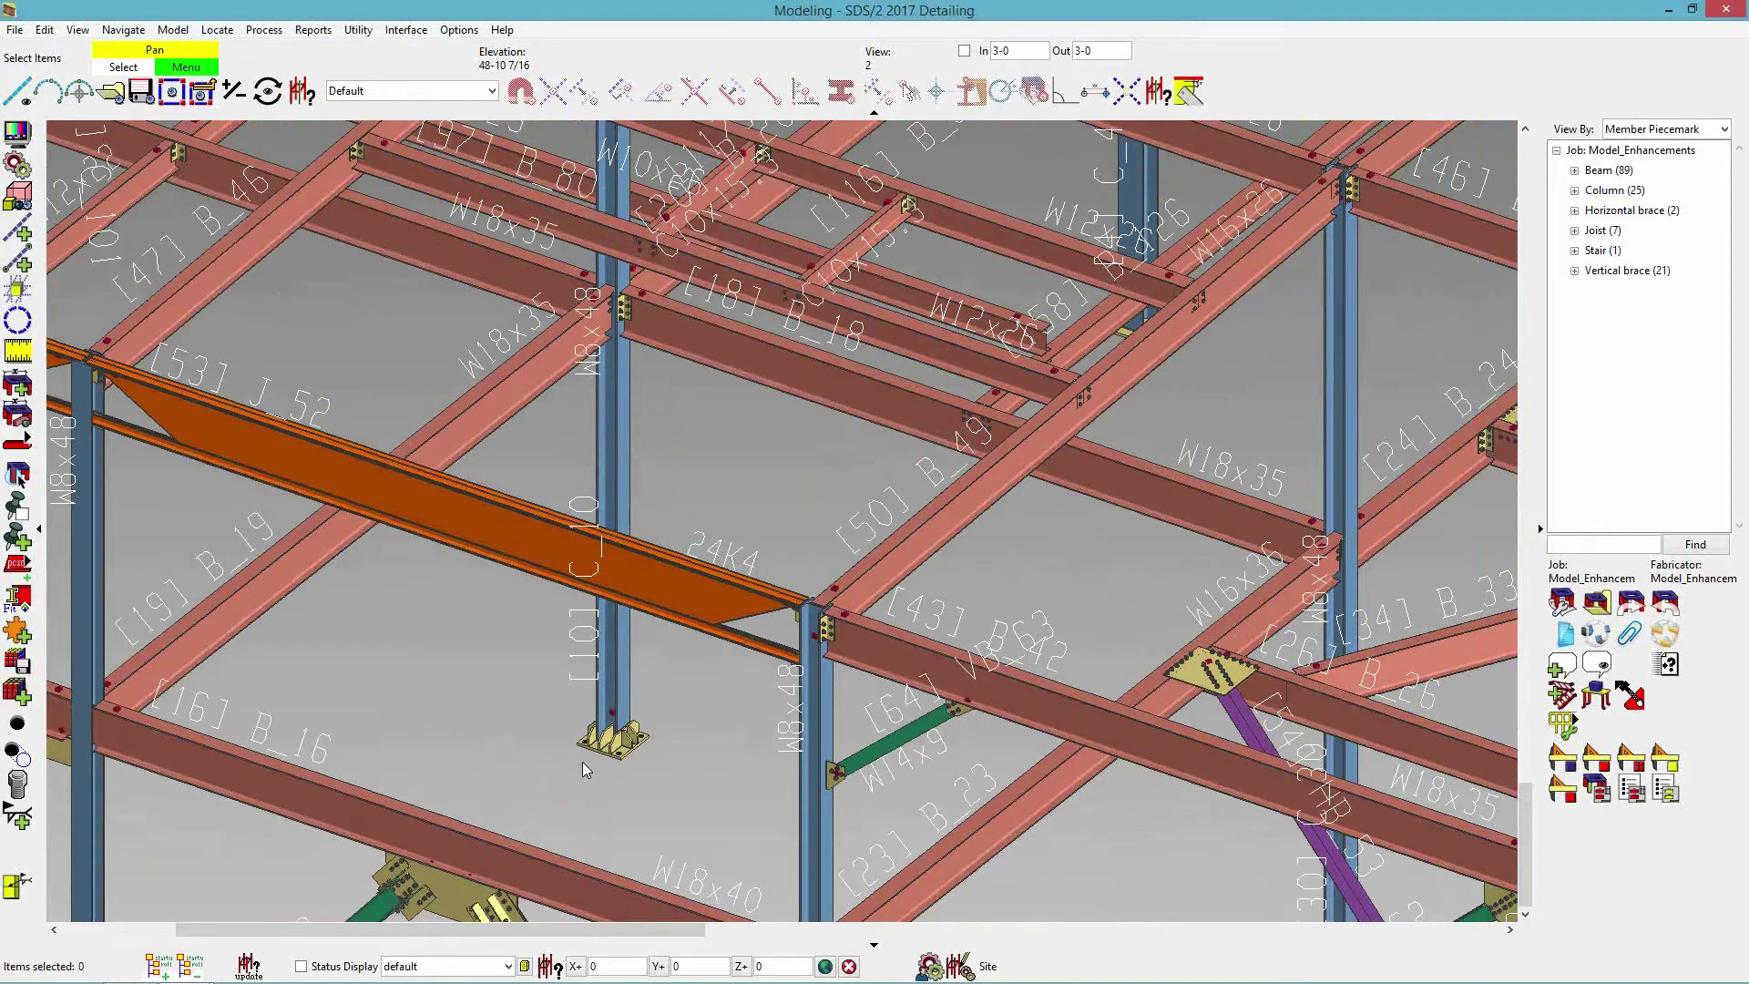
left_click(109, 90)
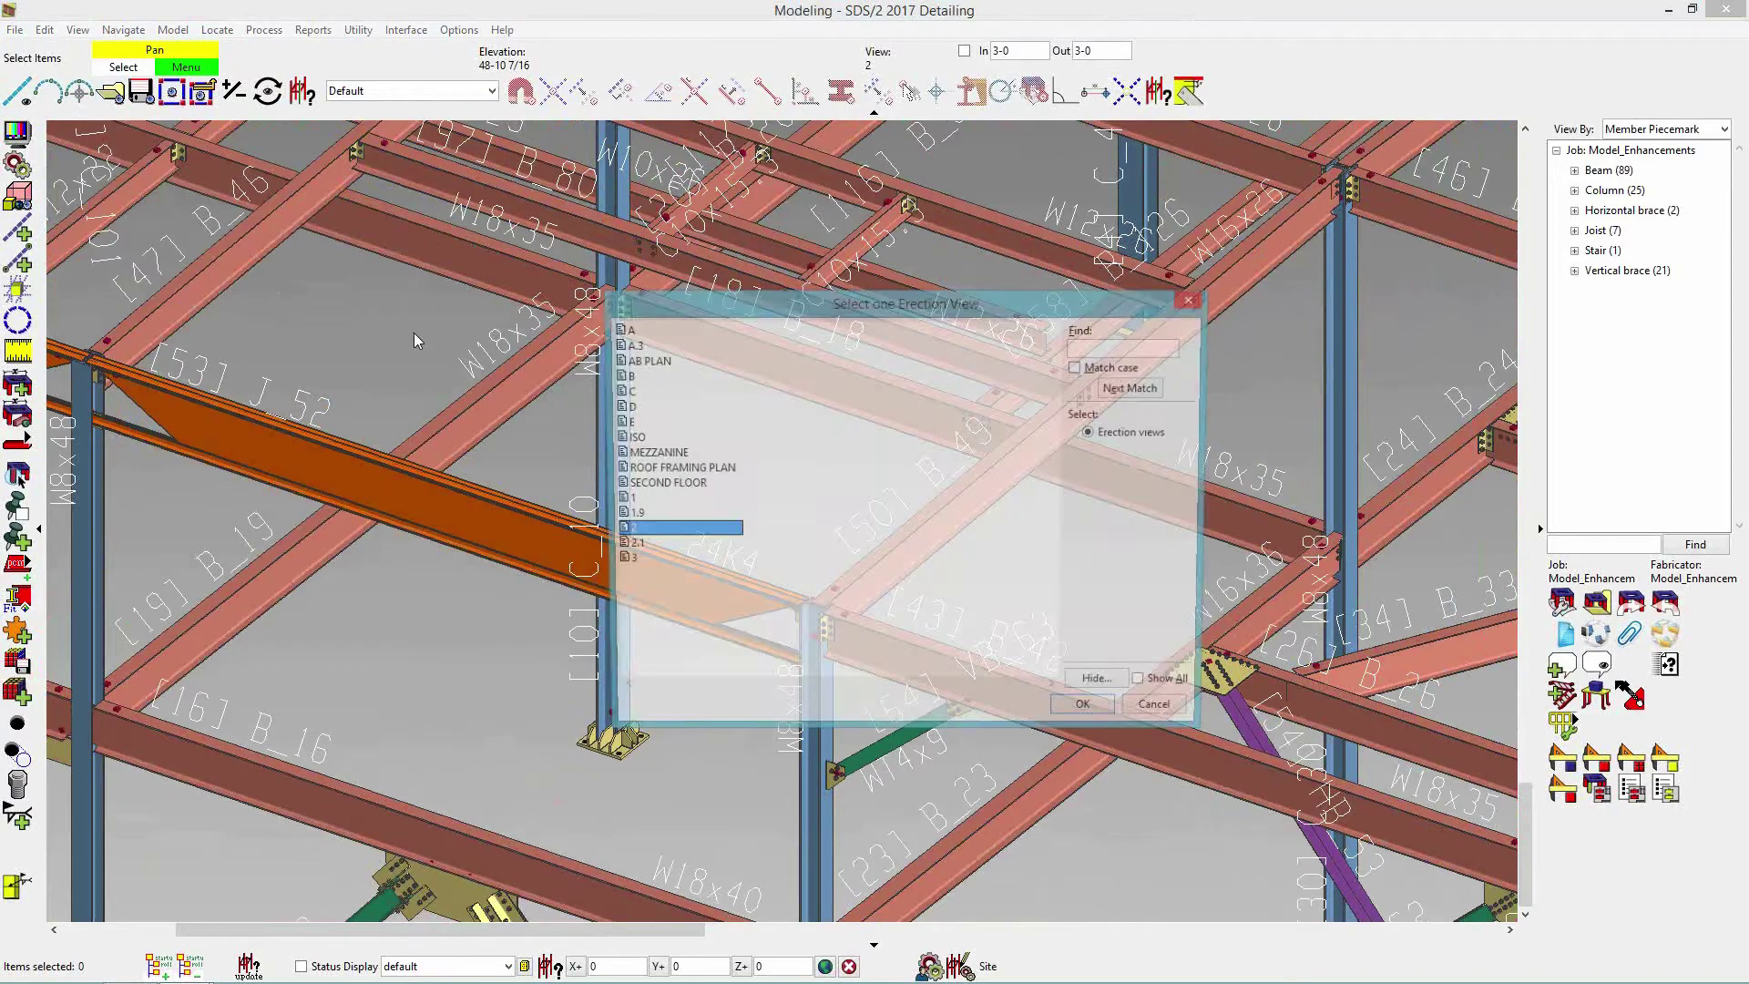
left_click(662, 485)
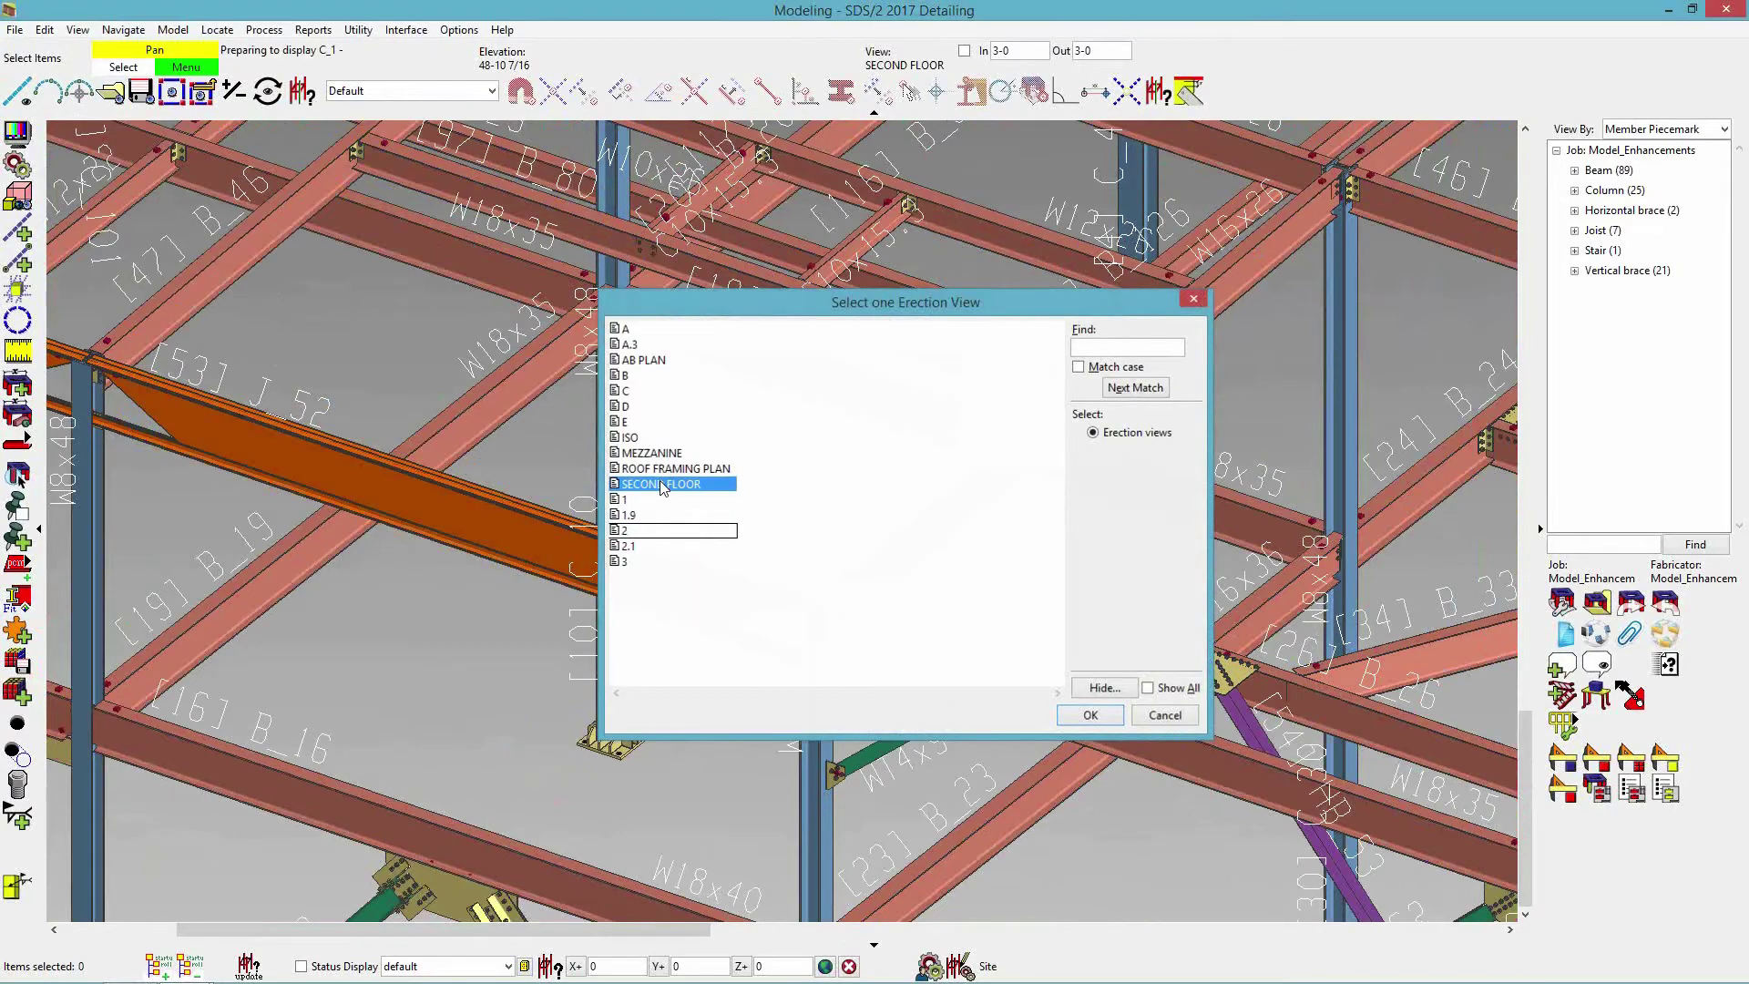
double_click(660, 484)
Start a Beam Flange to Flange Connection component on the W12x40 beam B_98 that crosses beneath beam B_124.
scroll(729, 572, "up", 3)
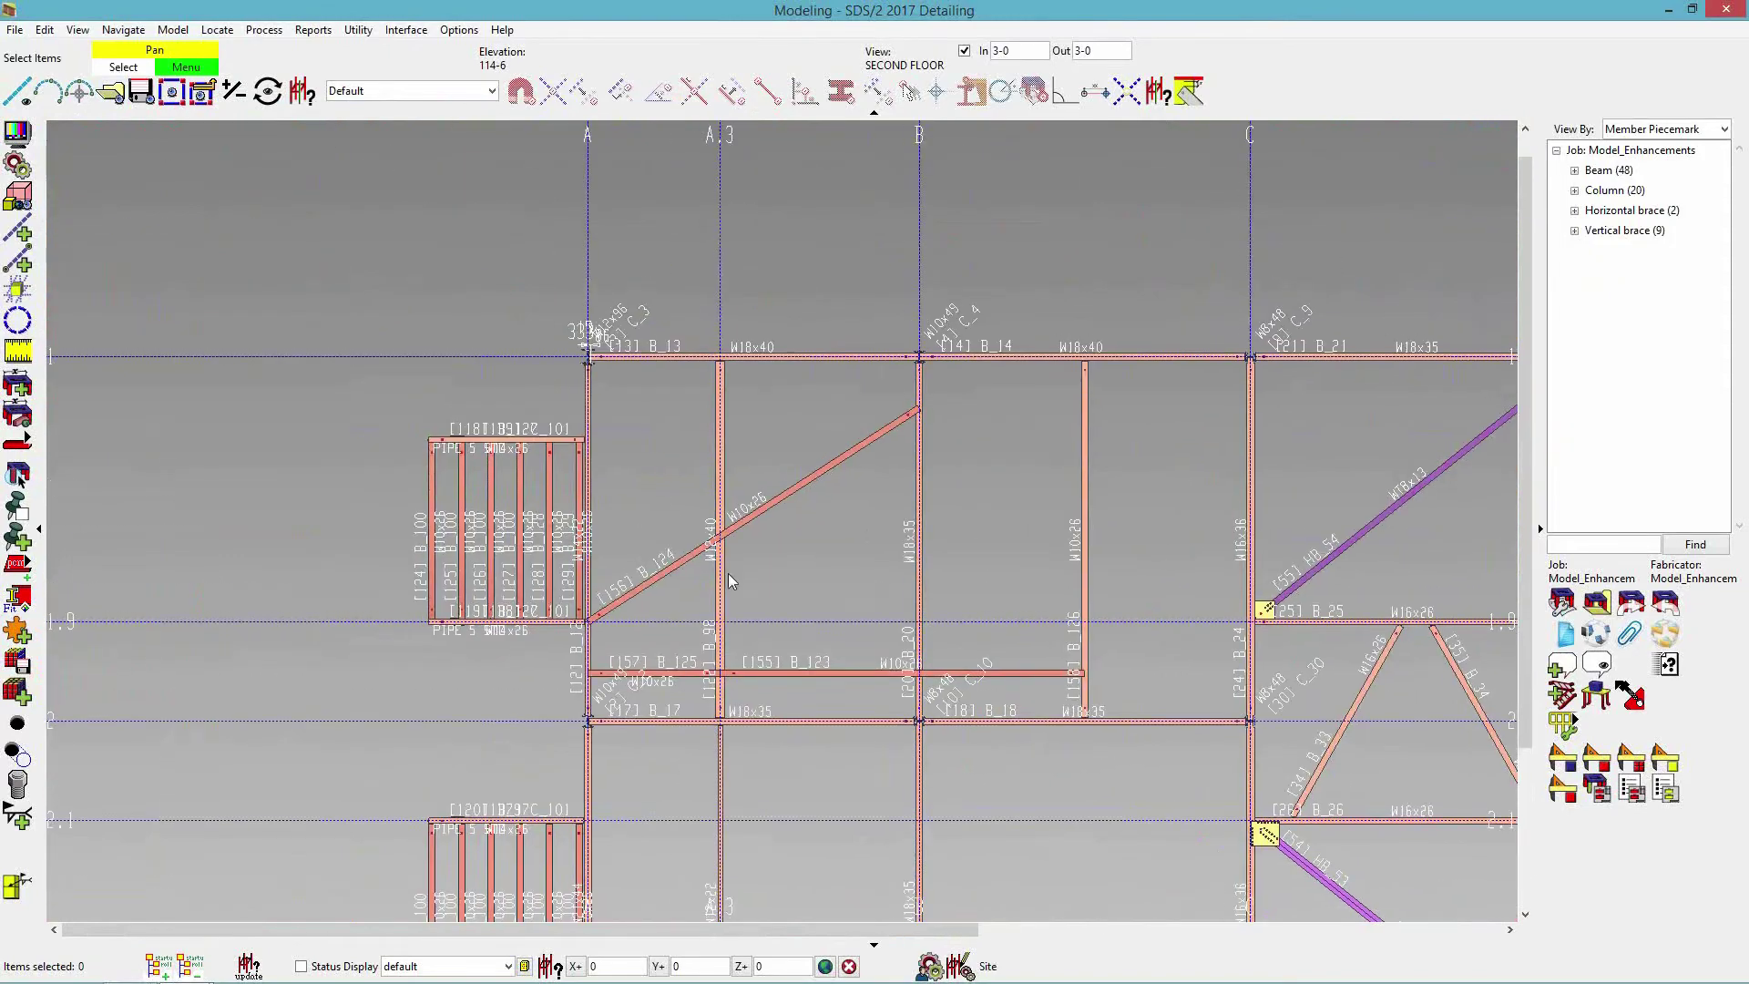
scroll(672, 526, "up", 4)
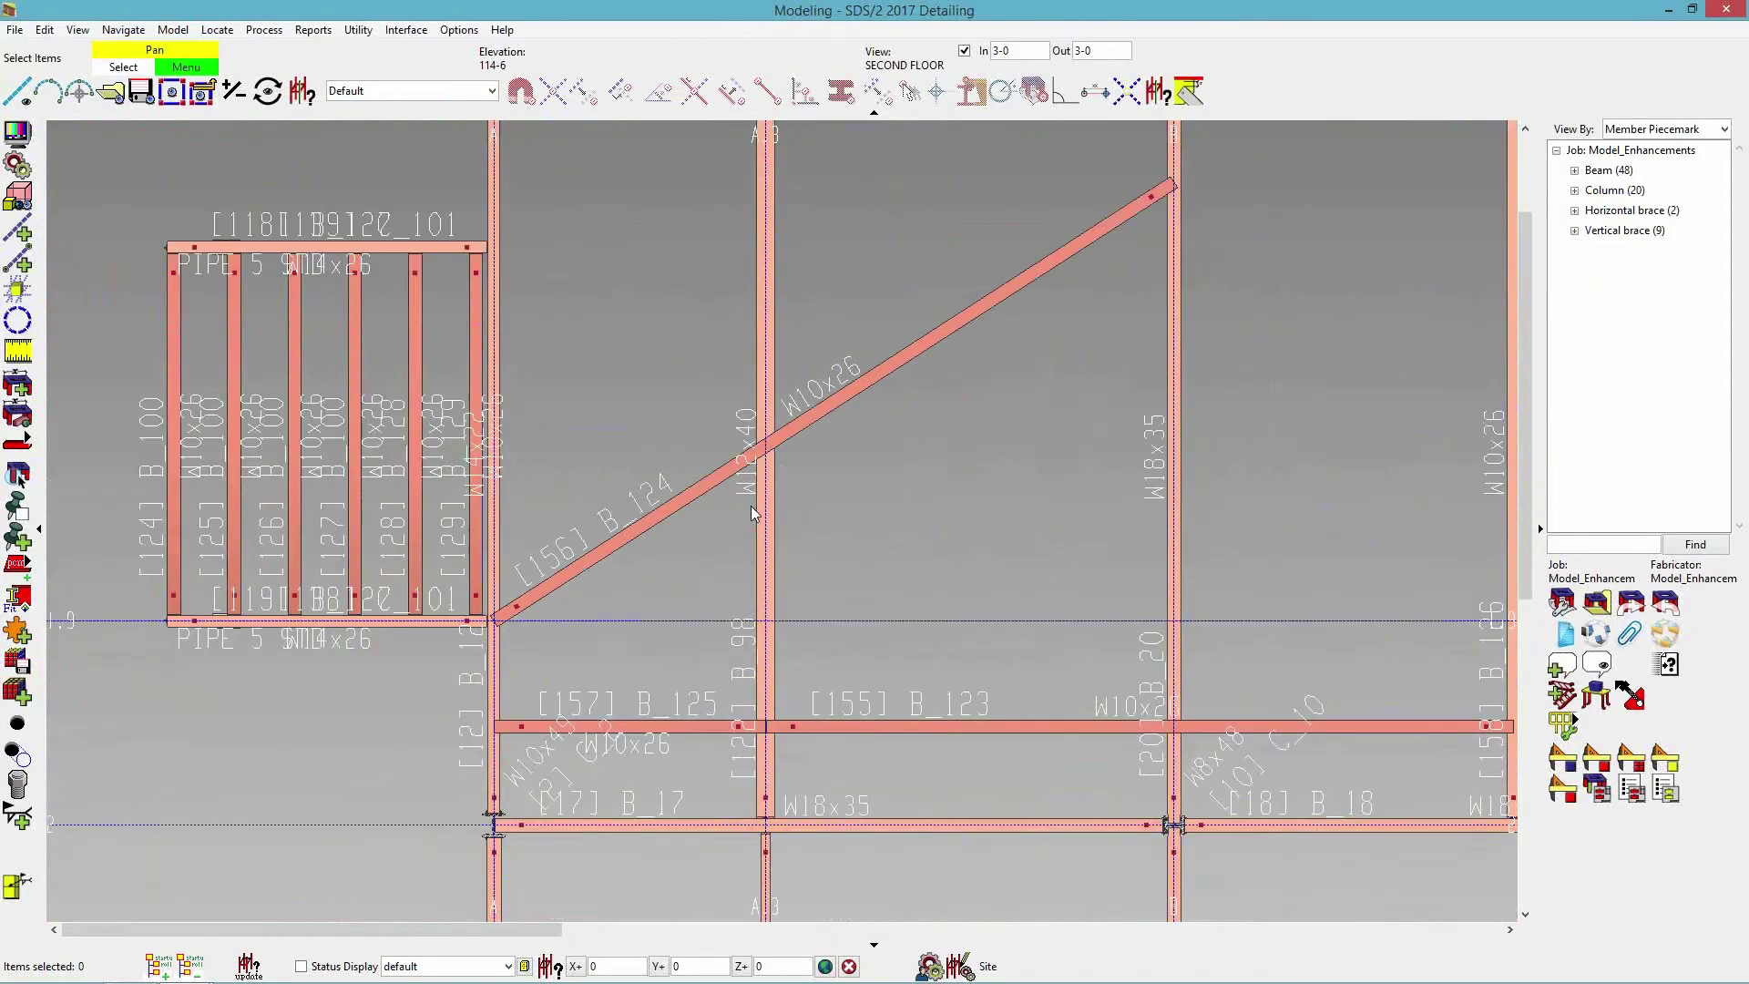
middle_click_drag(743, 541, 613, 380)
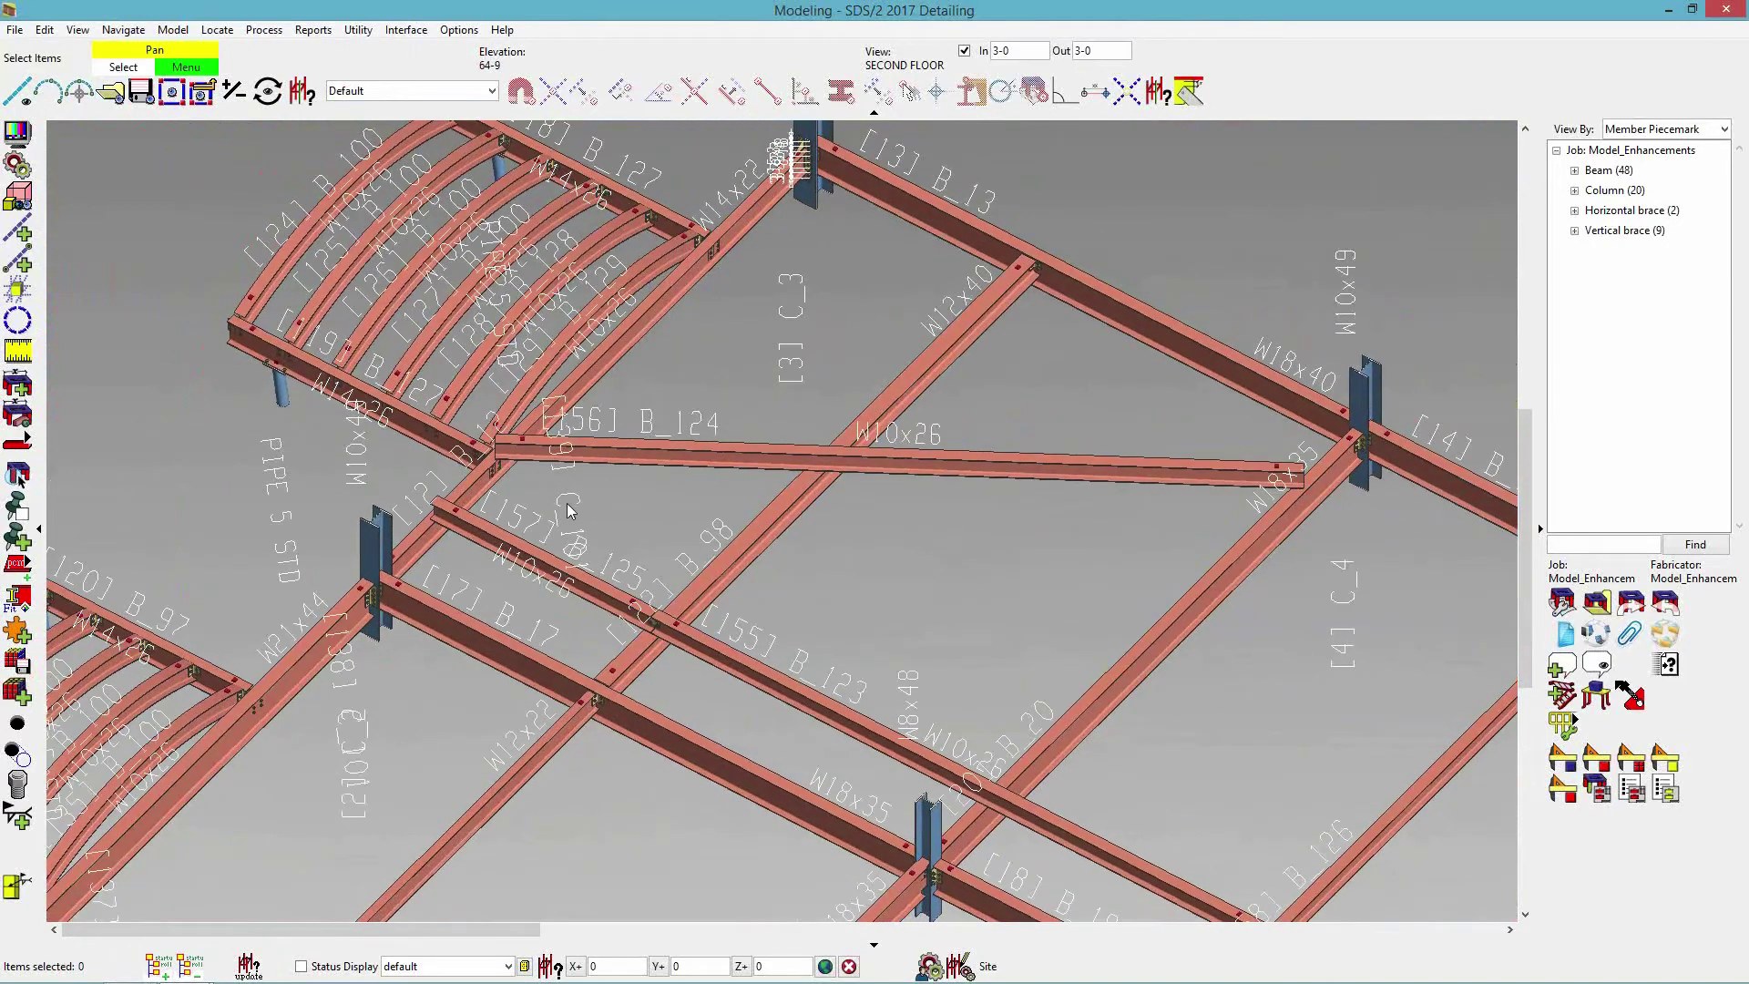
left_click(16, 631)
left_click(832, 480)
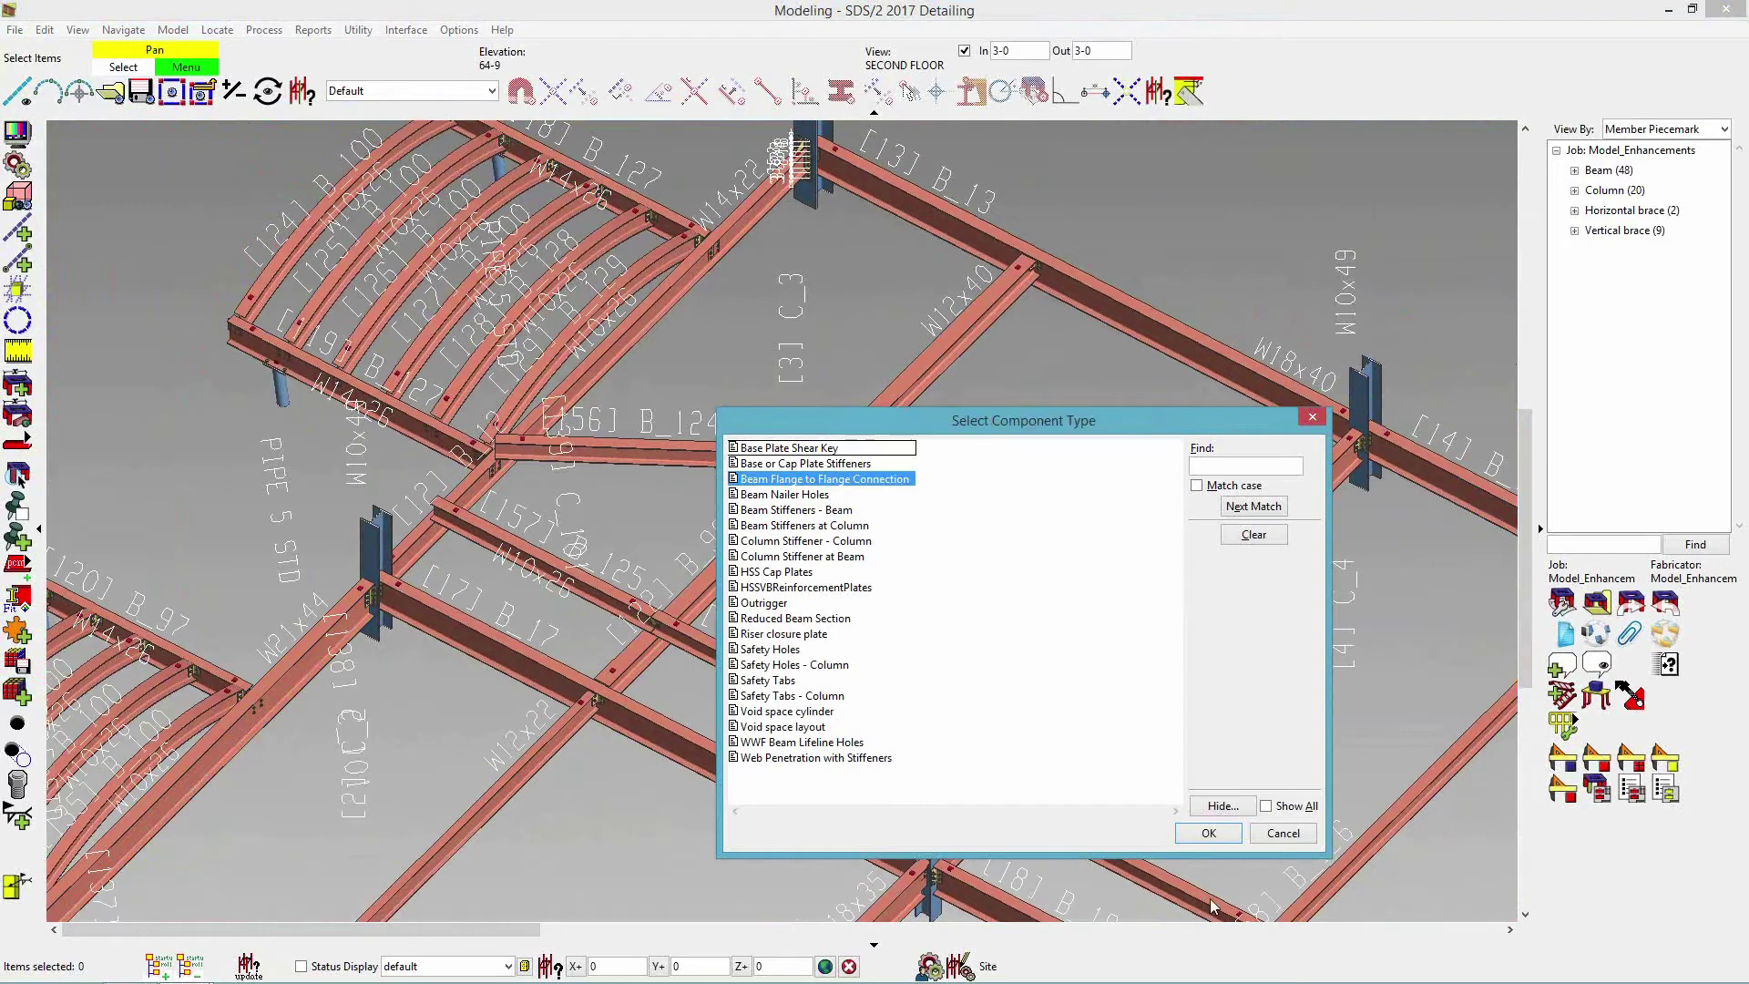
left_click(1211, 834)
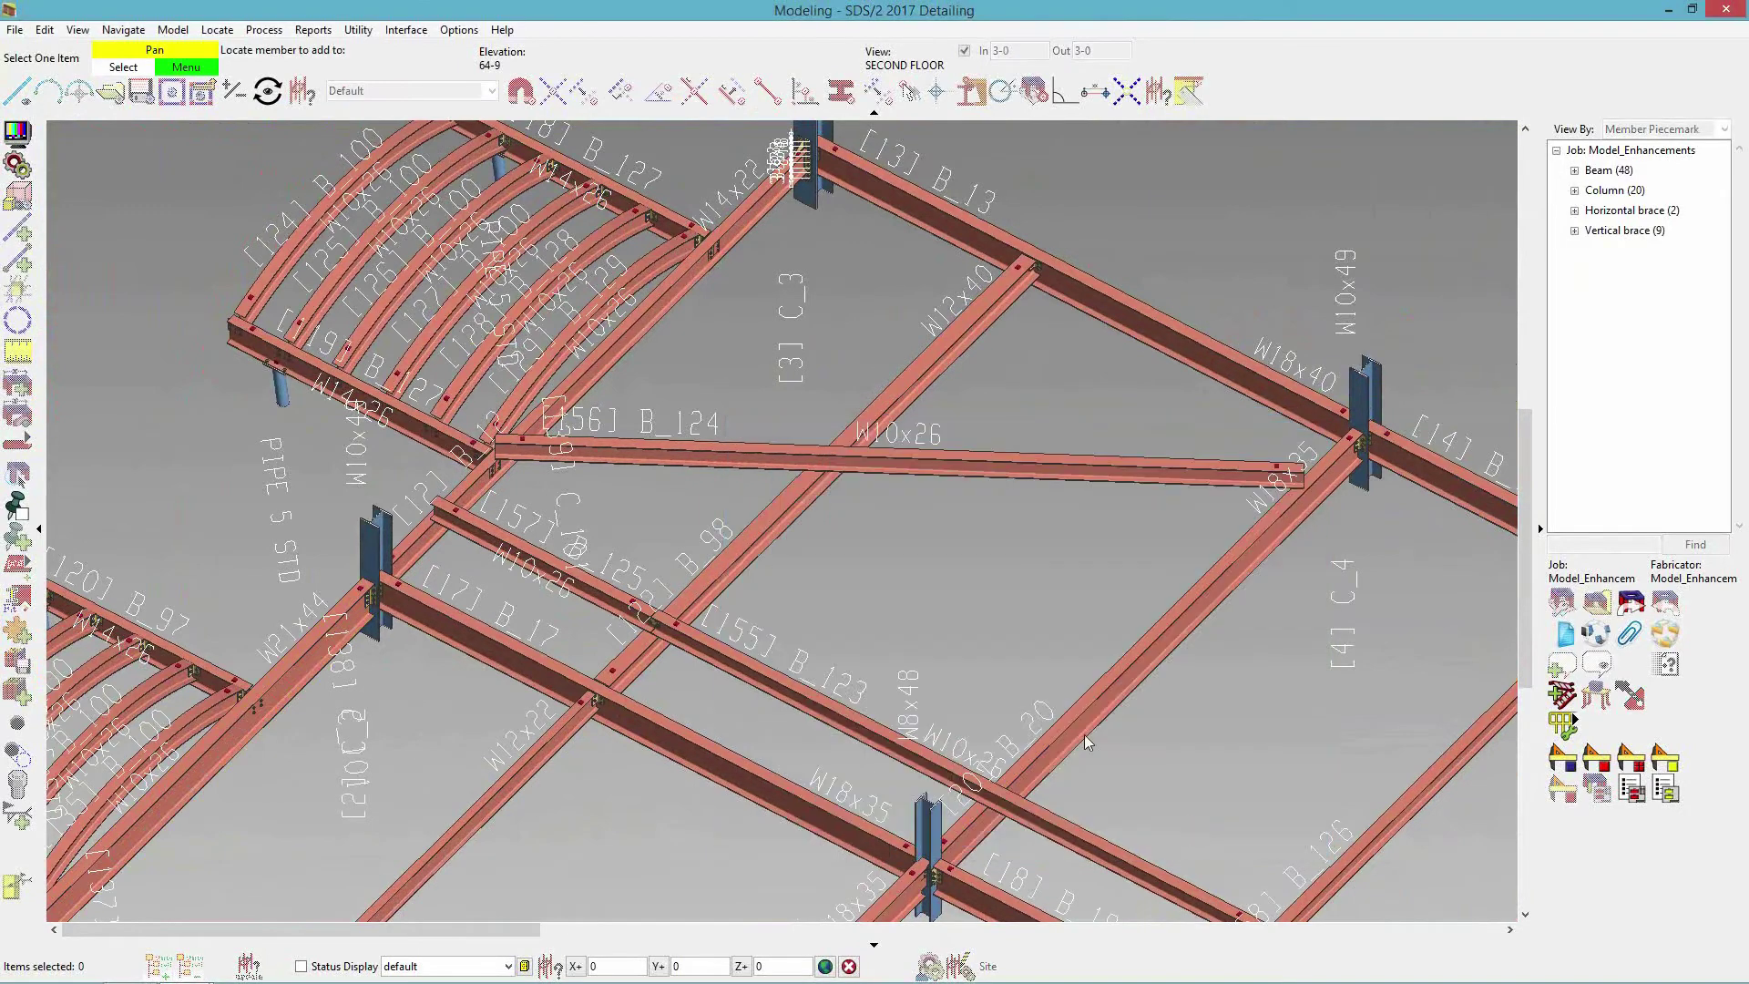
left_click(779, 508)
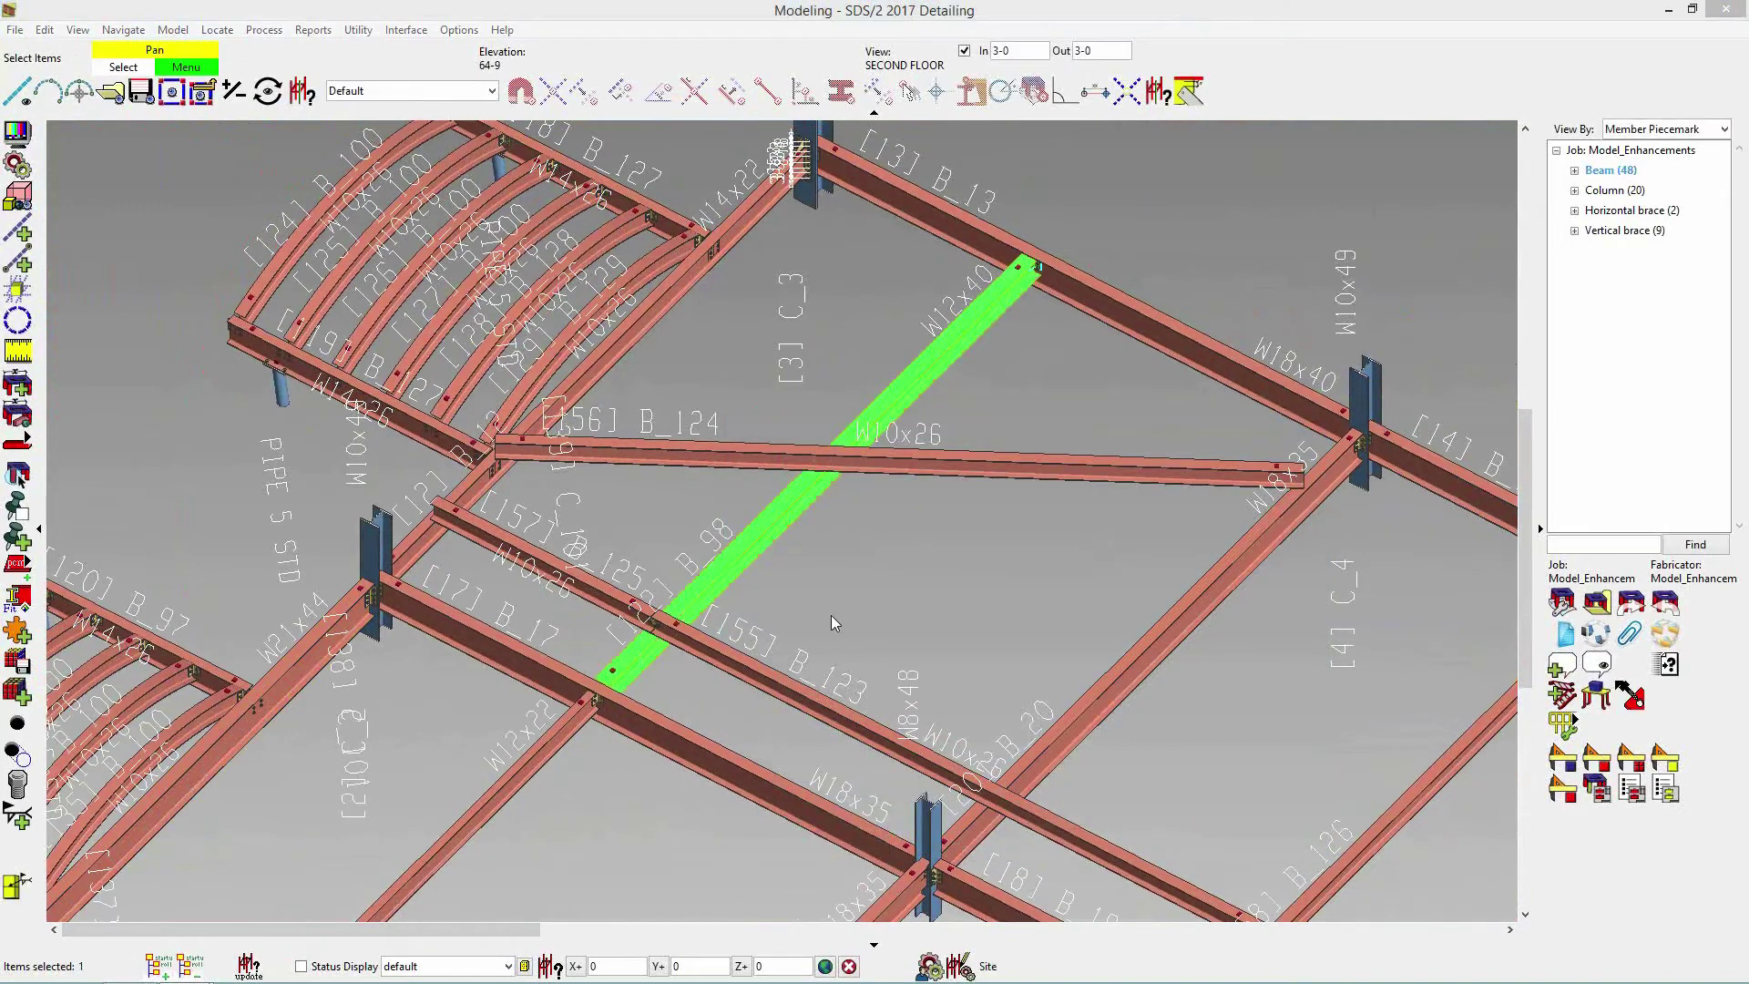
Set the crossing member number of the flange to flange connection to 156.
left_click_drag(962, 64, 1240, 144)
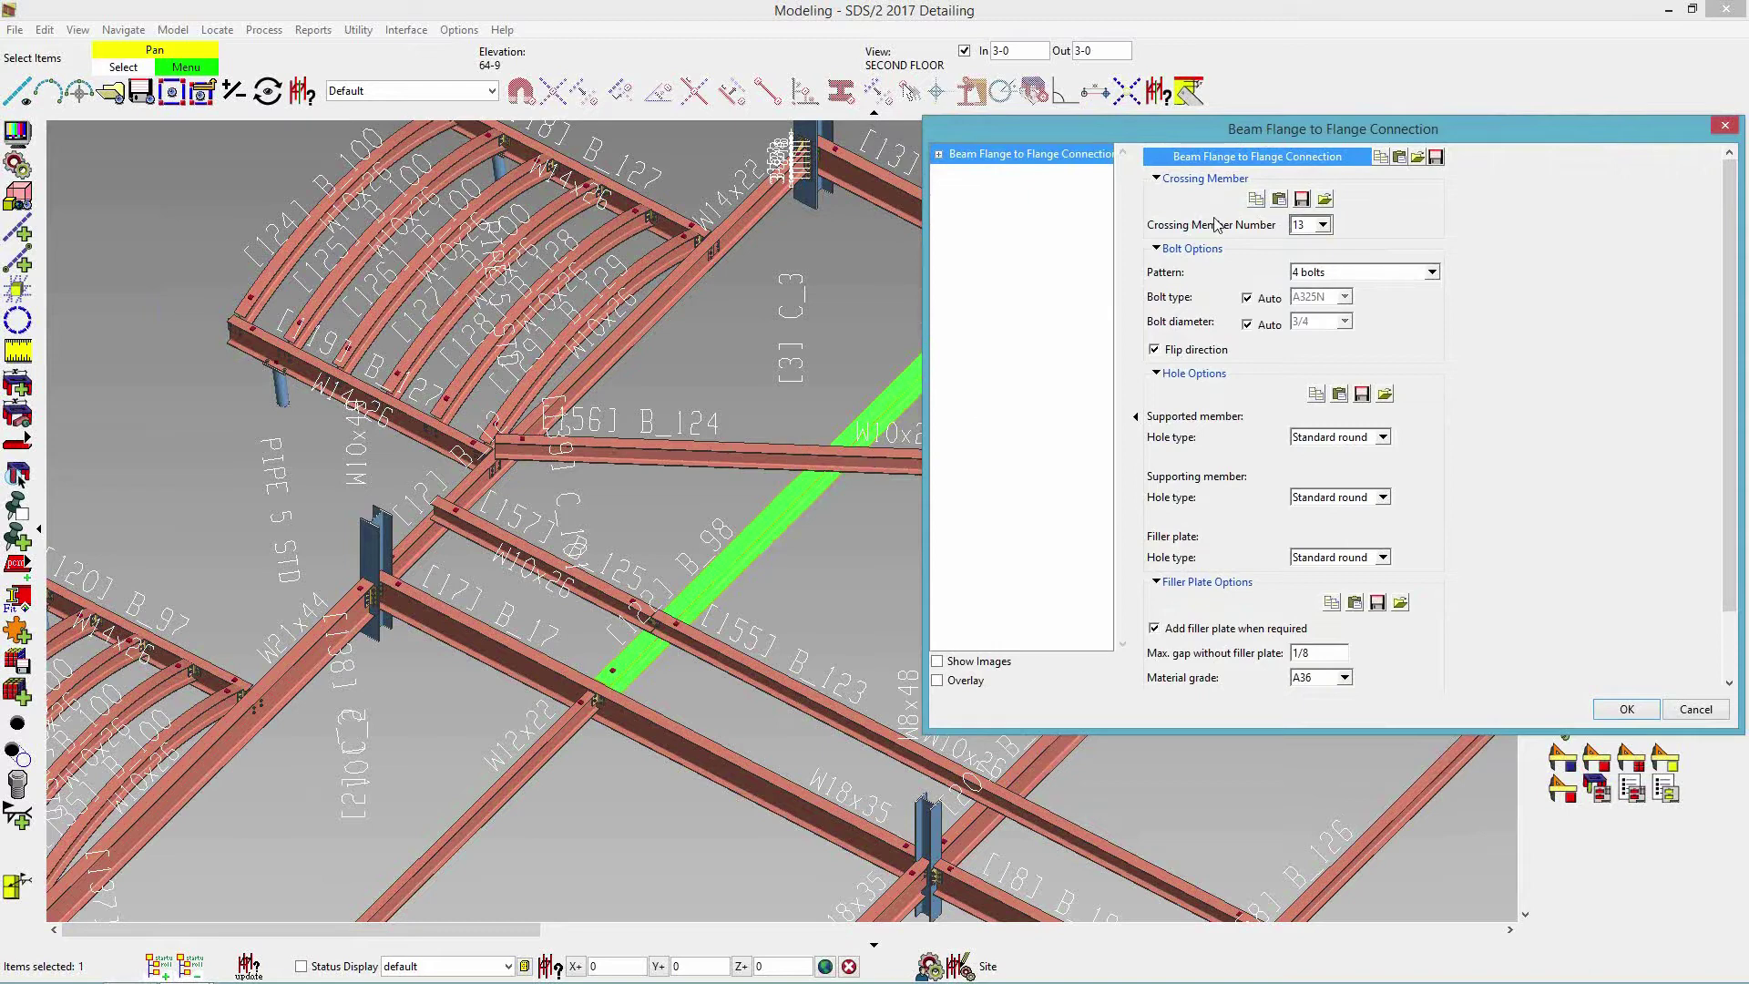
left_click(1322, 225)
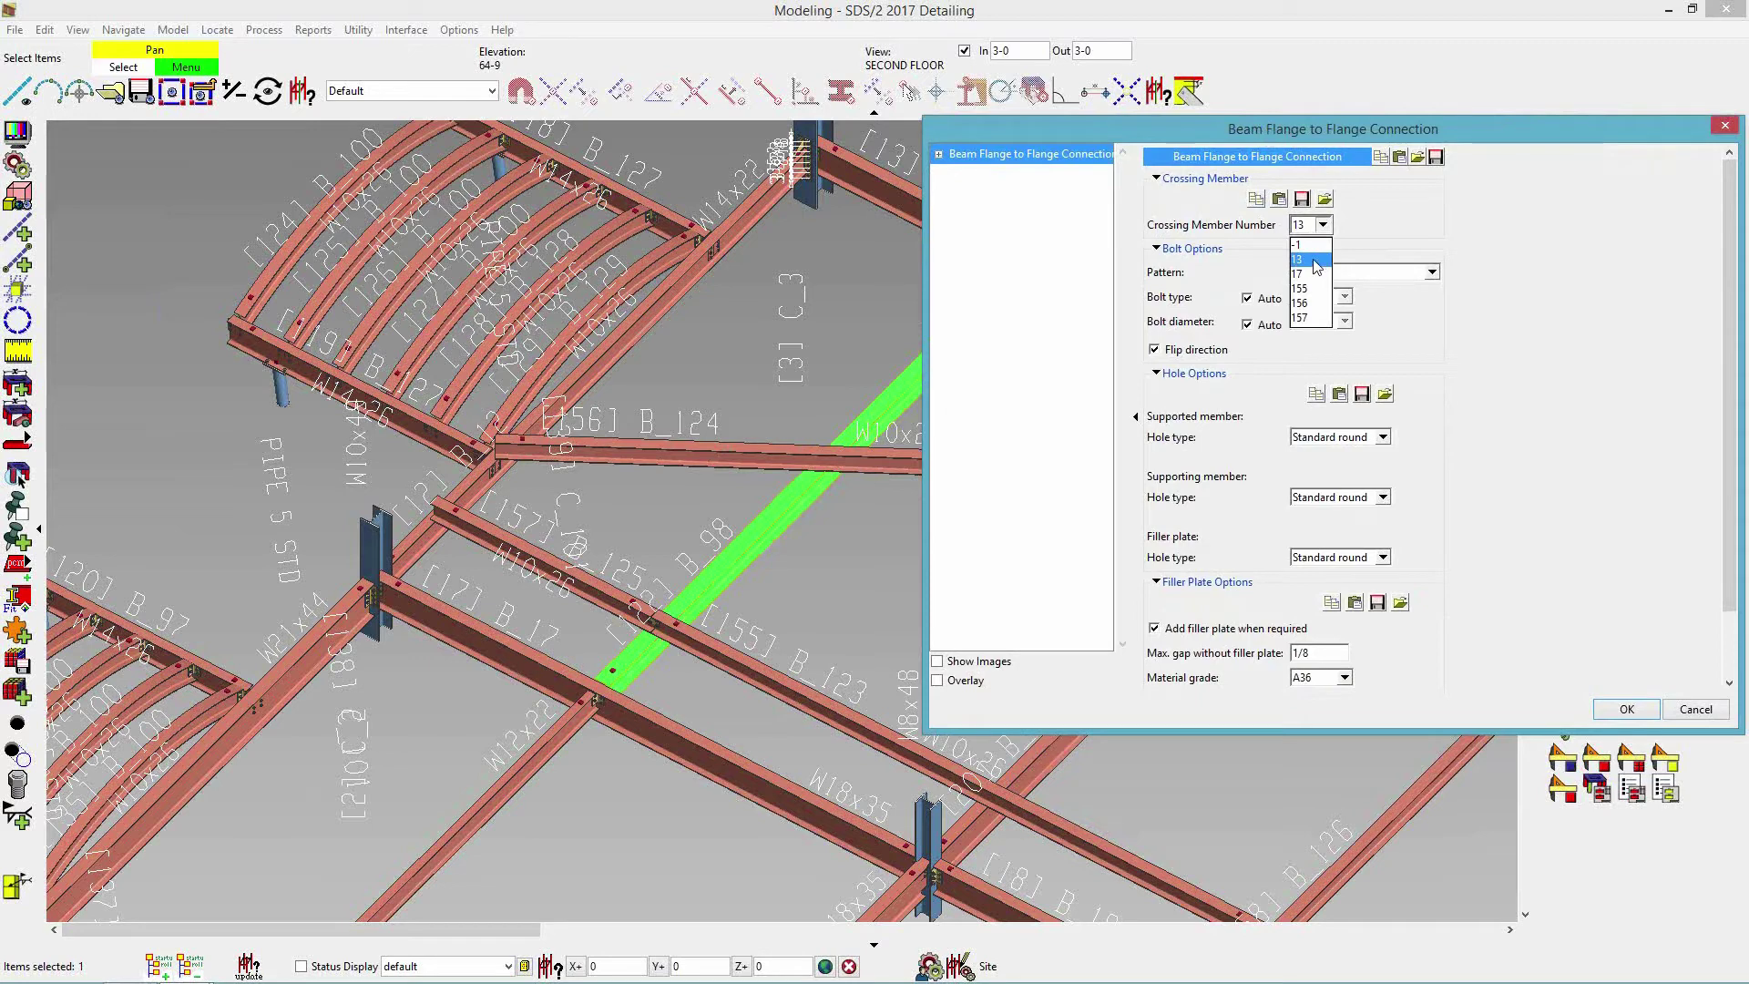
left_click(1302, 303)
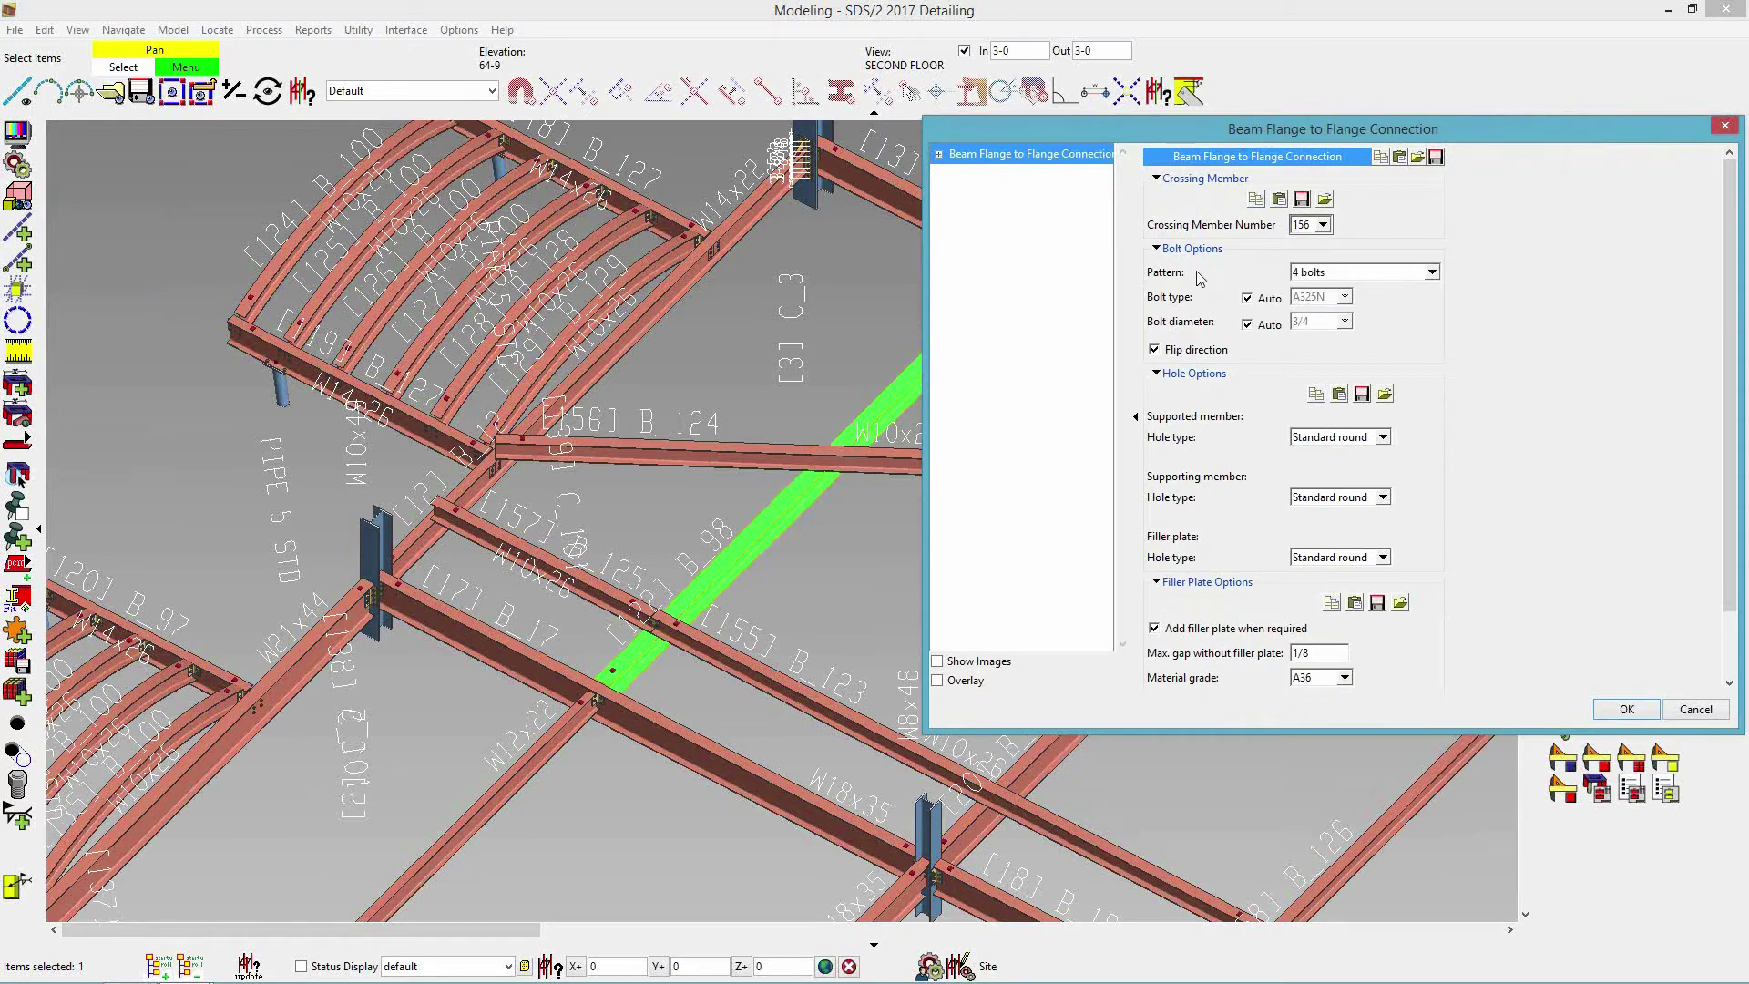
Create the flange to flange connection on beam B_98, keeping the 4 bolts pattern and adding a filler plate when required.
left_click(1347, 271)
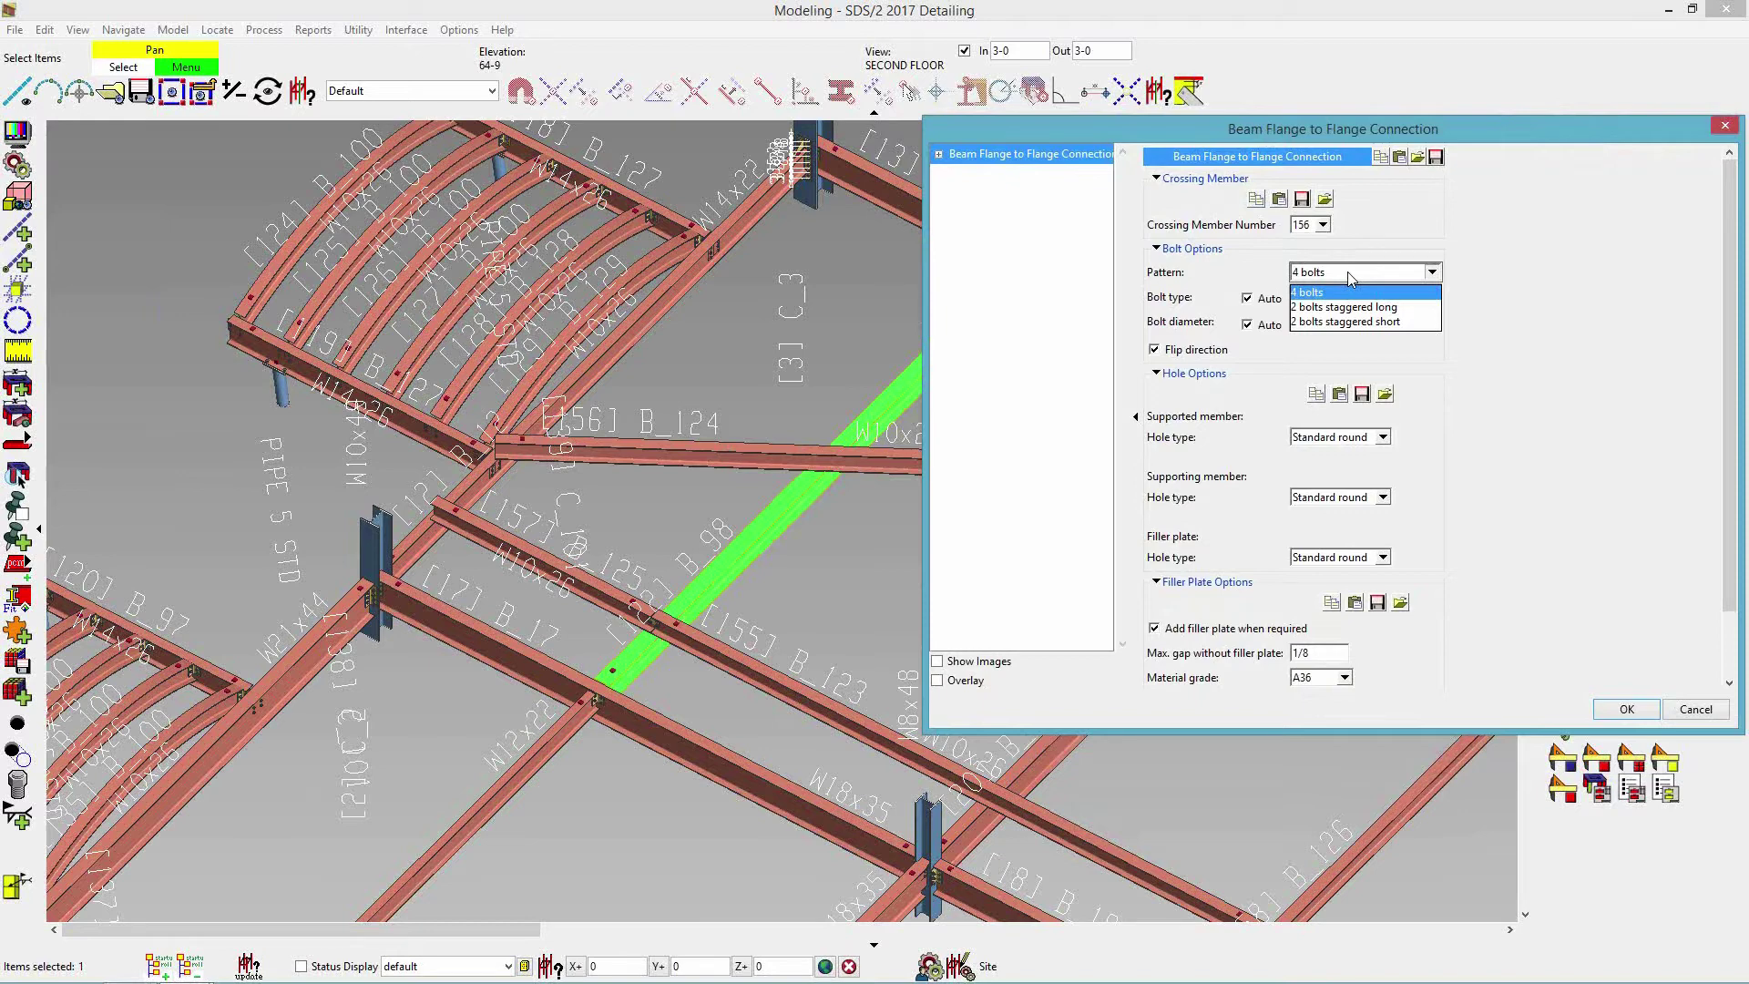
left_click(1360, 260)
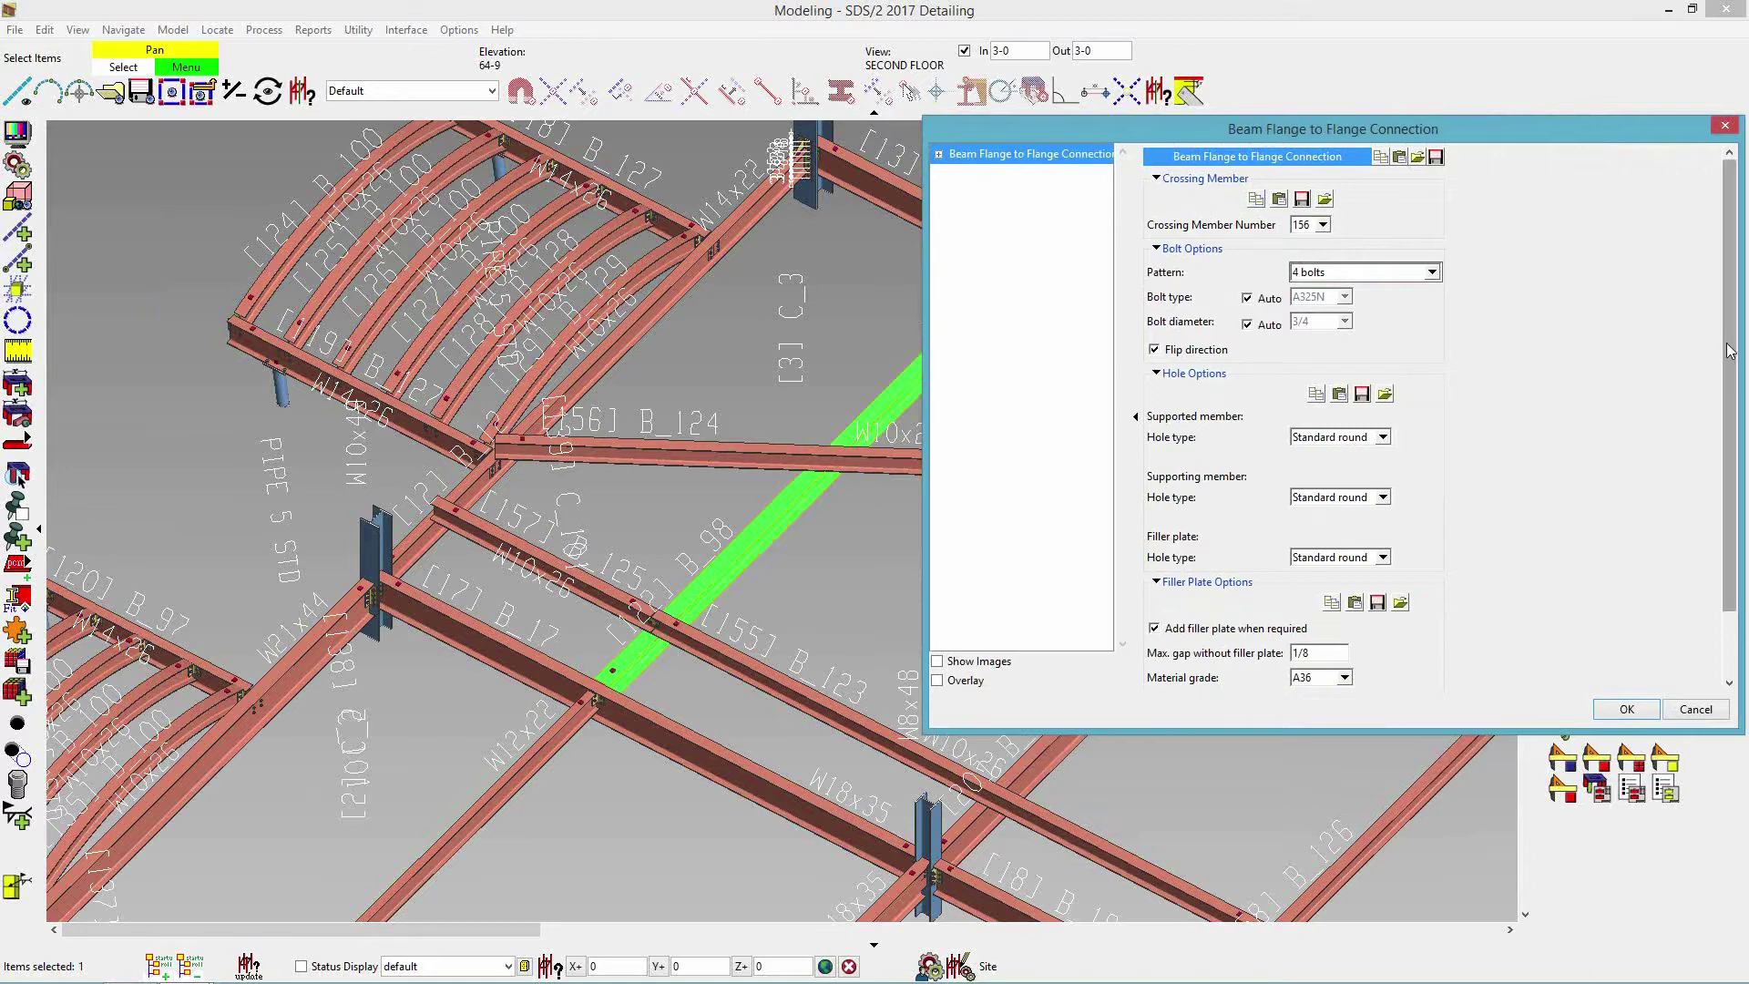
scroll(1728, 372, "down", 1)
scroll(1728, 372, "down", 3)
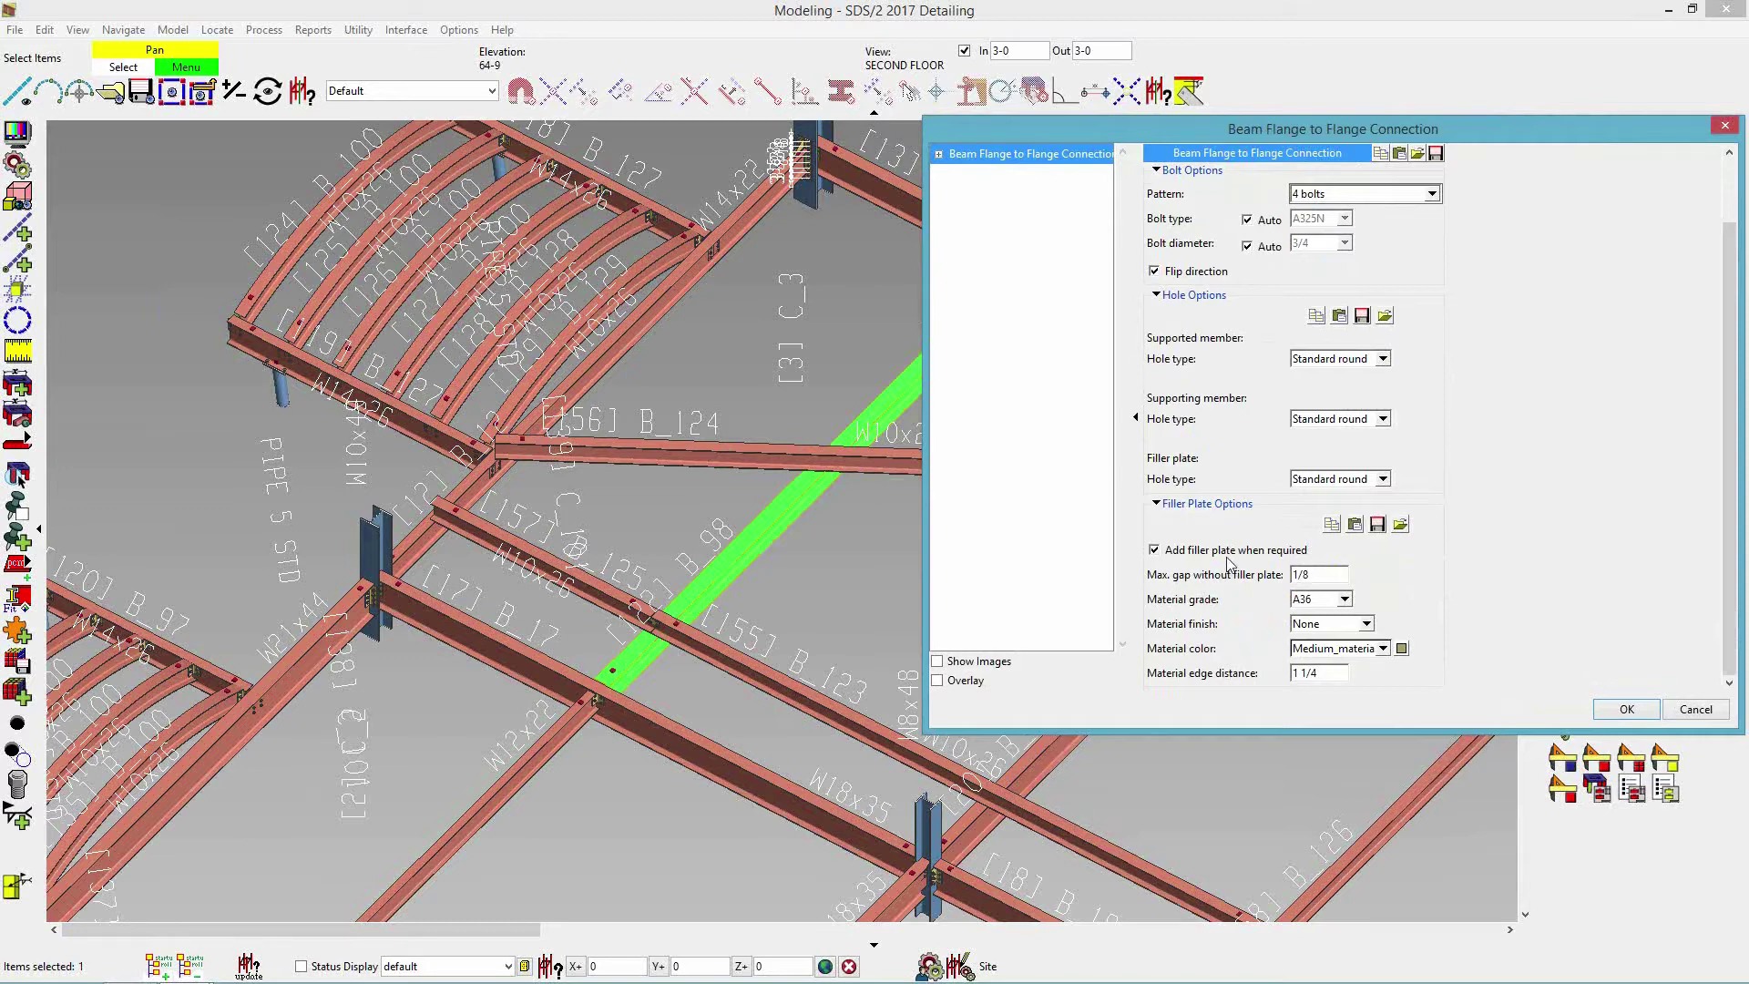
left_click(1626, 708)
left_click(839, 593)
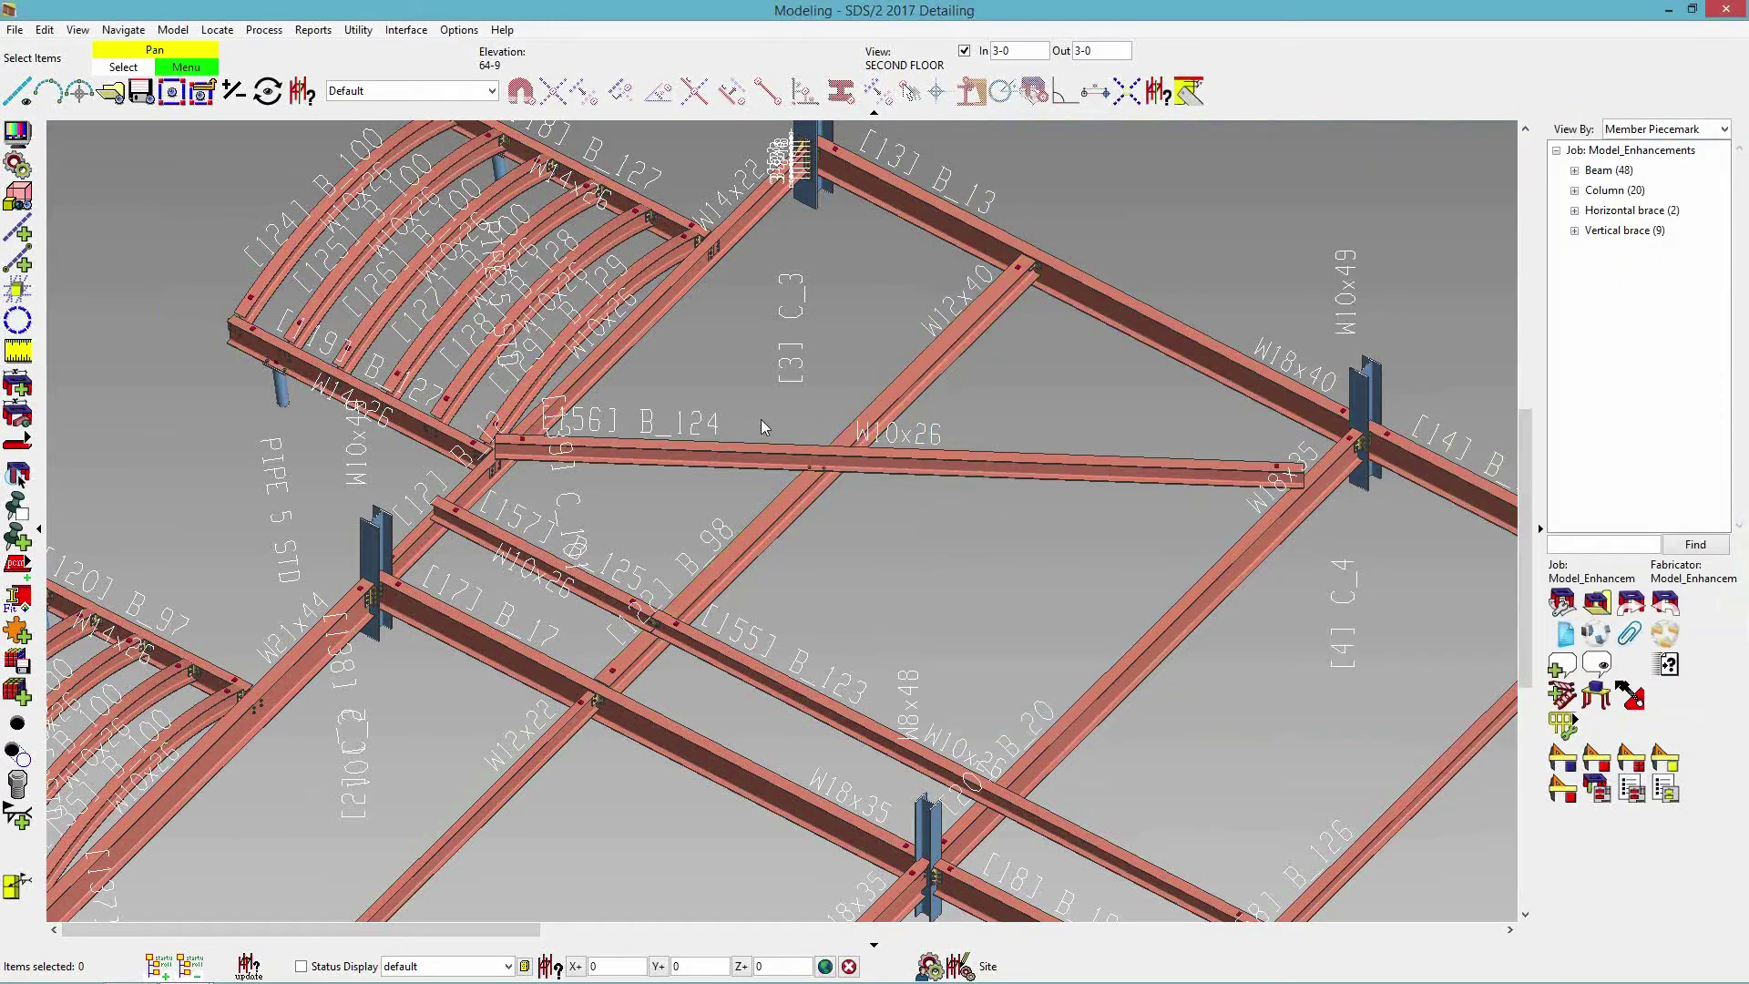
Start Beam Flange to Flange Connection components on the two spliced beams B_125 and B_123 where they cross over beam B_98.
scroll(807, 467, "up", 6)
middle_click_drag(991, 508, 878, 495)
scroll(880, 499, "down", 8)
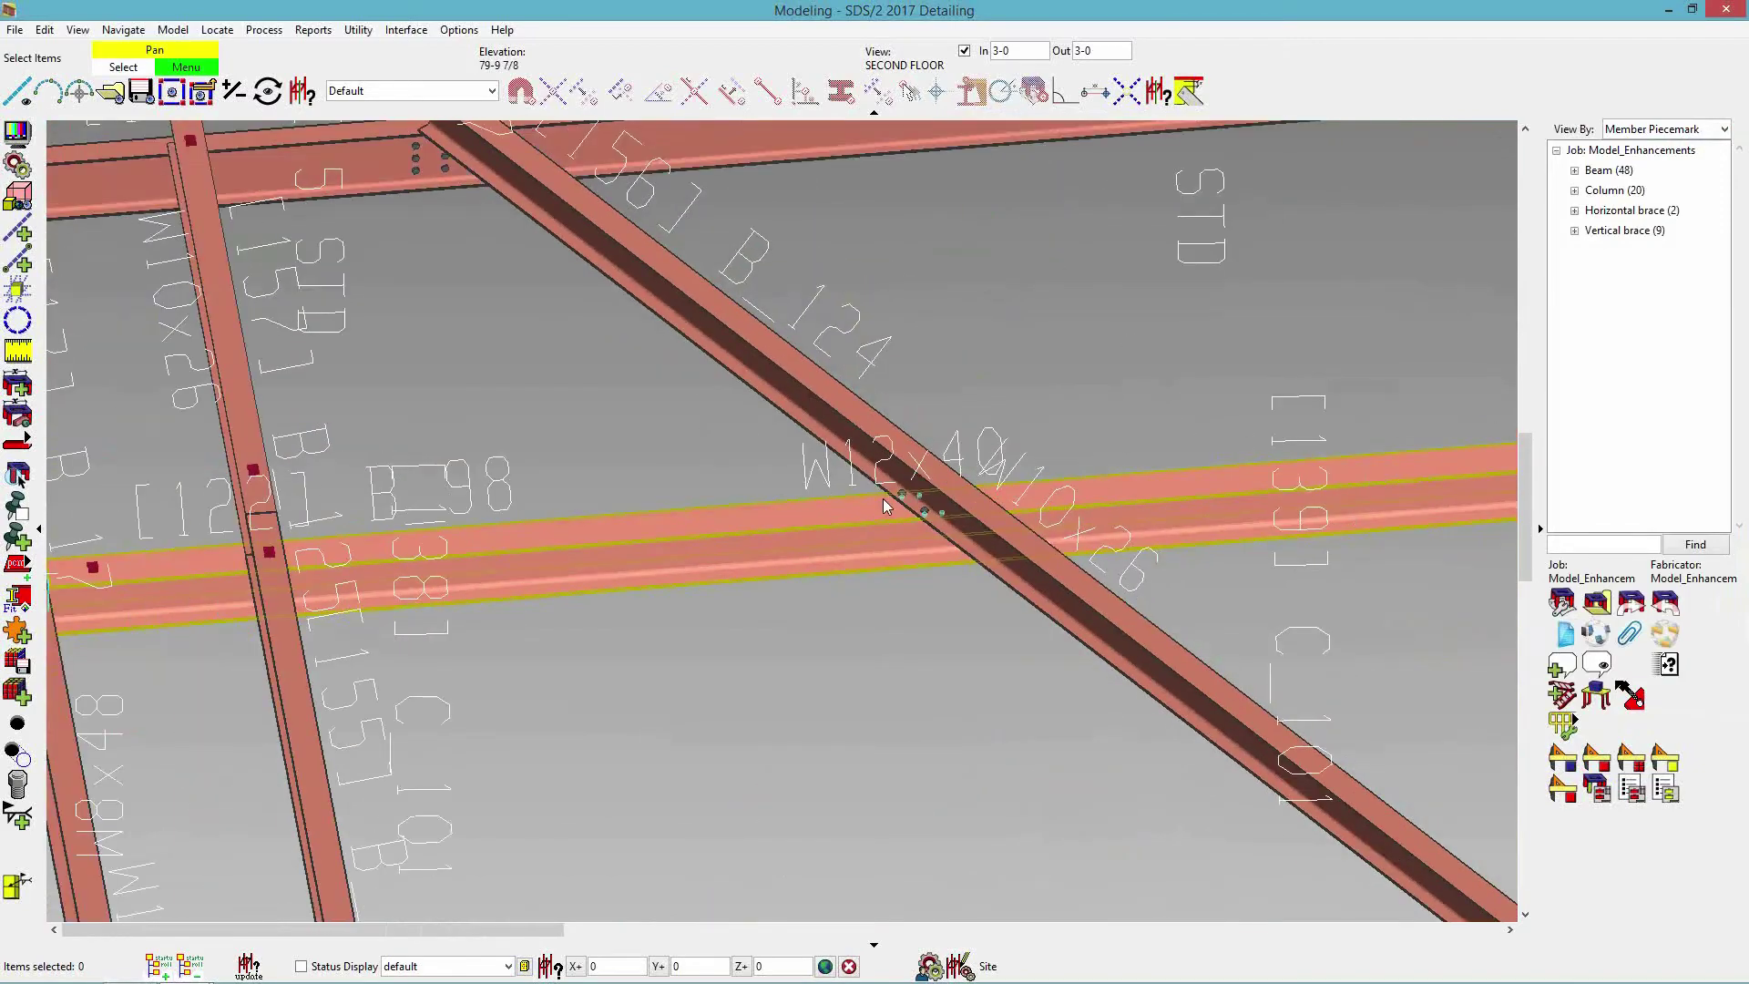
middle_click_drag(853, 571, 1054, 578)
scroll(814, 599, "up", 6)
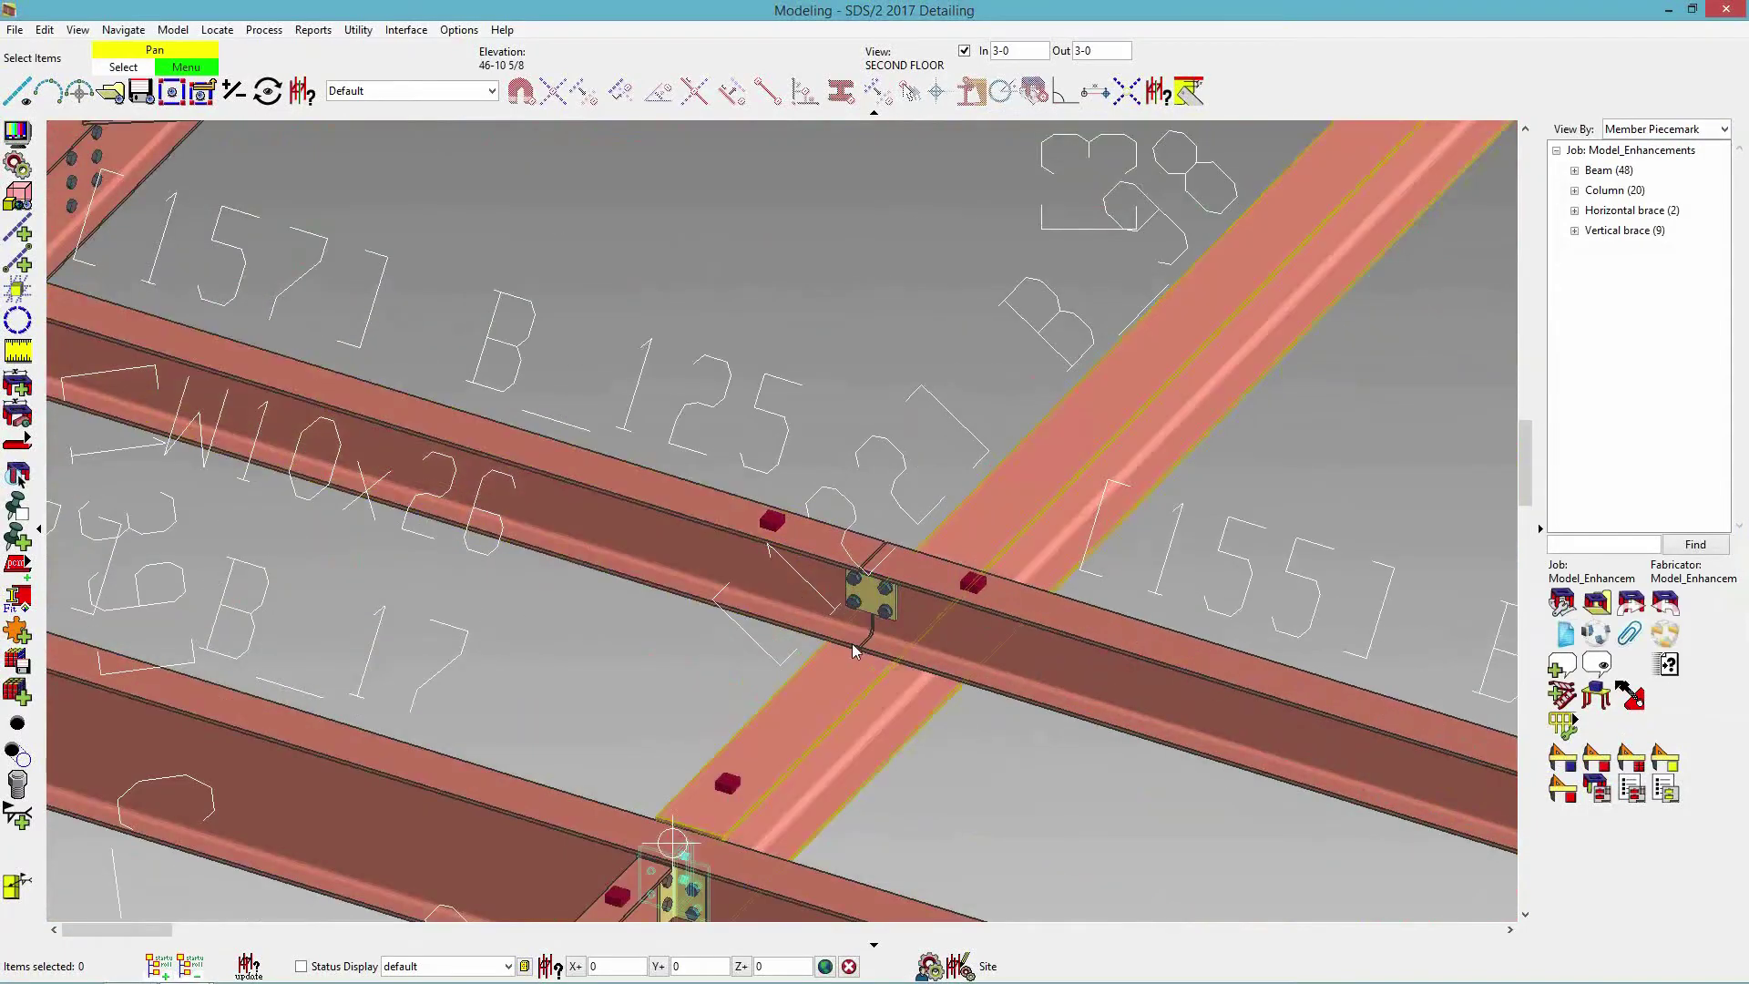
scroll(872, 654, "up", 5)
middle_click_drag(862, 570, 820, 610)
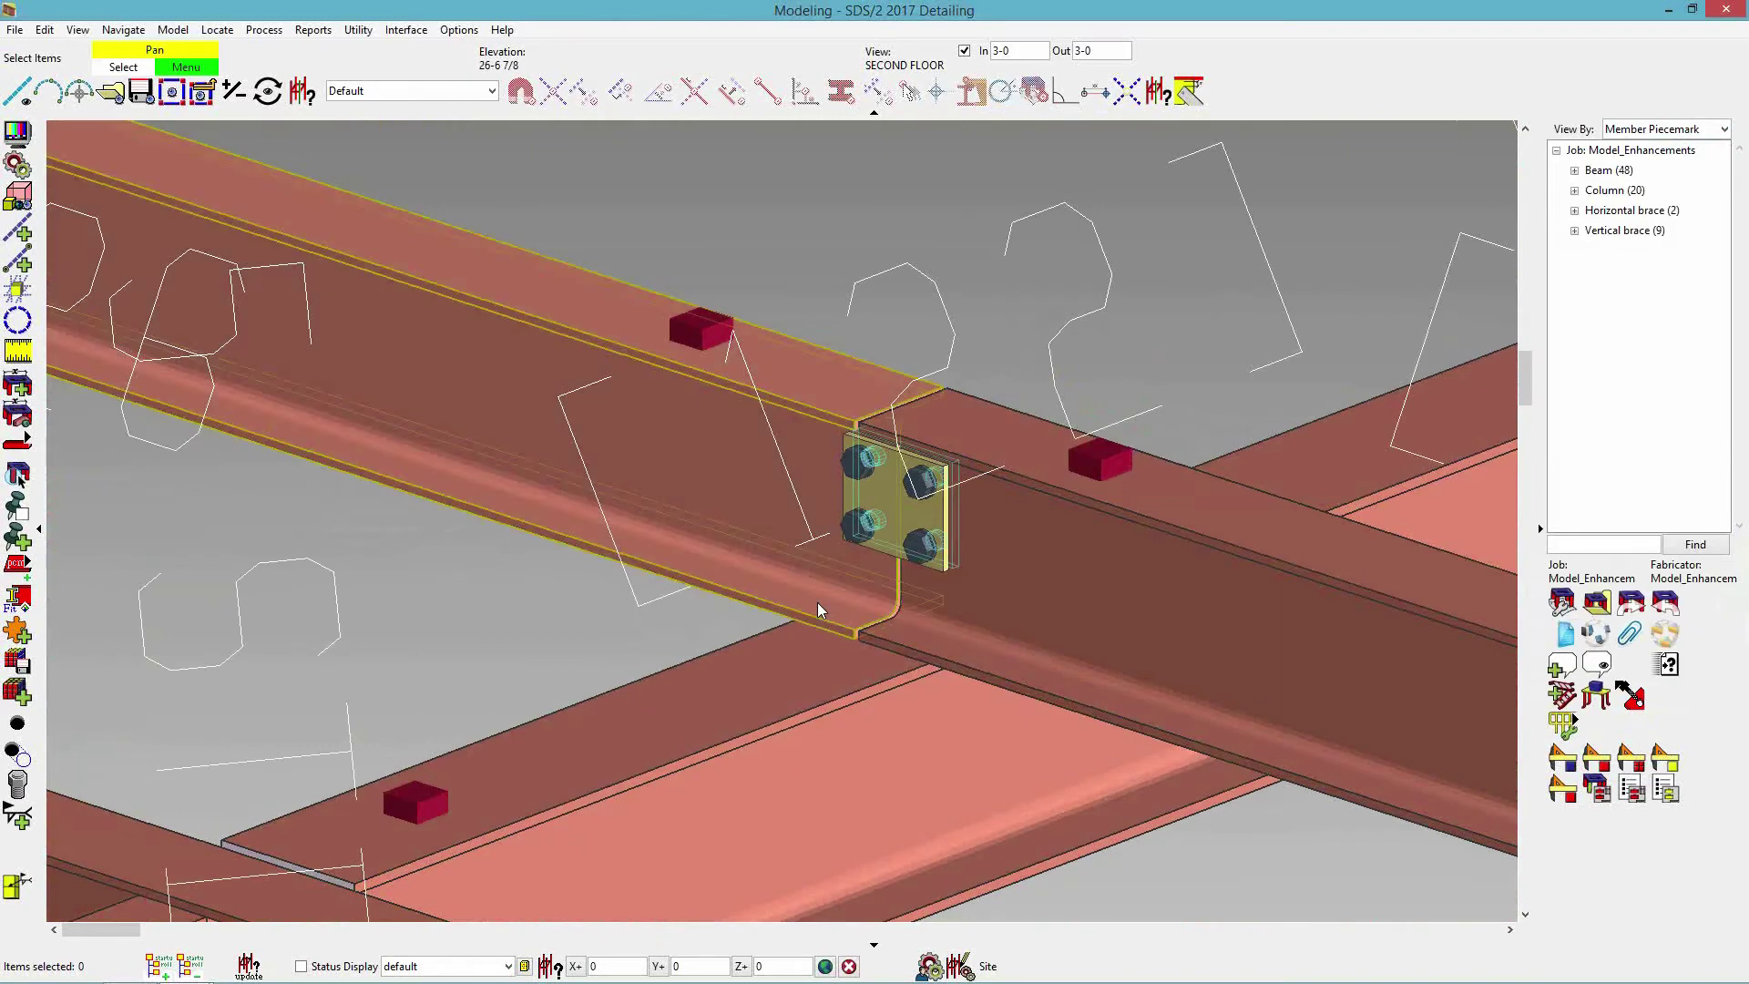
scroll(818, 607, "down", 3)
middle_click_drag(822, 609, 671, 578)
left_click(671, 577)
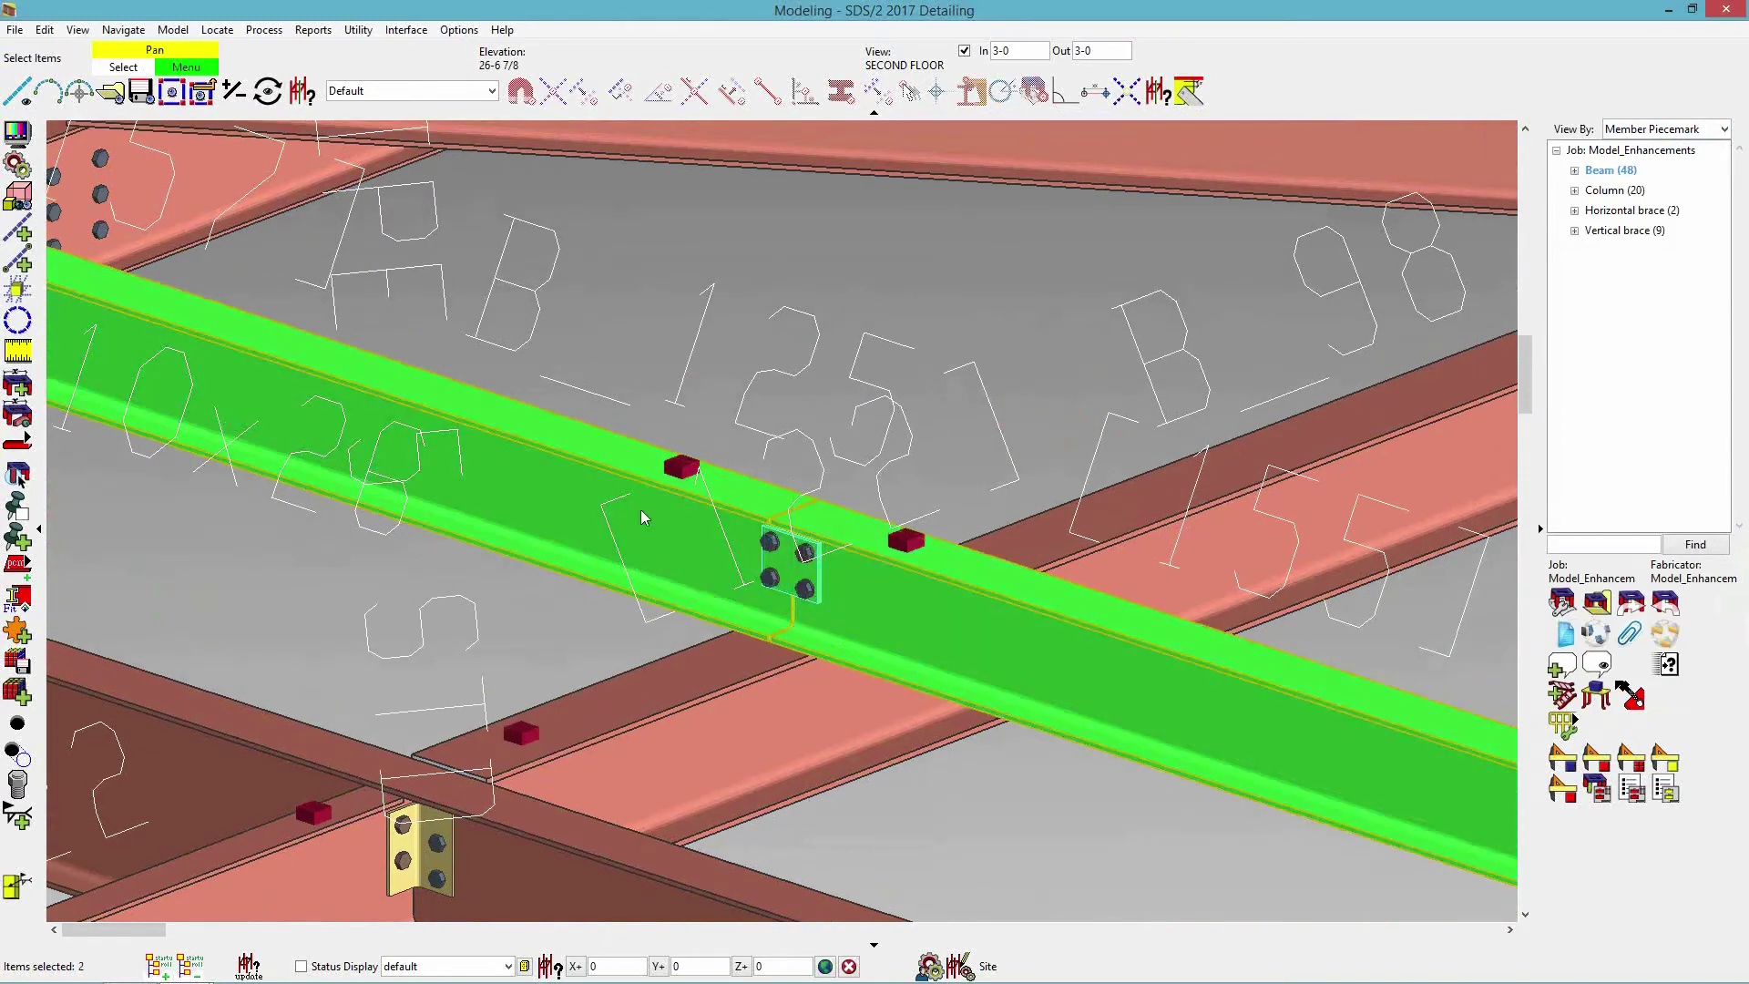
left_click(16, 630)
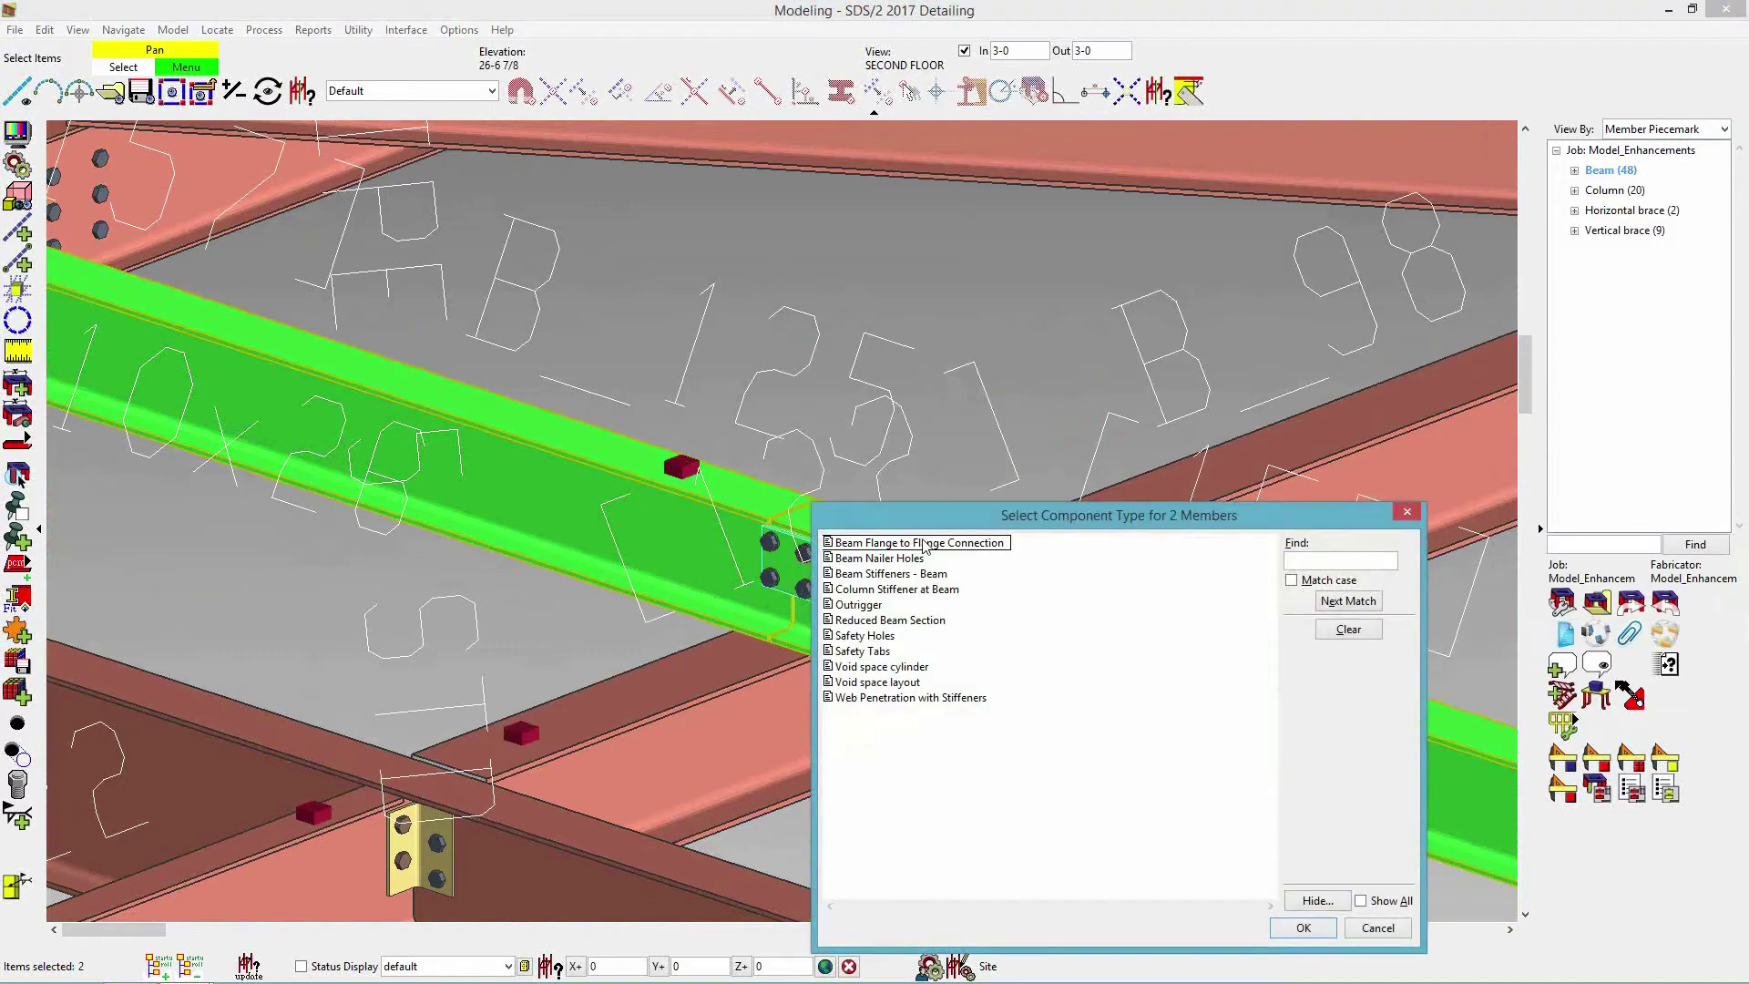
double_click(952, 545)
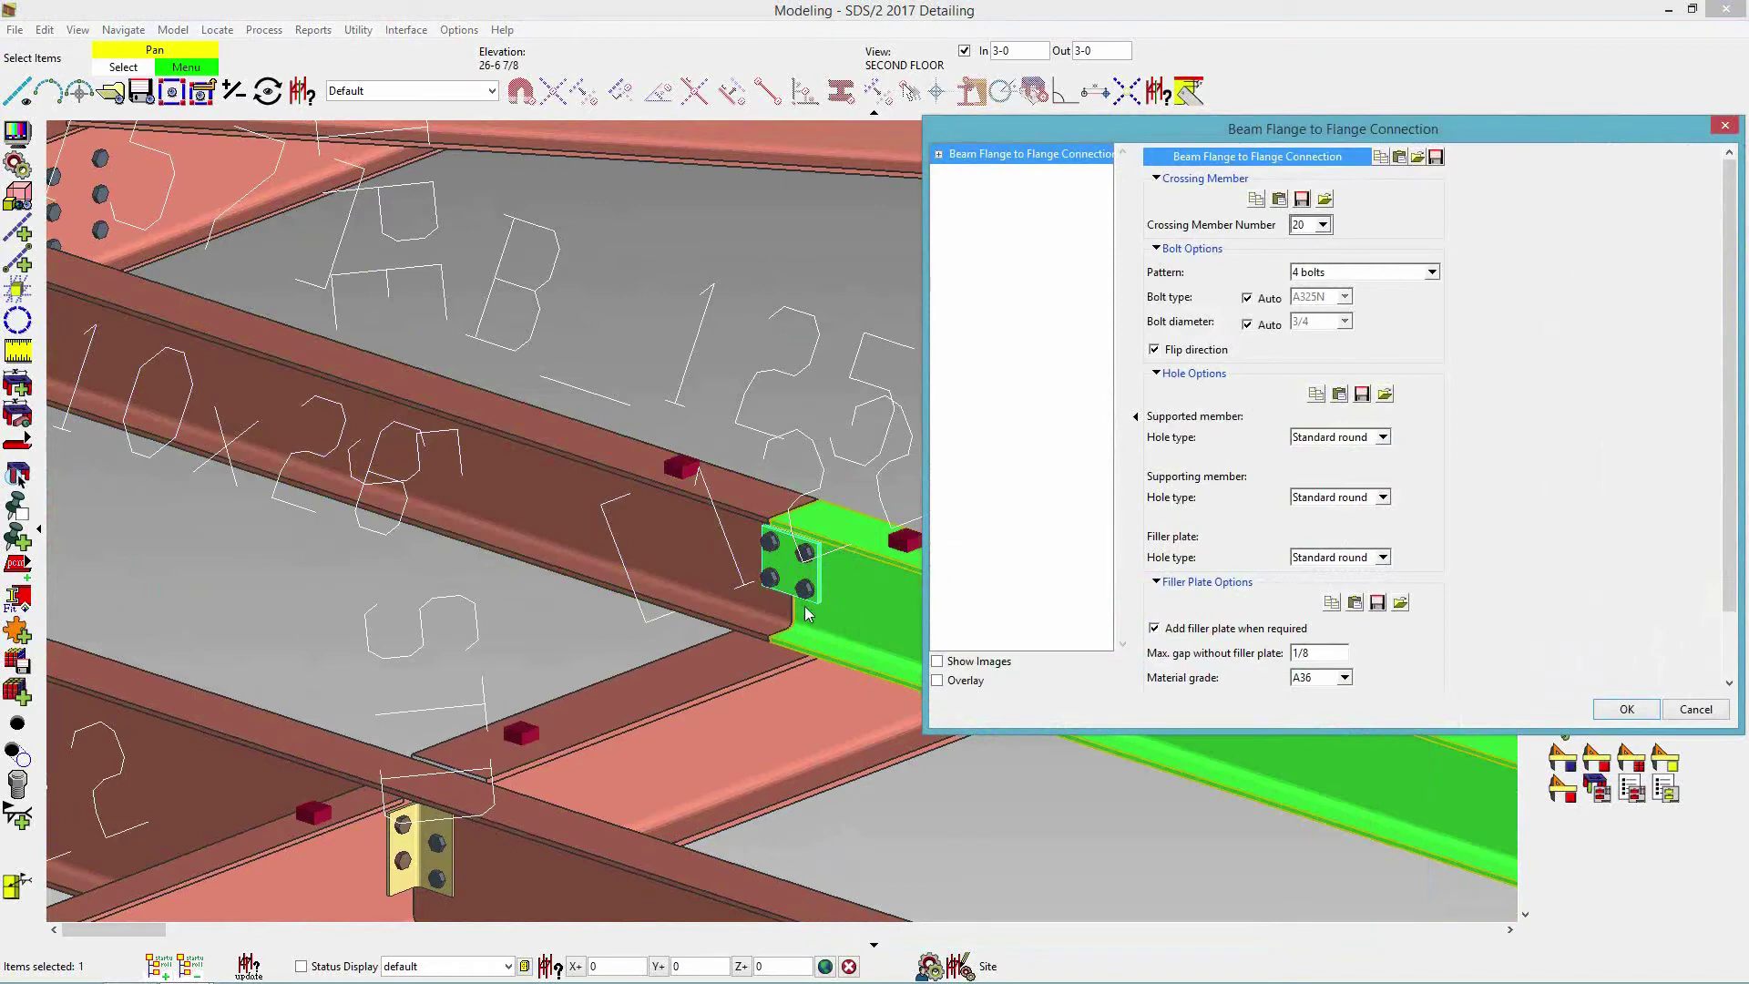
Create the flange to flange connection on beam B_123 with crossing member number 122, the 4 bolts pattern and a filler plate when required.
scroll(608, 670, "down", 2)
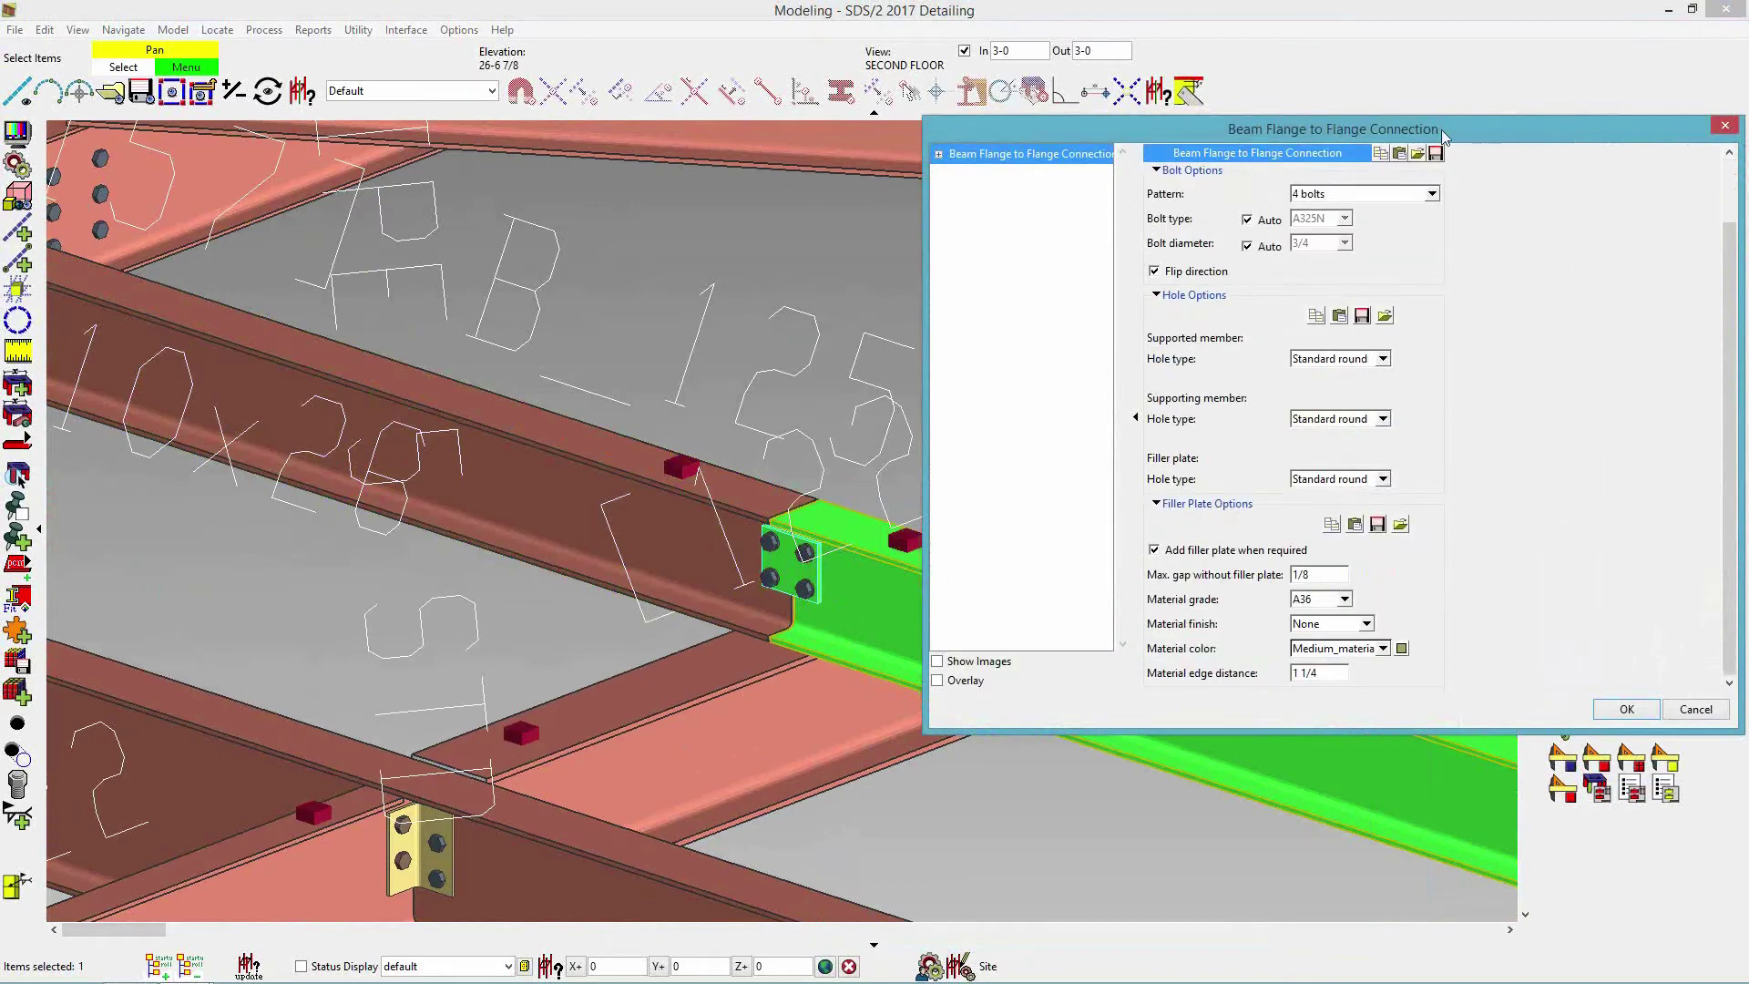
left_click_drag(1361, 132, 1488, 178)
scroll(1616, 287, "up", 2)
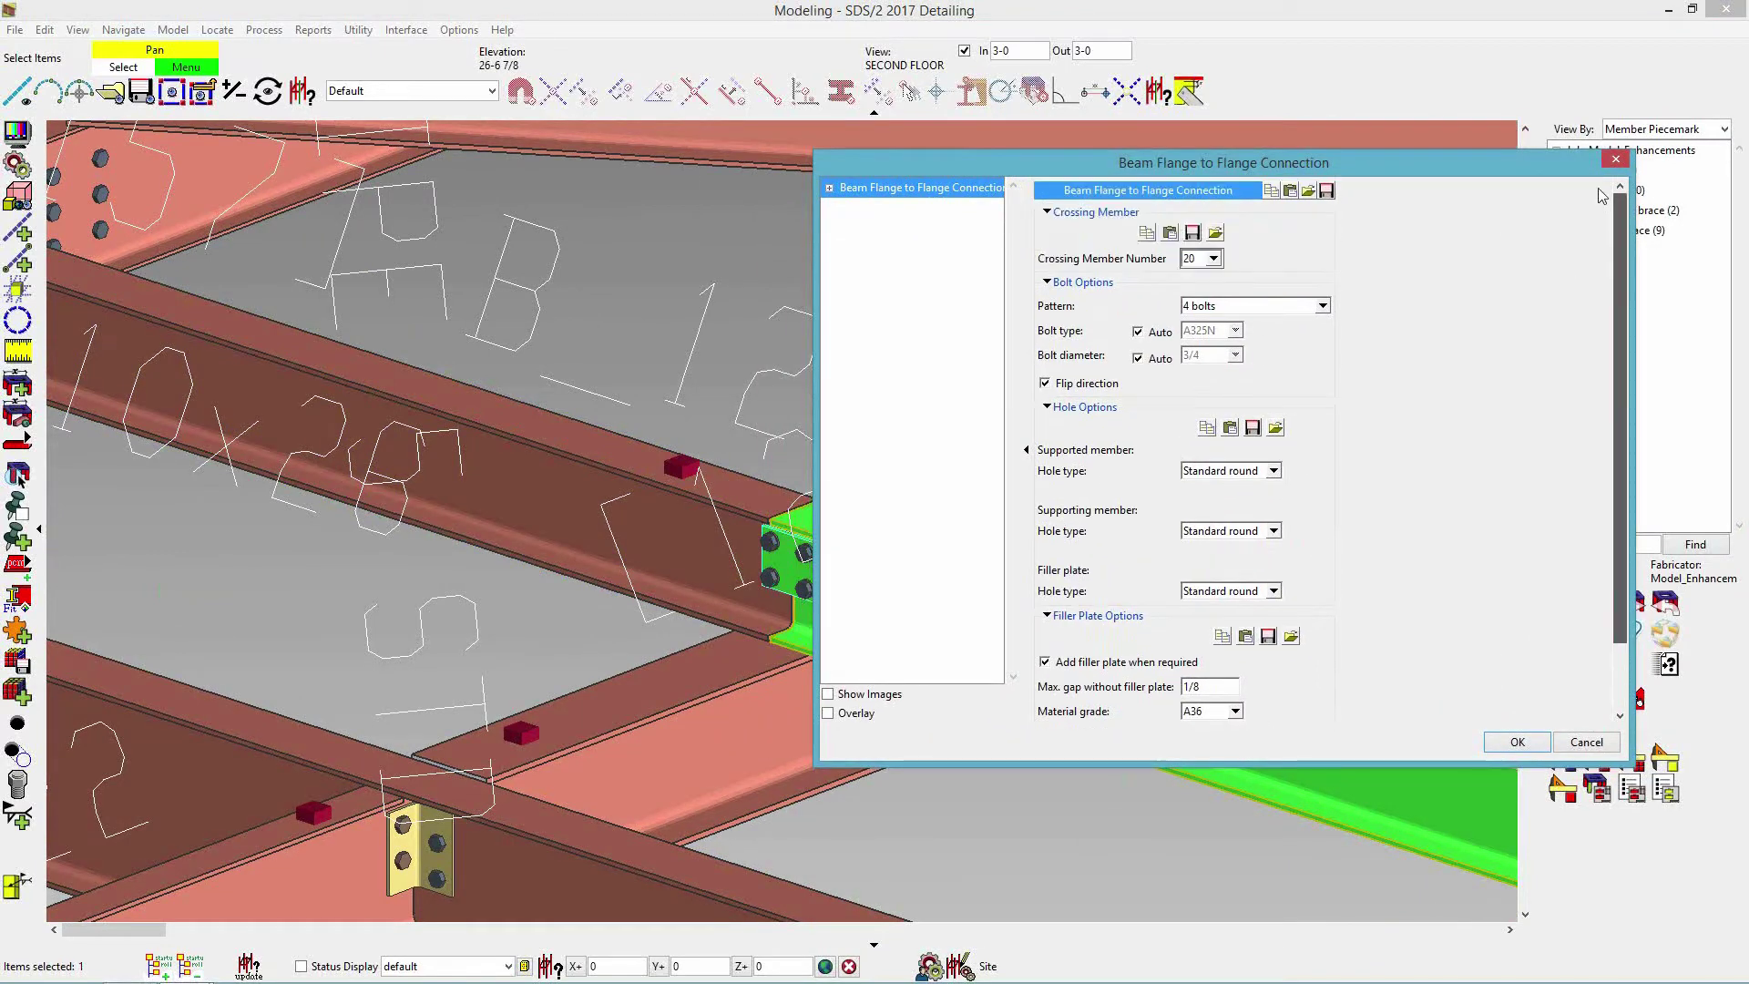
left_click(1213, 259)
left_click(1195, 311)
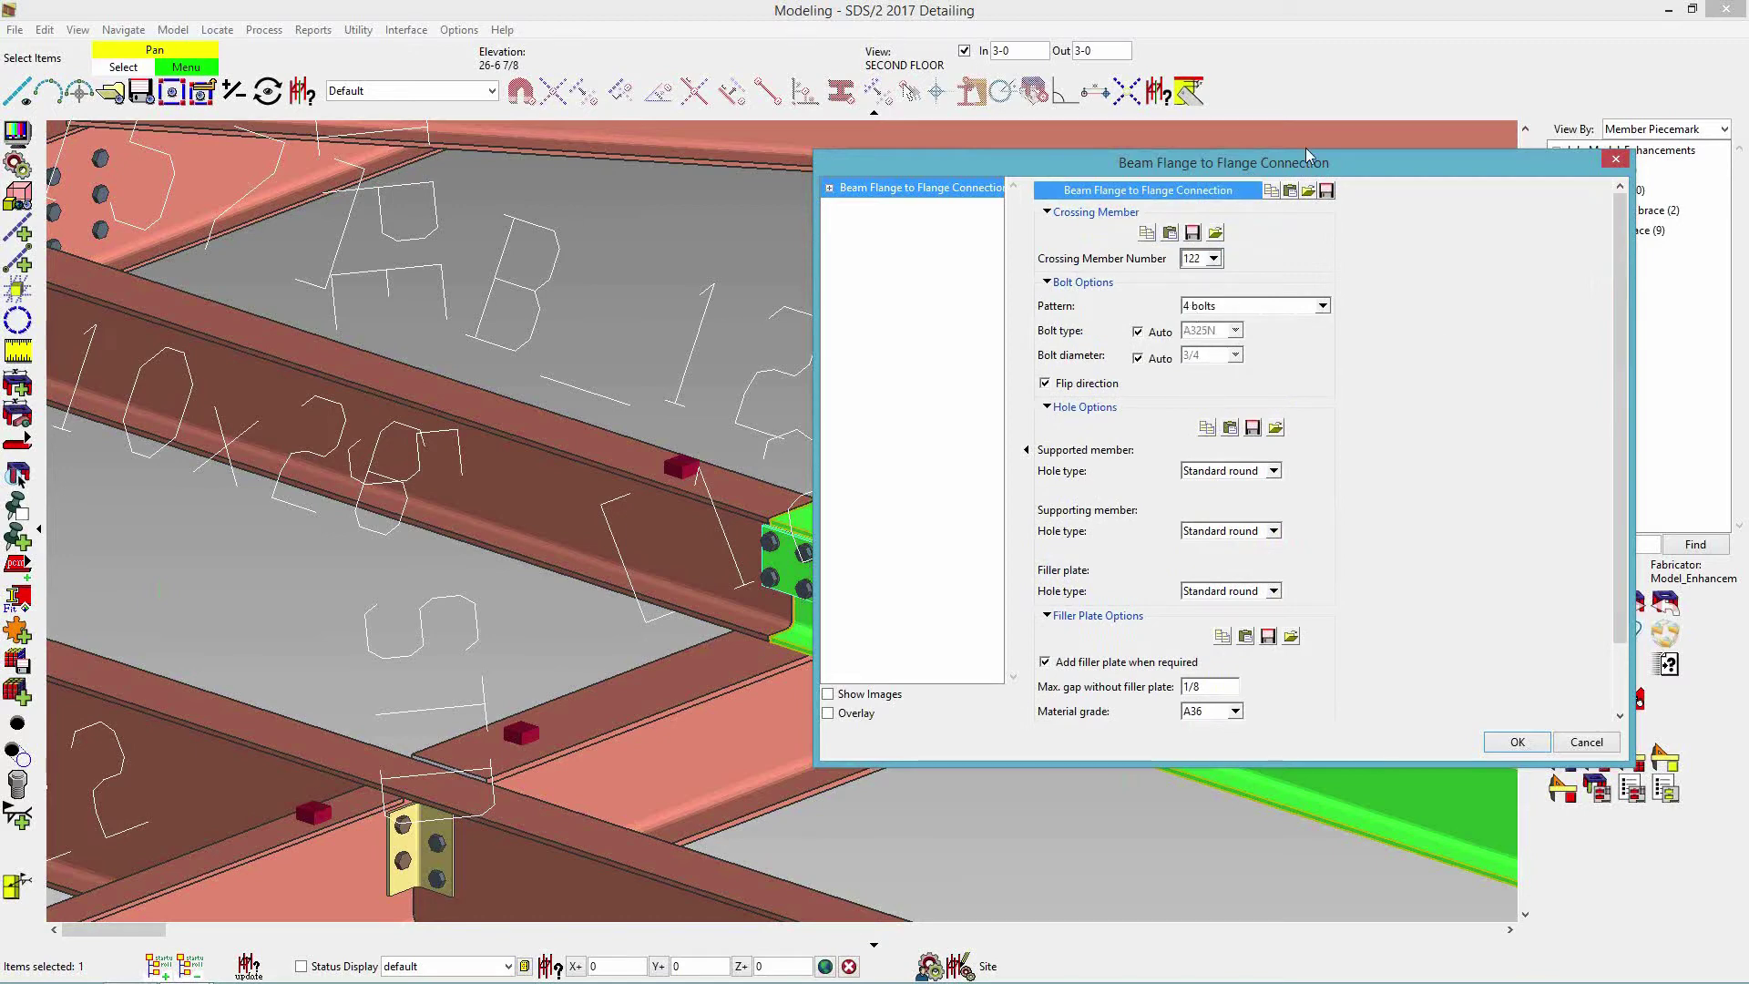
left_click_drag(1327, 162, 1411, 142)
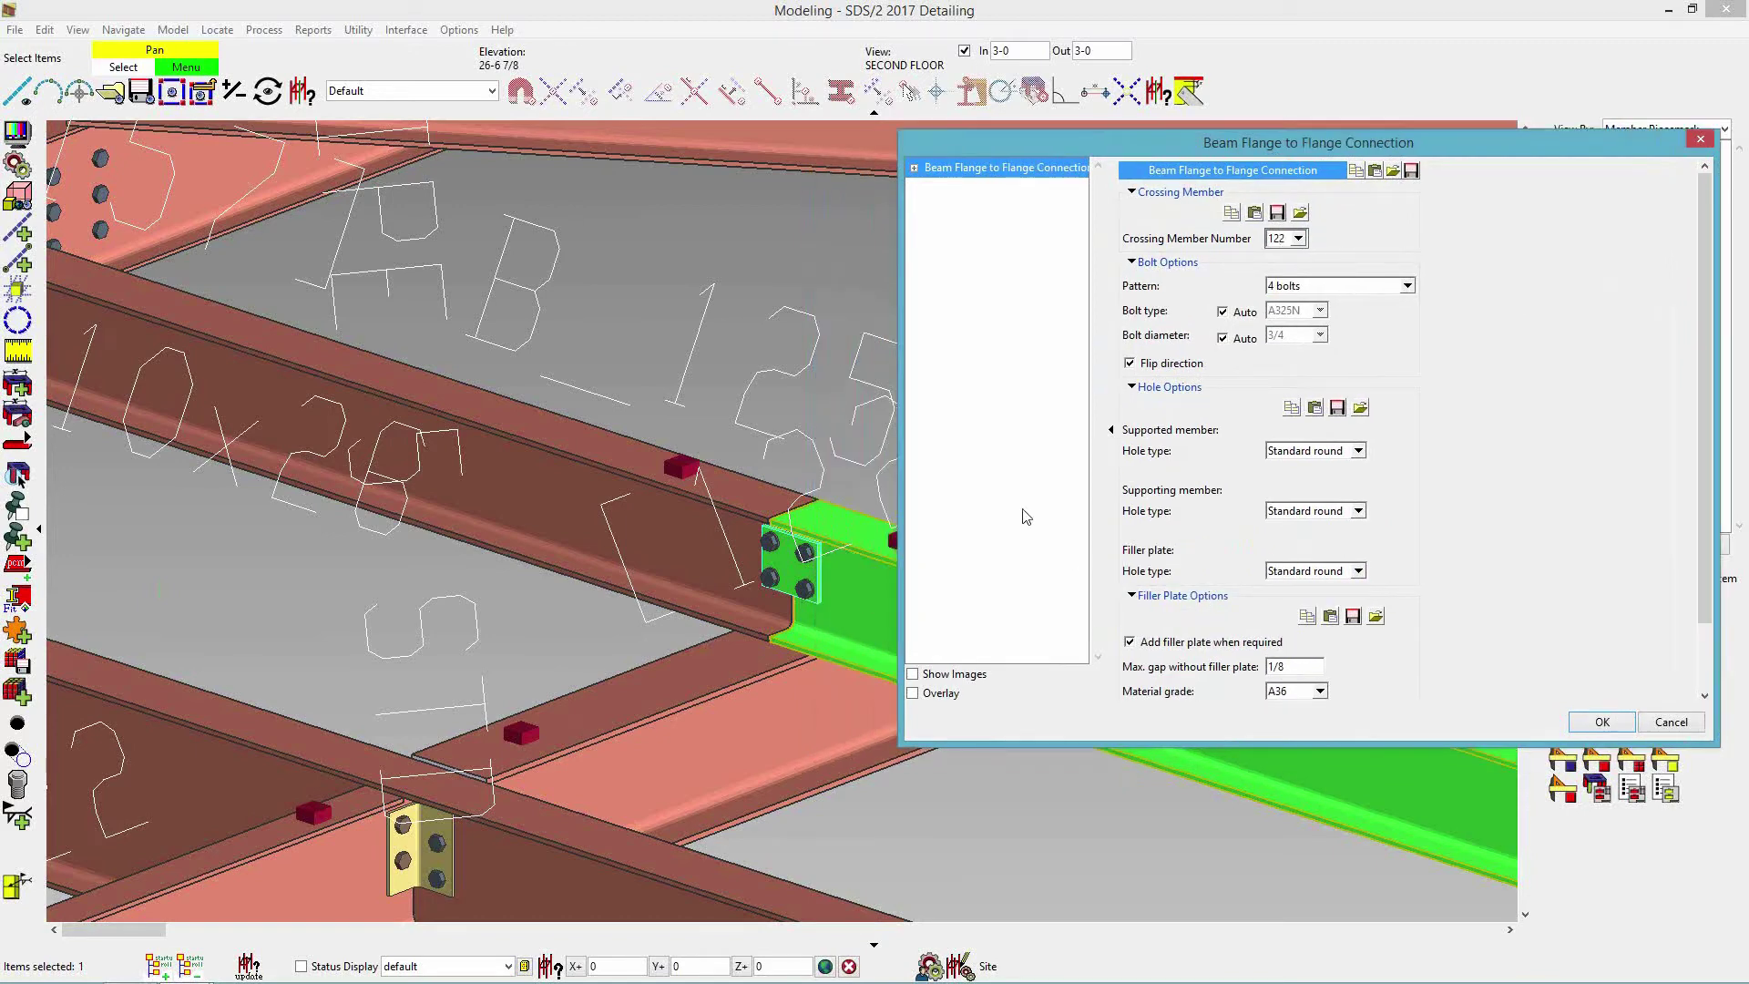
scroll(1708, 424, "down", 2)
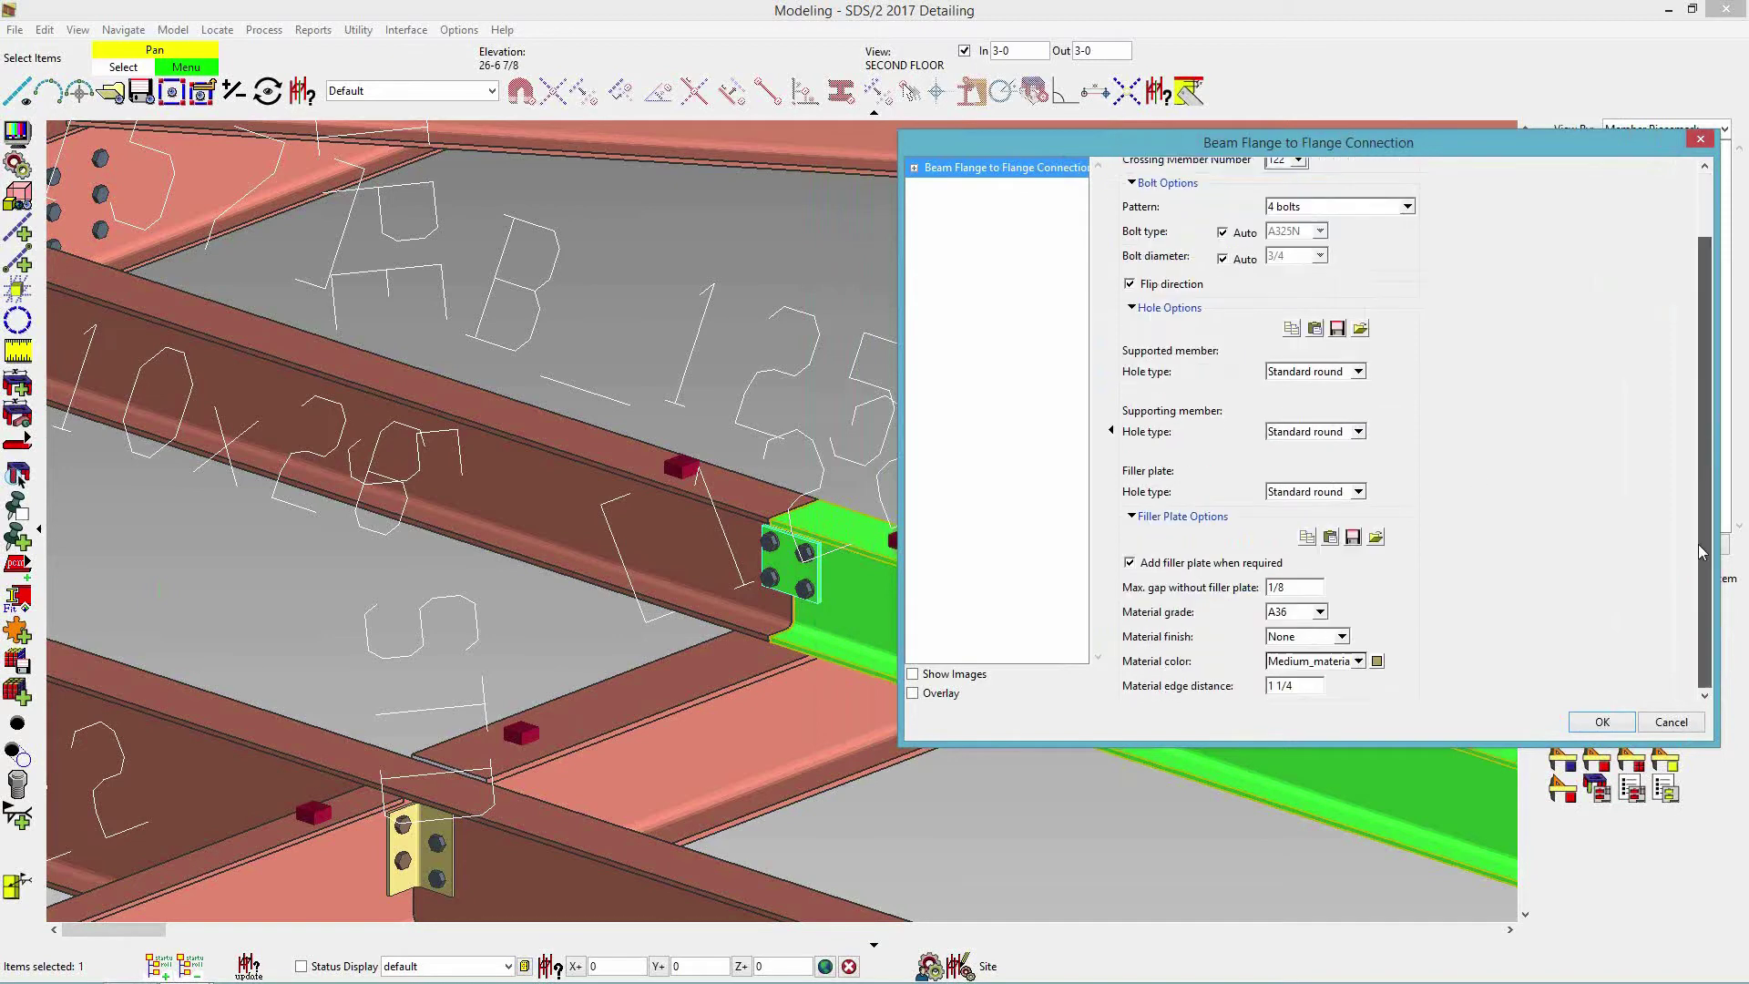
left_click(1607, 726)
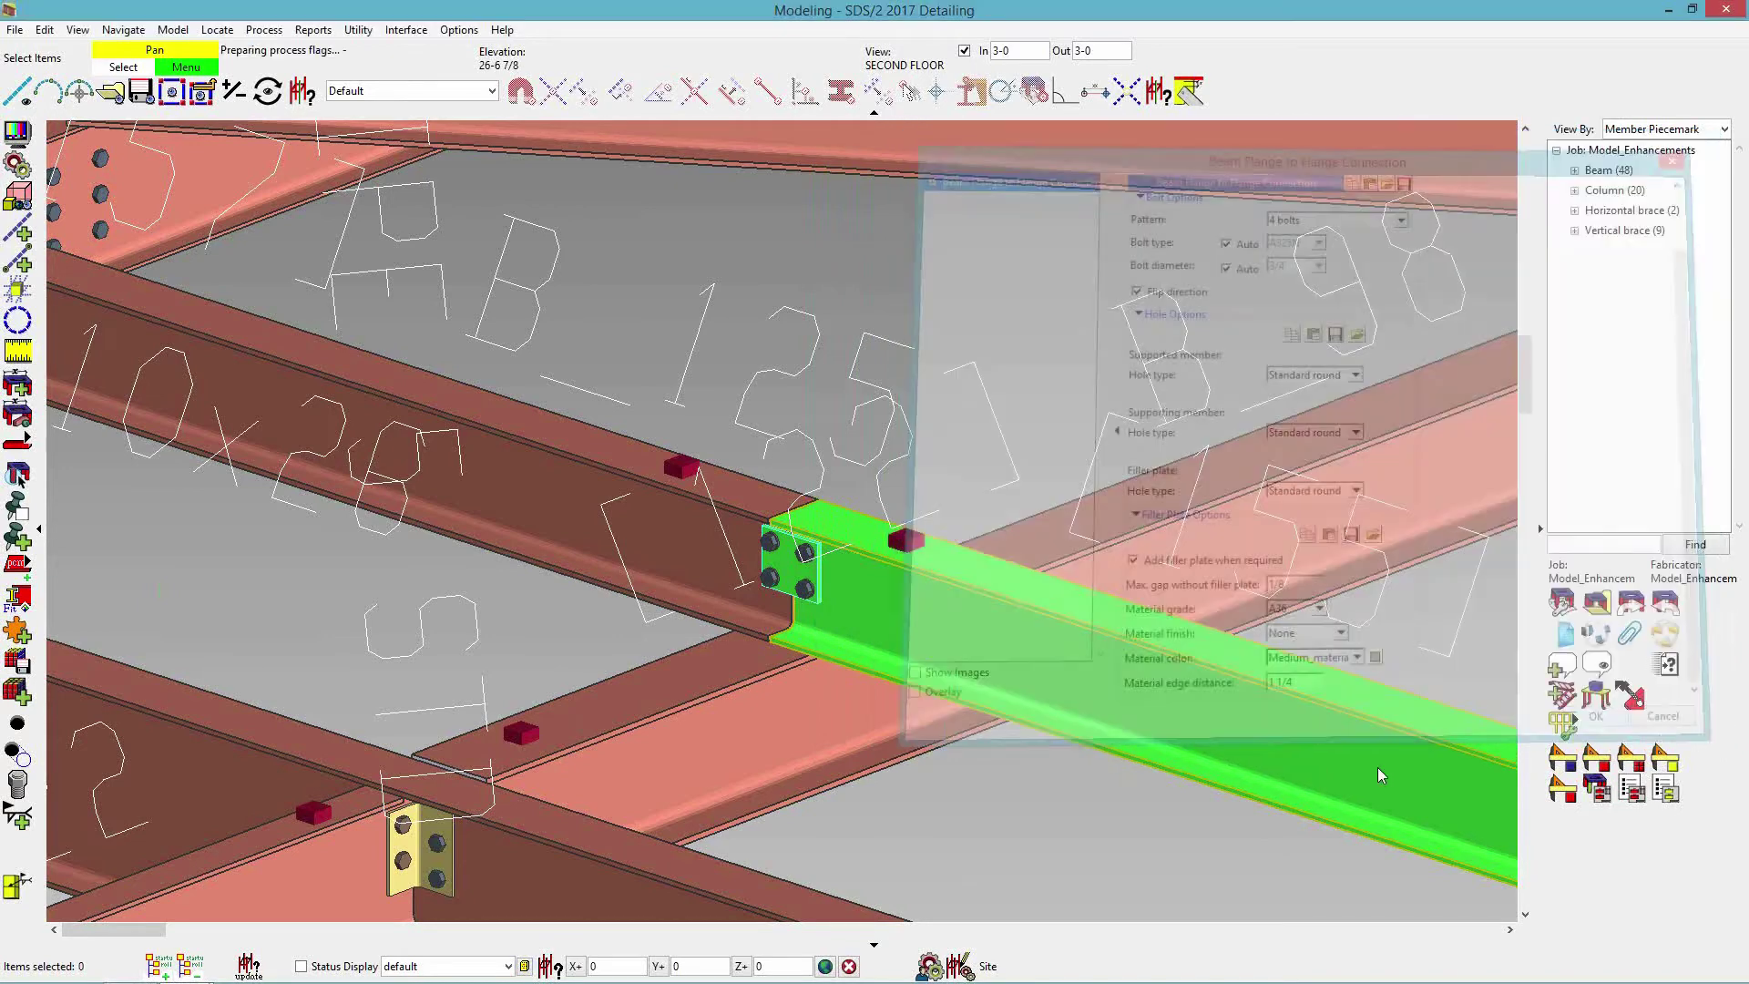
Examine the filler plates and flange bolts at the beam splice over B_98, both isometrically and in elevation.
scroll(800, 665, "up", 4)
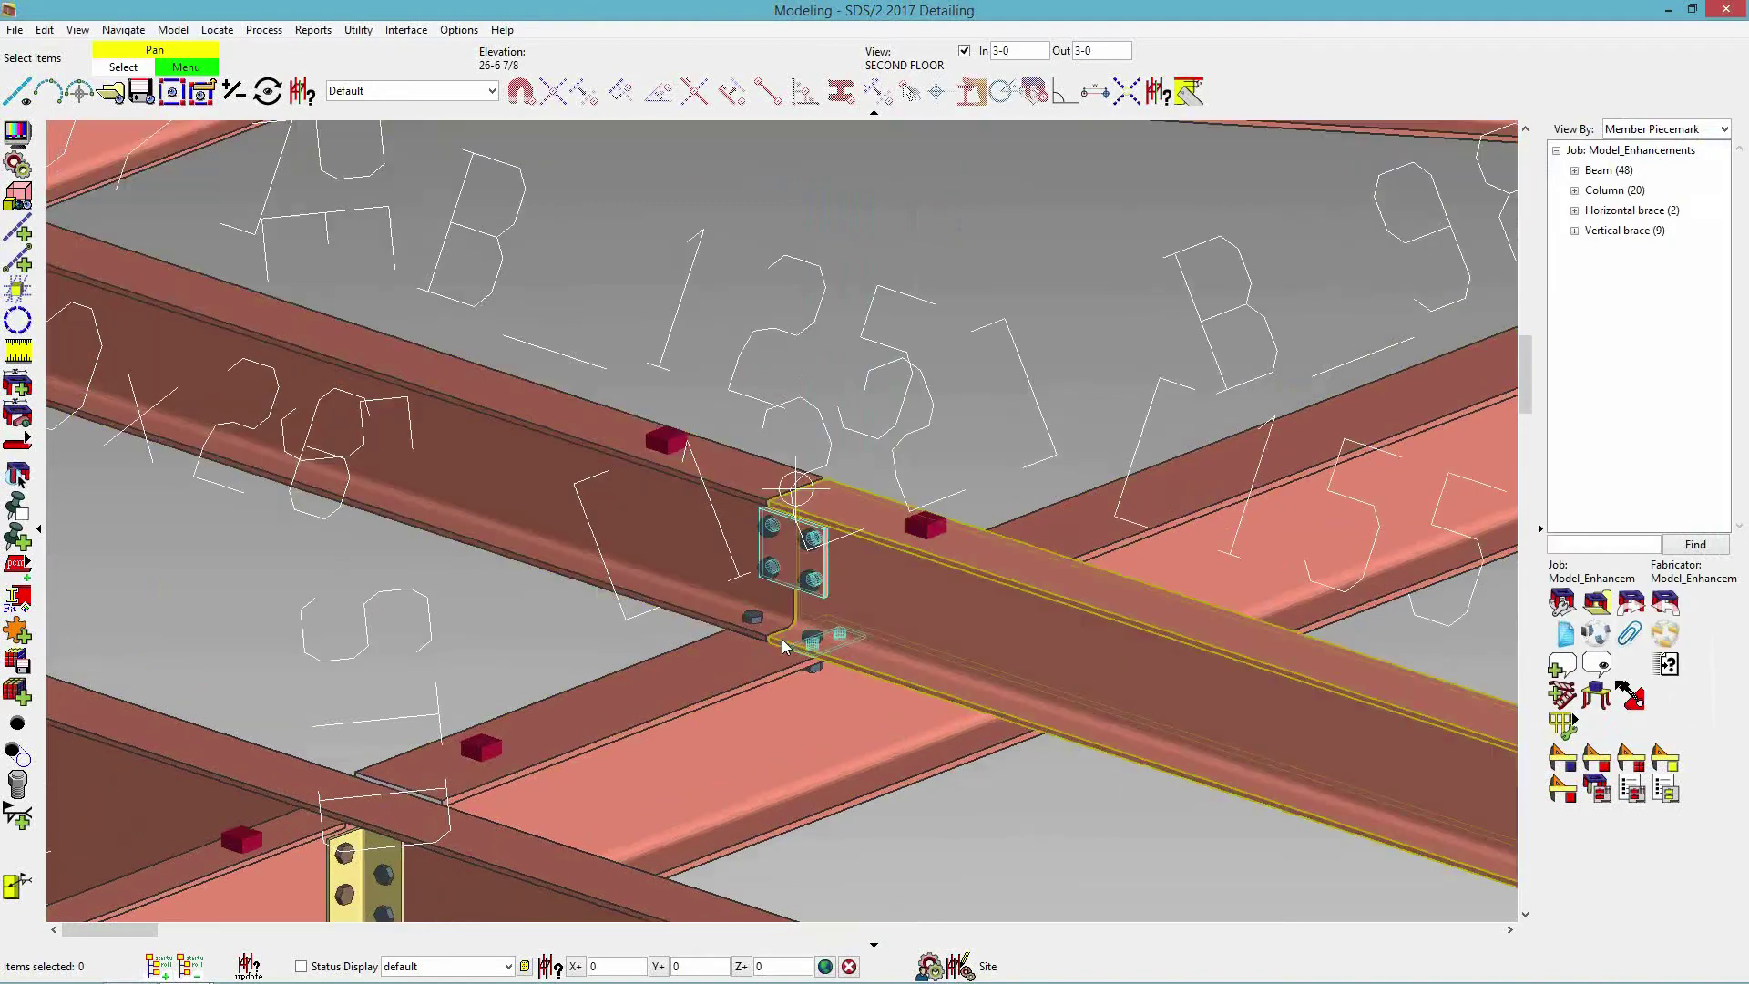
scroll(844, 629, "up", 5)
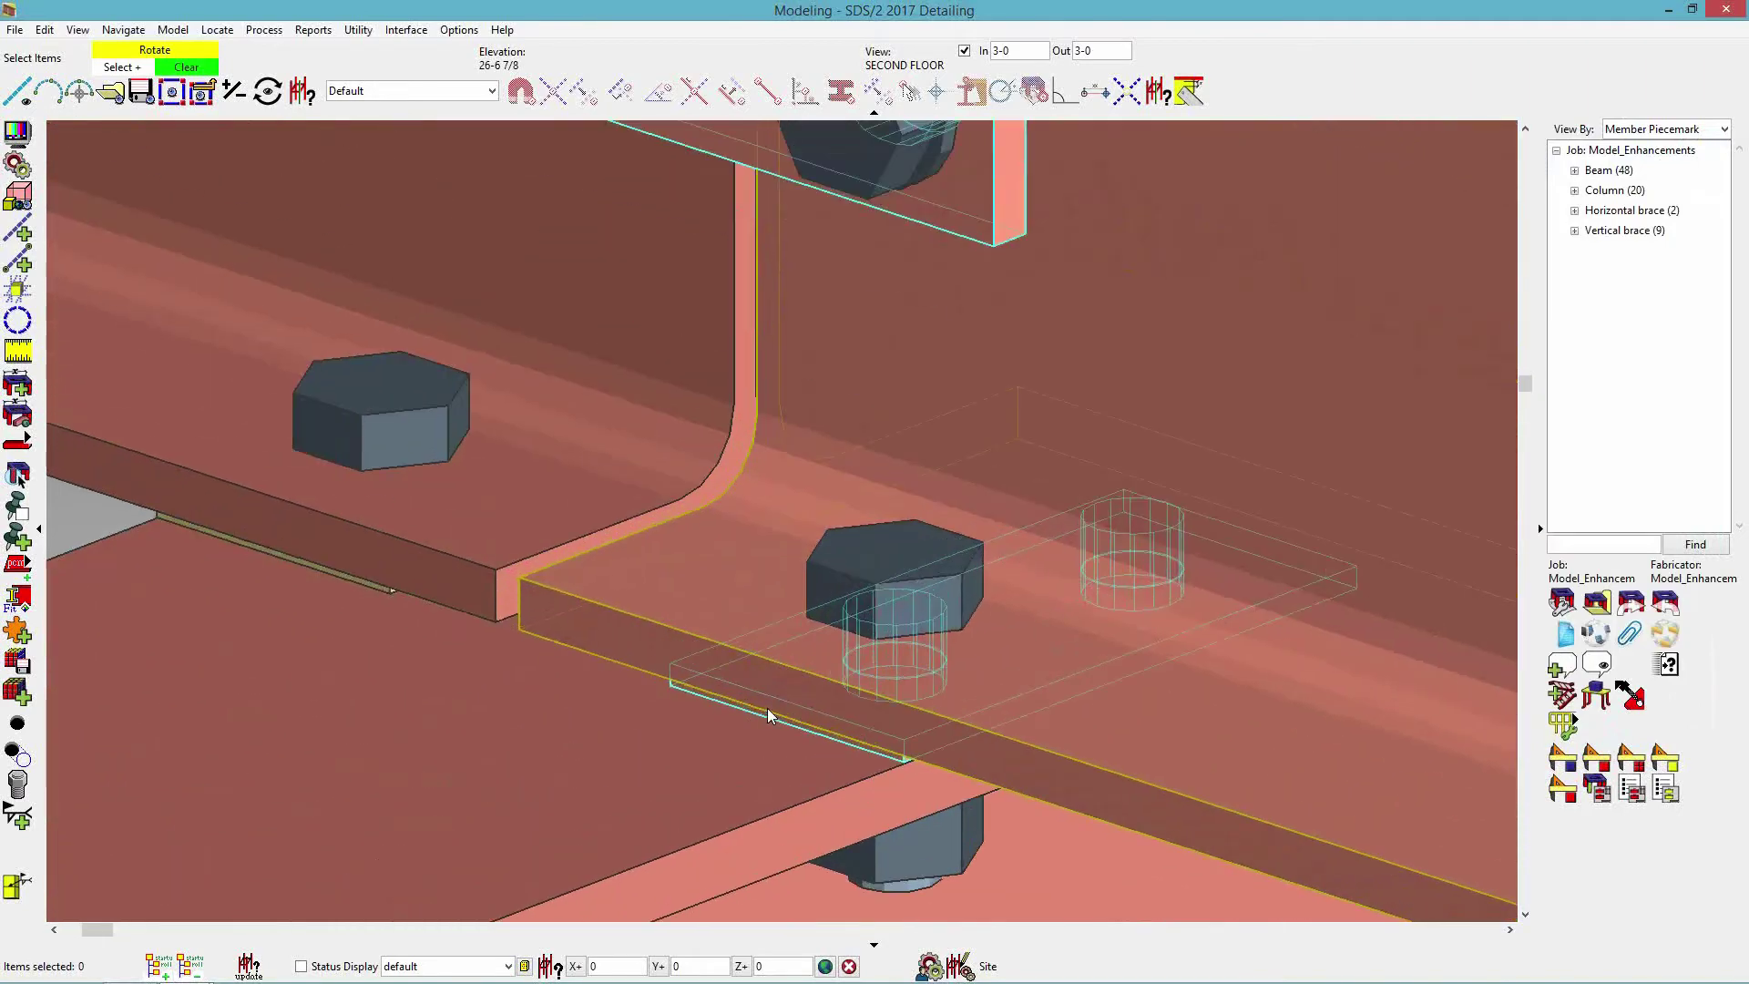
key("Home")
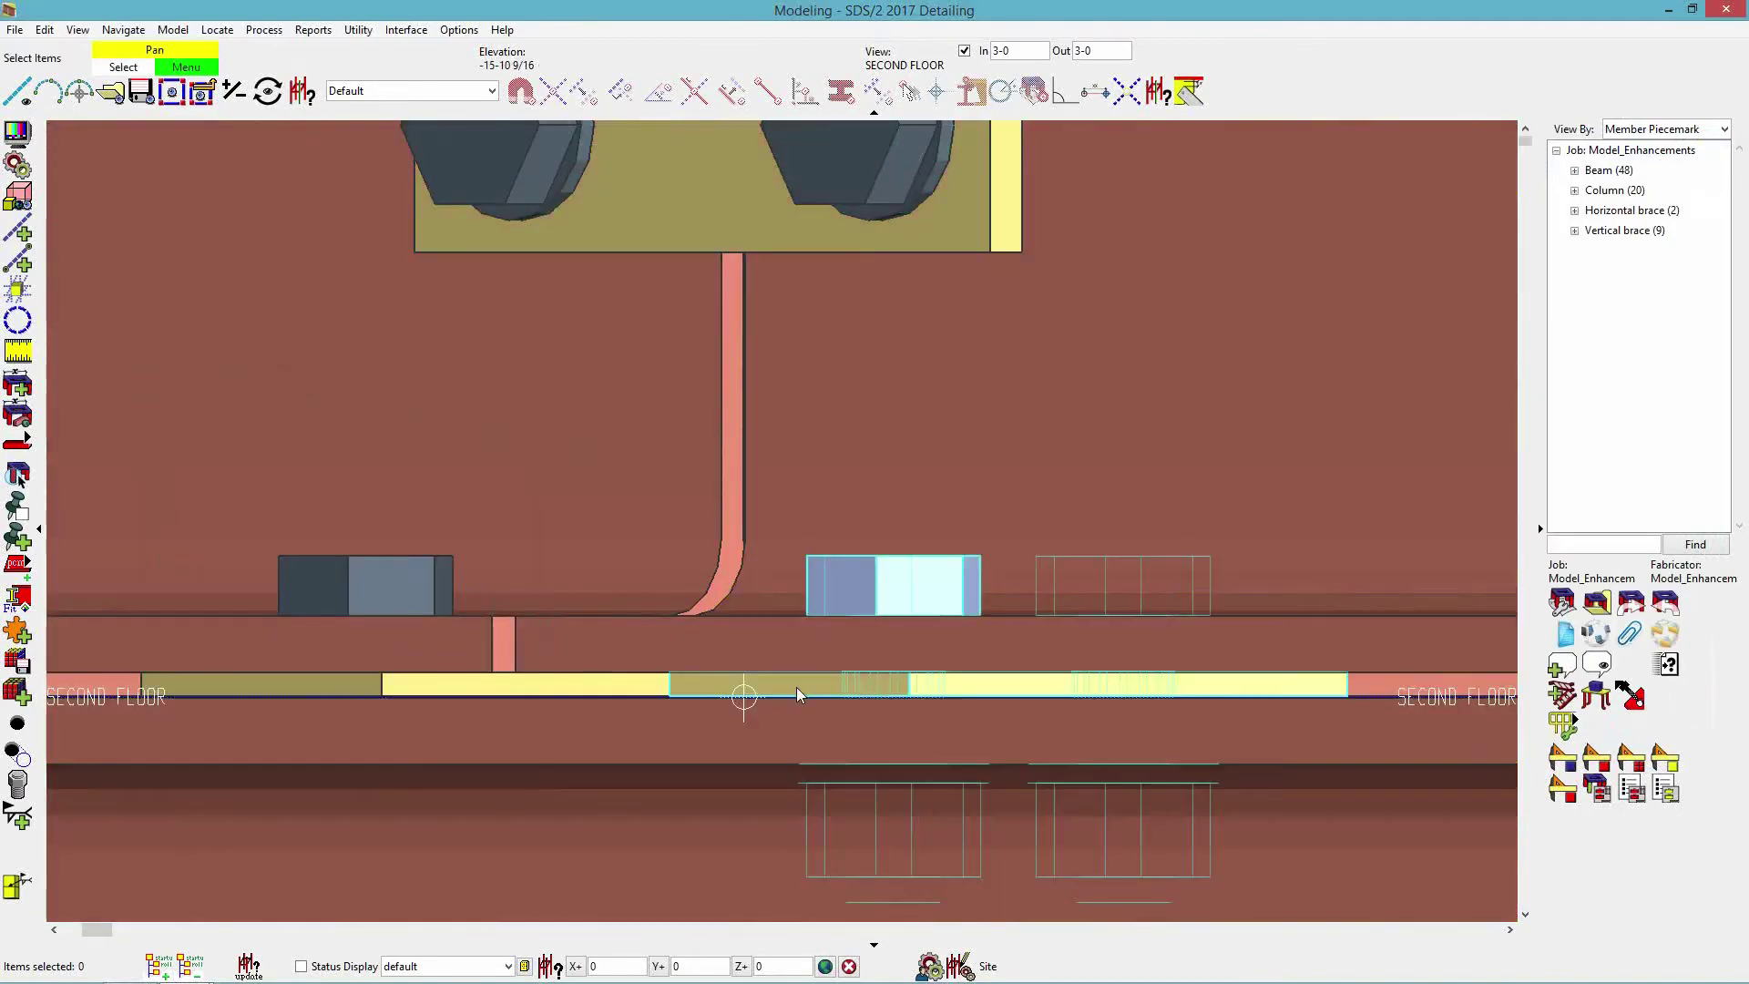
key("Home")
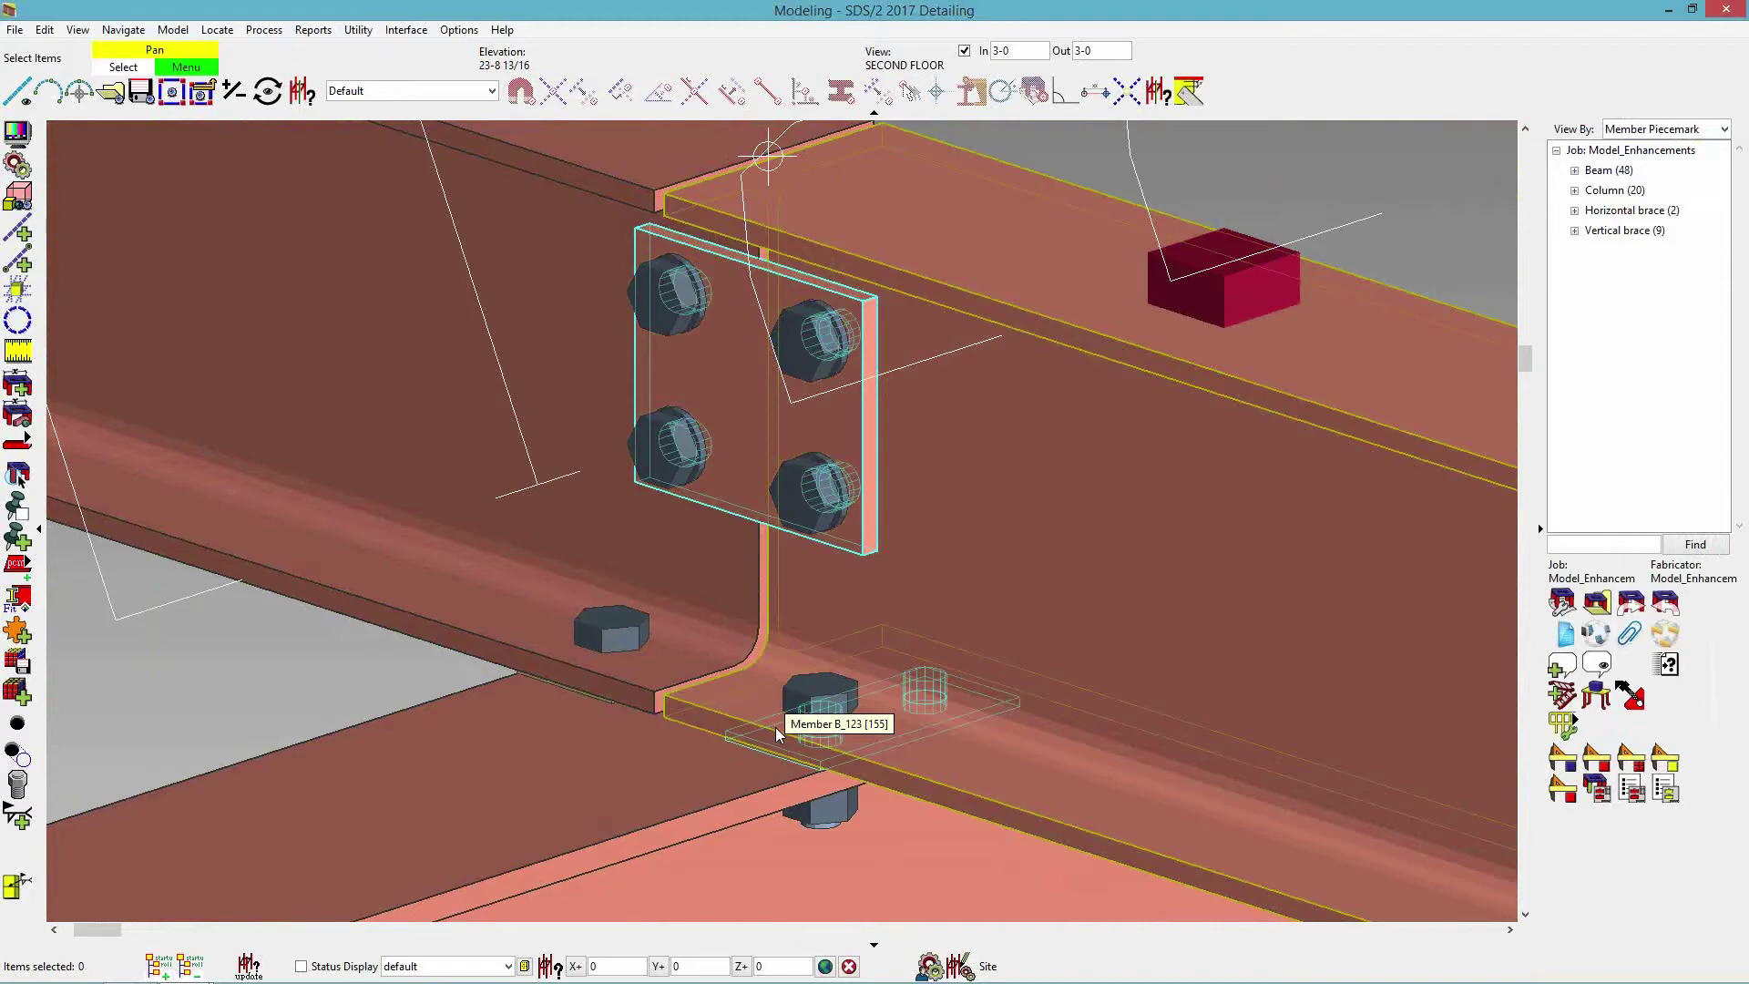
scroll(1091, 690, "down", 5)
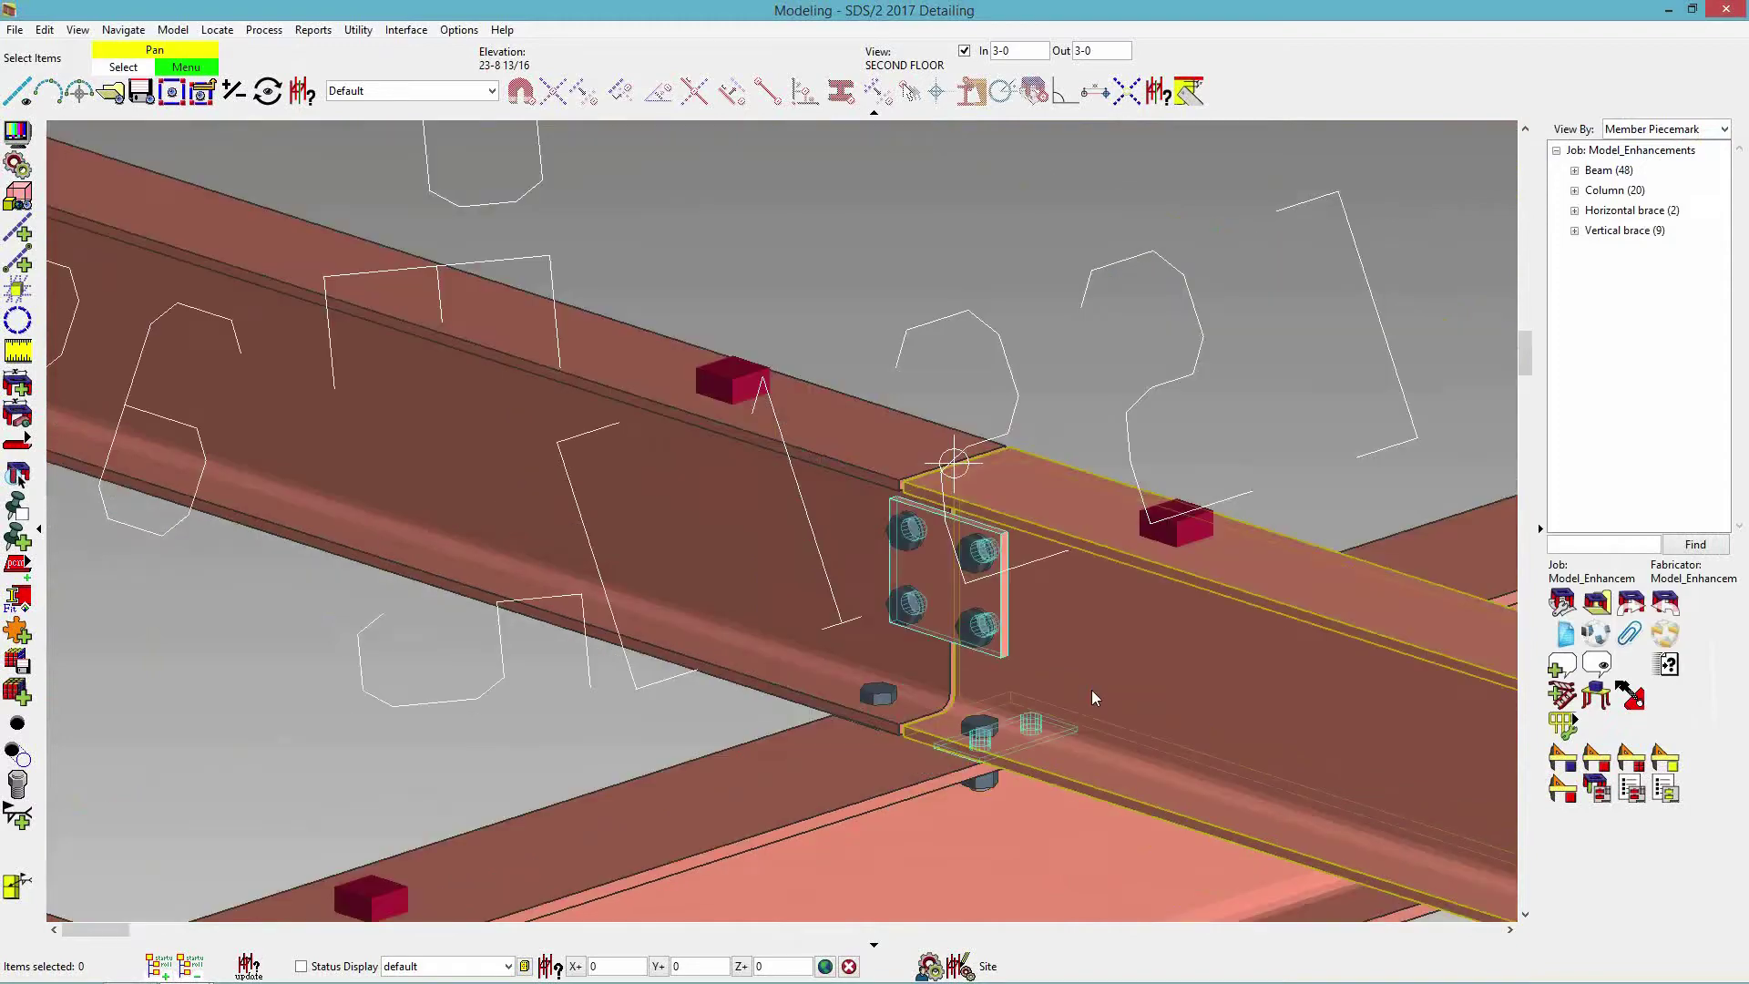
scroll(1034, 695, "down", 6)
scroll(1146, 654, "up", 2)
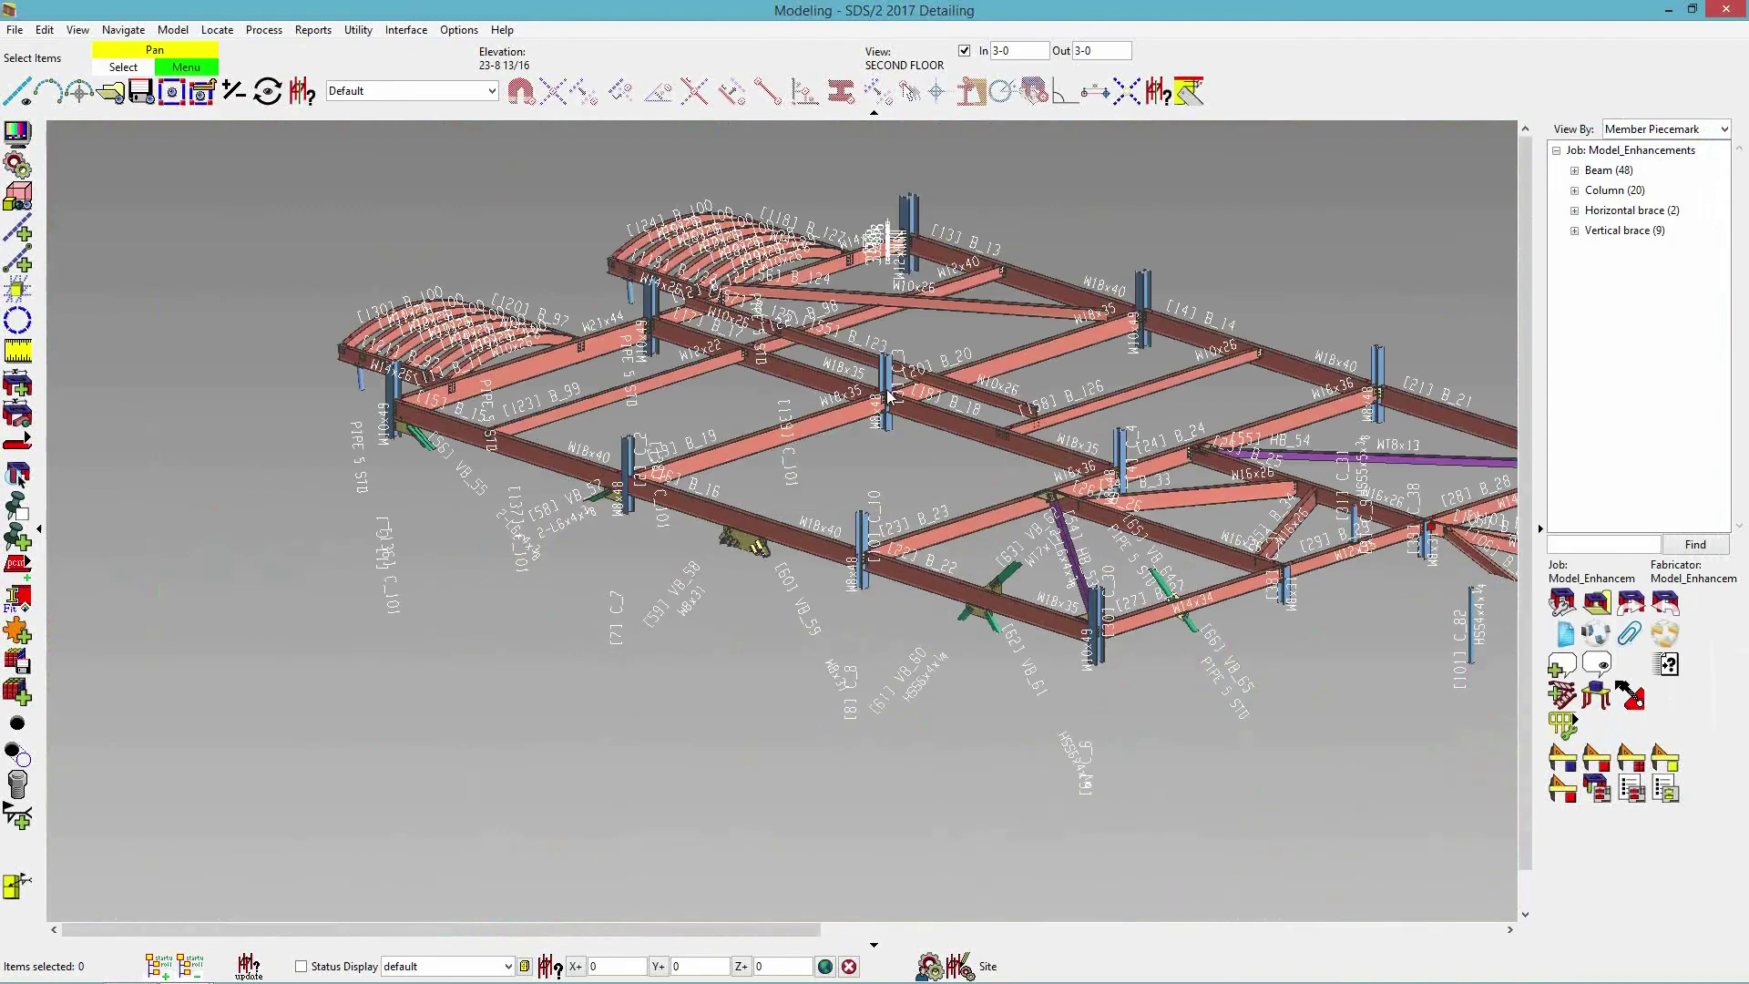
Add a Column Stiffener - Column component to column C_6, using single full-depth stiffeners on both sides at a fixed spacing of 4-0.
scroll(1146, 654, "up", 4)
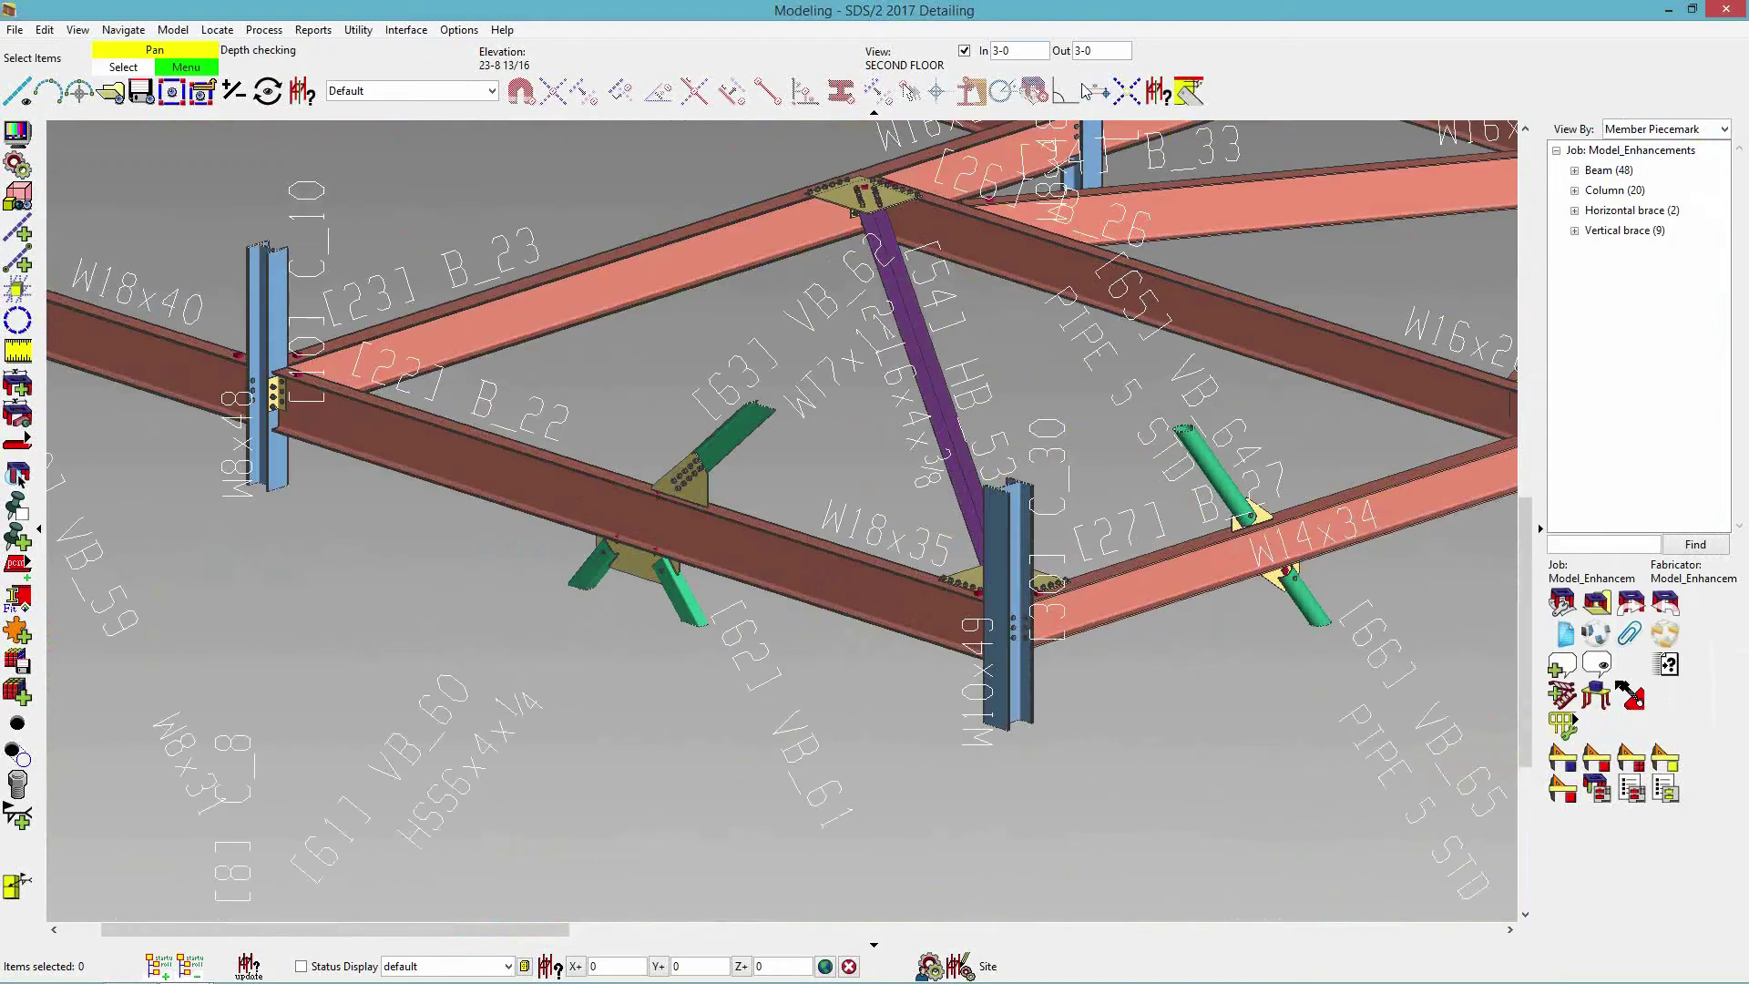
scroll(993, 693, "down", 5)
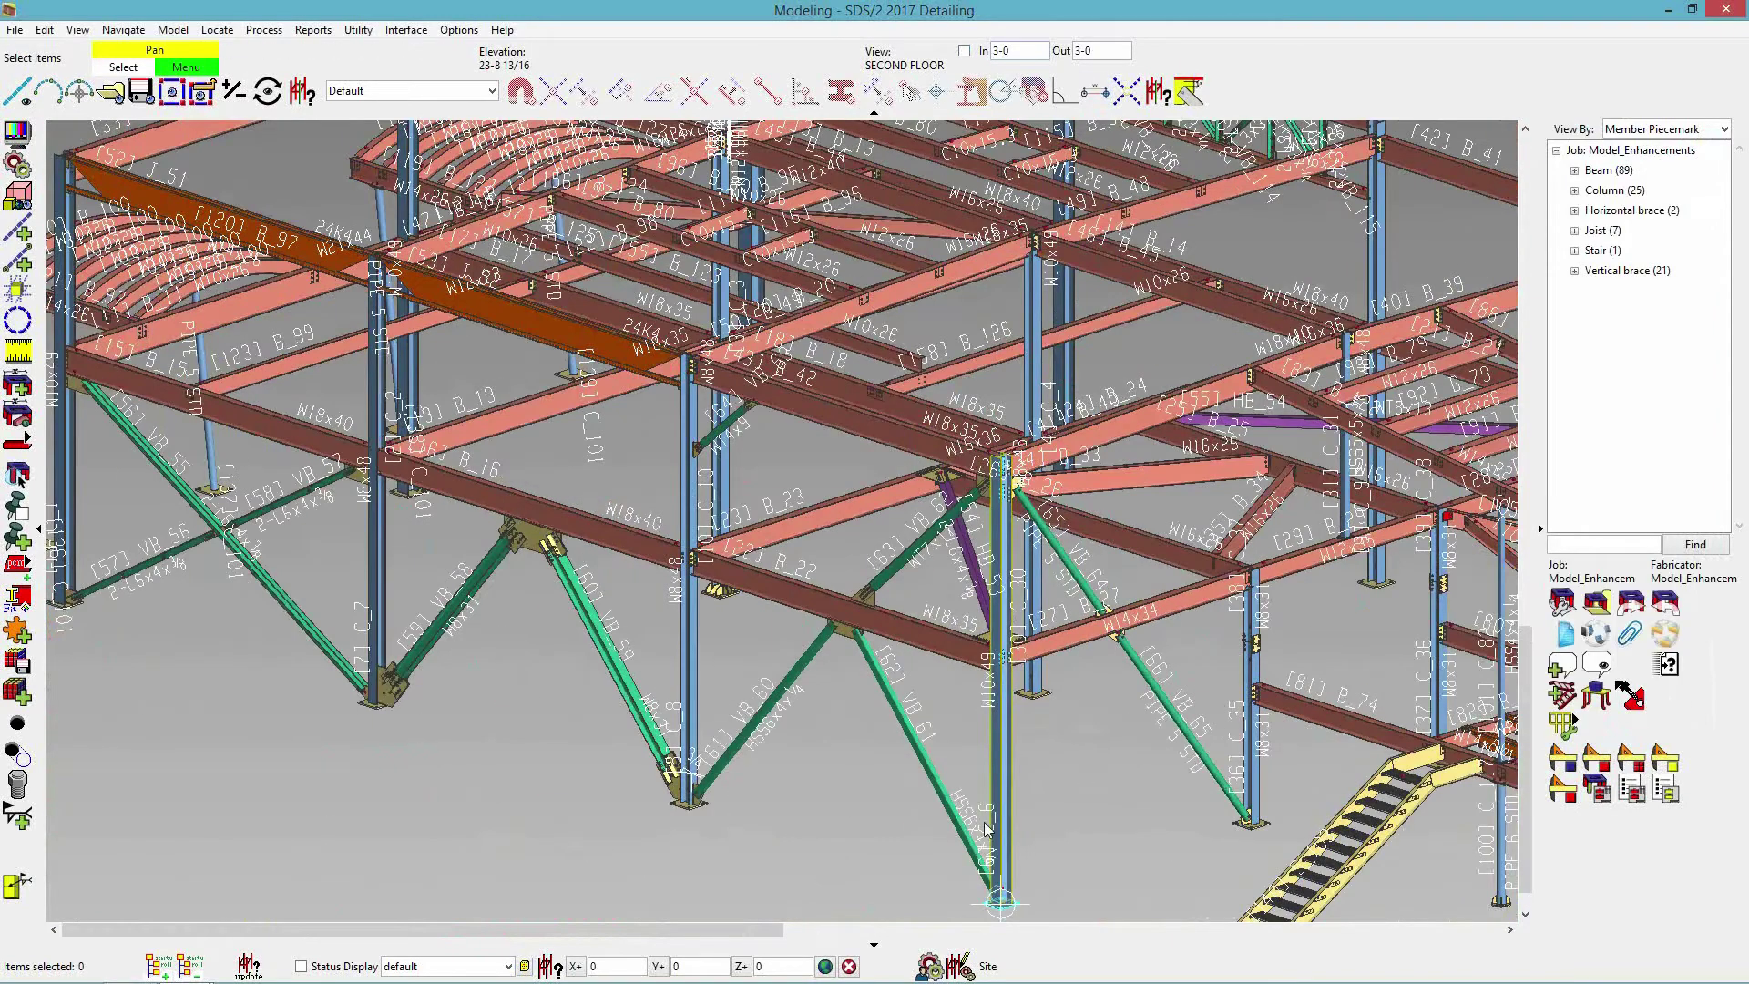
middle_click_drag(1002, 783, 905, 791)
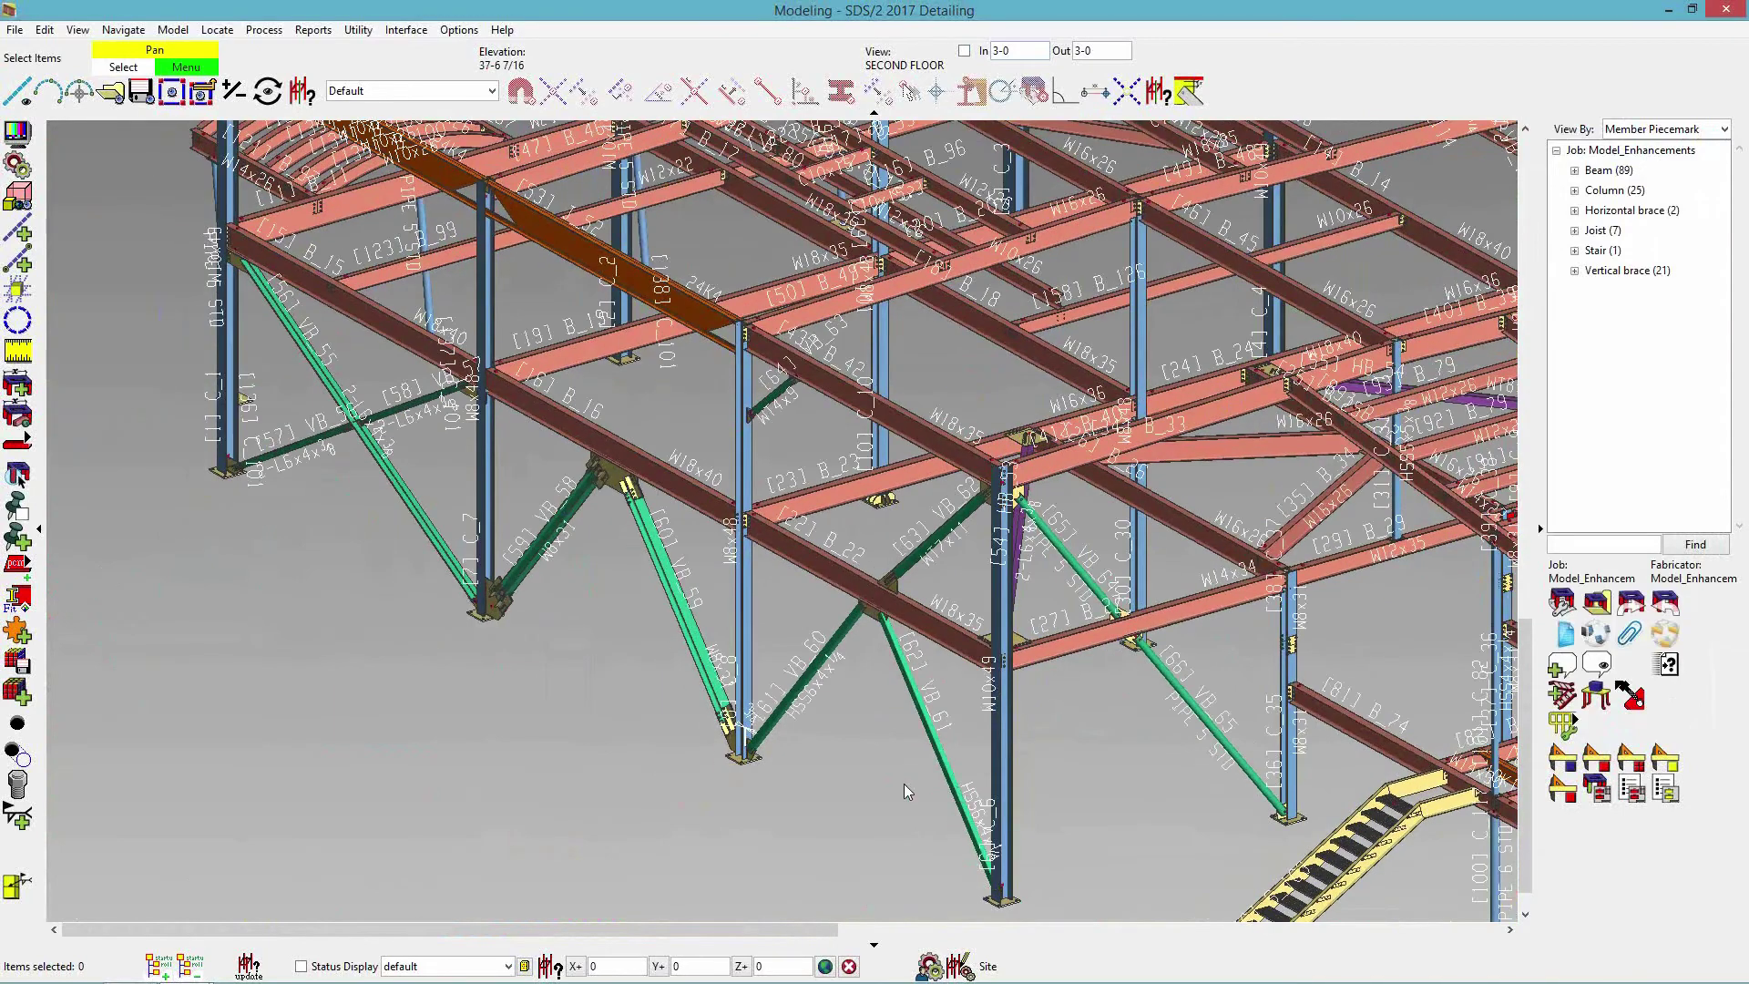
left_click(1003, 767)
left_click(16, 631)
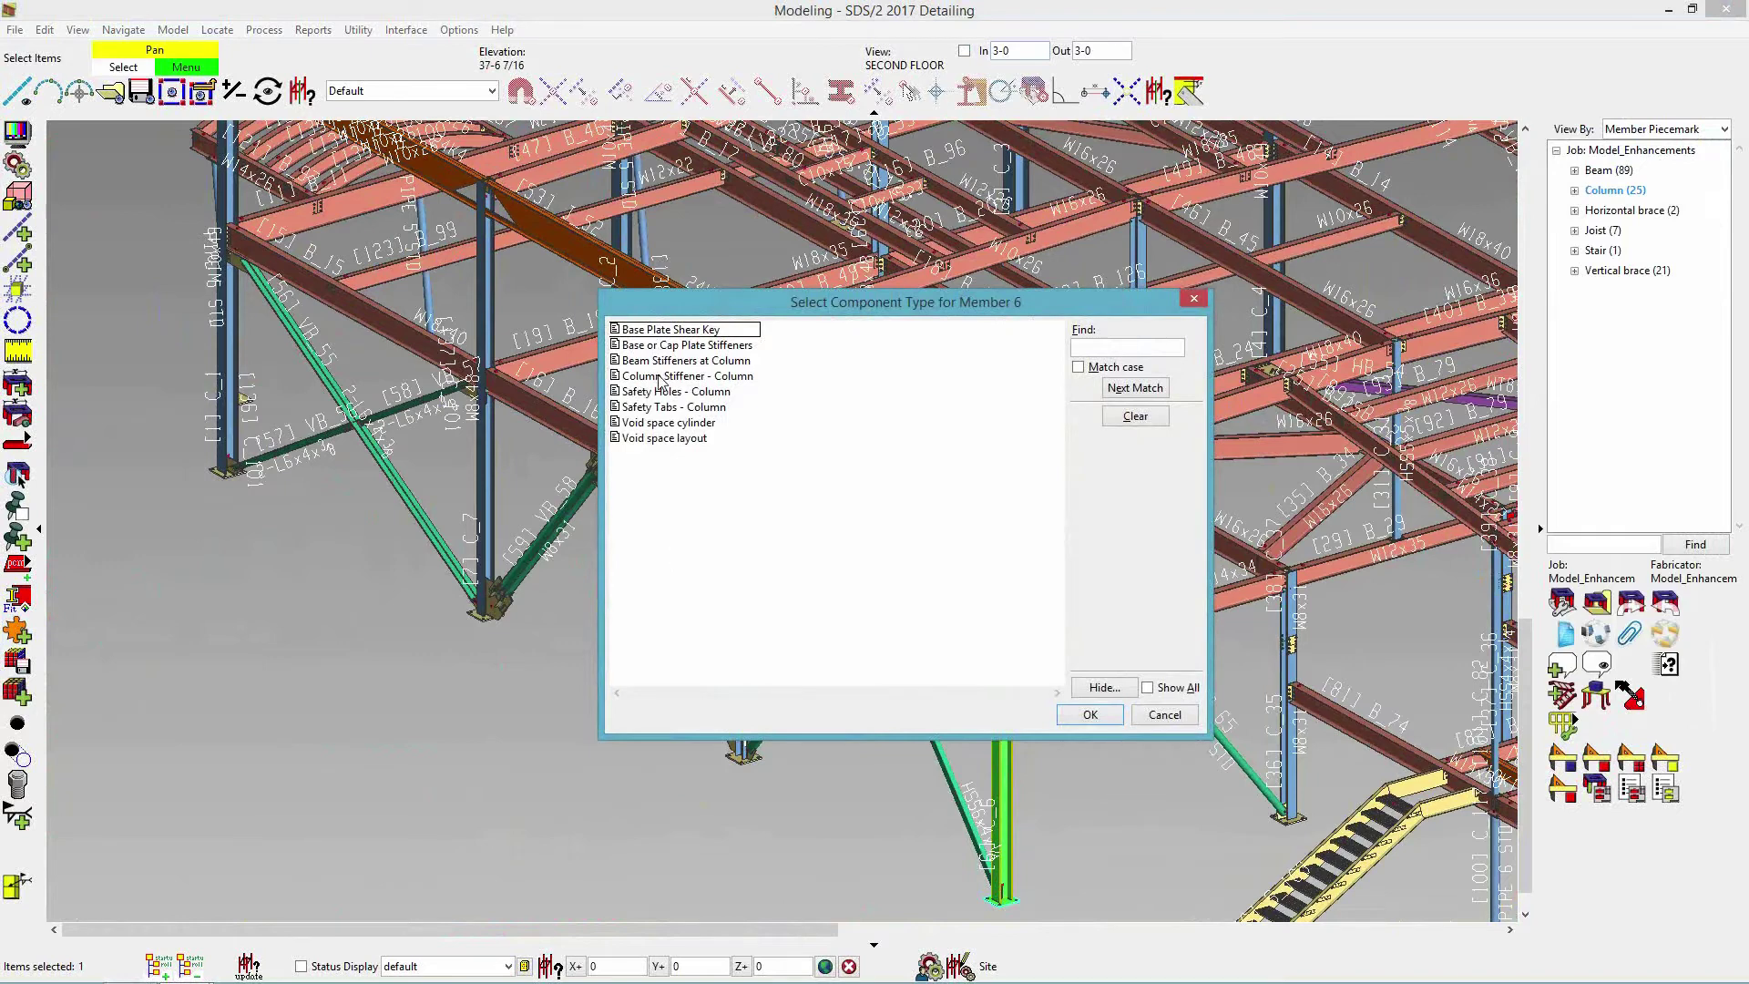
double_click(659, 376)
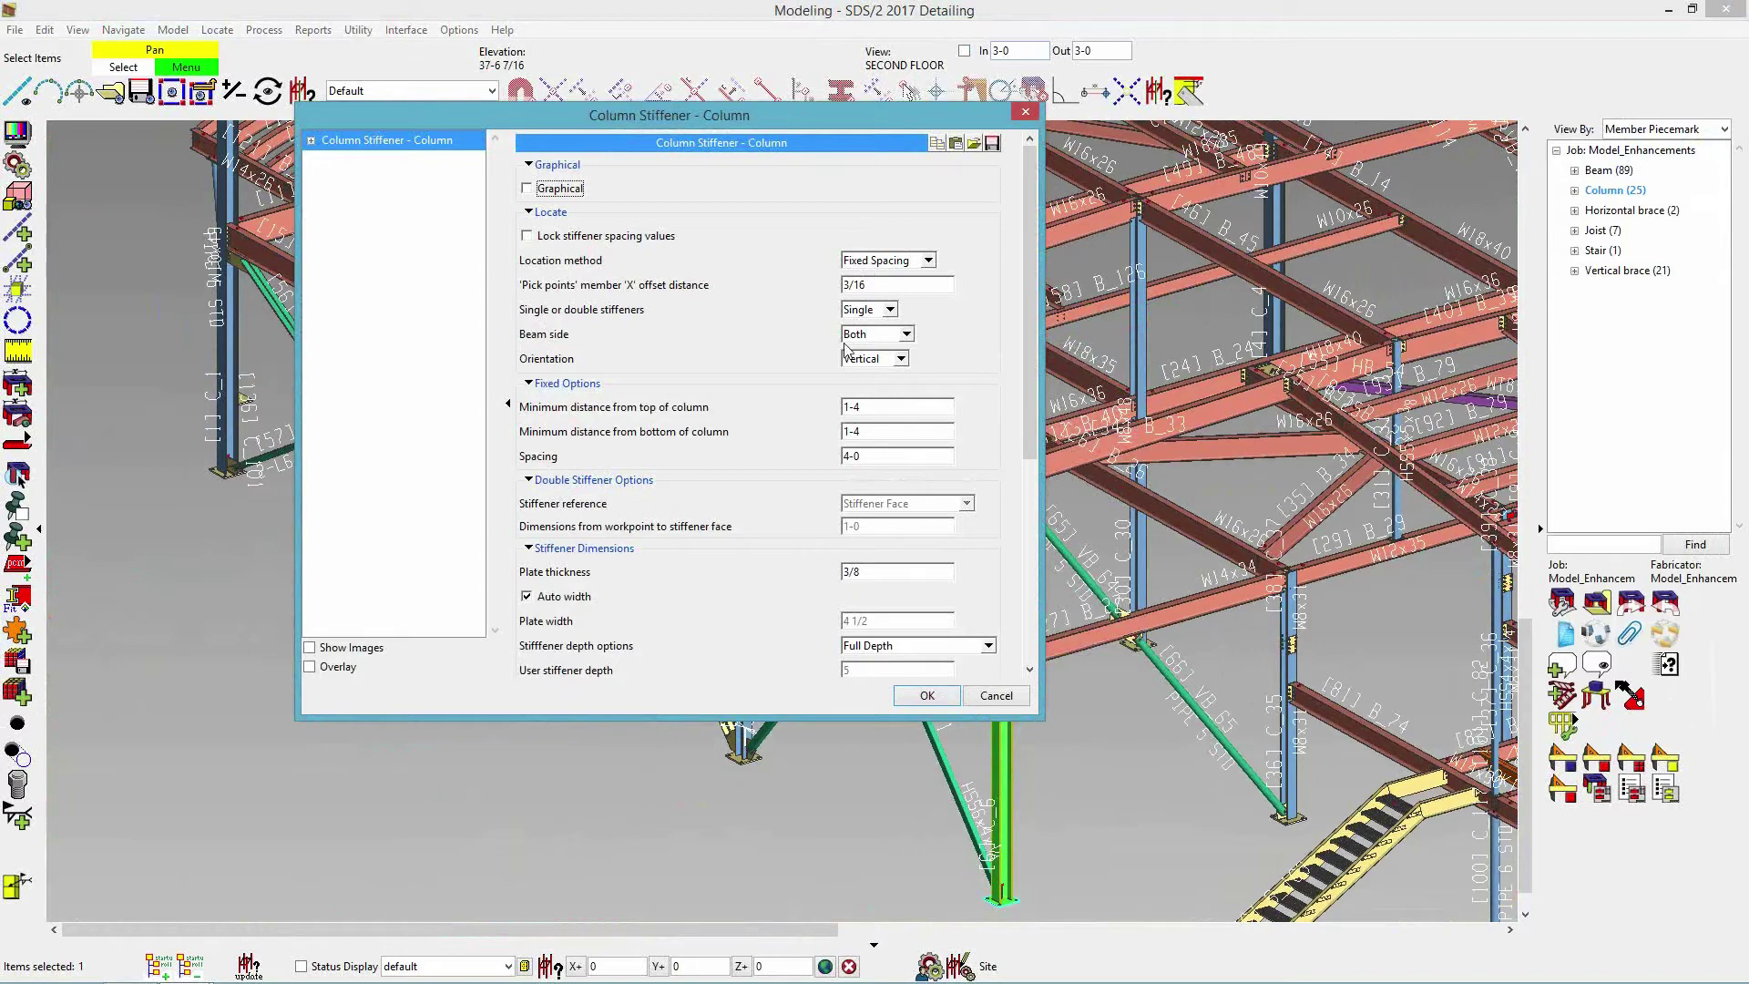
left_click_drag(1033, 446, 1032, 648)
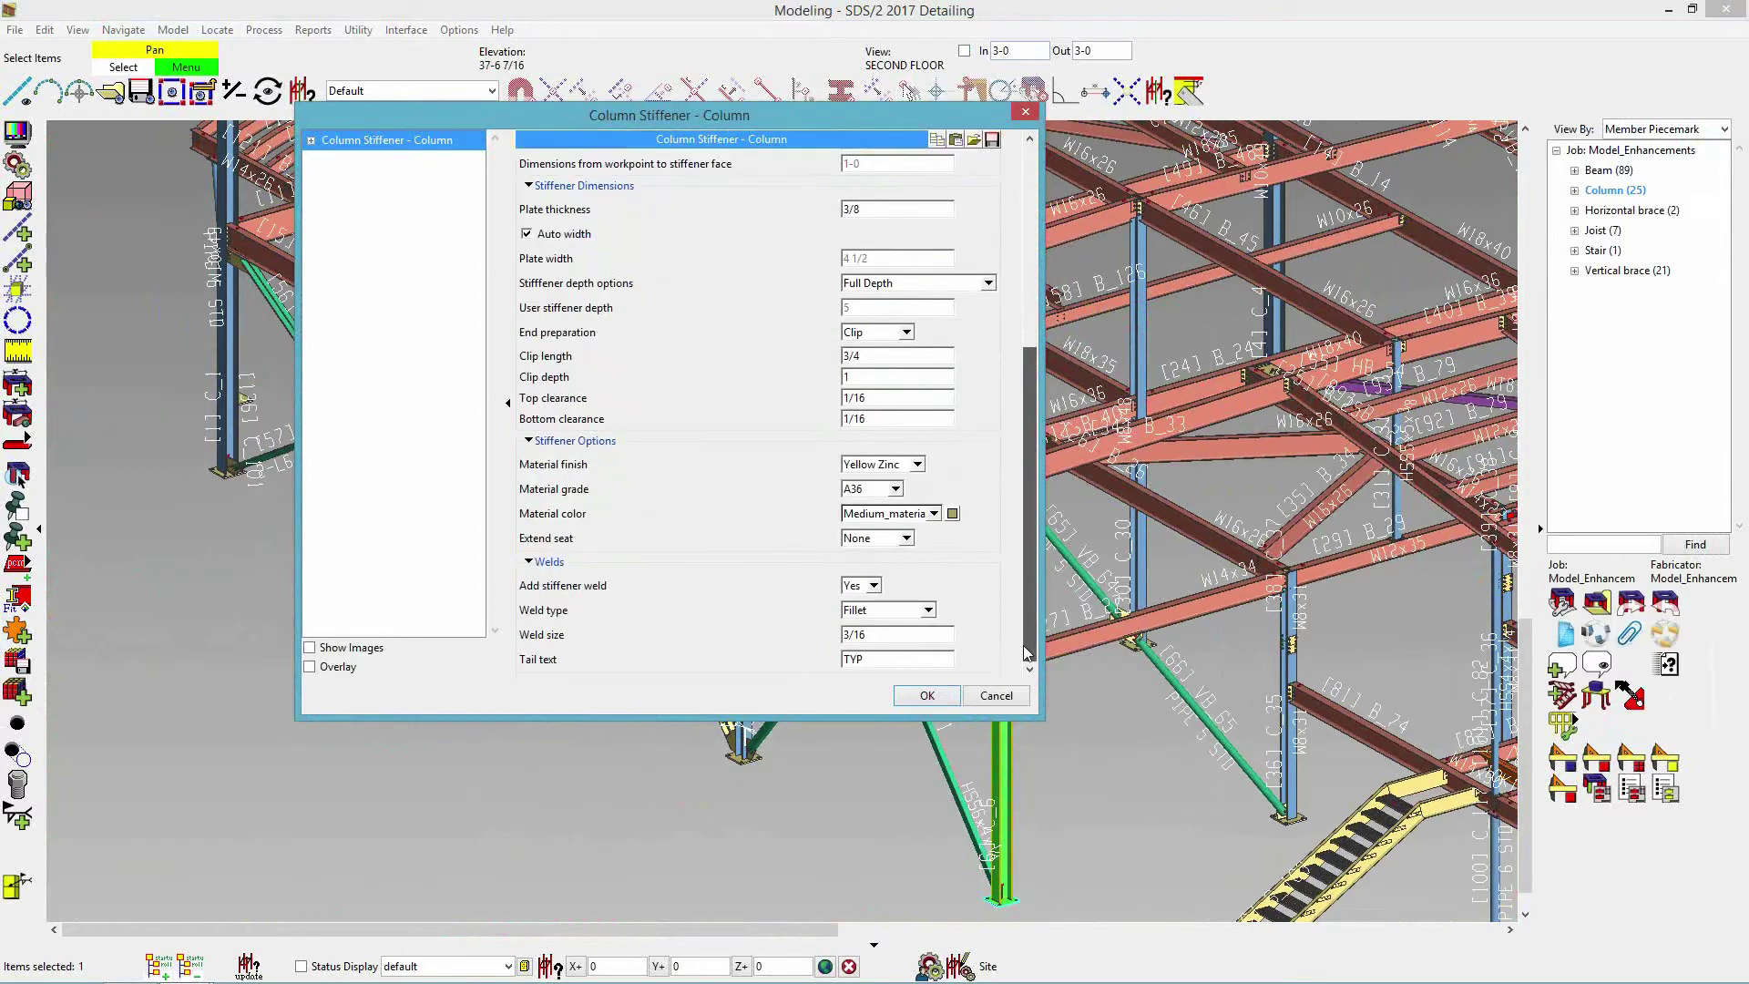
left_click(924, 696)
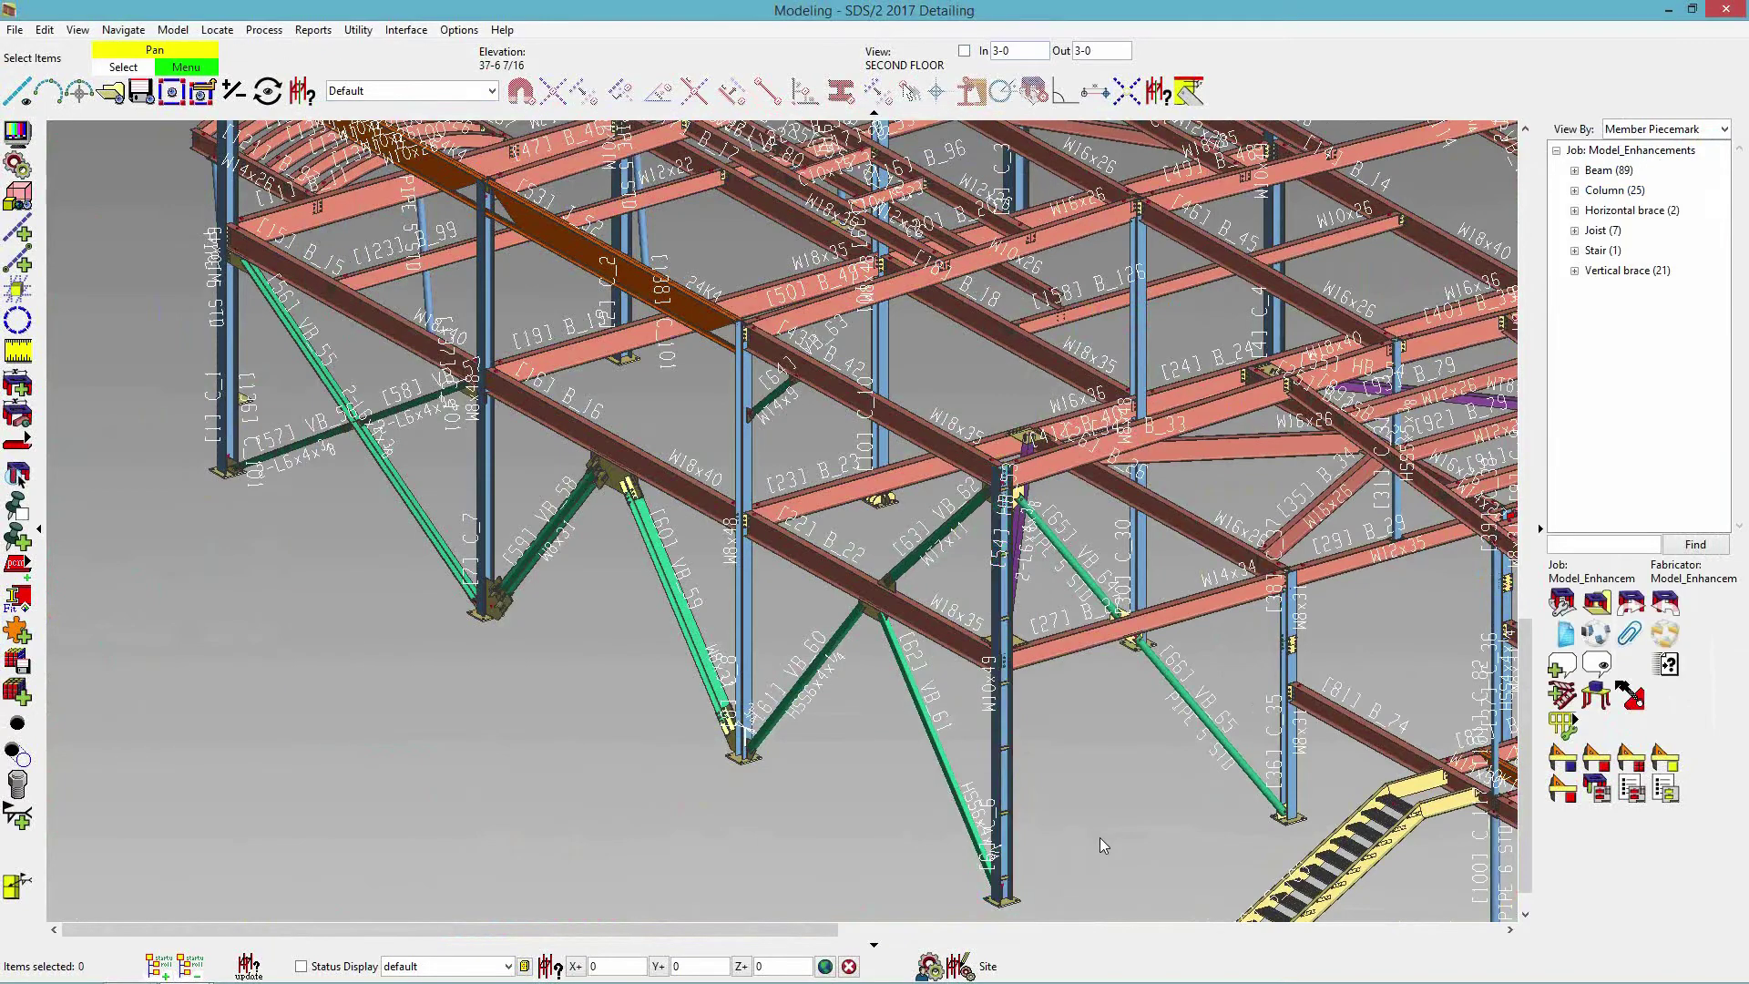
scroll(990, 836, "up", 5)
left_click(1010, 772)
scroll(971, 773, "down", 5)
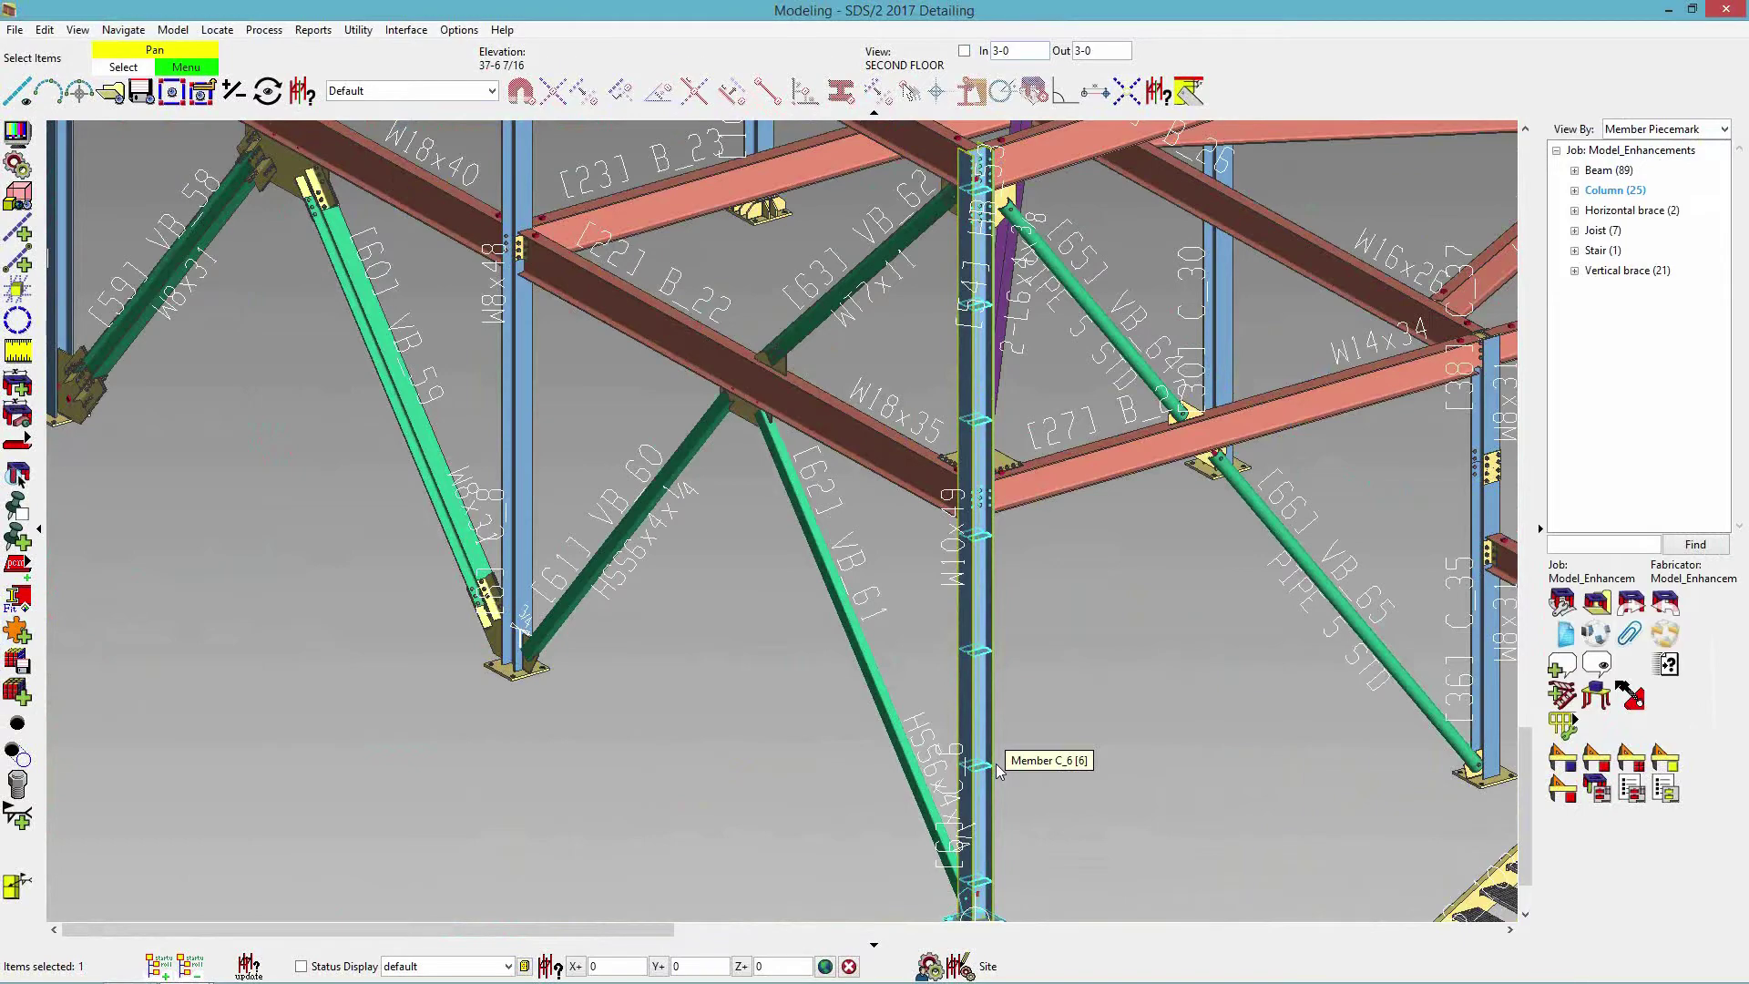
Start a Column Stiffener at Beam component on beam B_16 where it frames into column C_7.
scroll(942, 718, "down", 5)
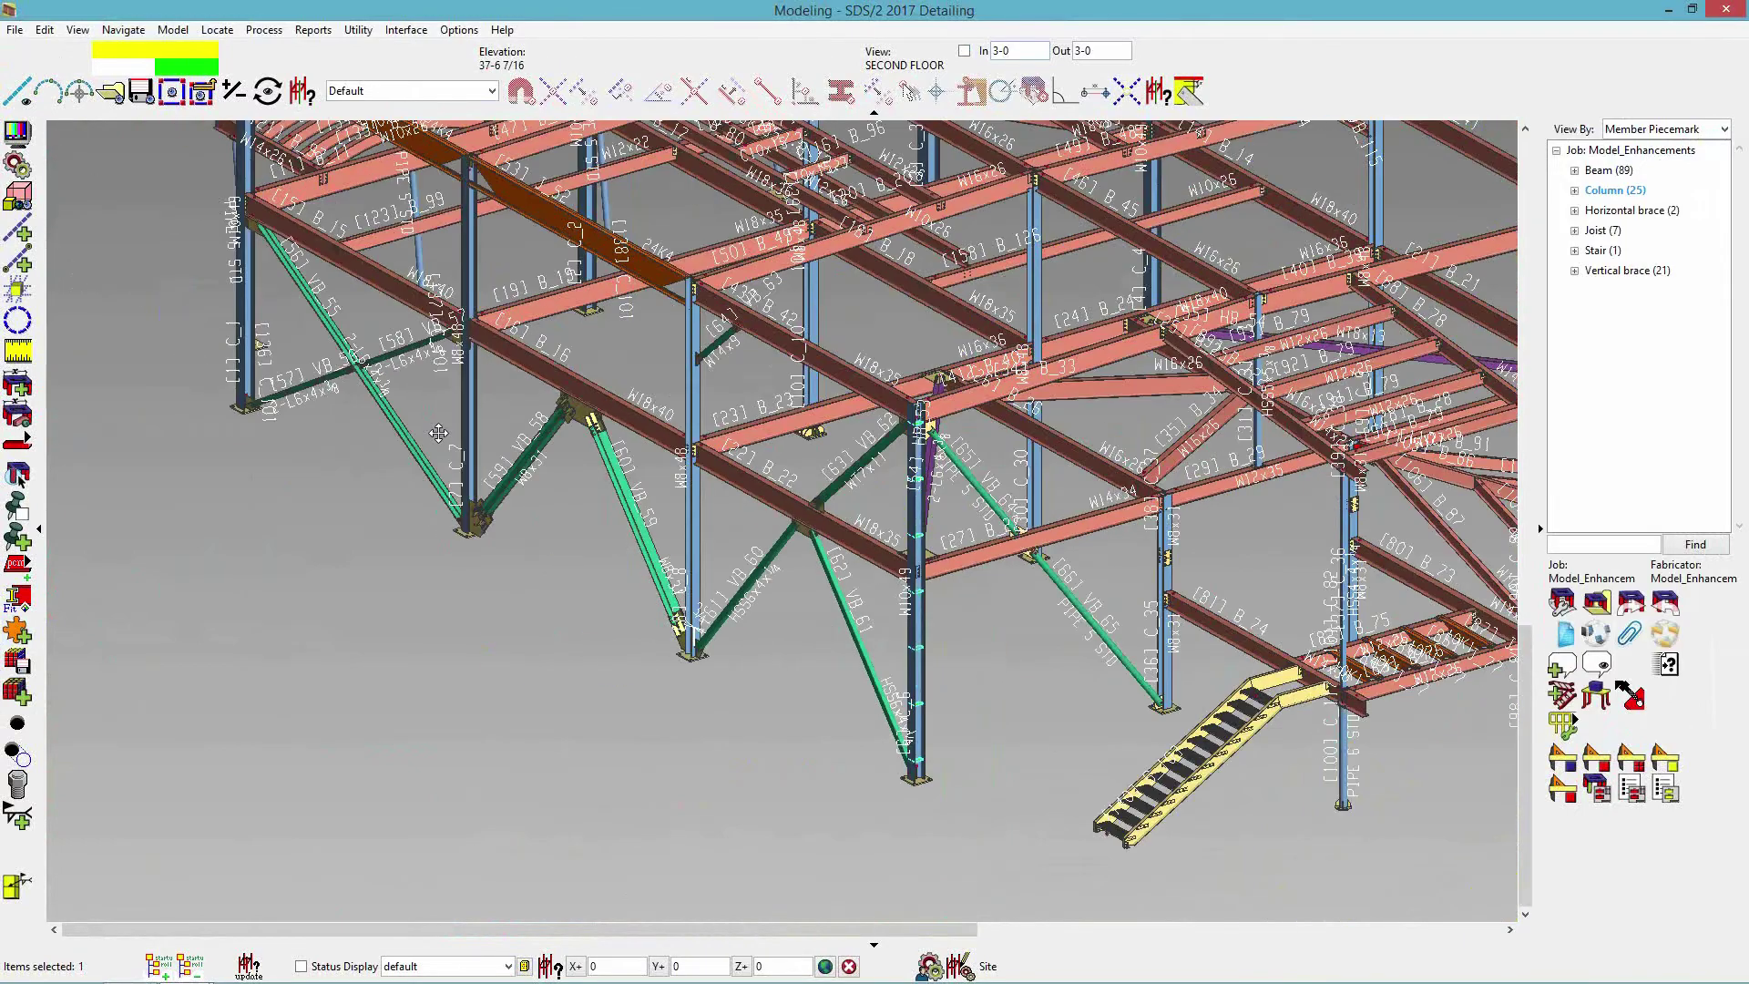
scroll(576, 496, "up", 2)
scroll(576, 497, "up", 4)
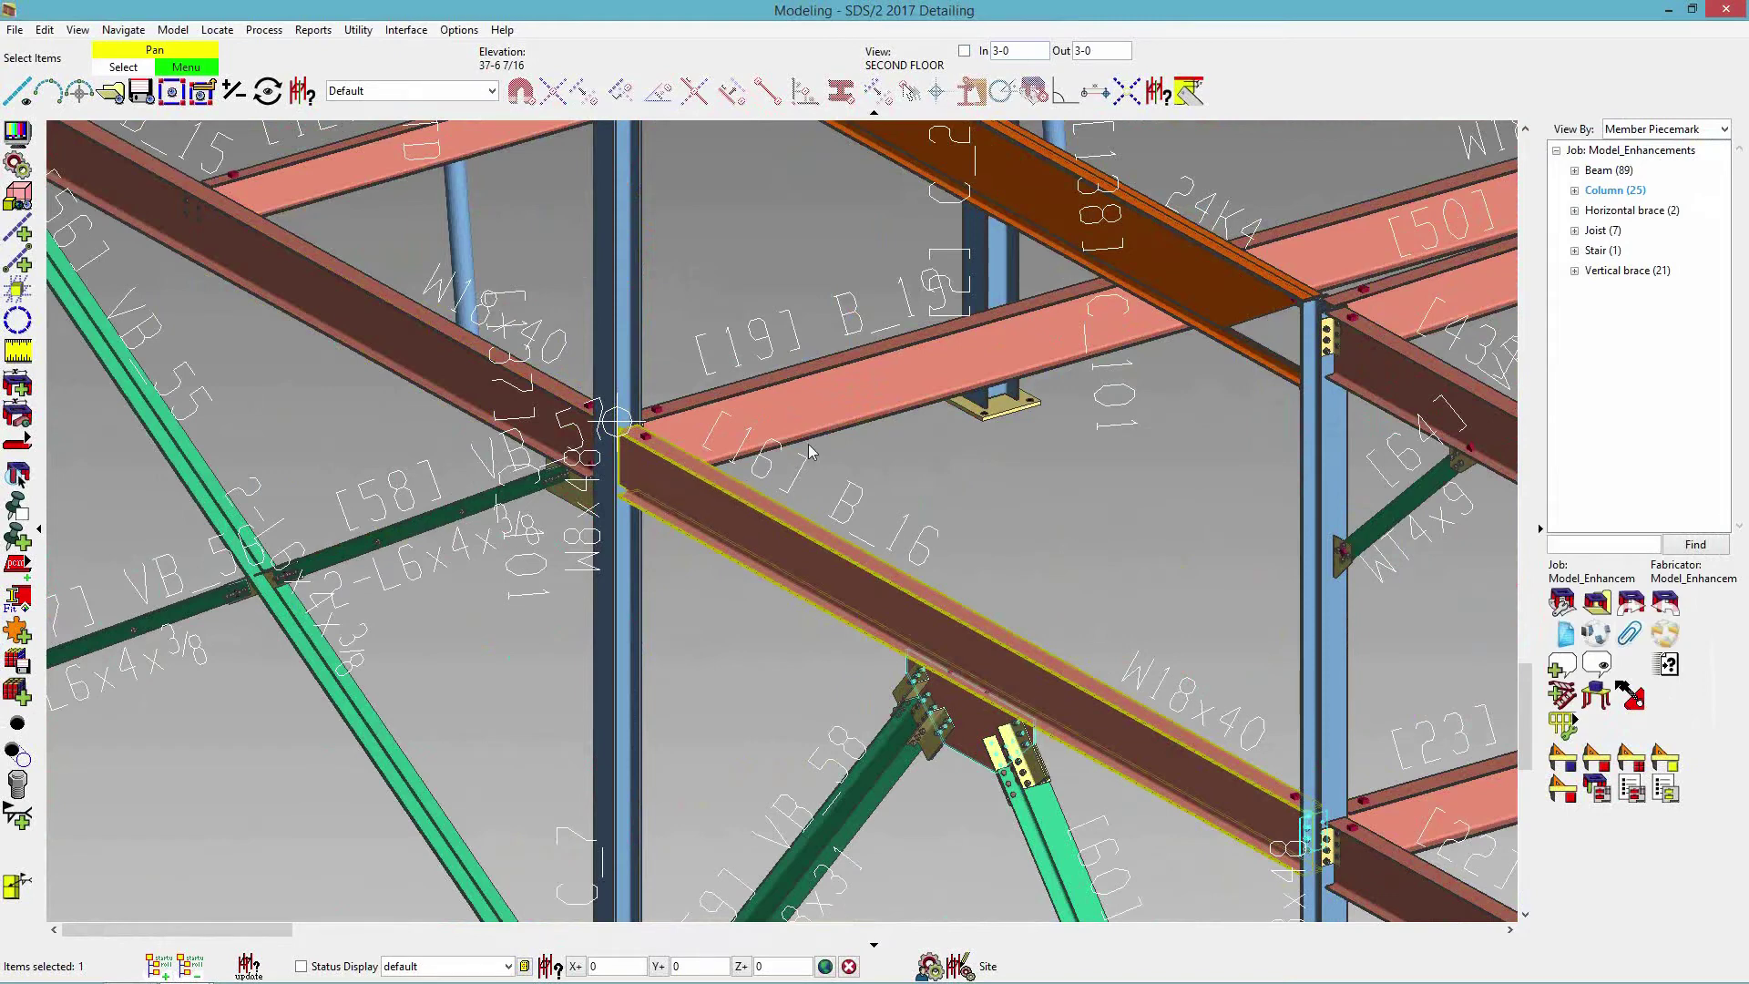
scroll(724, 450, "up", 5)
scroll(884, 528, "up", 1)
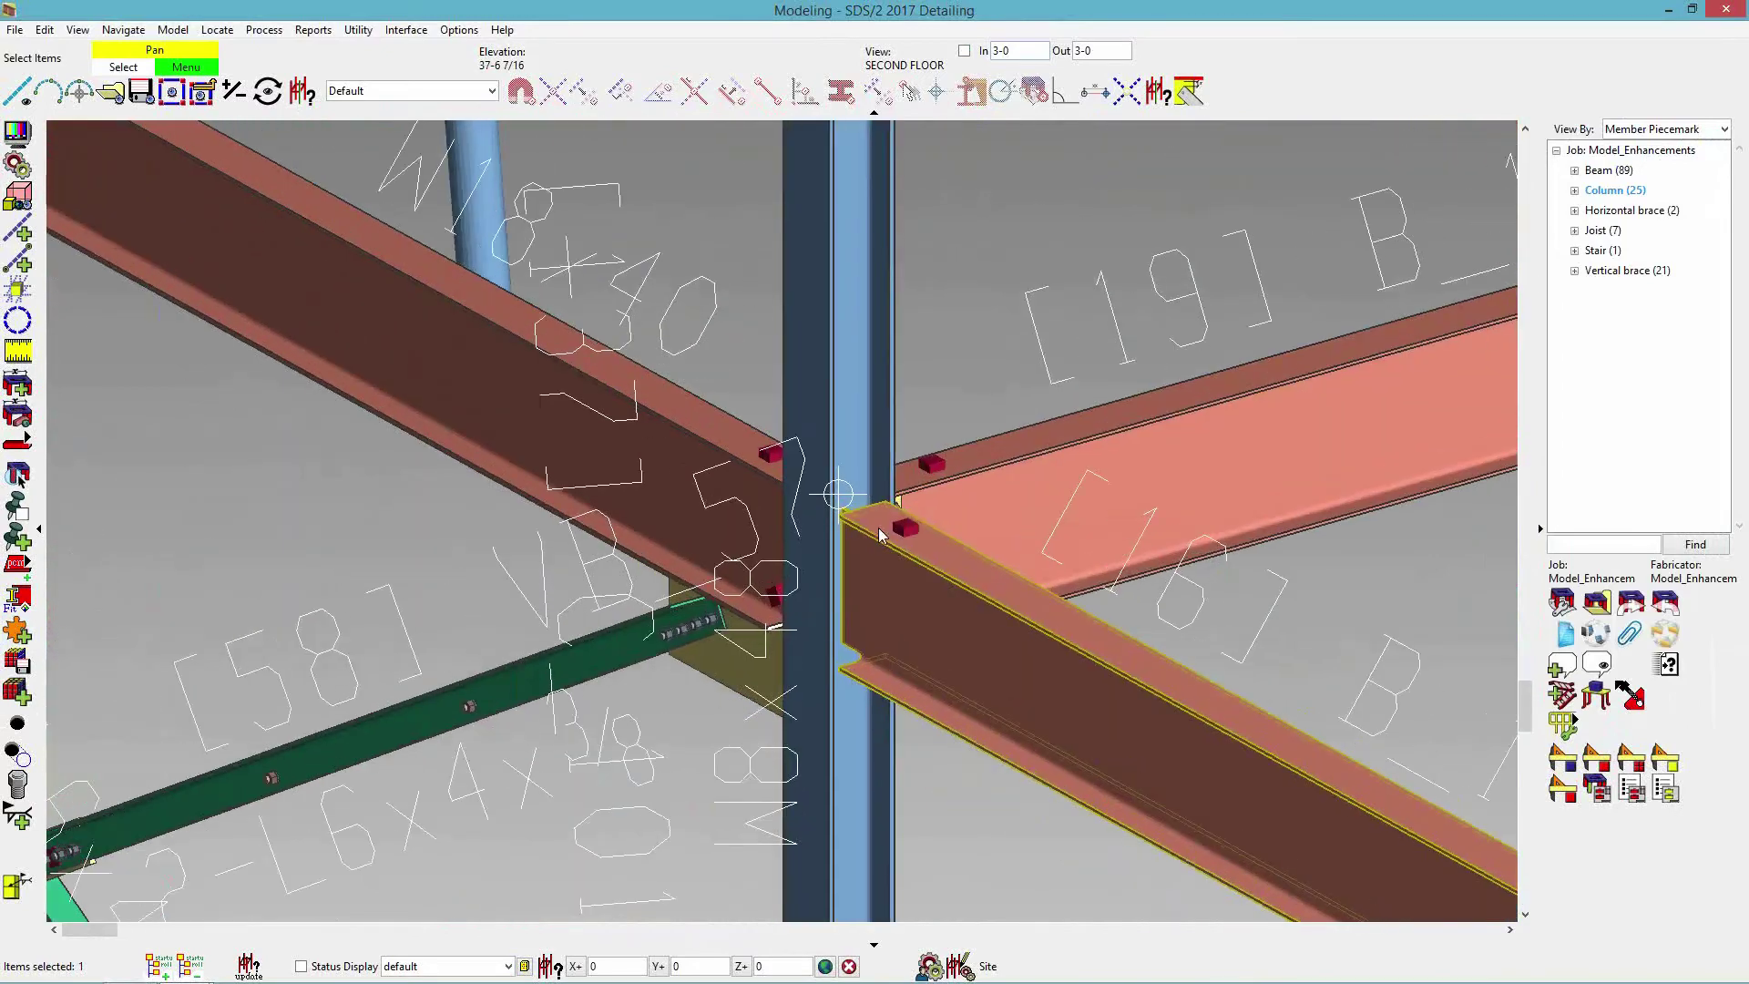
left_click(18, 660)
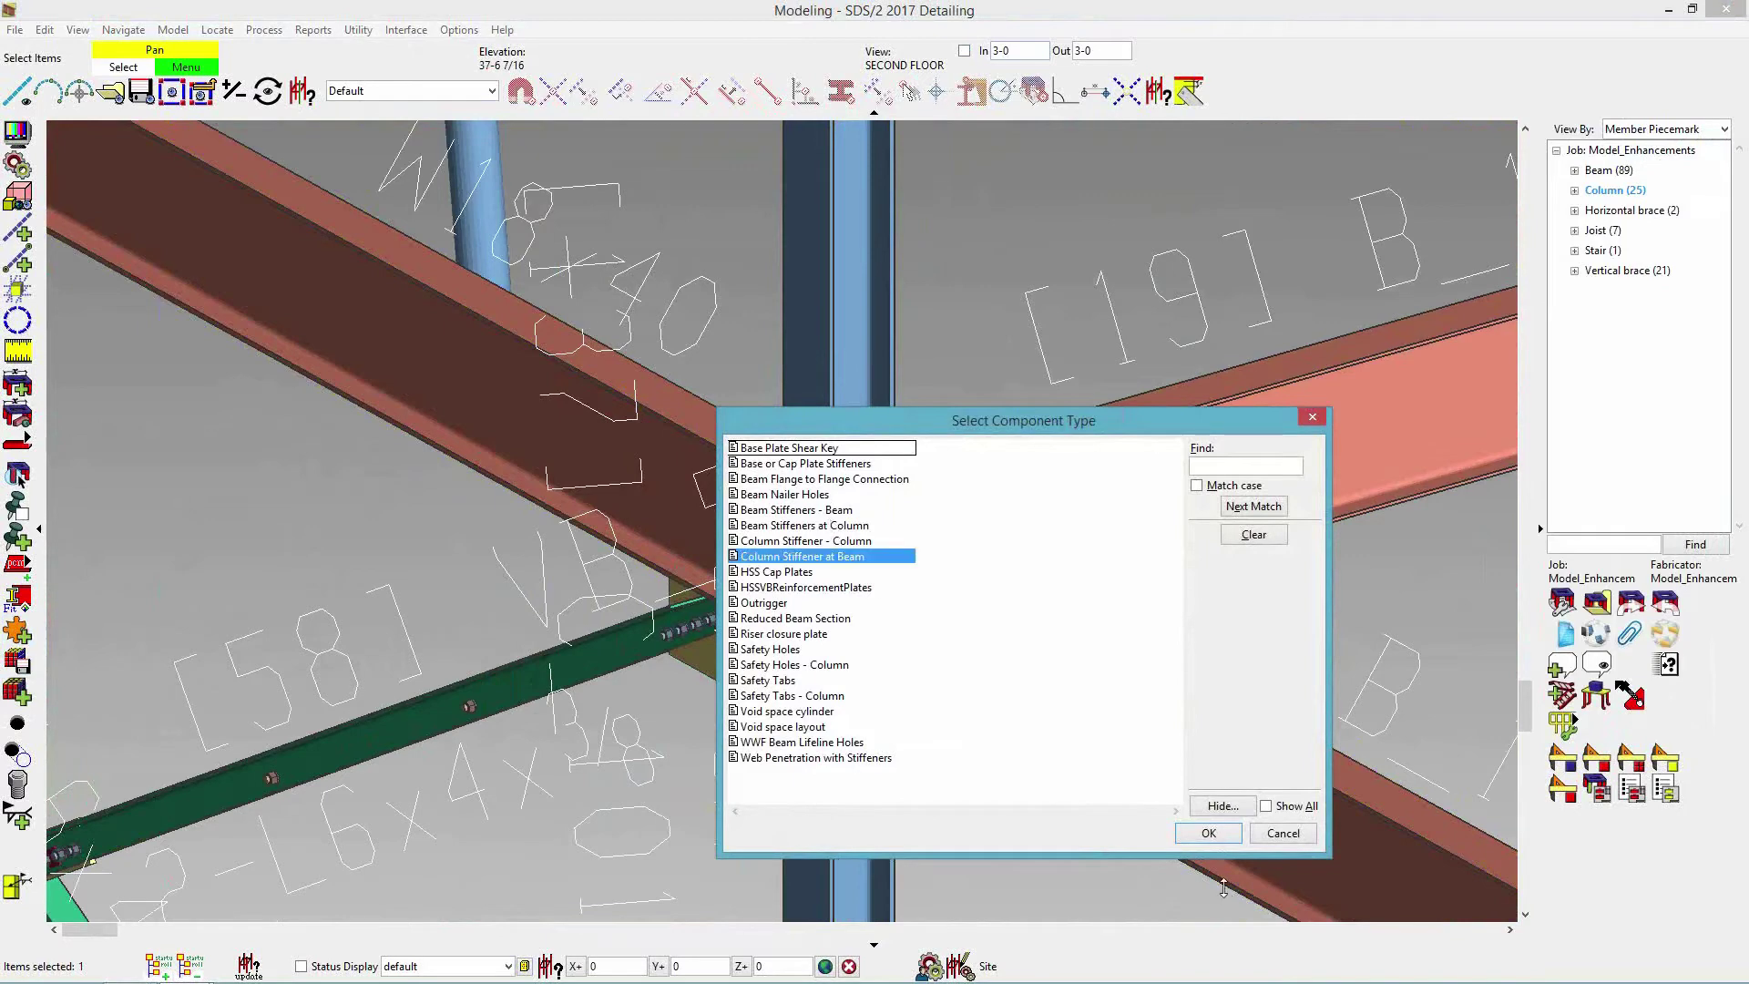
left_click(1208, 833)
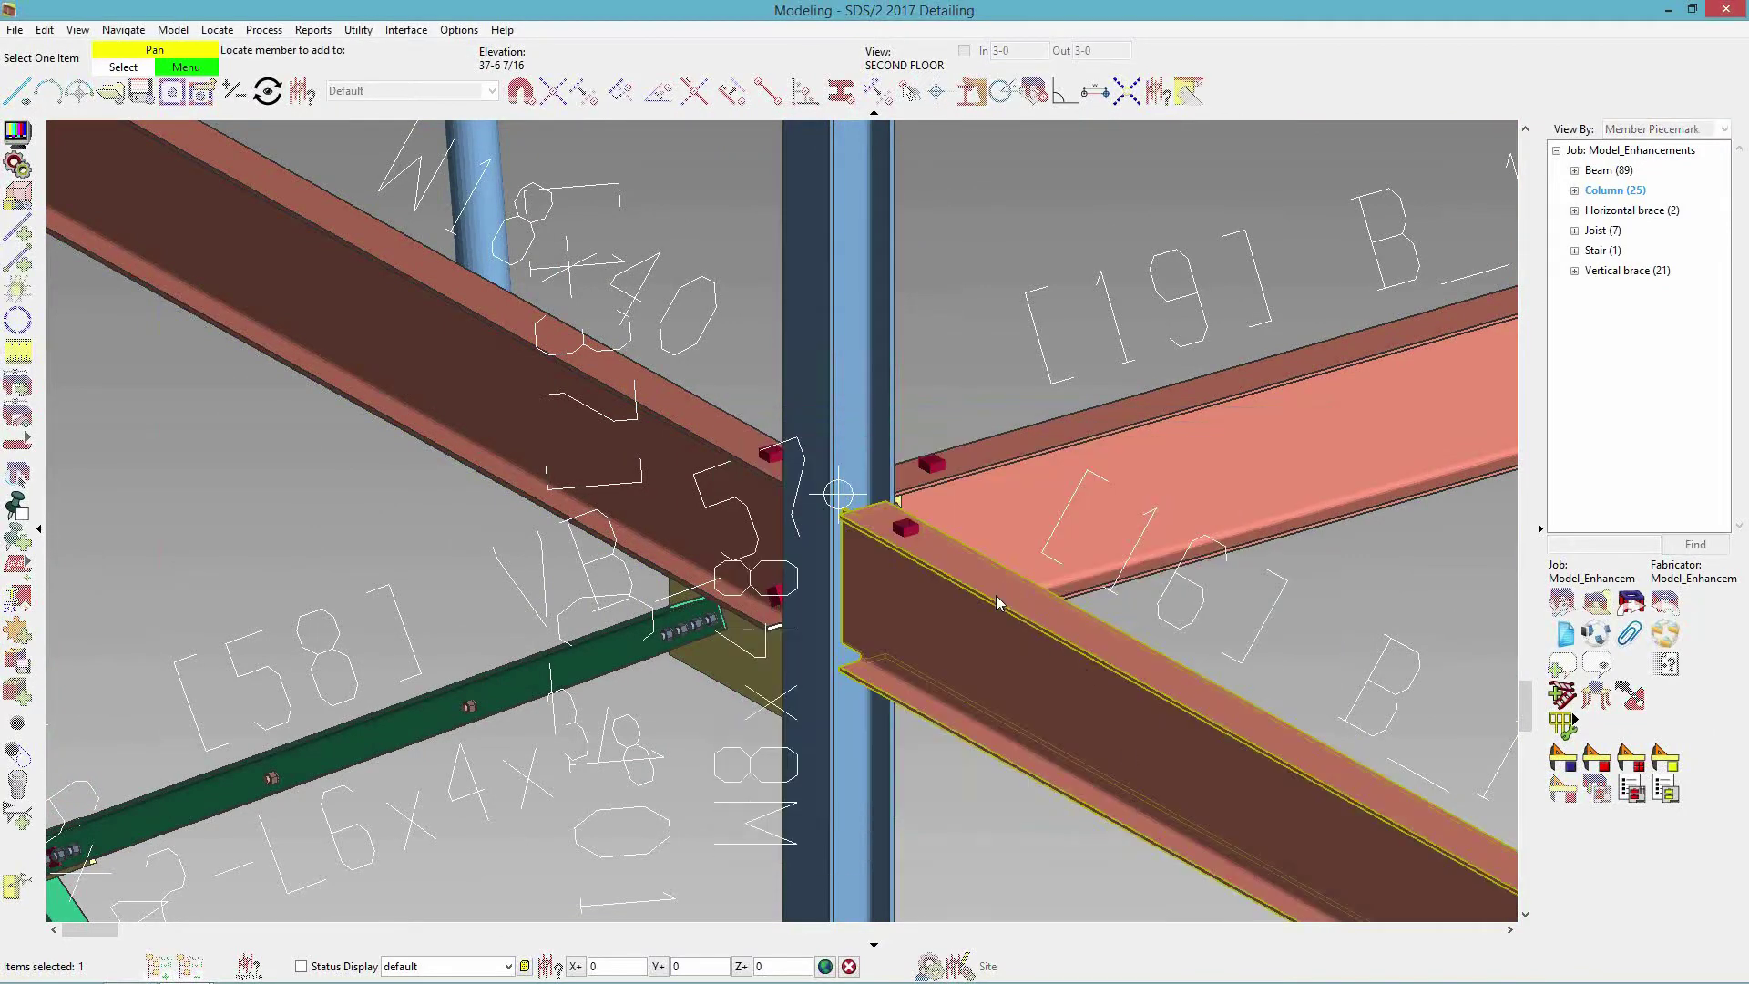
left_click(996, 594)
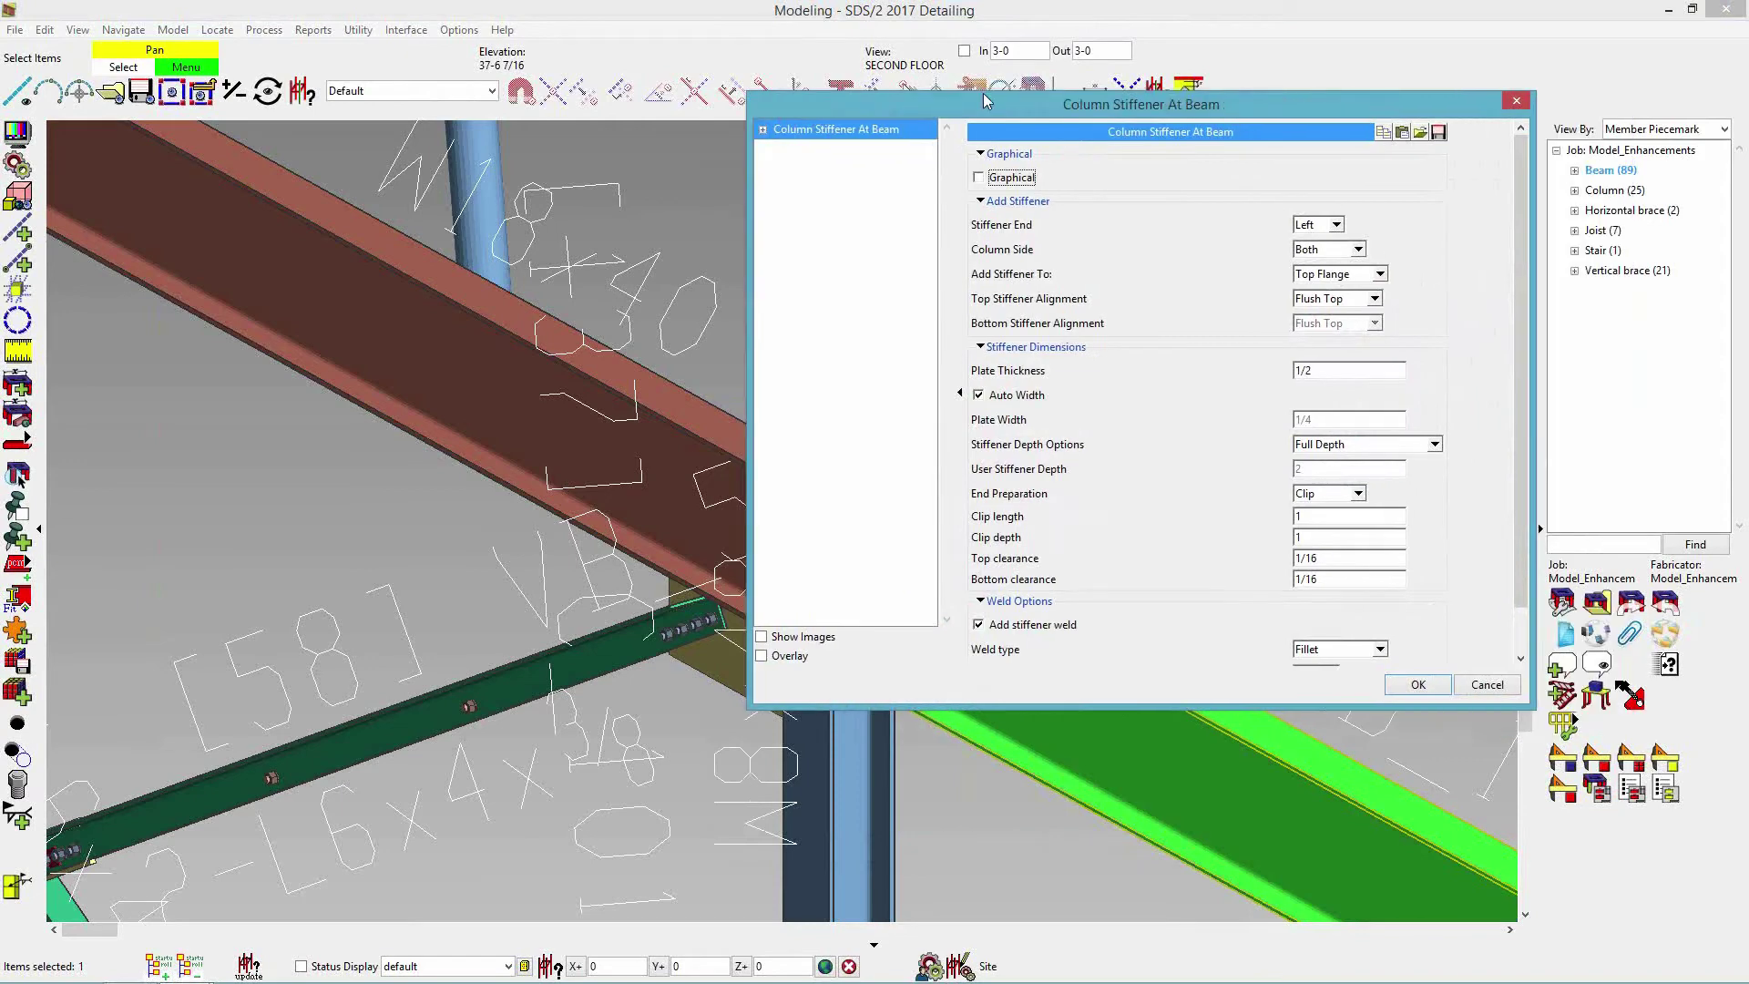
left_click_drag(983, 100, 680, 89)
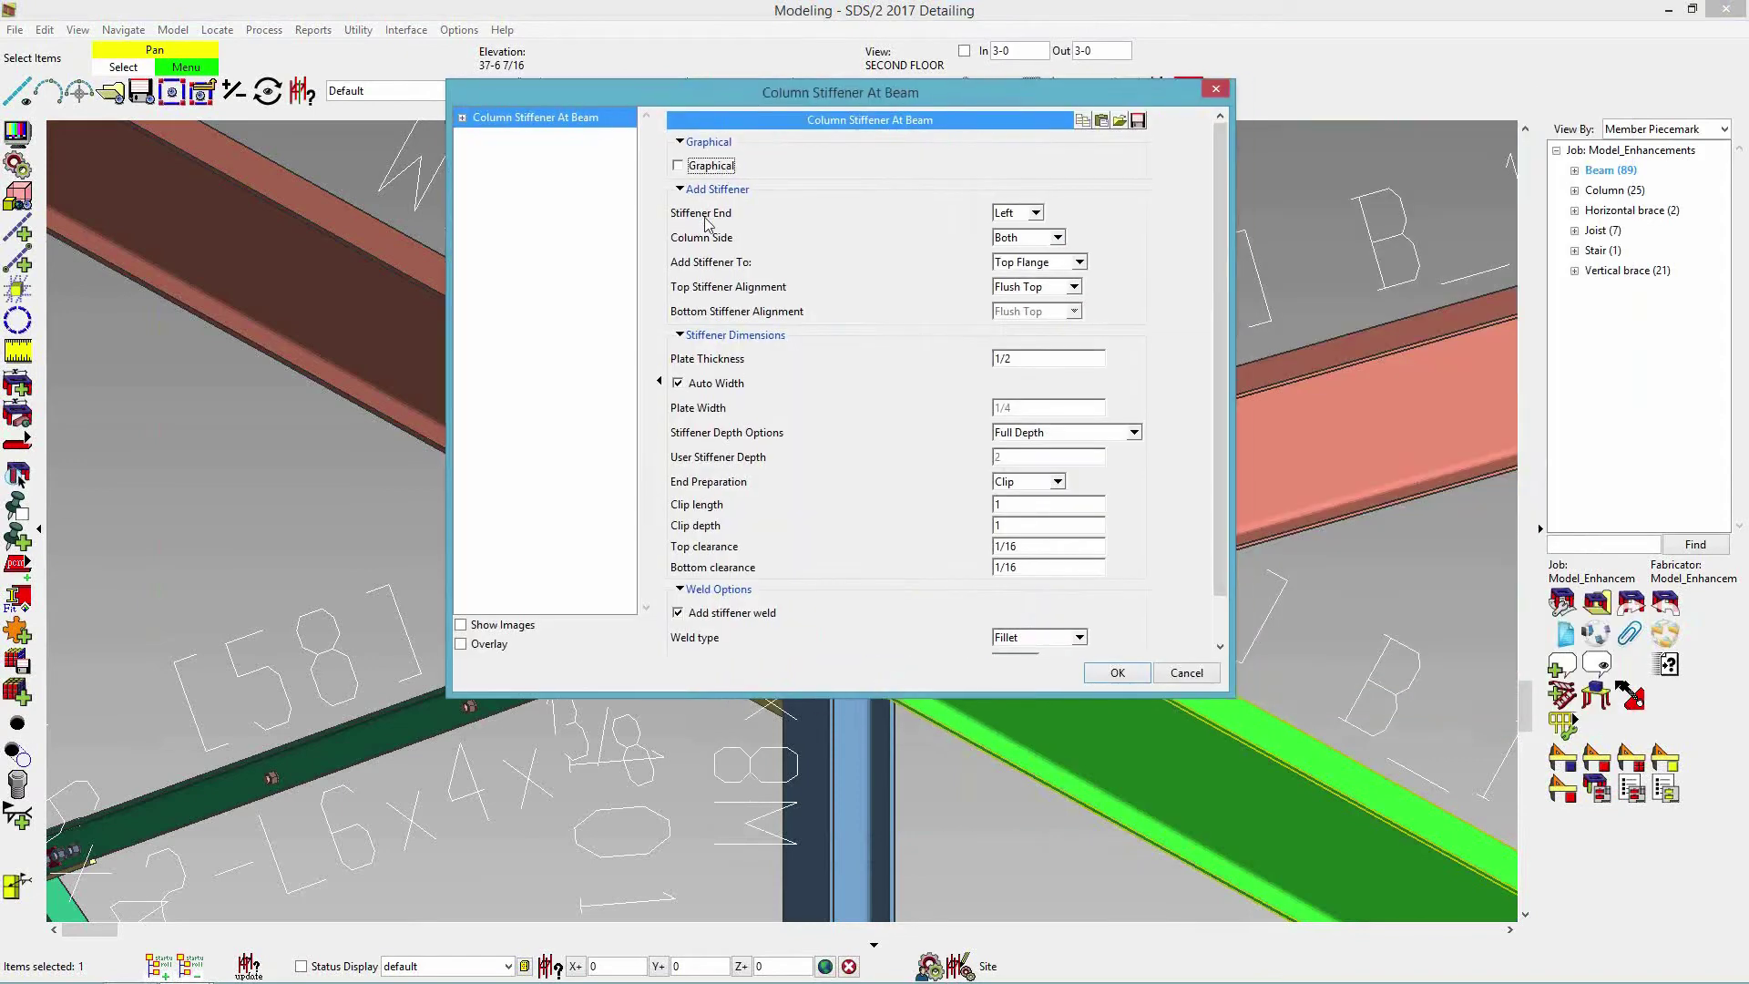
Set the column stiffeners to the near side of the column and add them at both beam flanges.
left_click(1044, 238)
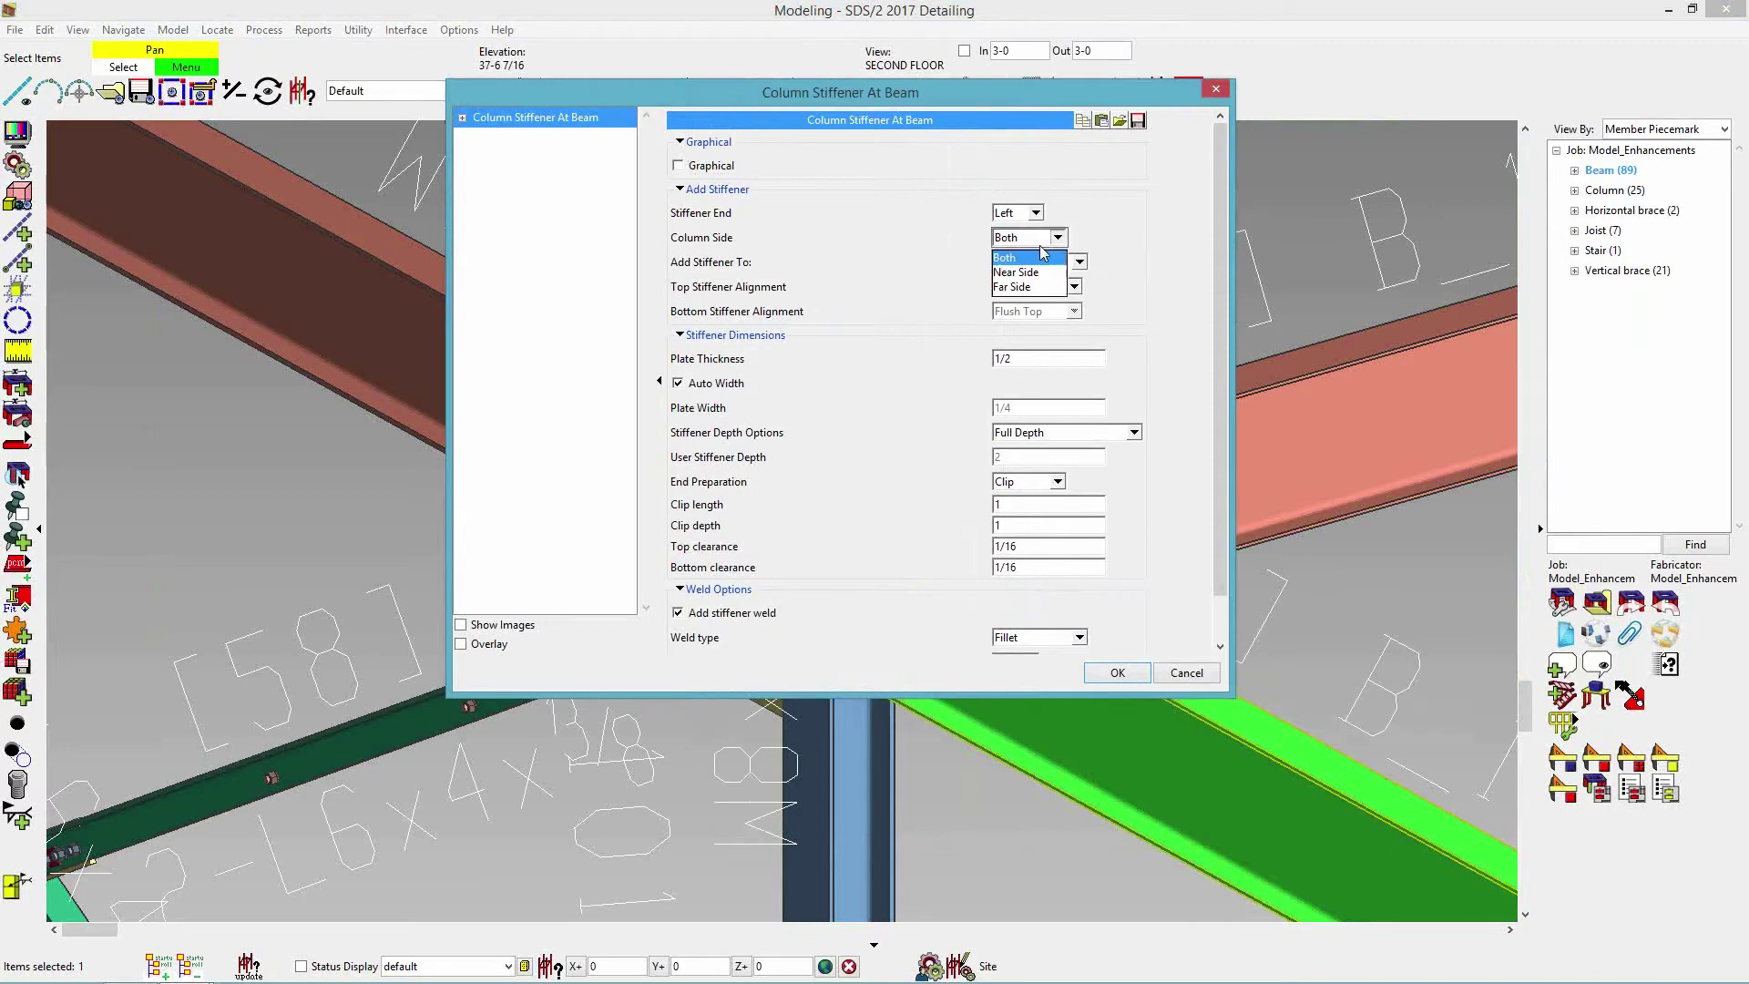
left_click(1037, 264)
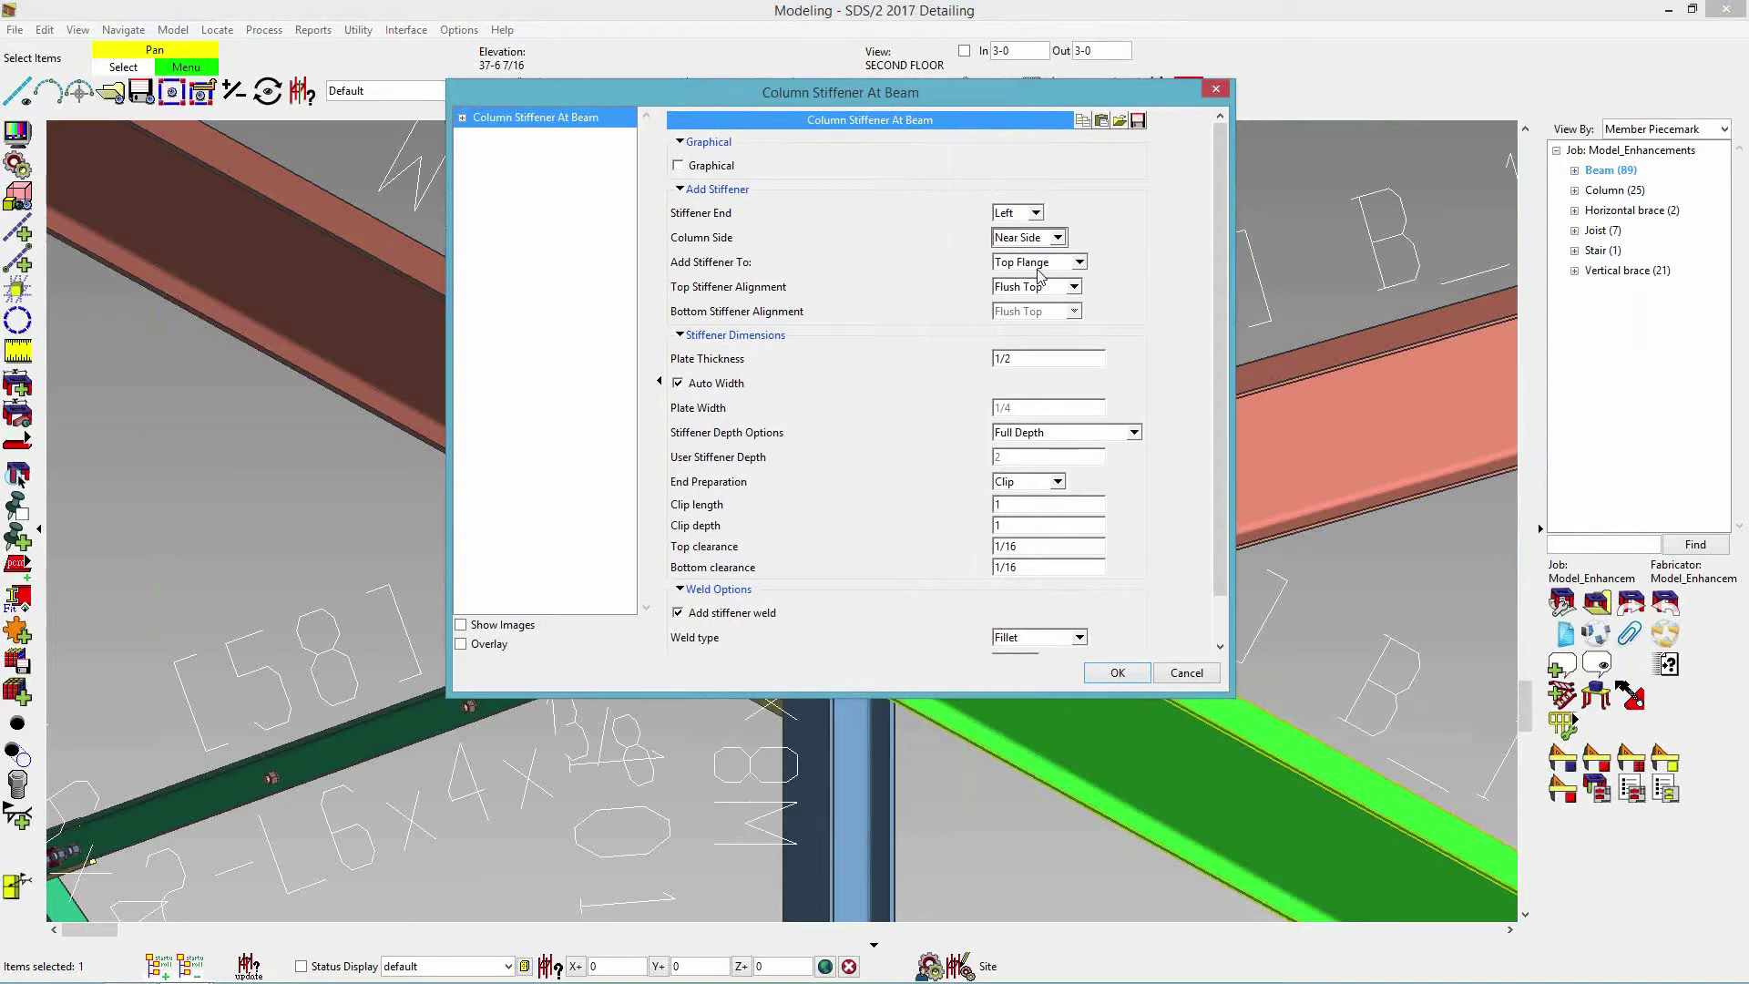
left_click(1049, 266)
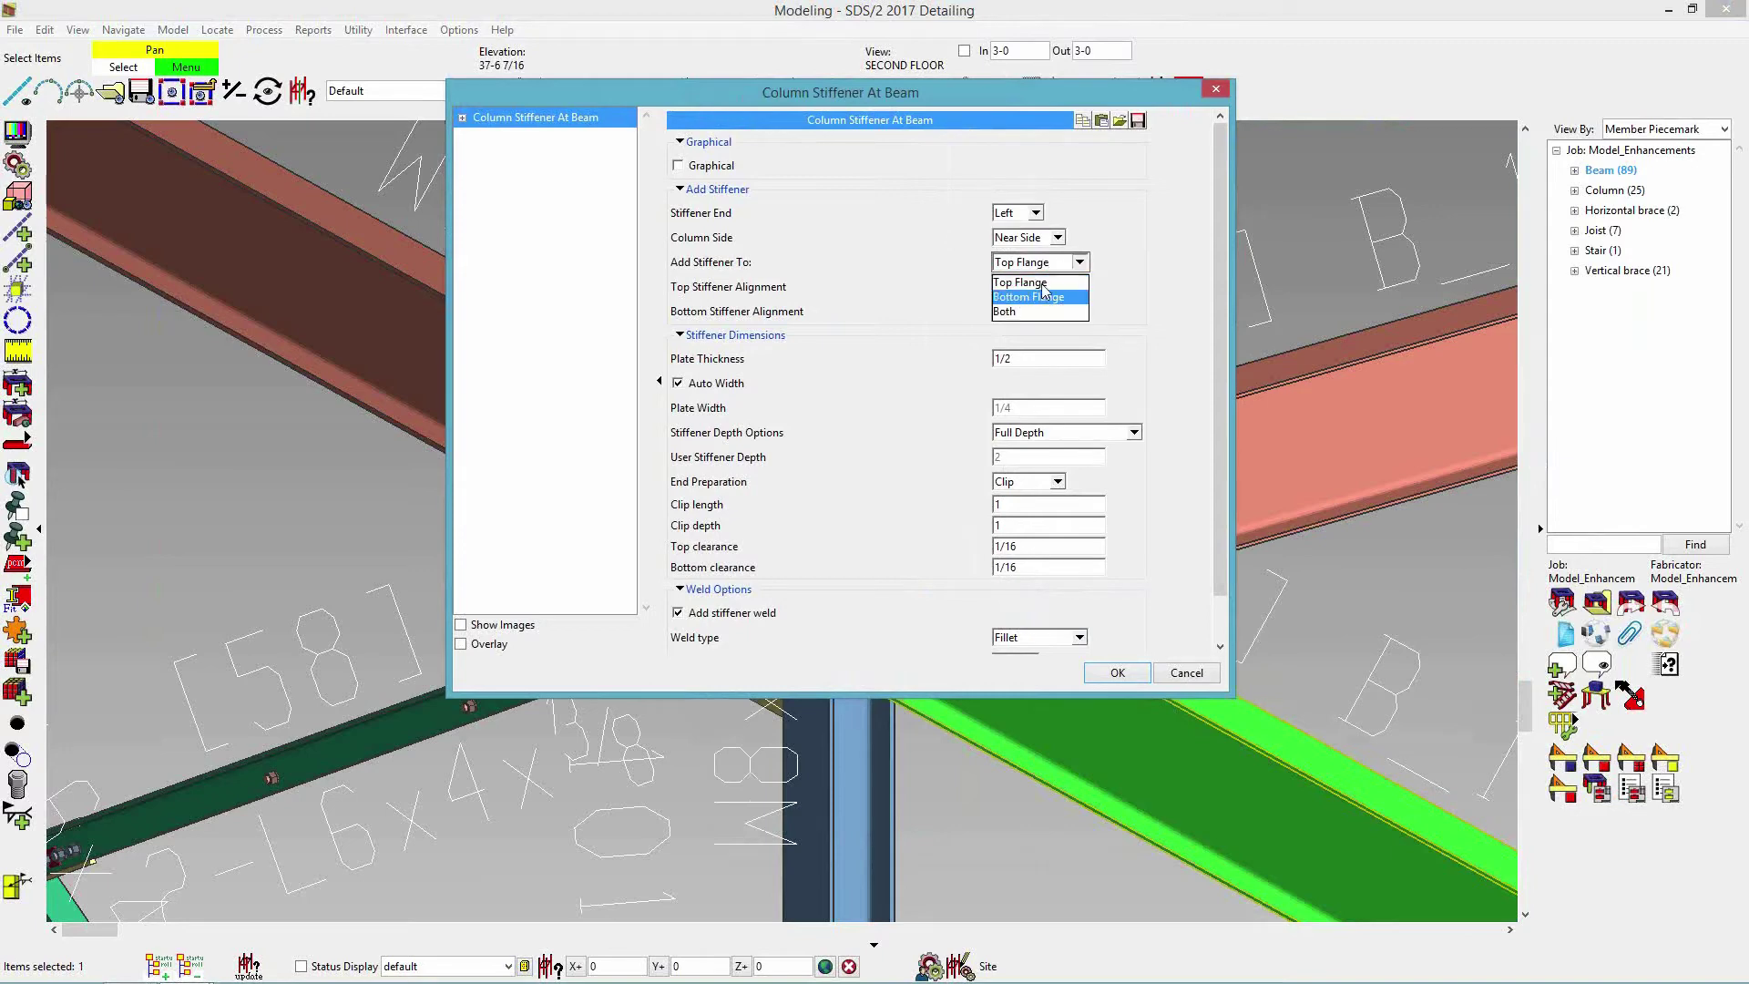
left_click(1048, 313)
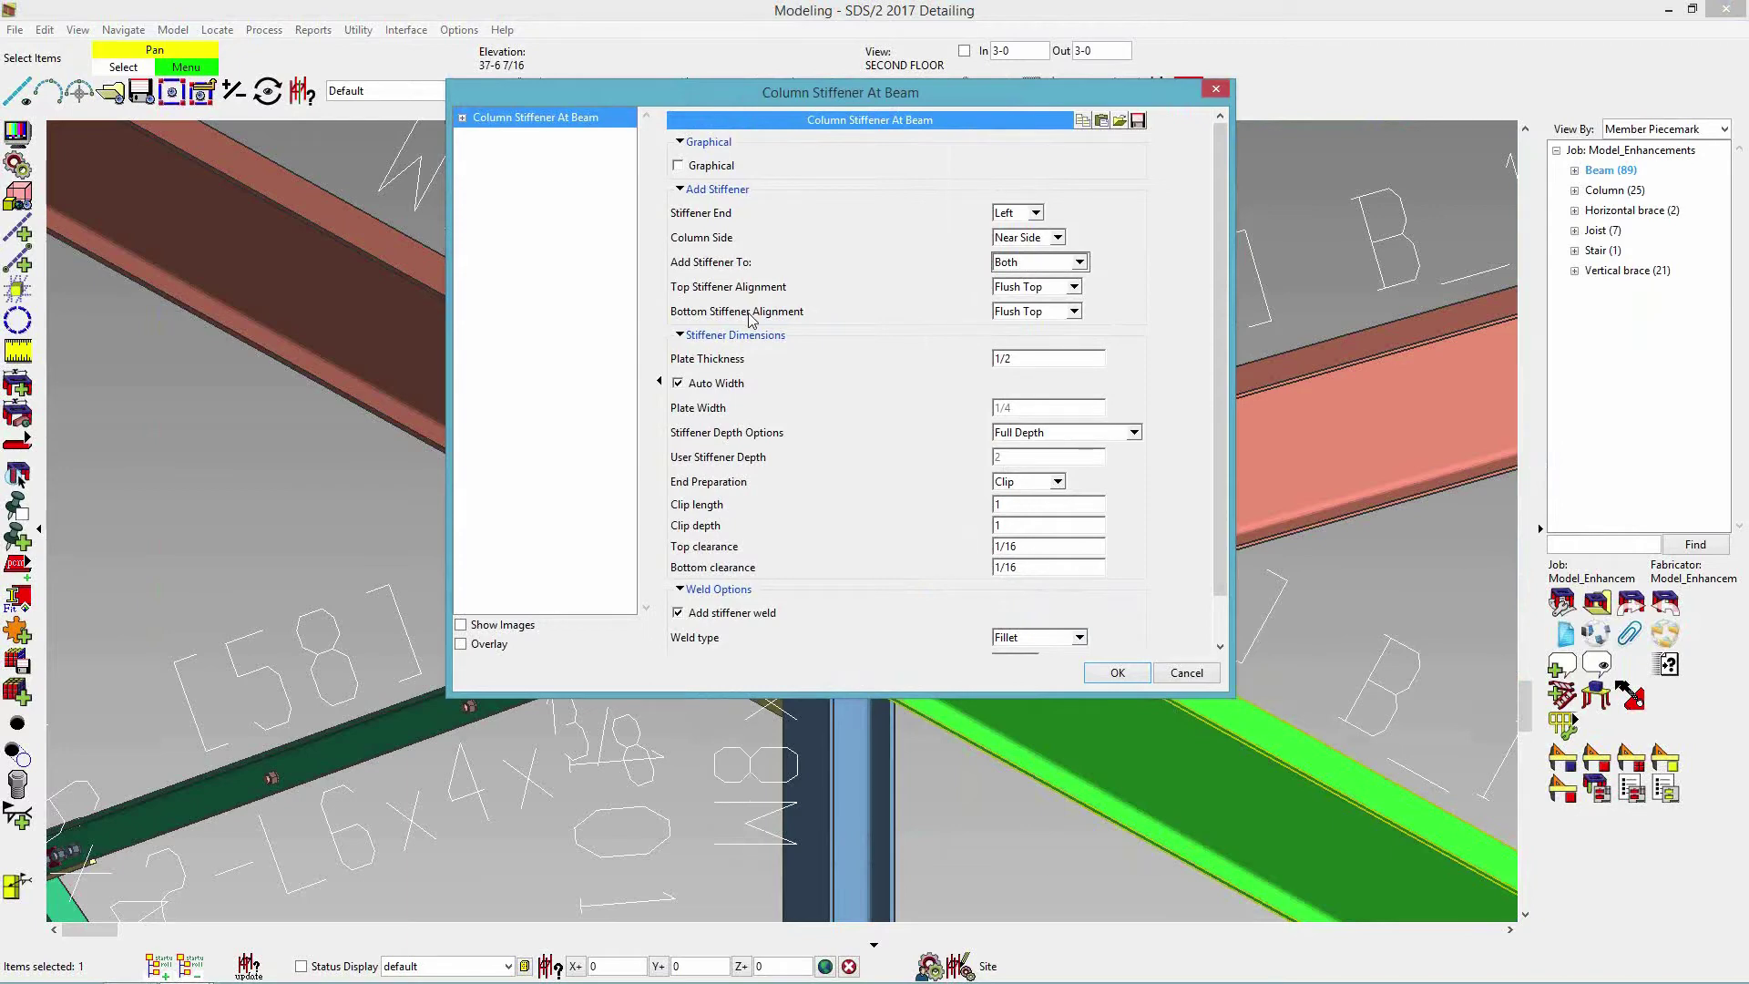
Create the column stiffeners with Flush Top alignment and Clip end preparation, and inspect them at beam B_16.
left_click(1064, 288)
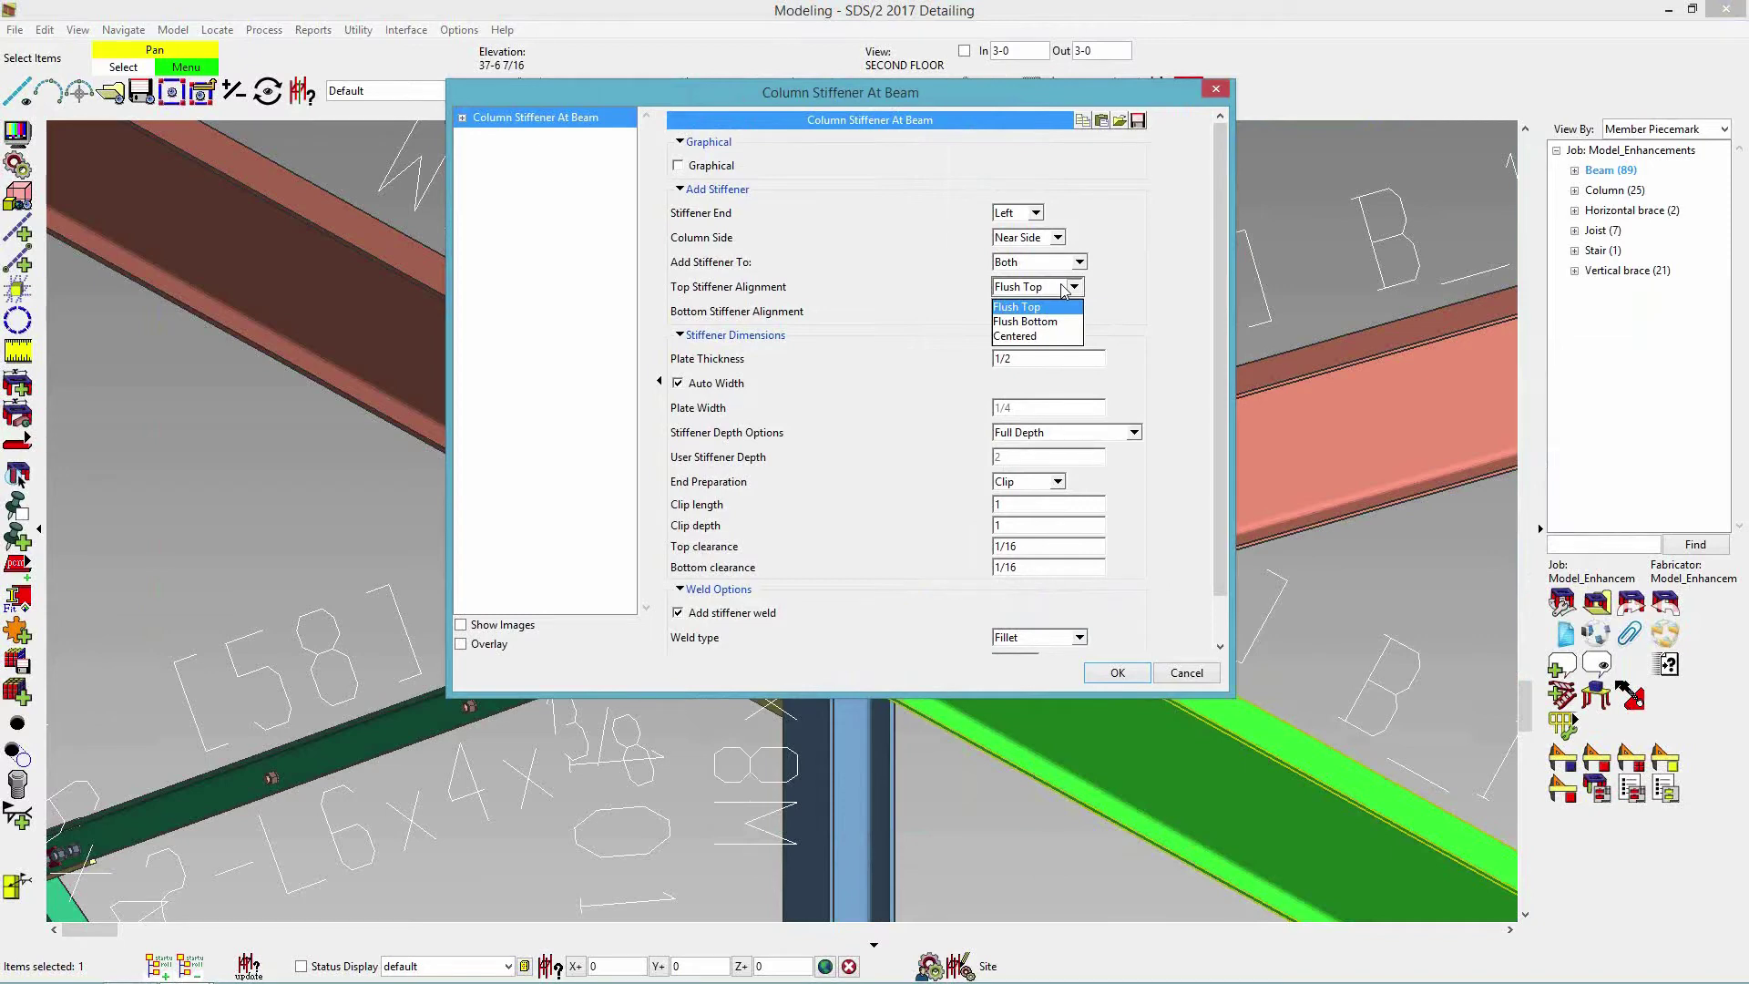
left_click(1064, 288)
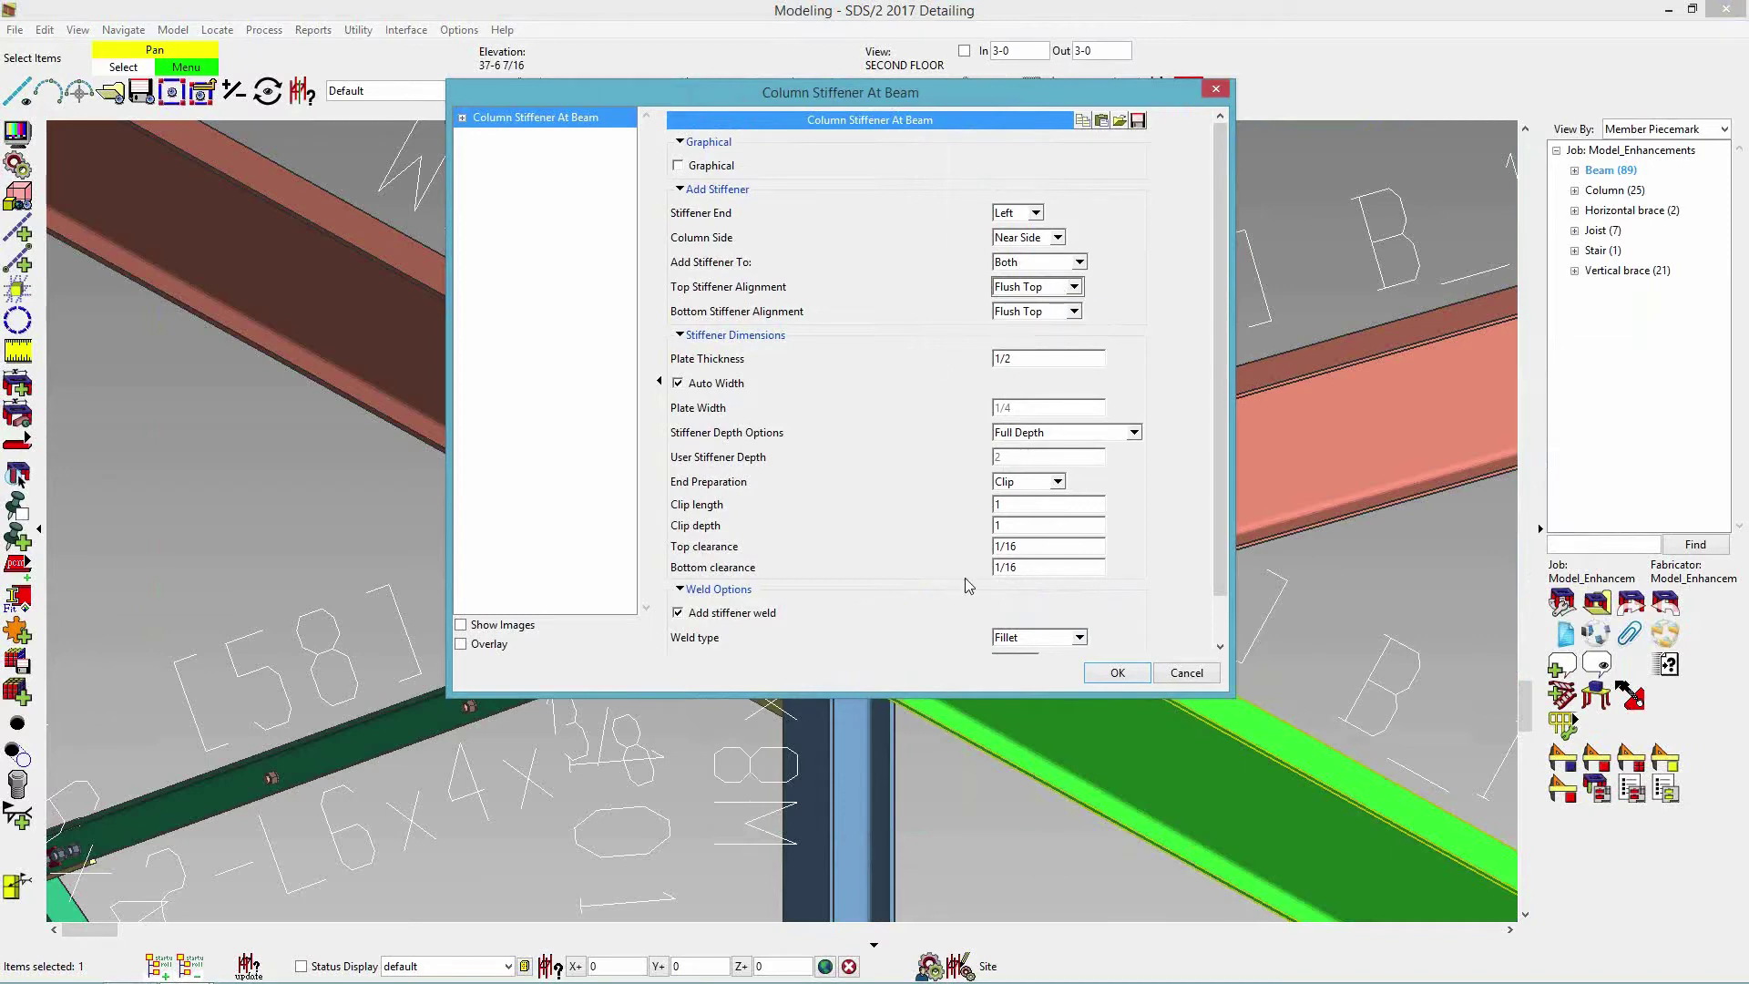
left_click_drag(1227, 430, 1226, 474)
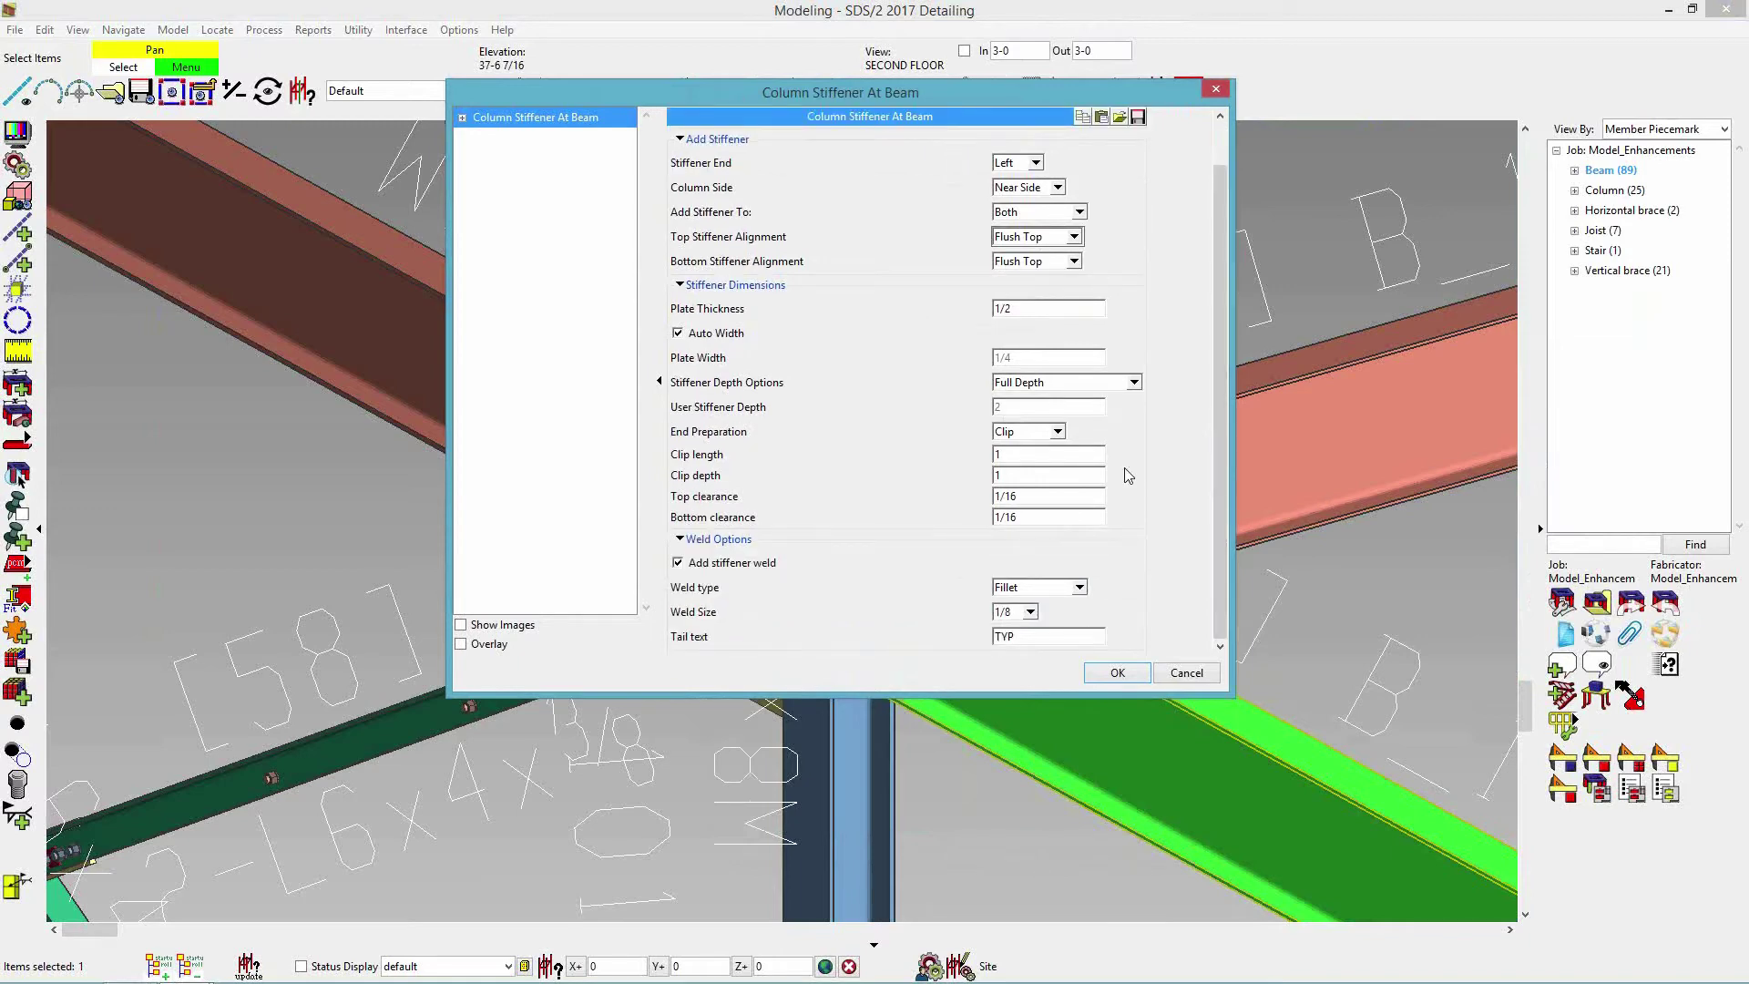
left_click(1057, 432)
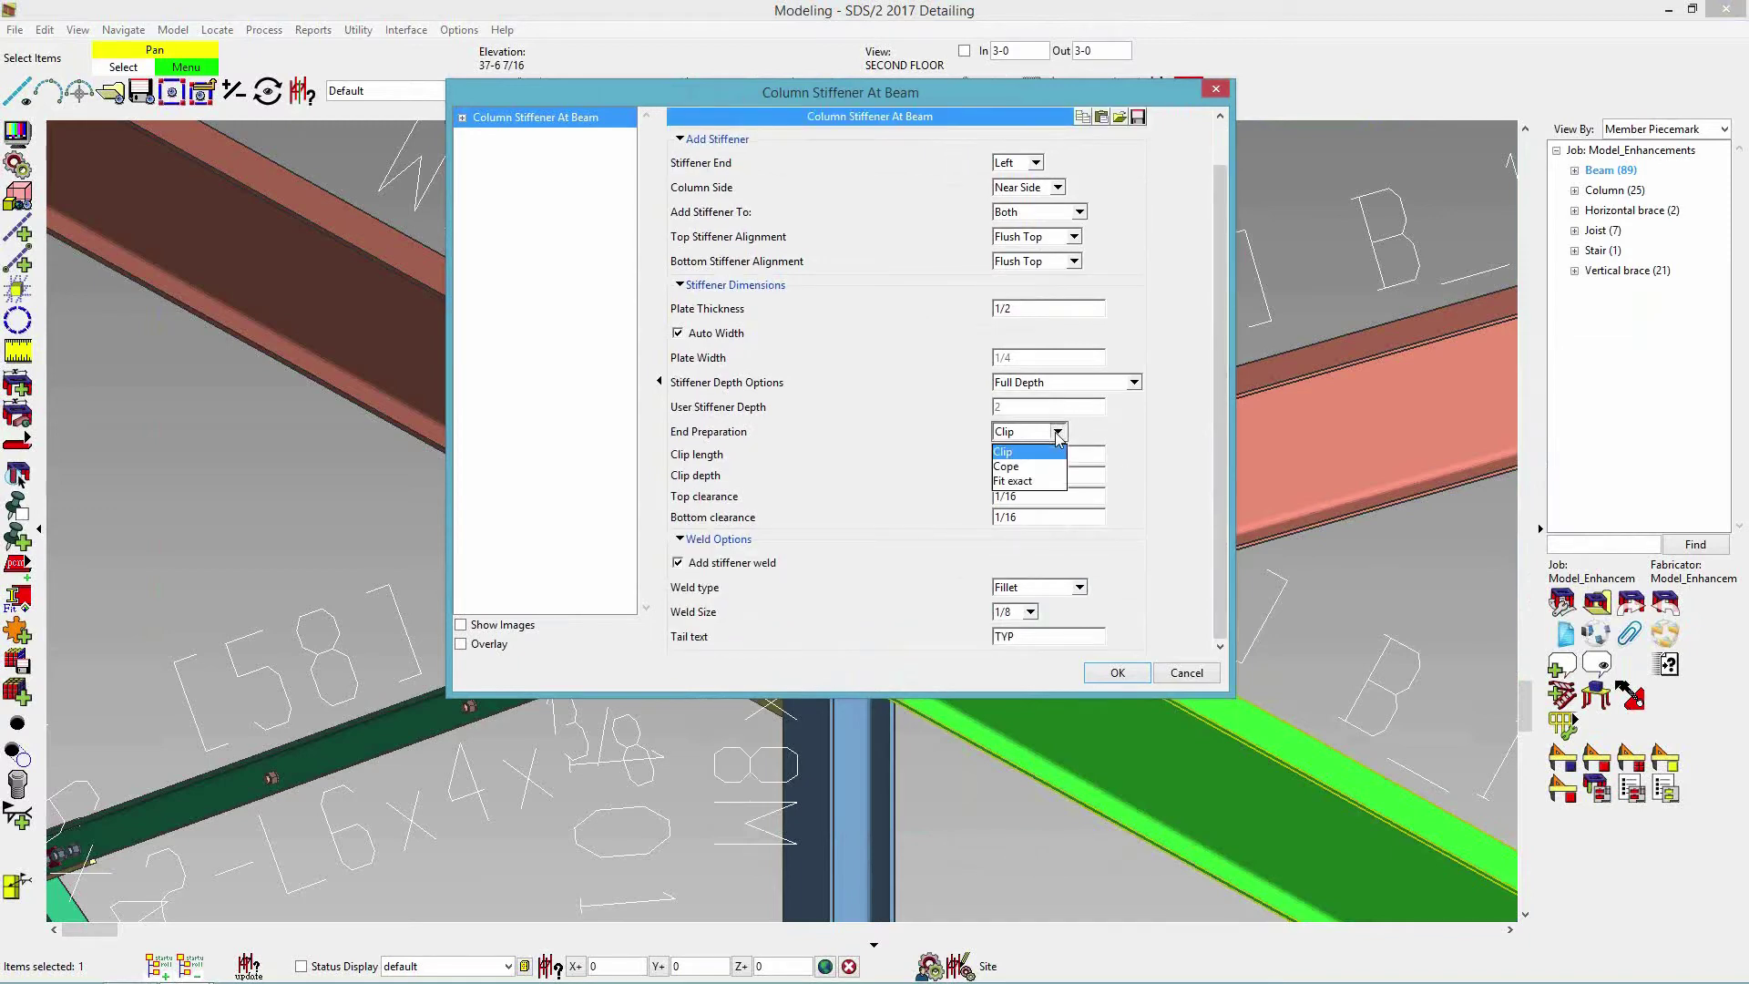
left_click(1059, 434)
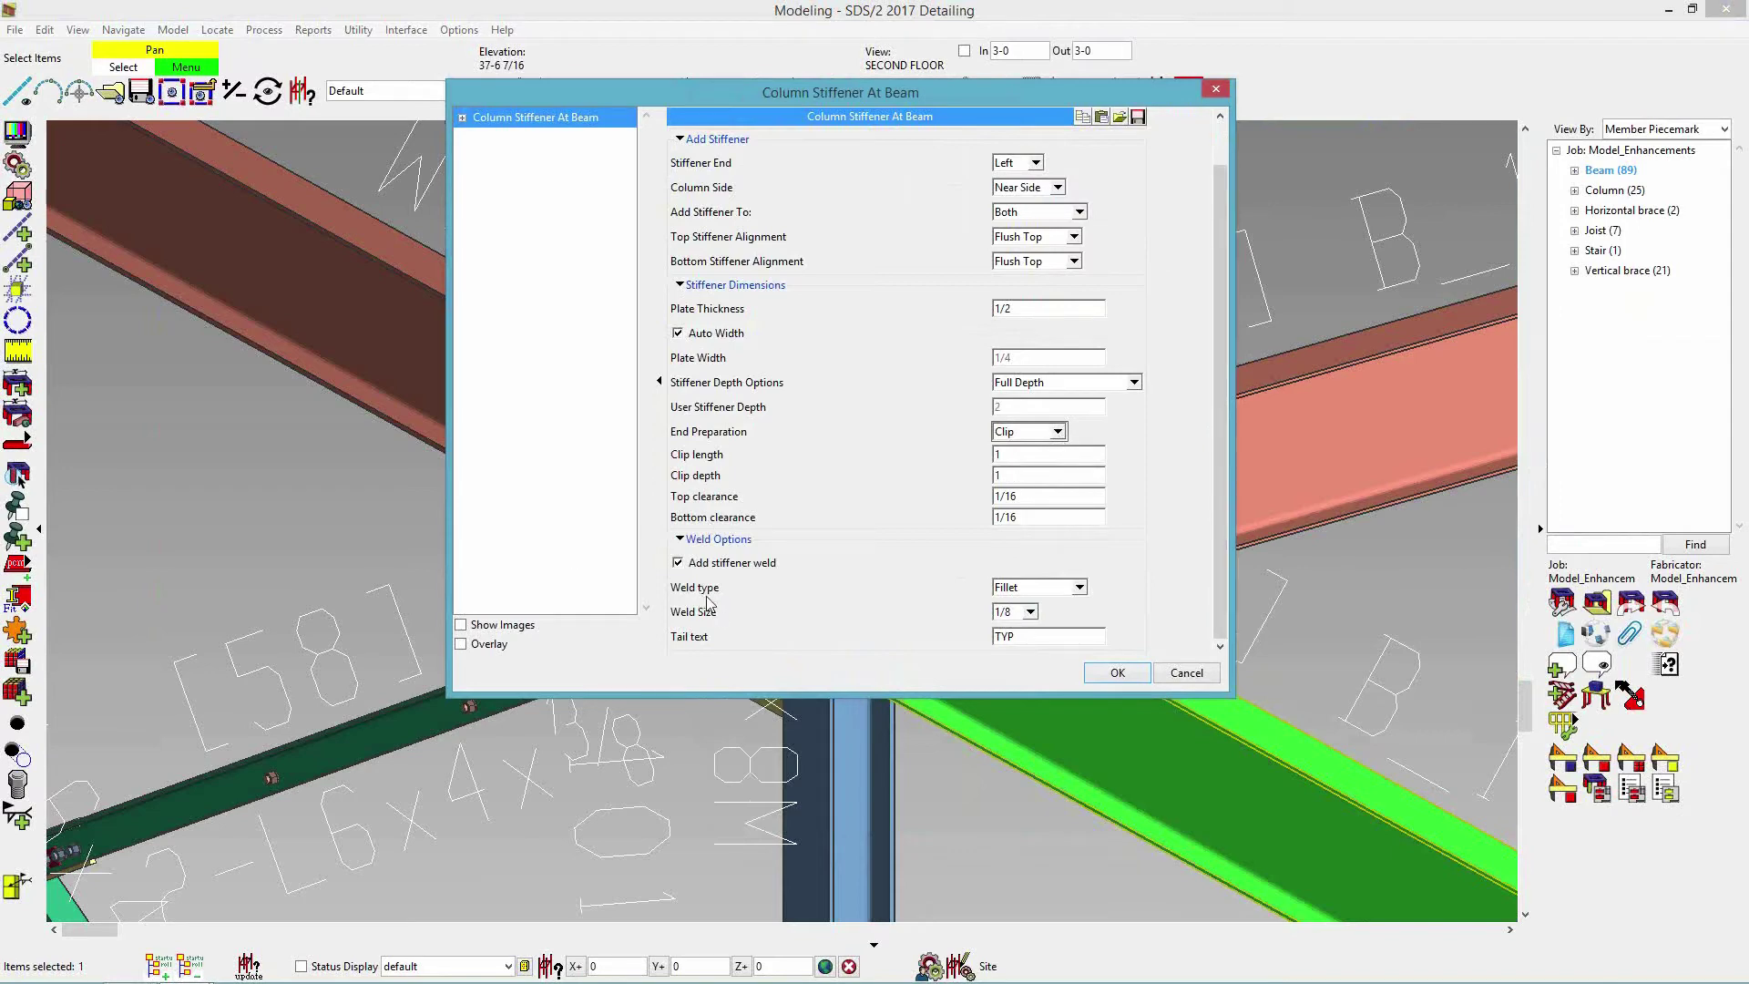
left_click(1119, 673)
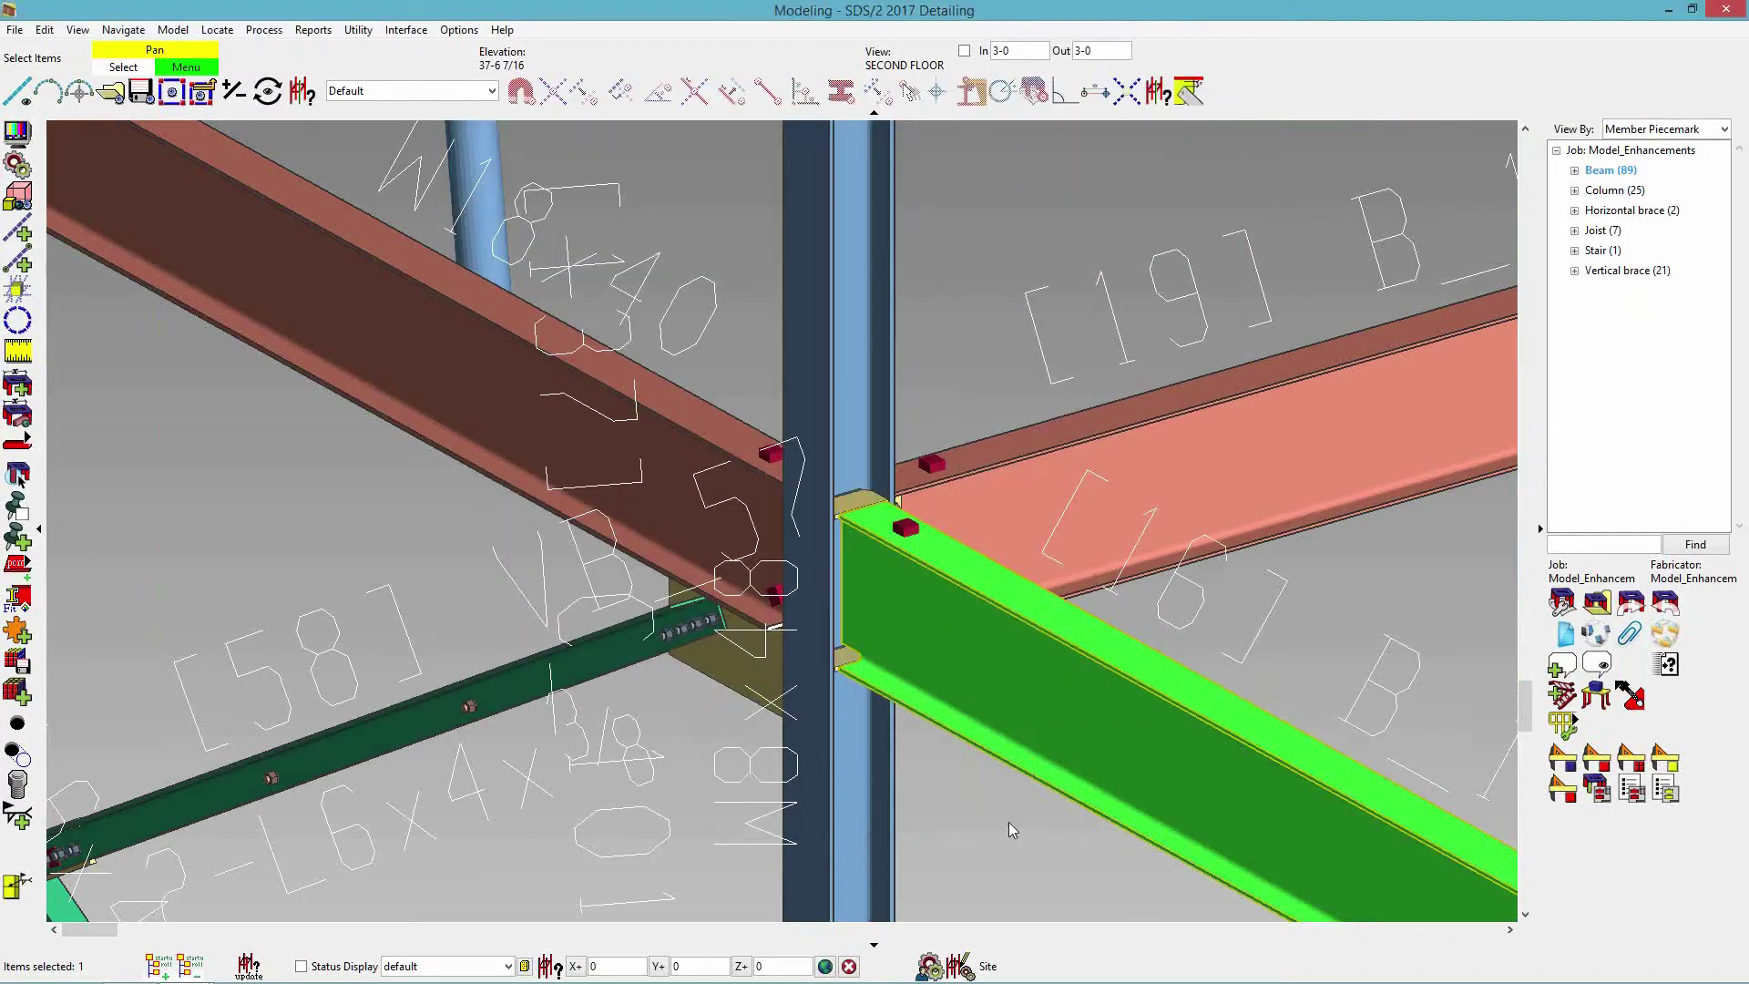
left_click(1000, 817)
scroll(874, 574, "up", 5)
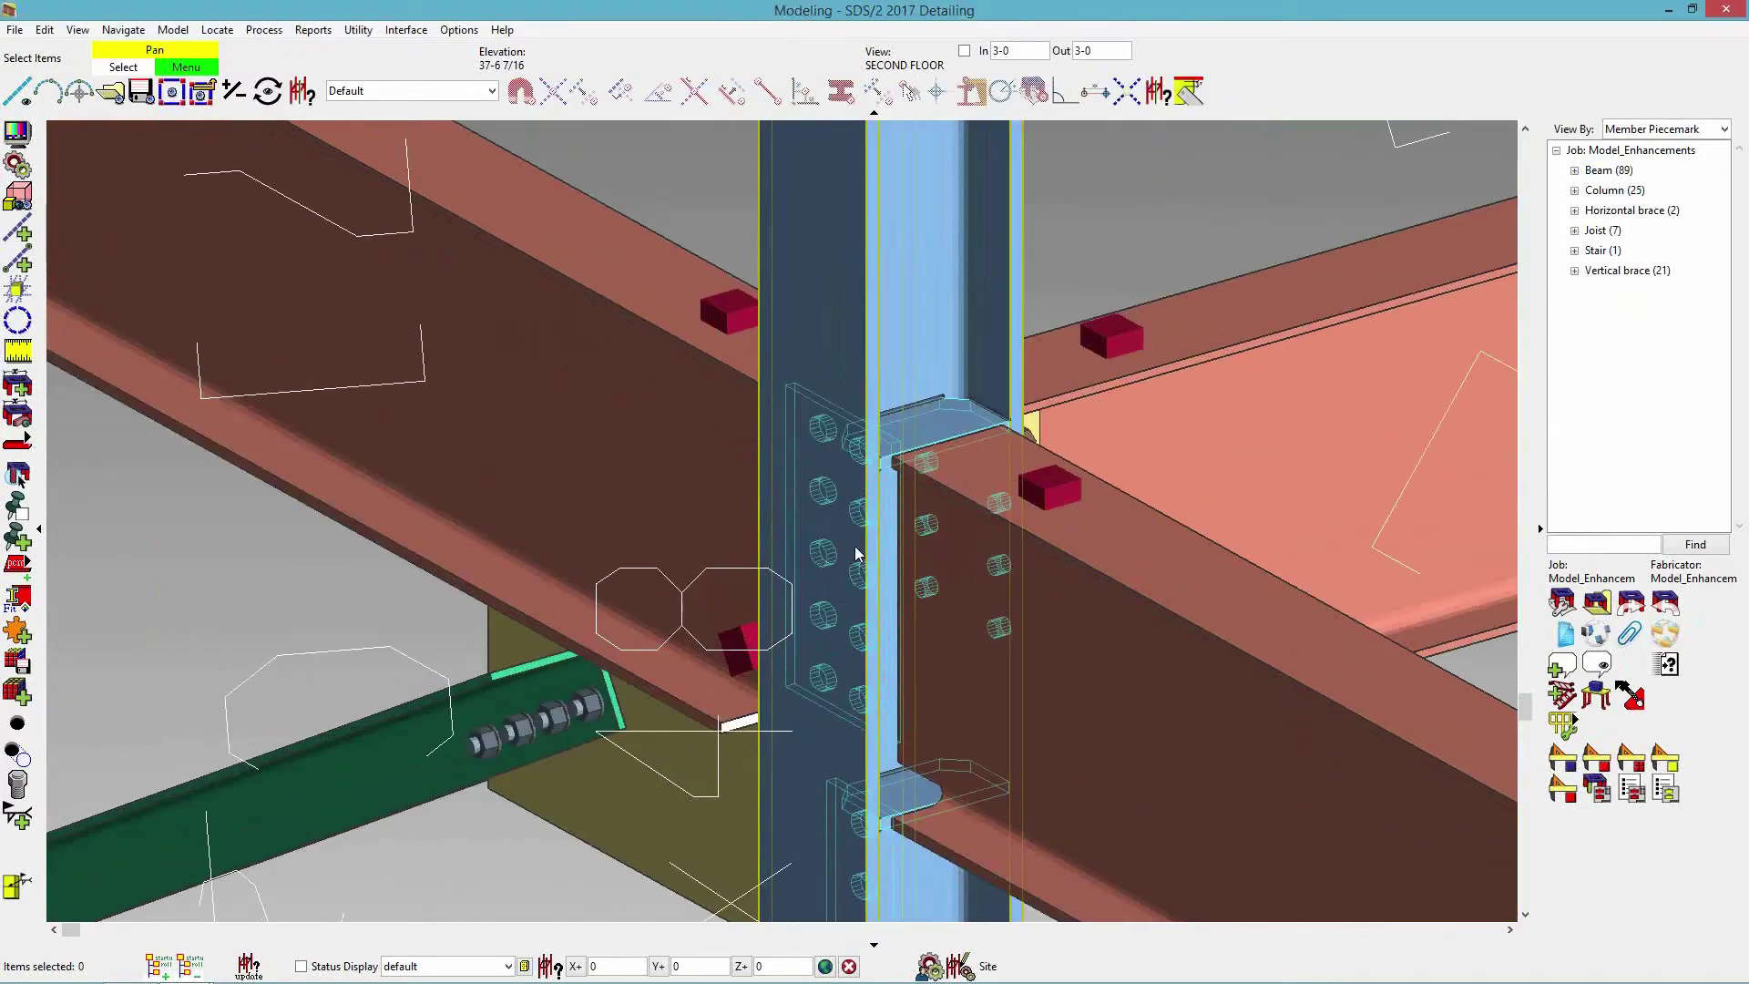
middle_click_drag(915, 518, 949, 500)
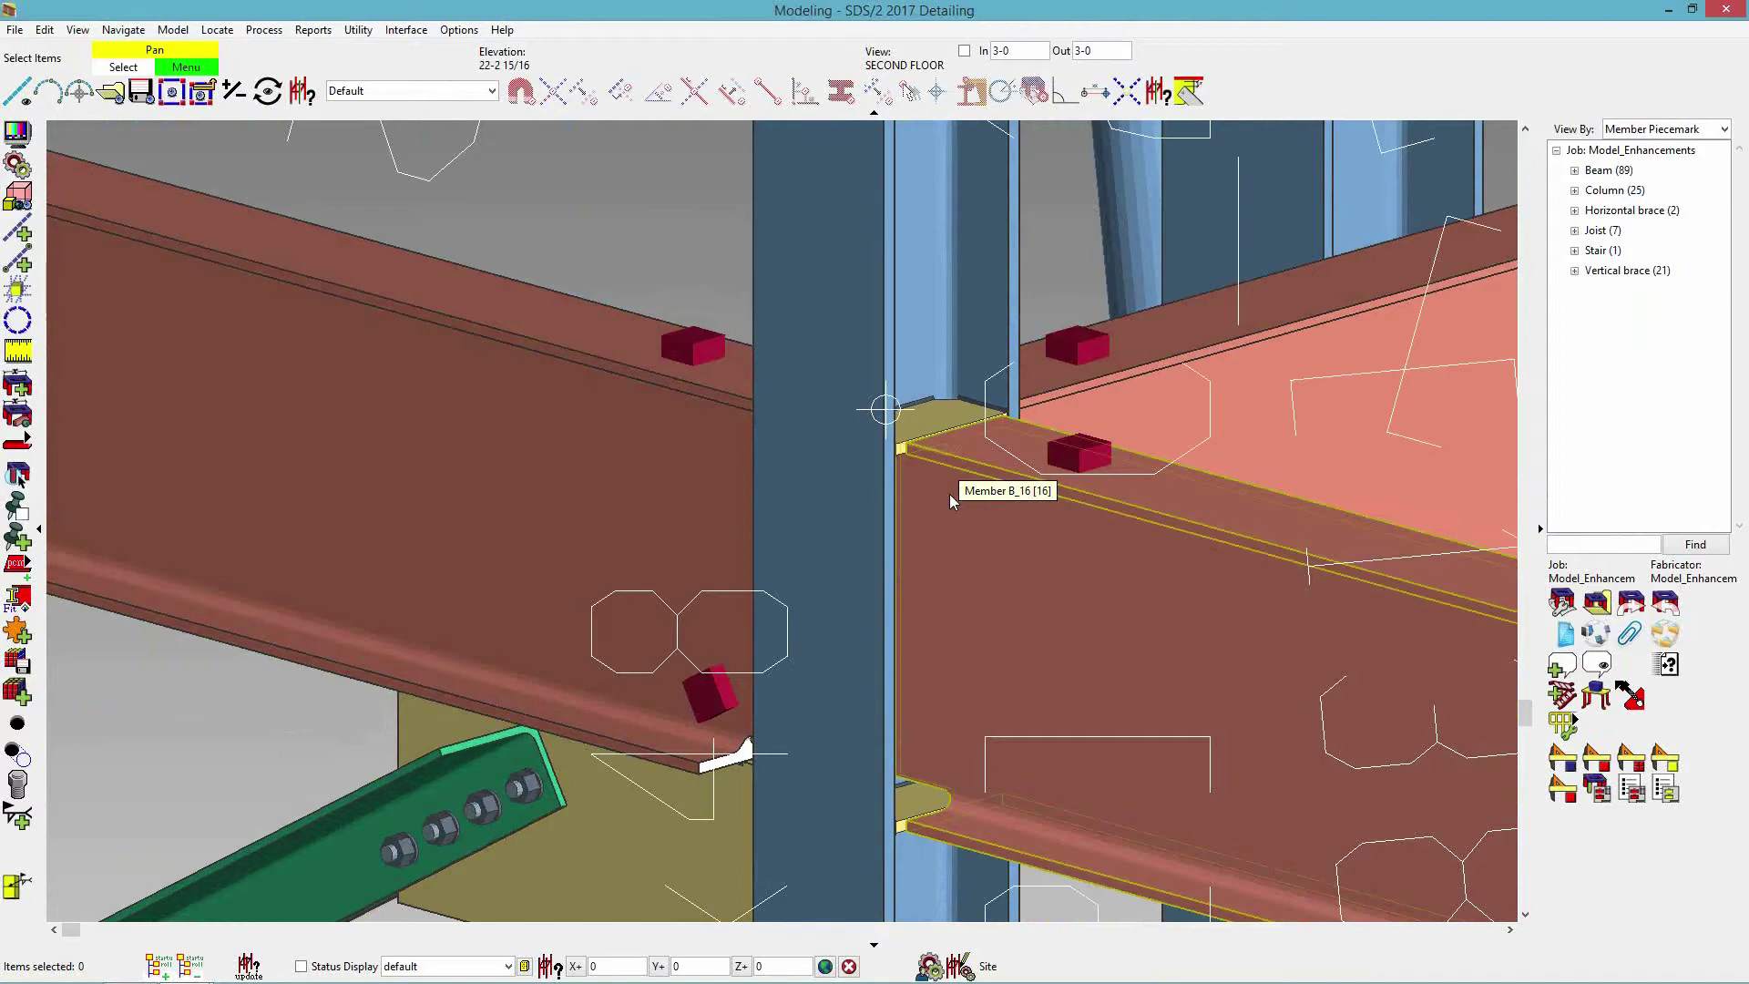
Open the elevation view that shows beam B_27.
scroll(993, 482, "down", 8)
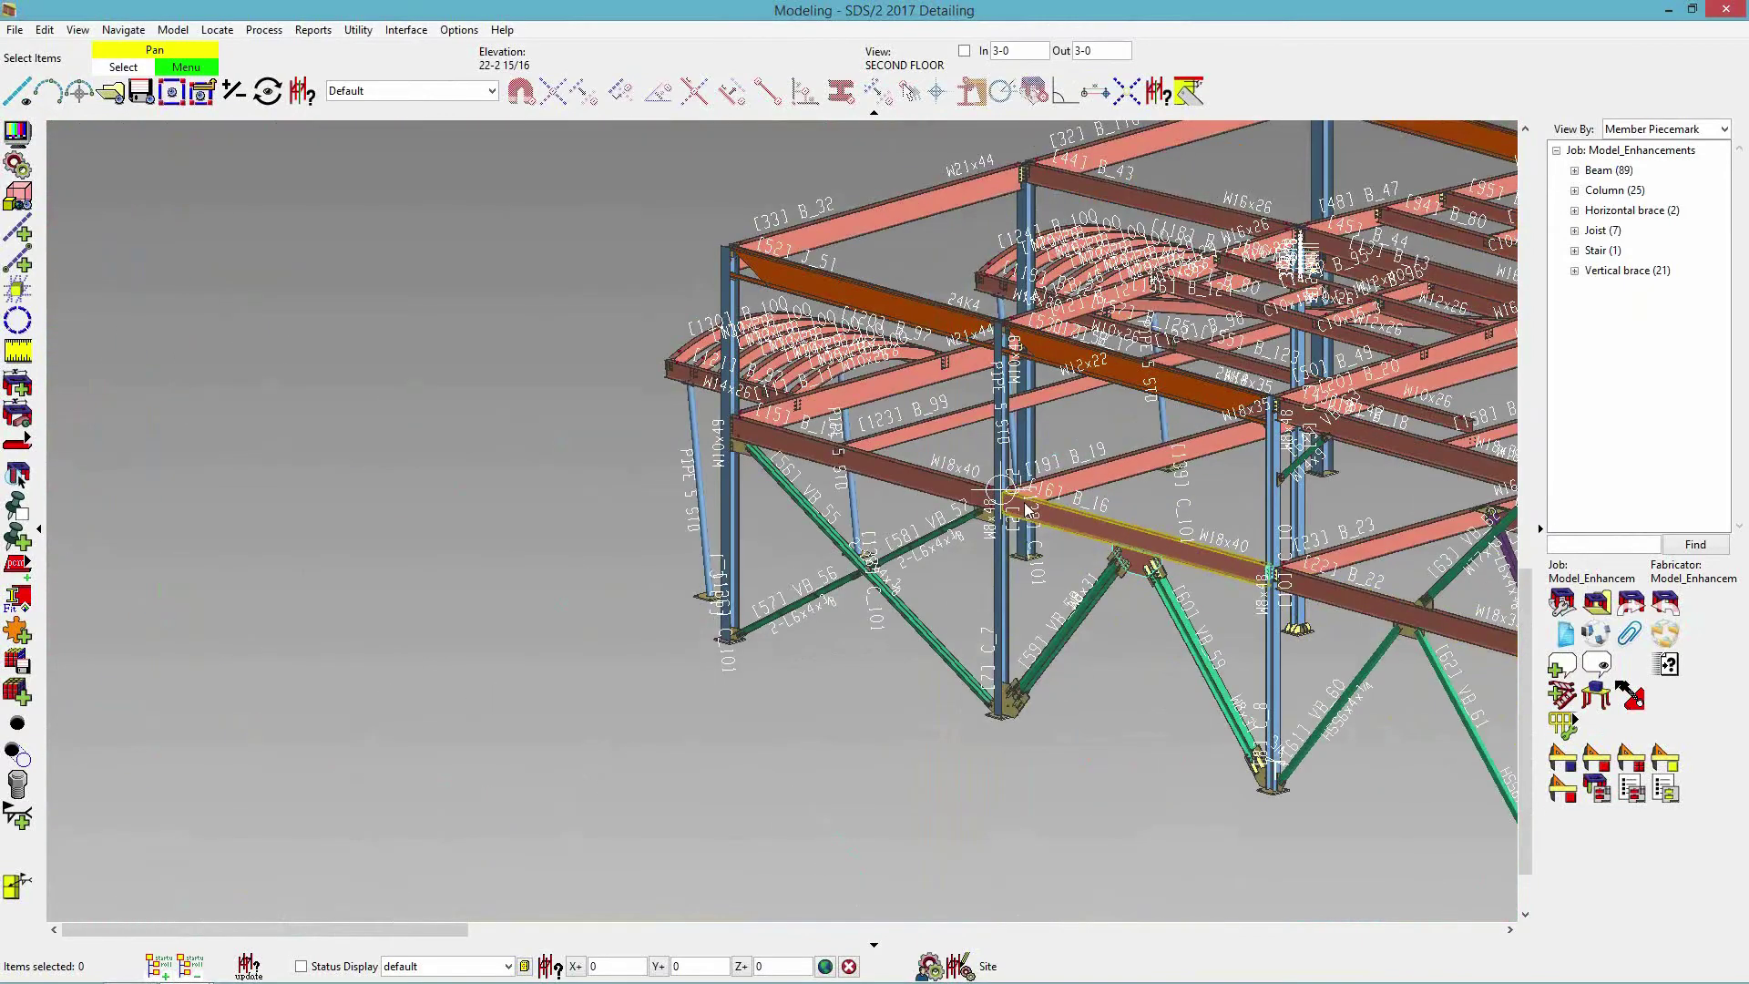
middle_click_drag(1514, 638, 802, 565)
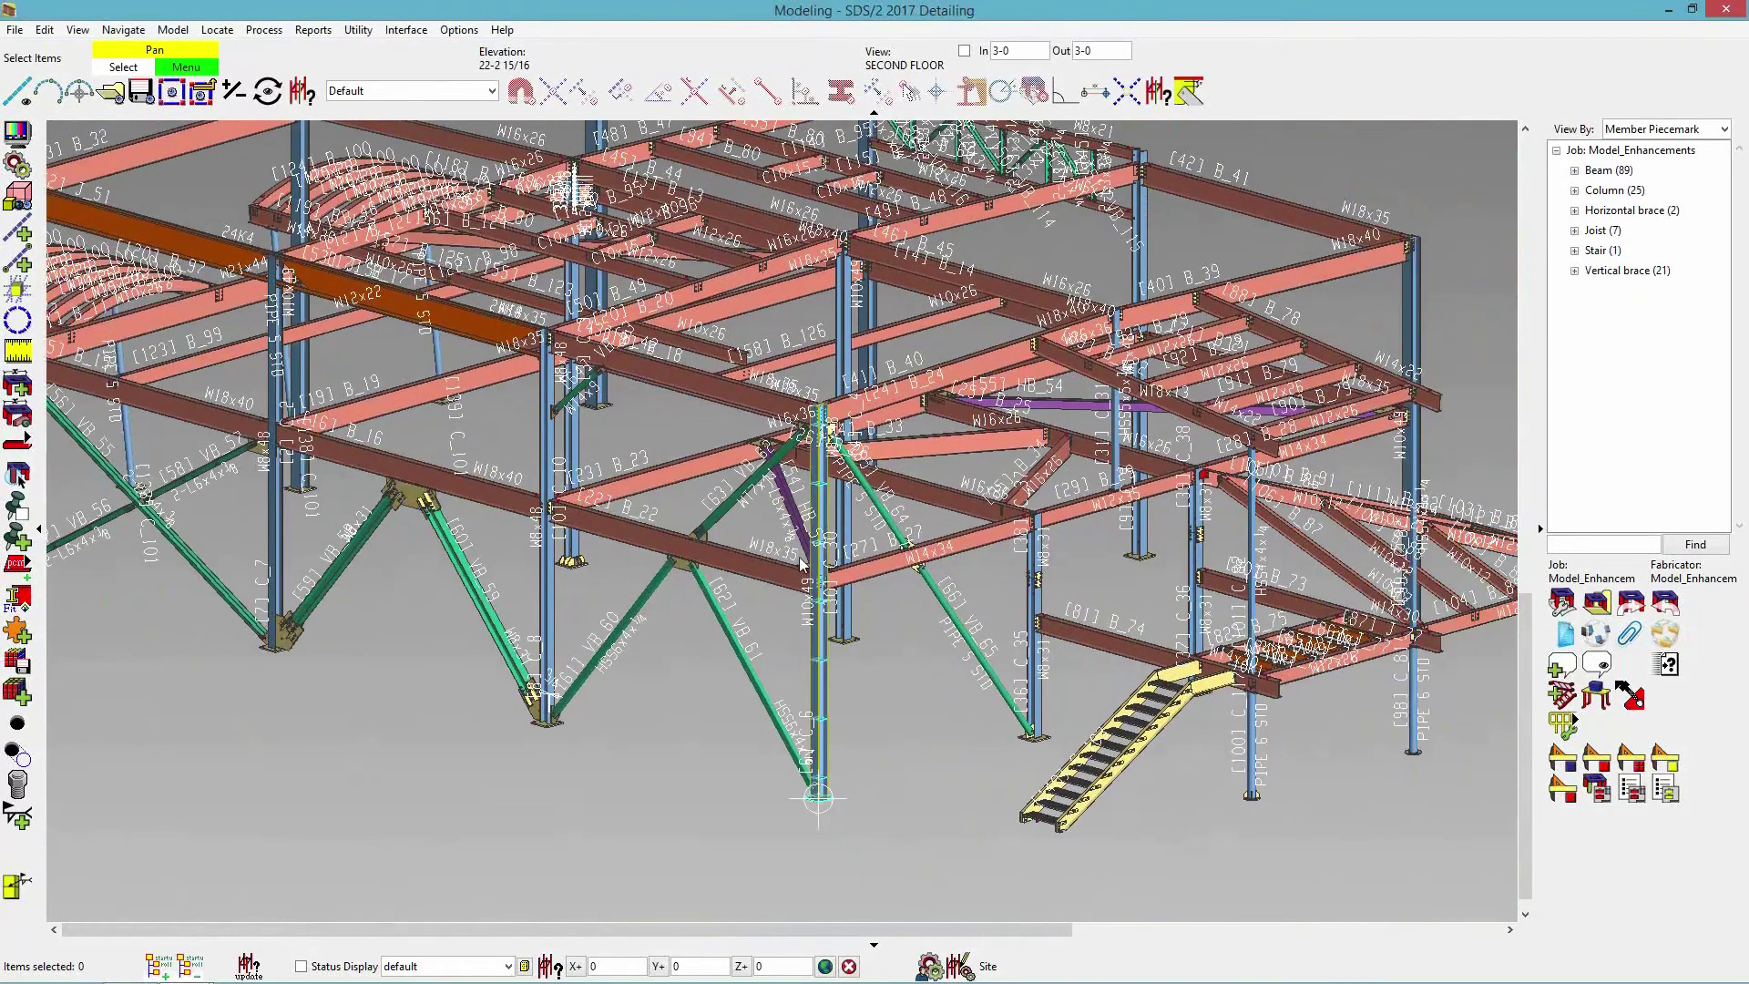
scroll(801, 565, "up", 5)
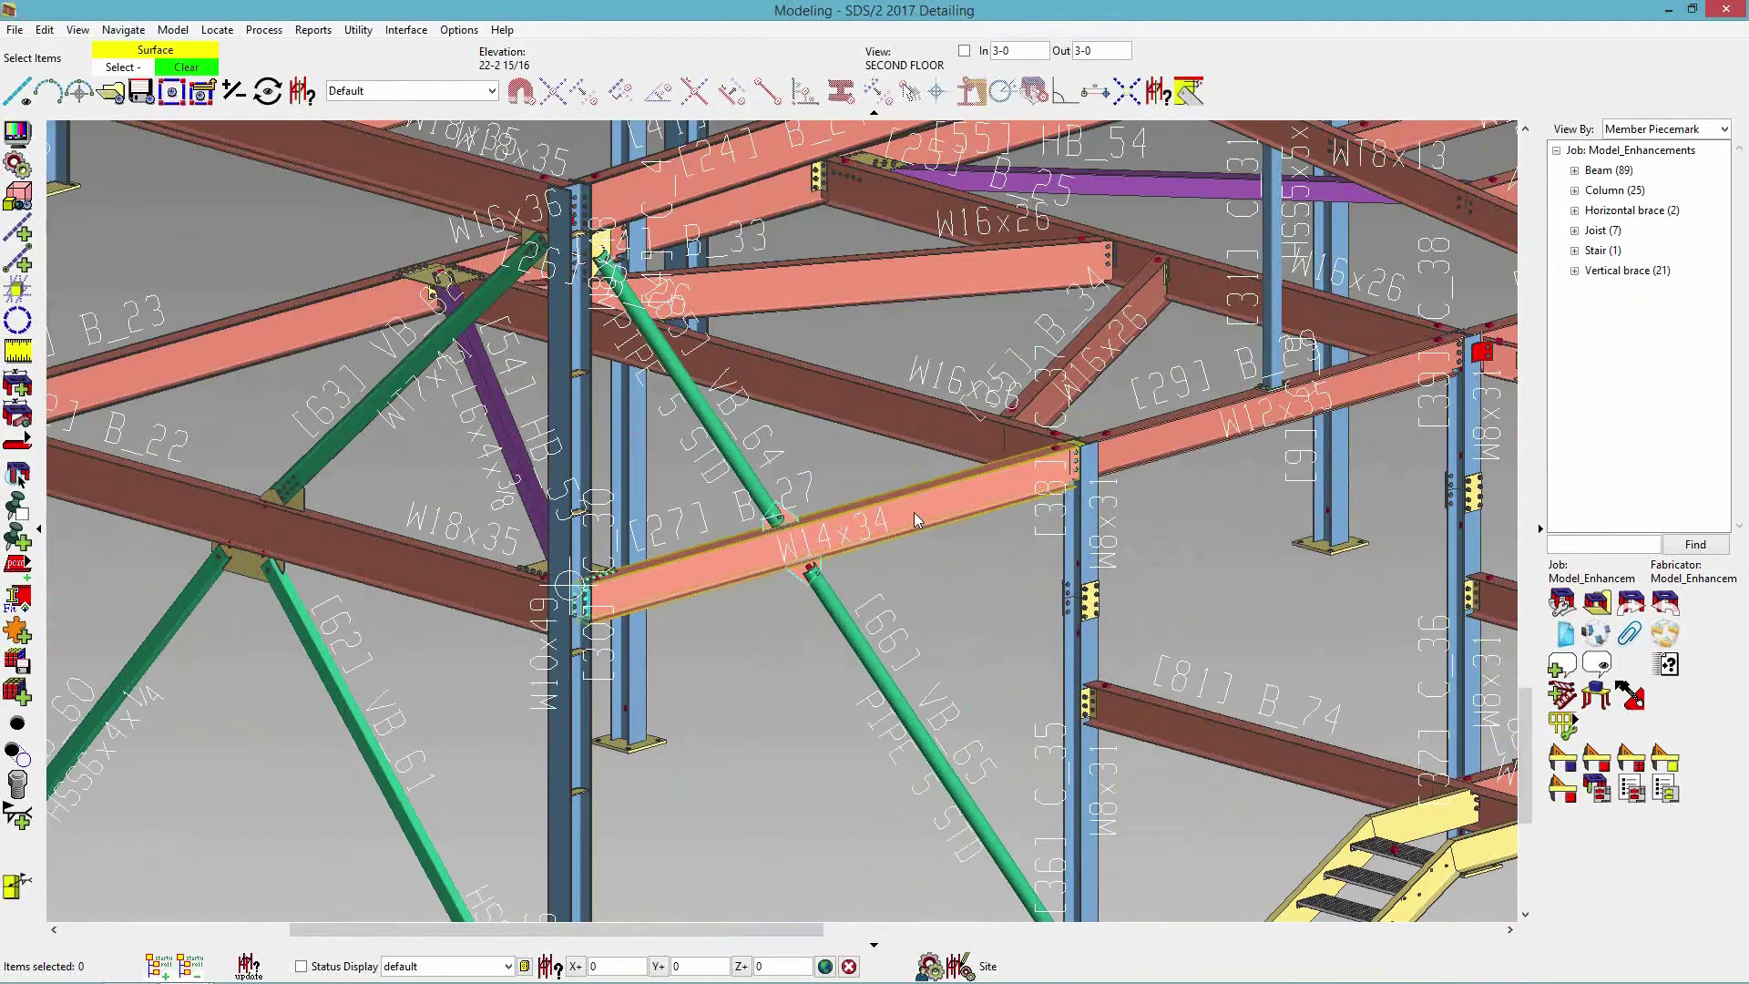
double_click(915, 512)
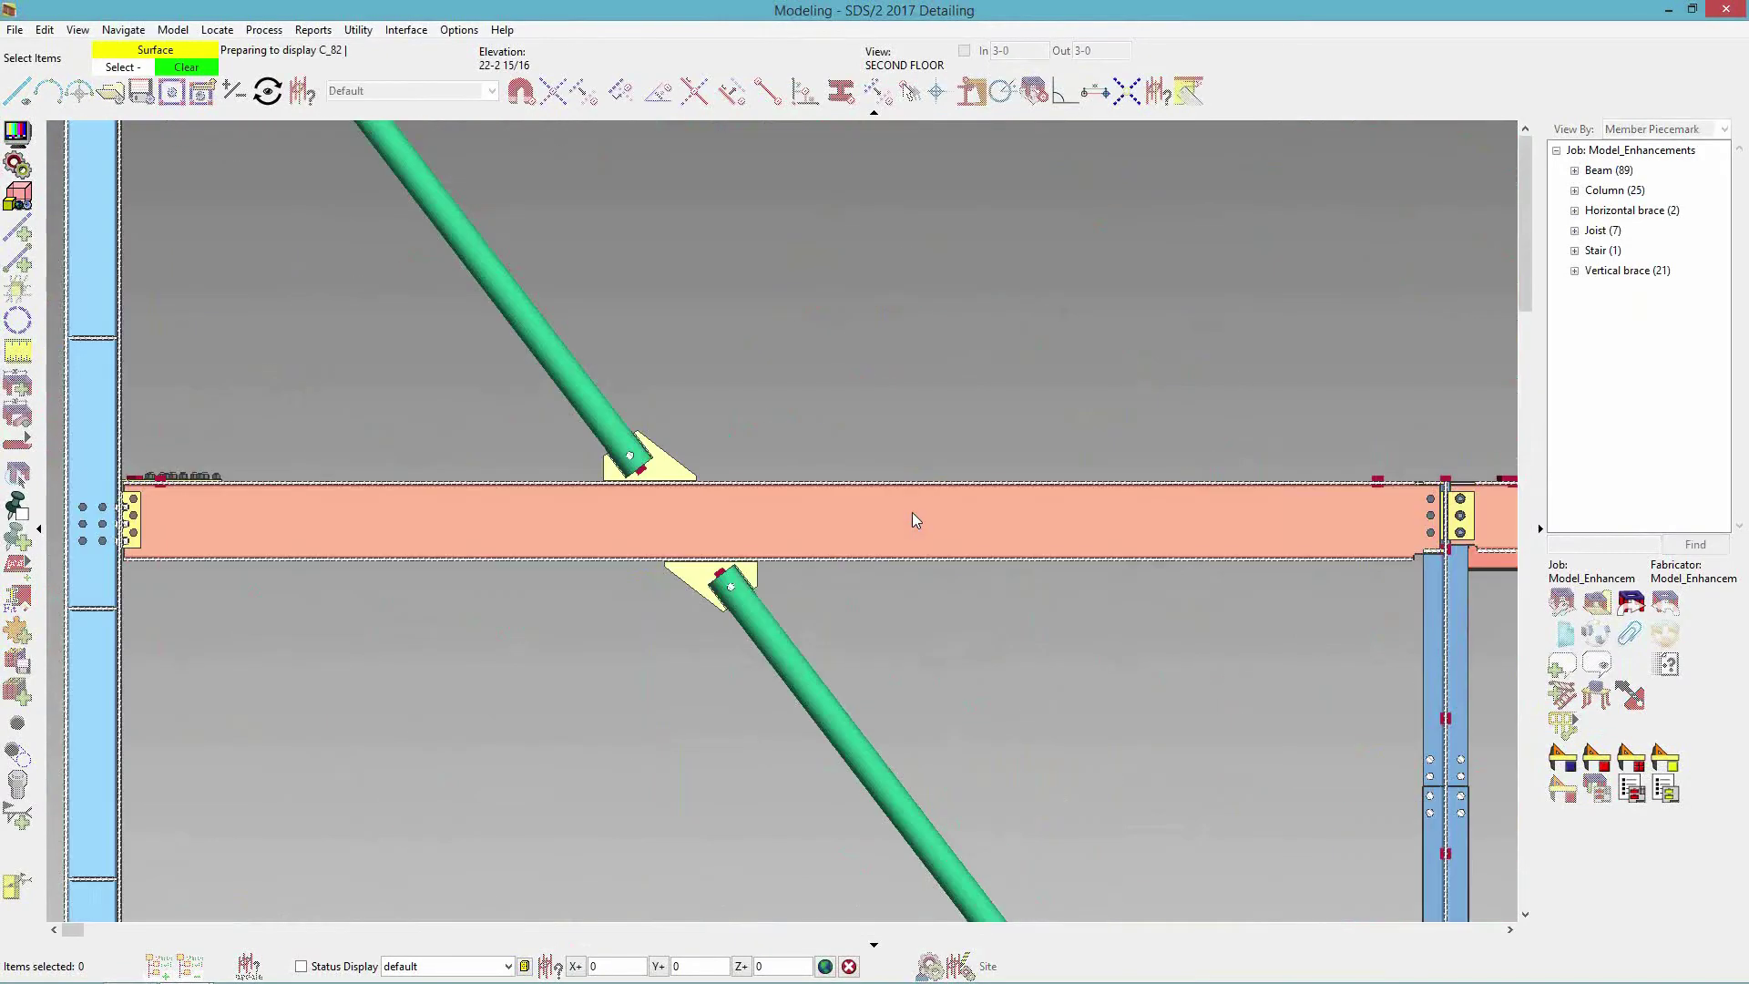
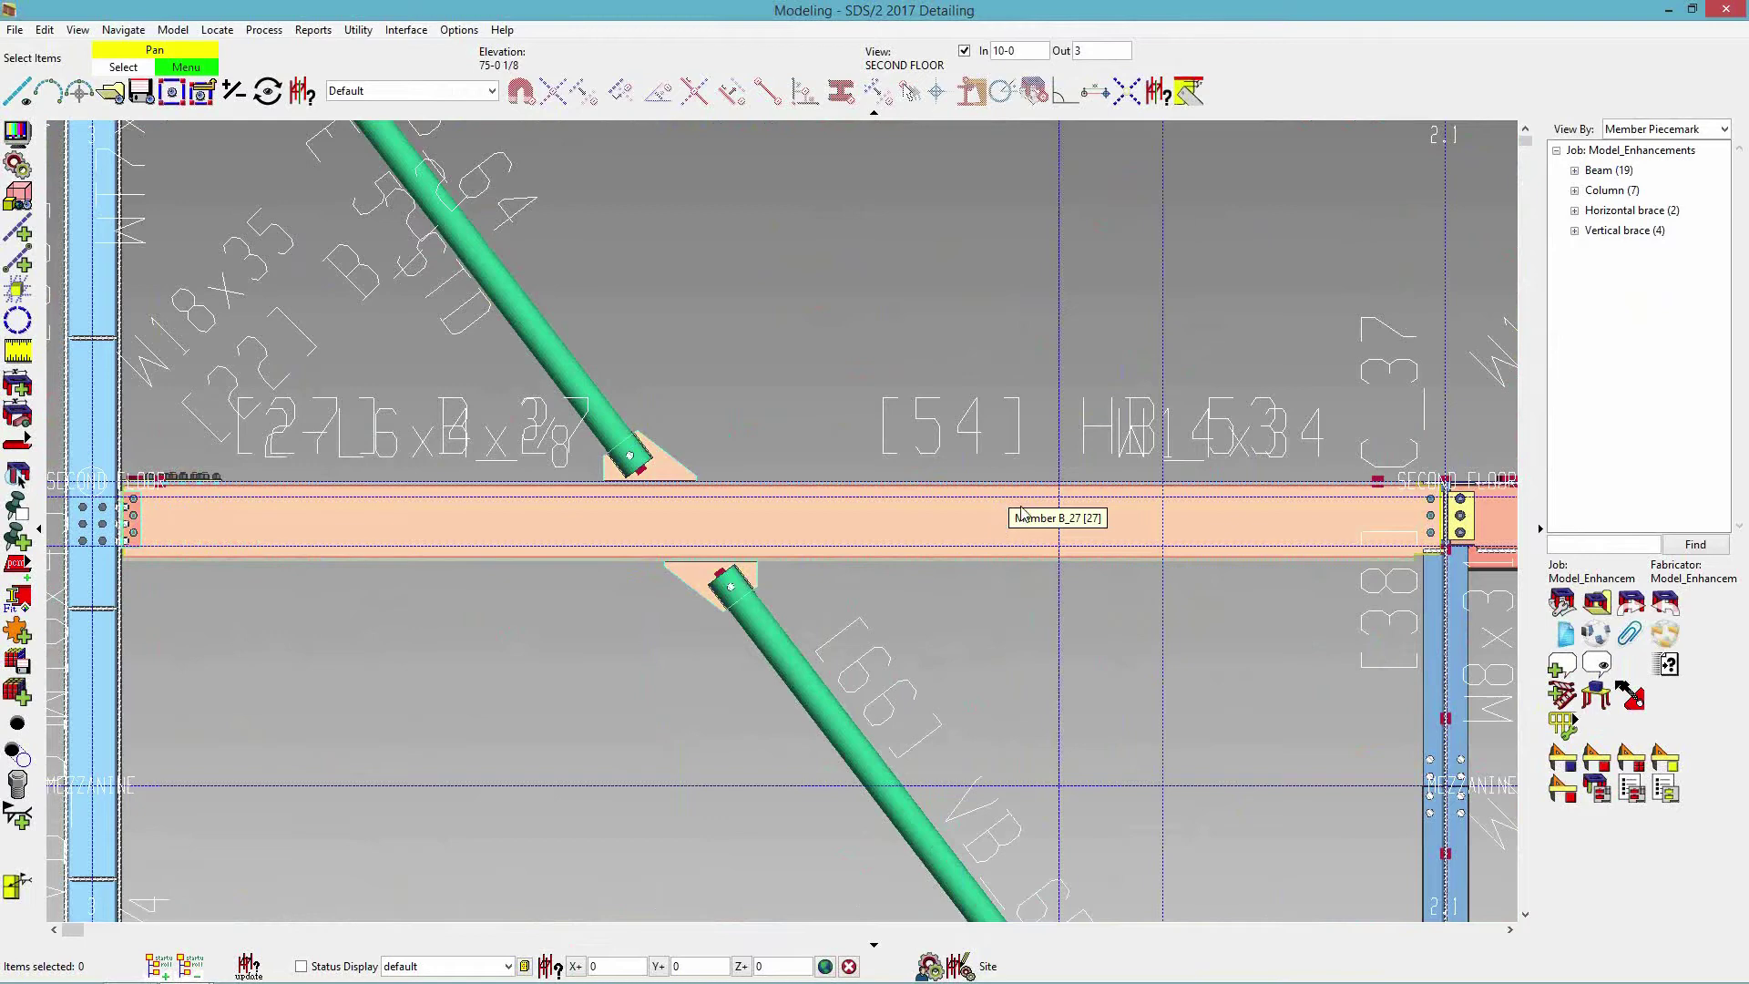
Start a Void space layout component on beam B_27.
scroll(999, 521, "up", 5)
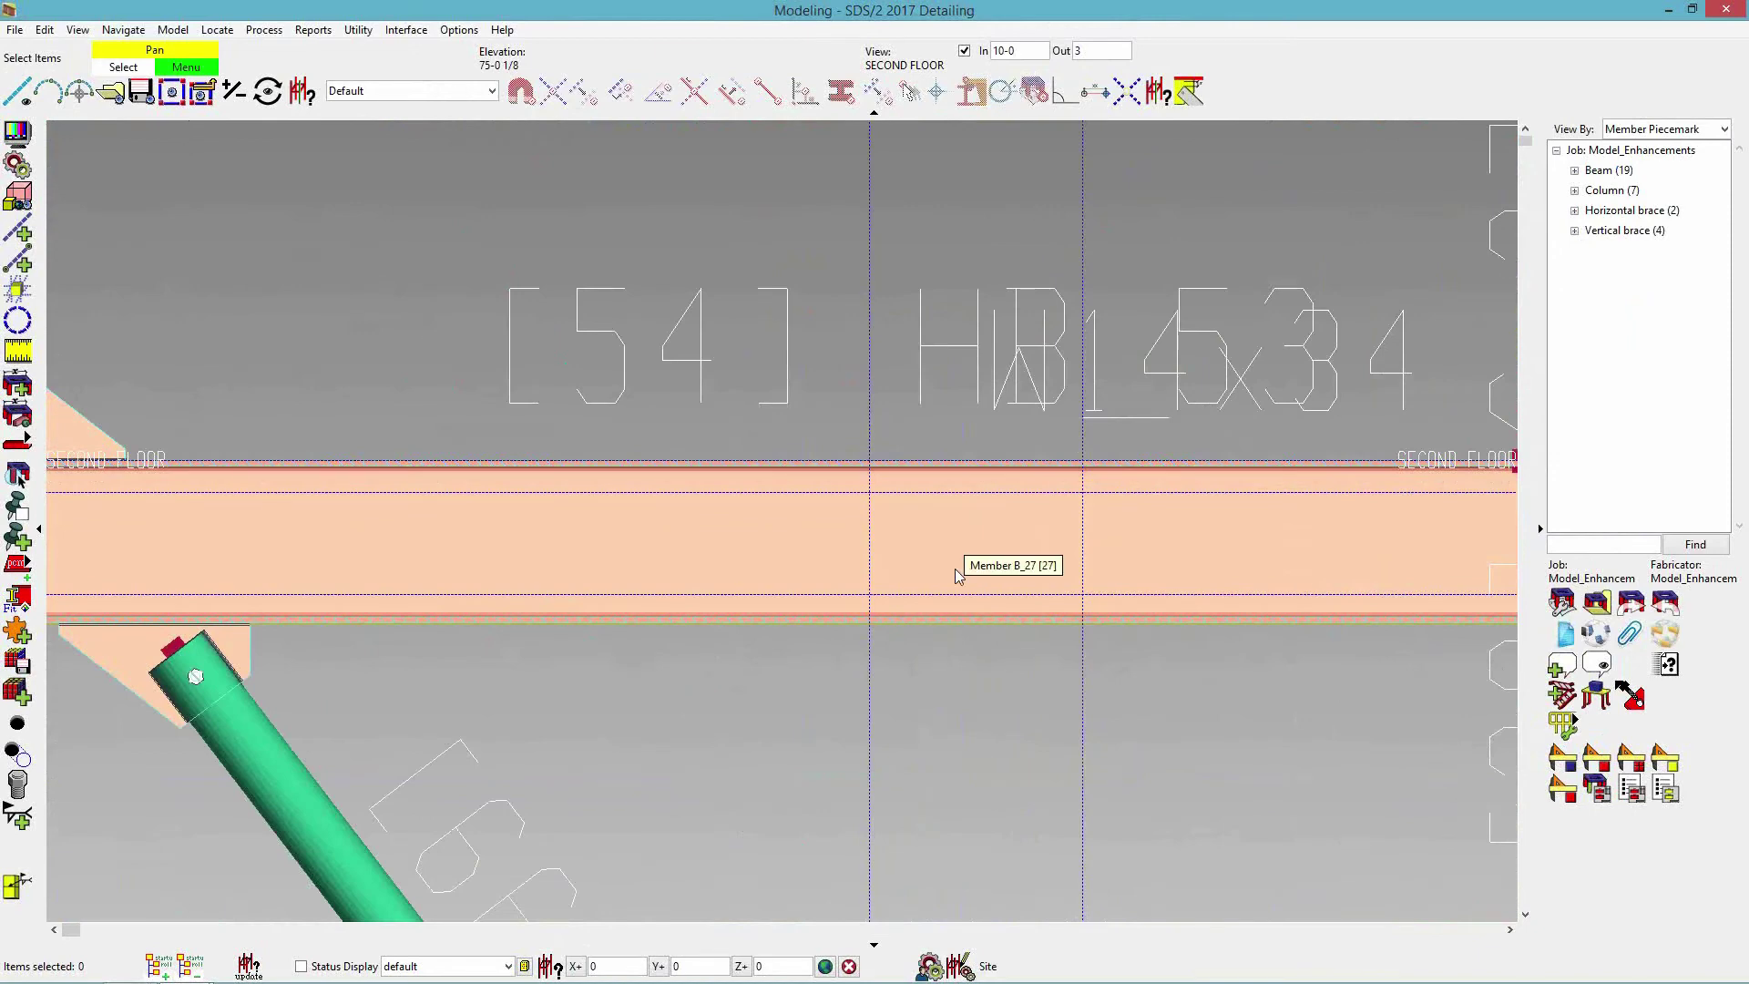
left_click(792, 553)
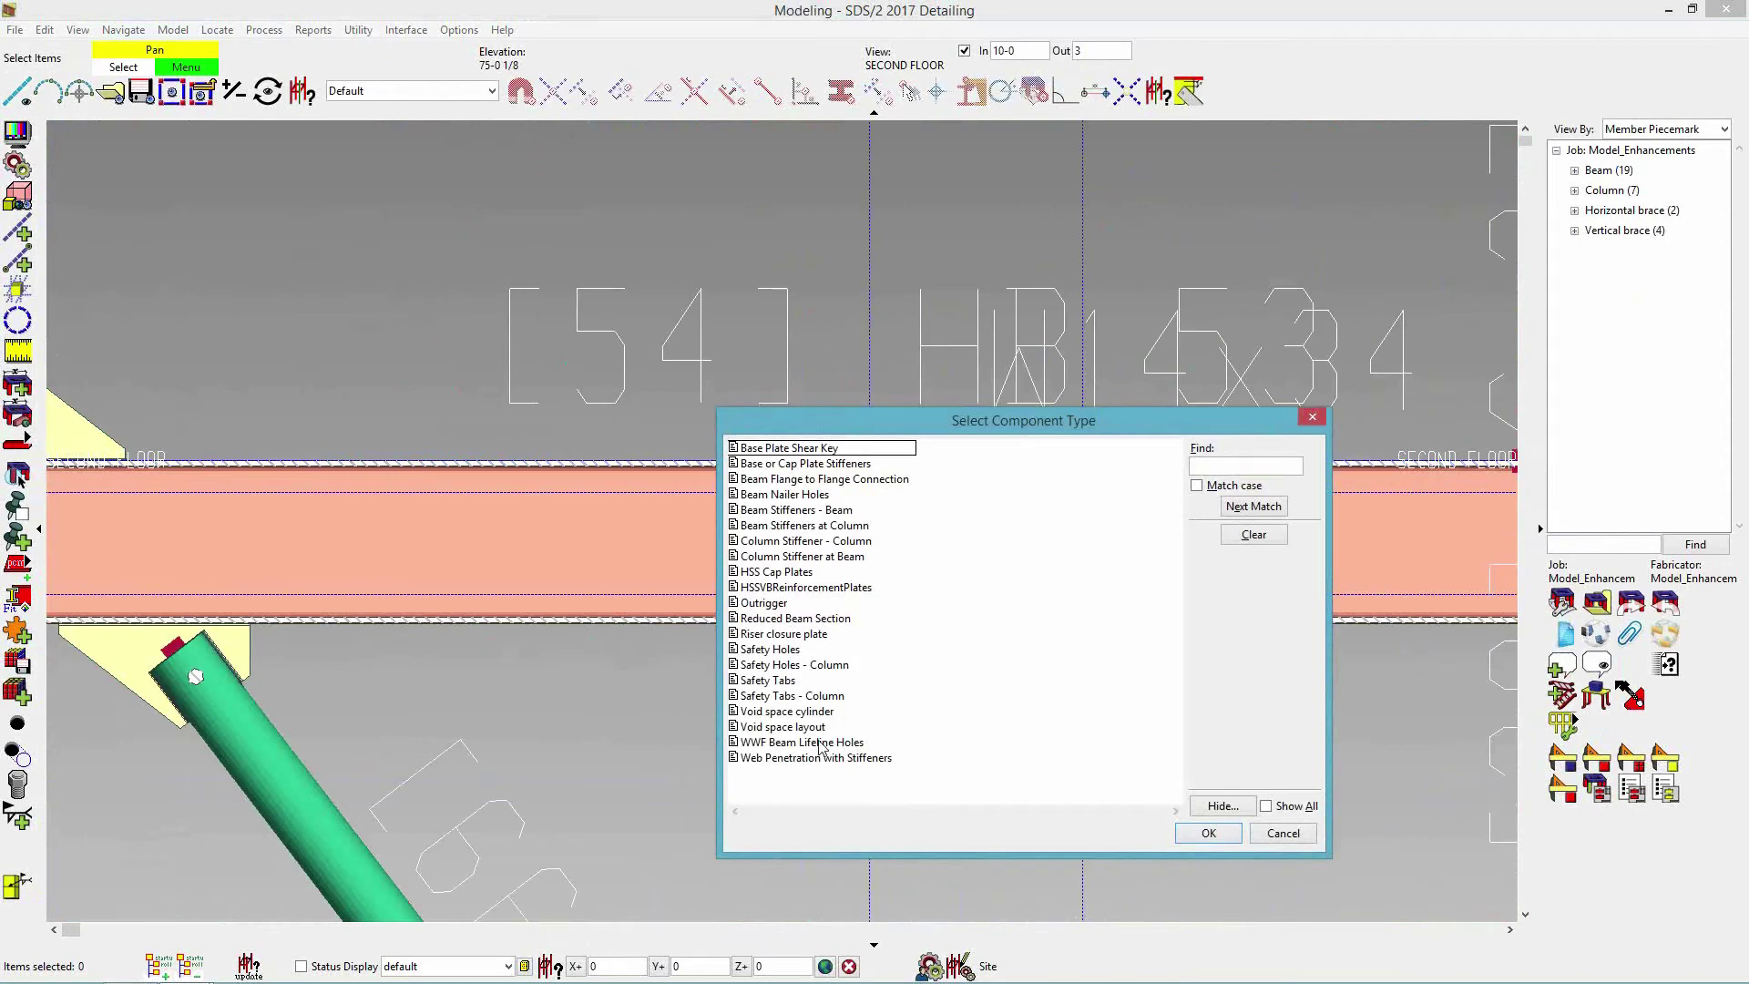
left_click(807, 727)
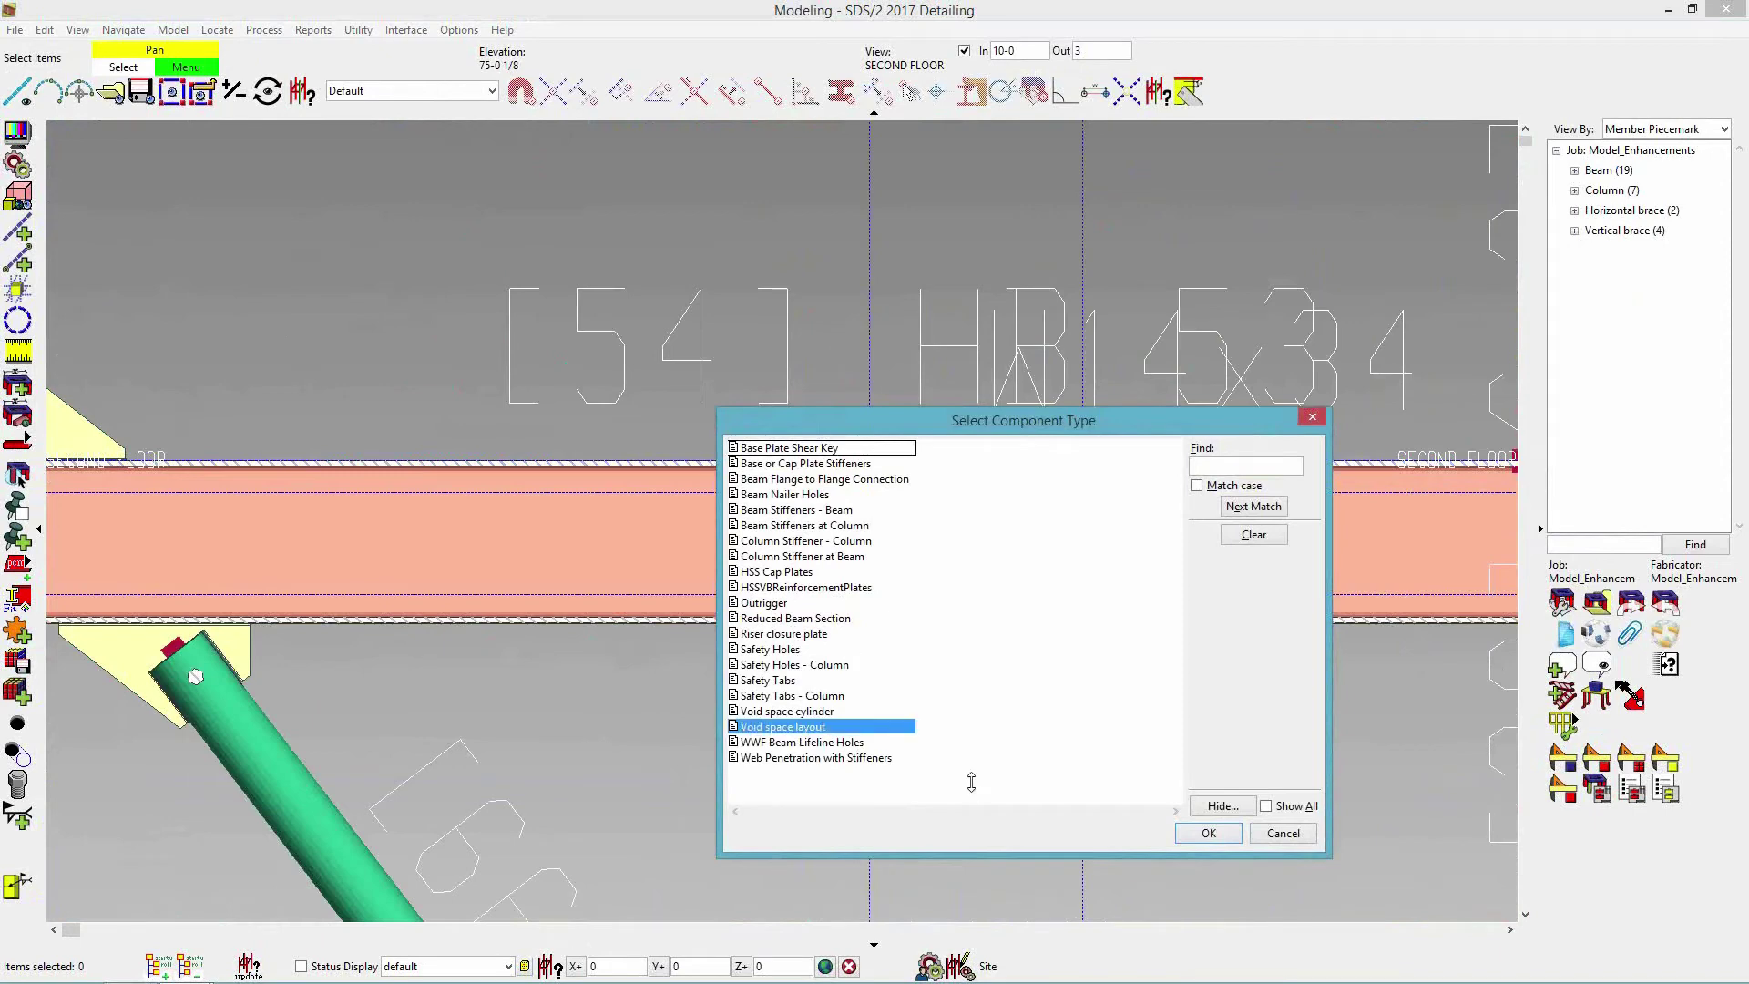
left_click(1210, 832)
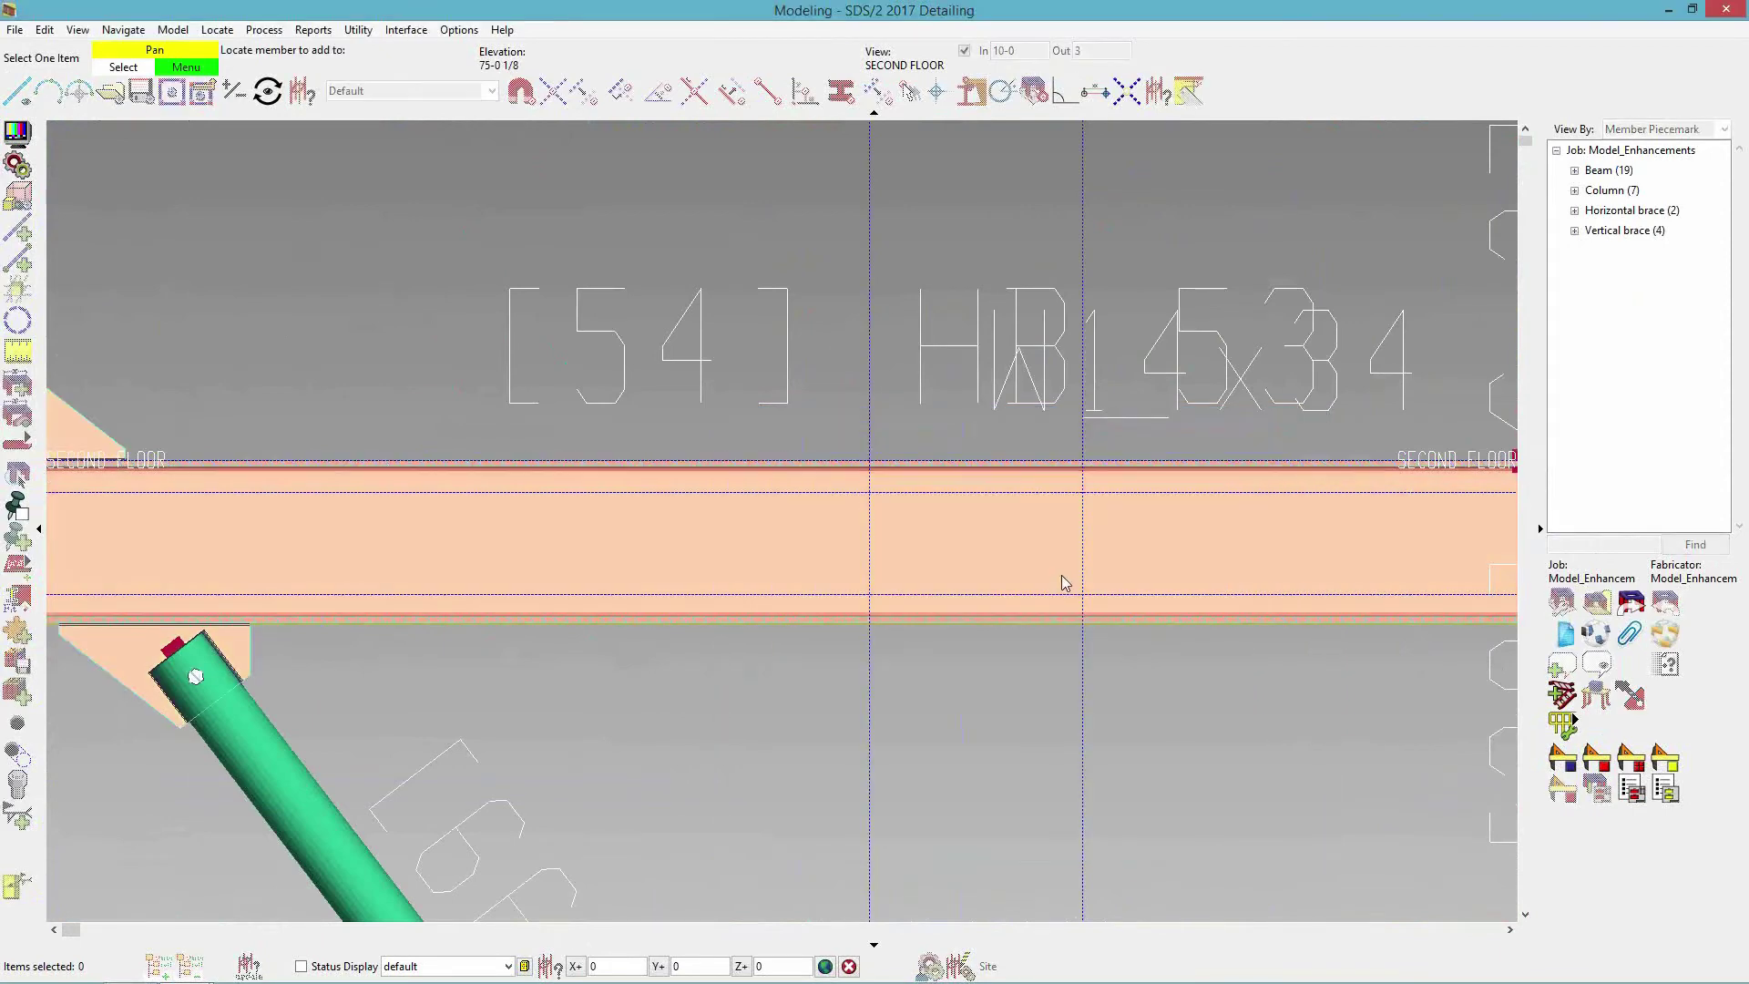
left_click(1064, 584)
Outline a rectangular void in the web of B_27 through the four construction line intersections, without rounded corners.
left_click_drag(1217, 142, 1058, 210)
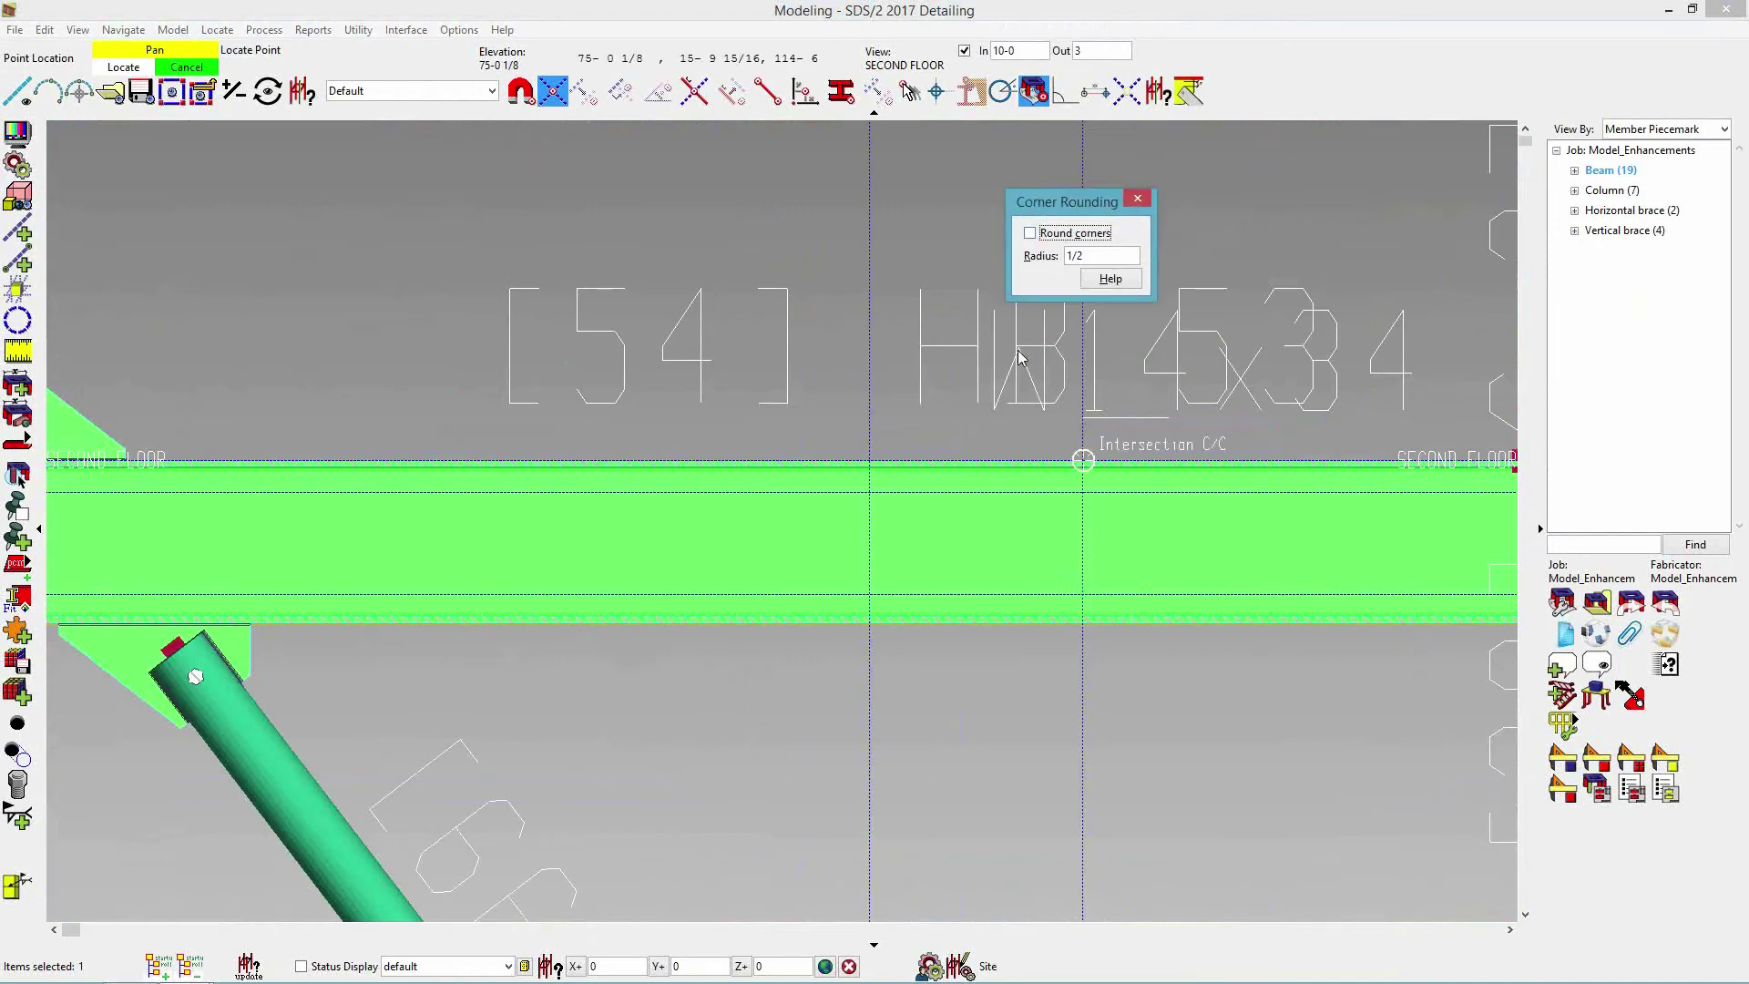
left_click(870, 599)
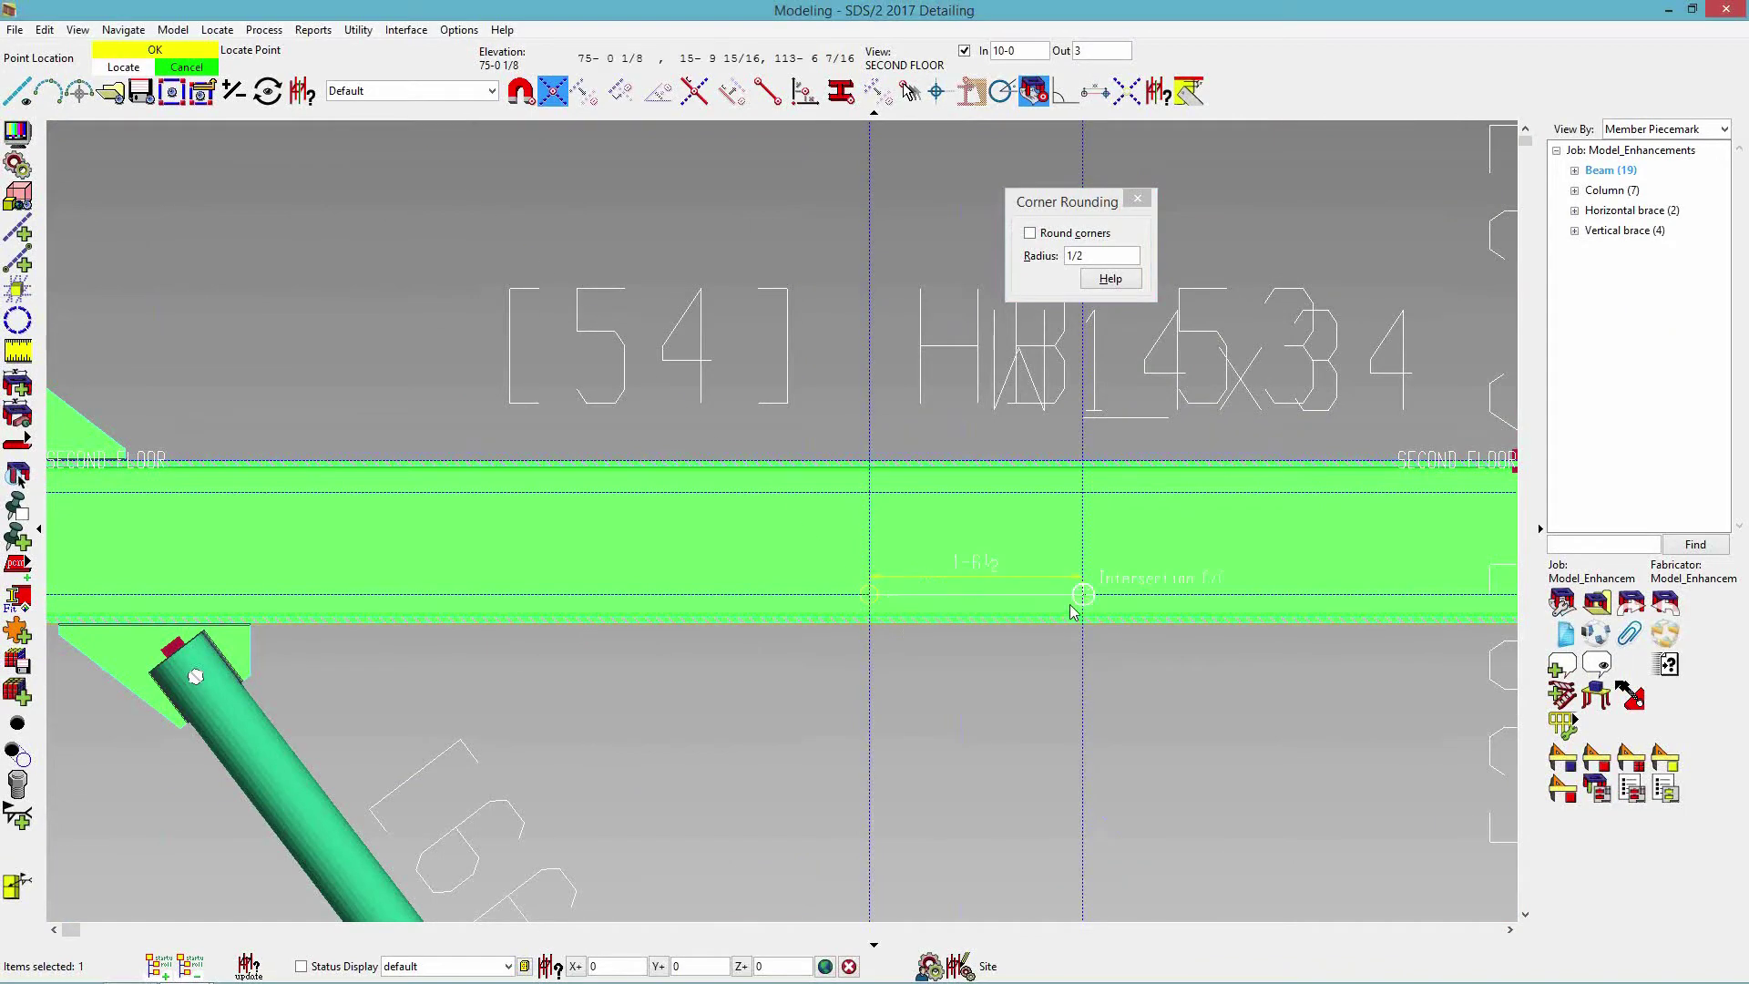
left_click(865, 596)
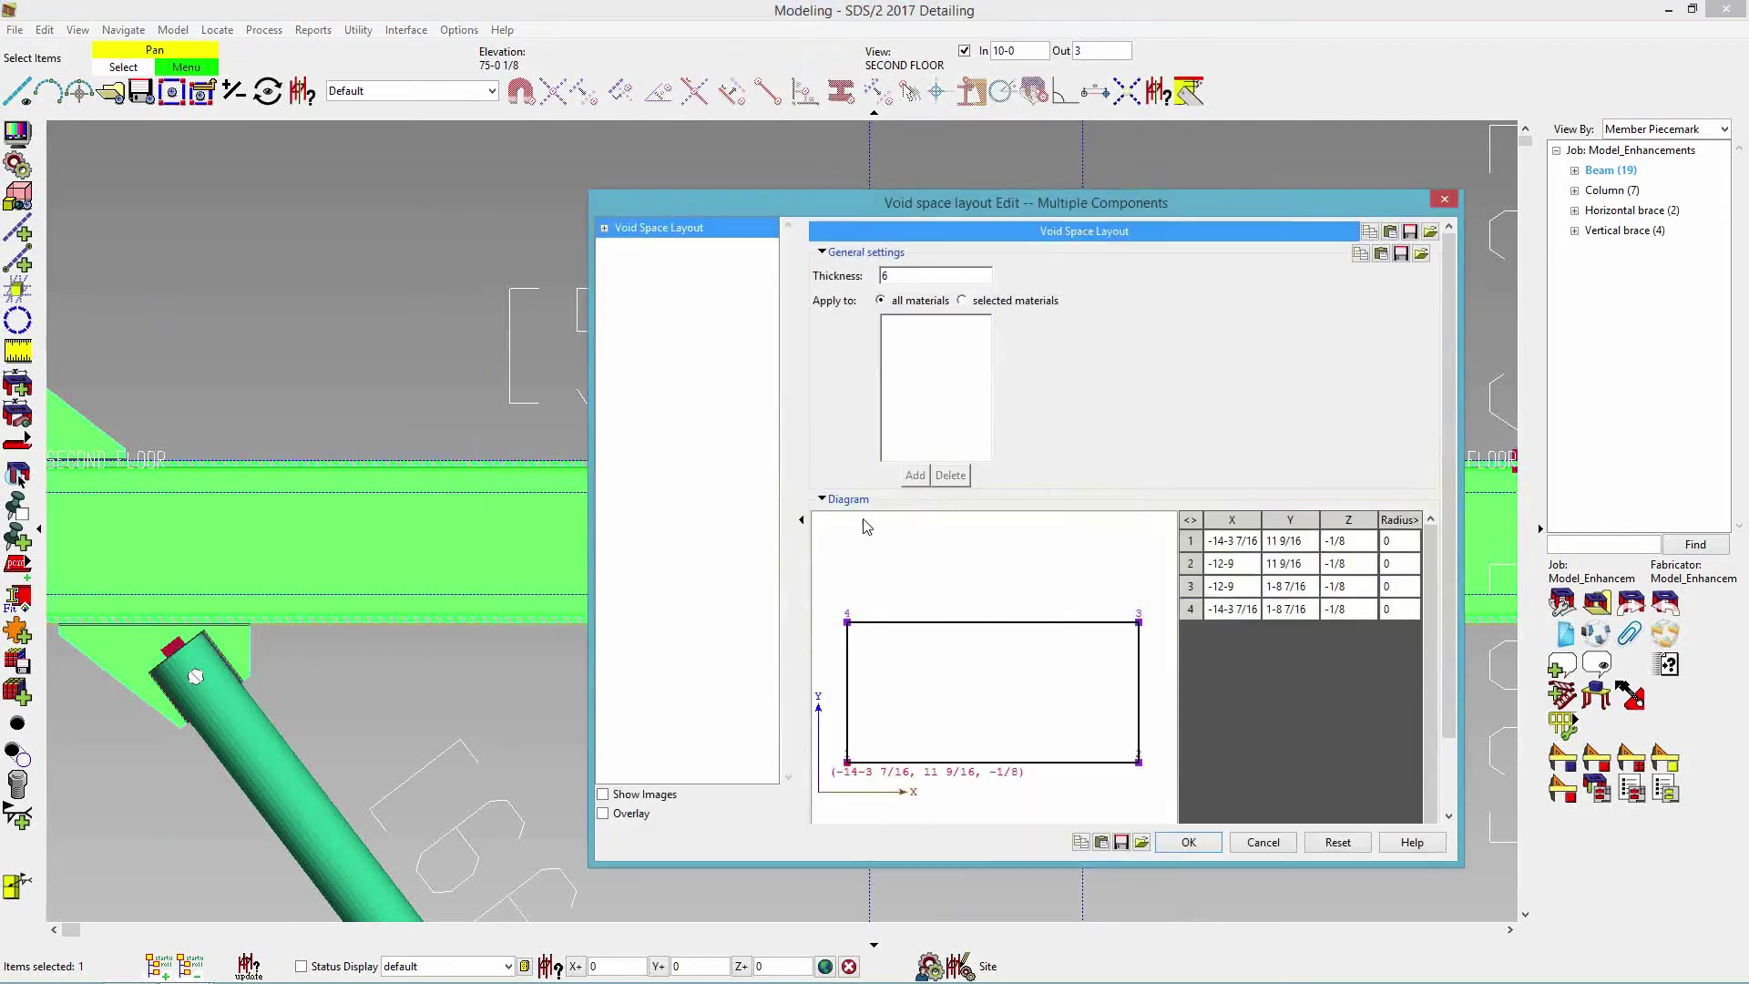
Create the void space layout with thickness 6 applied to all materials, X-Y view and Origin point dimensioning, and inspect it in 3D.
left_click_drag(967, 199, 707, 132)
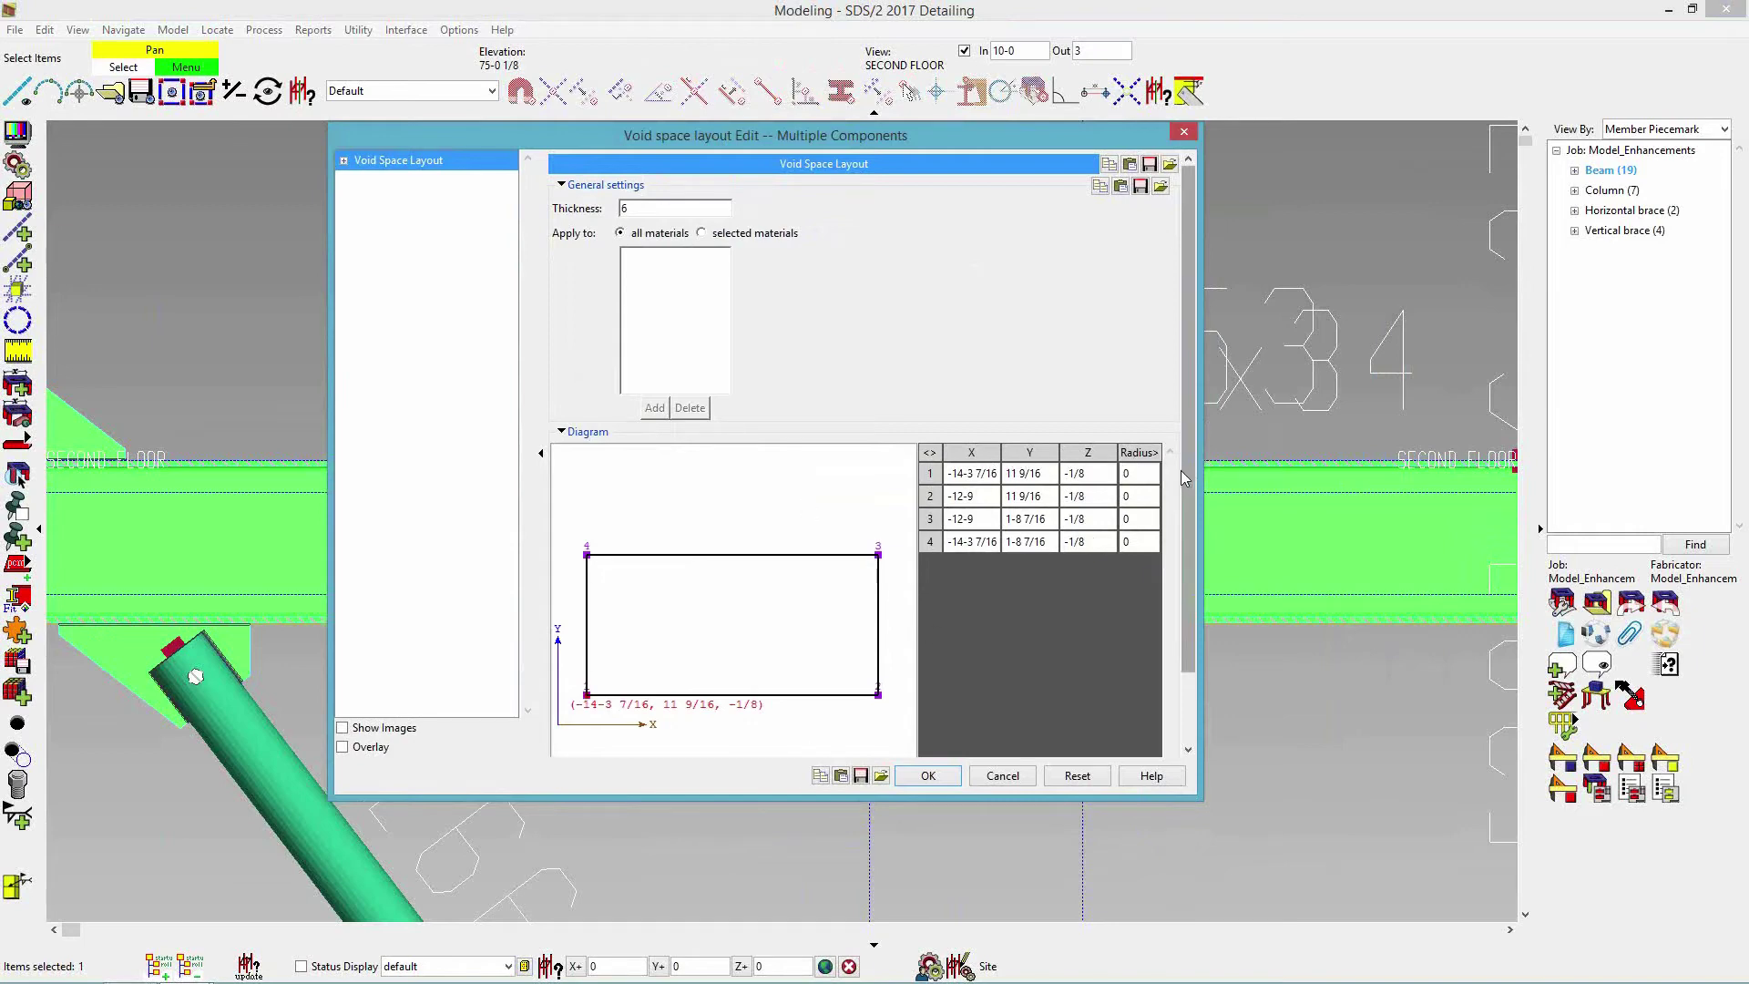
left_click_drag(1189, 472, 1188, 588)
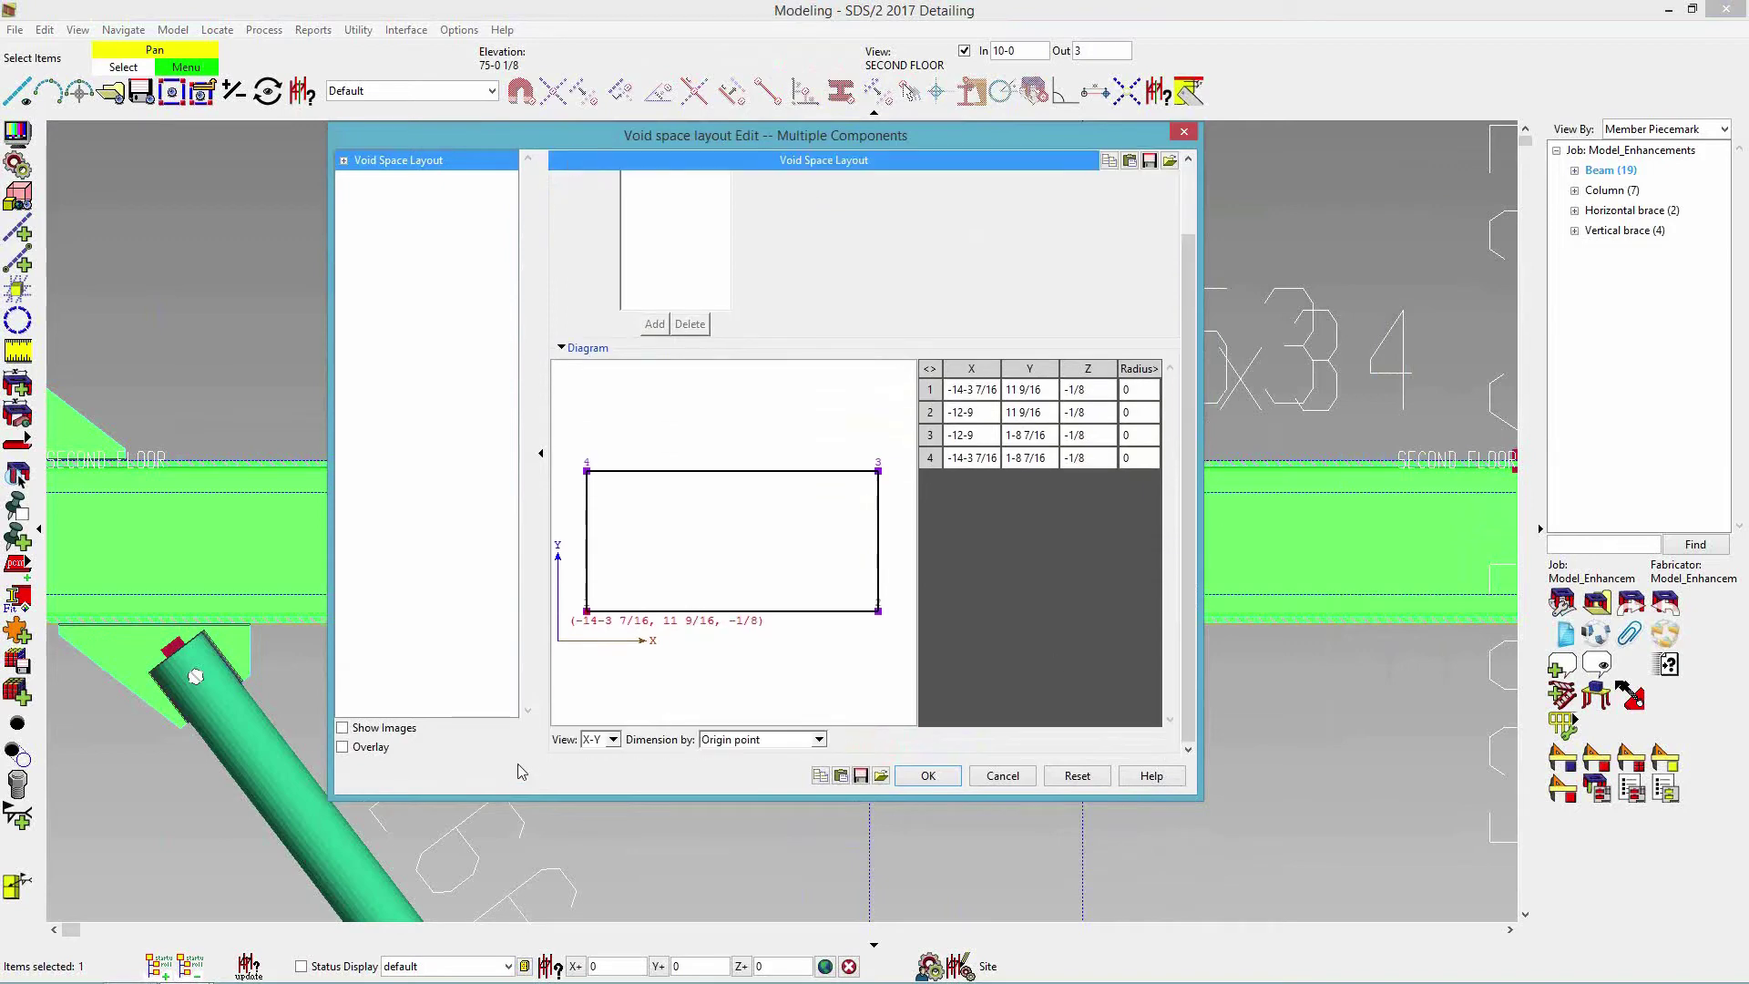
left_click(613, 740)
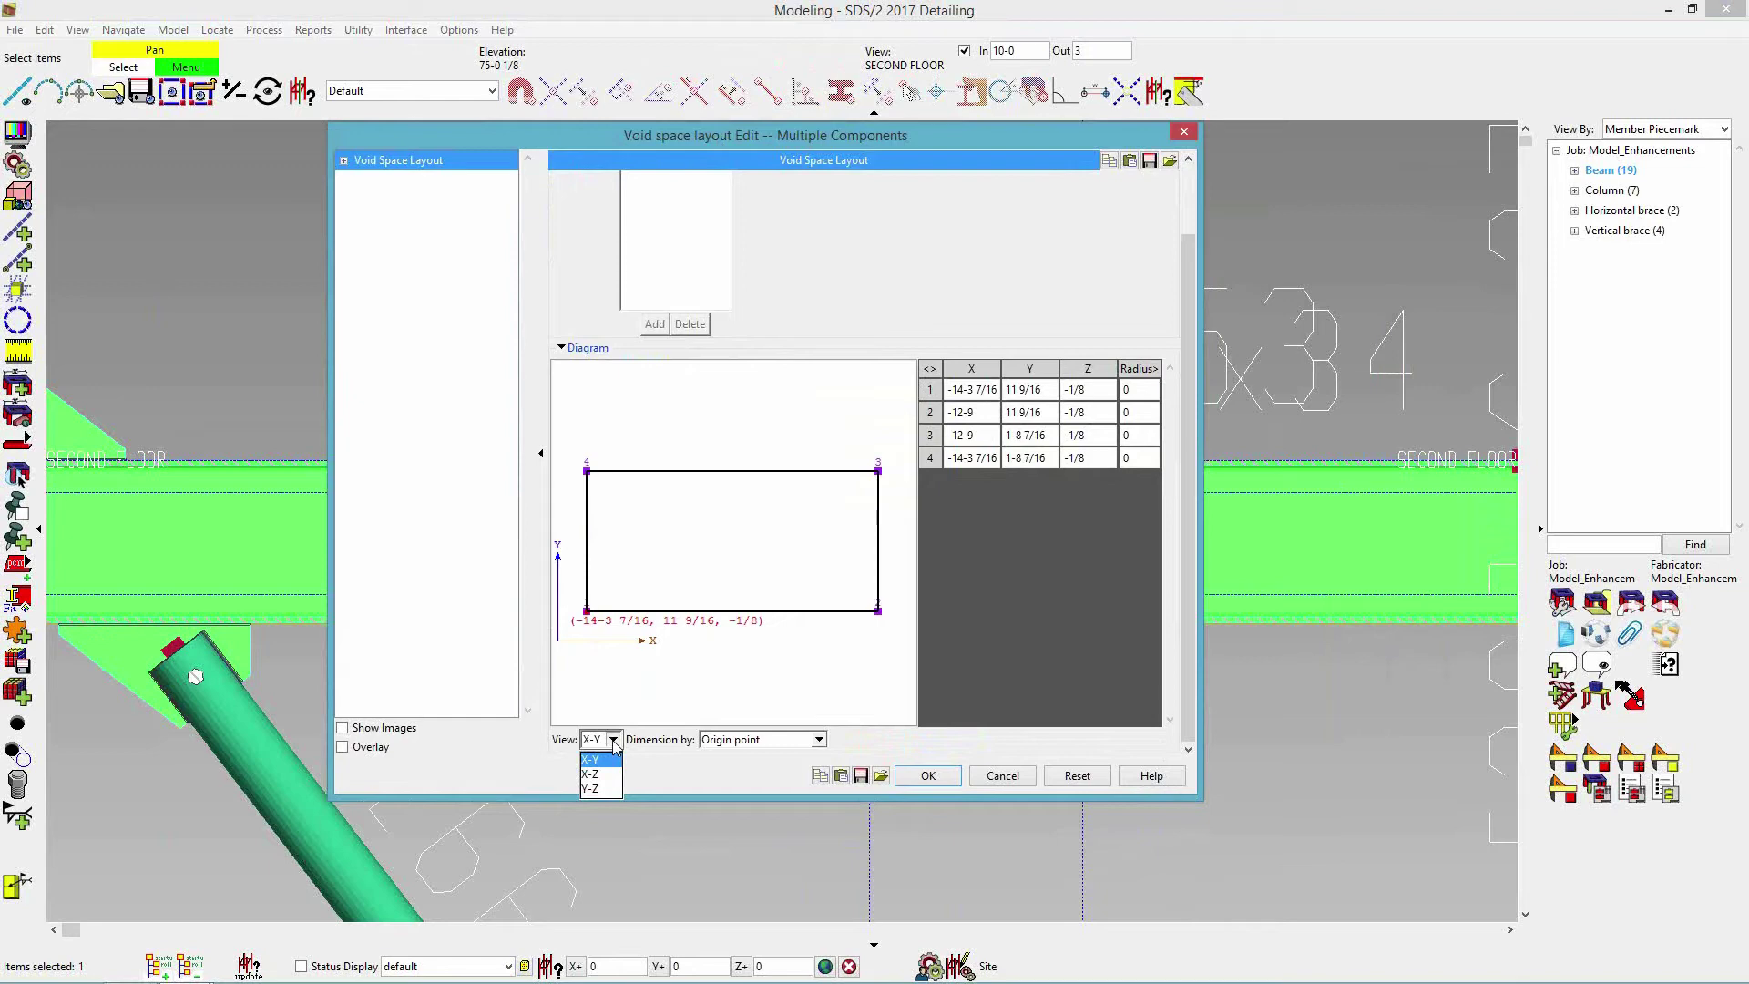
left_click(615, 746)
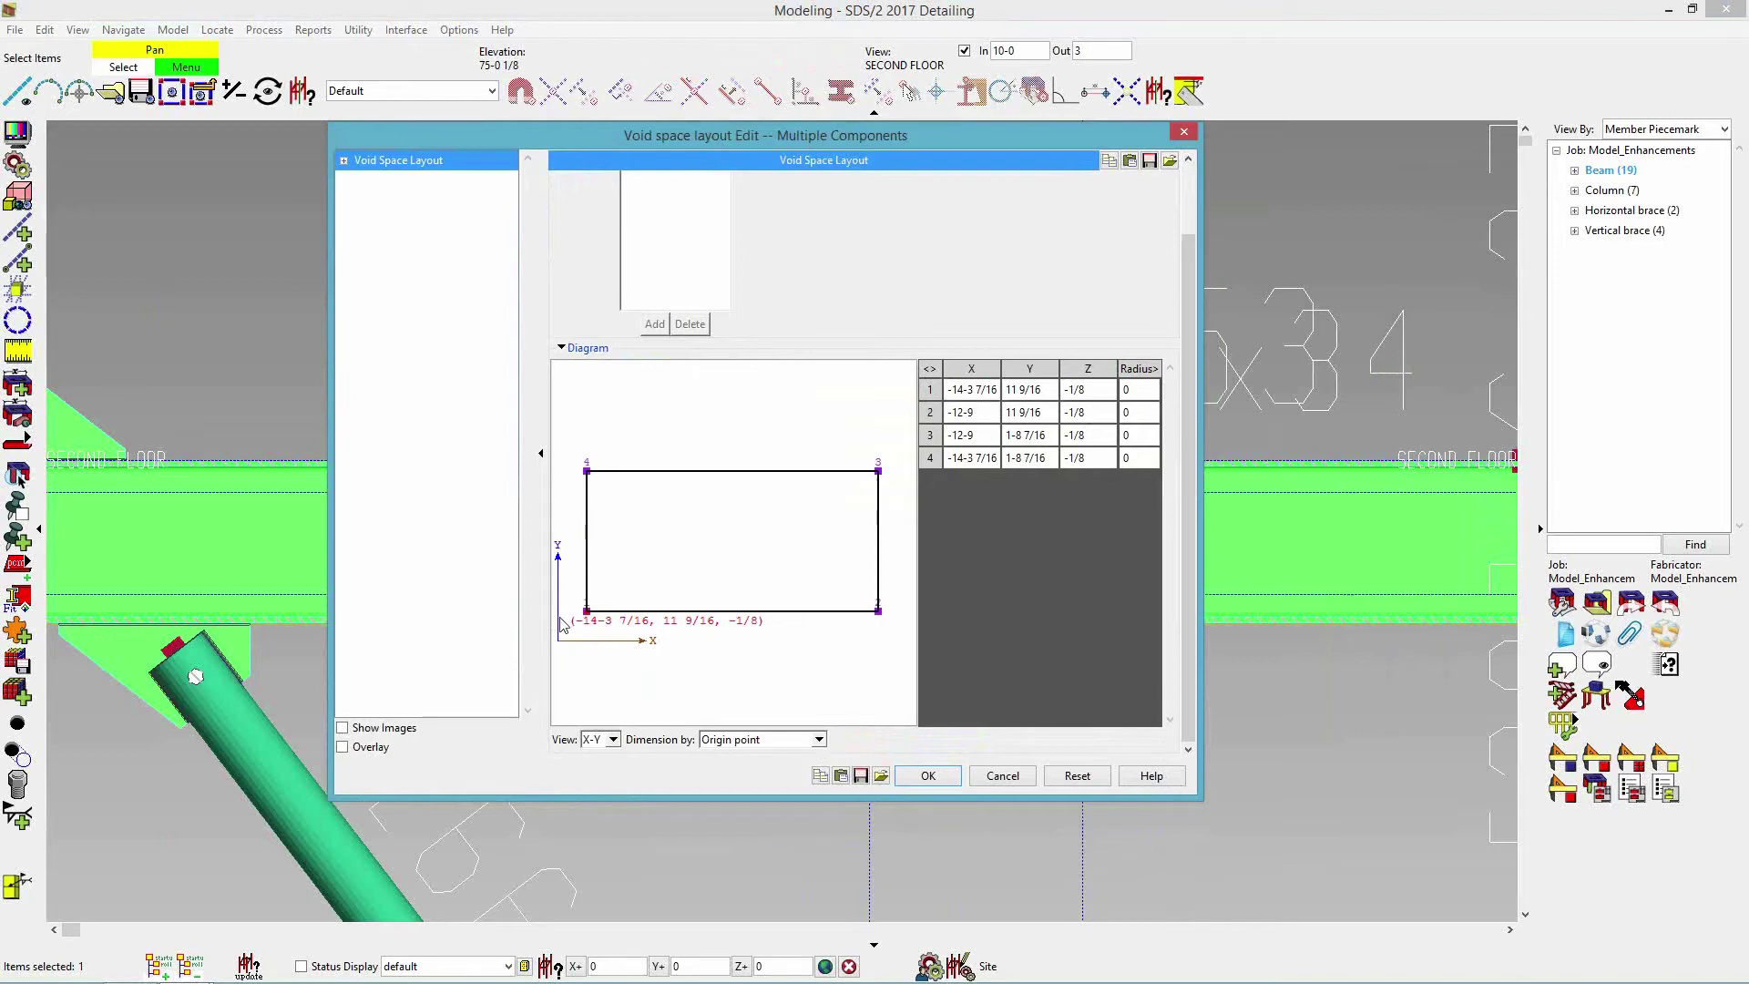
left_click(817, 741)
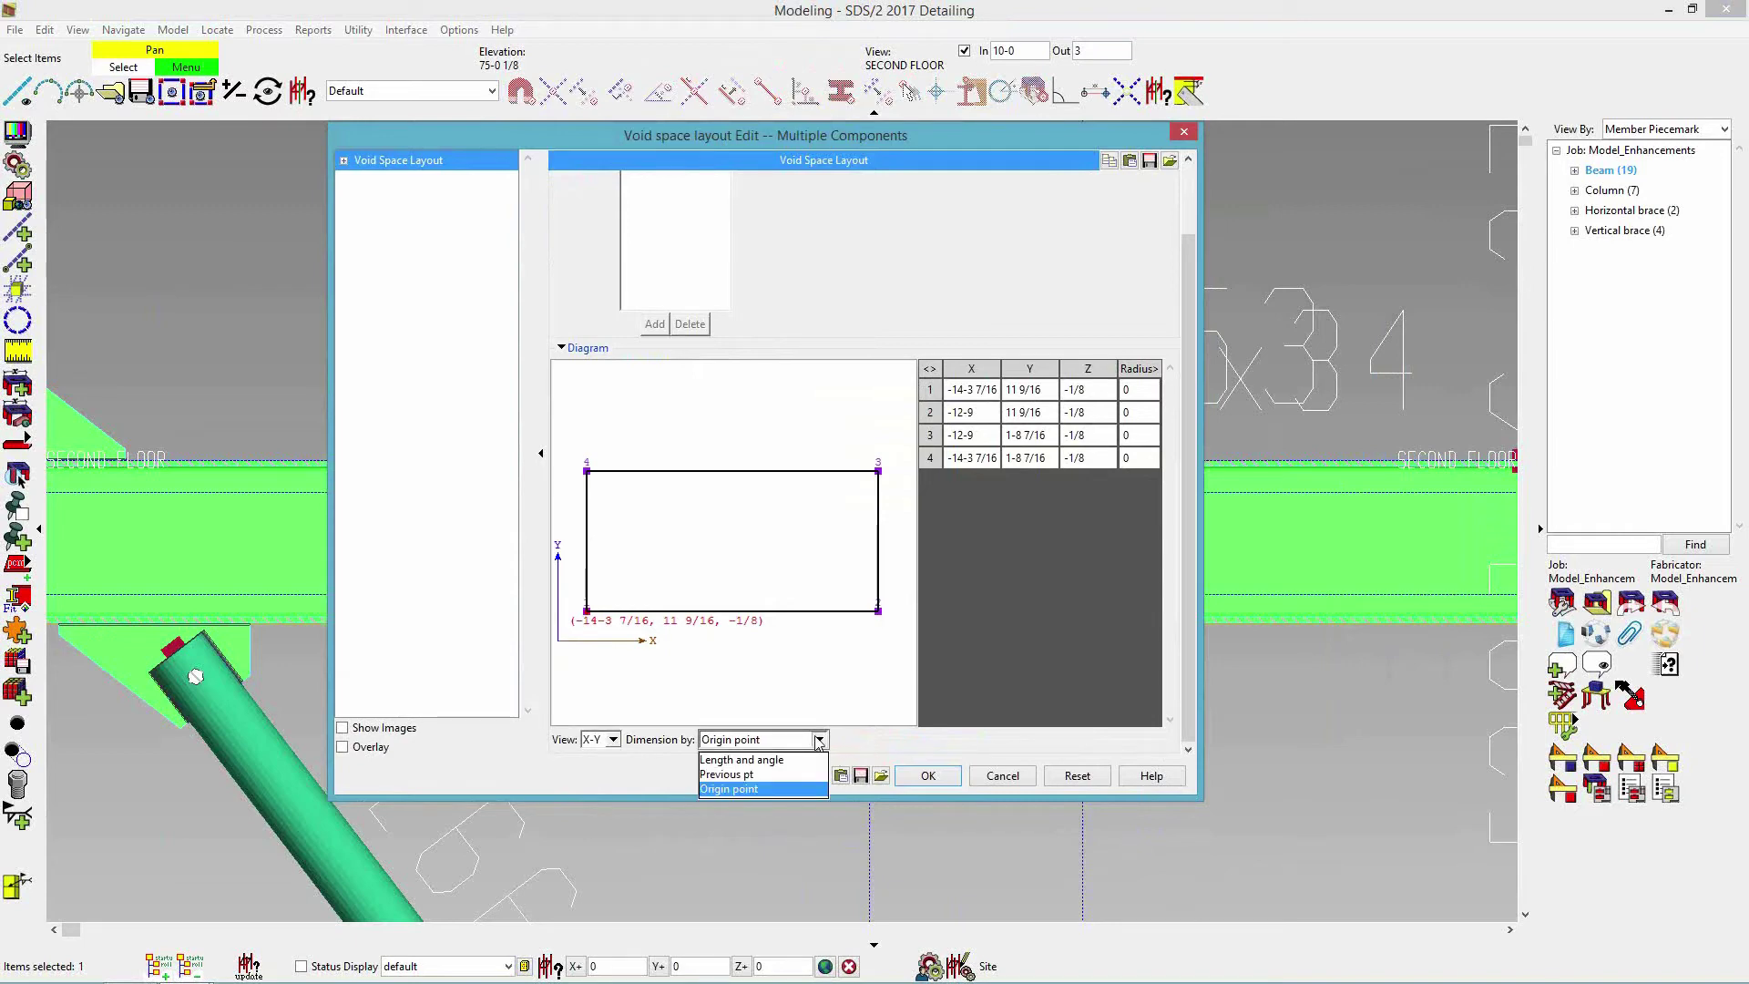
left_click(818, 742)
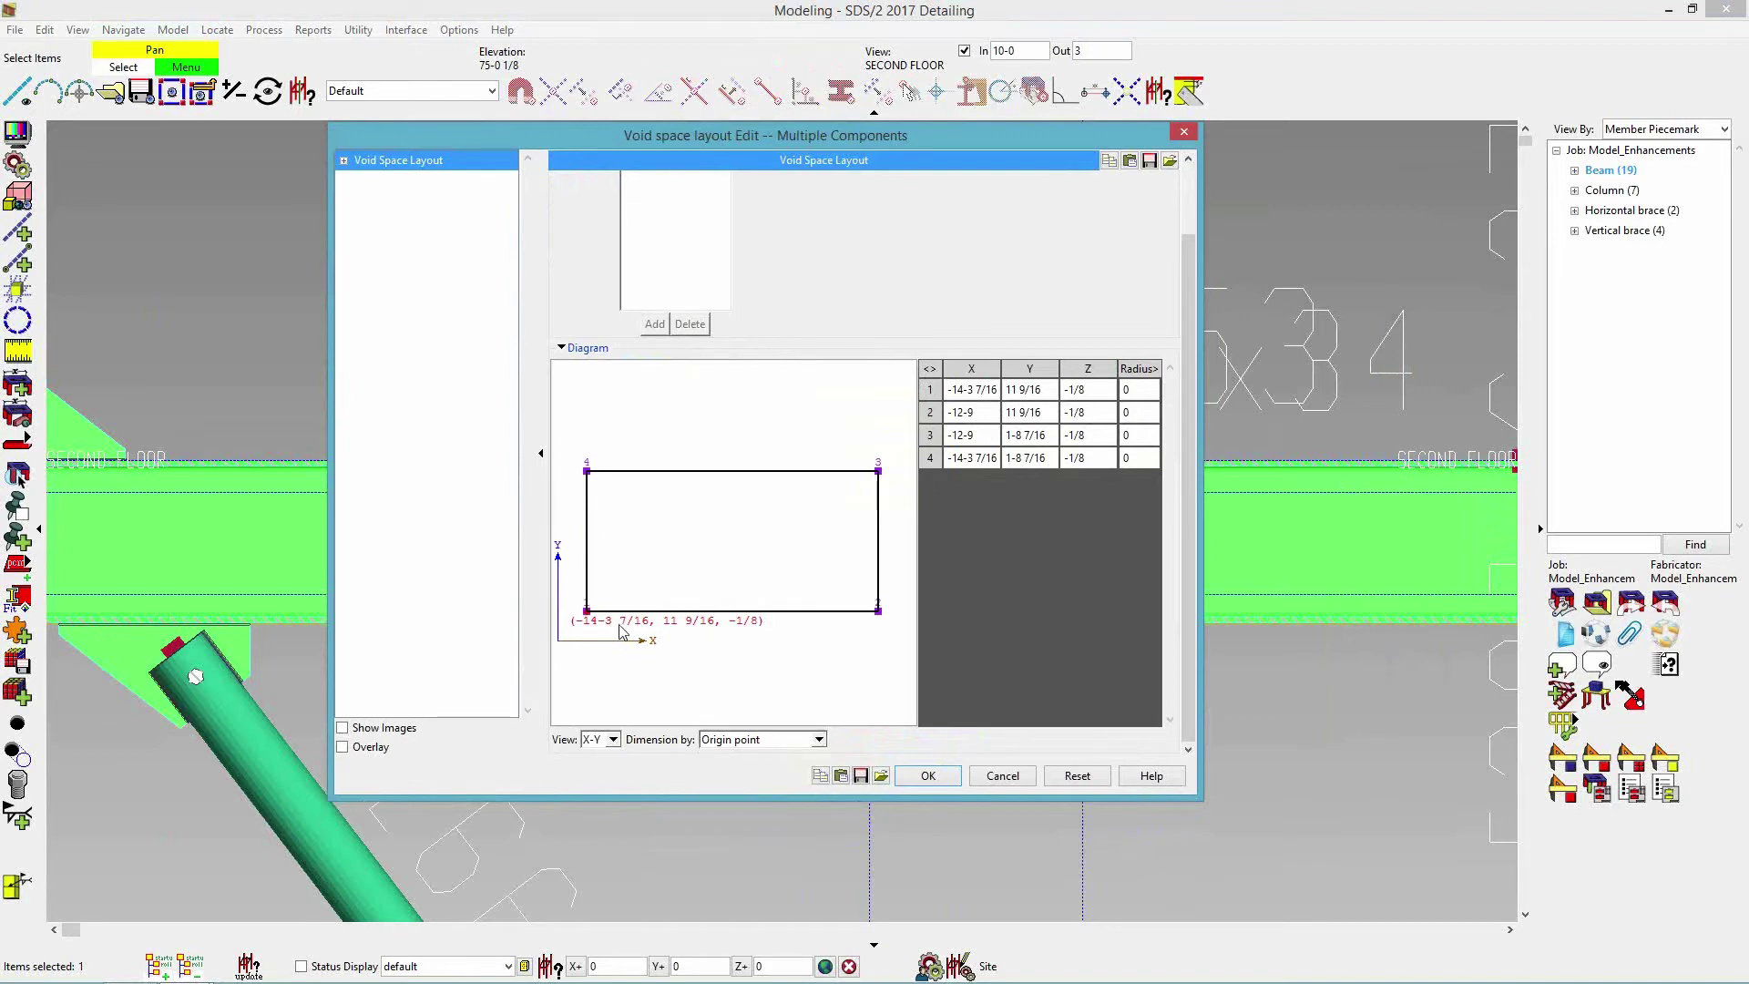
left_click(928, 776)
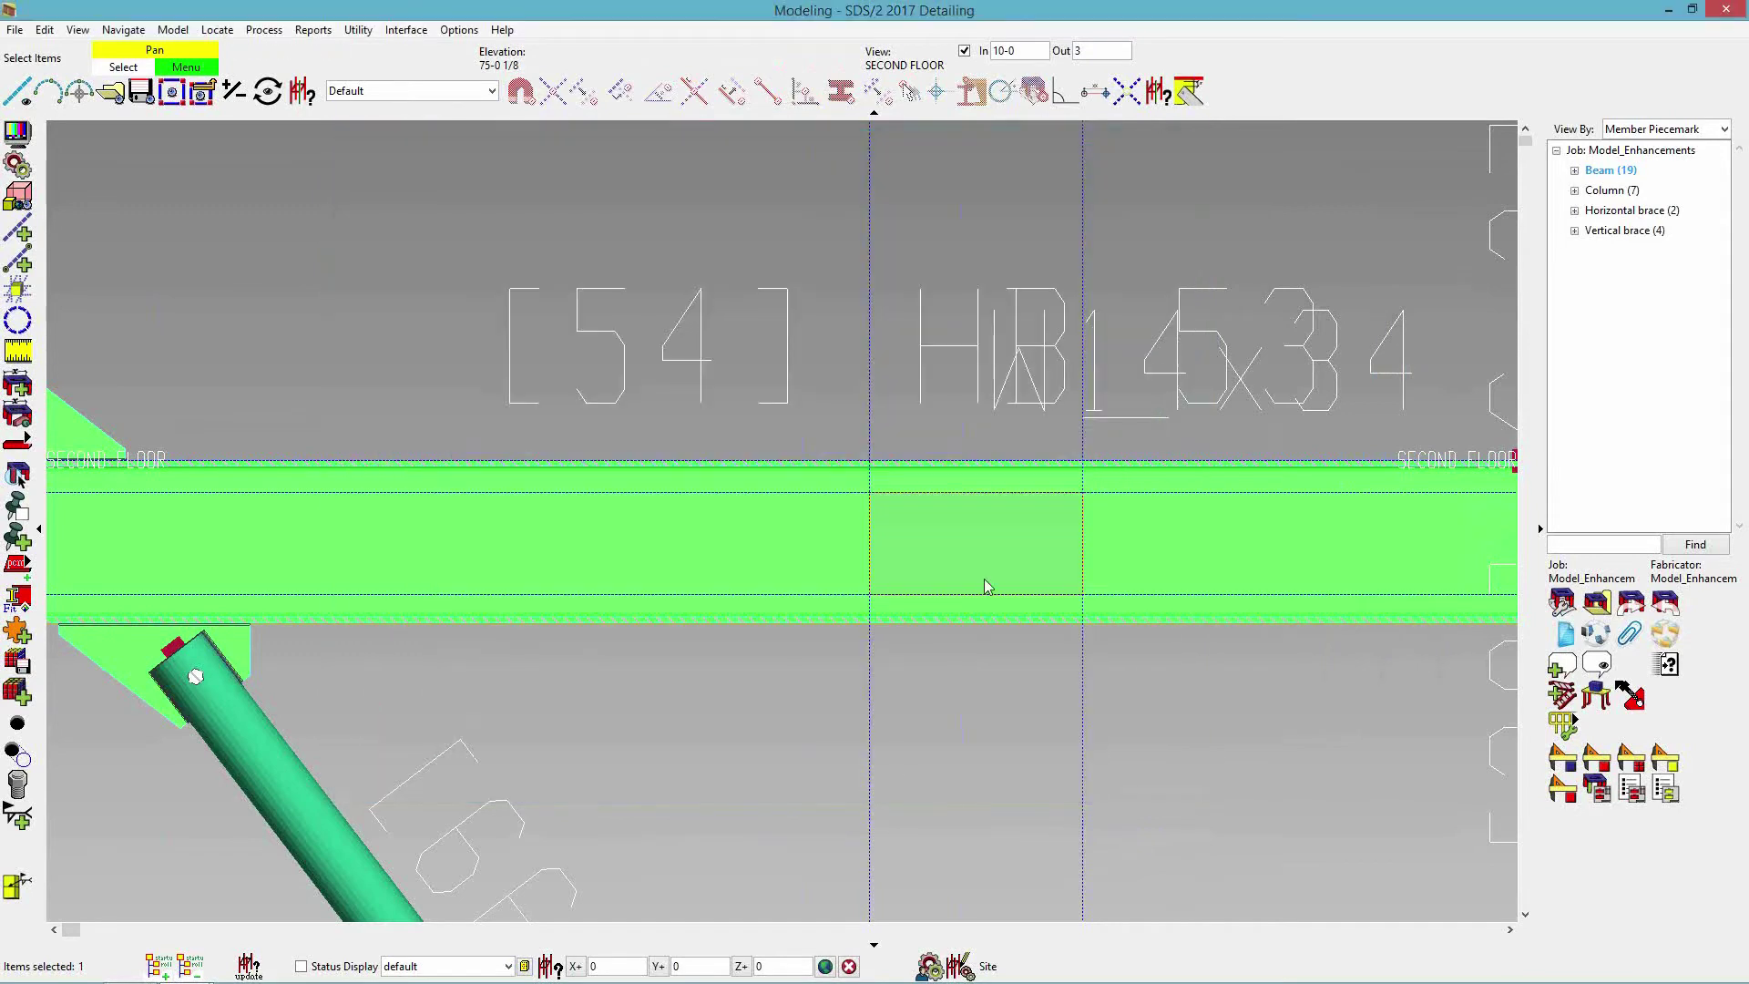
middle_click_drag(1031, 630, 741, 624)
scroll(878, 675, "up", 3)
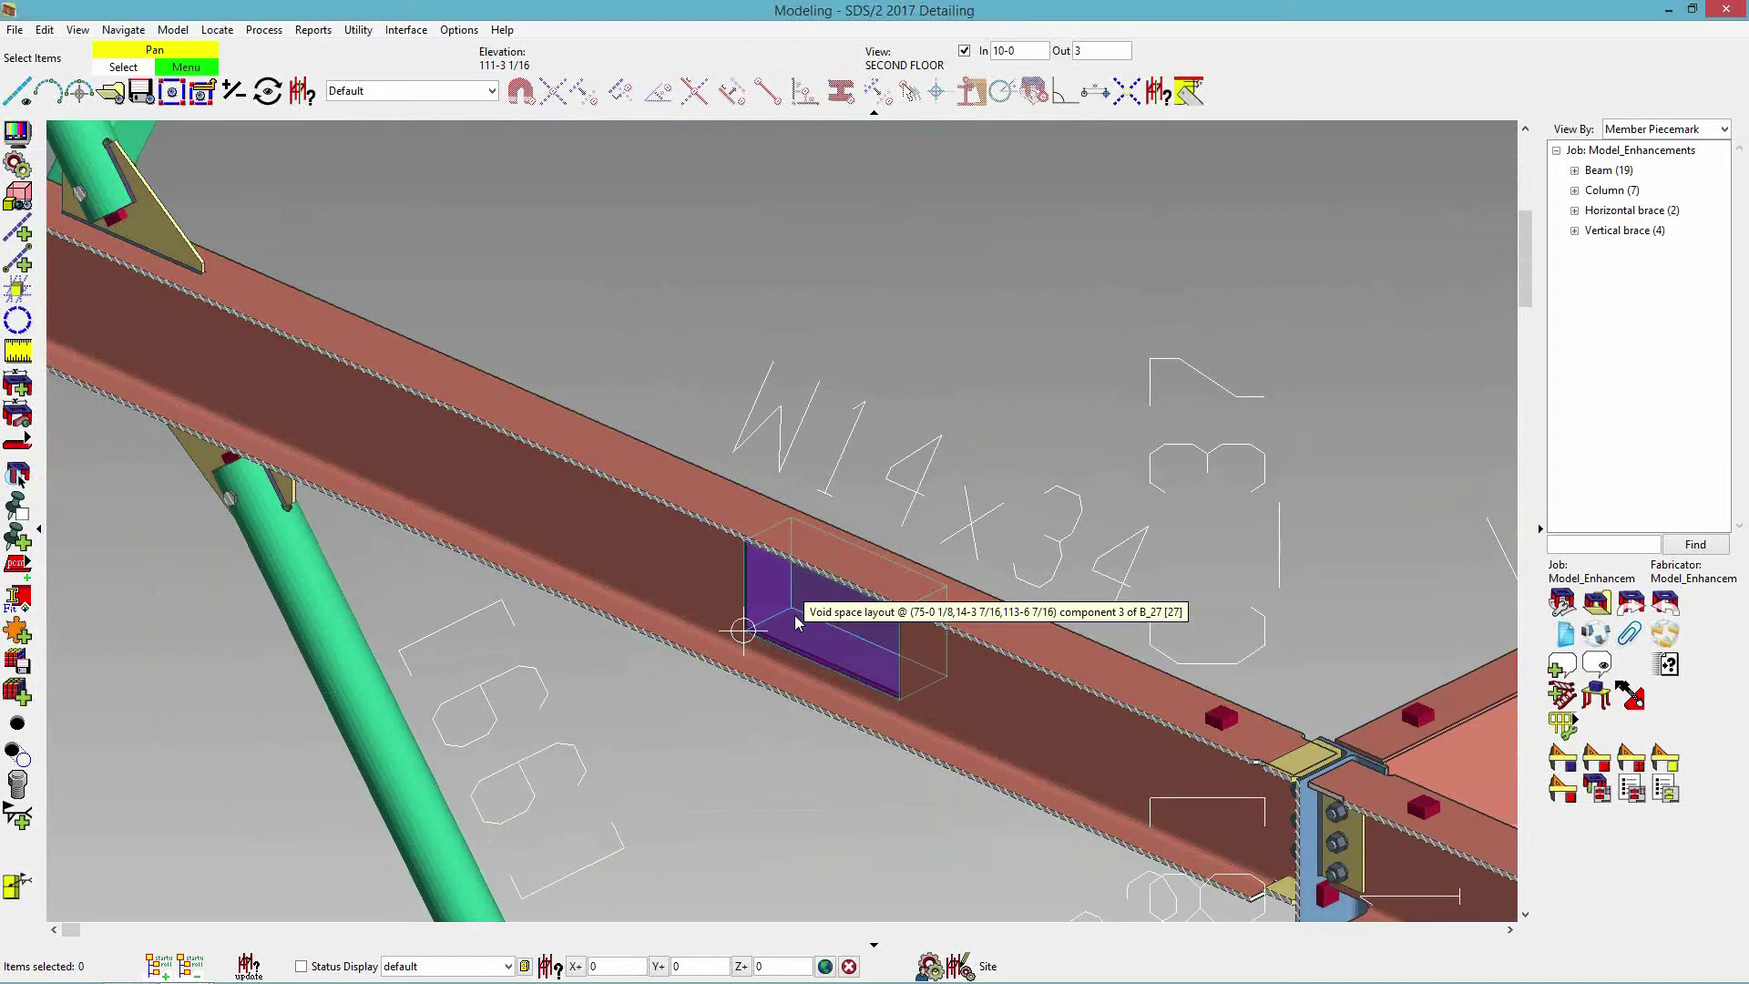
key("shift")
left_click(740, 623)
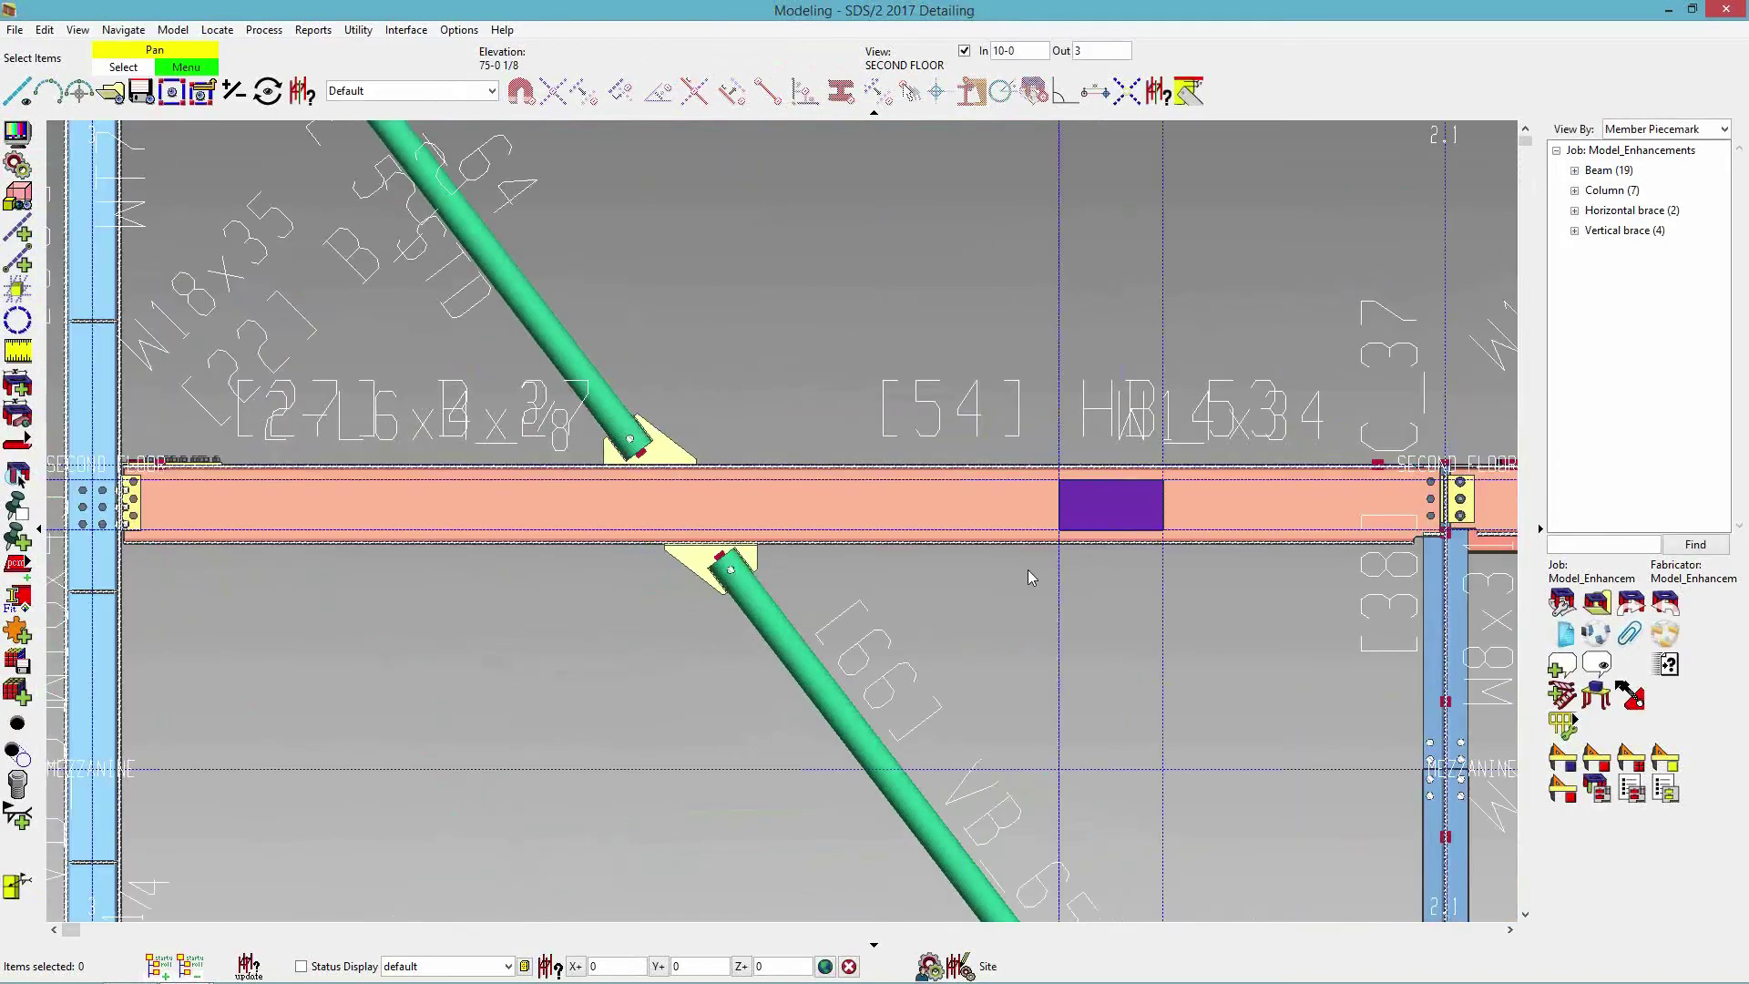
Move the void space component about 2-4 along the web of beam B_27 toward the brace gusset connections.
right_click(915, 468)
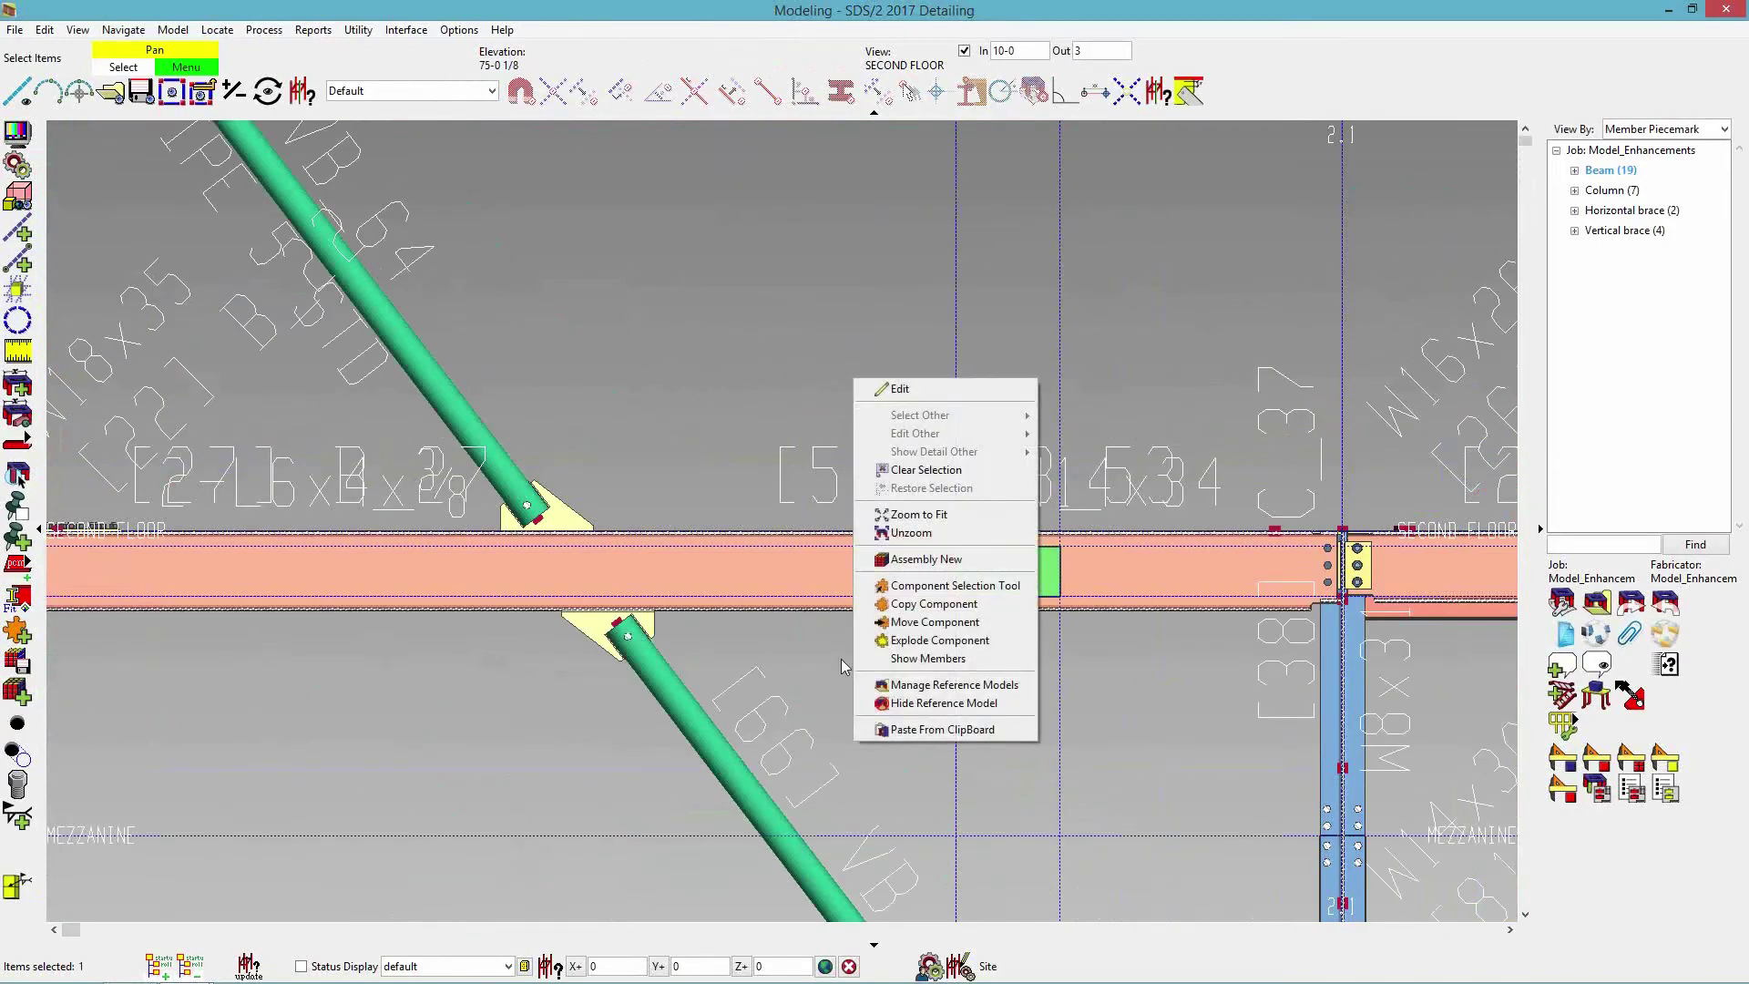
left_click(914, 627)
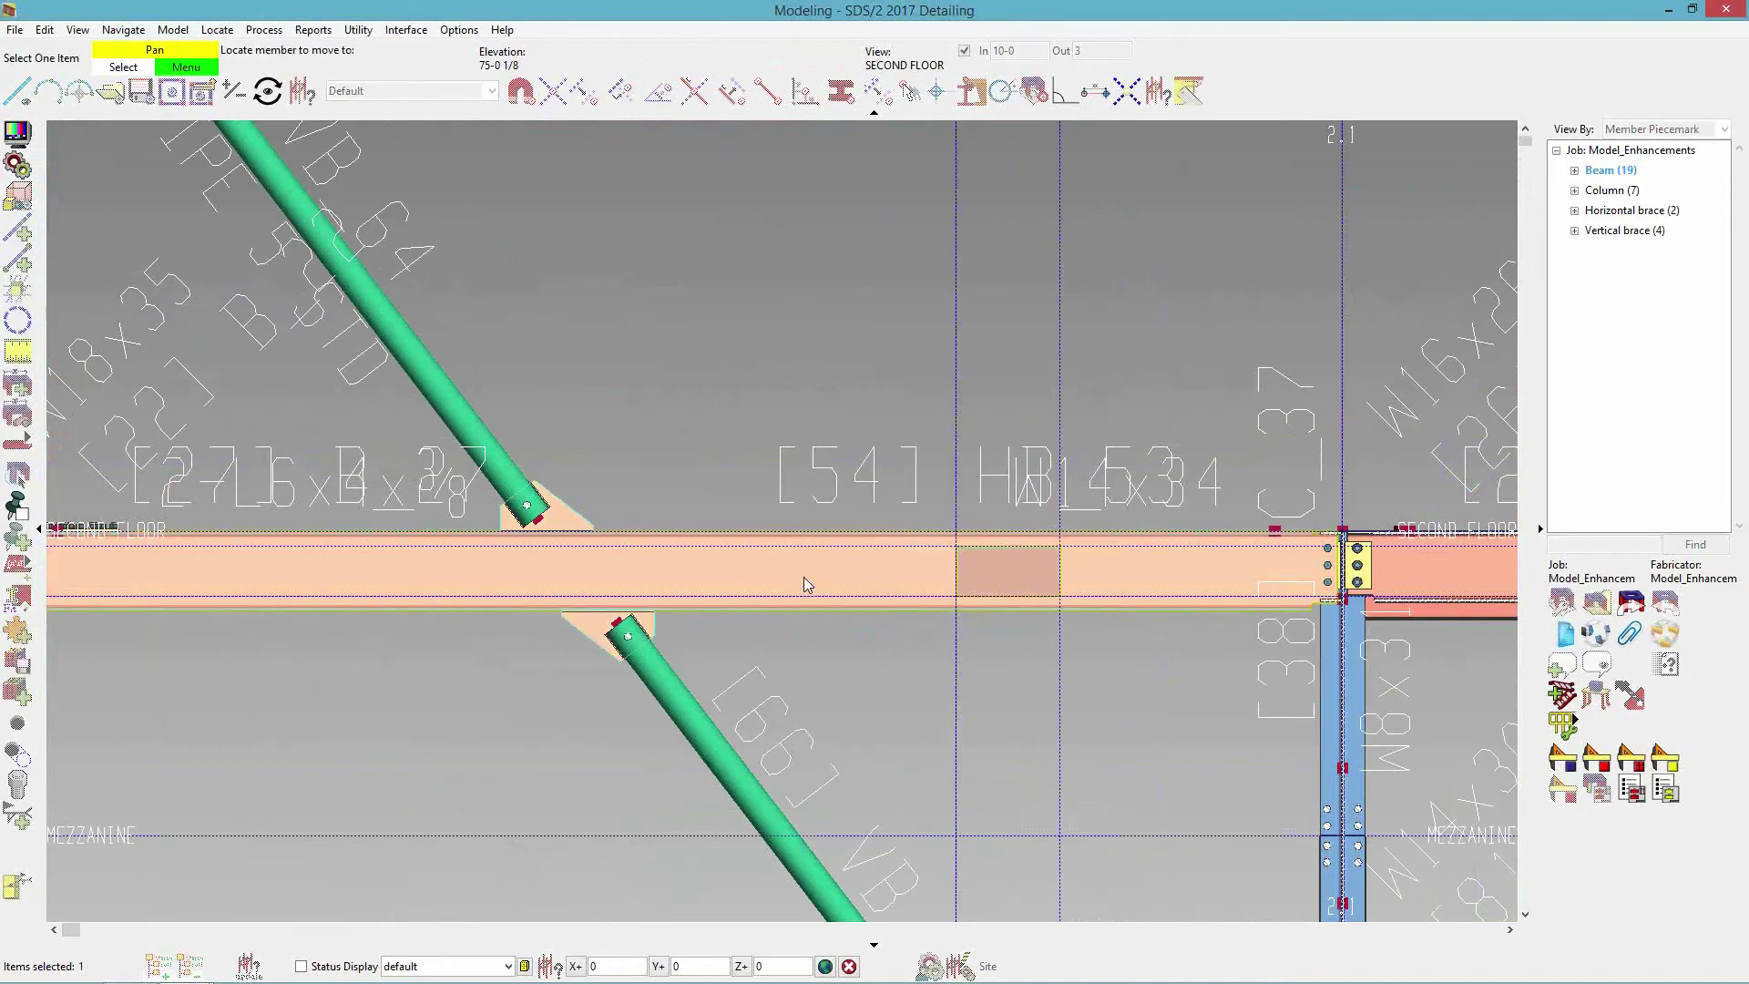
left_click(861, 589)
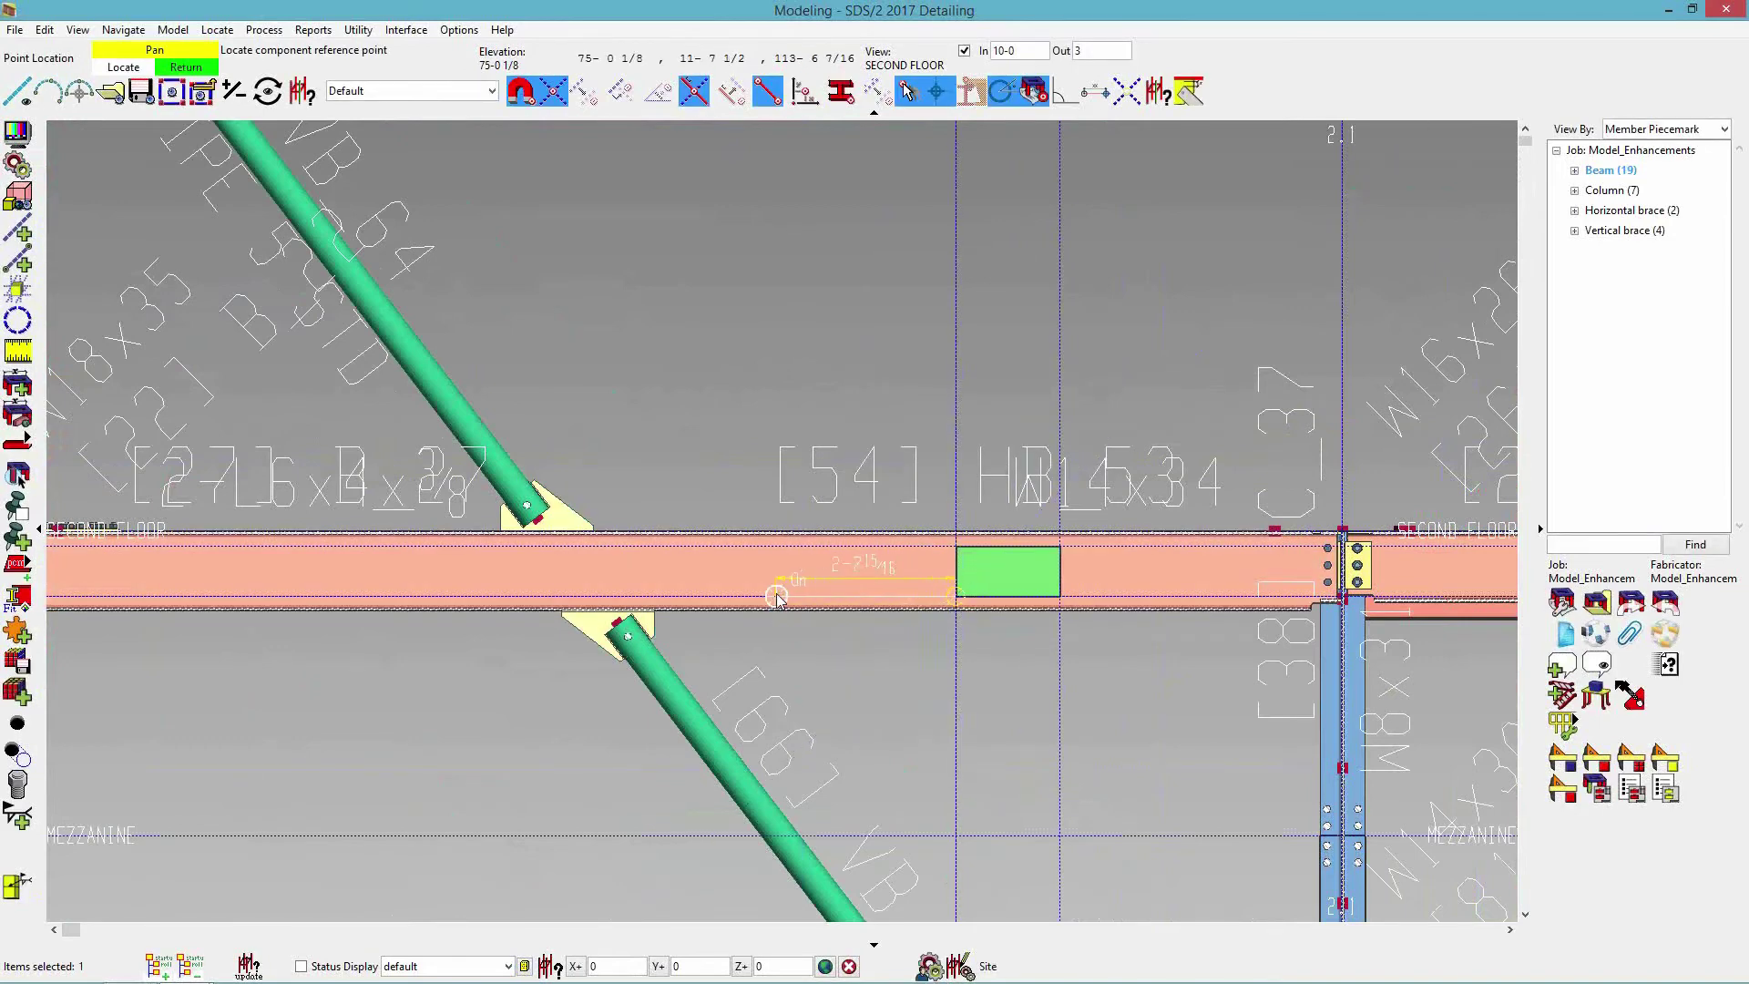
left_click(777, 596)
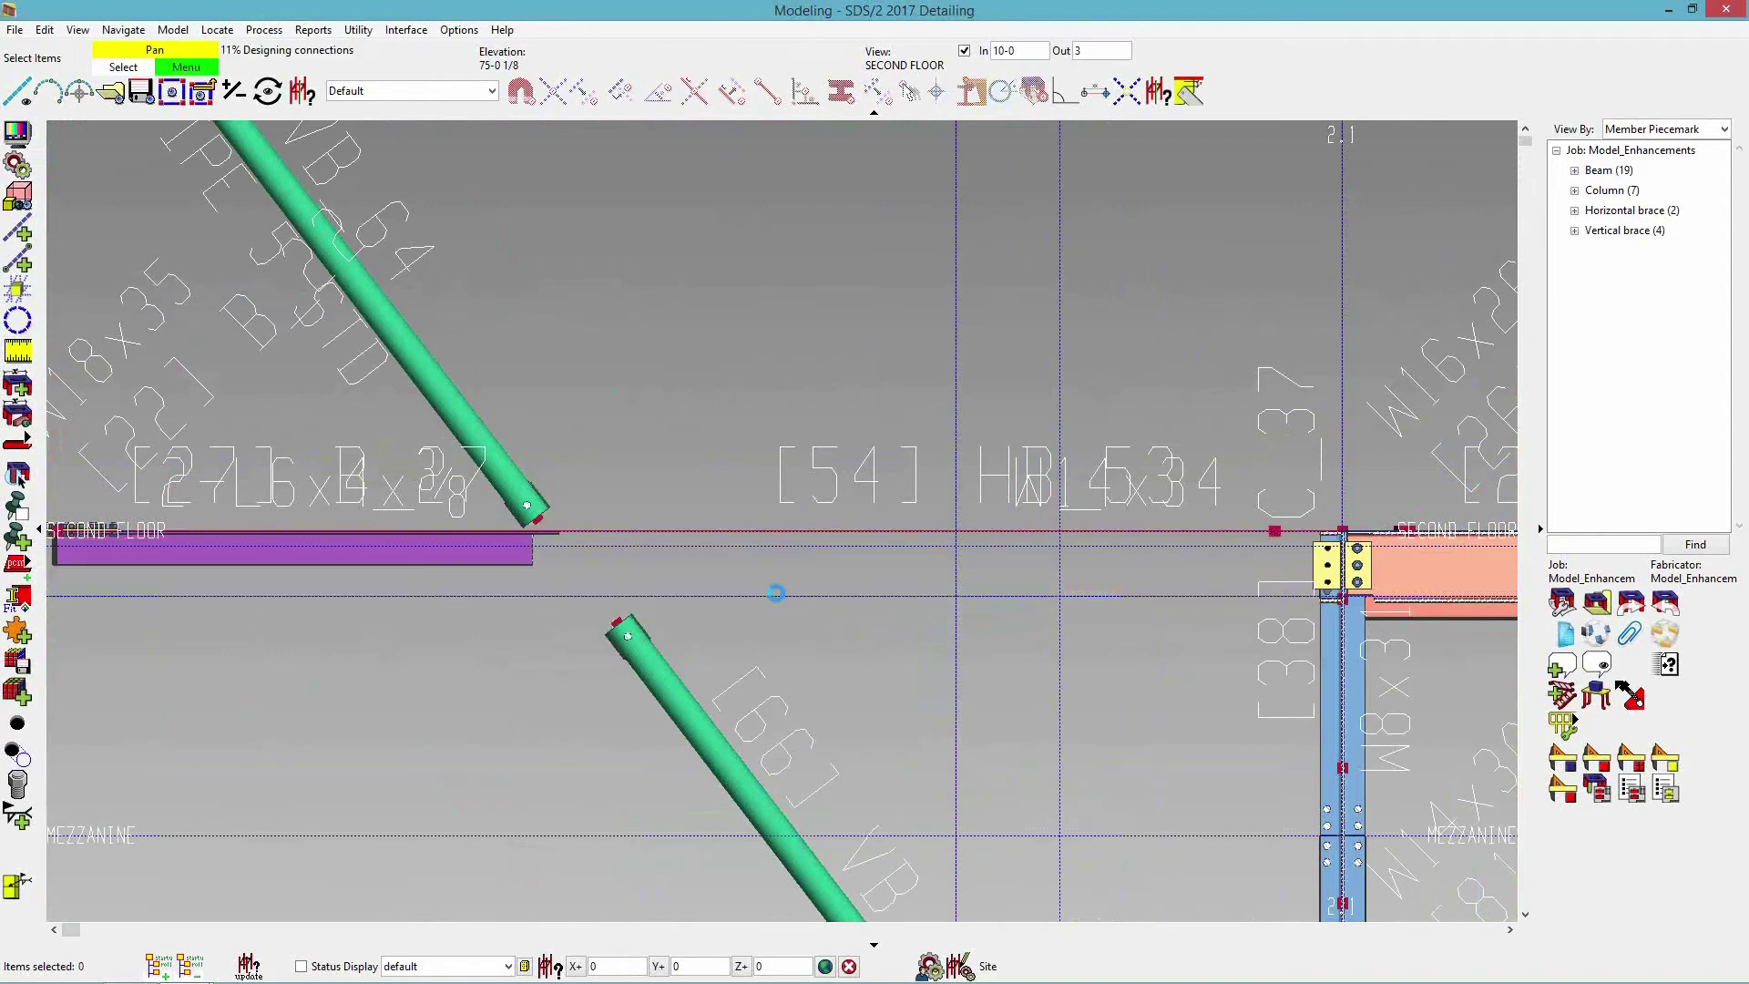
left_click(855, 697)
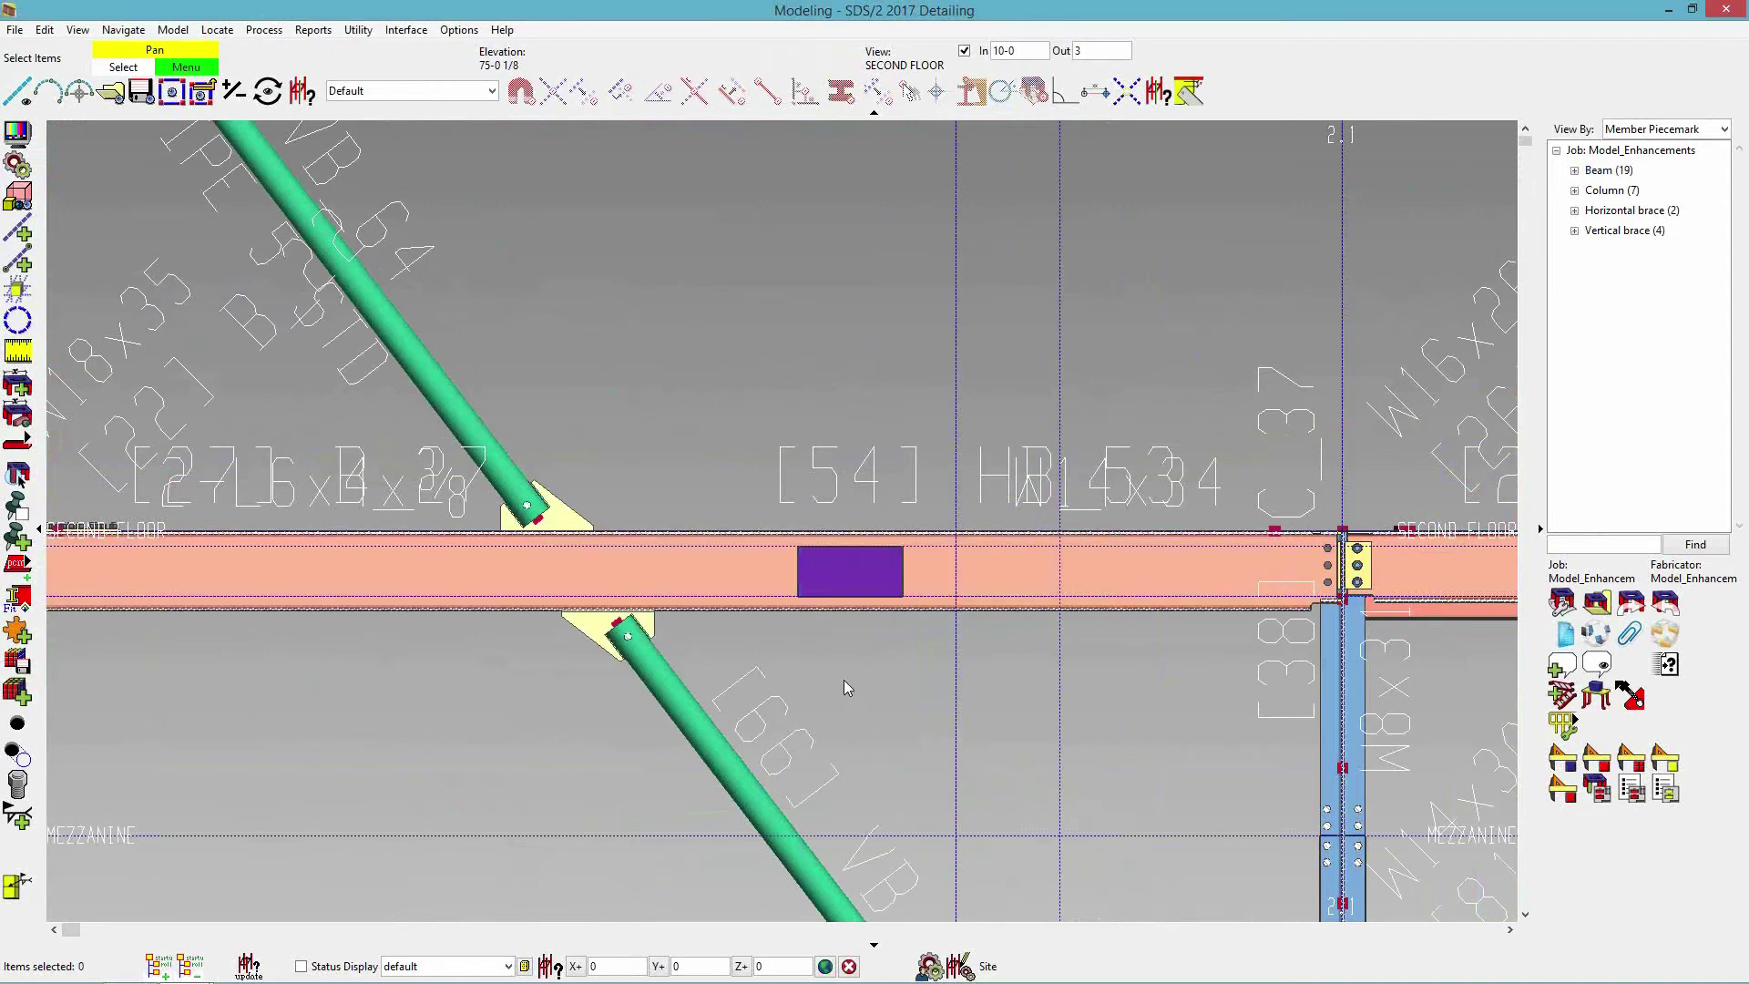
Reshape the moved void in the B_27 web by shifting point 4 of its diagram inward and downward, and apply the edit.
double_click(826, 591)
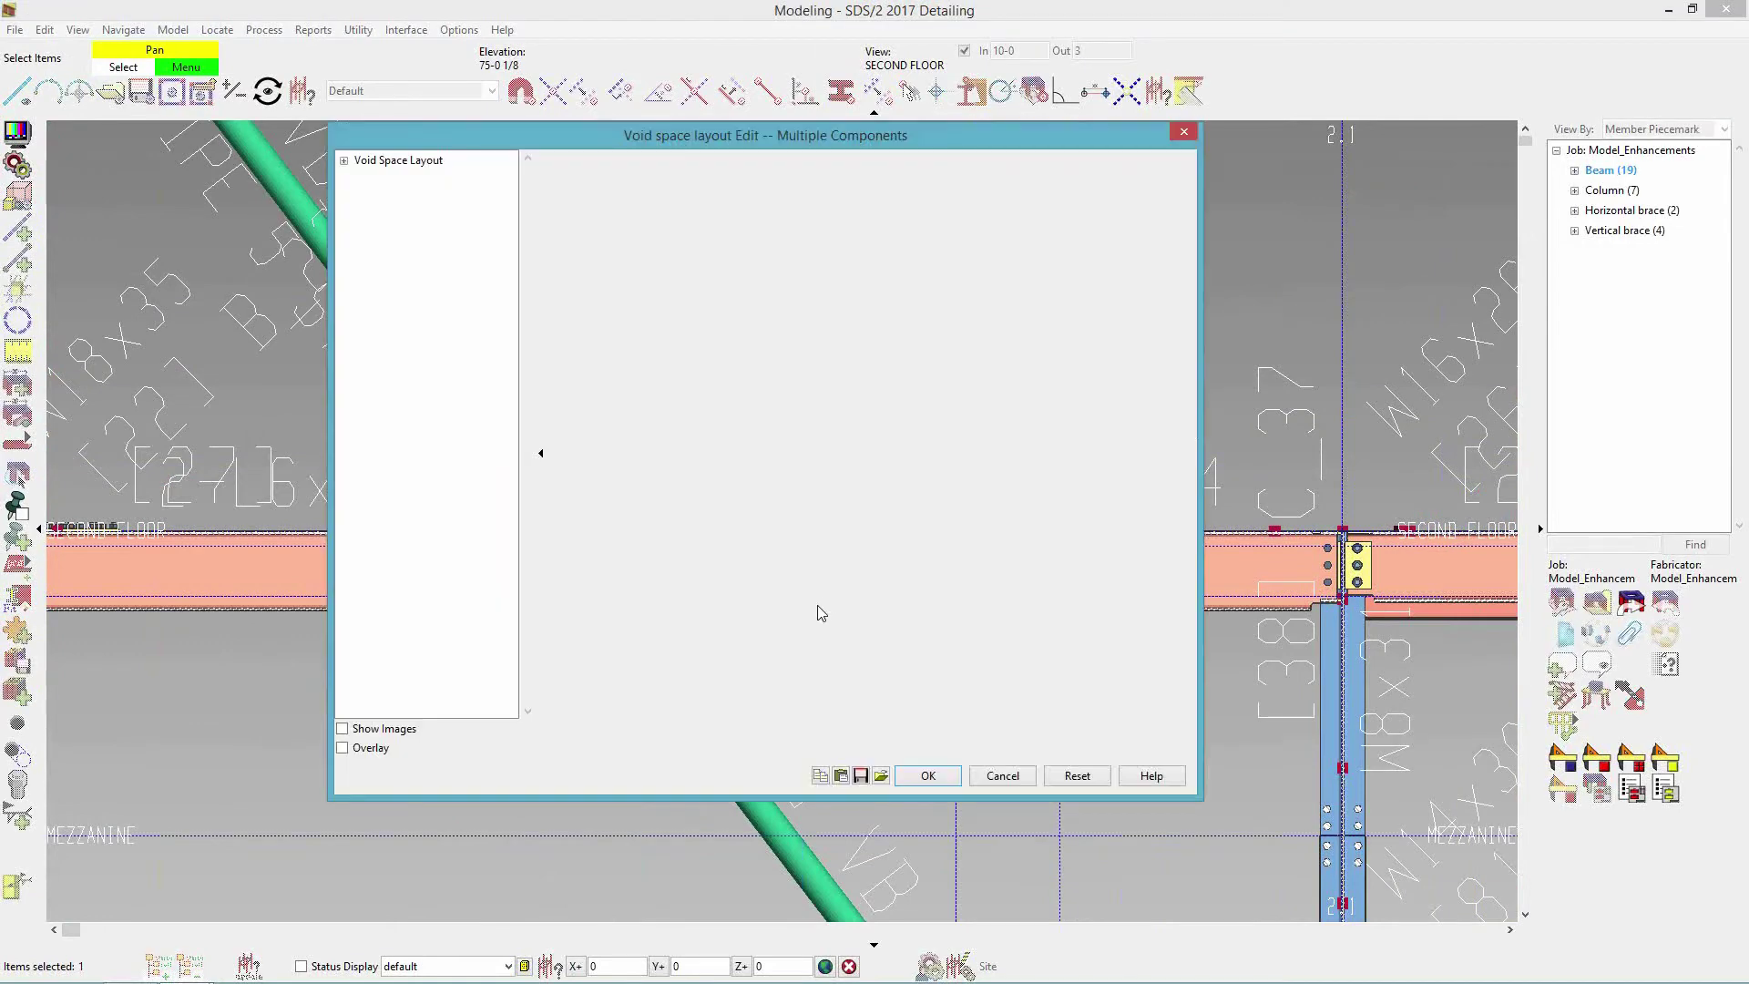
left_click(398, 161)
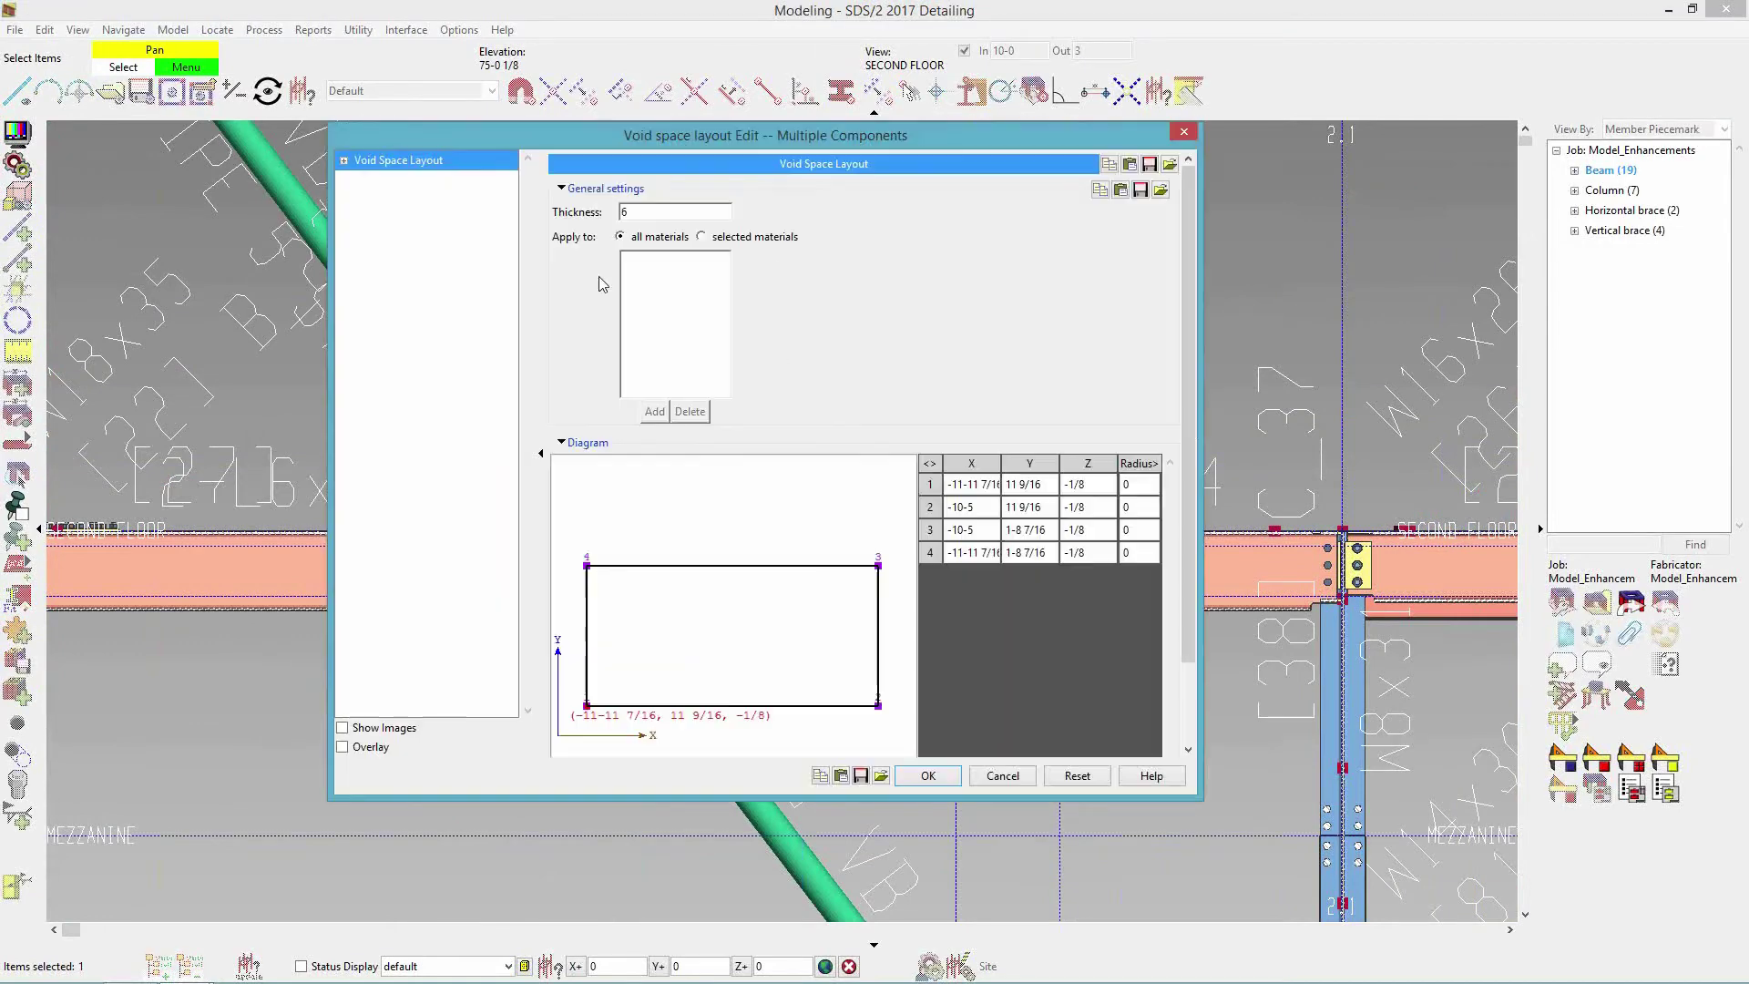
left_click_drag(587, 566, 693, 608)
left_click(928, 777)
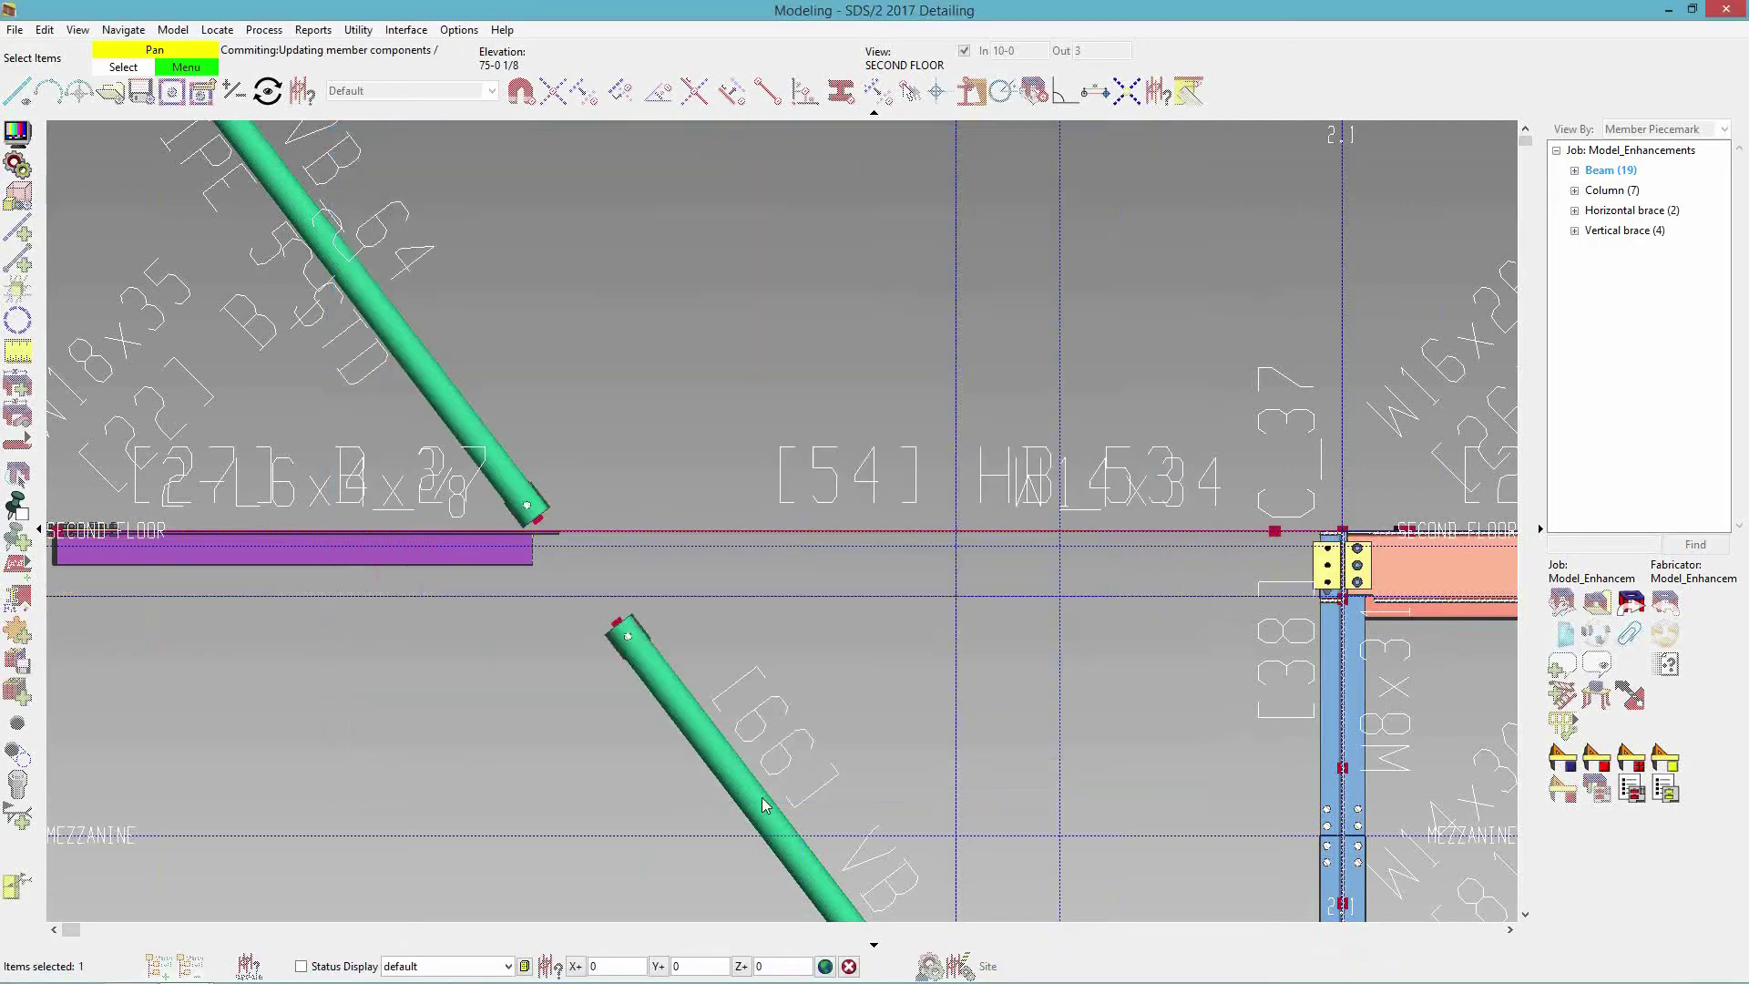
scroll(854, 588, "up", 3)
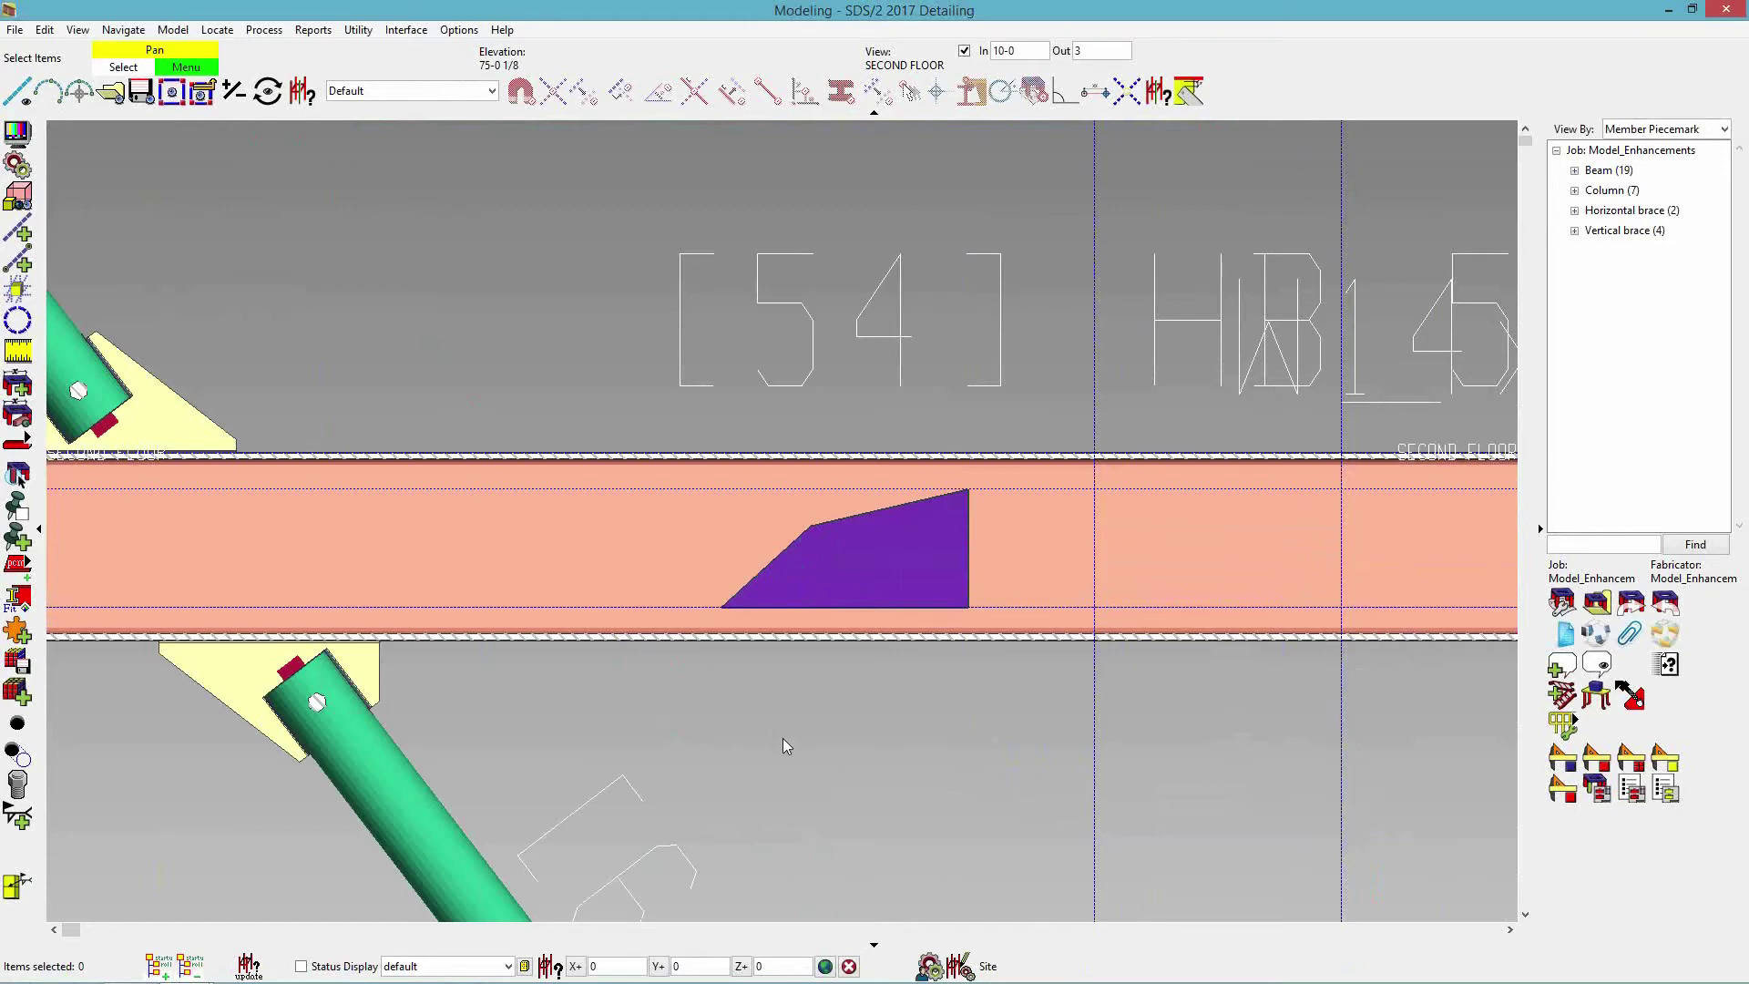
scroll(785, 745, "up", 1)
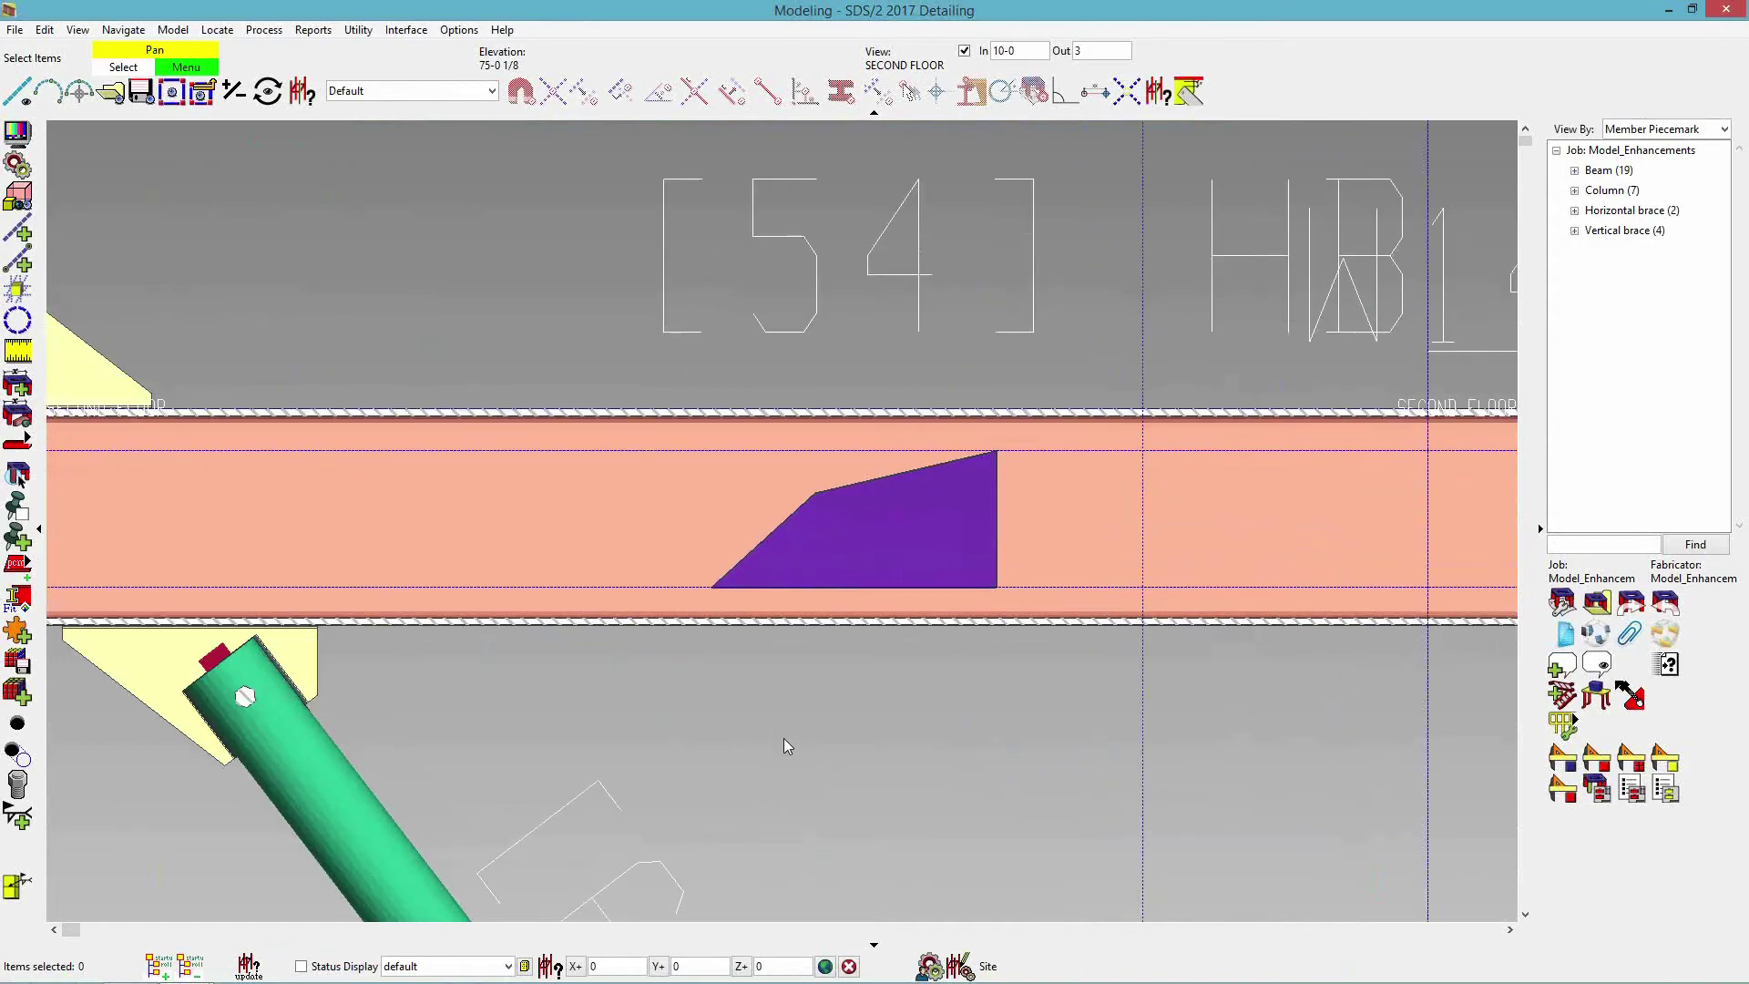
key("t")
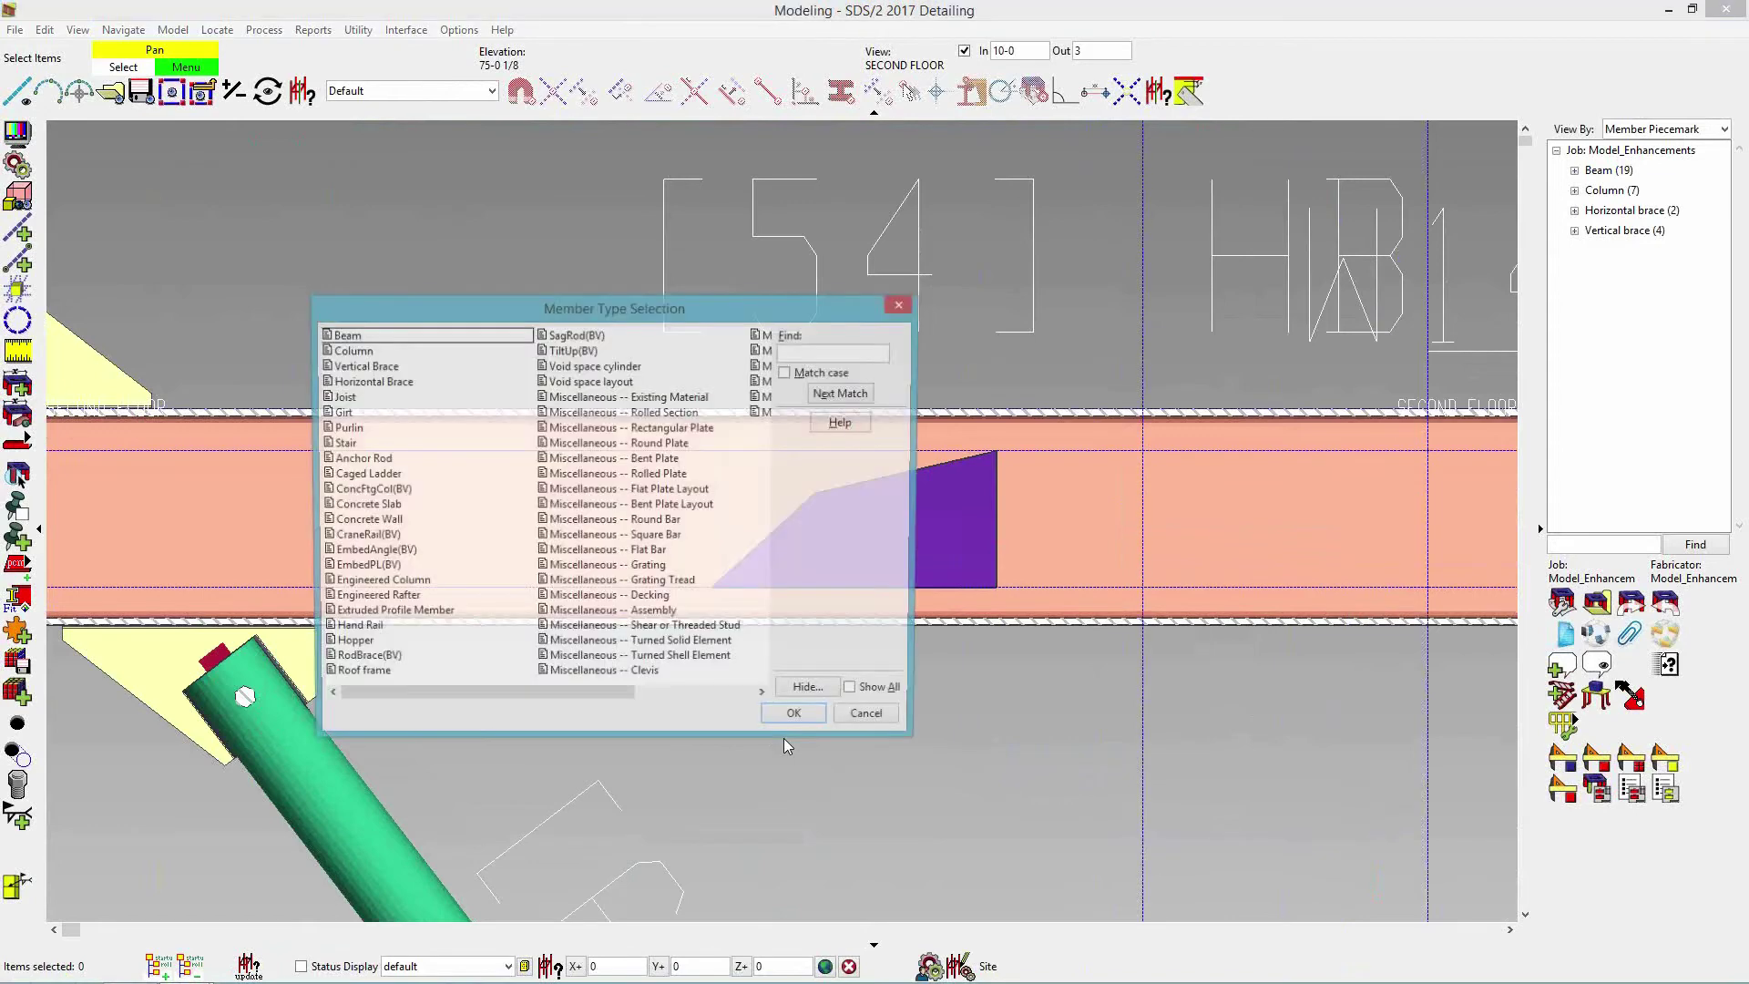
left_click(594, 382)
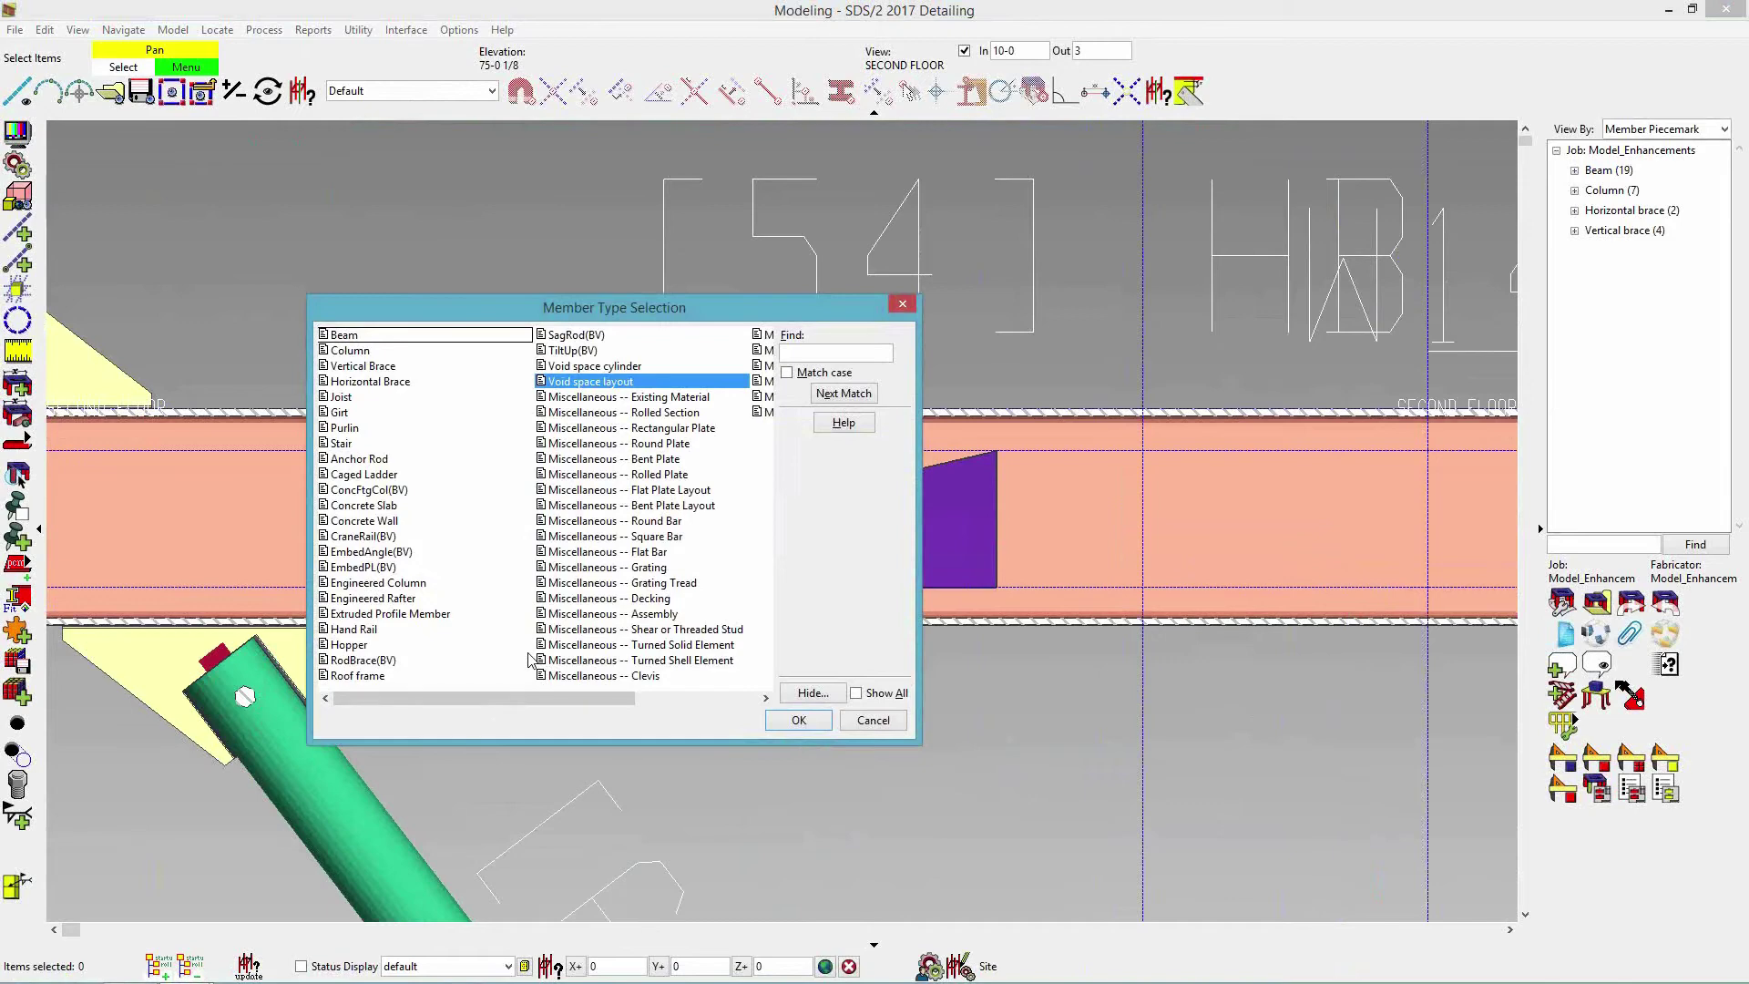
left_click(870, 721)
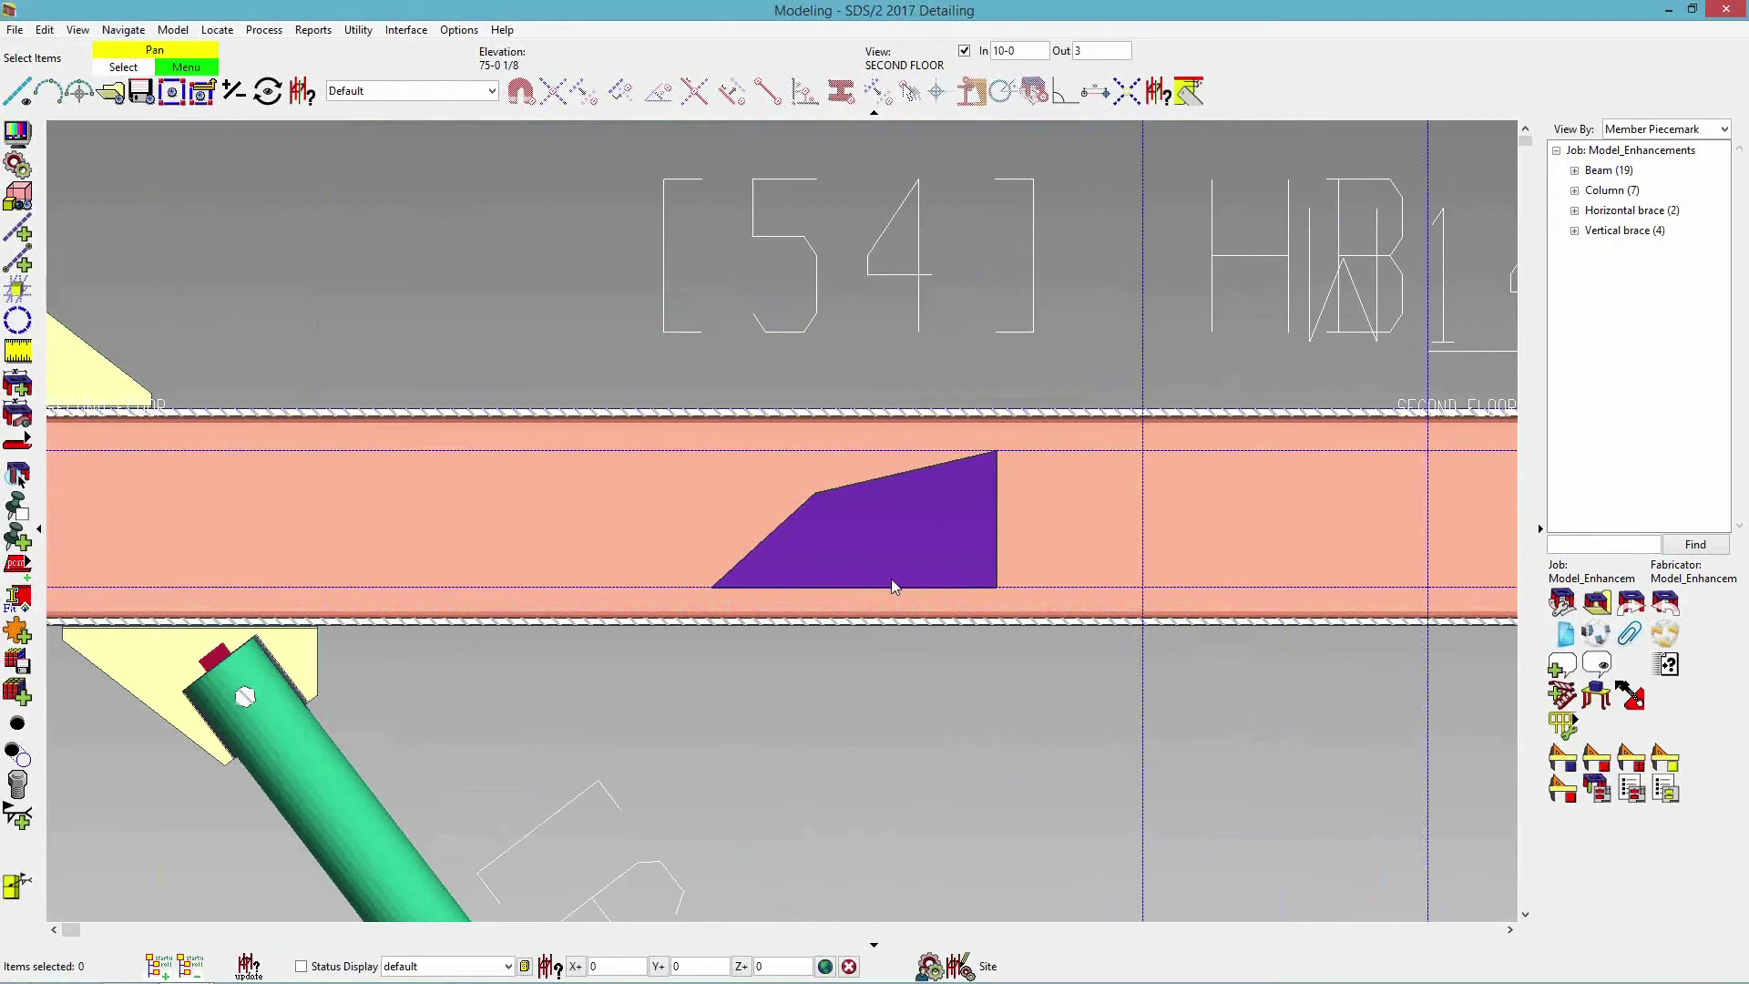
Place a void space cylinder member on the second floor plan with a Z offset of -6, running across beams B_99, B_19 and B_23.
scroll(1227, 630, "down", 3)
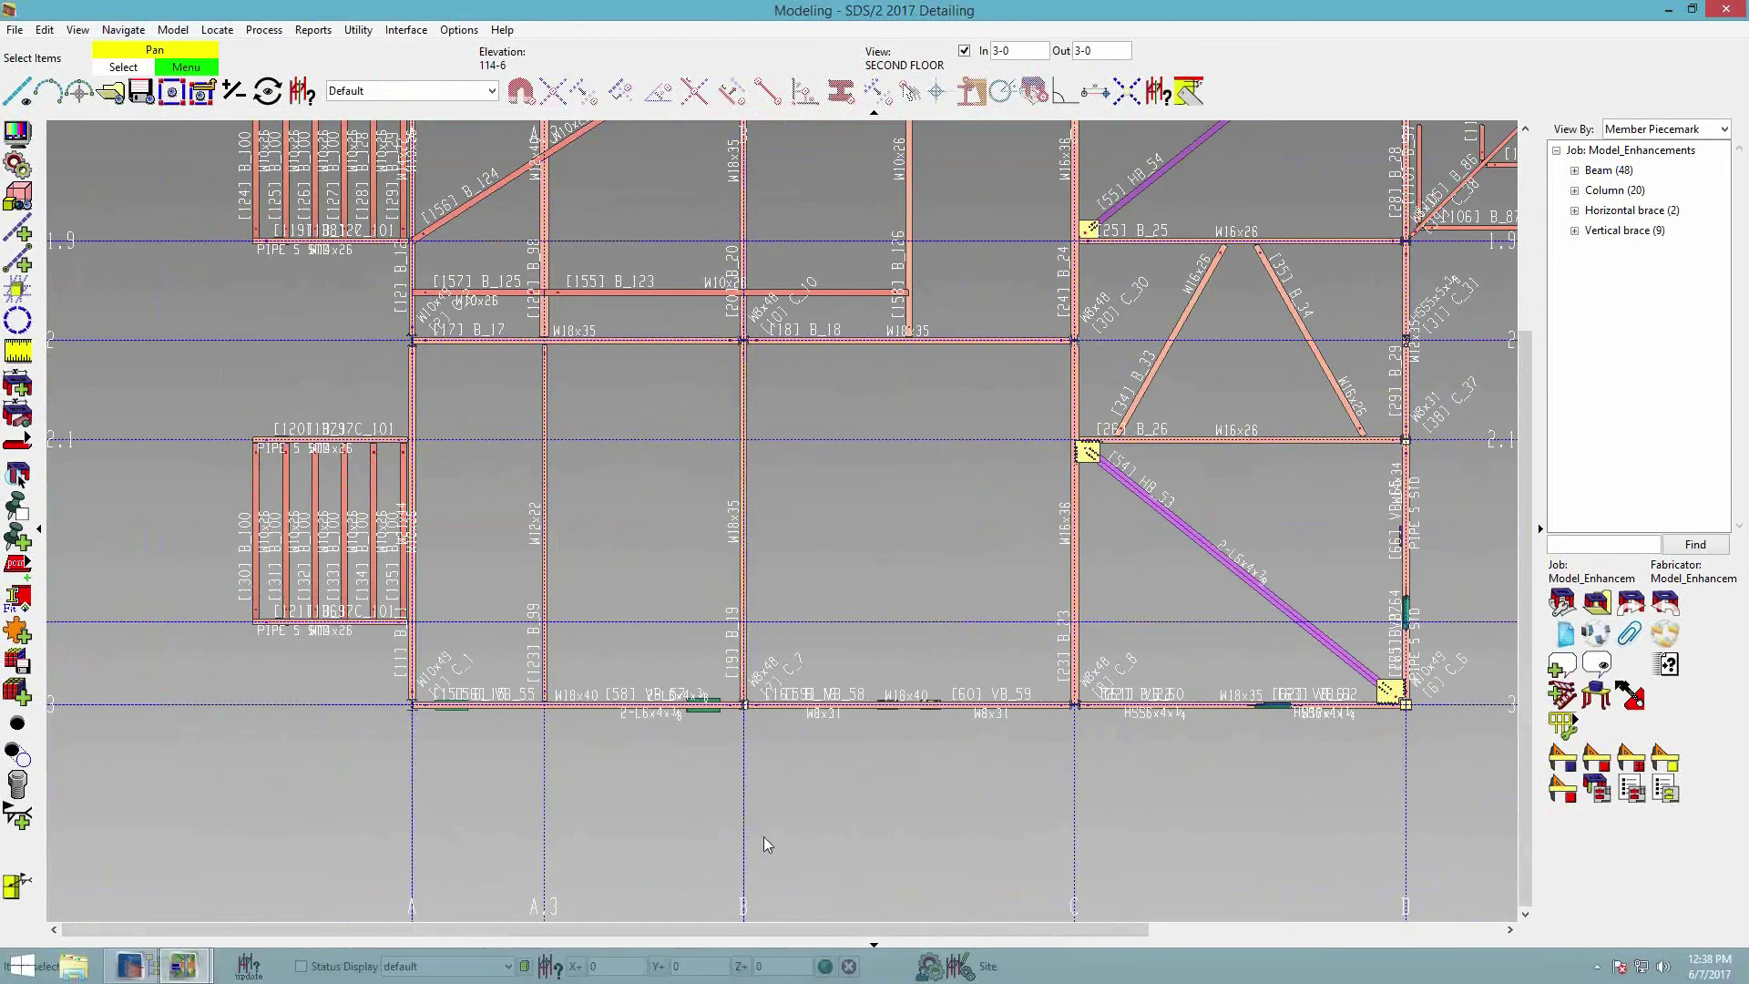
left_click(777, 961)
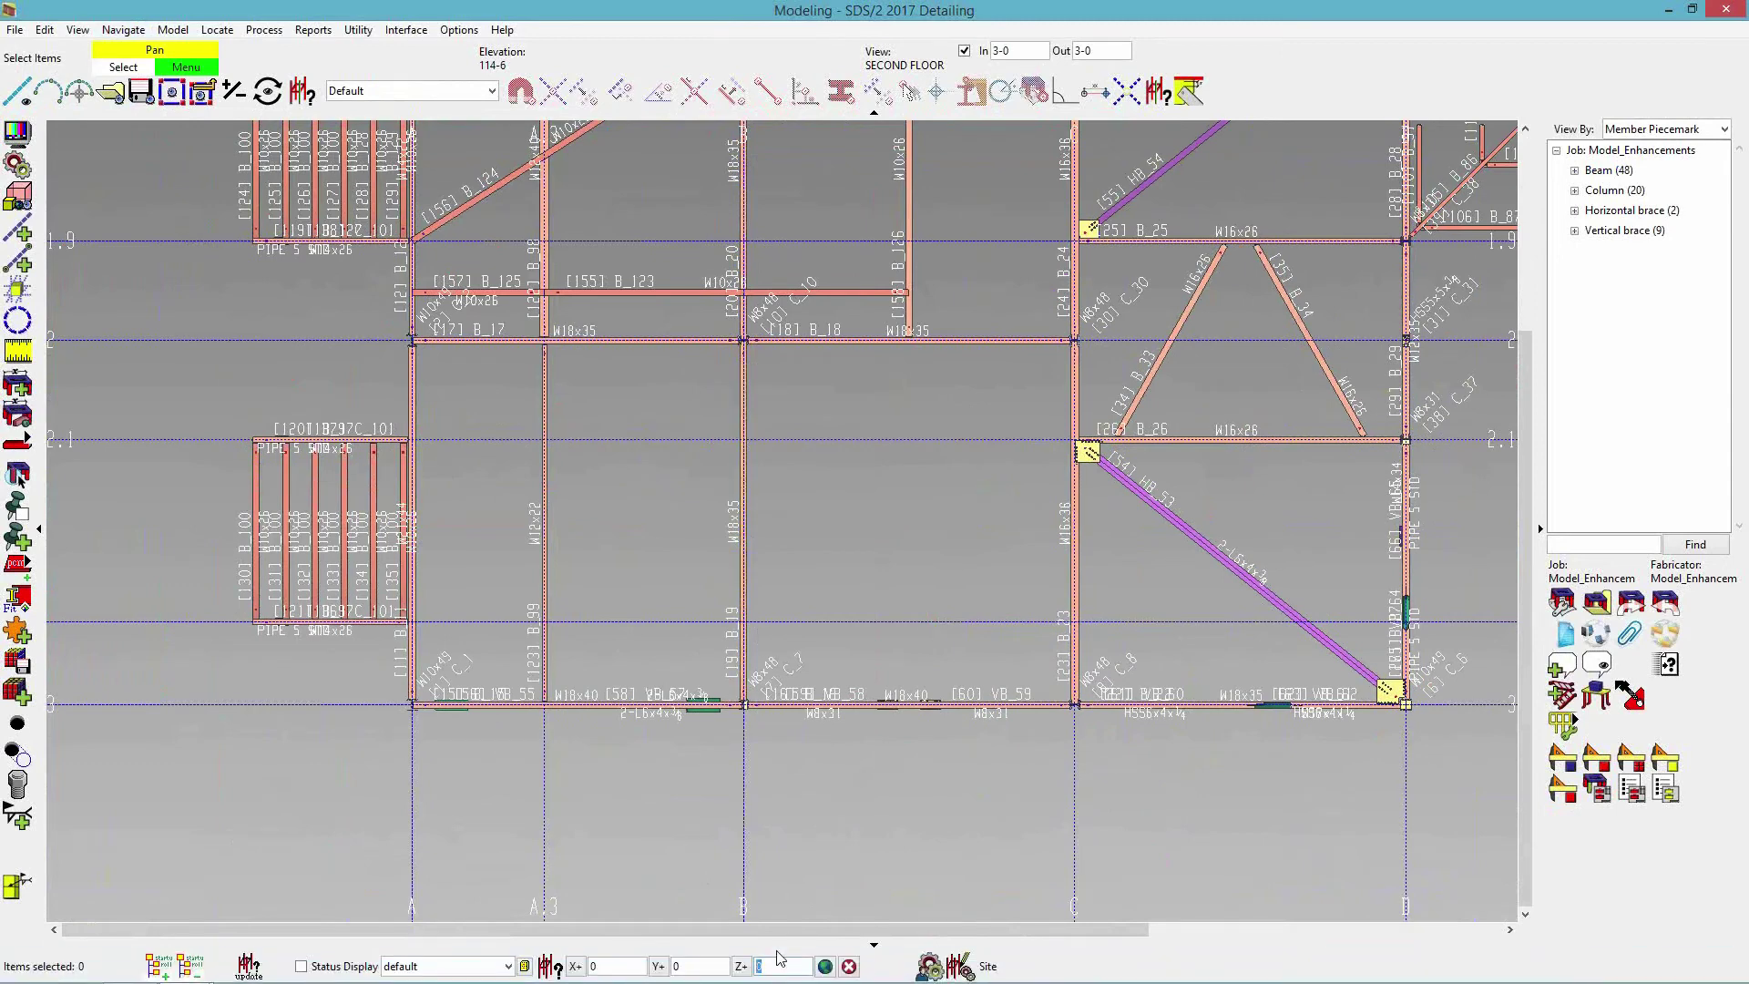
type("6")
scroll(629, 672, "up", 2)
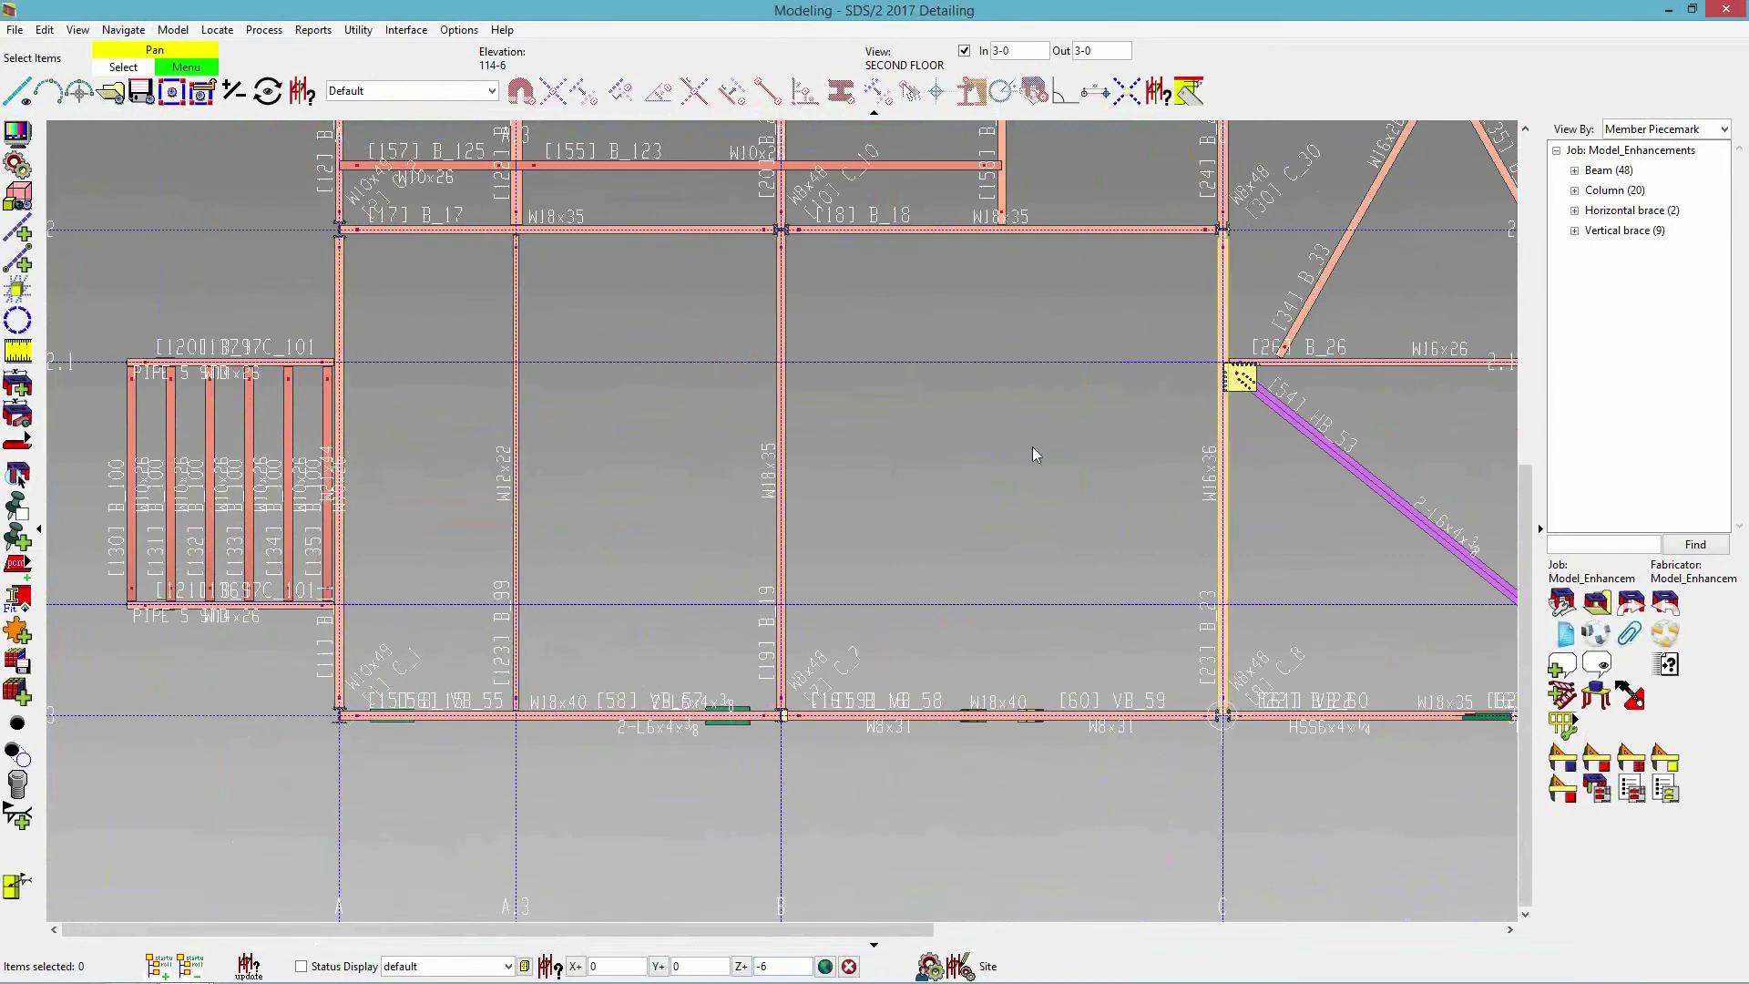
key("a")
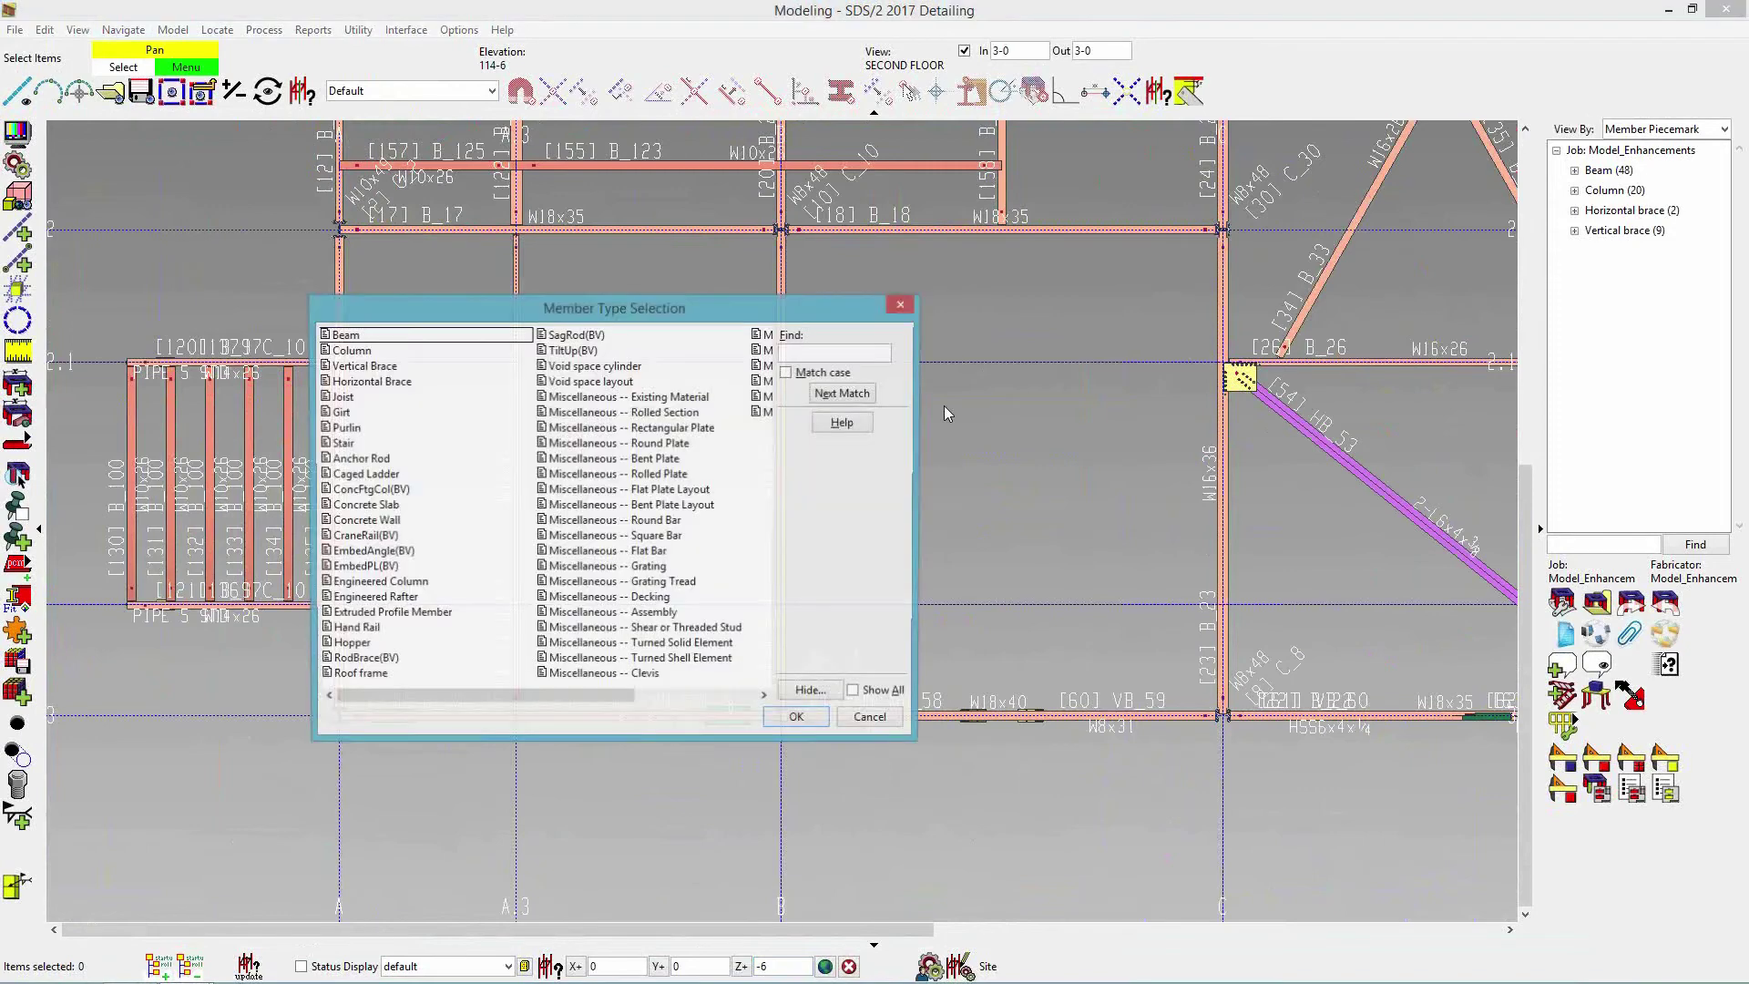
left_click(608, 367)
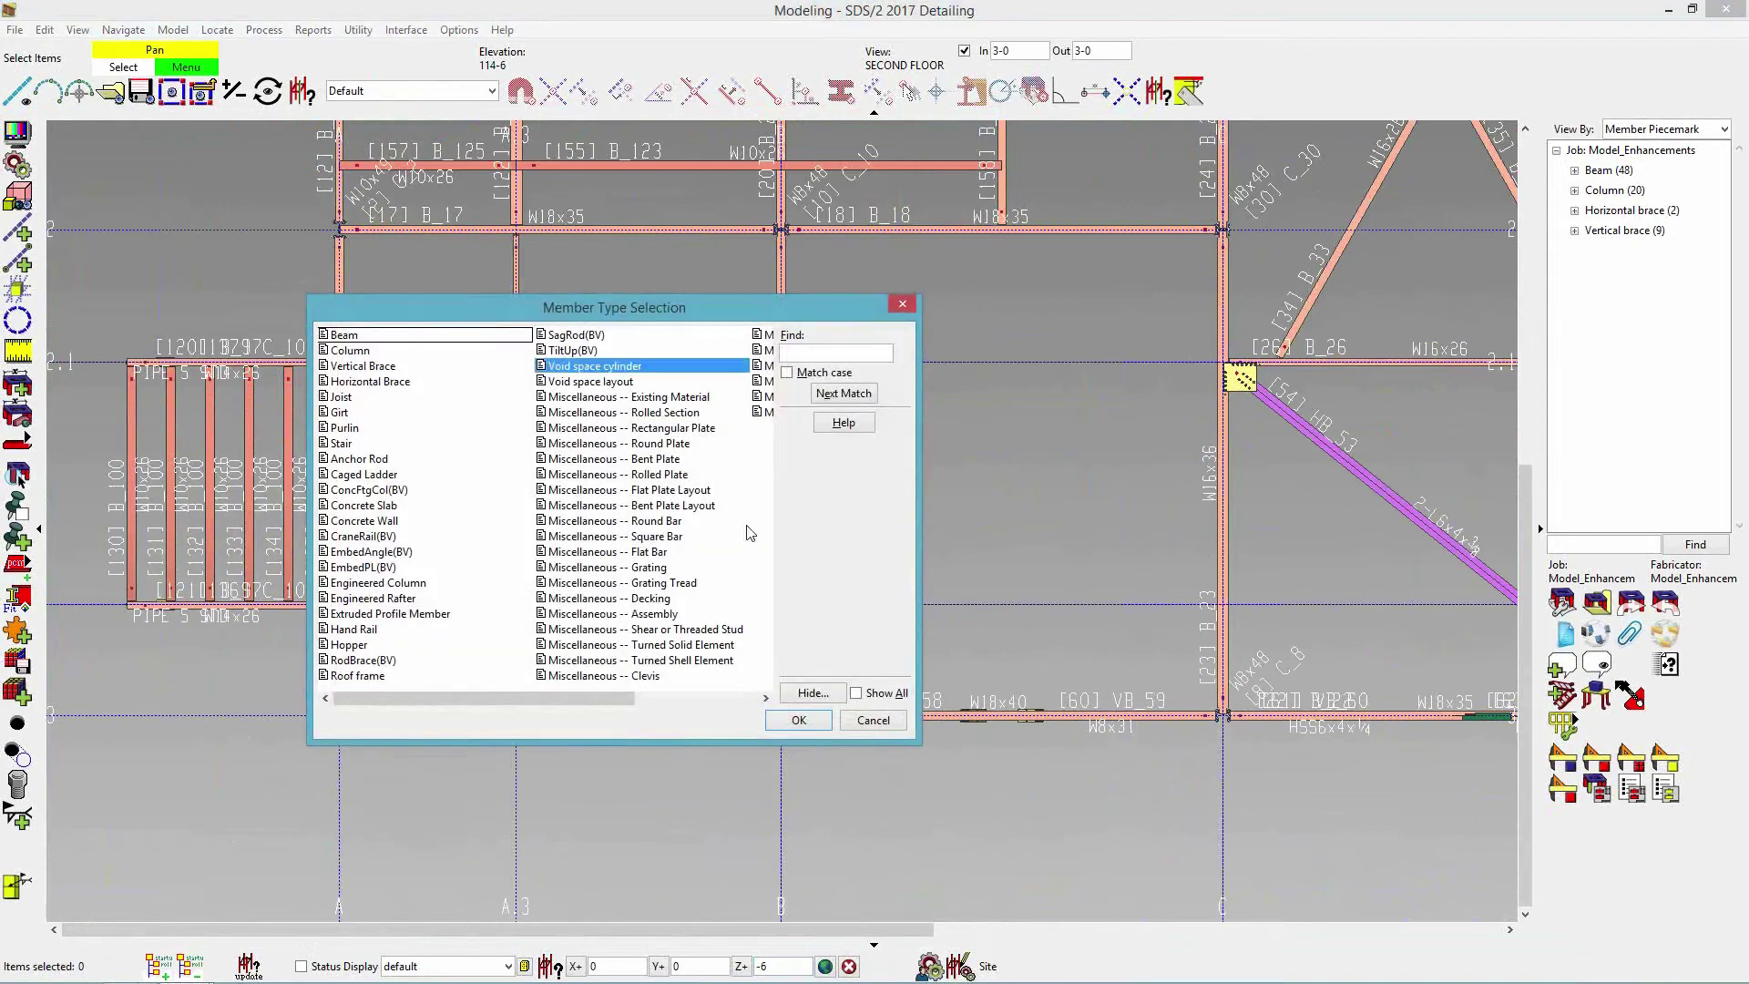
left_click(798, 720)
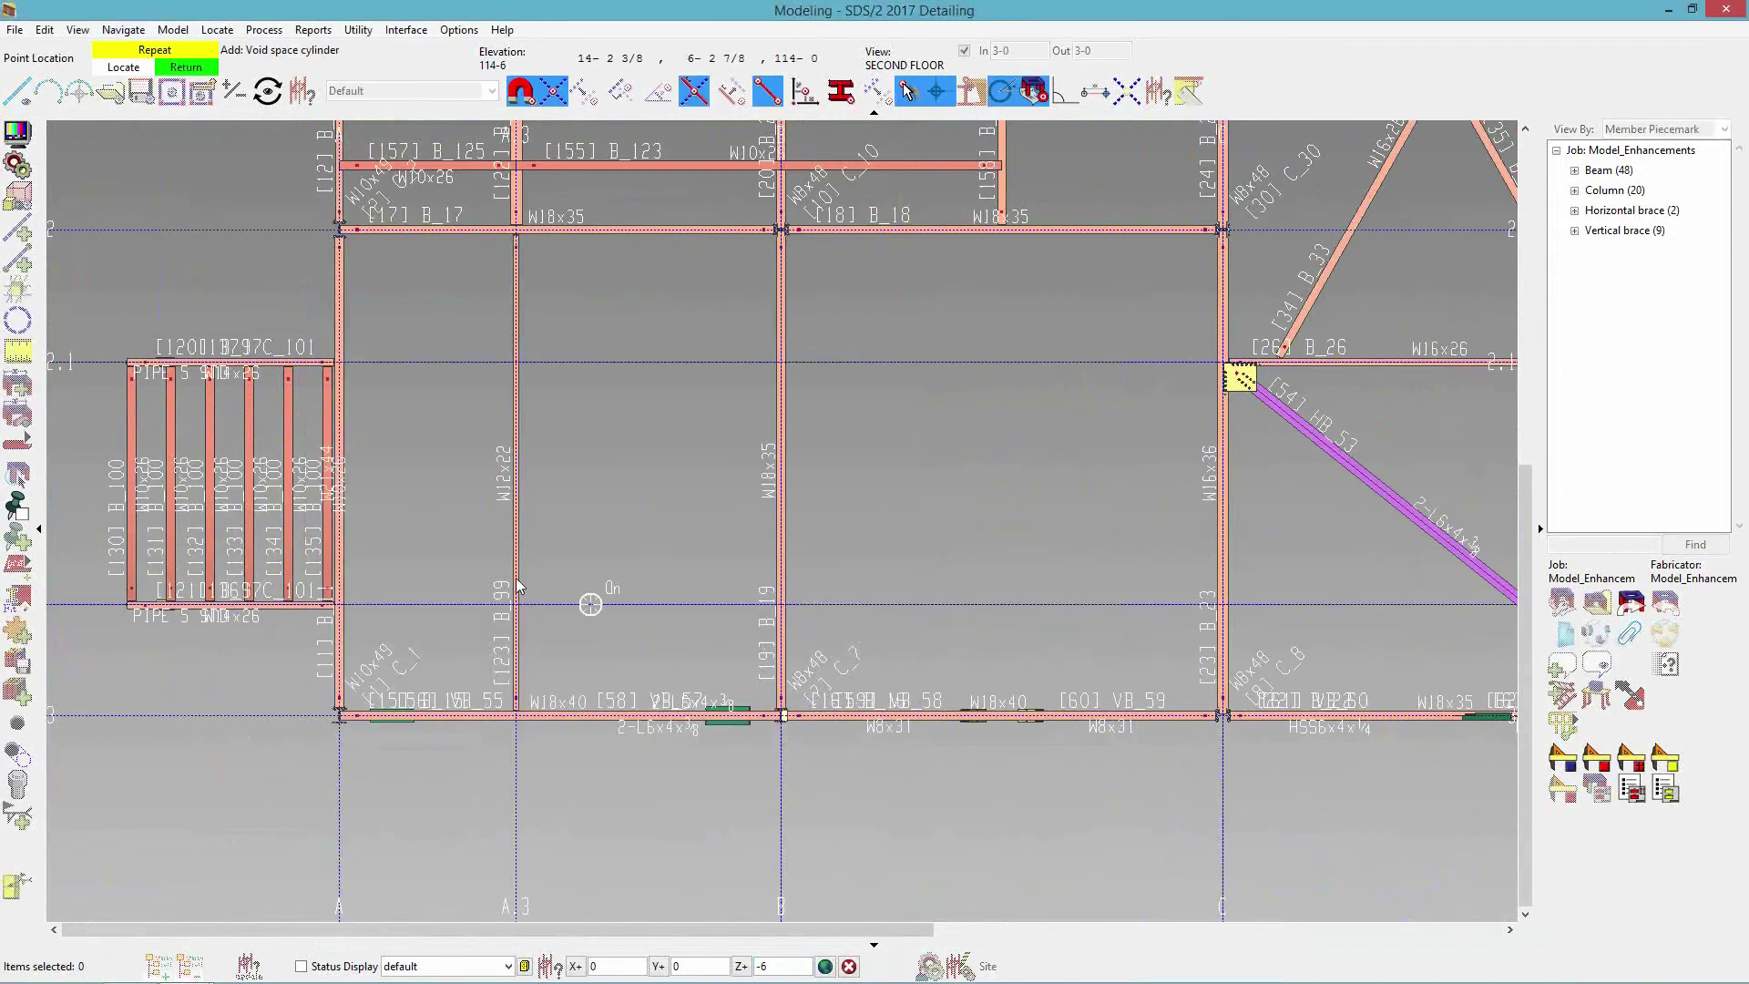
left_click(433, 604)
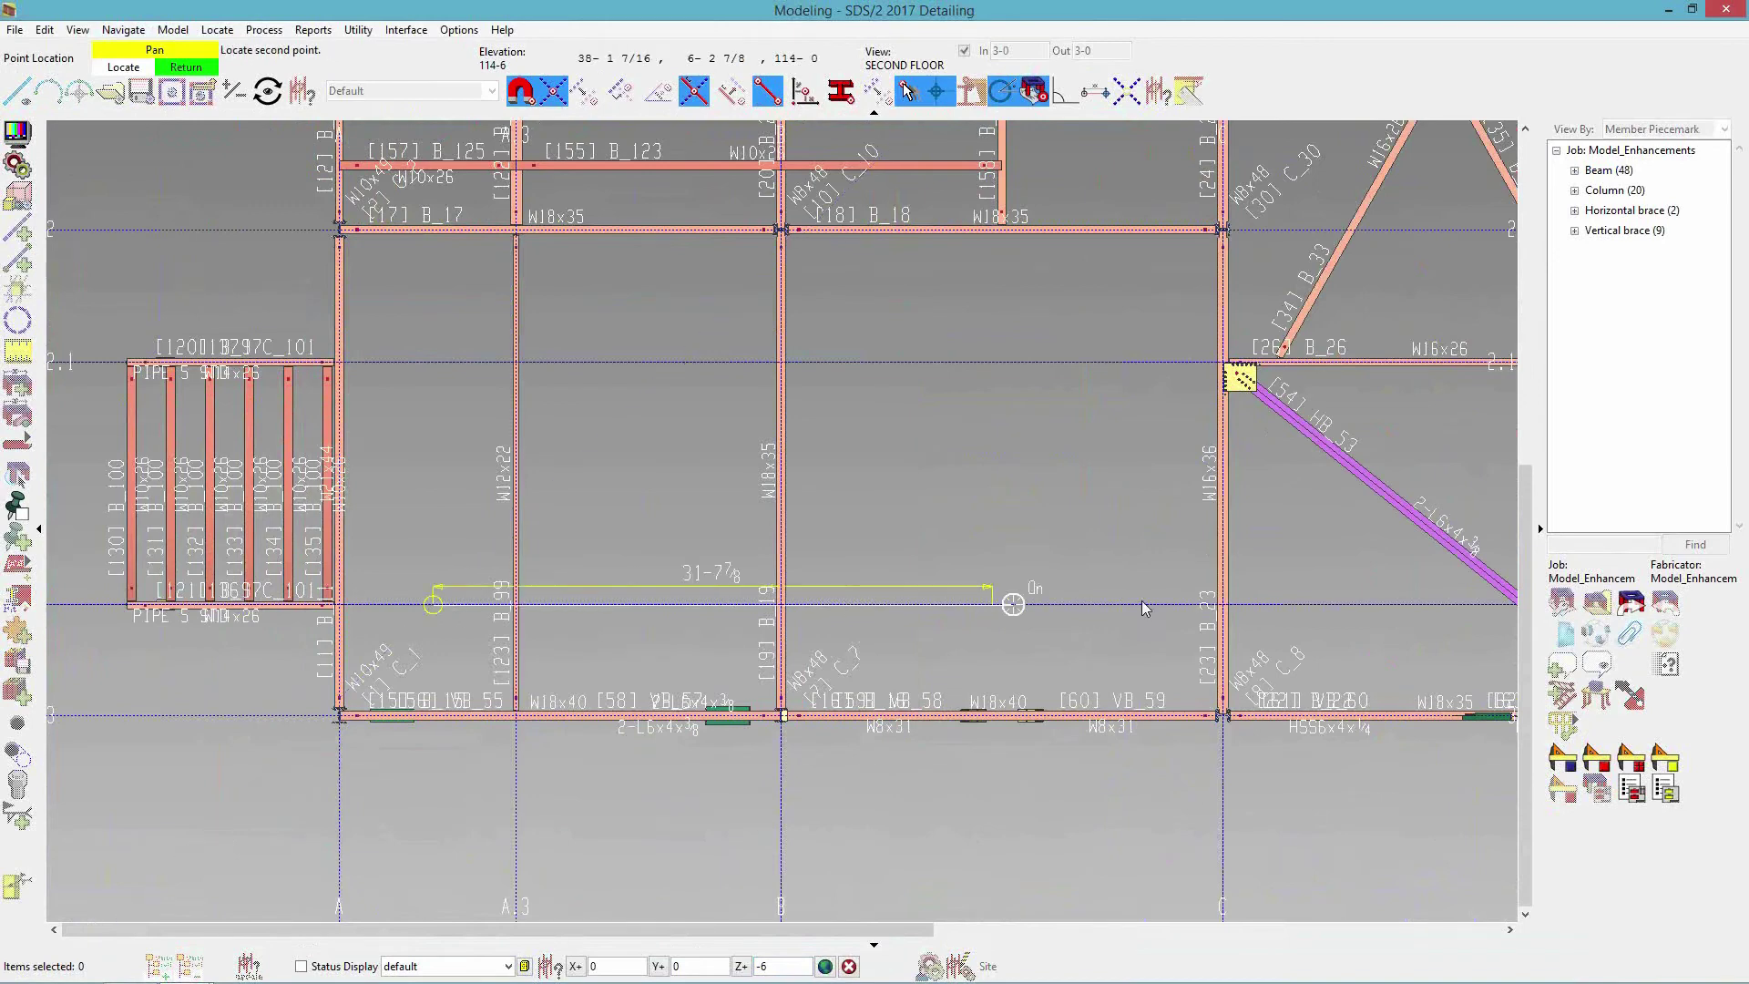
left_click(1300, 604)
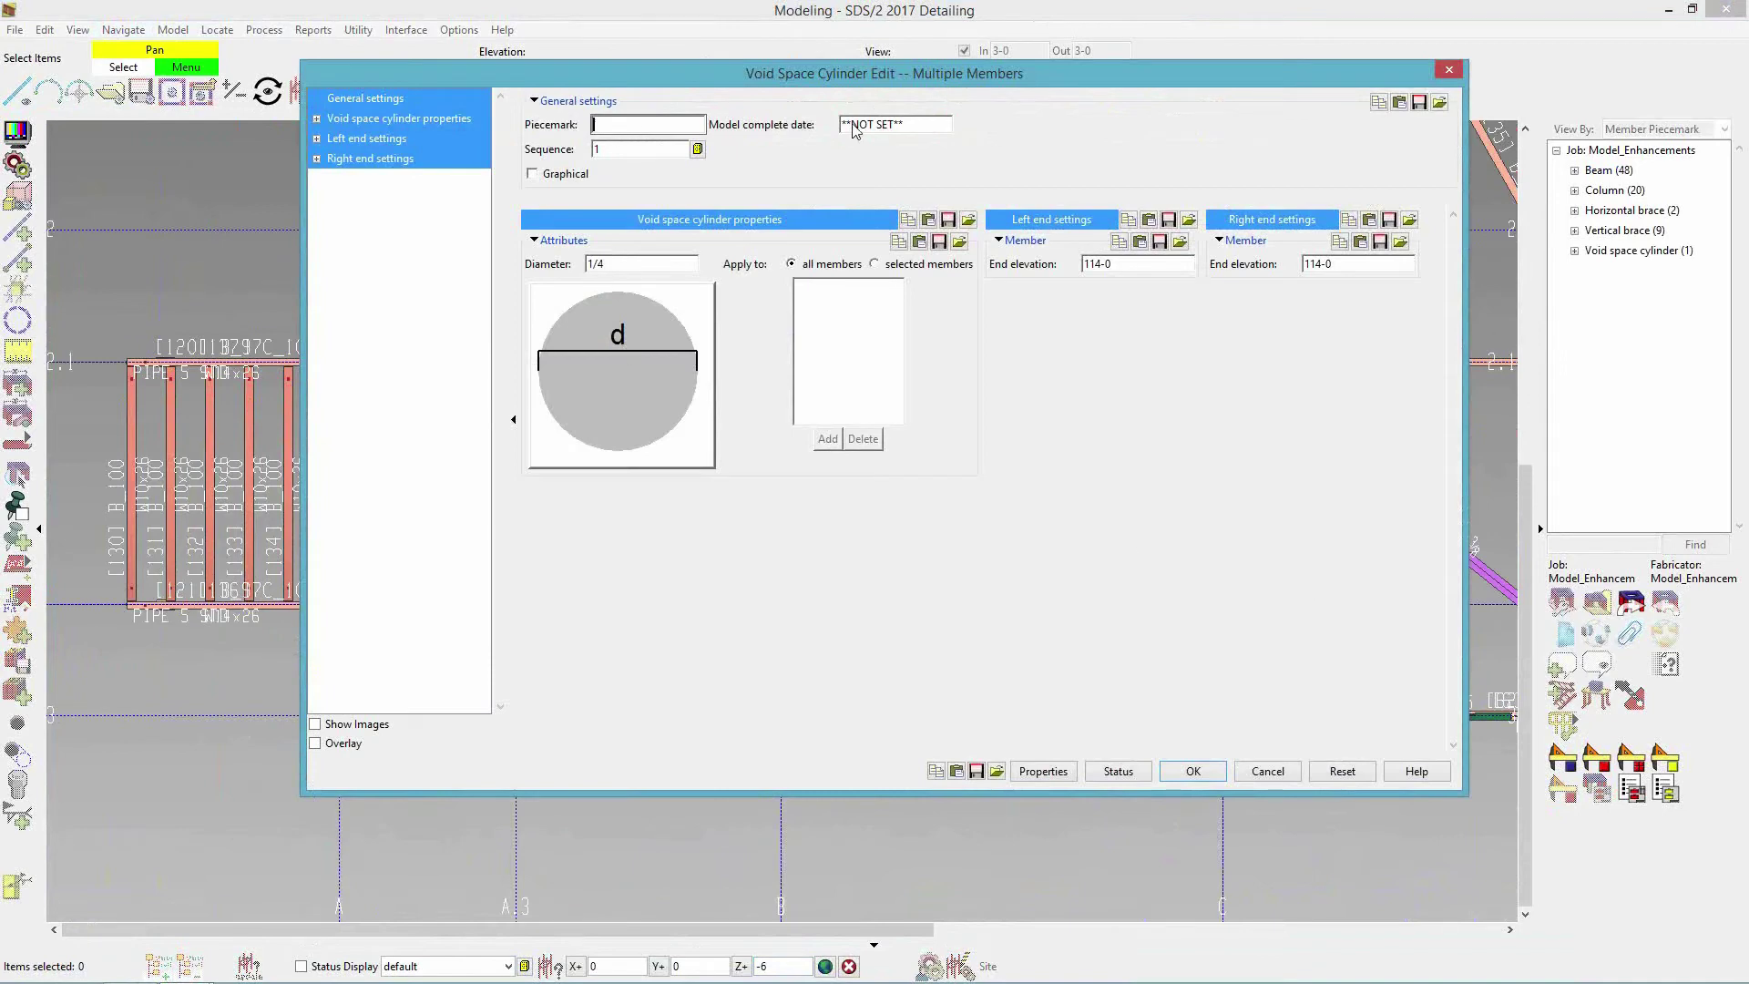
Set the void cylinder's diameter to 3, create it applied to all members, and inspect its path through the beams in 3D.
left_click(613, 264)
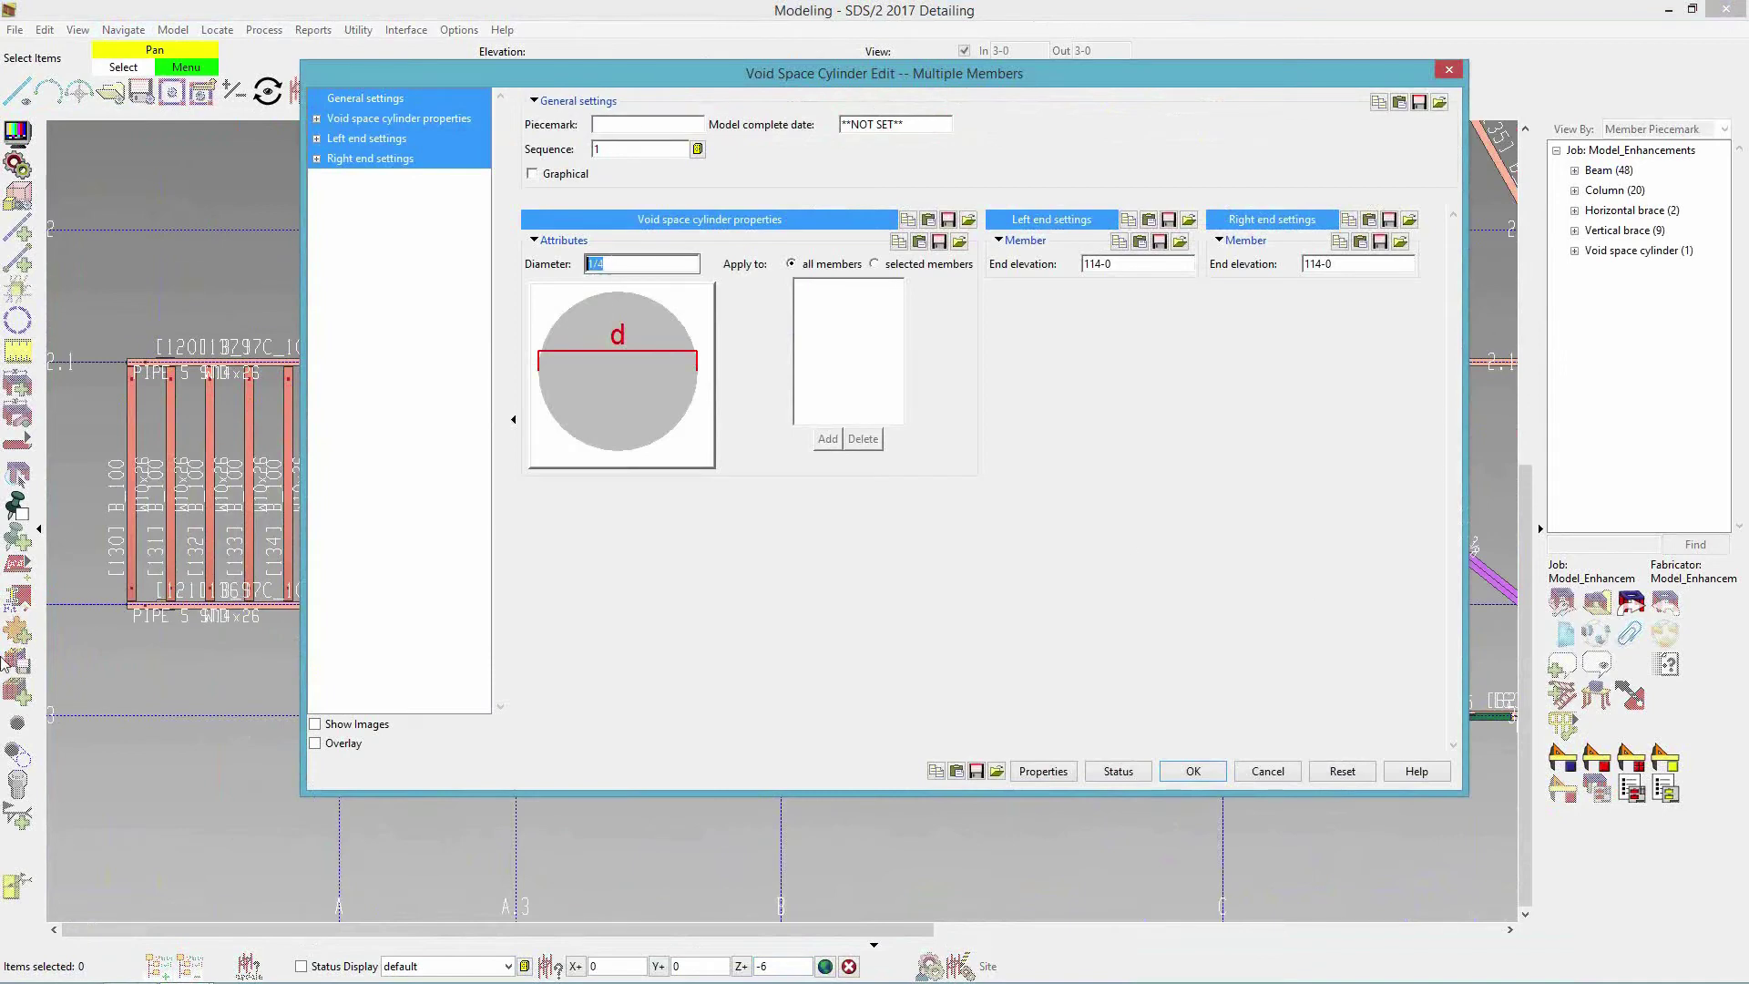
type("3")
key("Tab")
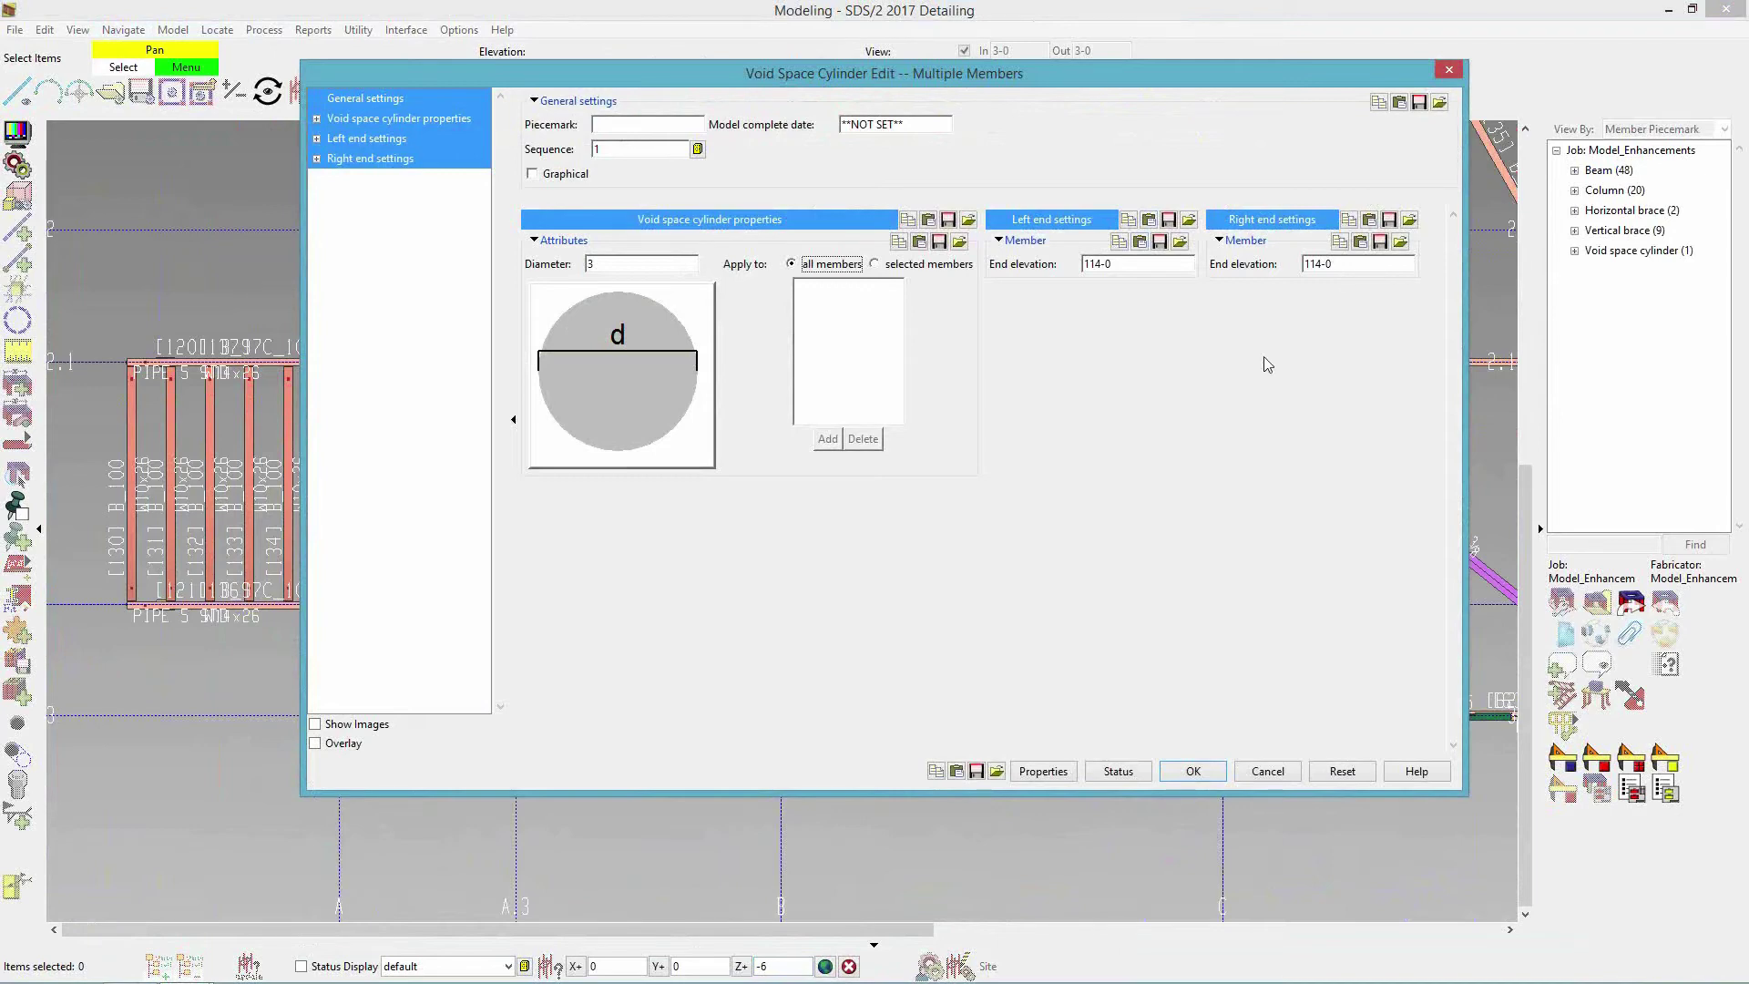
left_click(1212, 774)
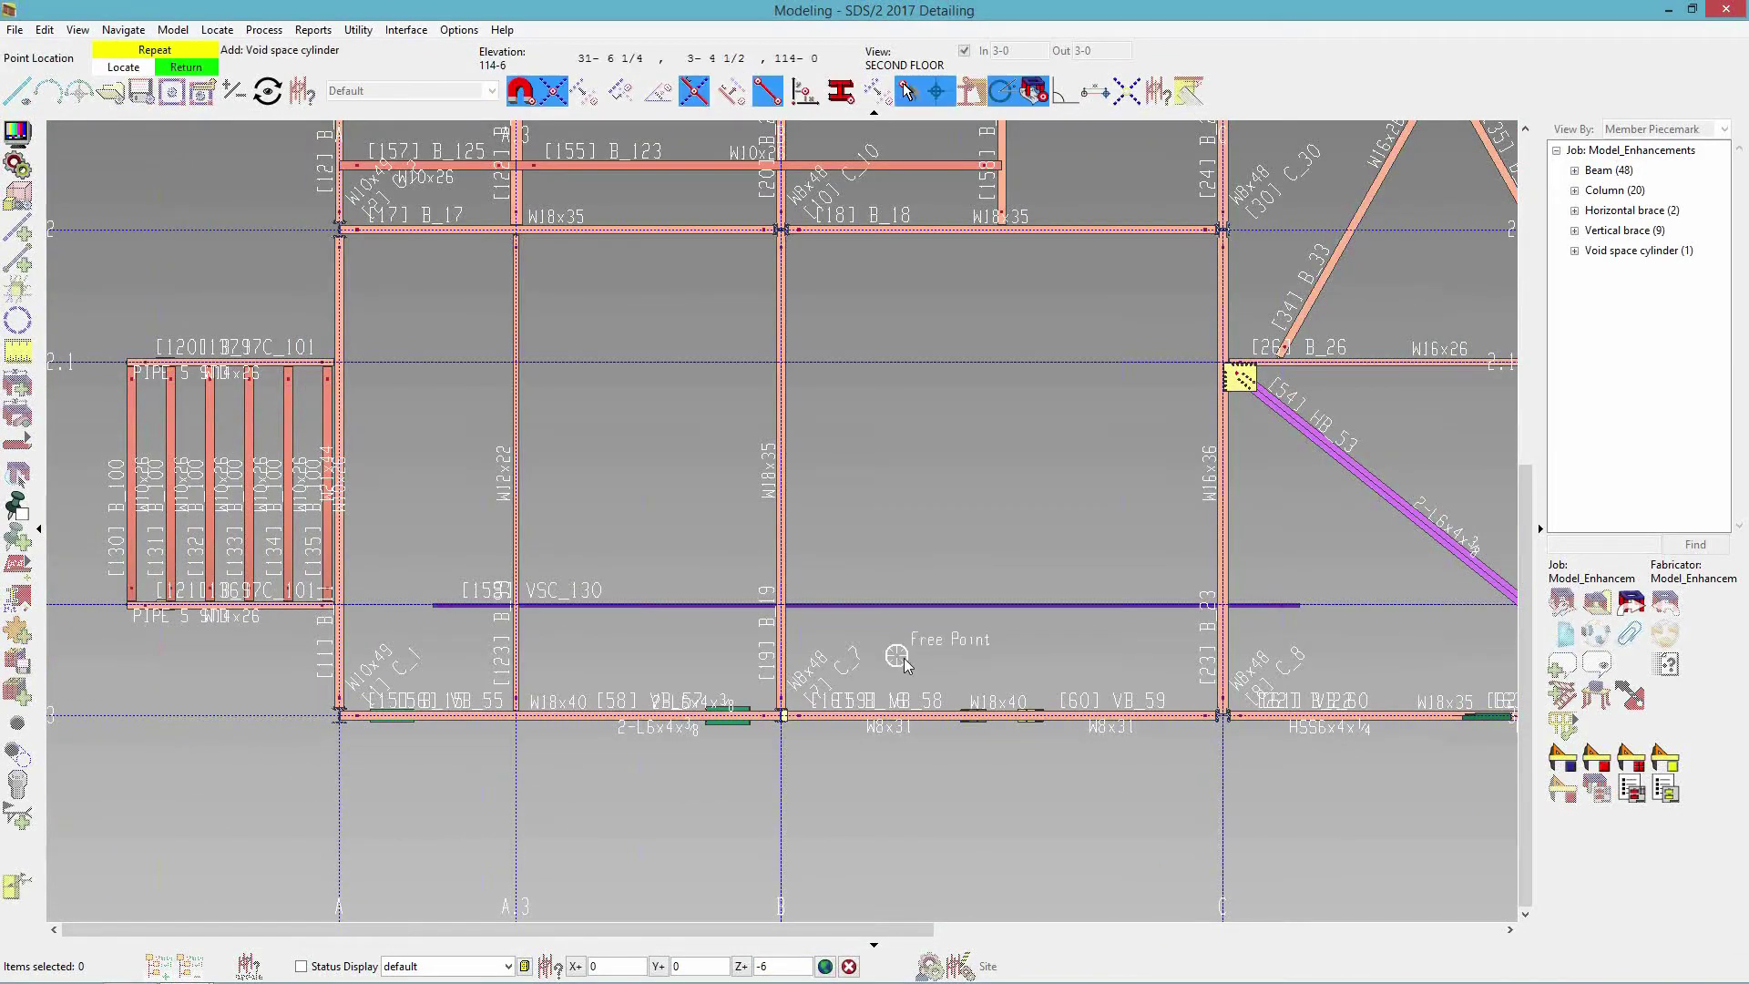
middle_click_drag(849, 617, 647, 518, "shift")
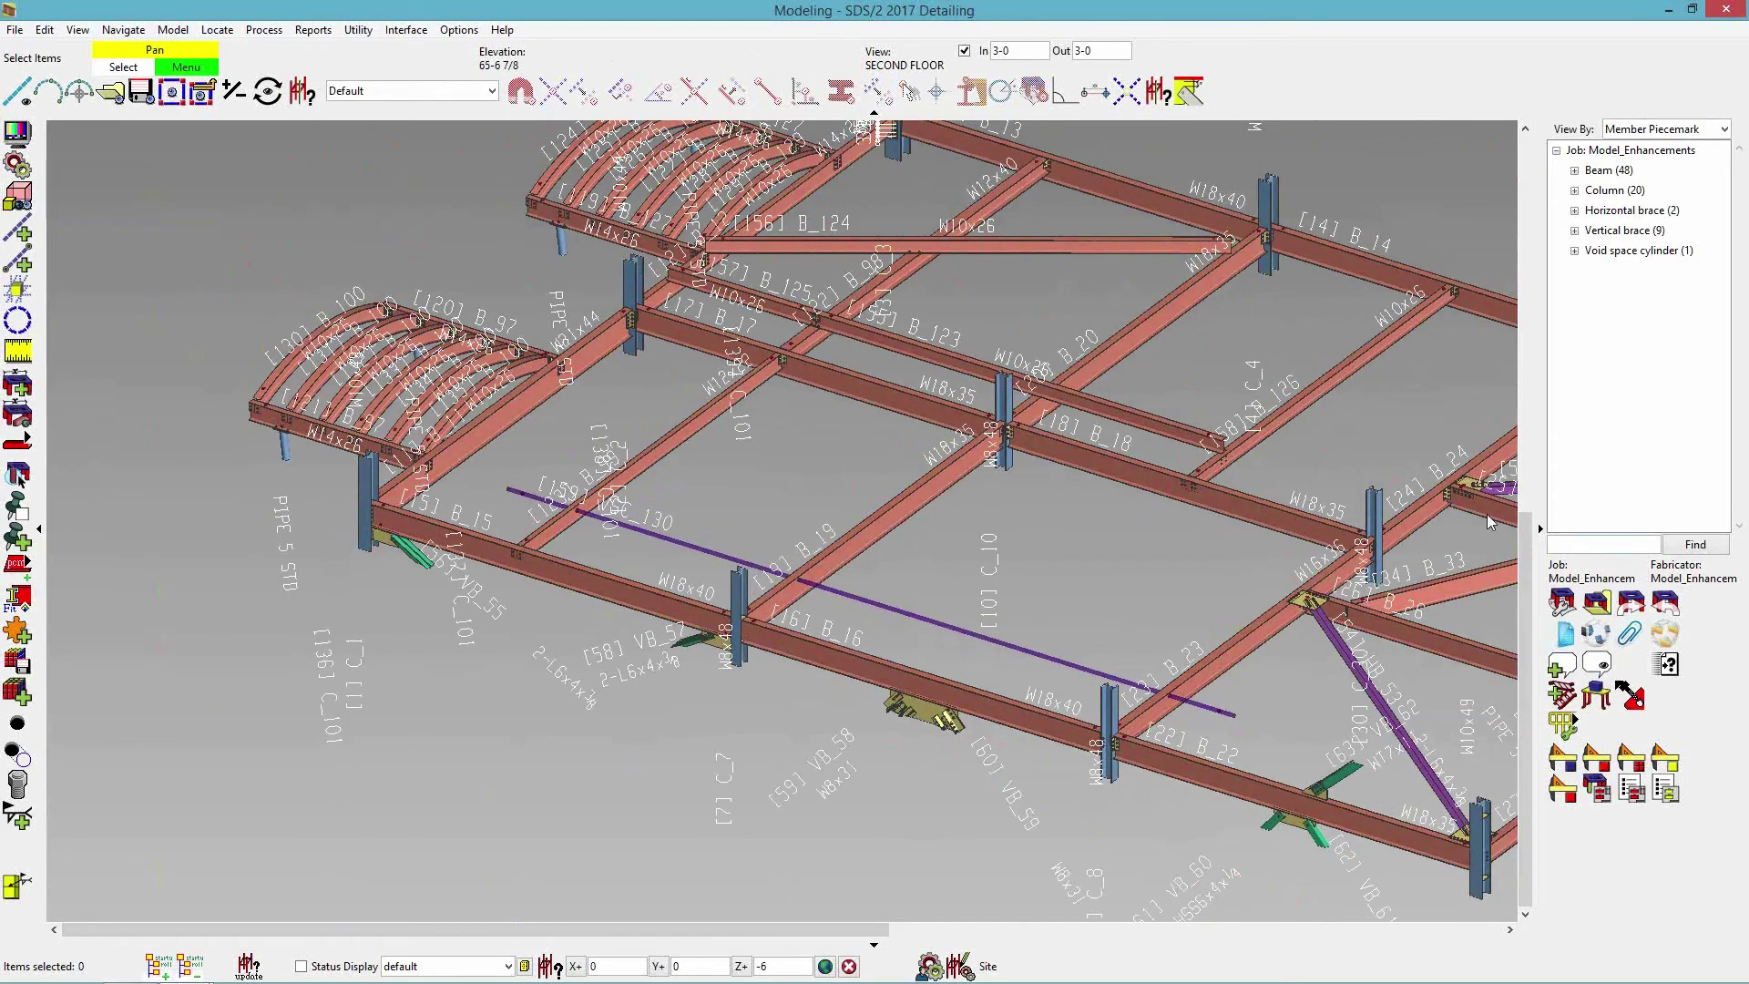
scroll(647, 517, "up", 3)
scroll(640, 558, "down", 5)
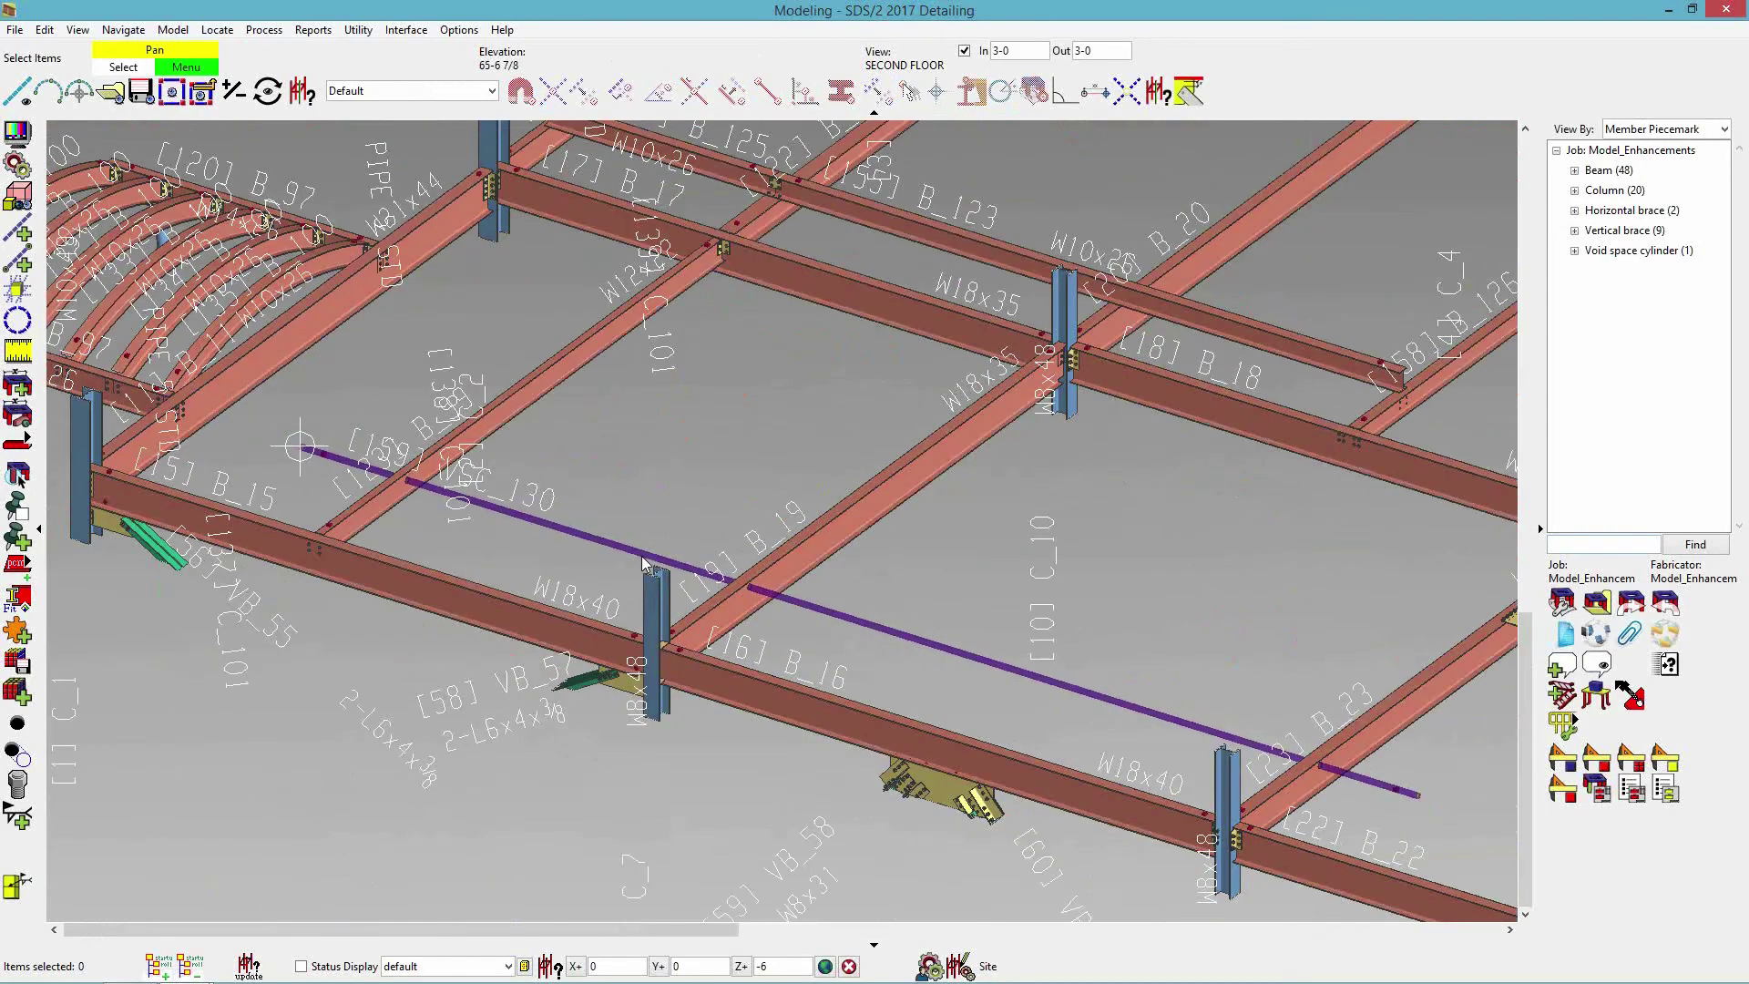
Hide the void space cylinder and inspect the holes it leaves in beams B_19, B_99 and B_23.
left_click(890, 635)
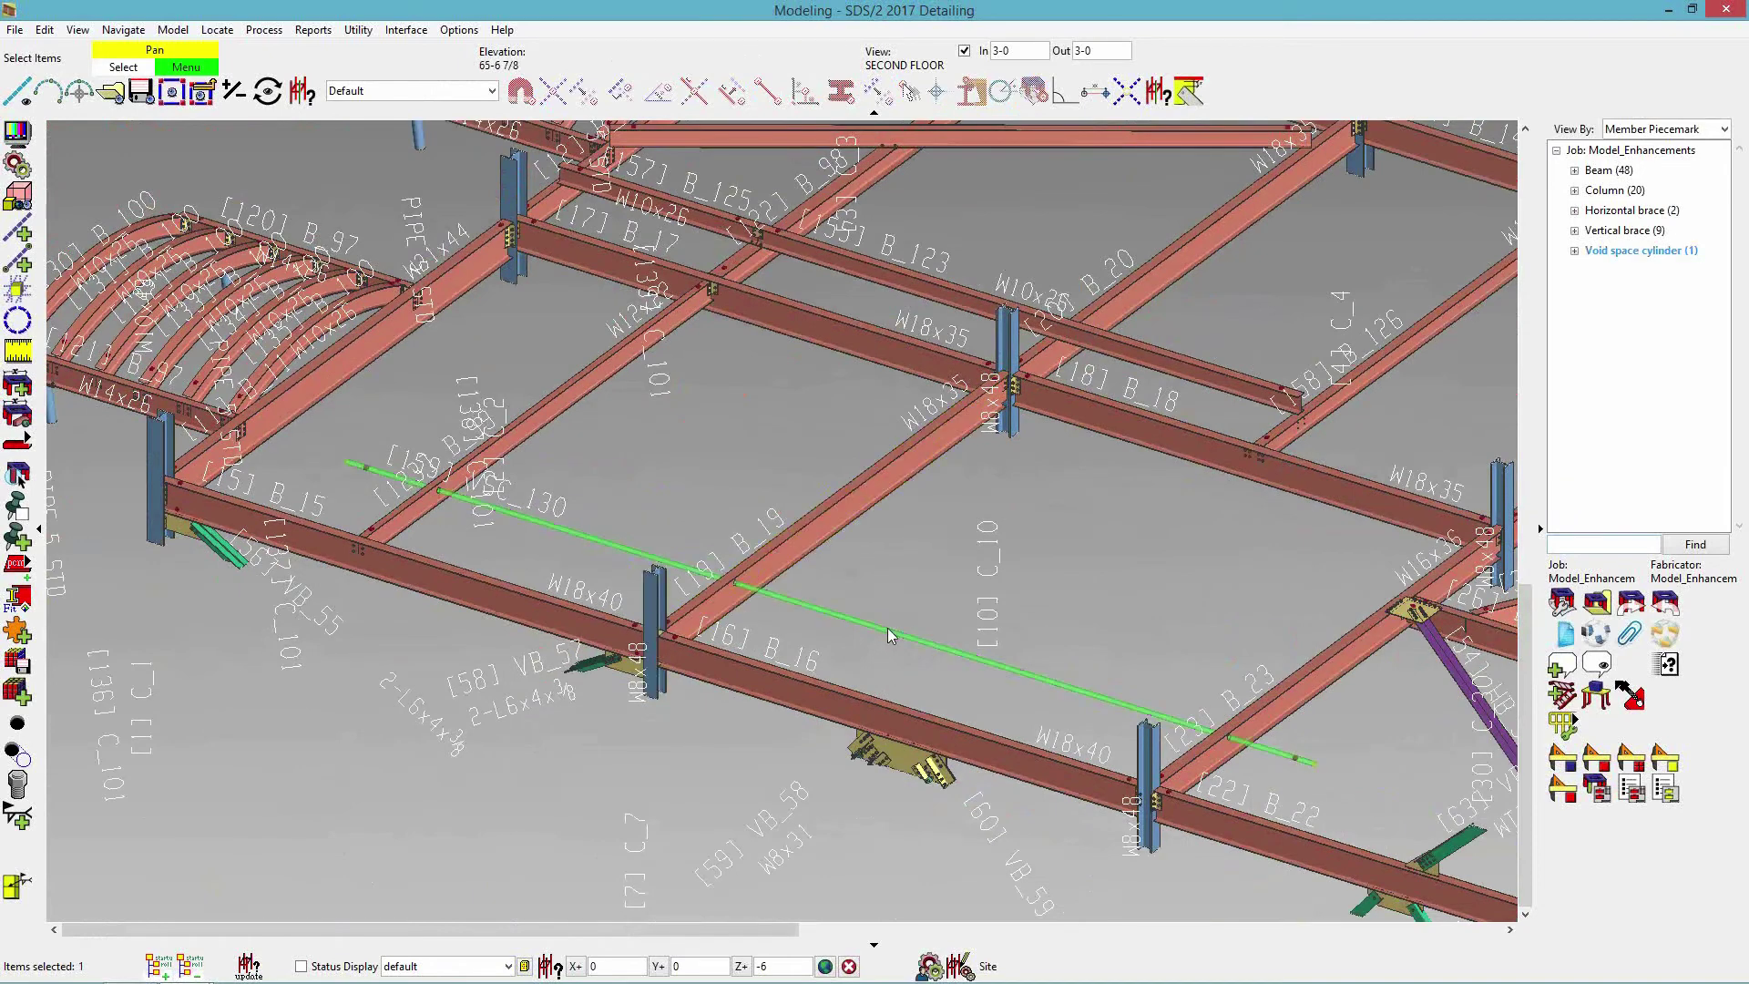
right_click(889, 629)
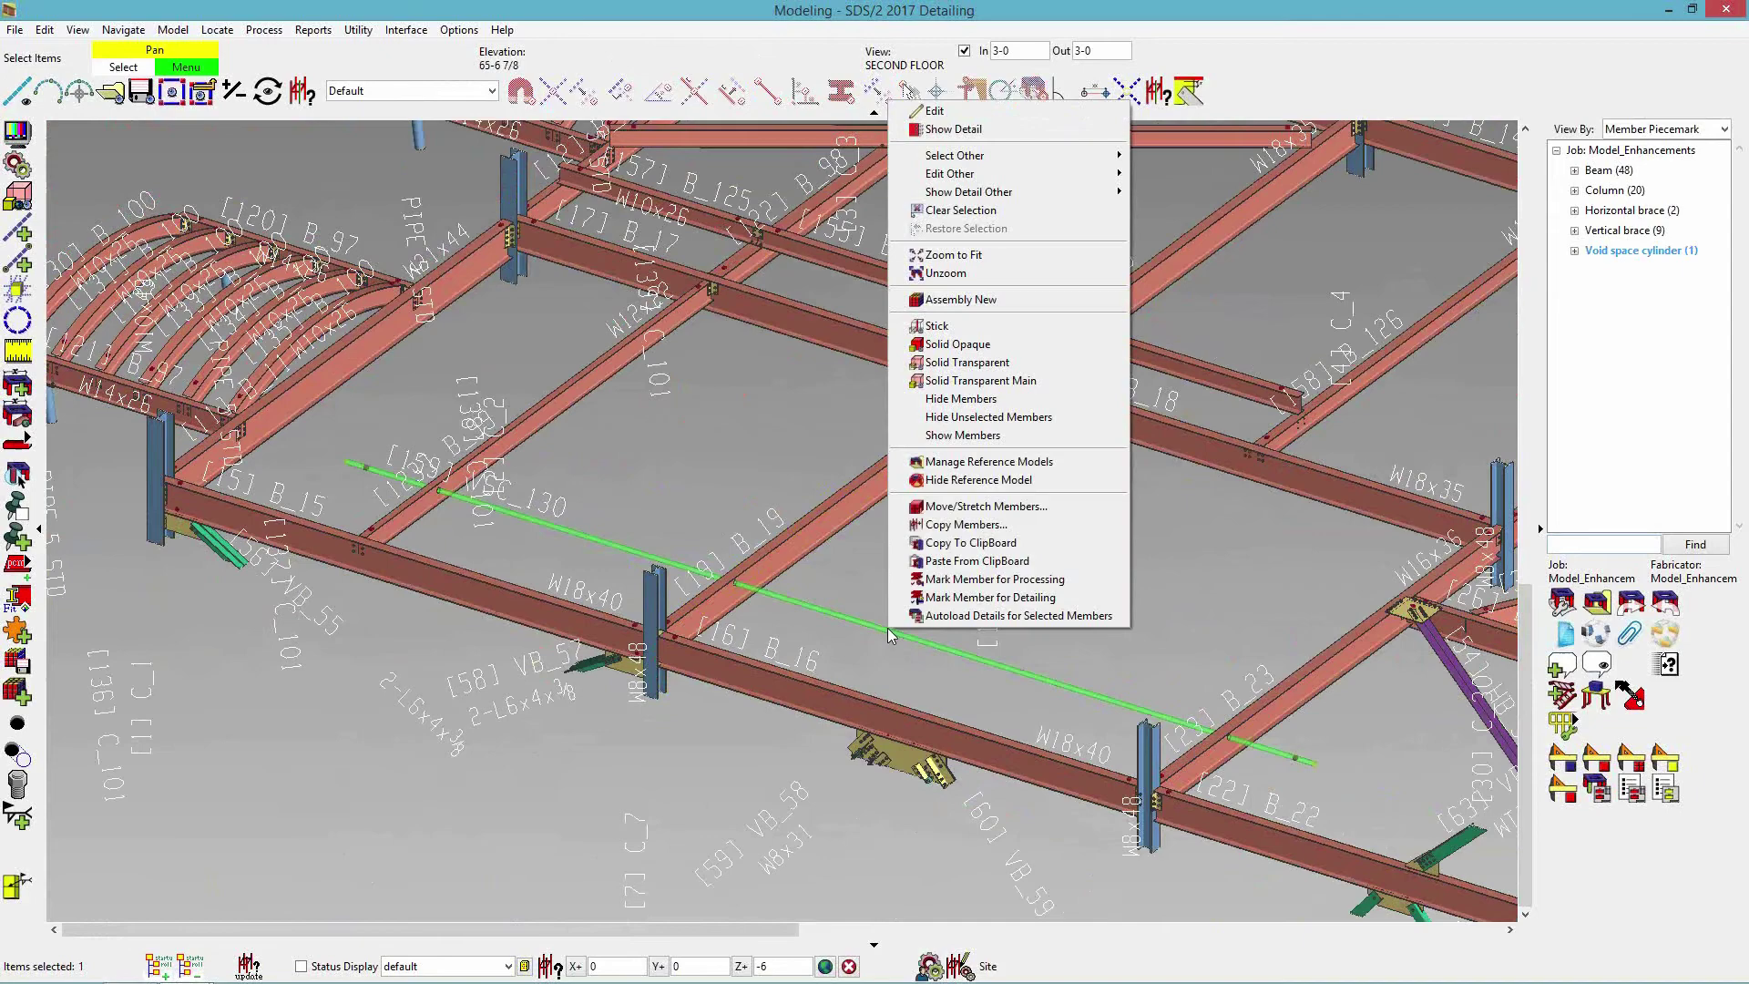
left_click(977, 405)
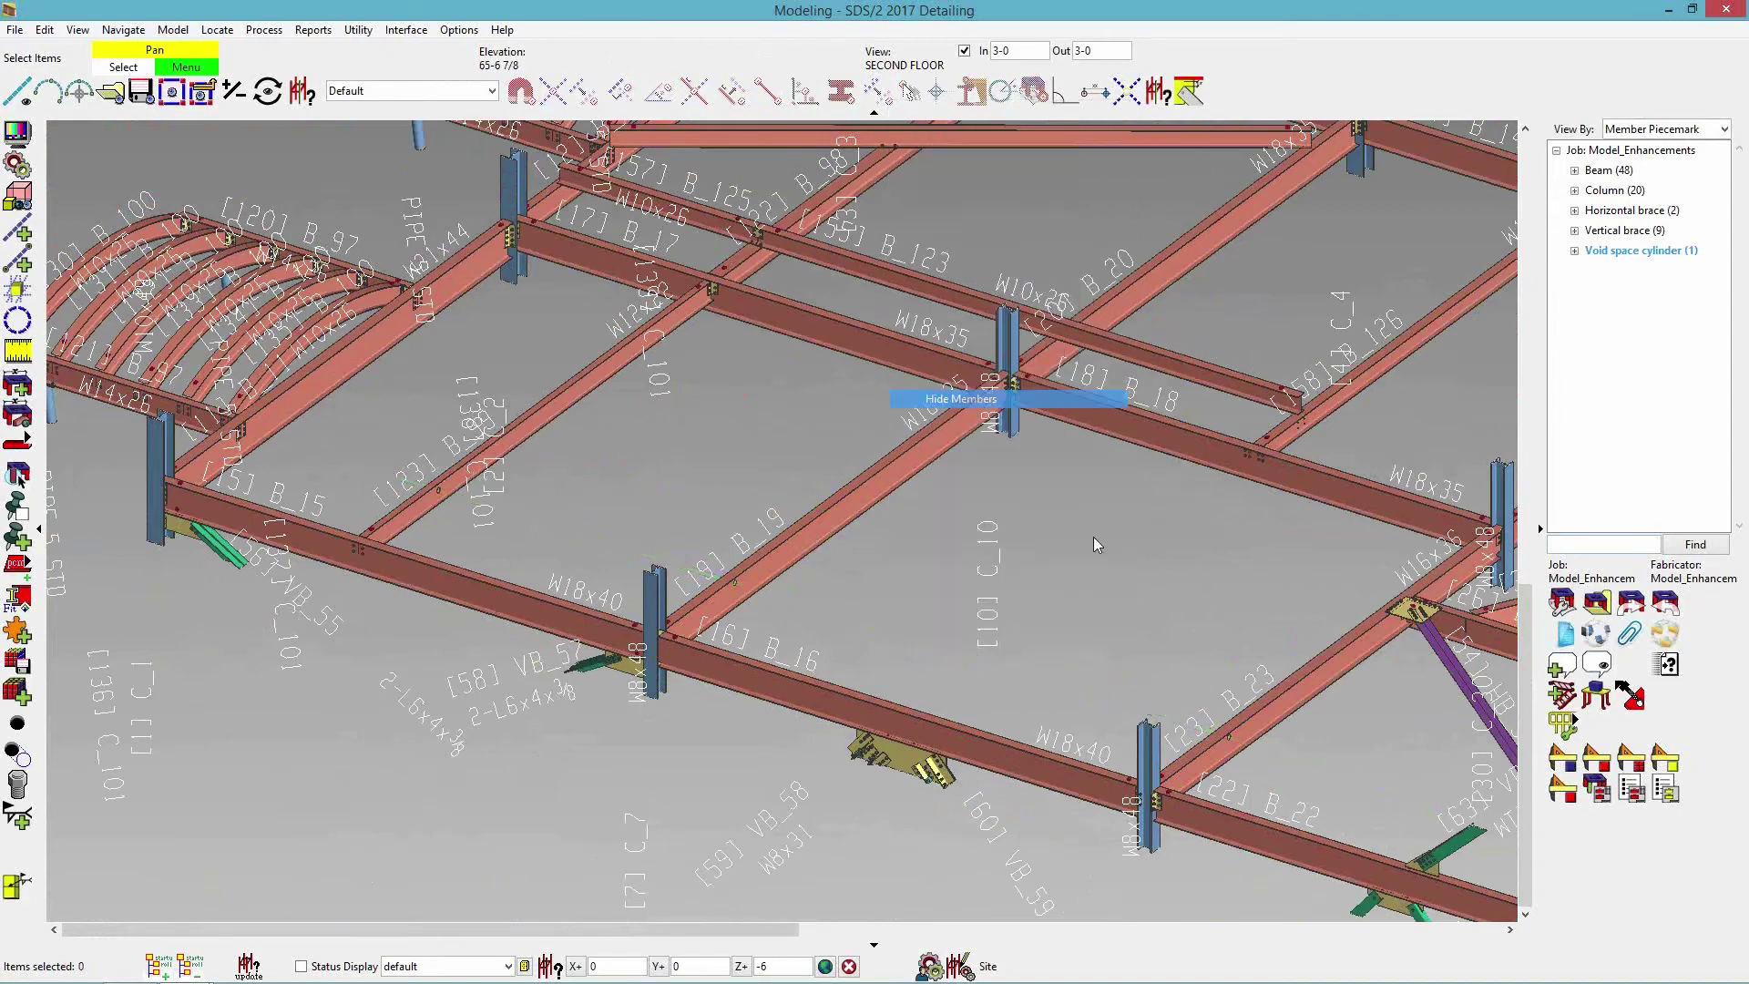
scroll(746, 584, "up", 8)
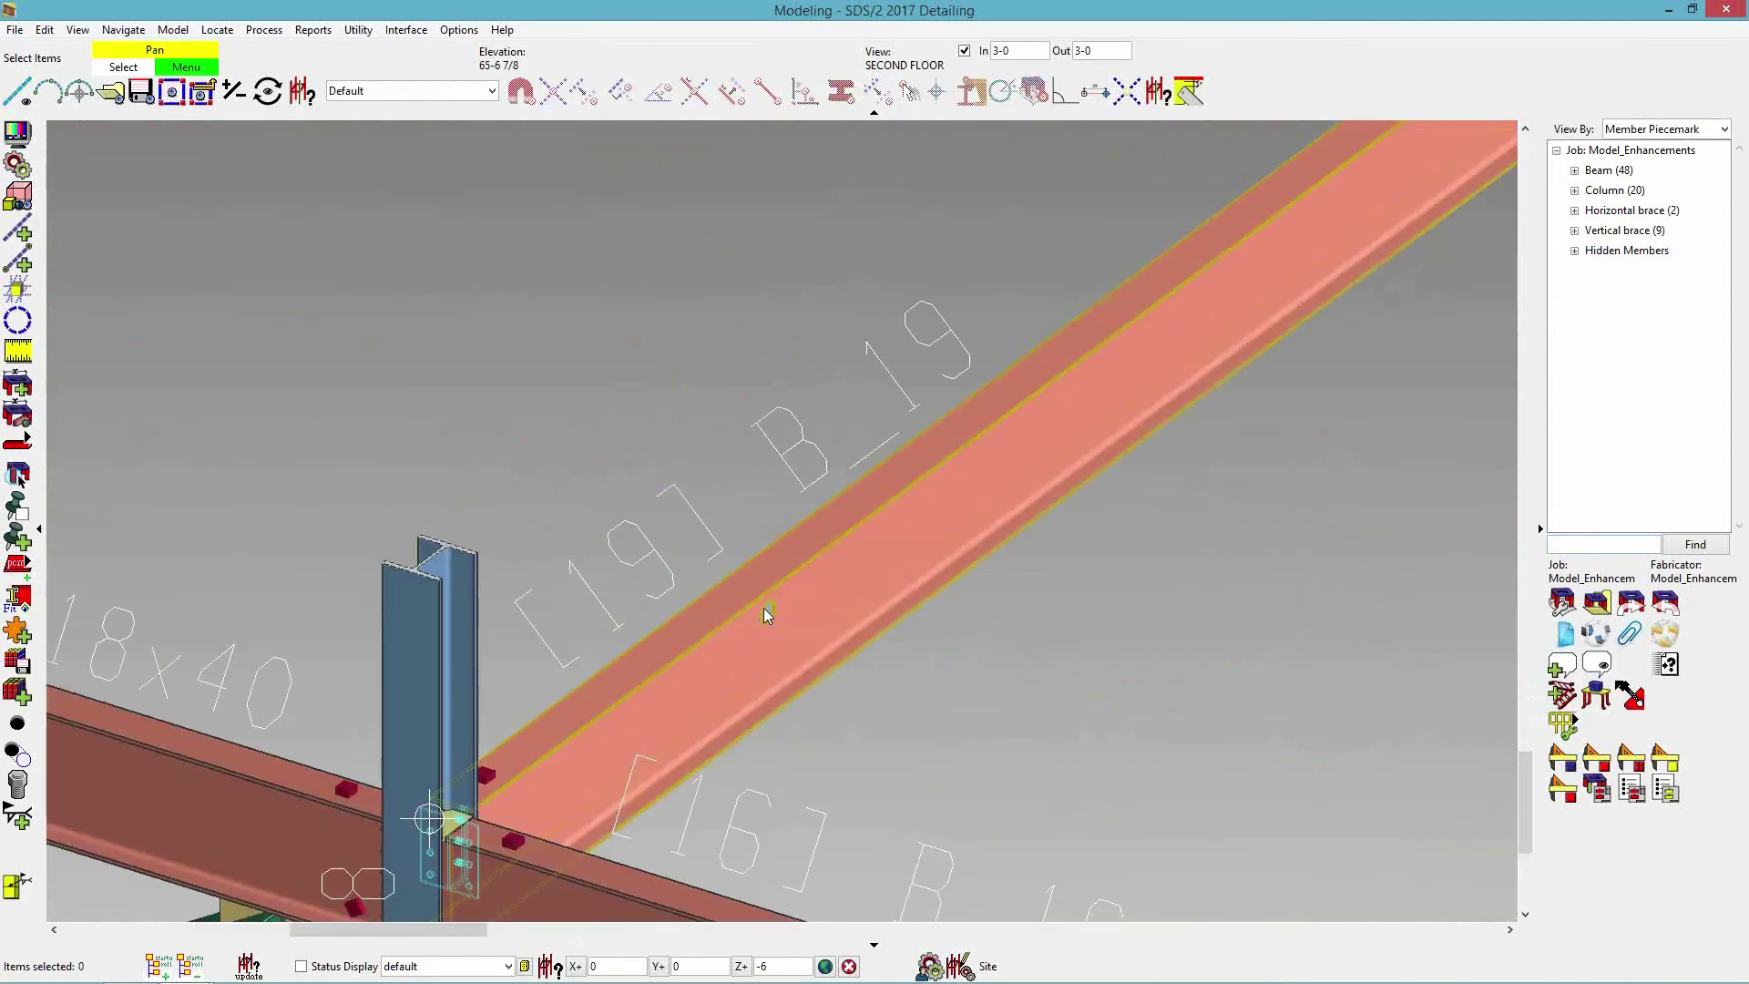
left_click(772, 608)
middle_click_drag(566, 495, 1204, 766)
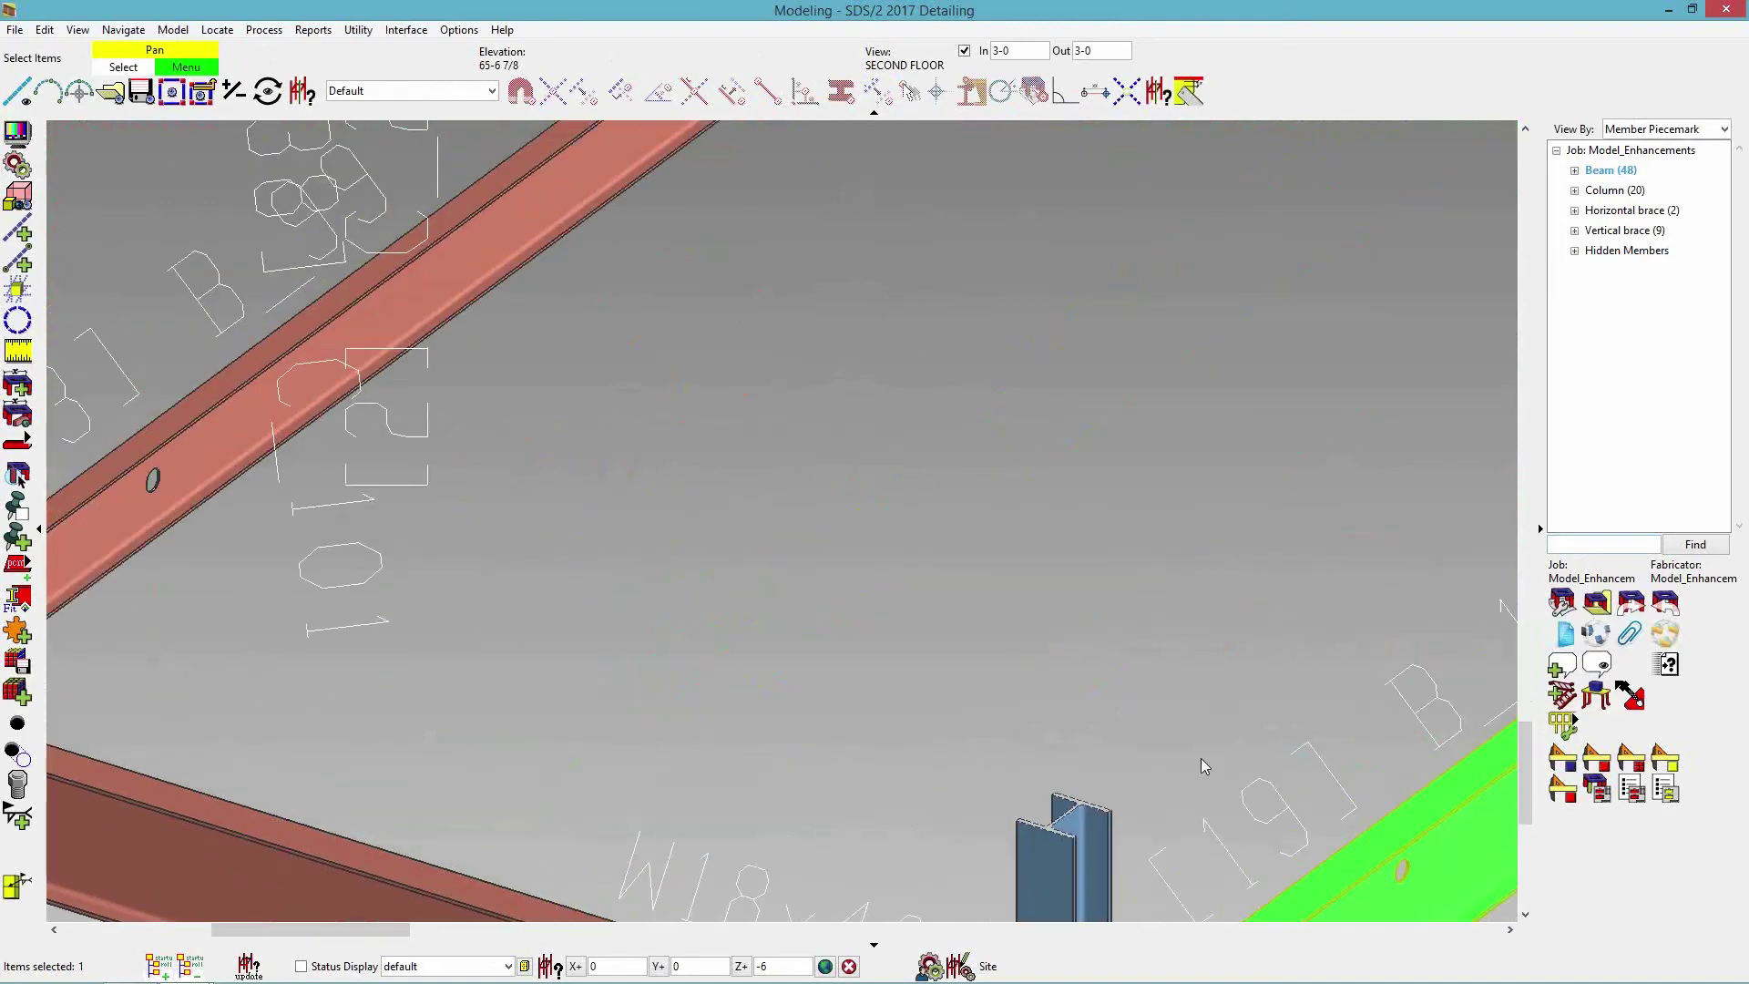
scroll(915, 514, "down", 8)
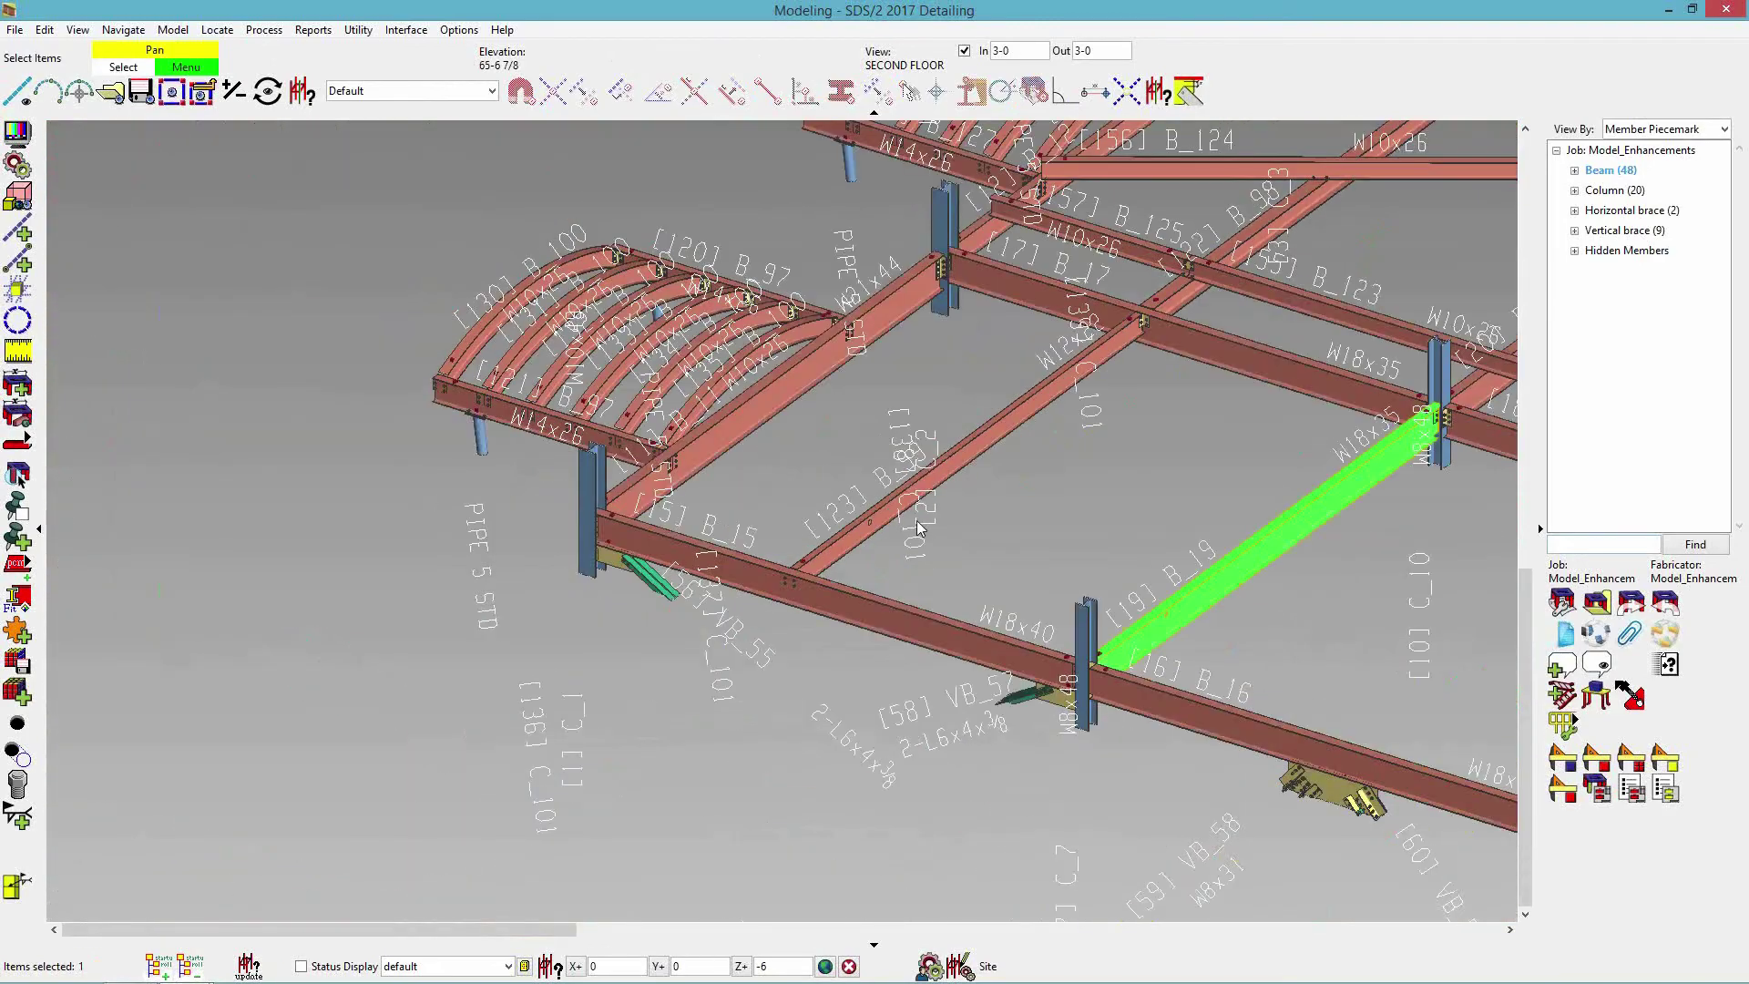
middle_click_drag(1201, 597, 889, 543)
middle_click_drag(1108, 571, 817, 534)
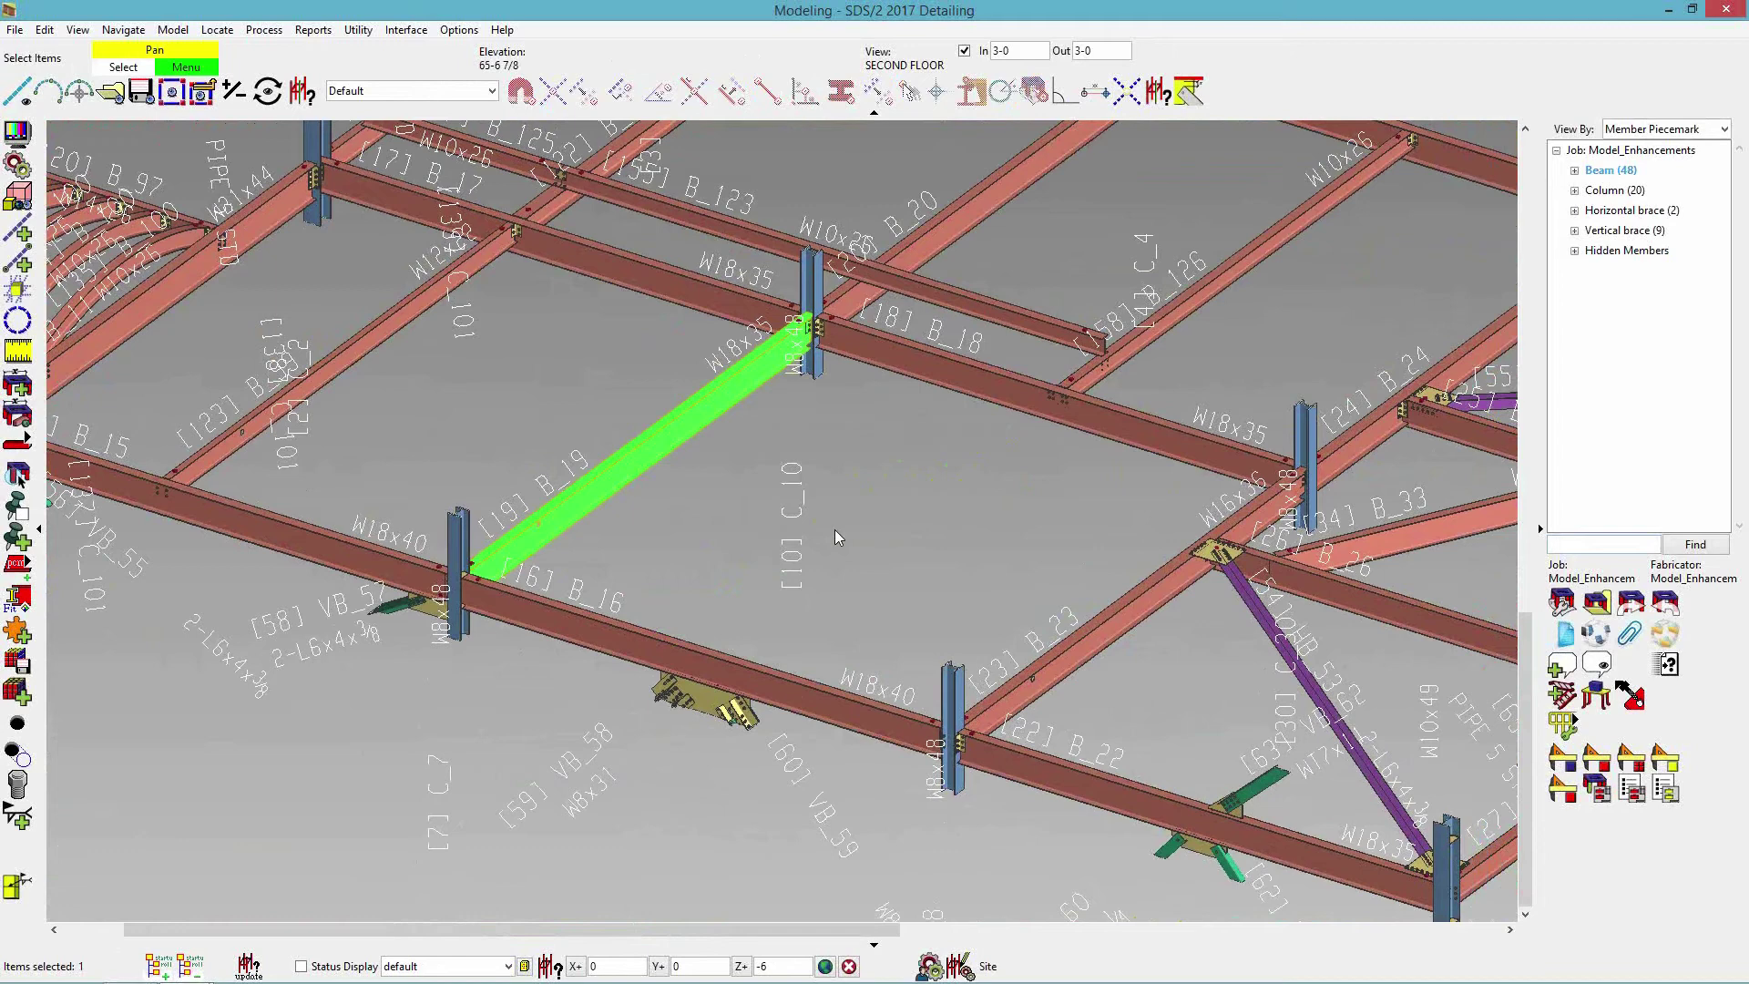
key("shift")
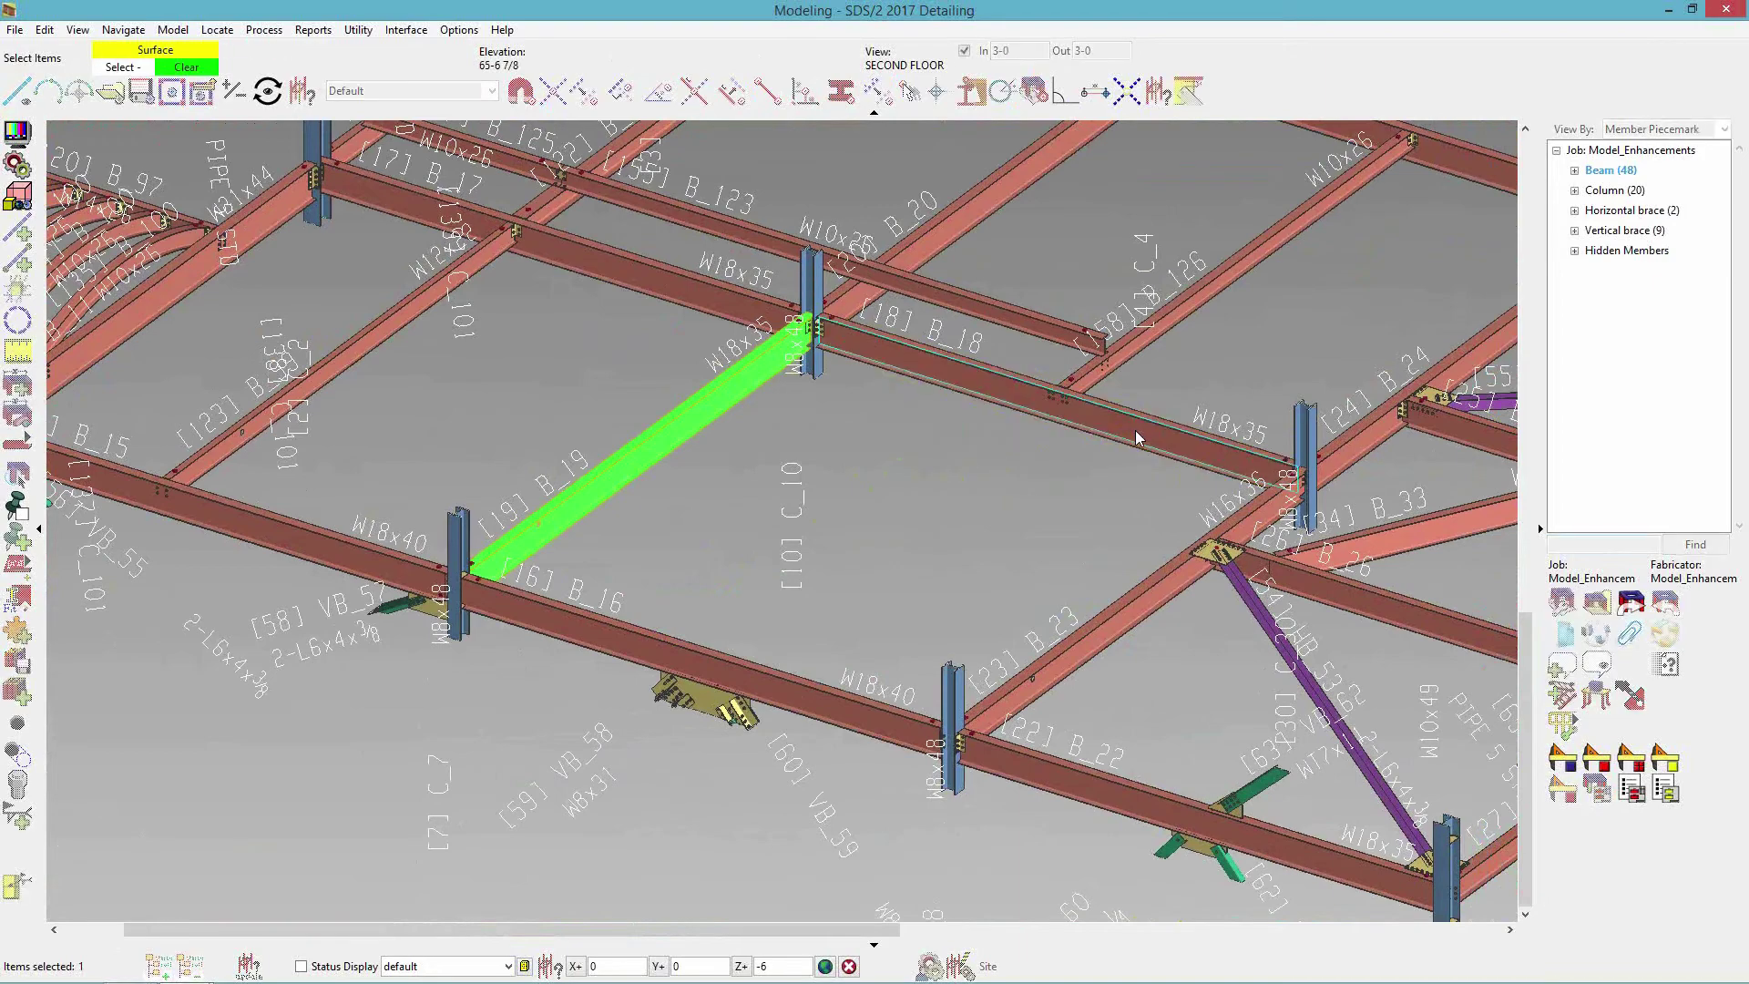
middle_click(1135, 430, "shift")
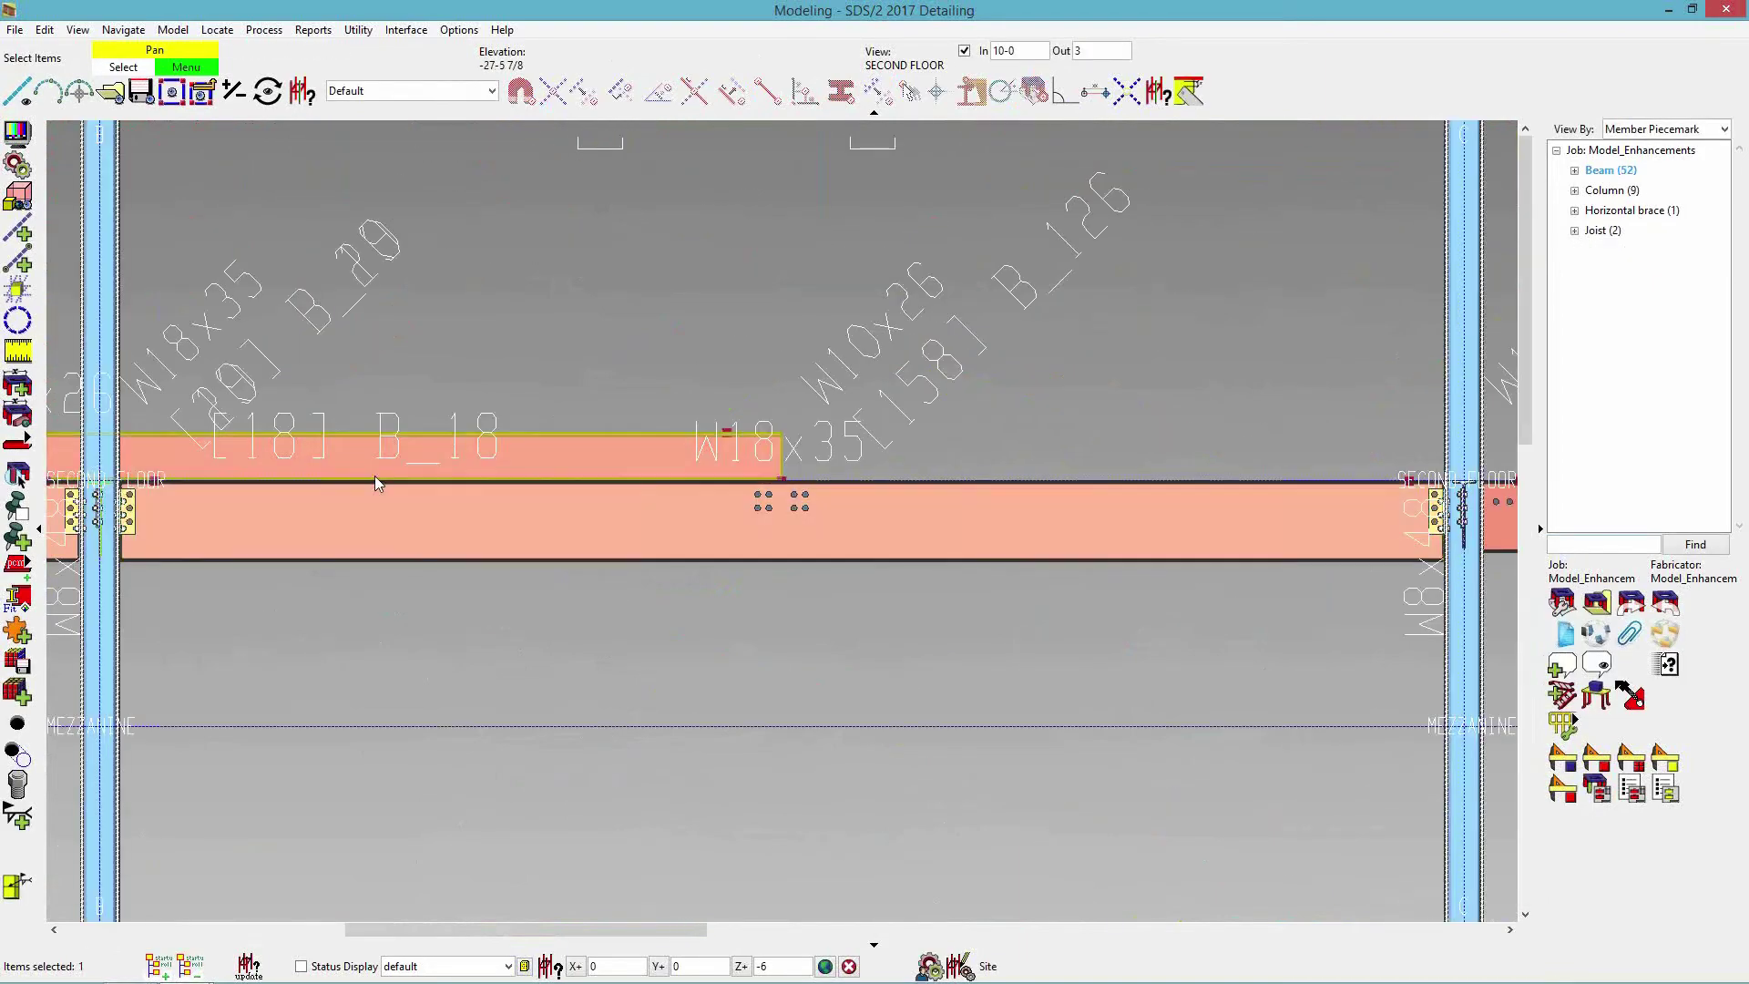
key("shift")
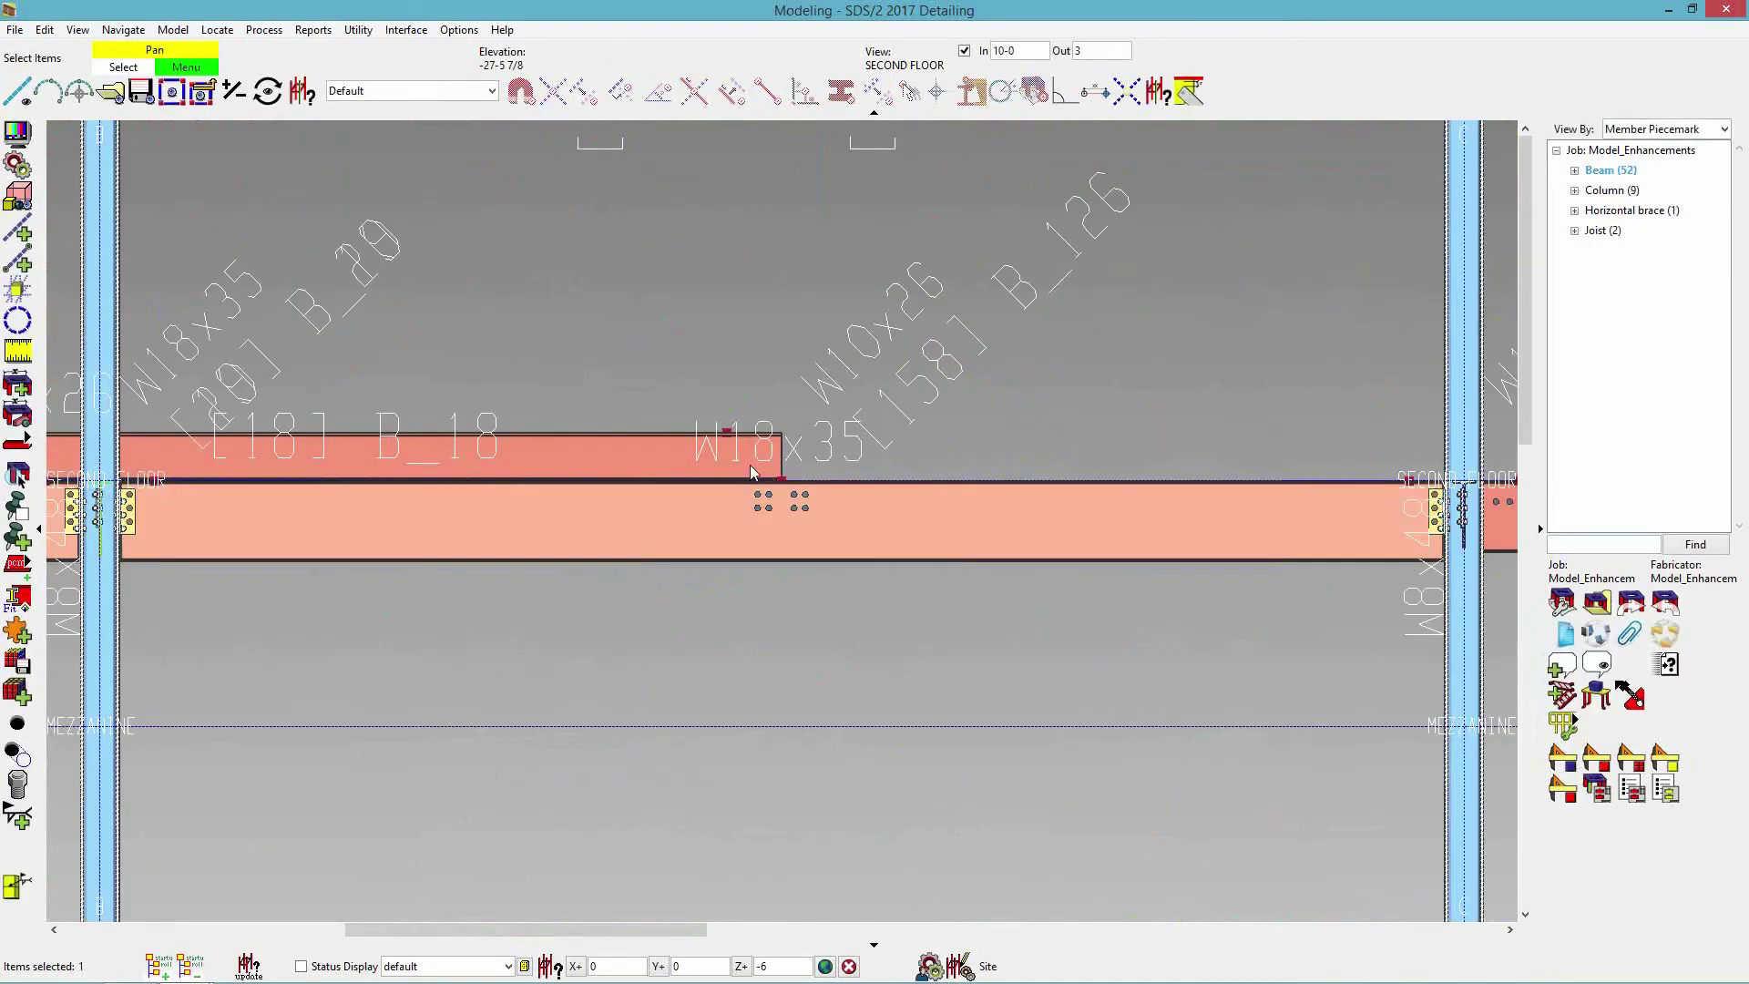
left_click(449, 472)
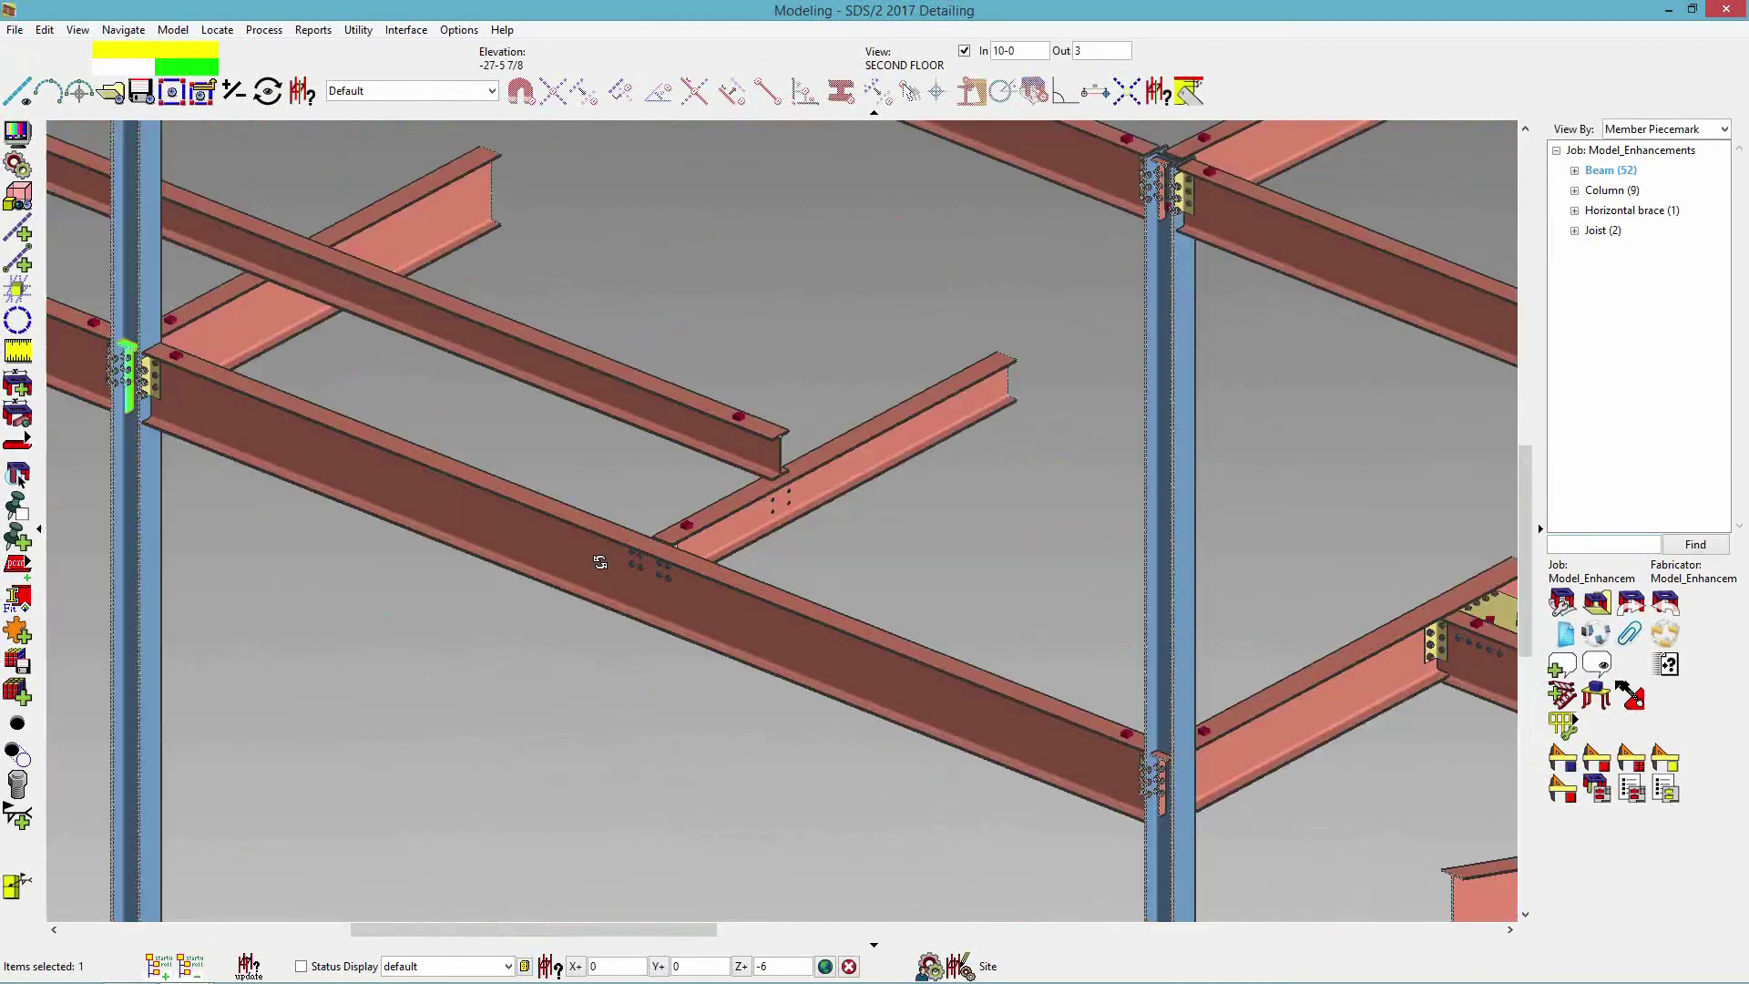
Open the elevation view along grid line 2, framed on beam B_18 at the second floor.
key("p")
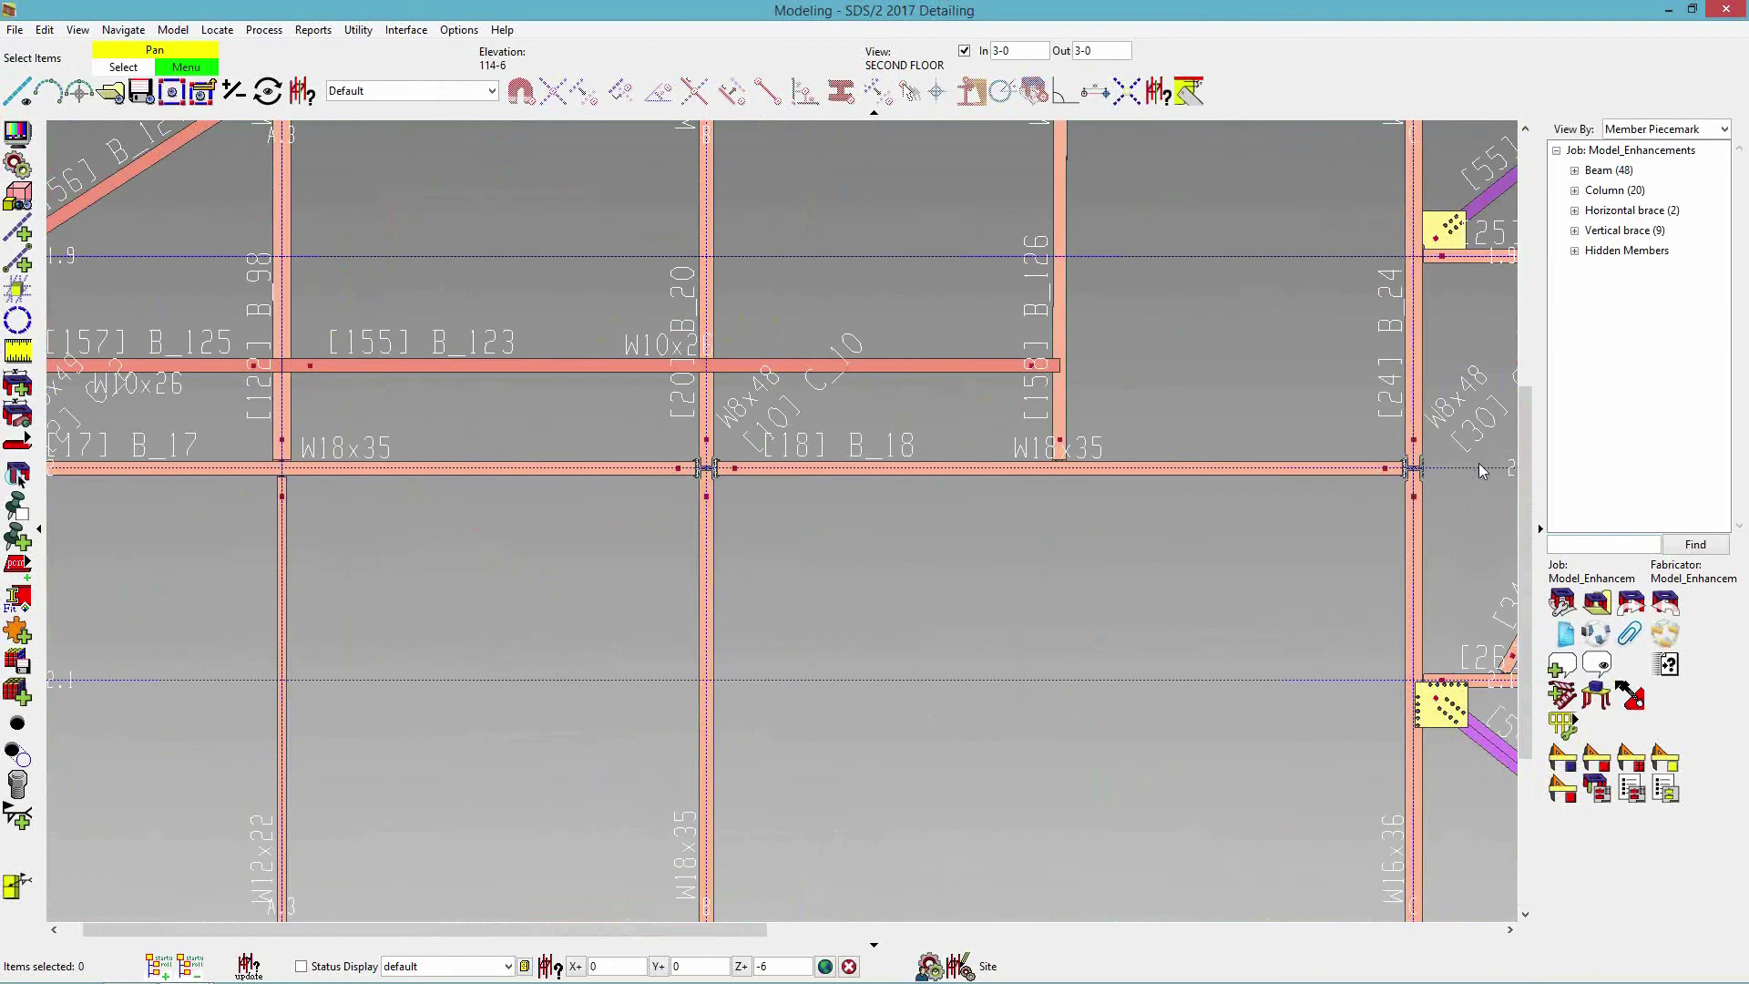
left_click(1510, 464)
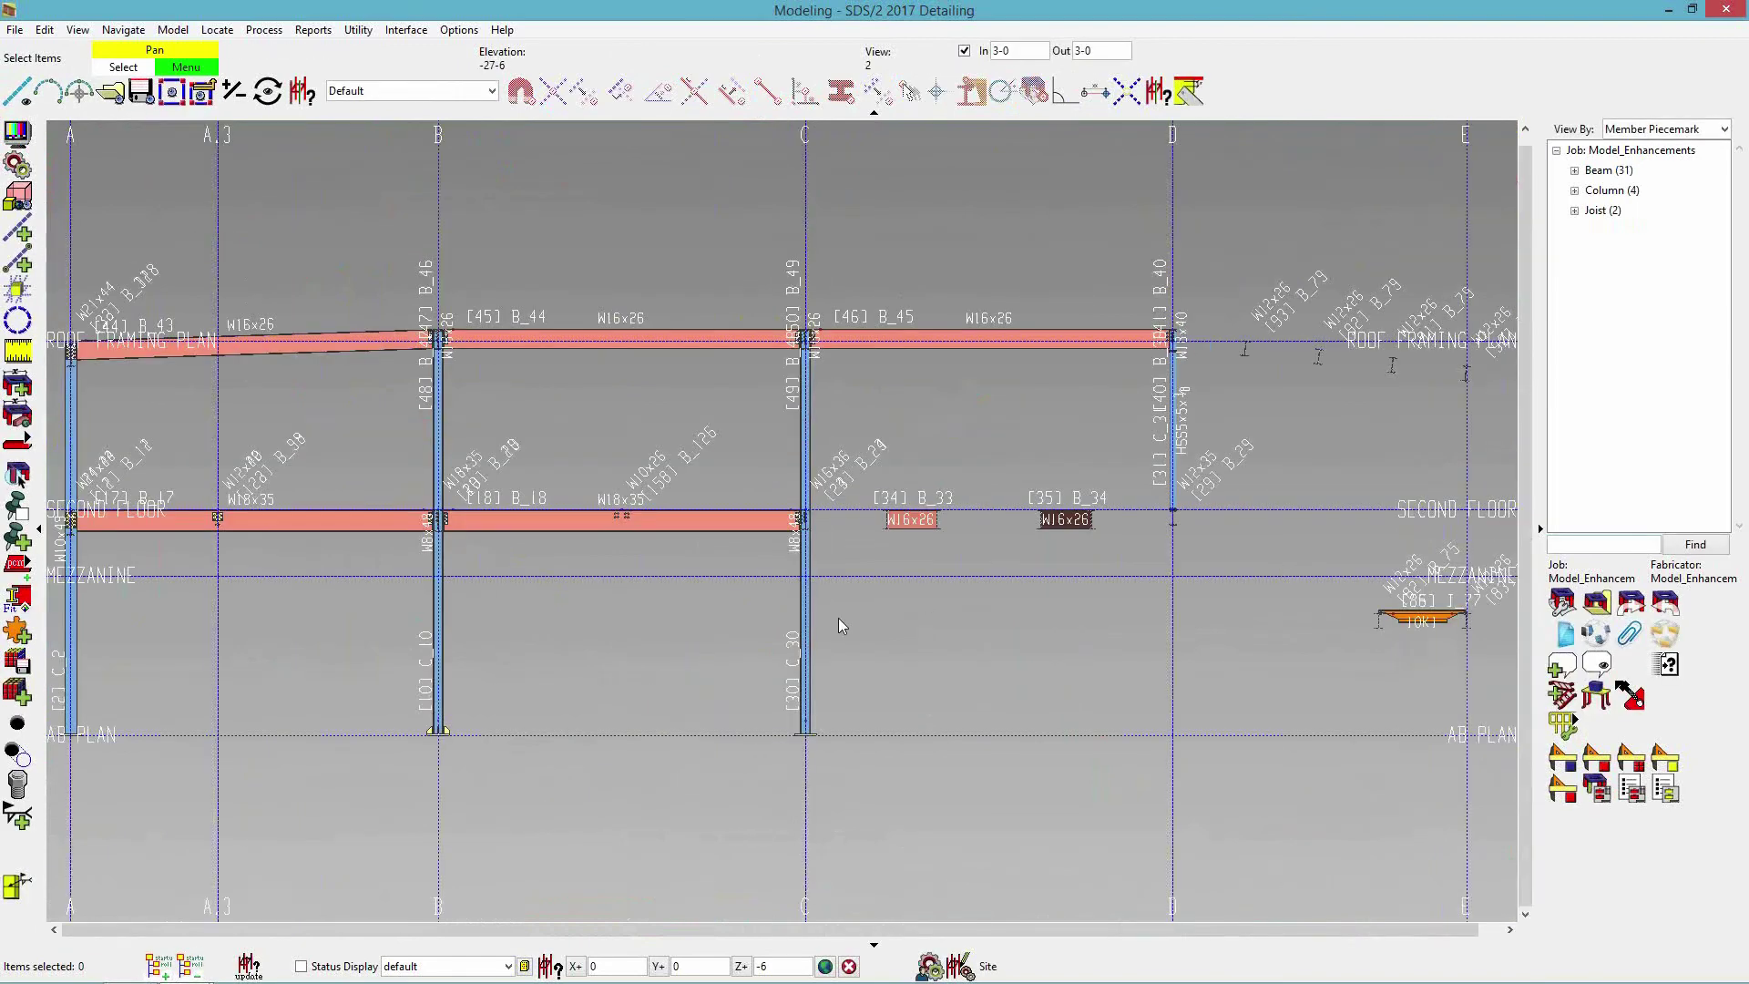
scroll(1084, 541, "up", 1)
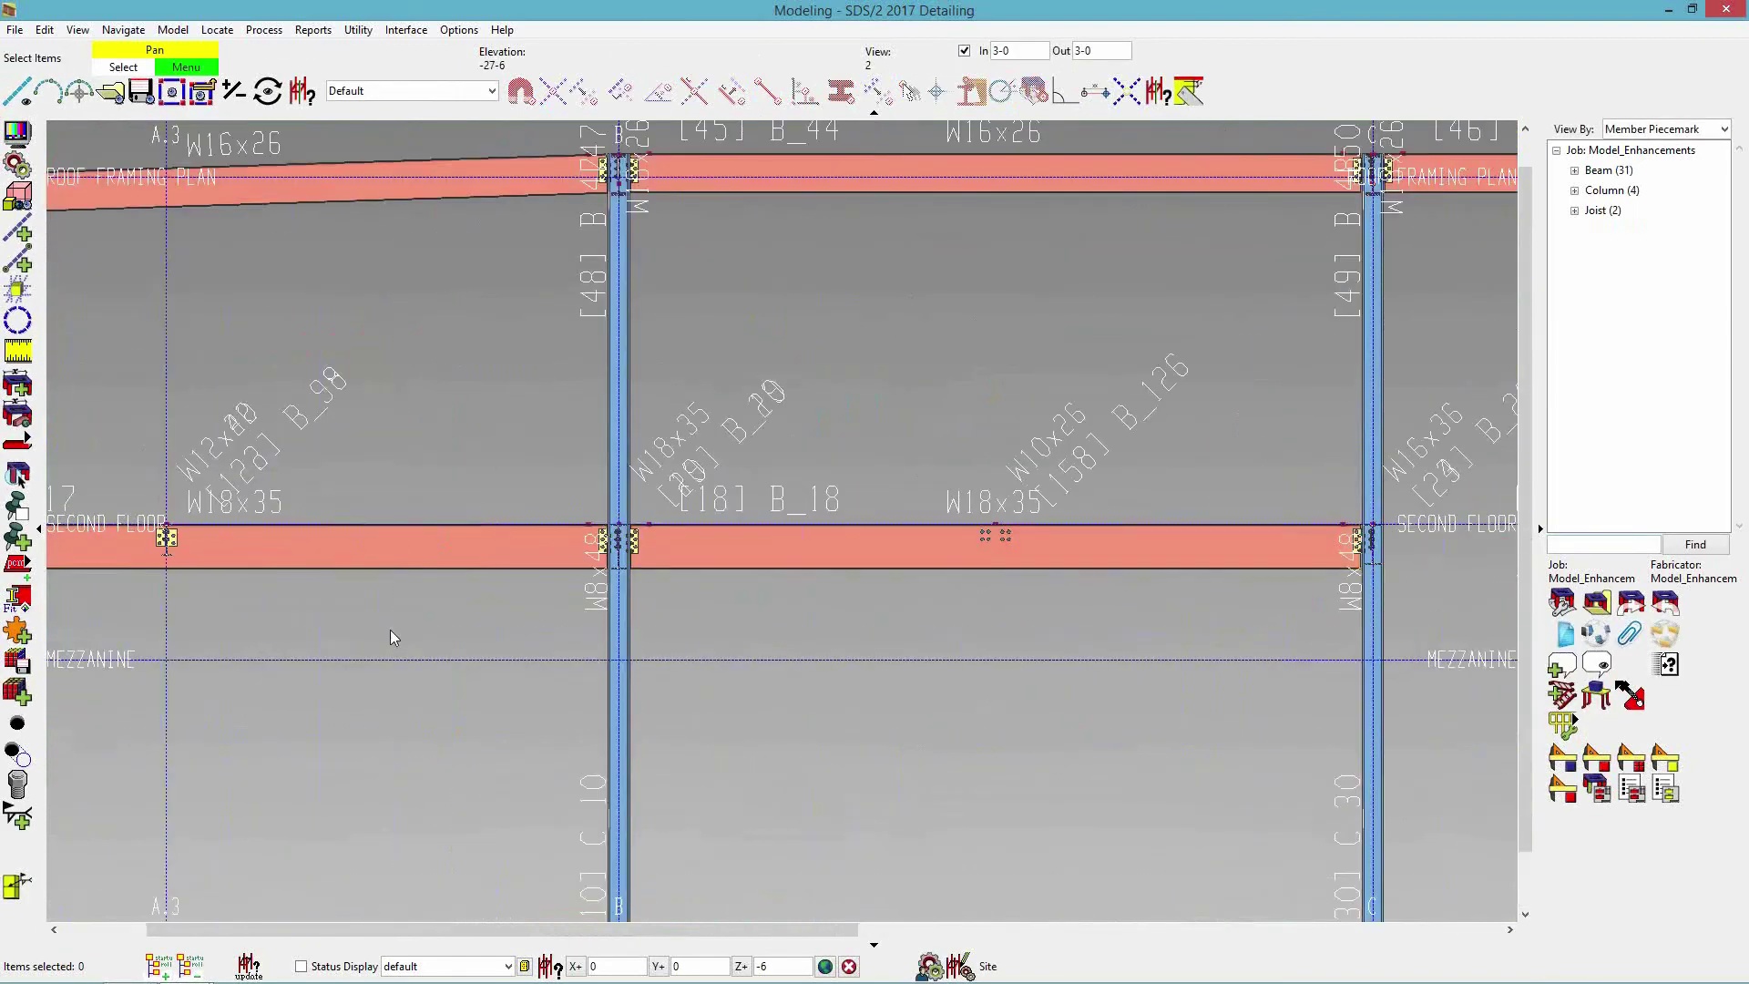
Place a Web Penetration with Stiffeners component on beam B_18 between the B_126 connection and column C_30, with the location offsets reset to 0.
left_click(18, 633)
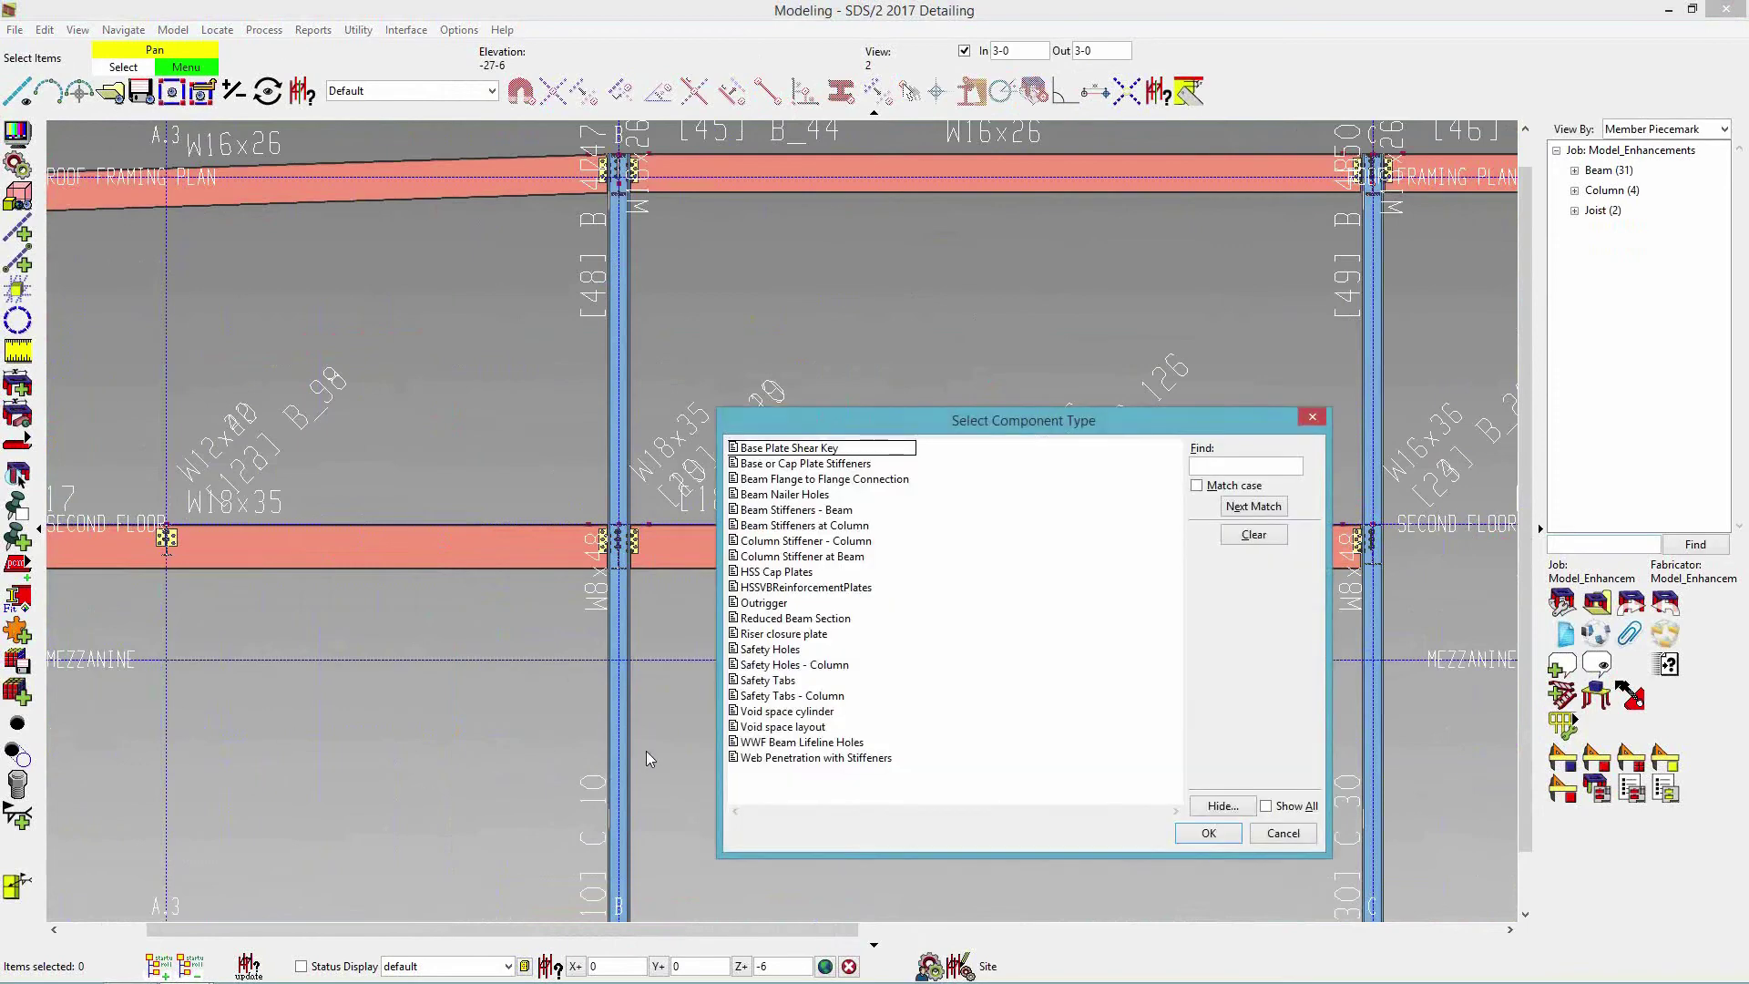
left_click(767, 758)
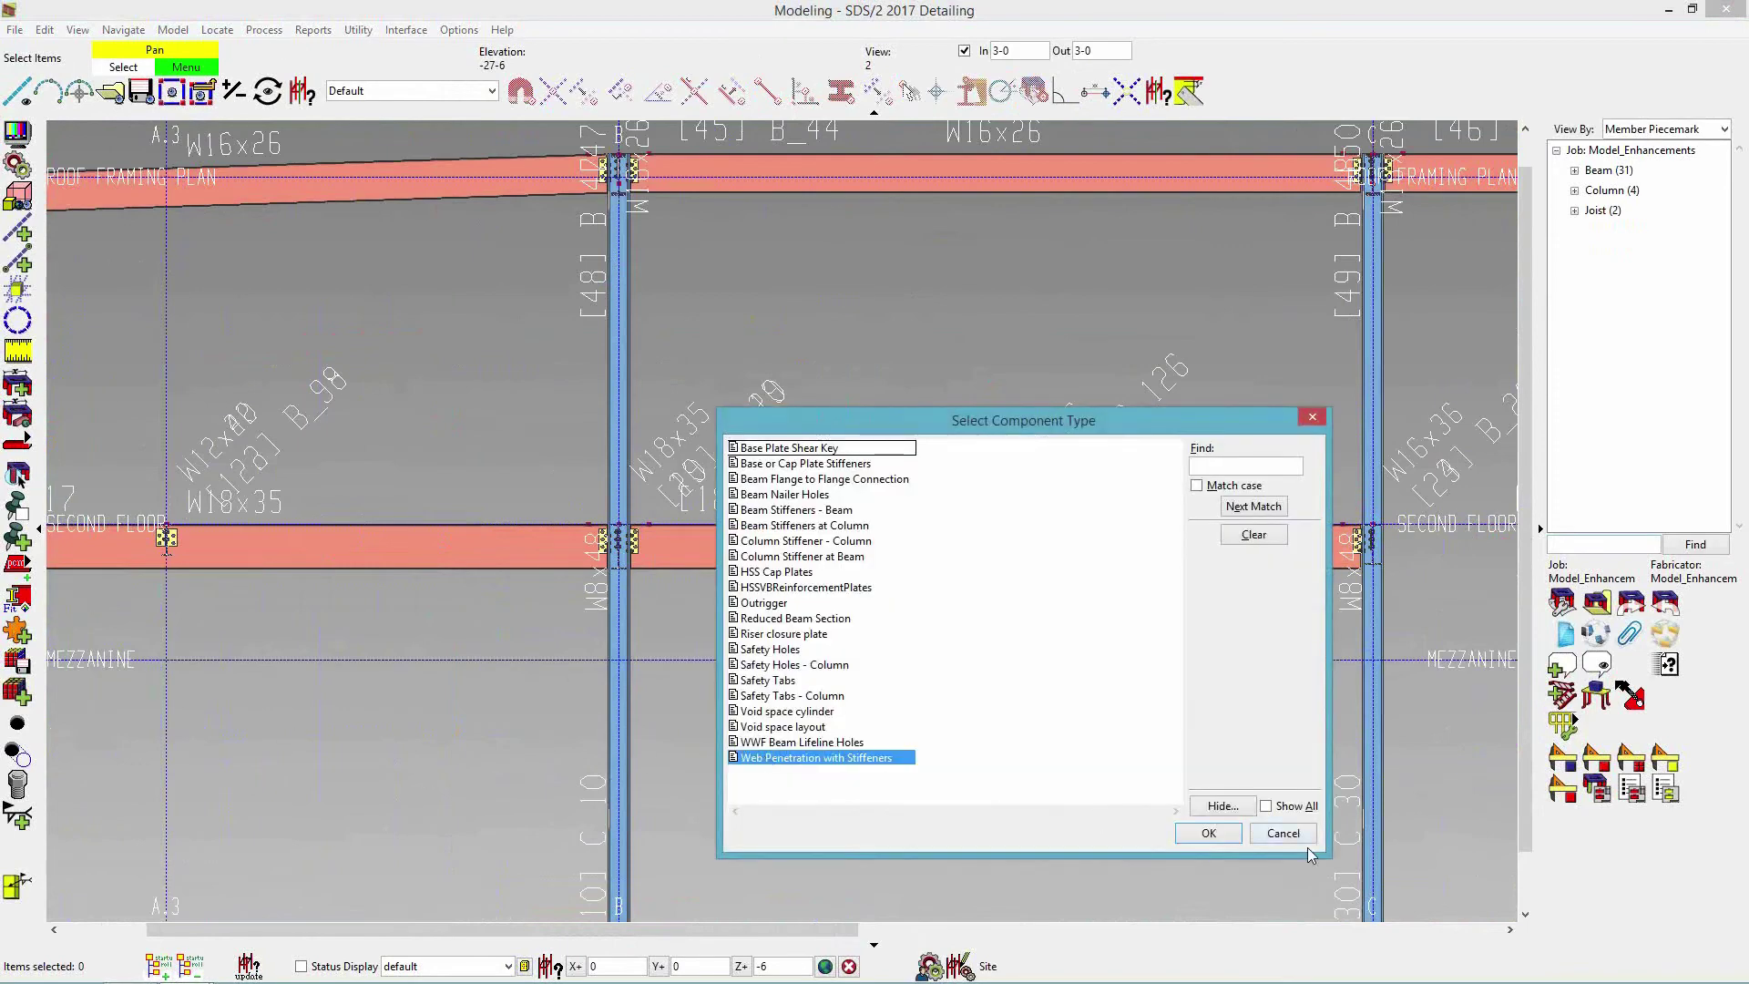
left_click(1209, 832)
left_click(1093, 555)
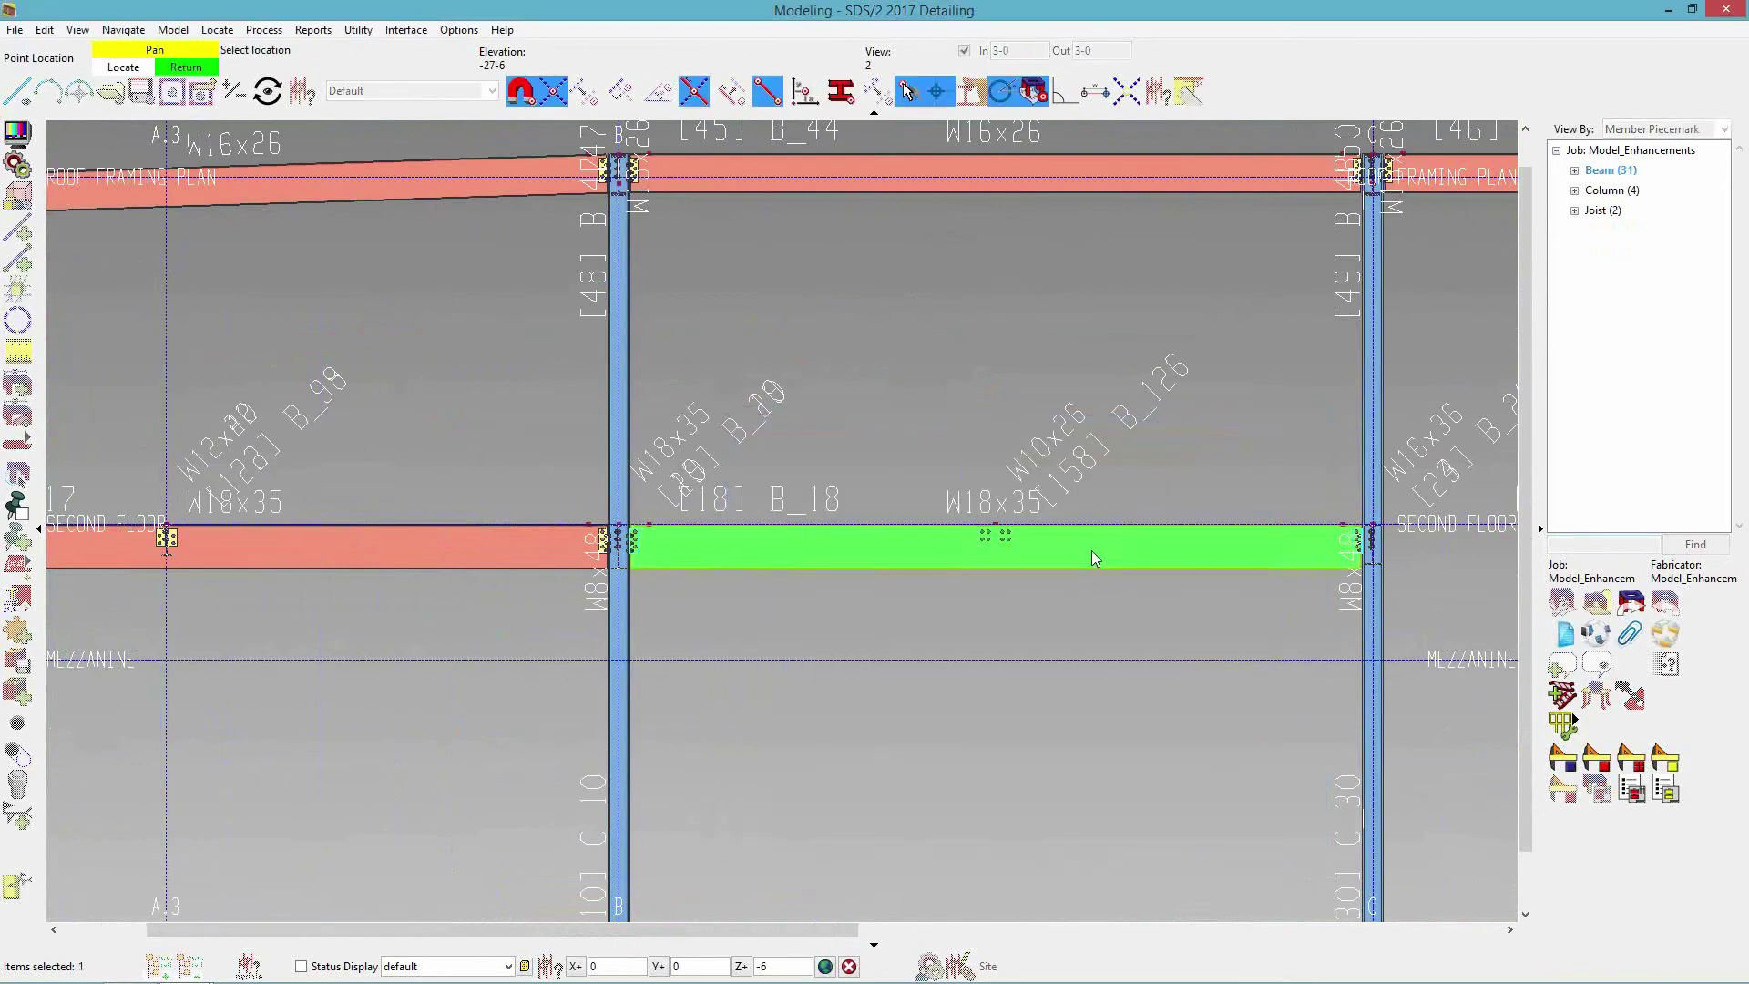
left_click(849, 965)
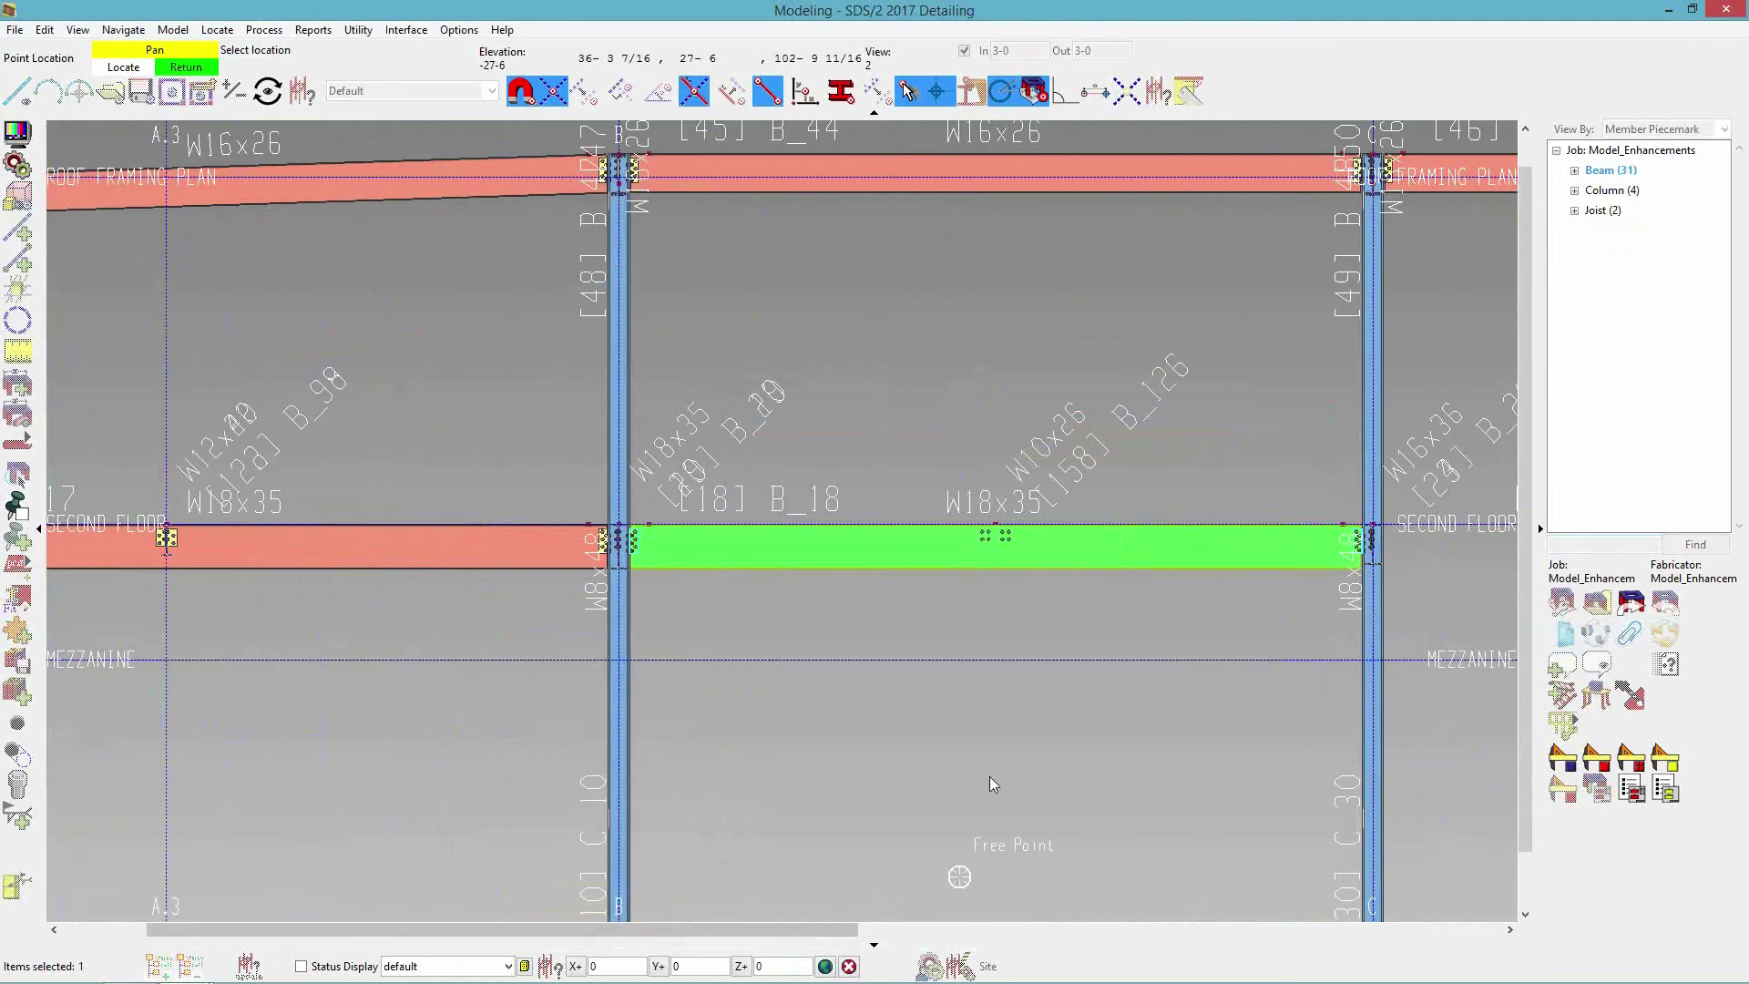
left_click(1174, 522)
left_click(1187, 523)
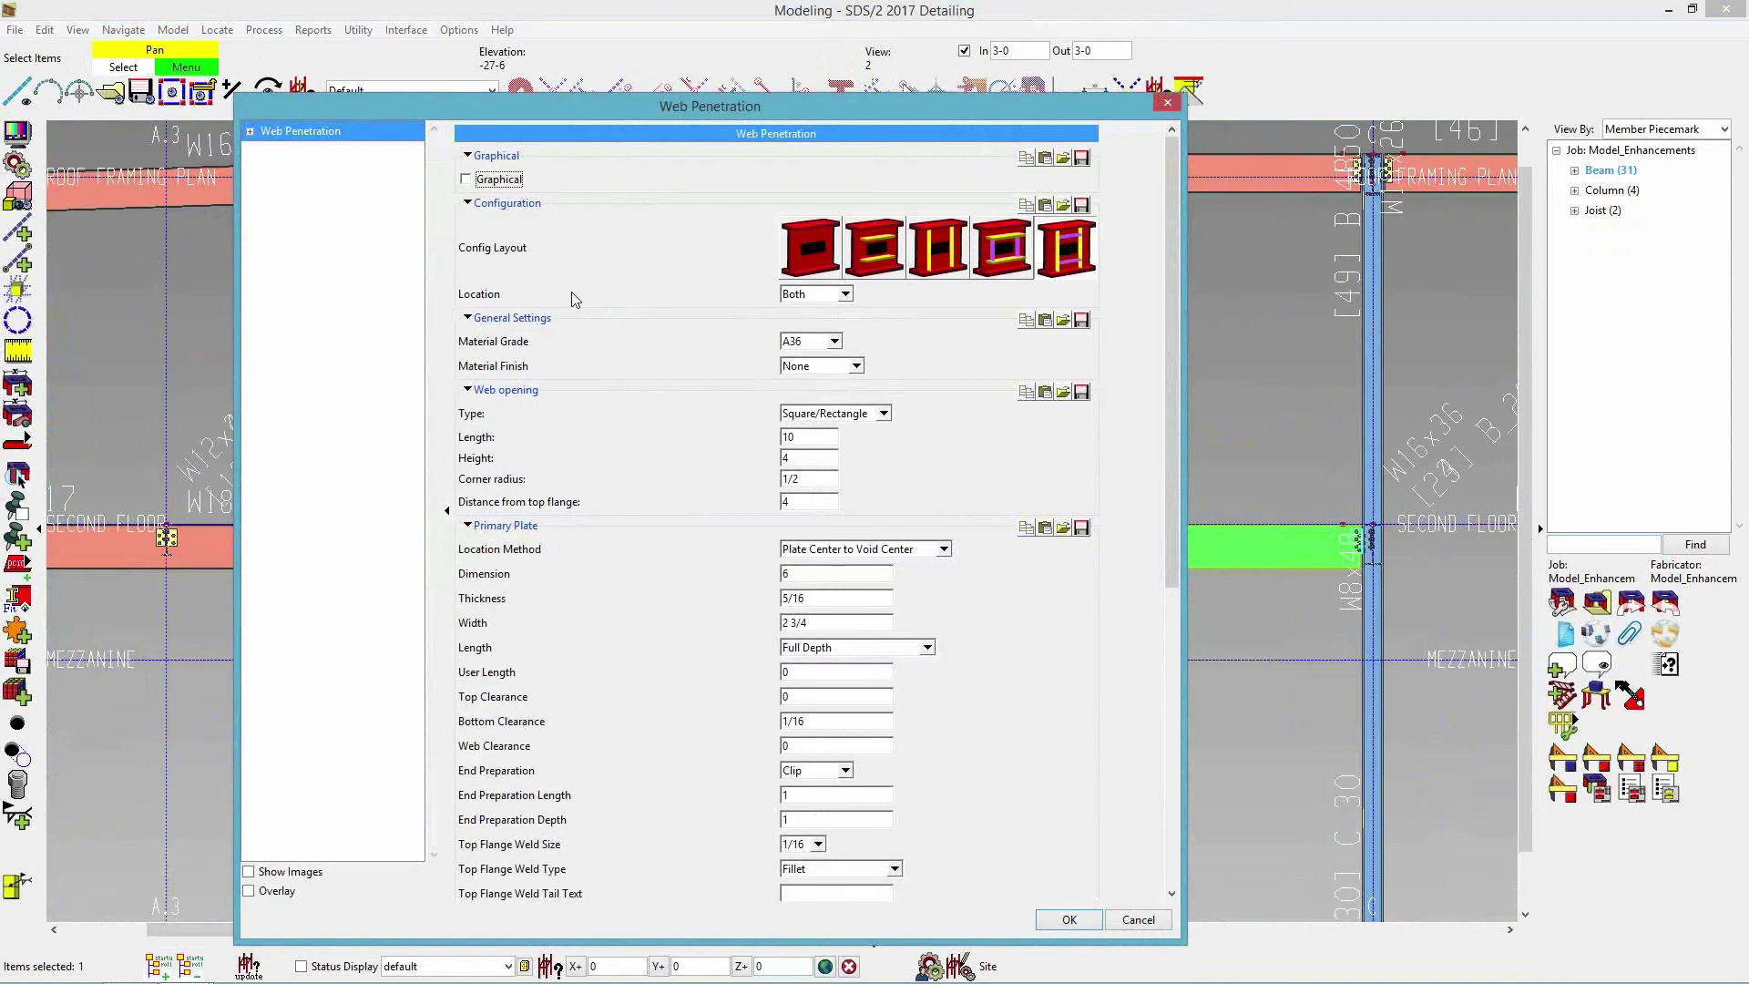
Keep location Both and a Square/Rectangle opening, set the primary plate to Void Edge to Plate Face with dimension 0, and create the web penetration.
left_click(846, 293)
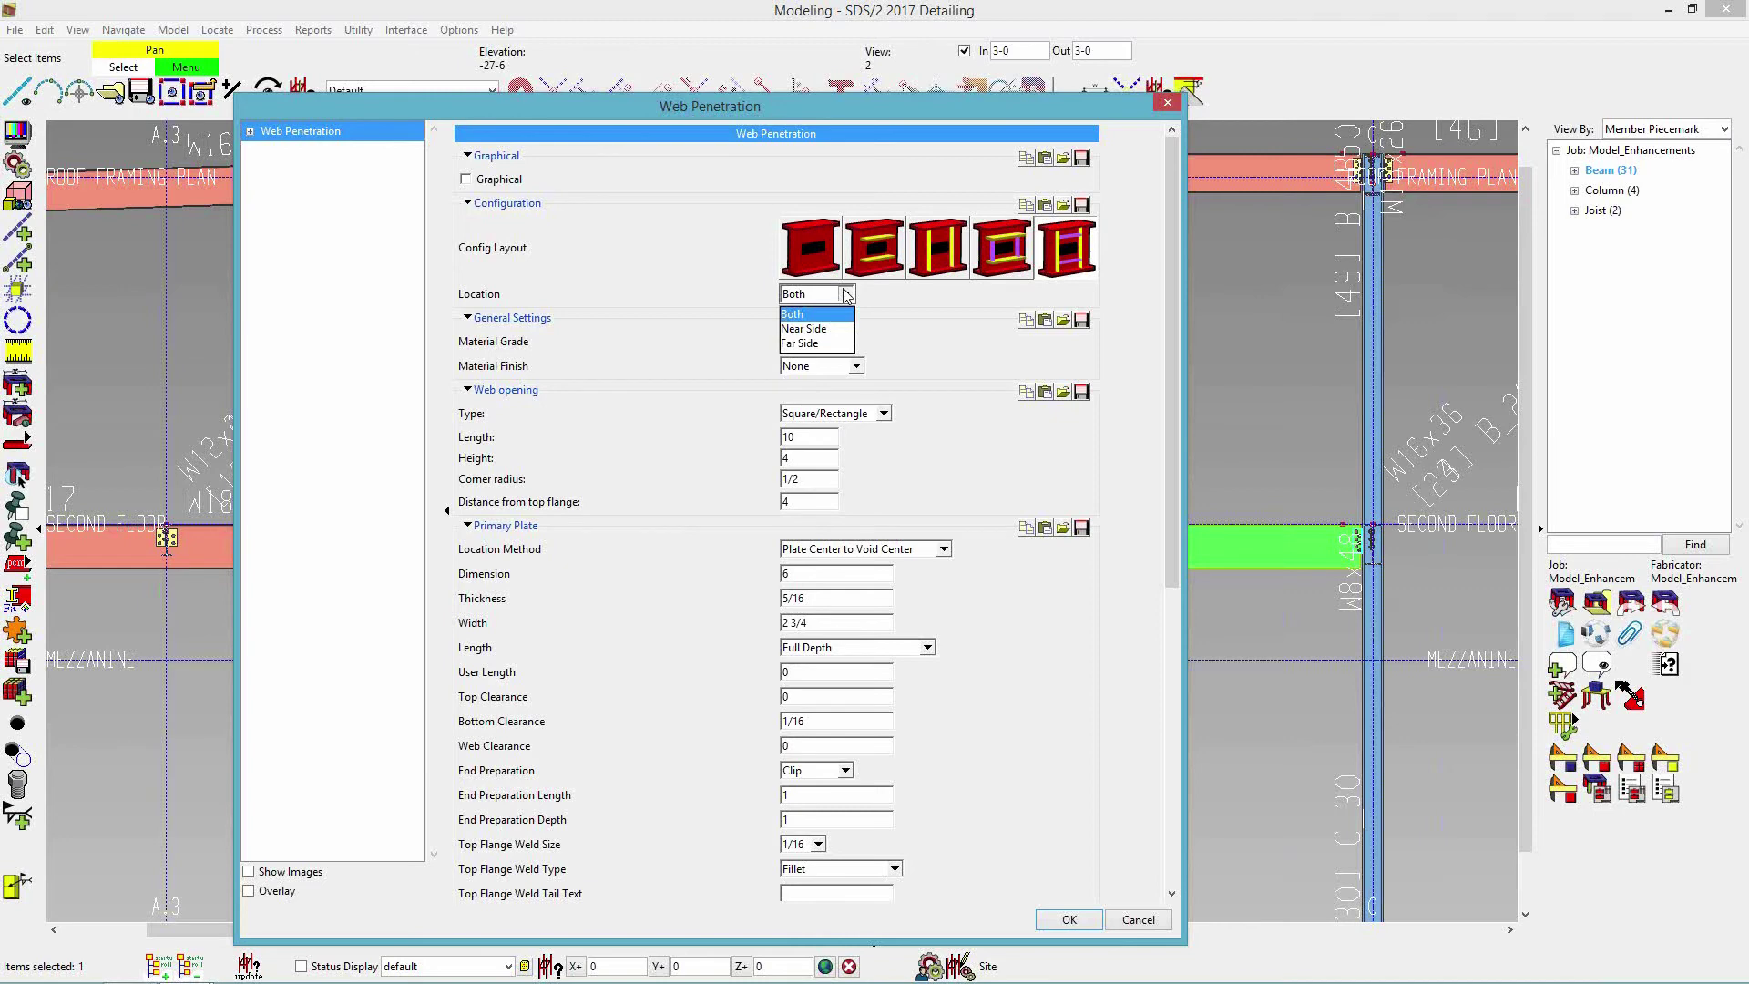
left_click(721, 303)
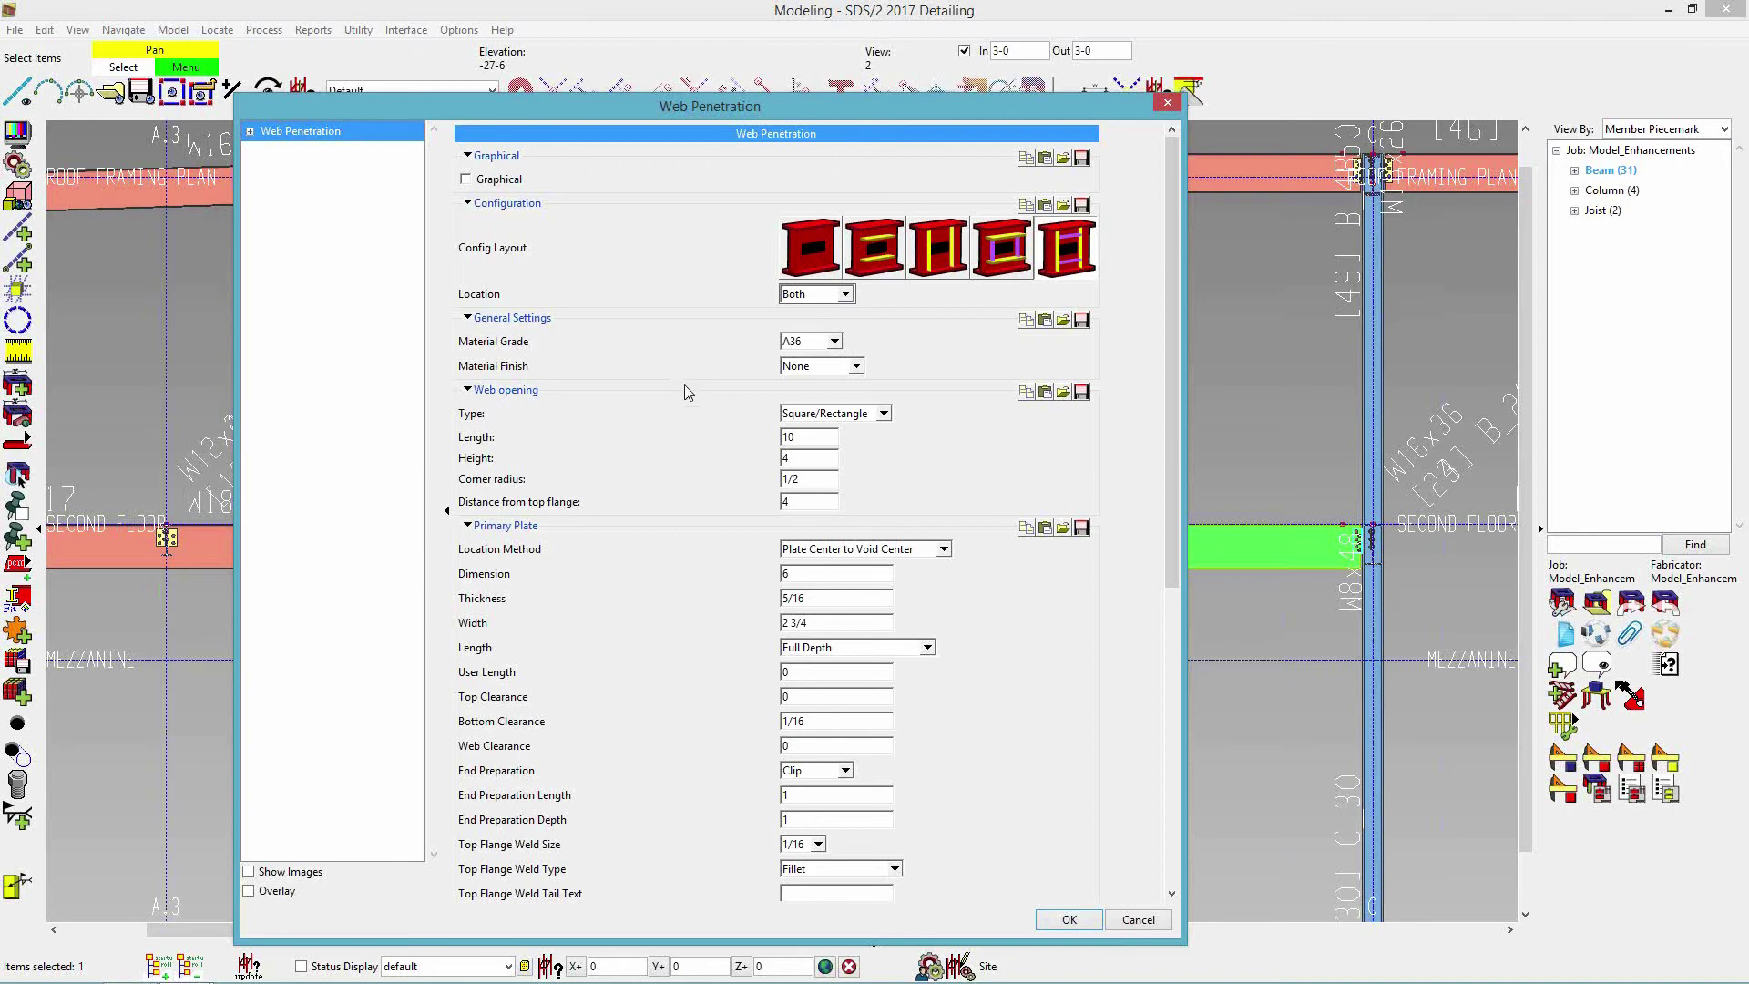
left_click(883, 416)
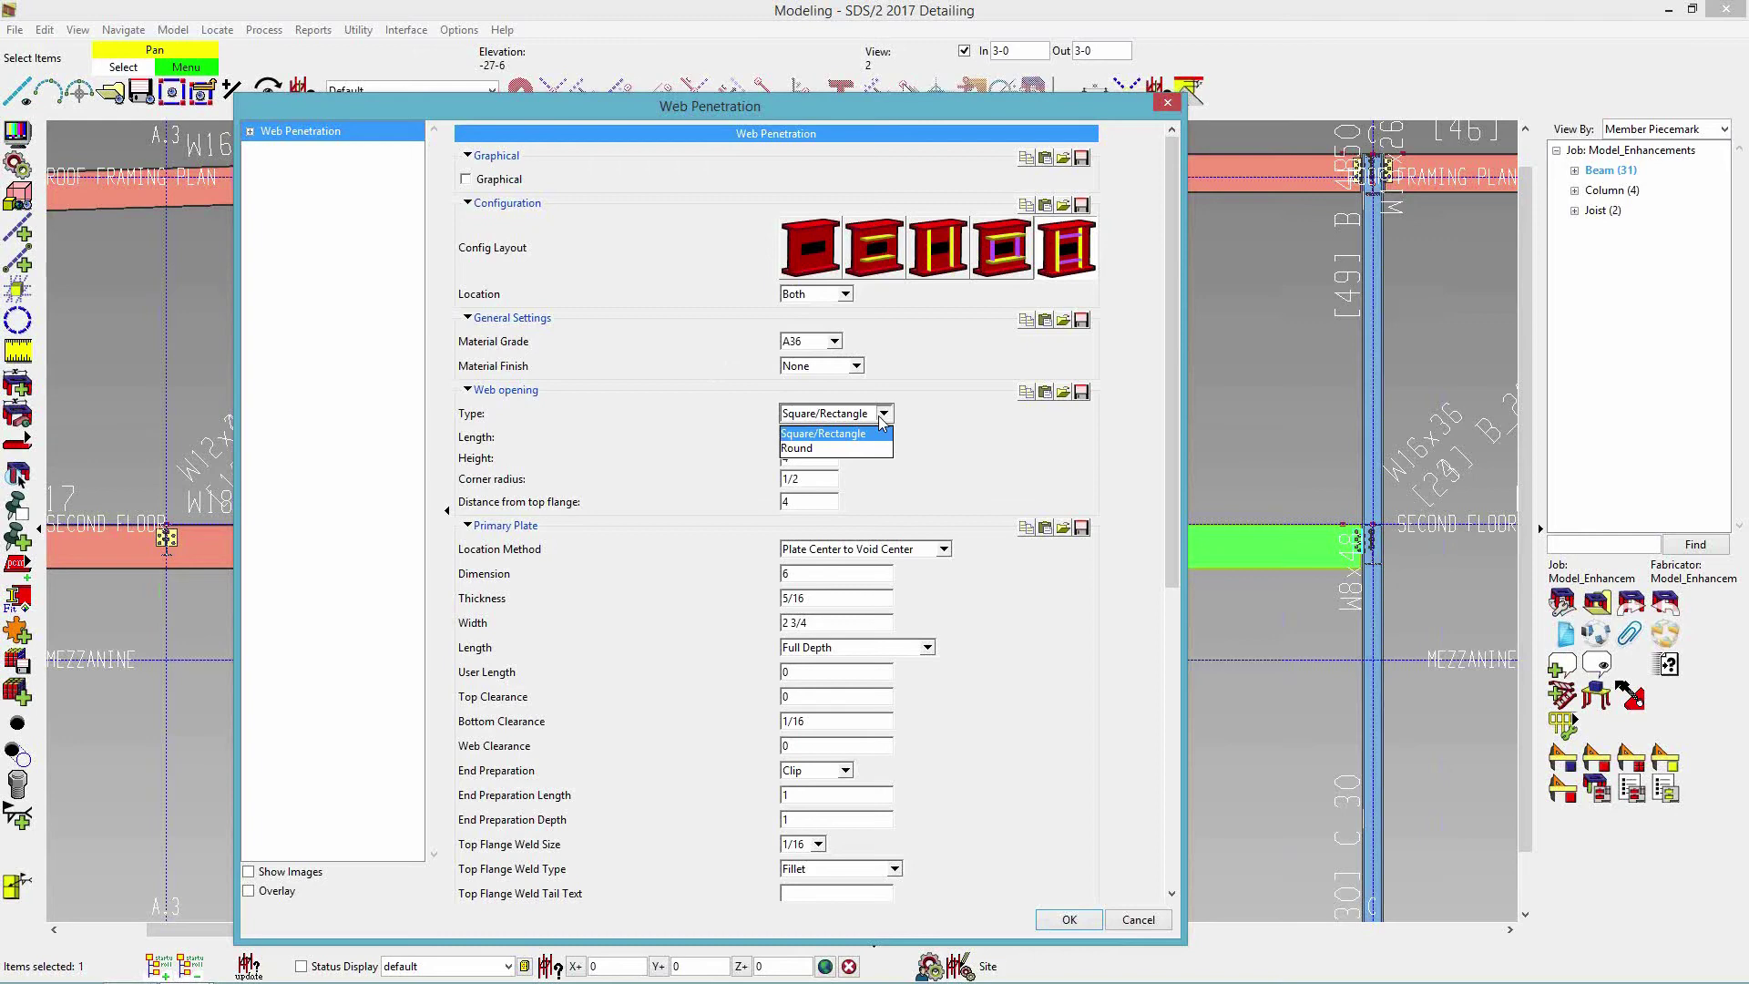
left_click(880, 418)
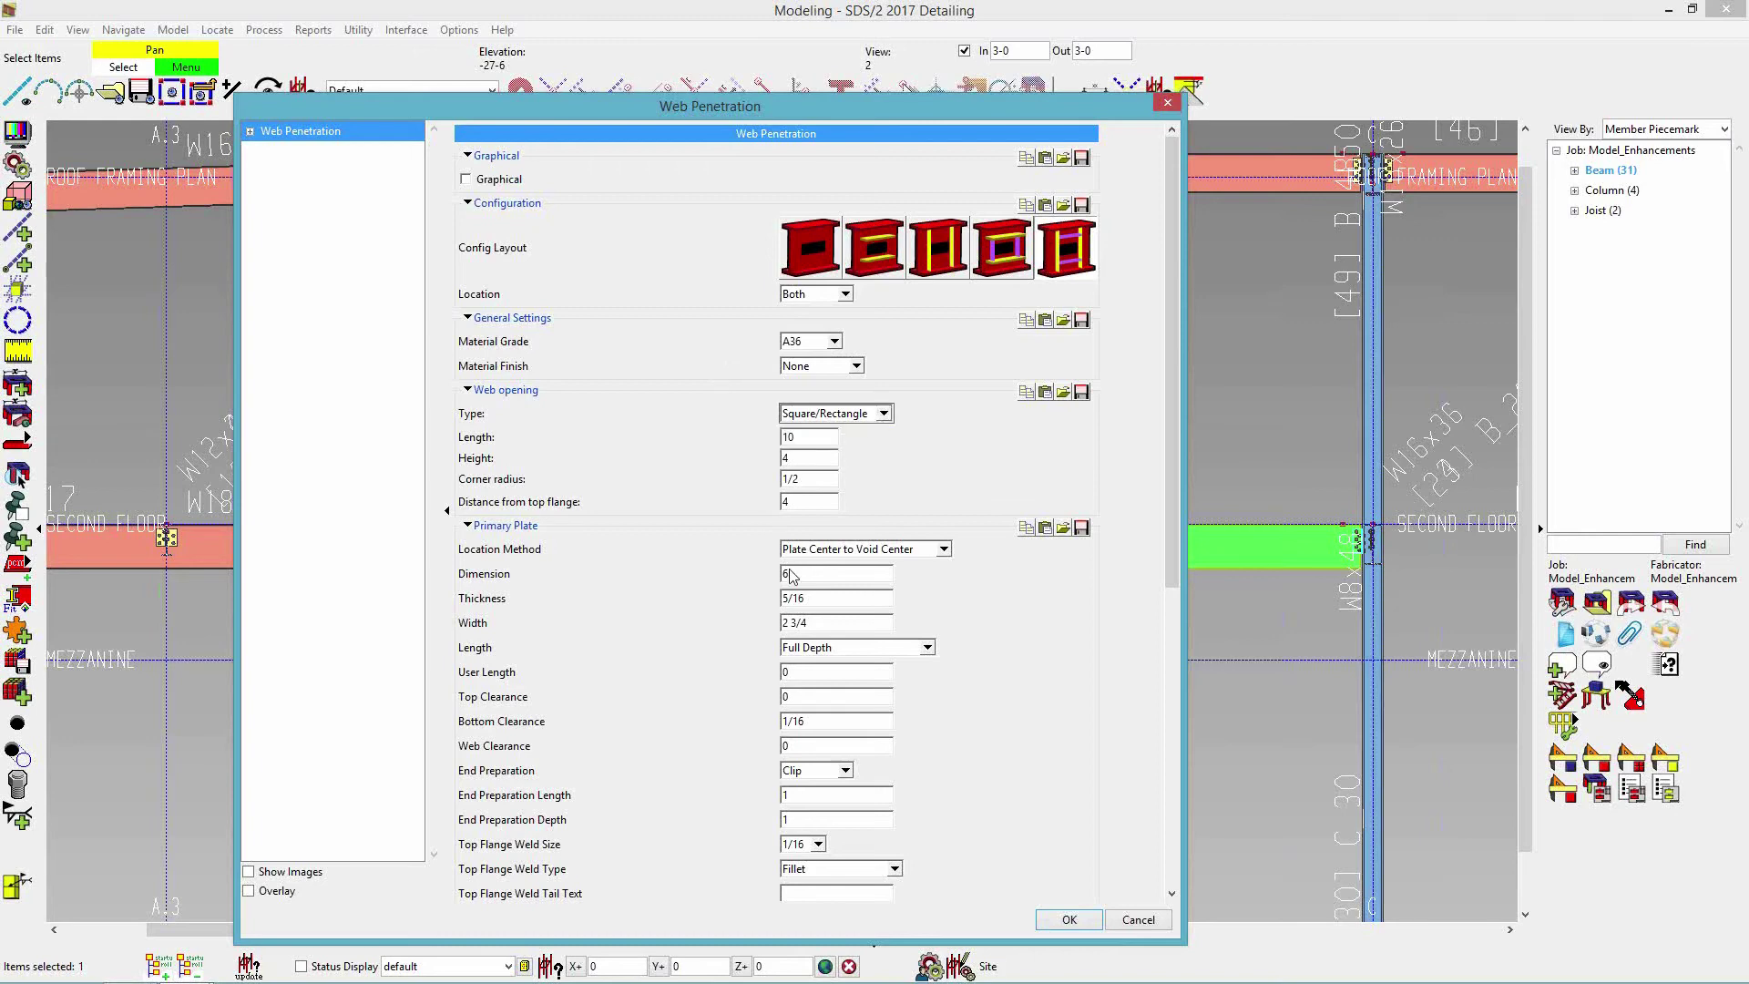
left_click(913, 550)
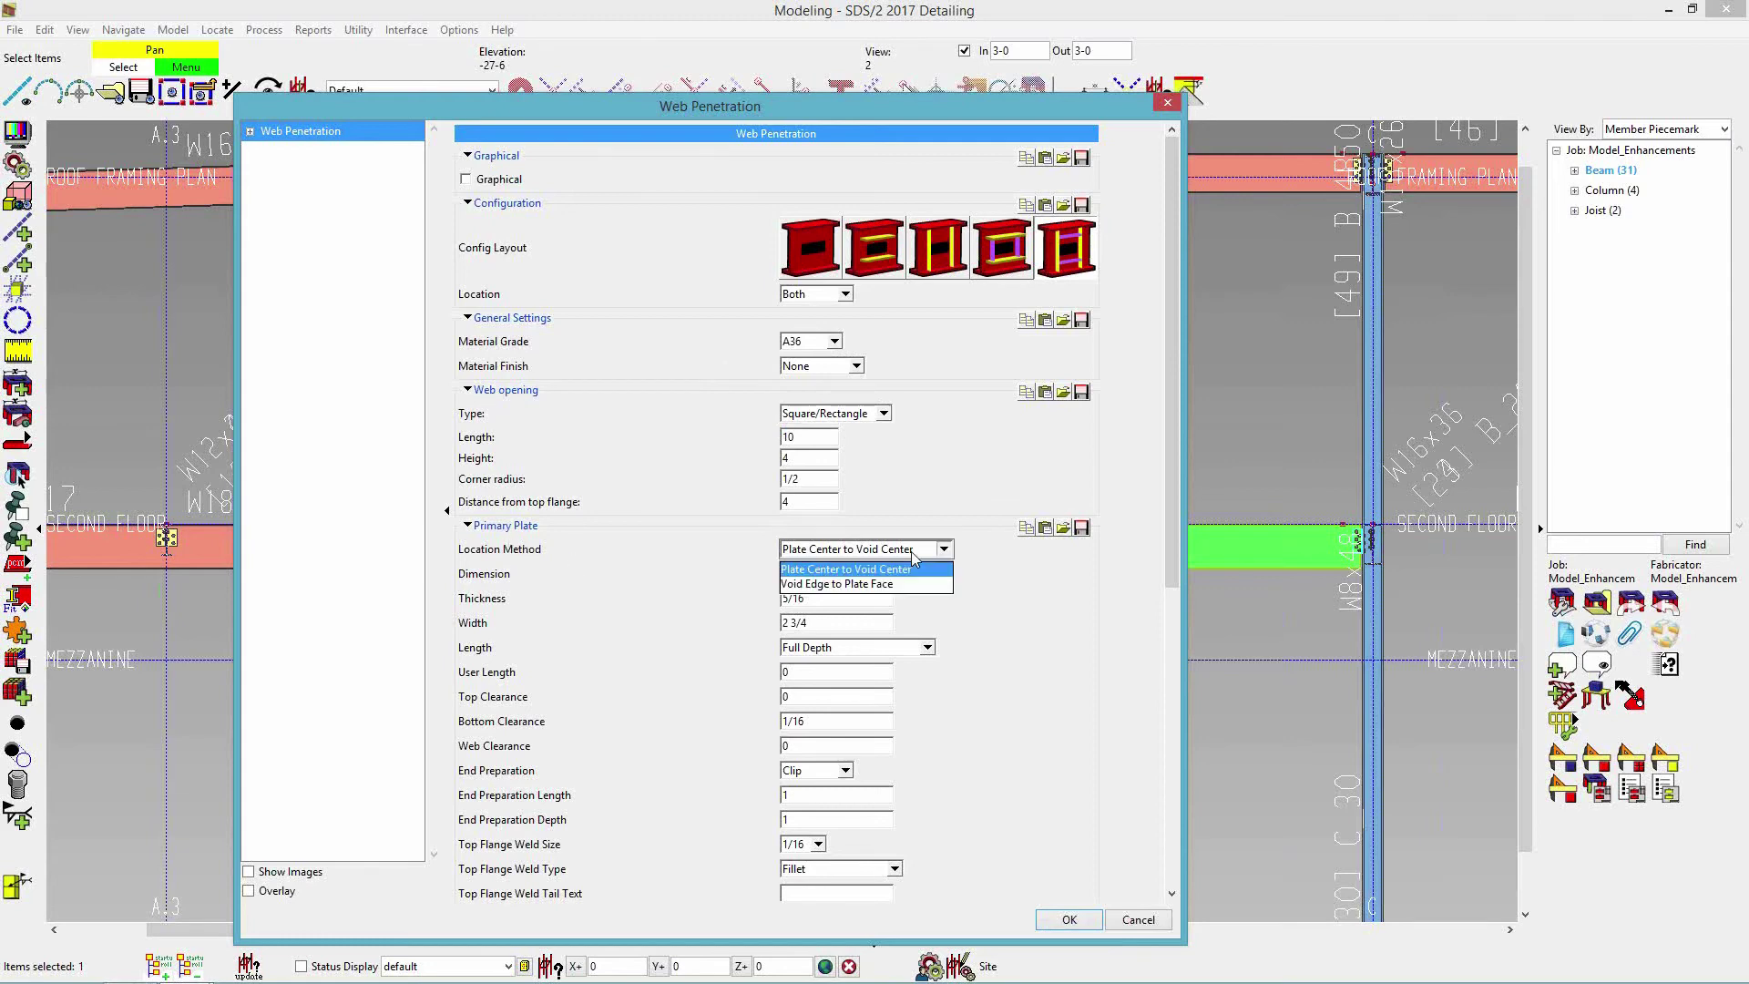
left_click(898, 585)
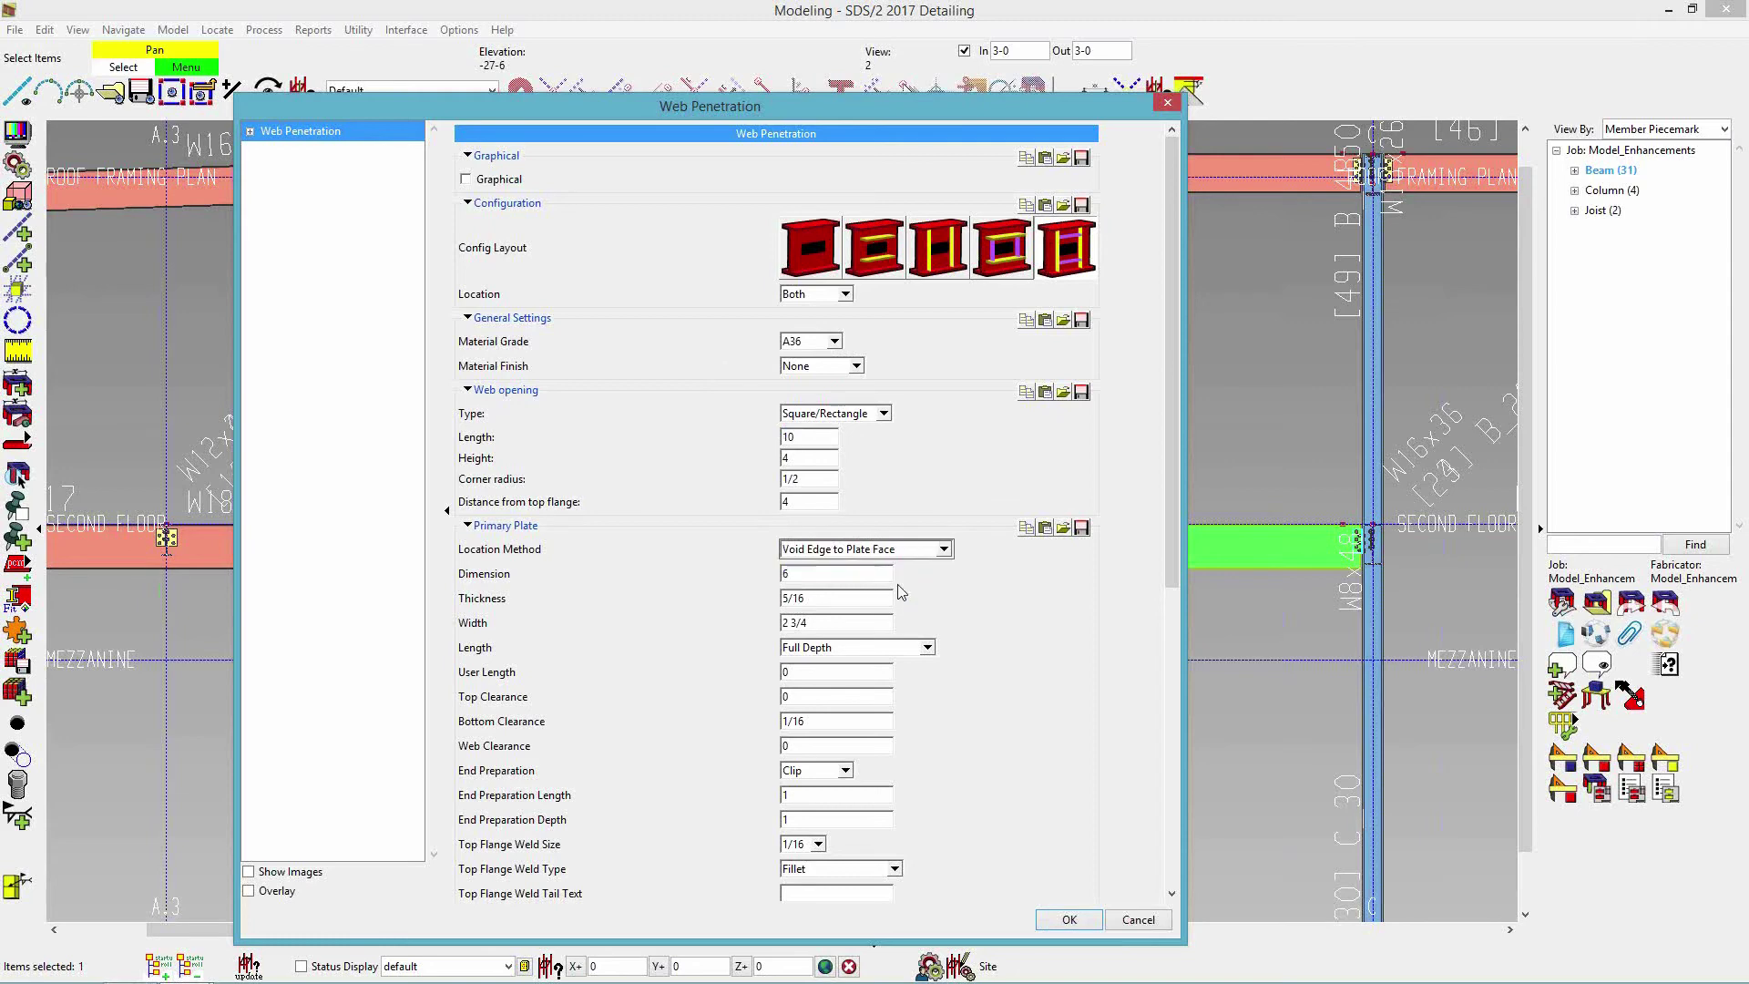
left_click(841, 573)
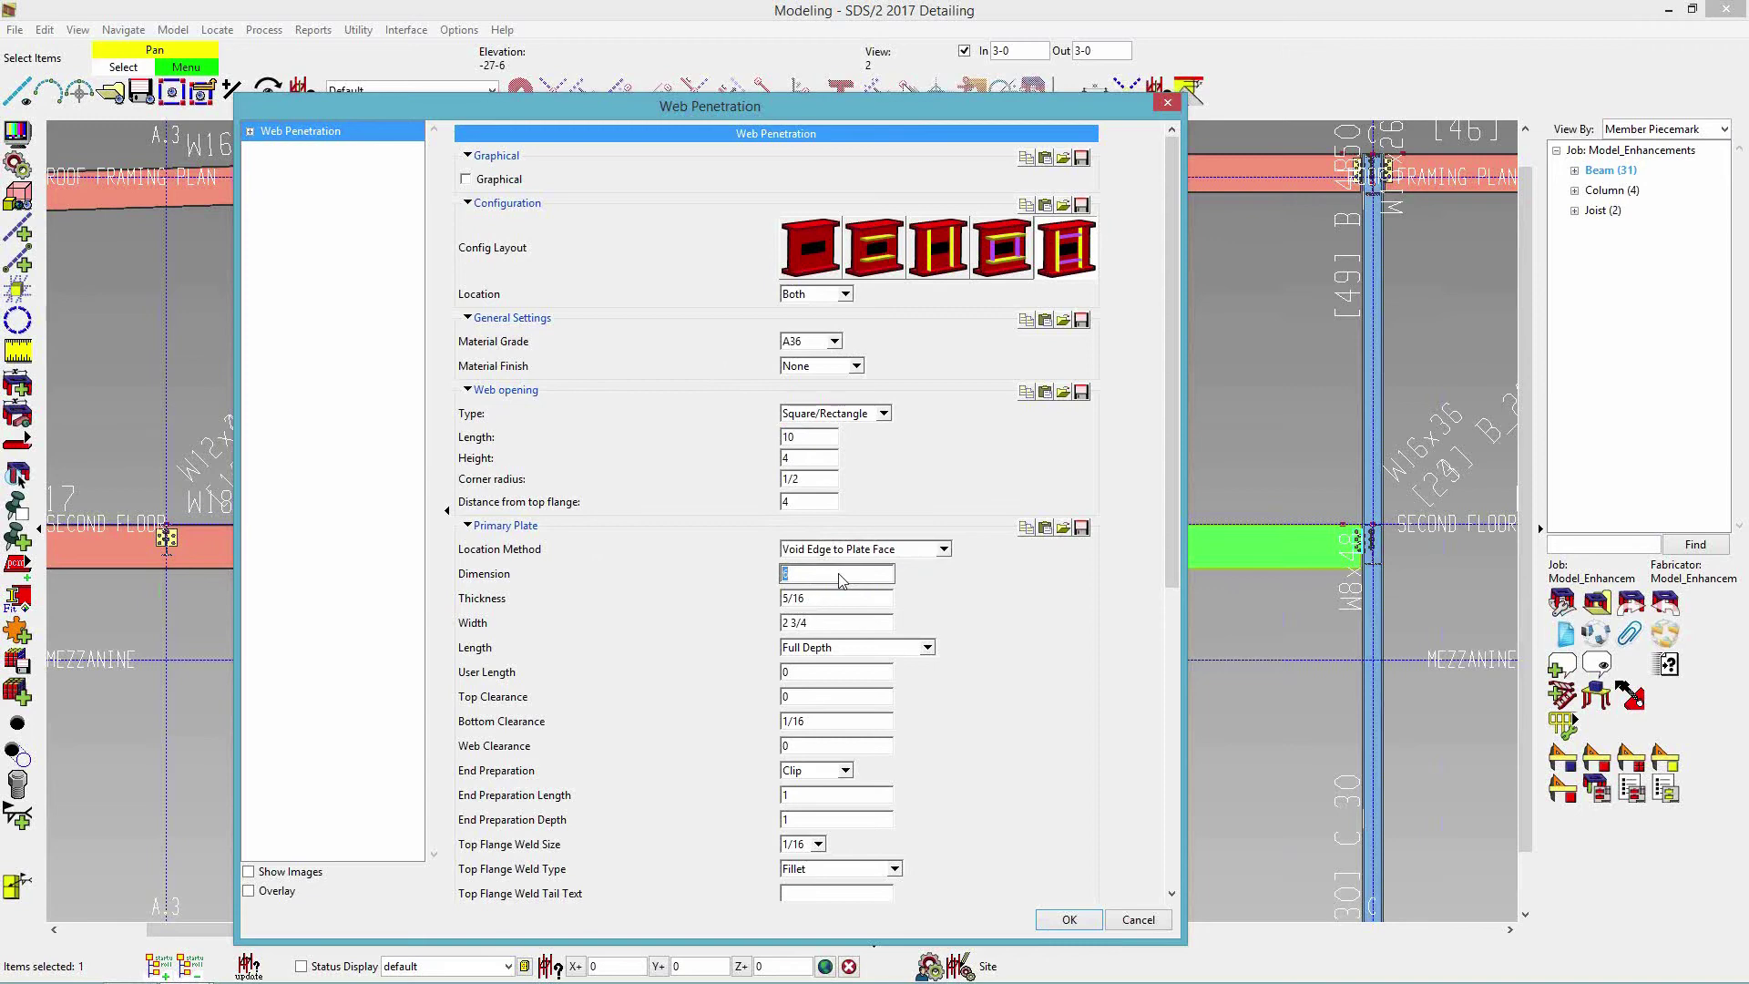
type("0")
scroll(829, 893, "down", 6)
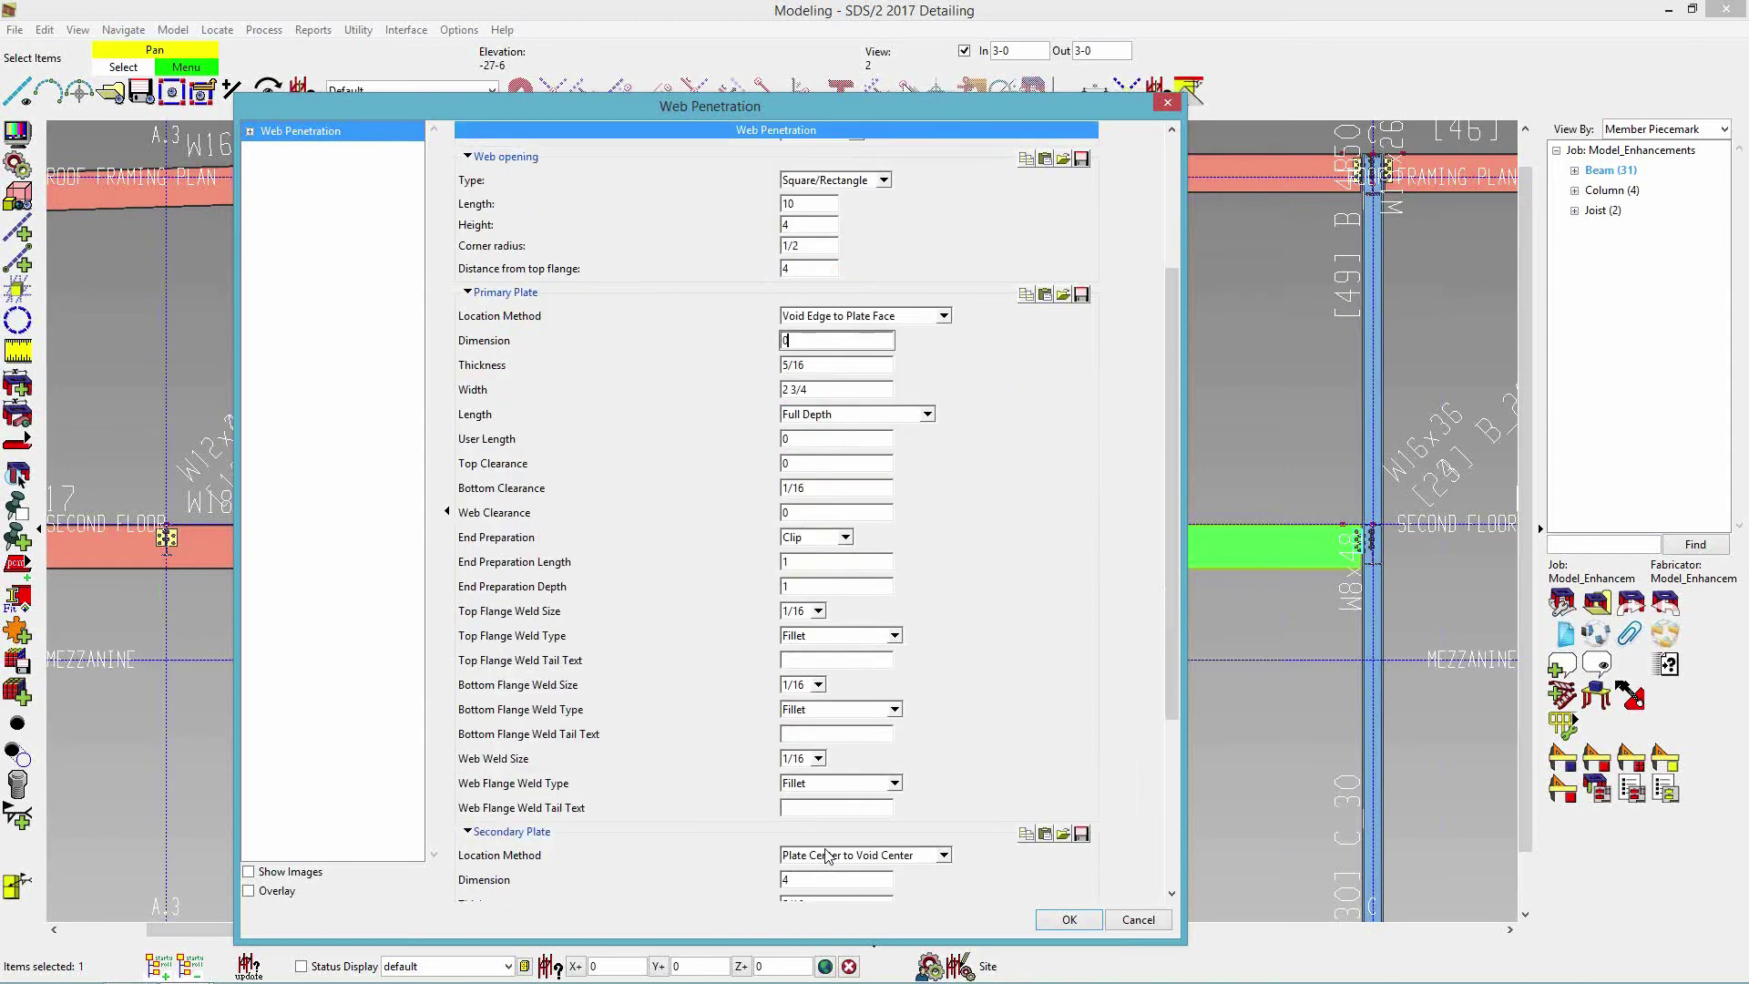
left_click(1066, 920)
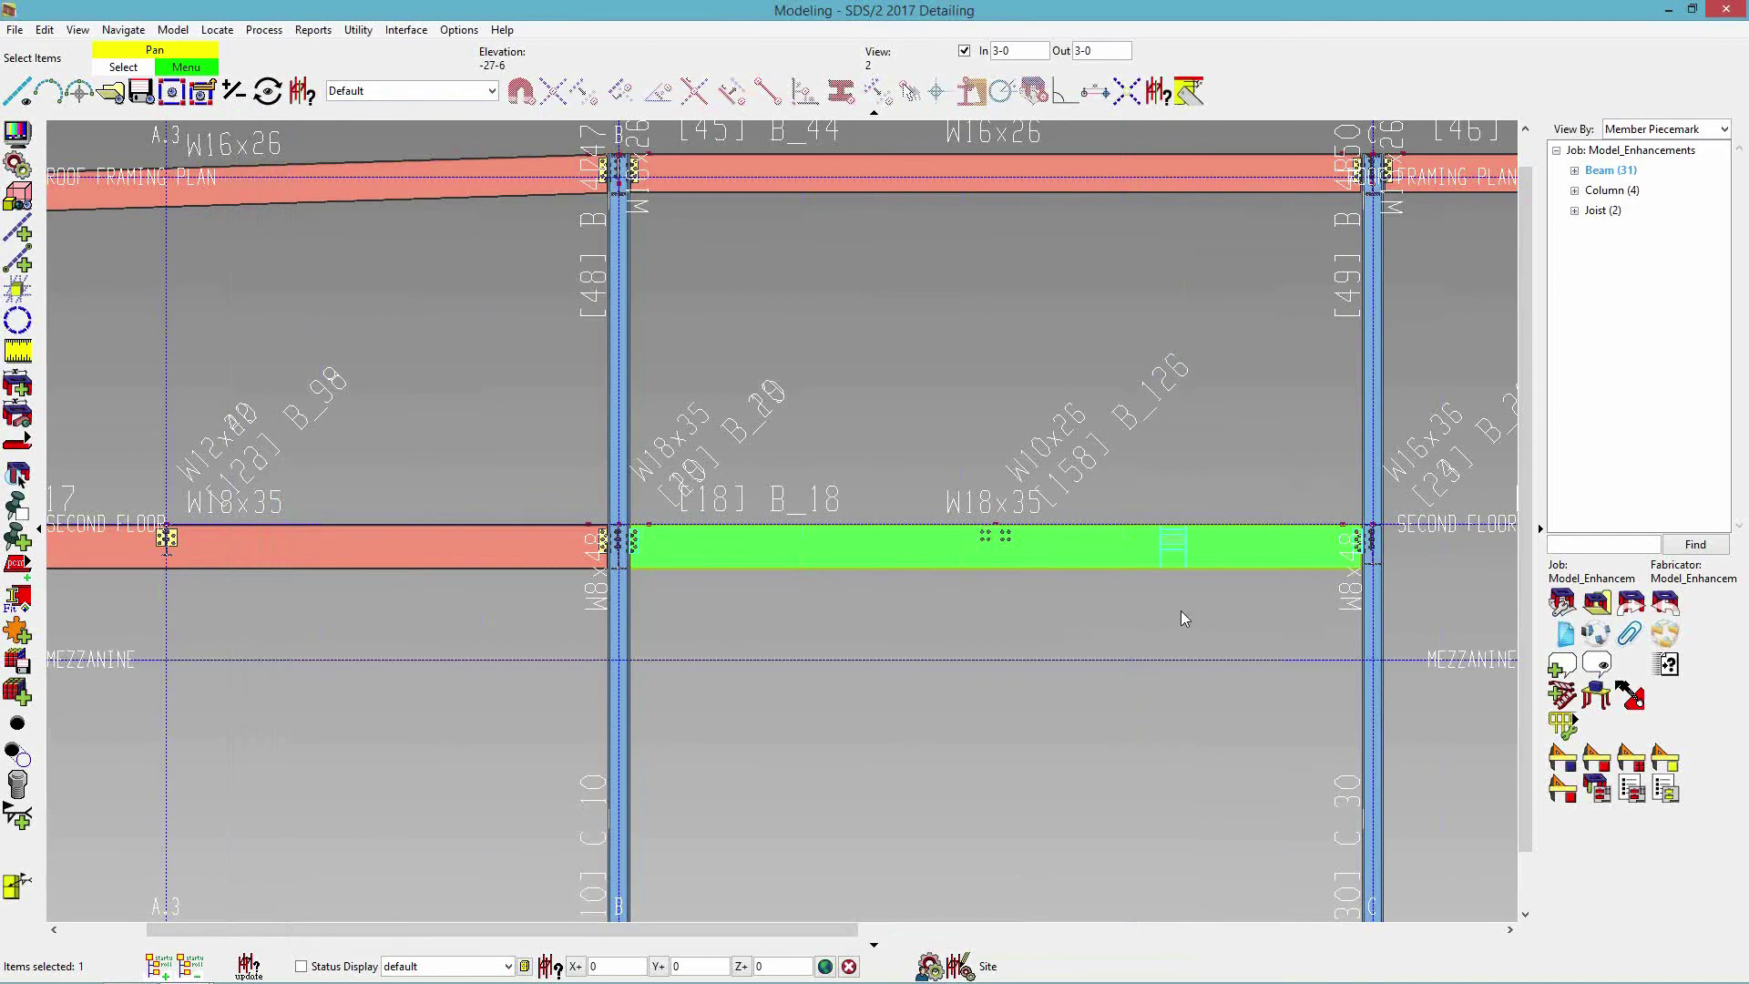
Edit the web penetration to the layout with horizontal primary plates and short vertical secondary plates, reducing the primary plate dimension.
scroll(1182, 544, "up", 5)
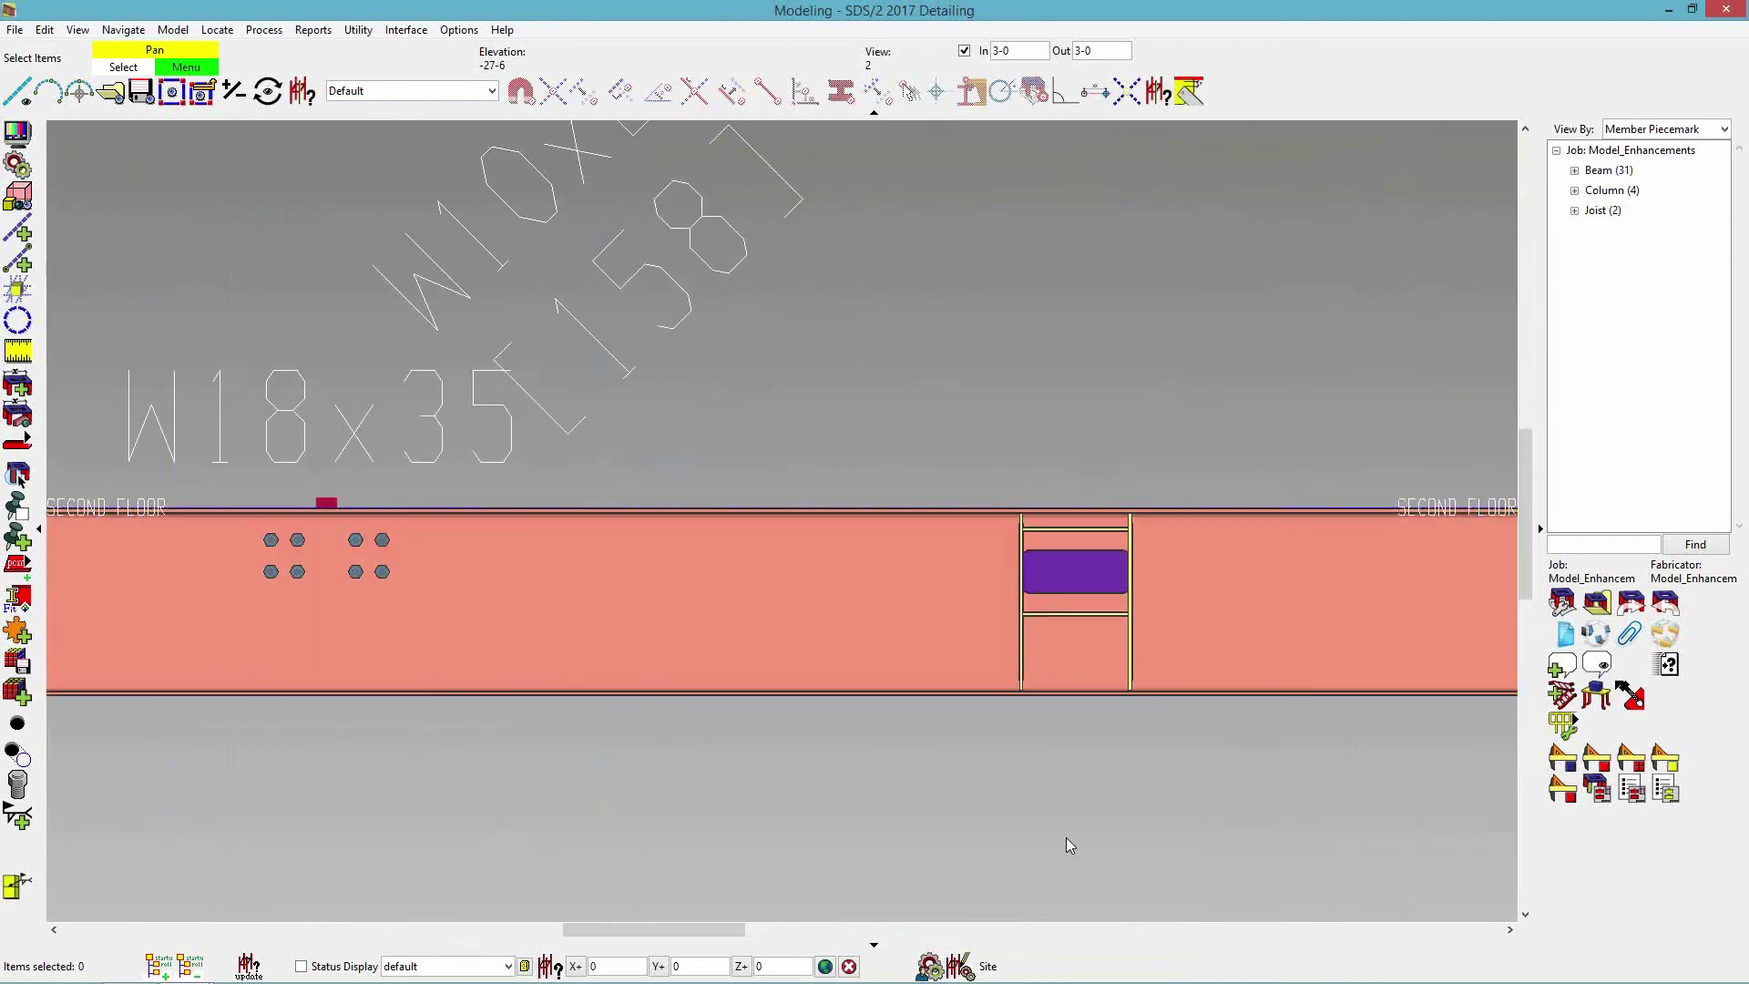
scroll(1159, 678, "up", 2)
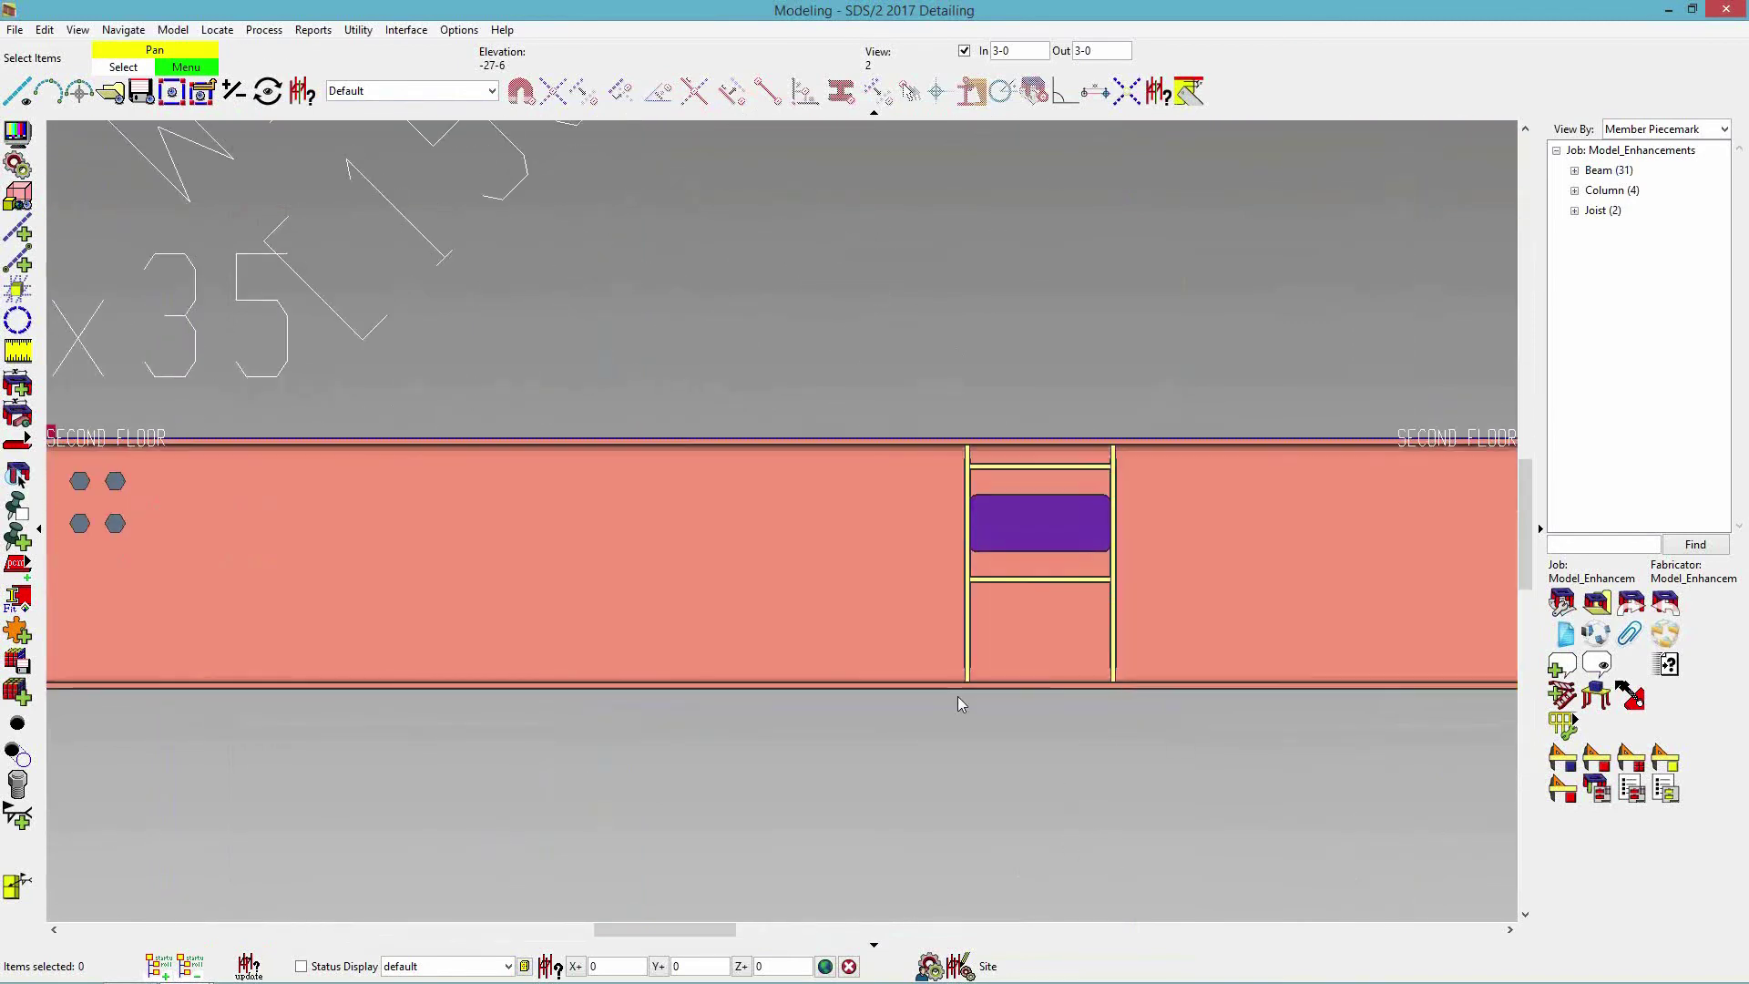
double_click(1112, 576)
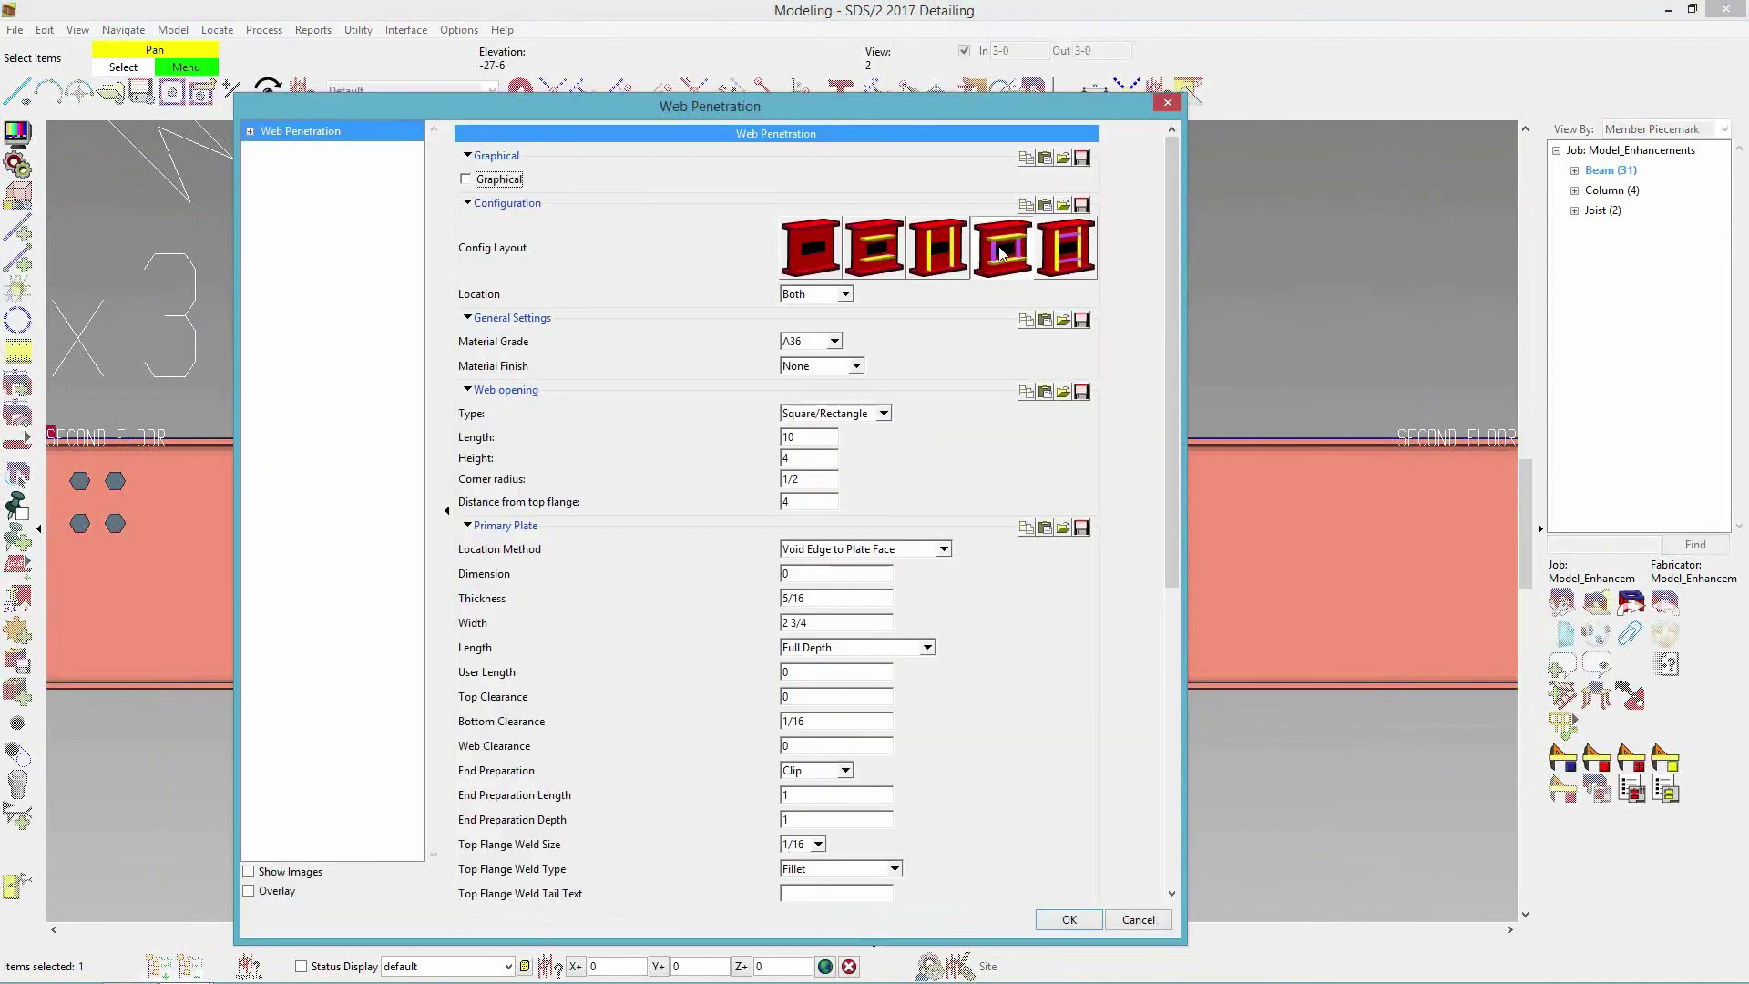
left_click(1026, 271)
left_click(823, 574)
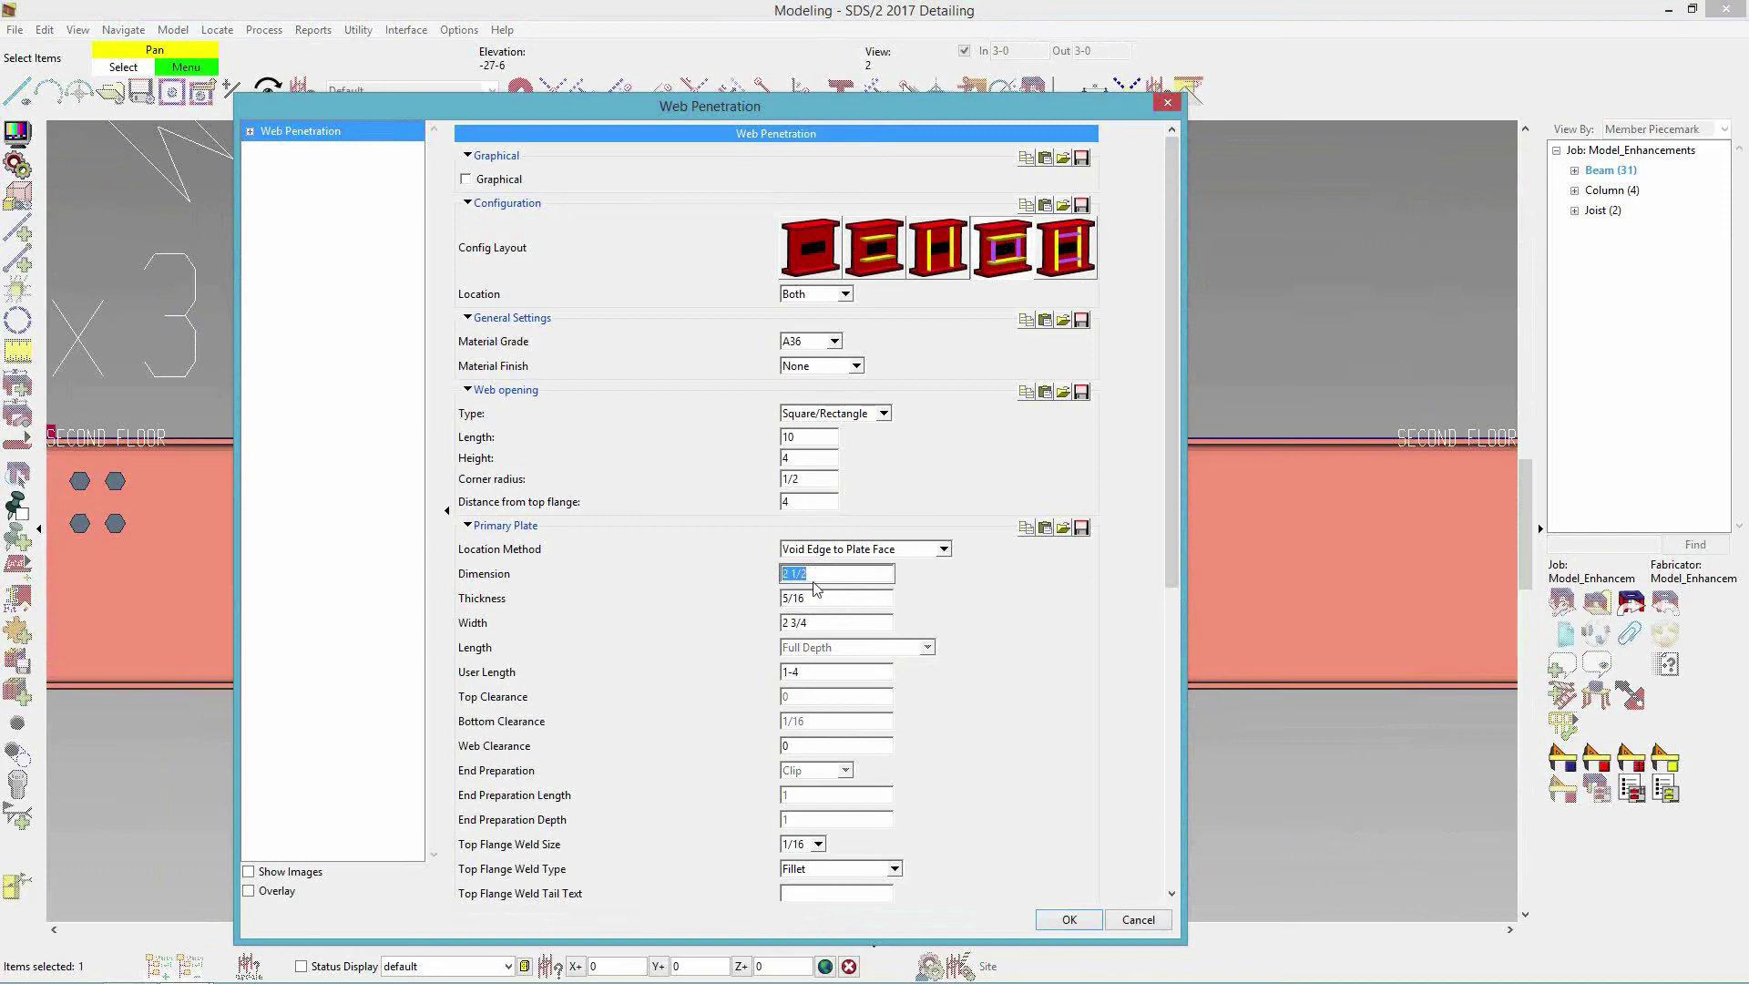
type("1.")
key("Return")
scroll(965, 525, "up", 1)
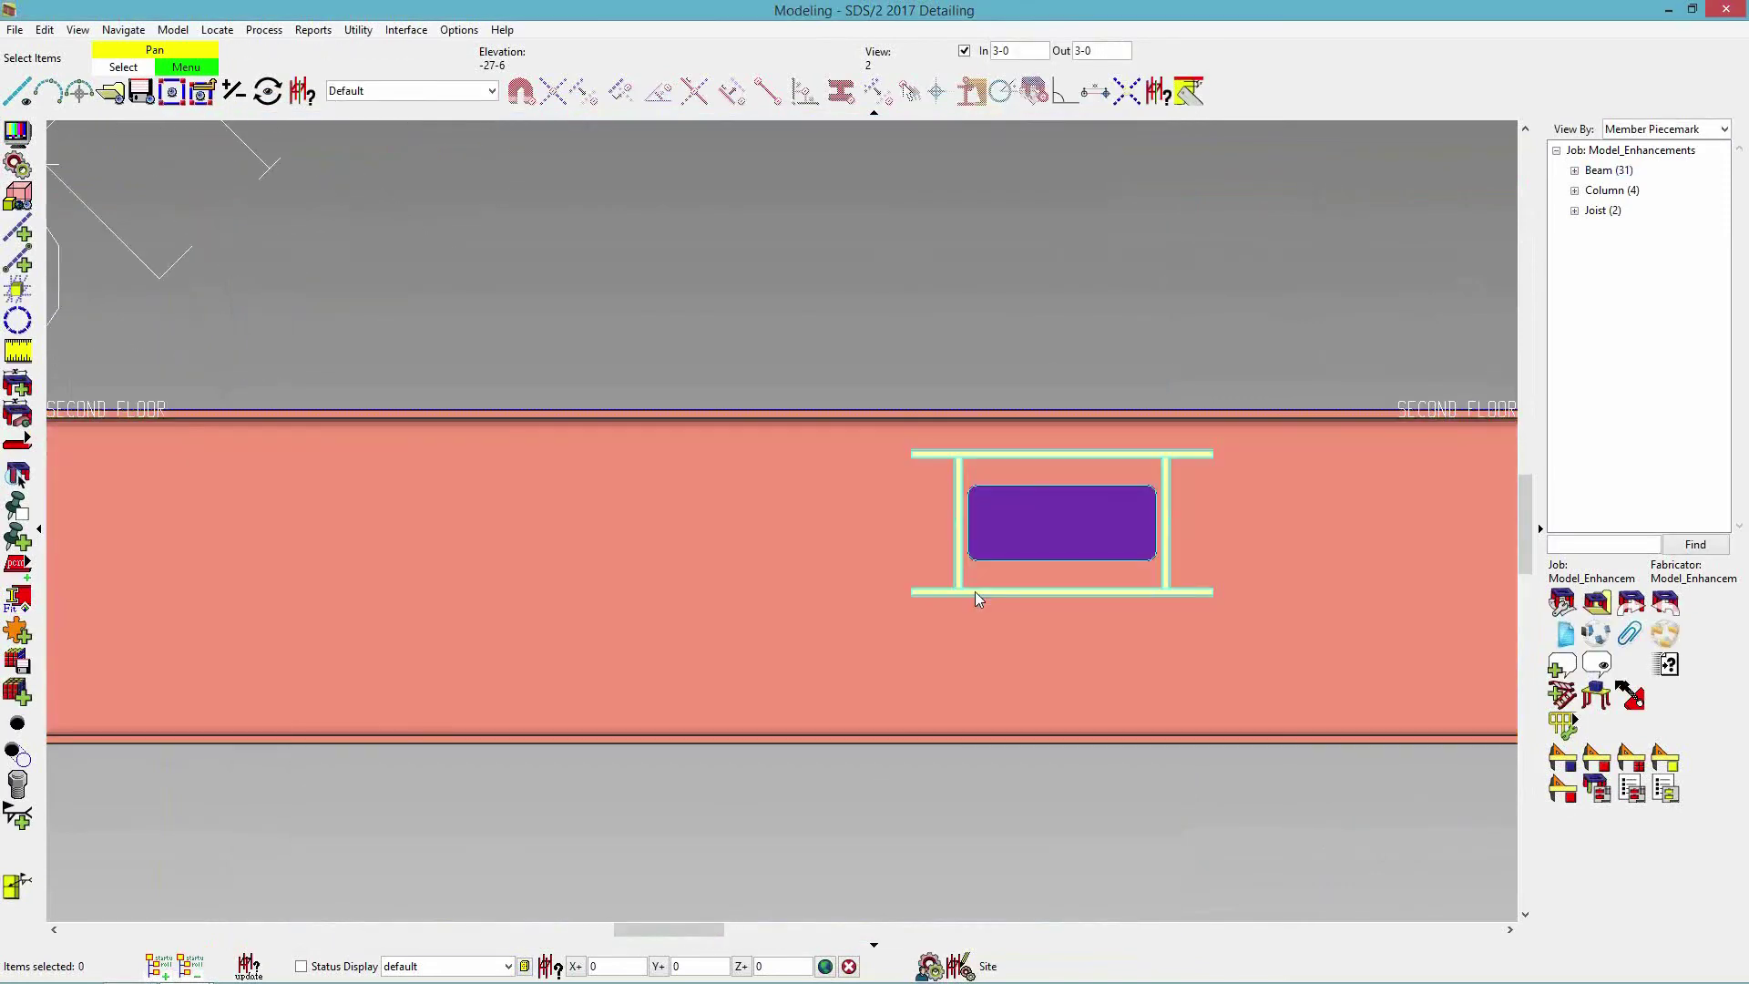
Edit the web penetration on beam B_18 to the layout with vertical primary plates only and a Round opening.
double_click(1030, 548)
left_click(929, 248)
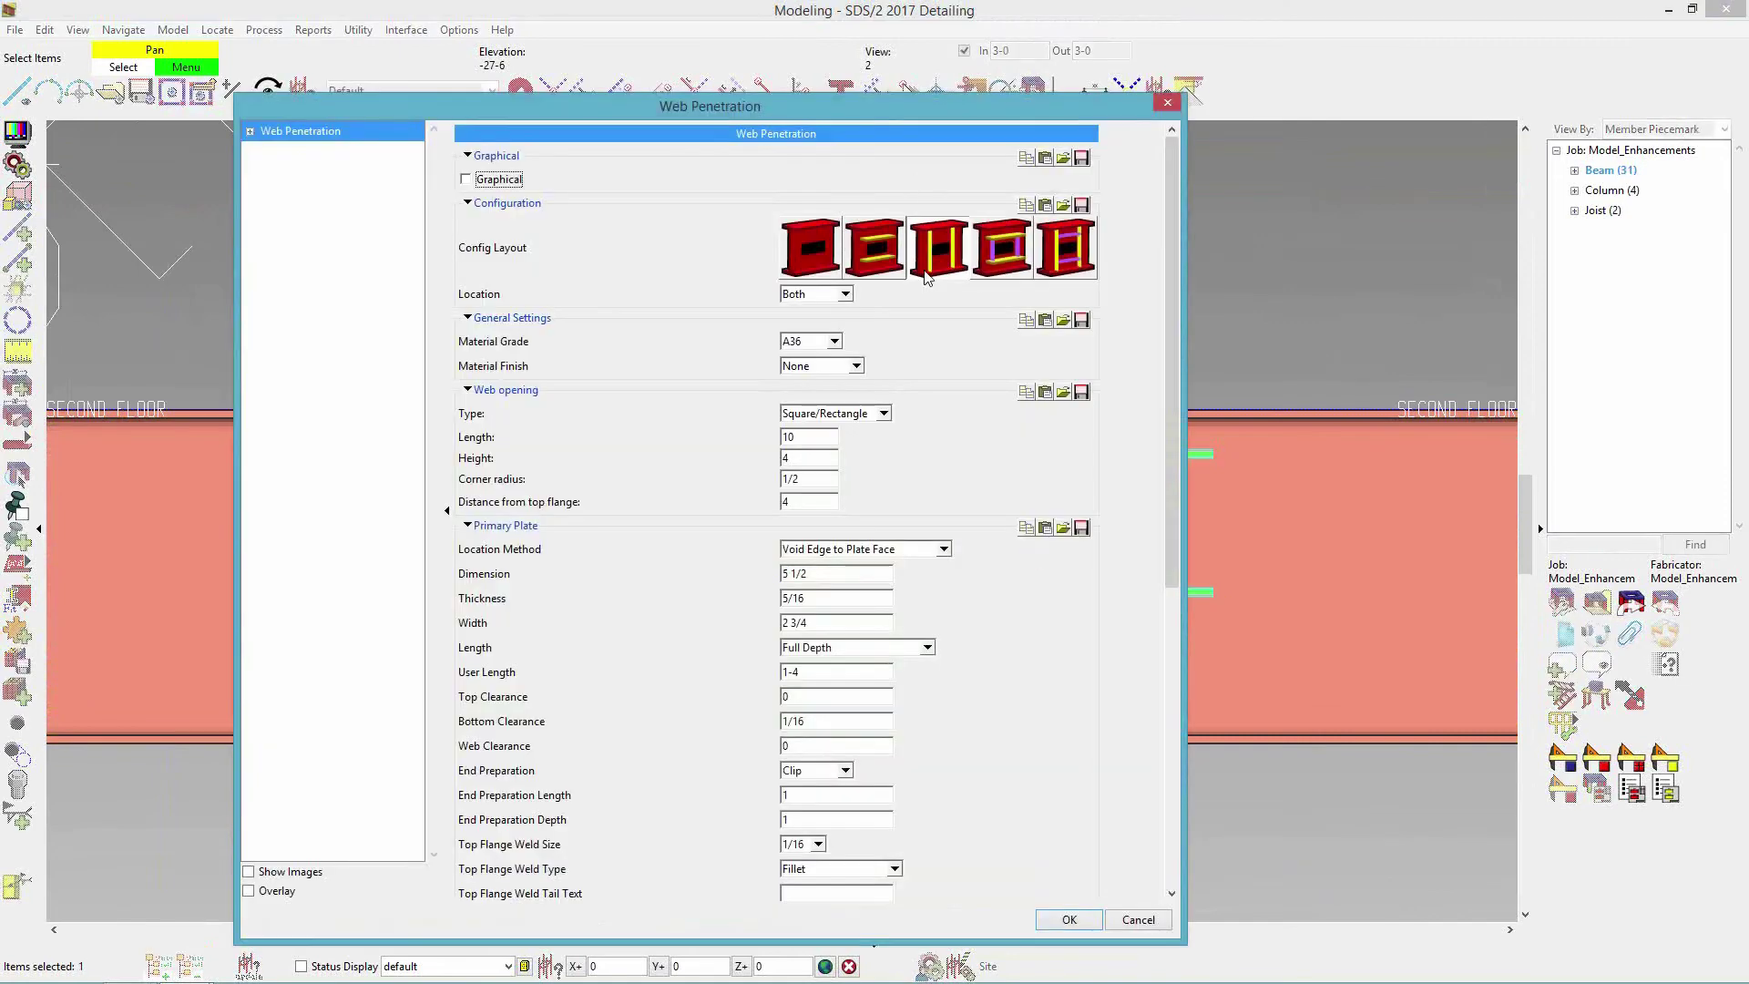
left_click(859, 415)
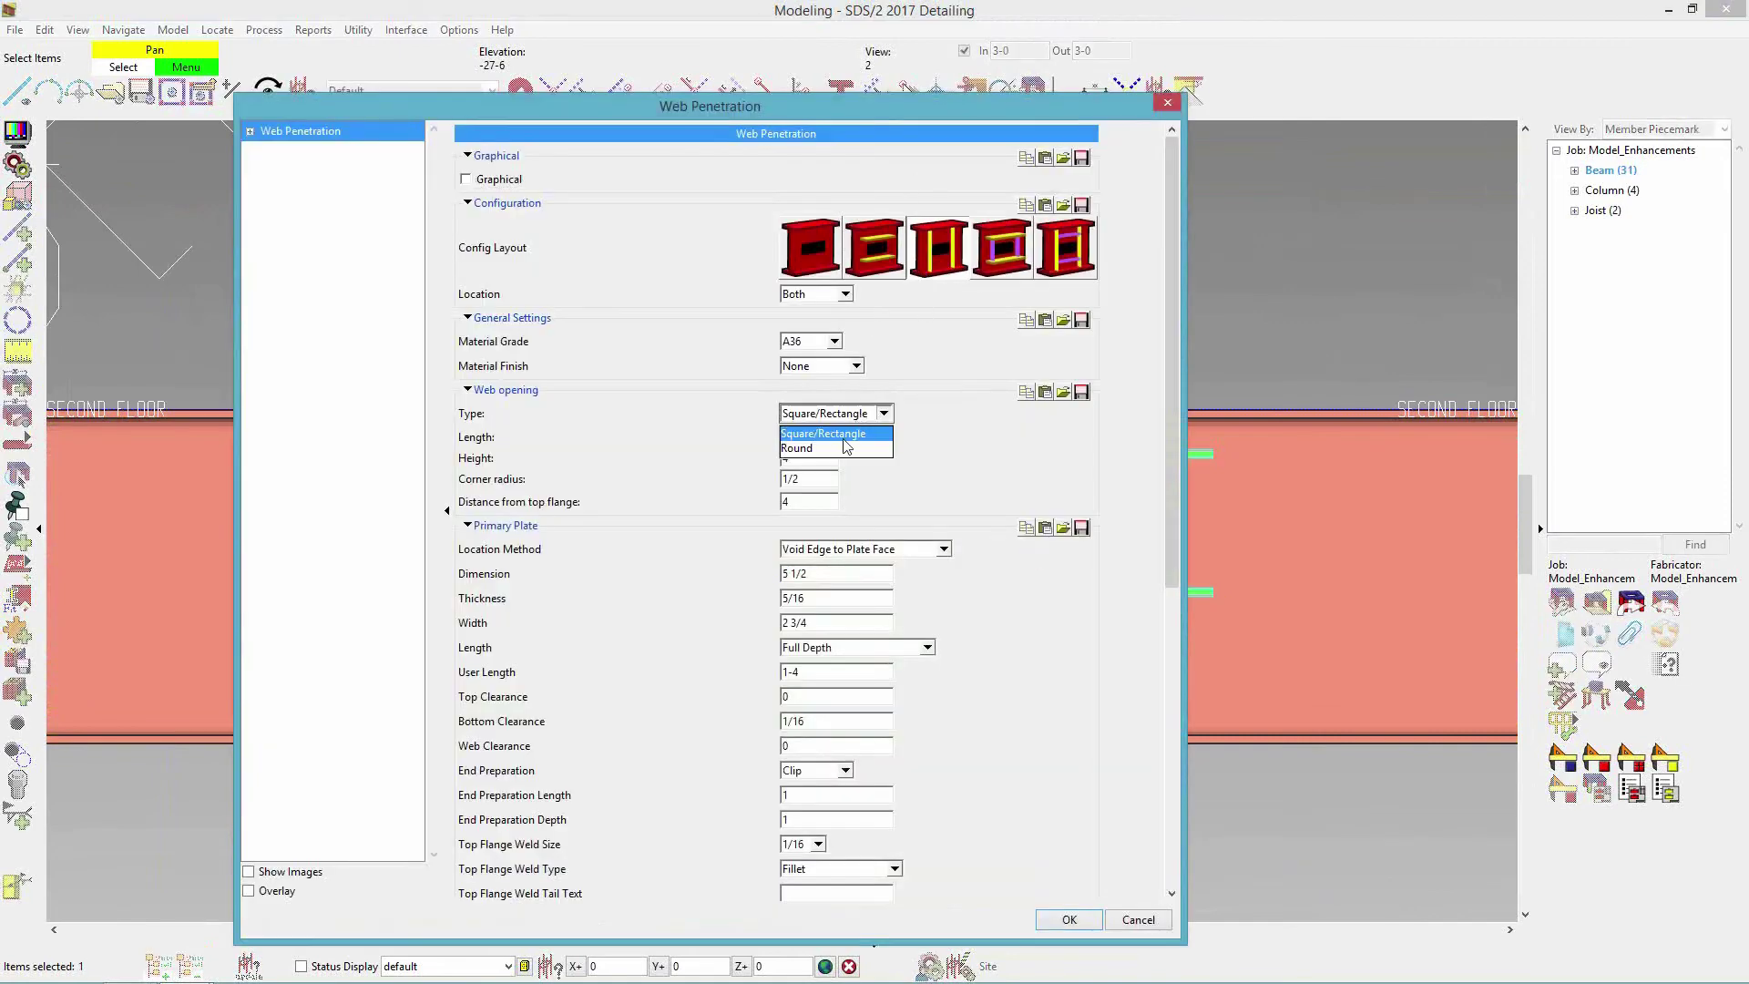
left_click(844, 448)
Set the round opening's diameter to 10, distance from top flange to 2 1/2 and primary plate dimension to 1, and apply them.
double_click(816, 438)
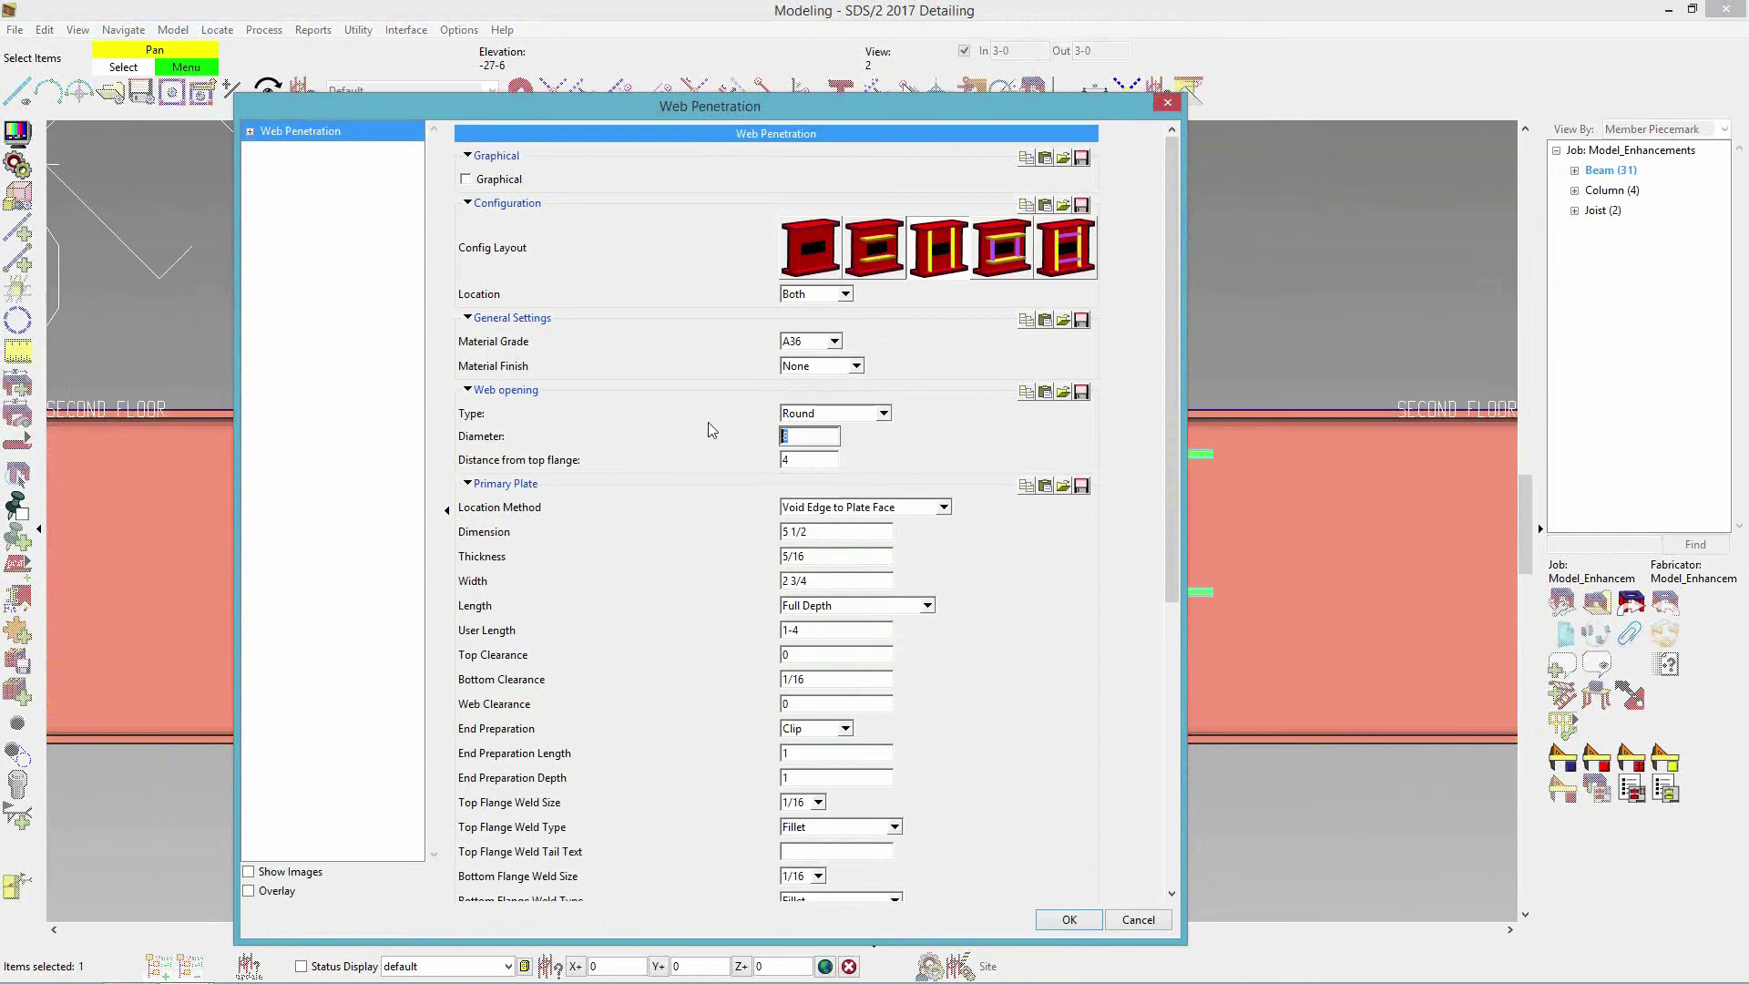
type("10")
double_click(803, 461)
type("2.5")
left_click(833, 533)
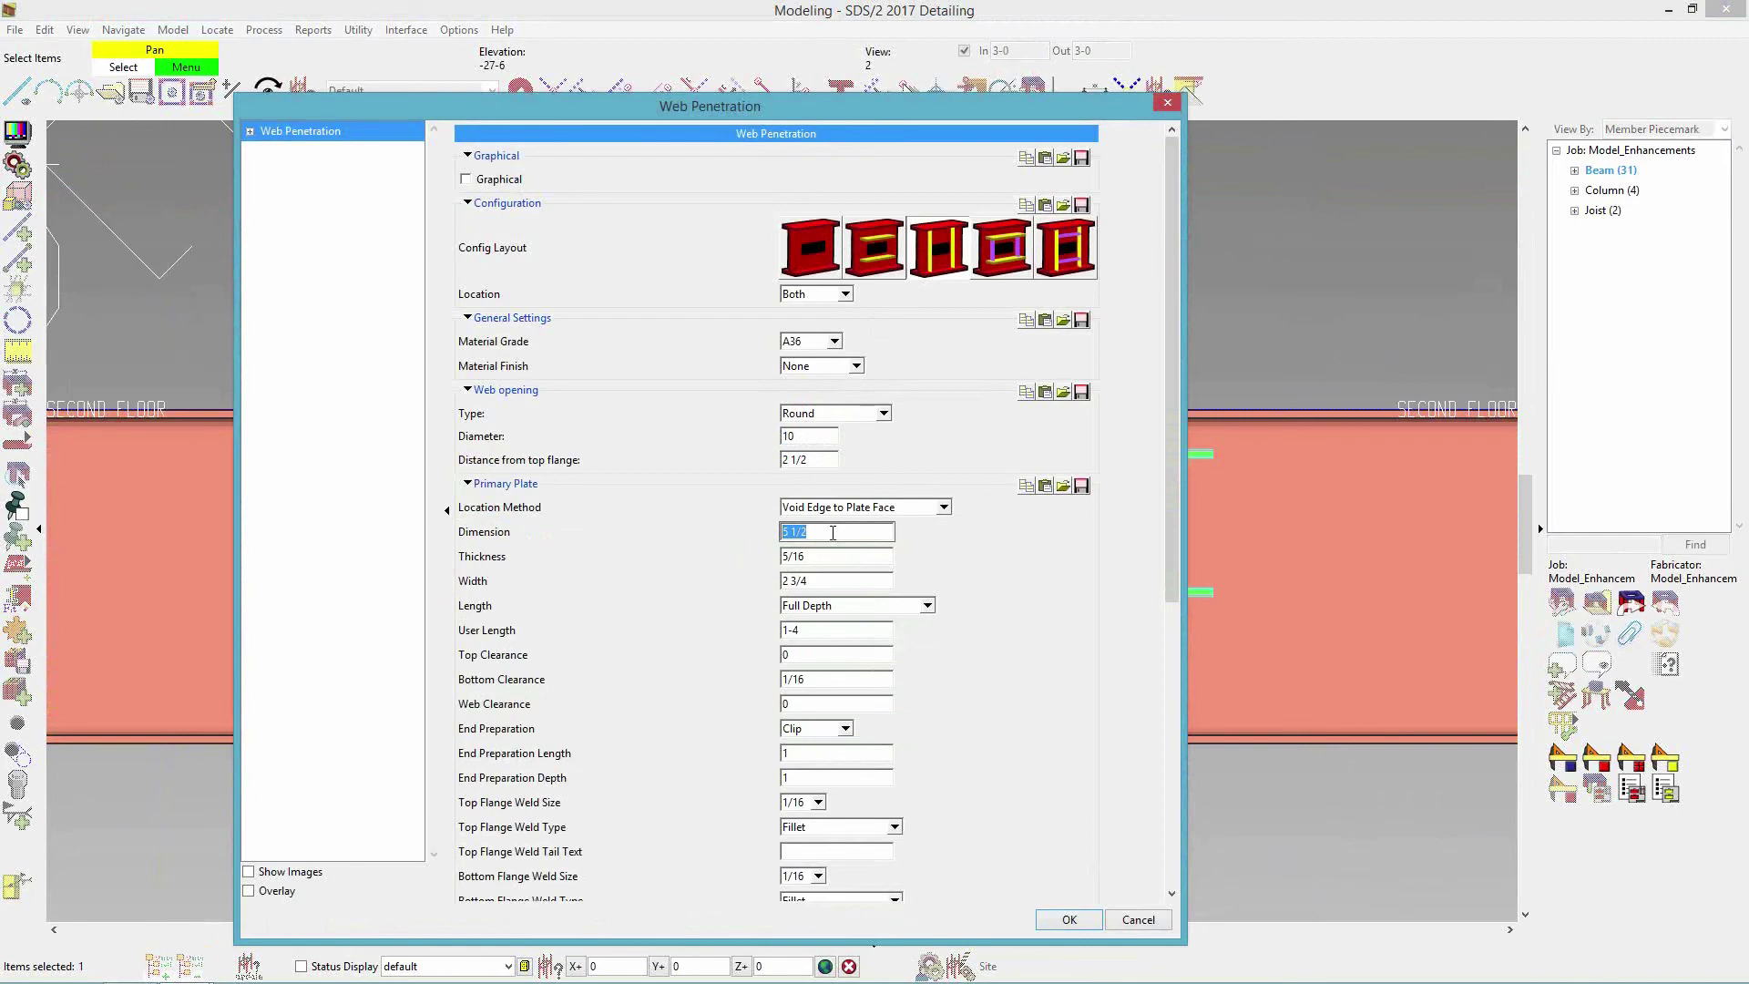
type("1")
left_click(1061, 918)
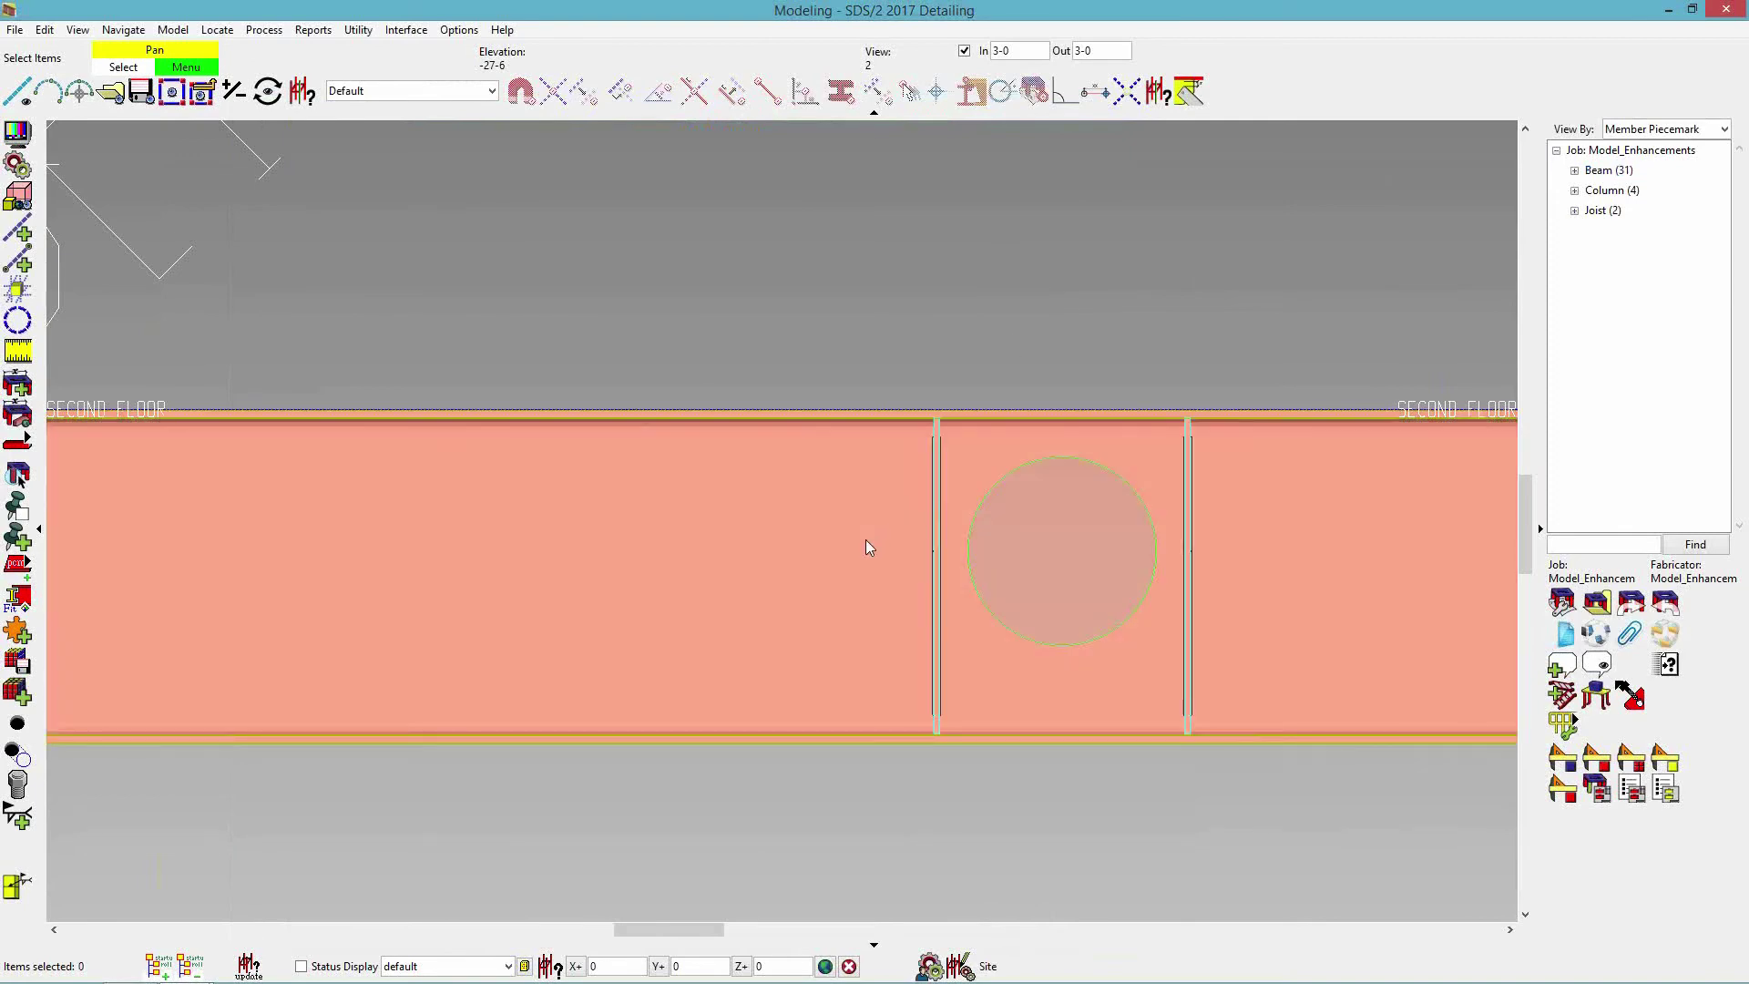
Move the web penetration component along beam B_18 to a new location on its top line, closer to column C_30.
scroll(863, 544, "down", 2)
middle_click(991, 552)
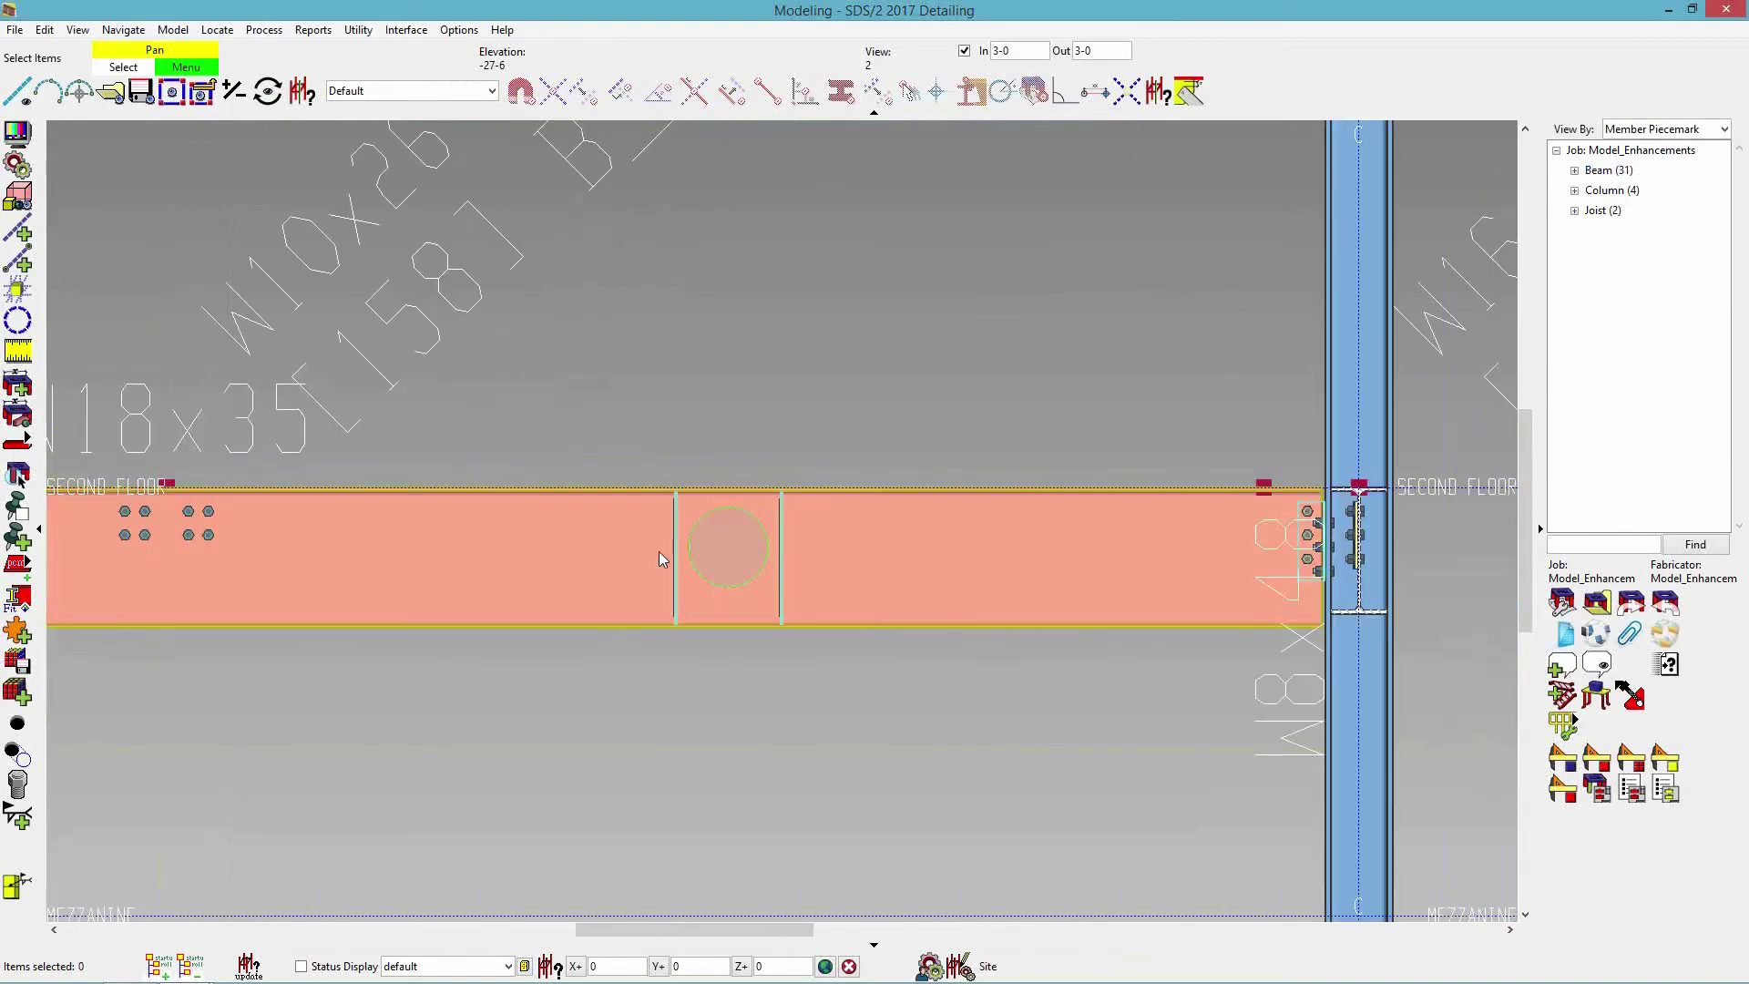
left_click(714, 563)
scroll(714, 563, "up", 1)
right_click(714, 561)
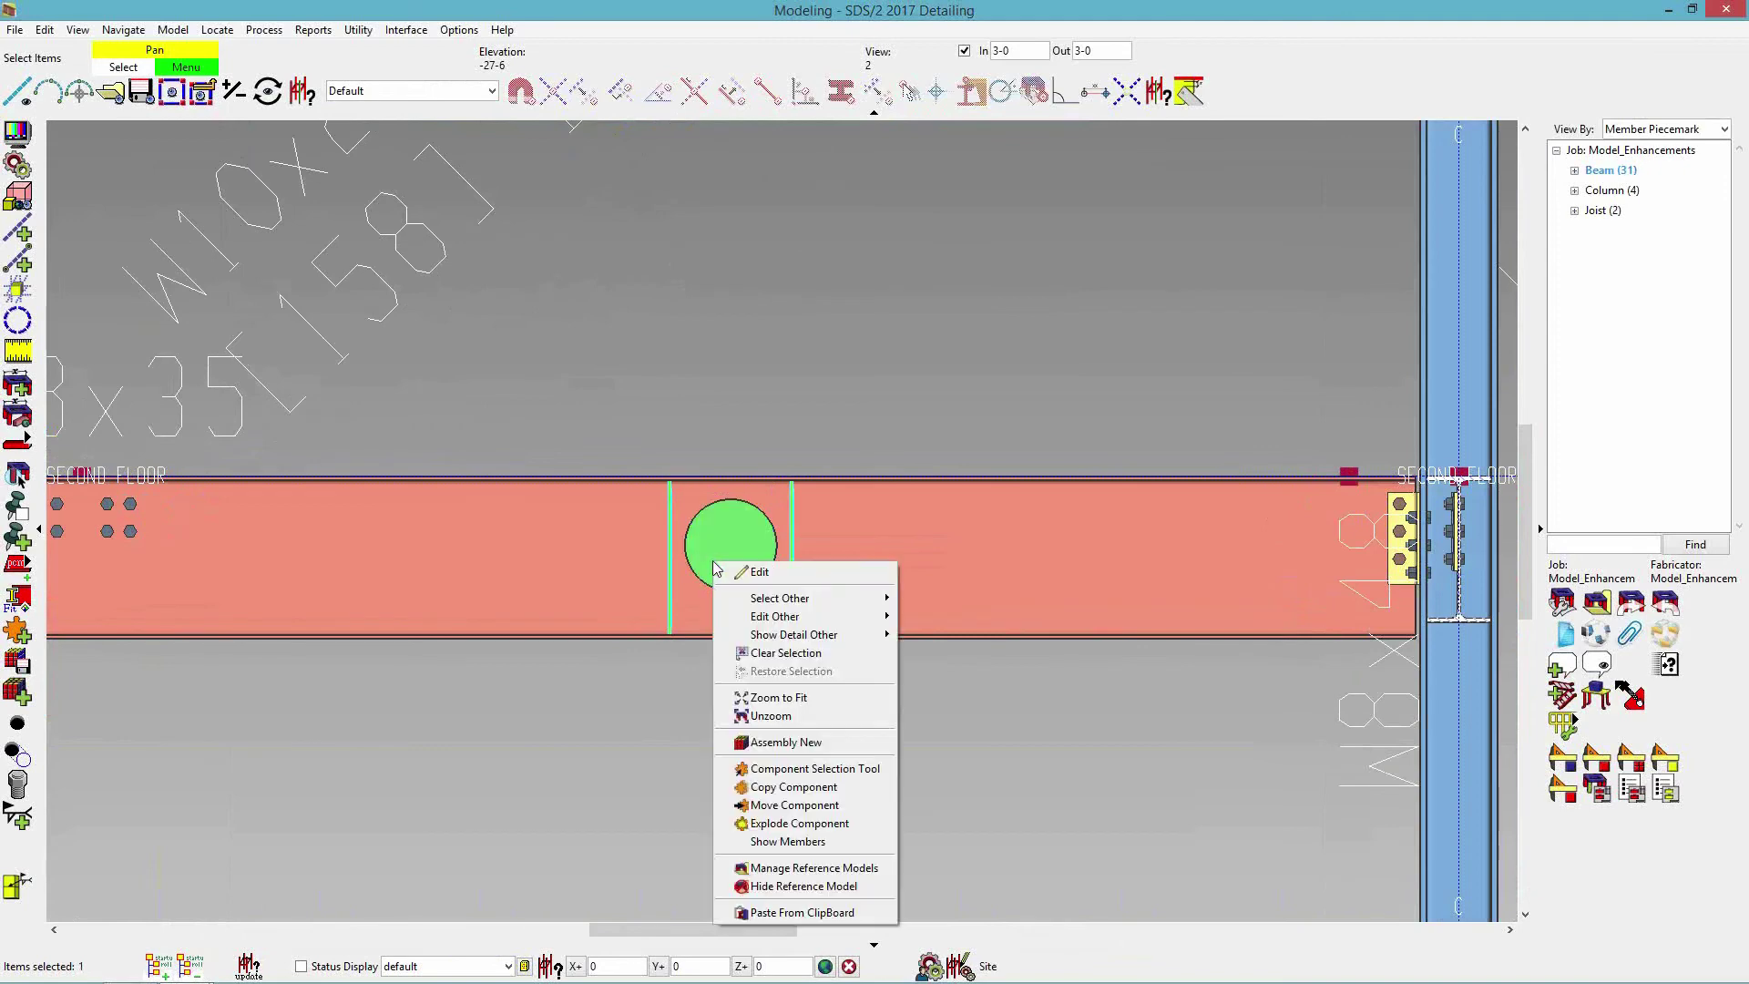
left_click(777, 806)
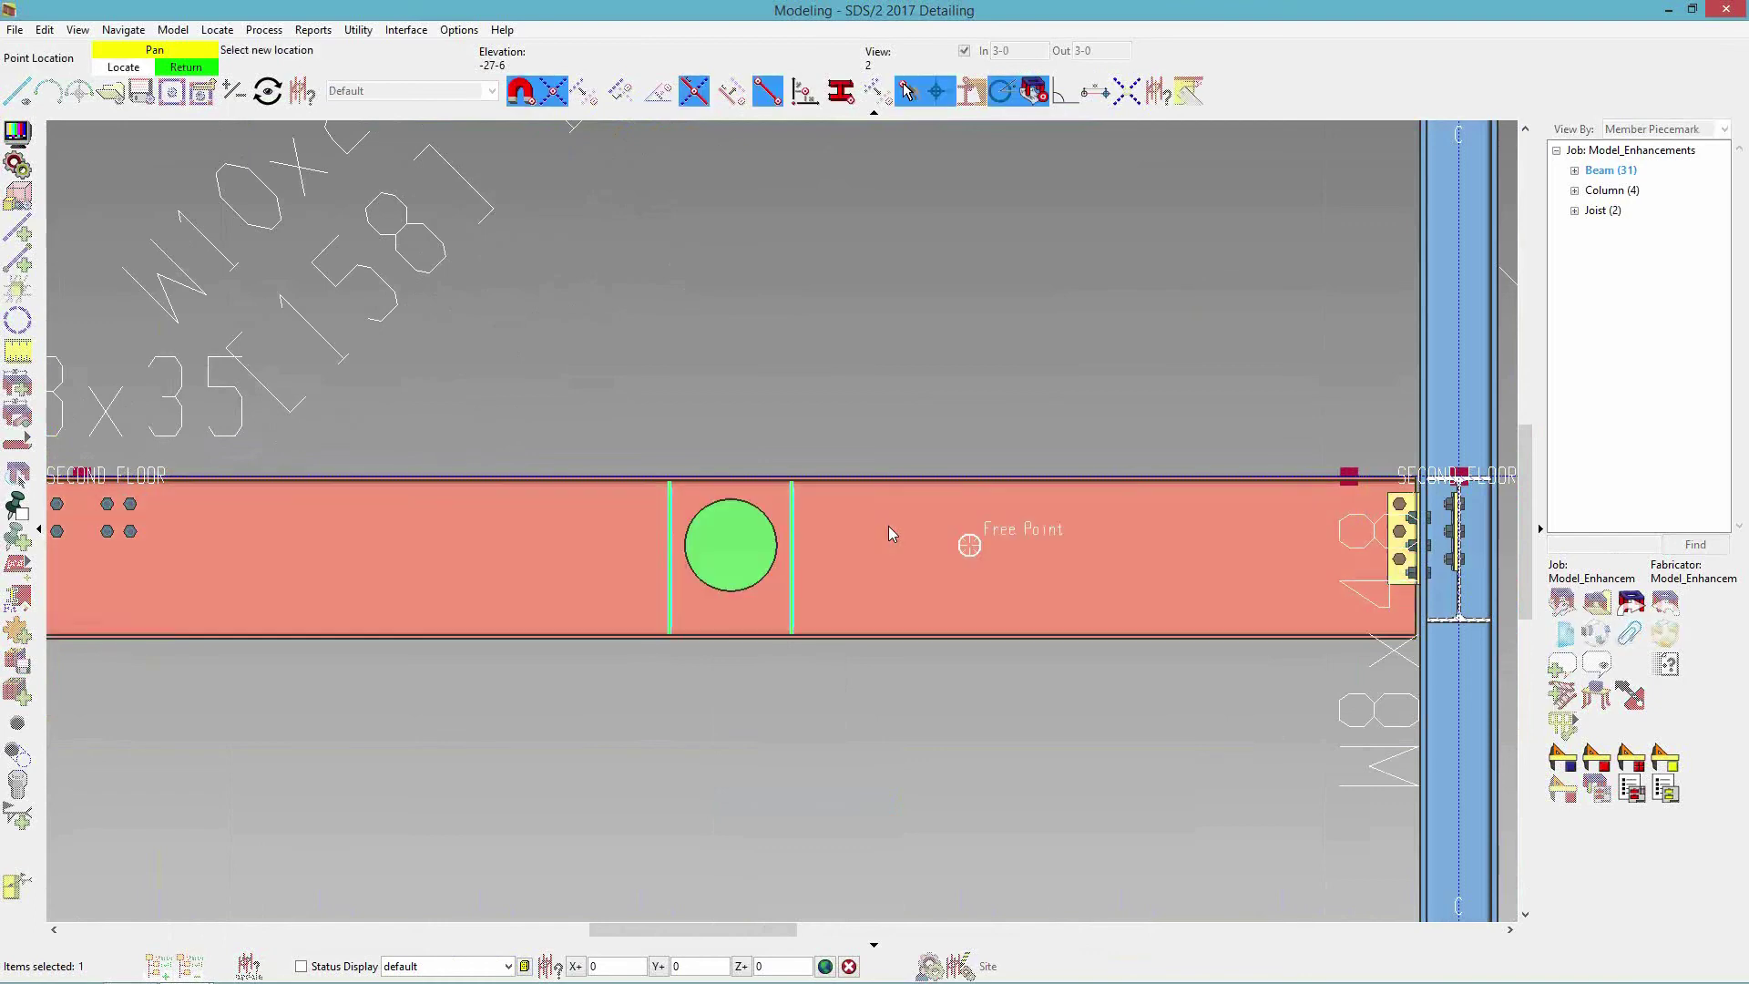
left_click(1115, 475)
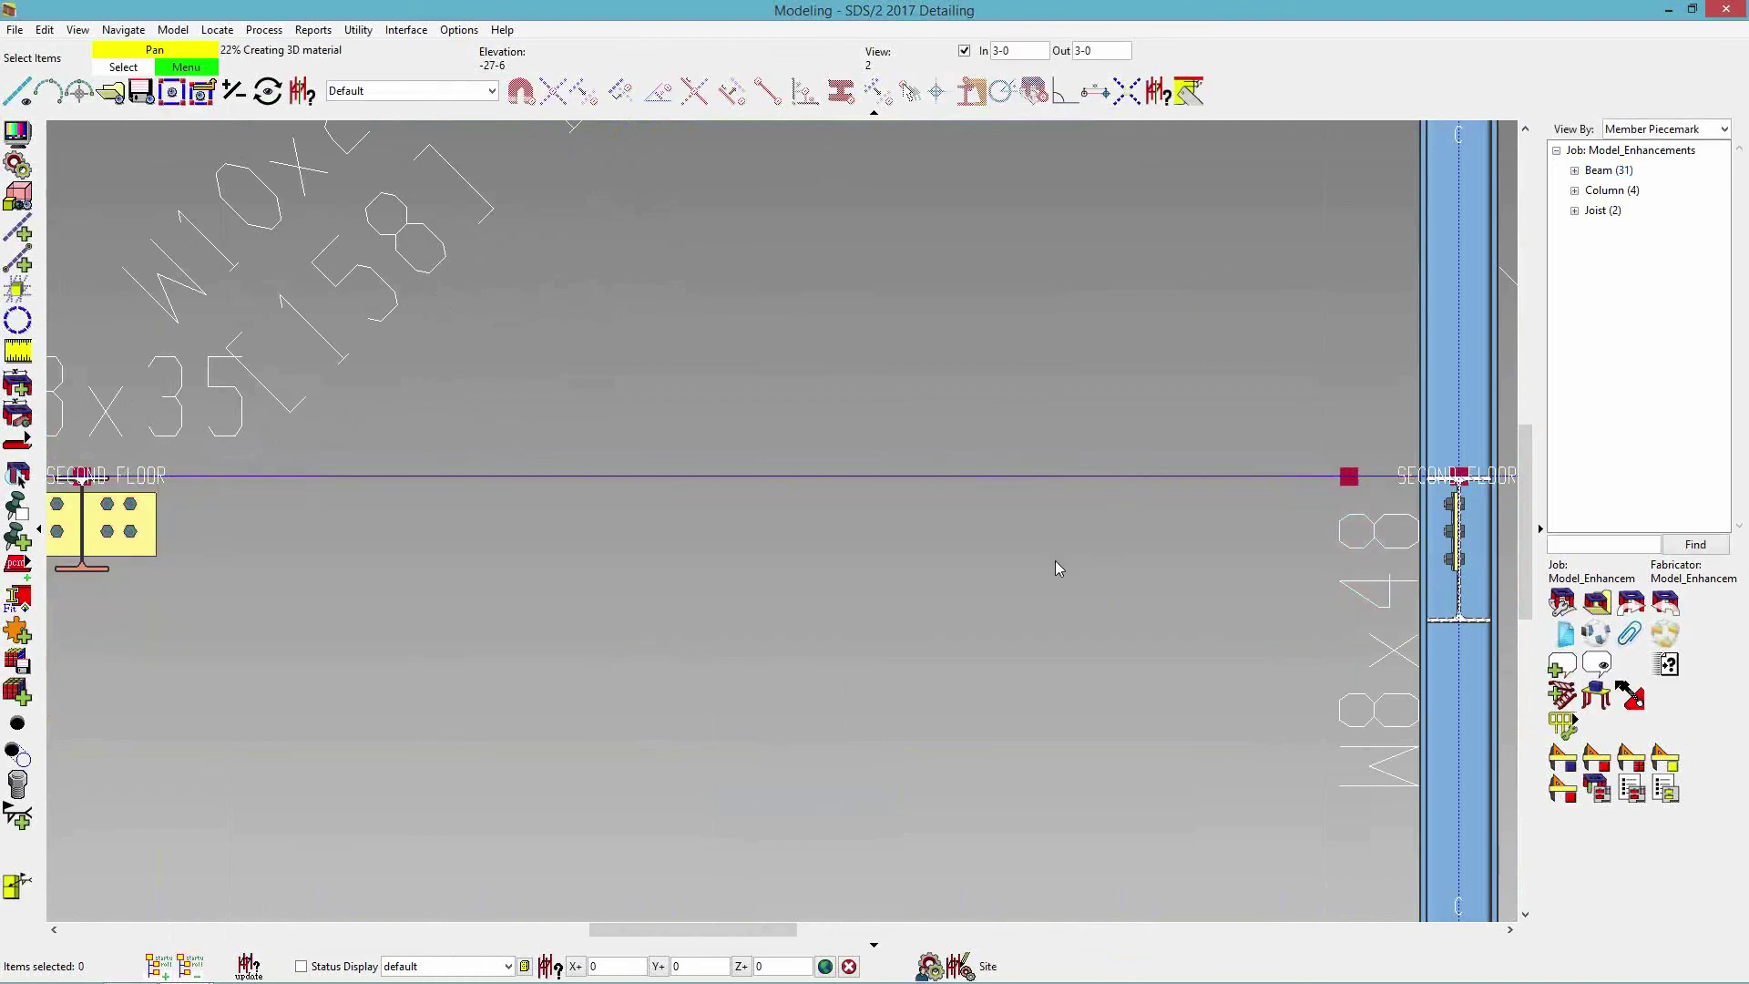
left_click(986, 733)
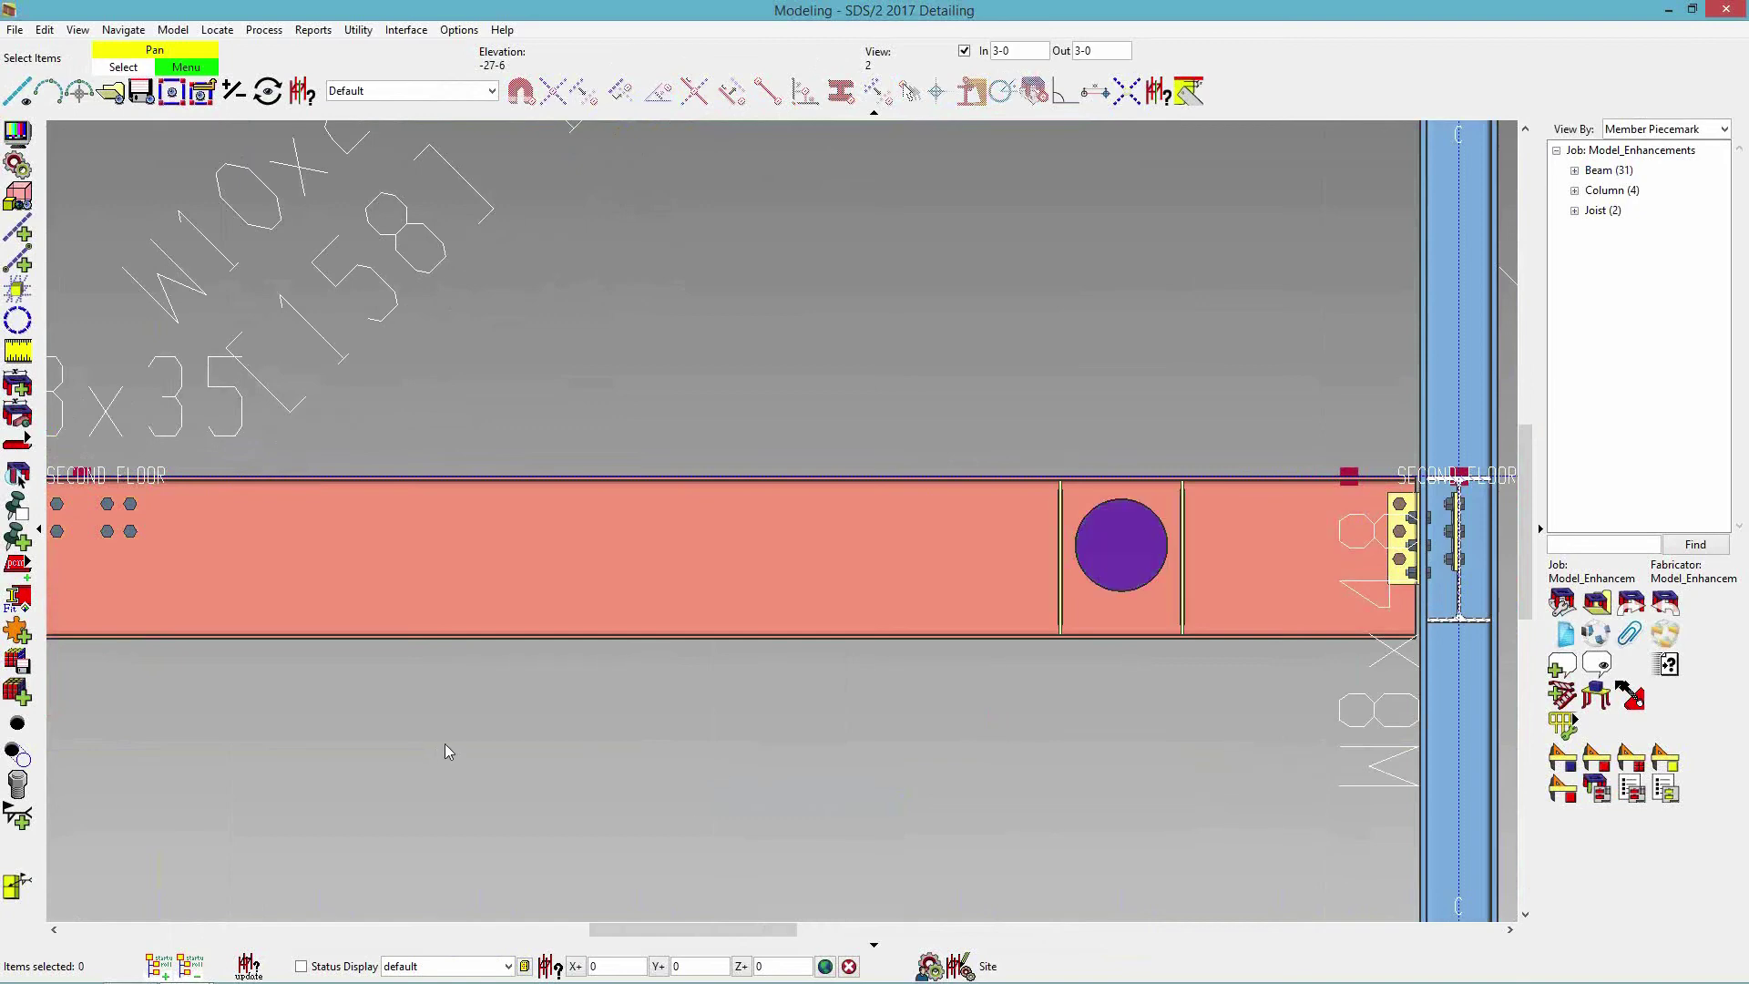
Return to the SECOND FLOOR plan view, framed on the open bays below grid line 2.
scroll(625, 669, "down", 2)
left_click(117, 507)
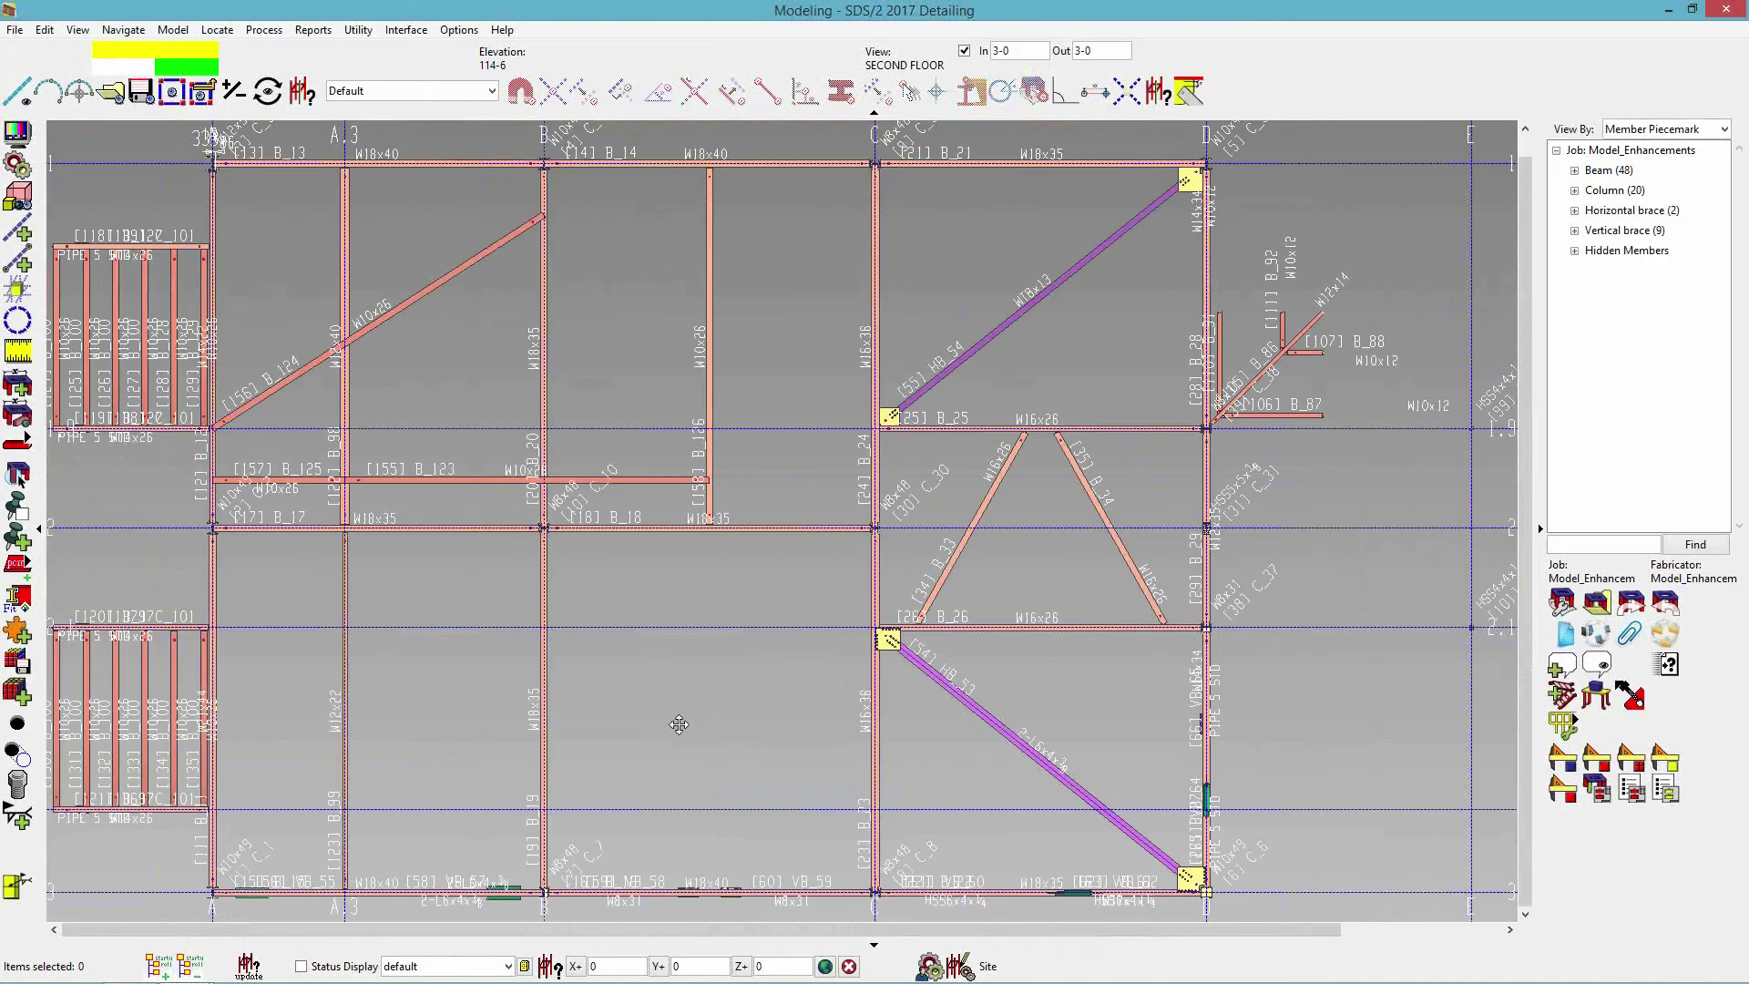
middle_click_drag(678, 724, 748, 684)
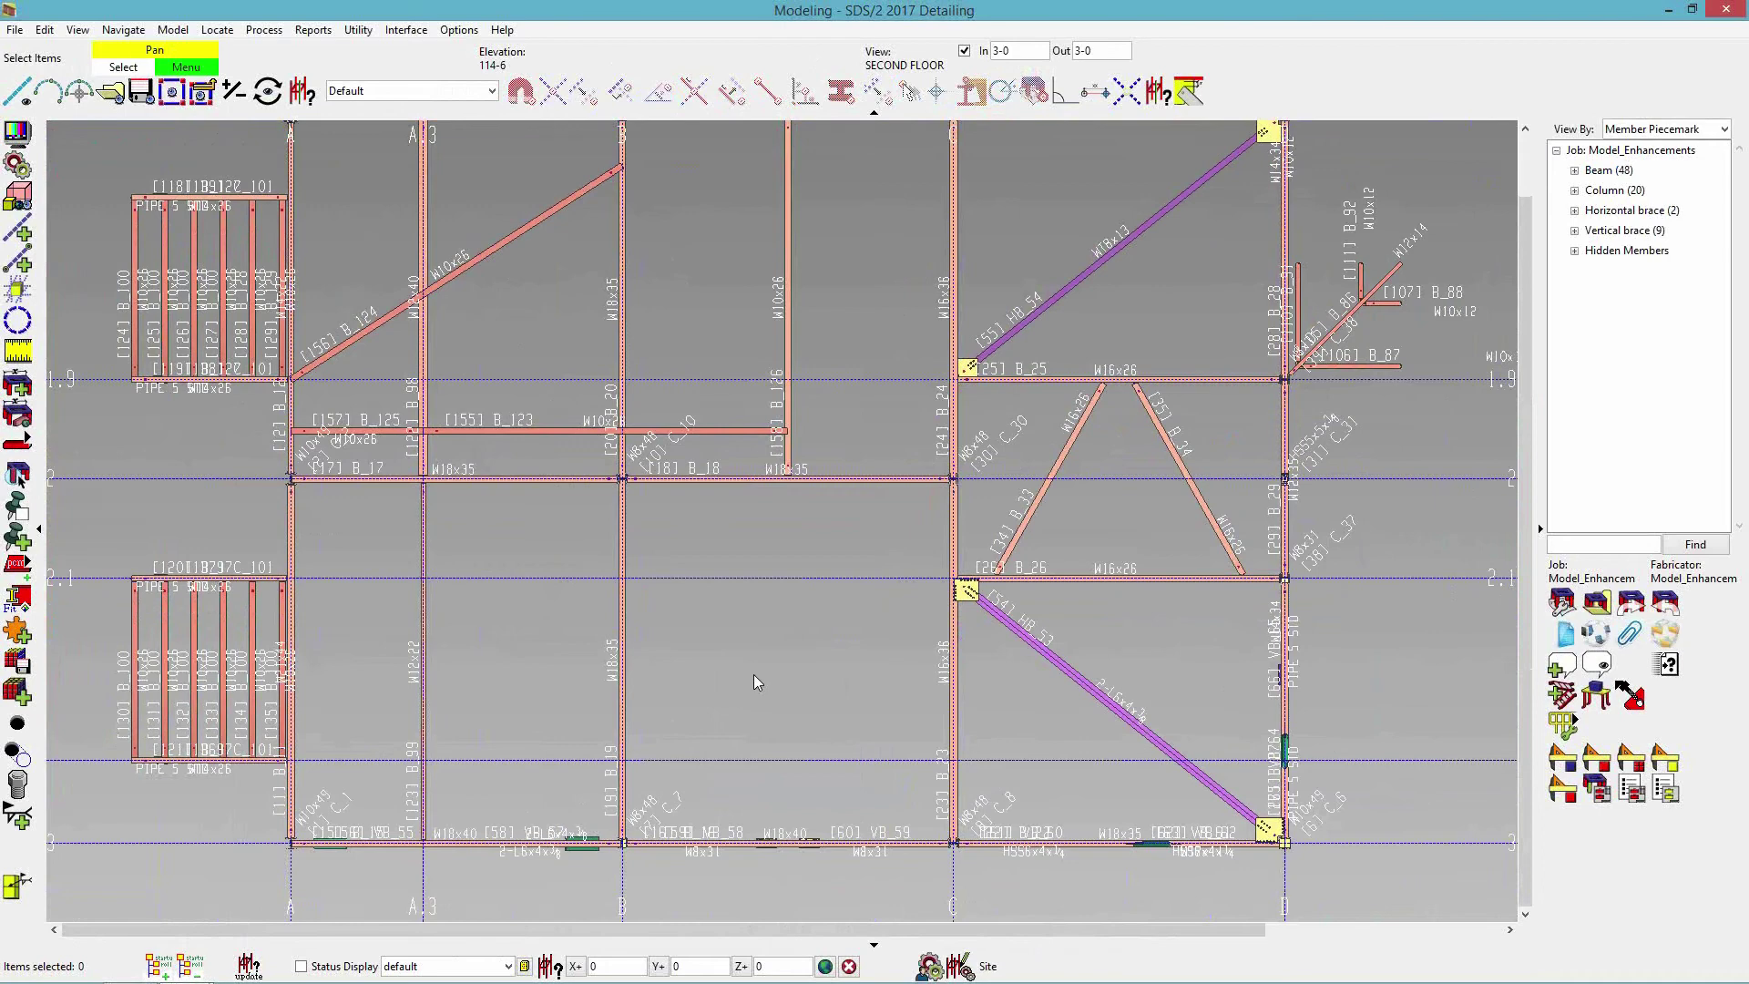
scroll(752, 682, "up", 1)
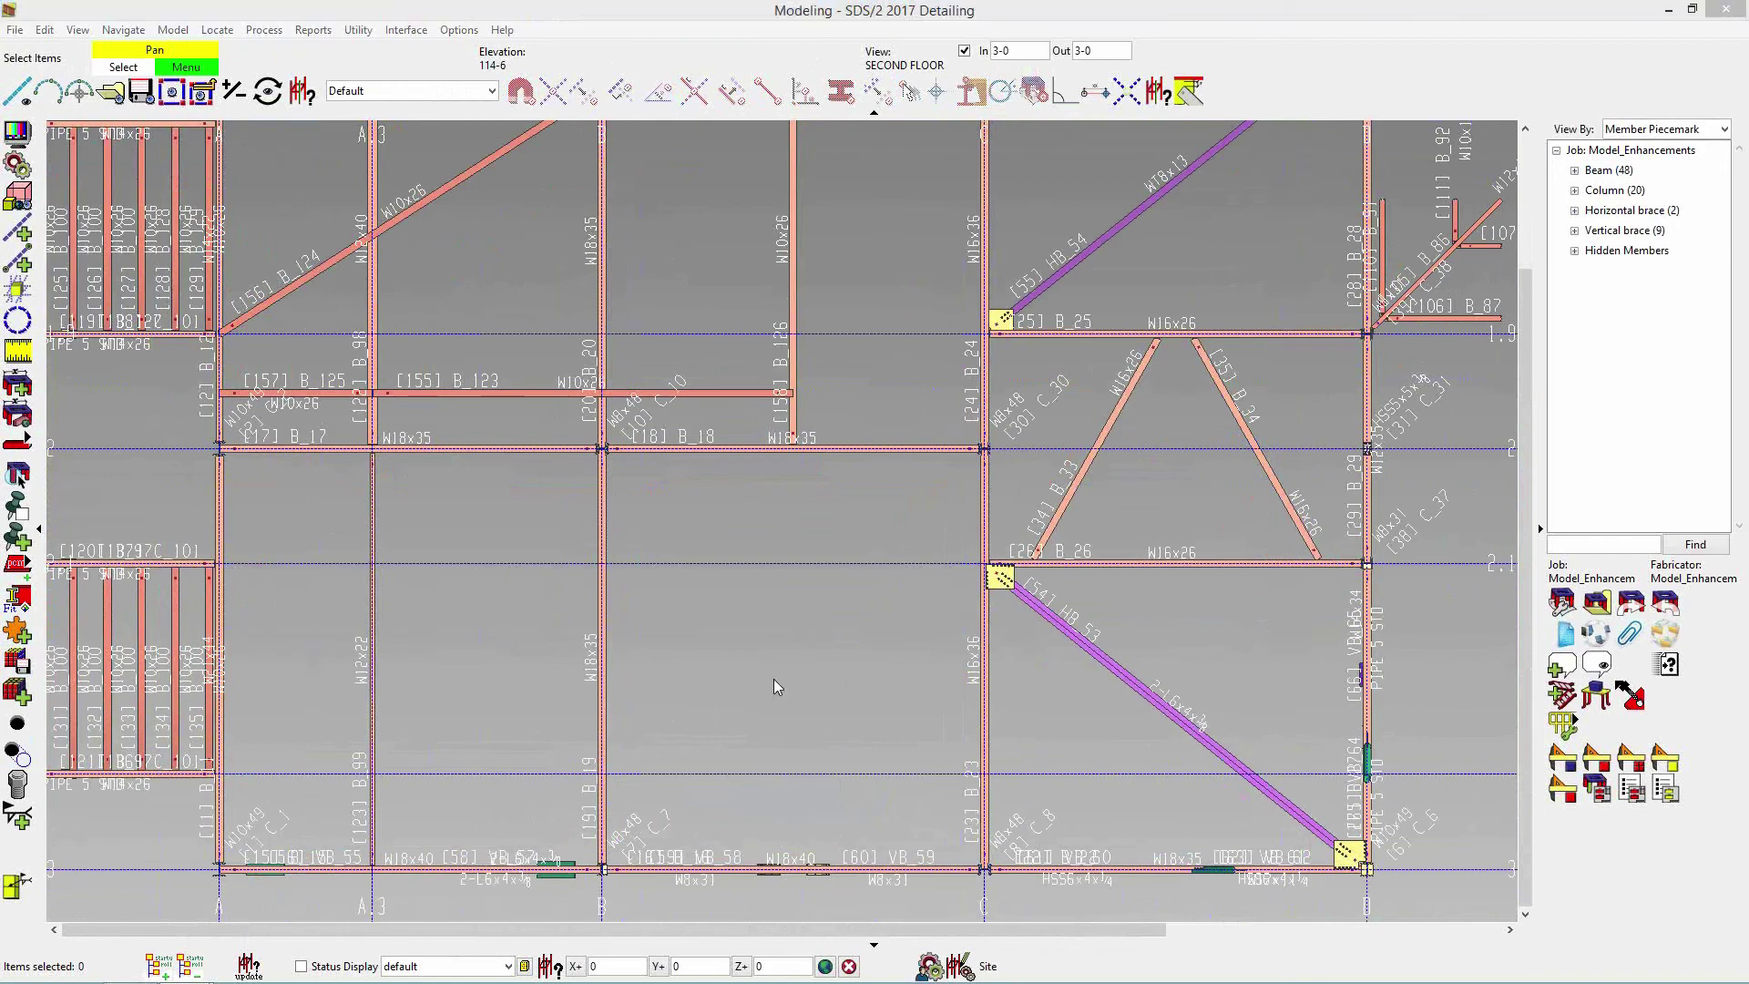
Add an Extruded Profile Member about 18 feet long on grid line 2.1, in the bay between beams B_19 and B_23.
key("a")
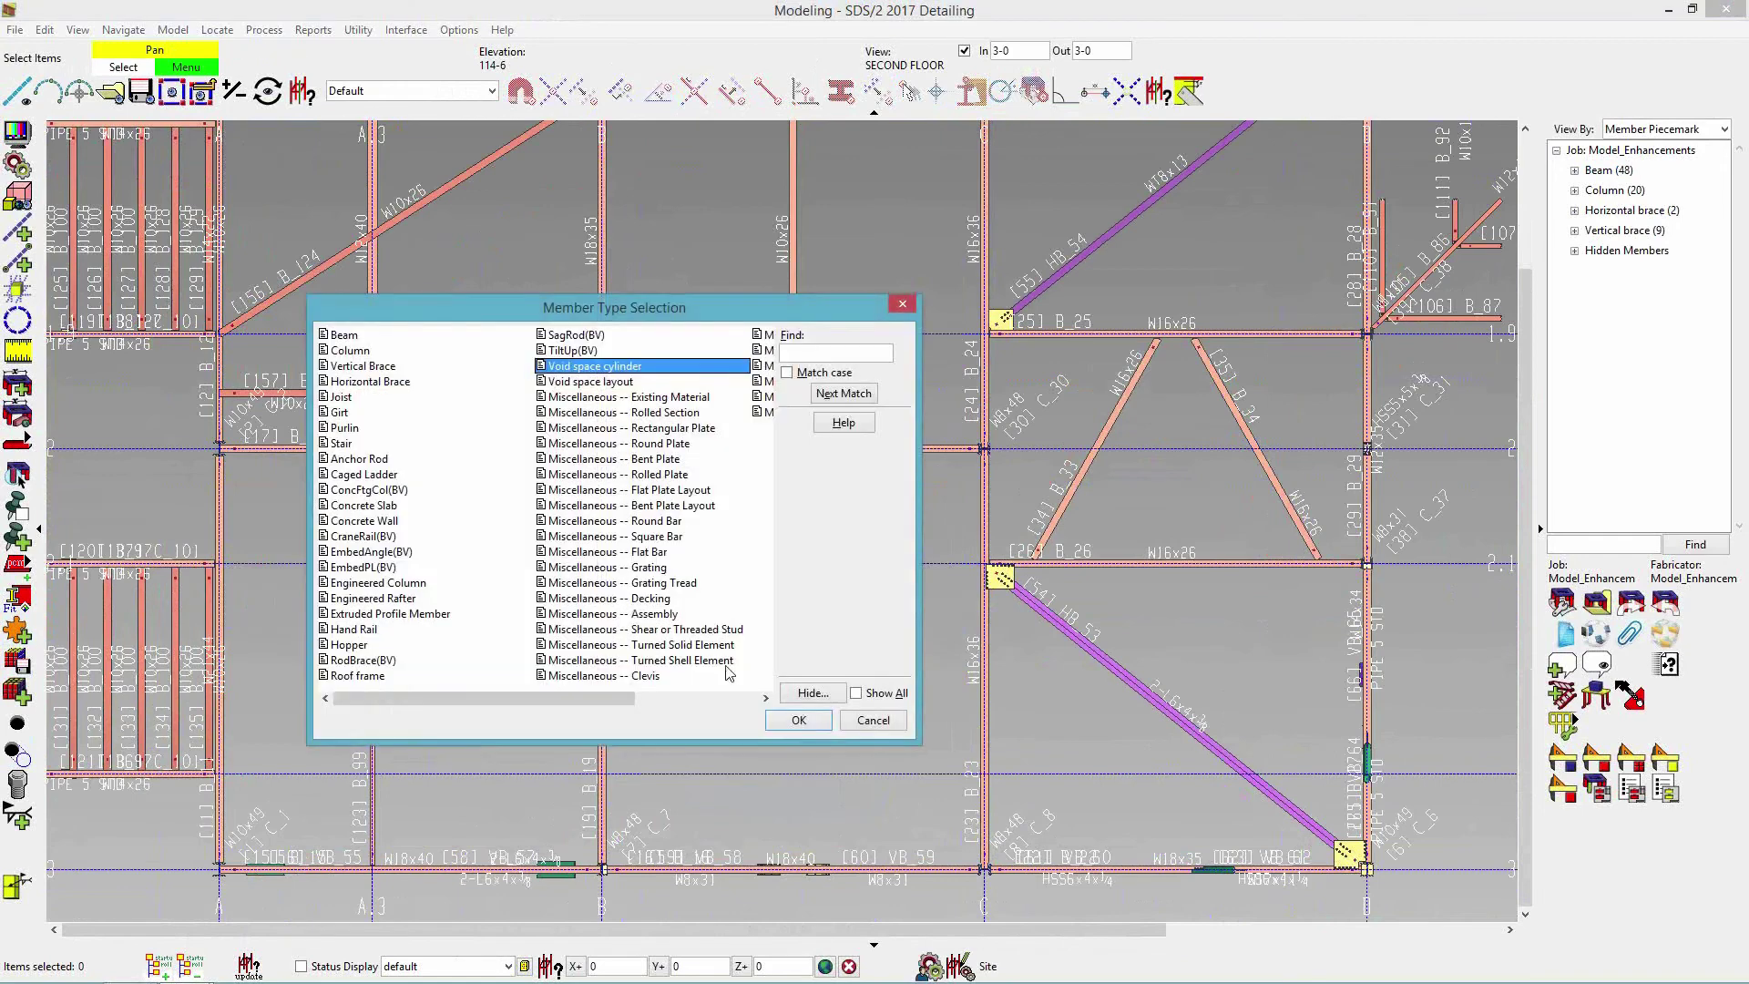
double_click(370, 615)
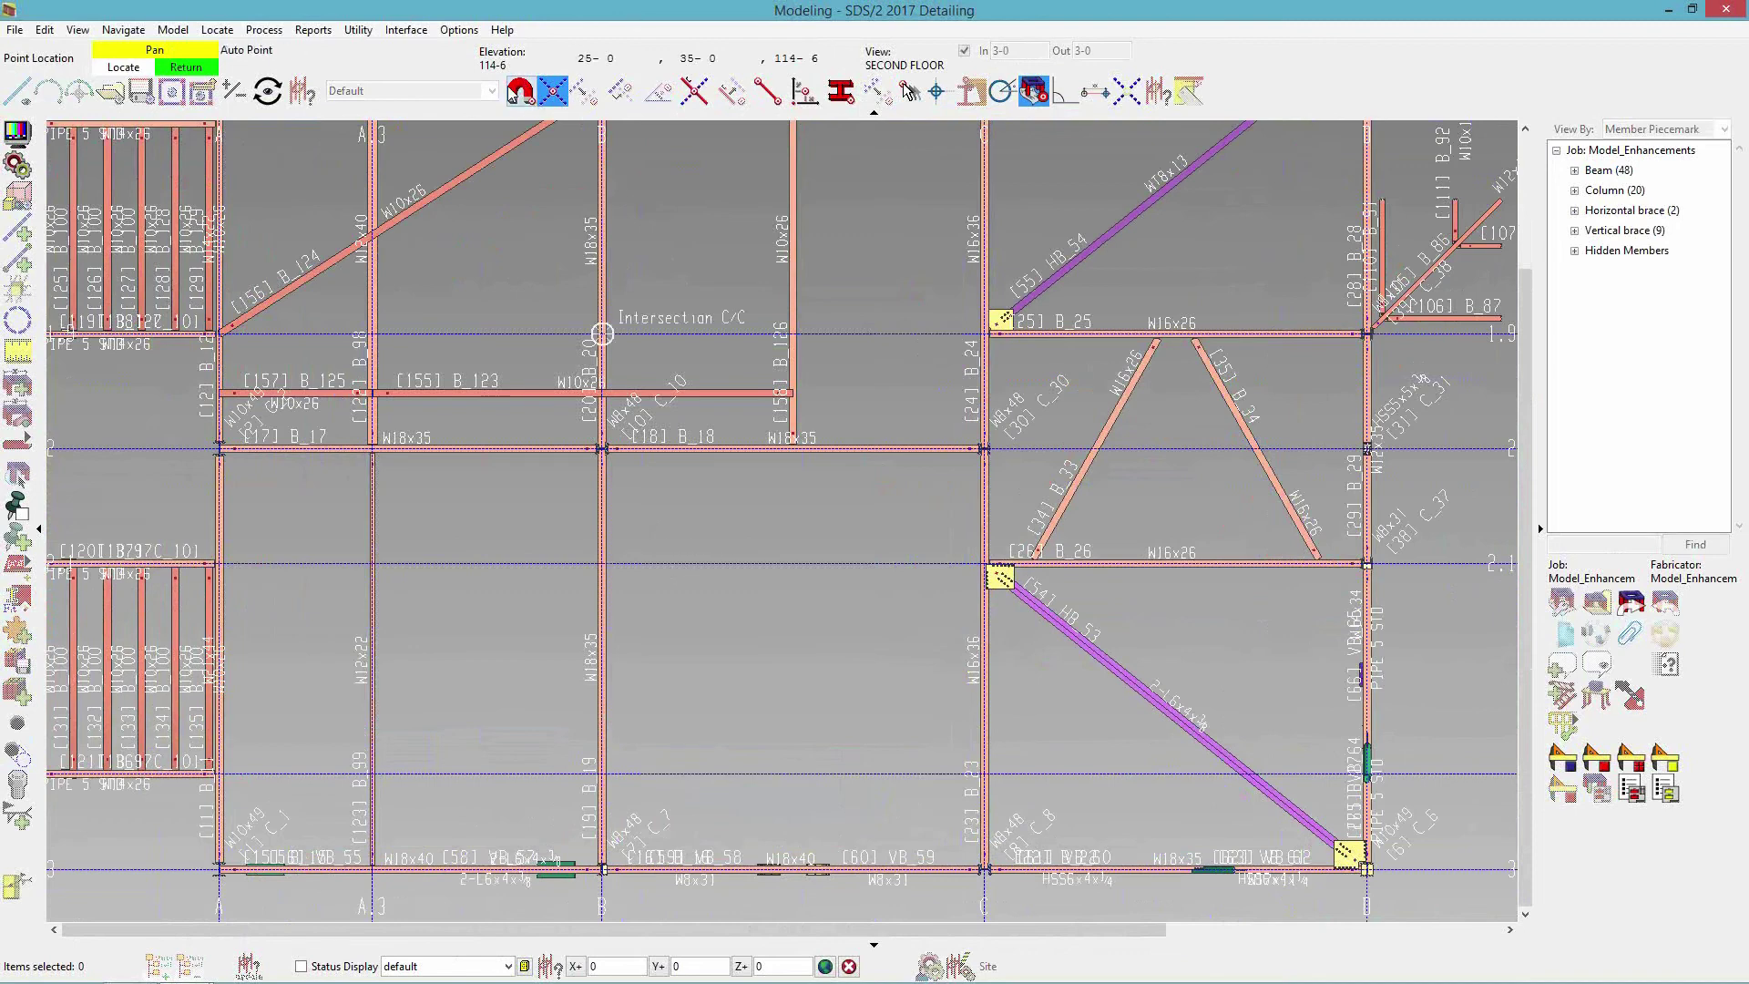
left_click(672, 565)
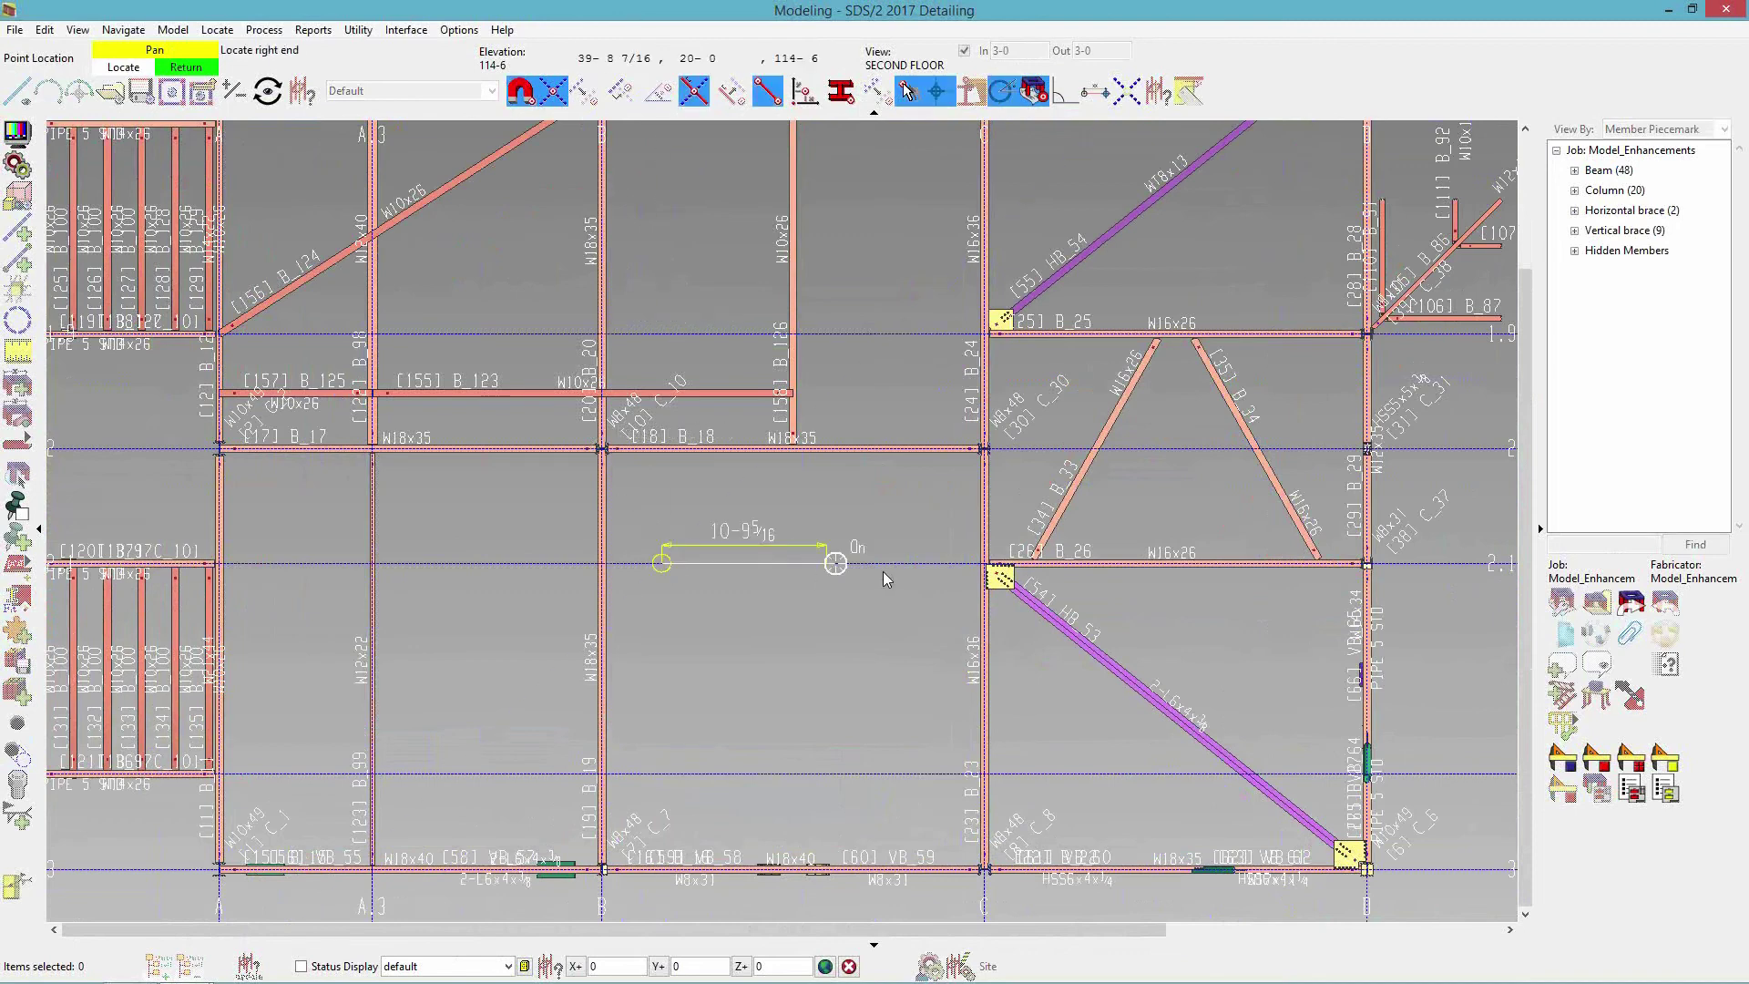
left_click(936, 571)
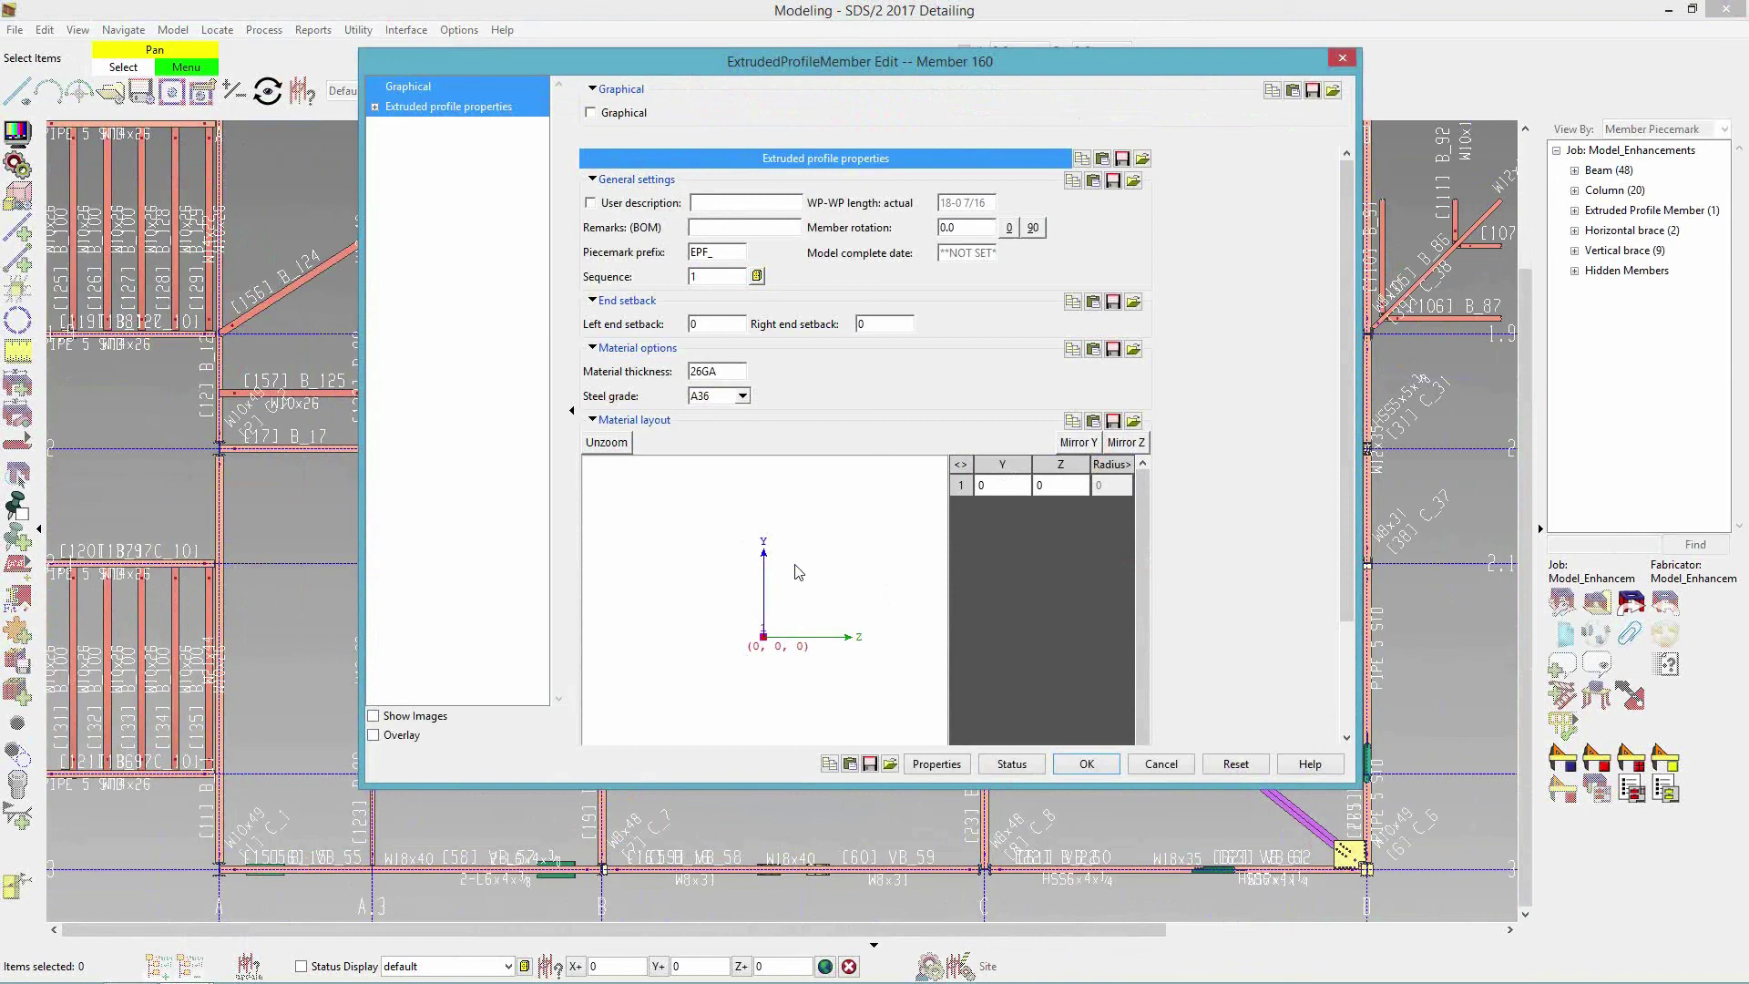
Start the material layout at the origin with a profile segment of length 2 at a 45 degree angle.
scroll(976, 569, "down", 3)
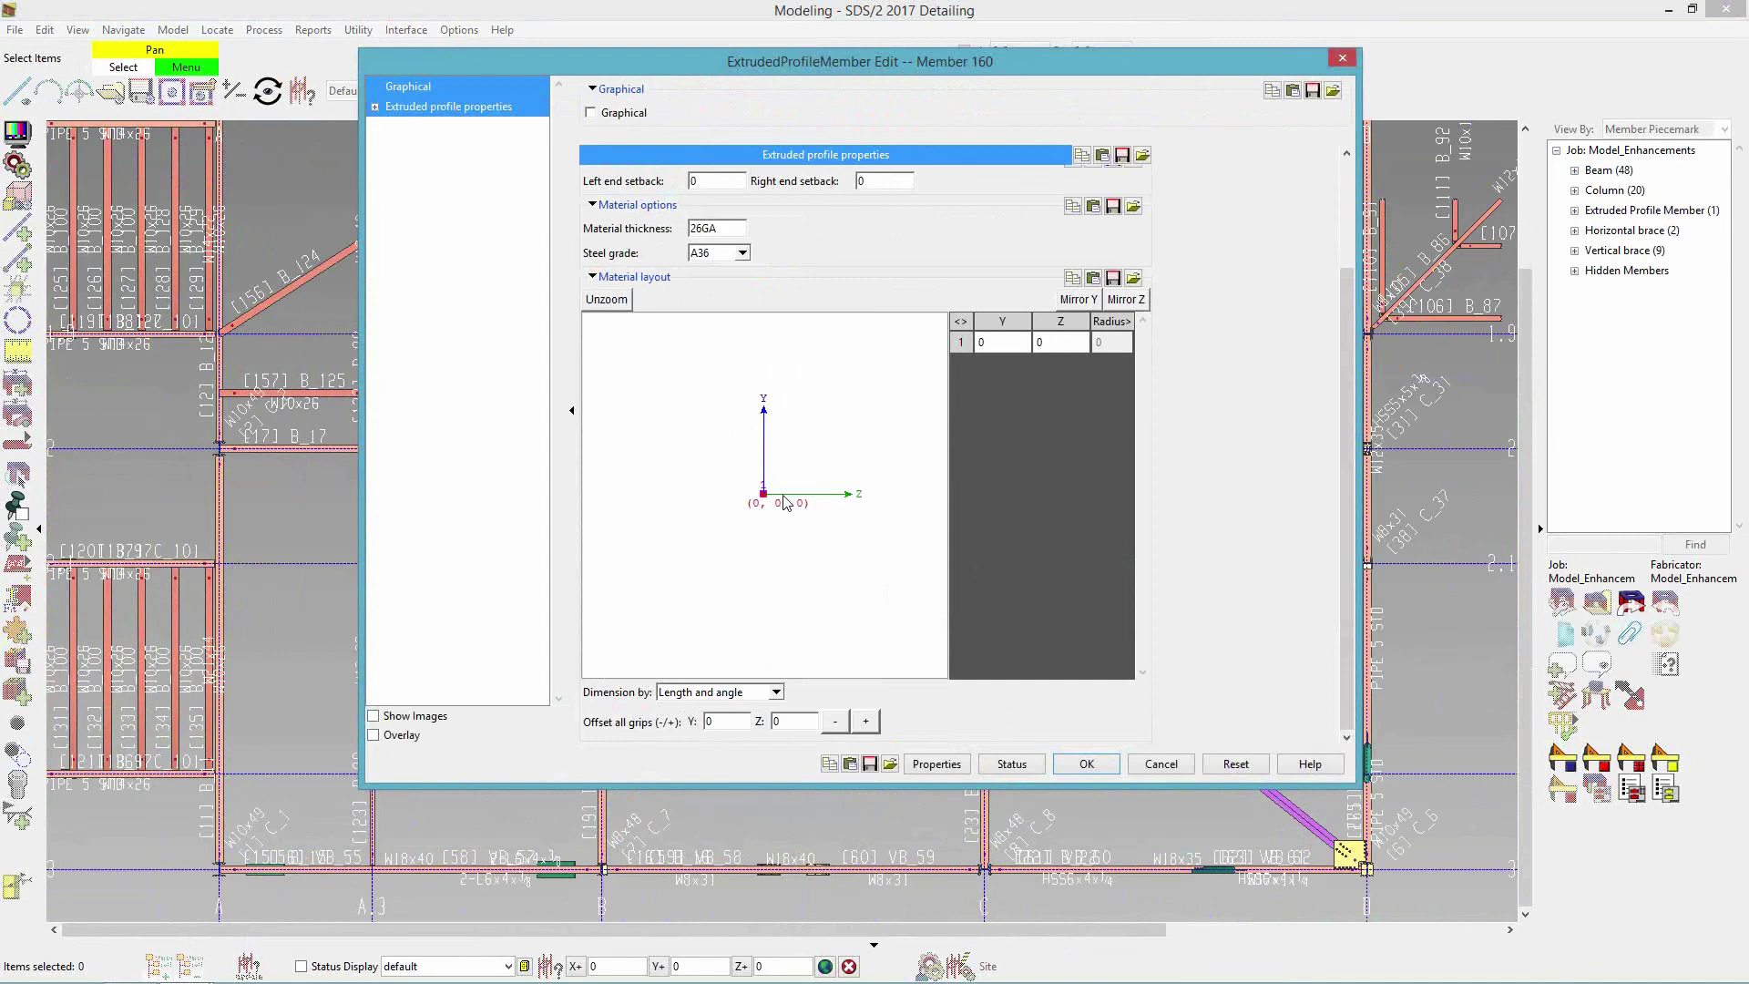
left_click(817, 432)
type("2")
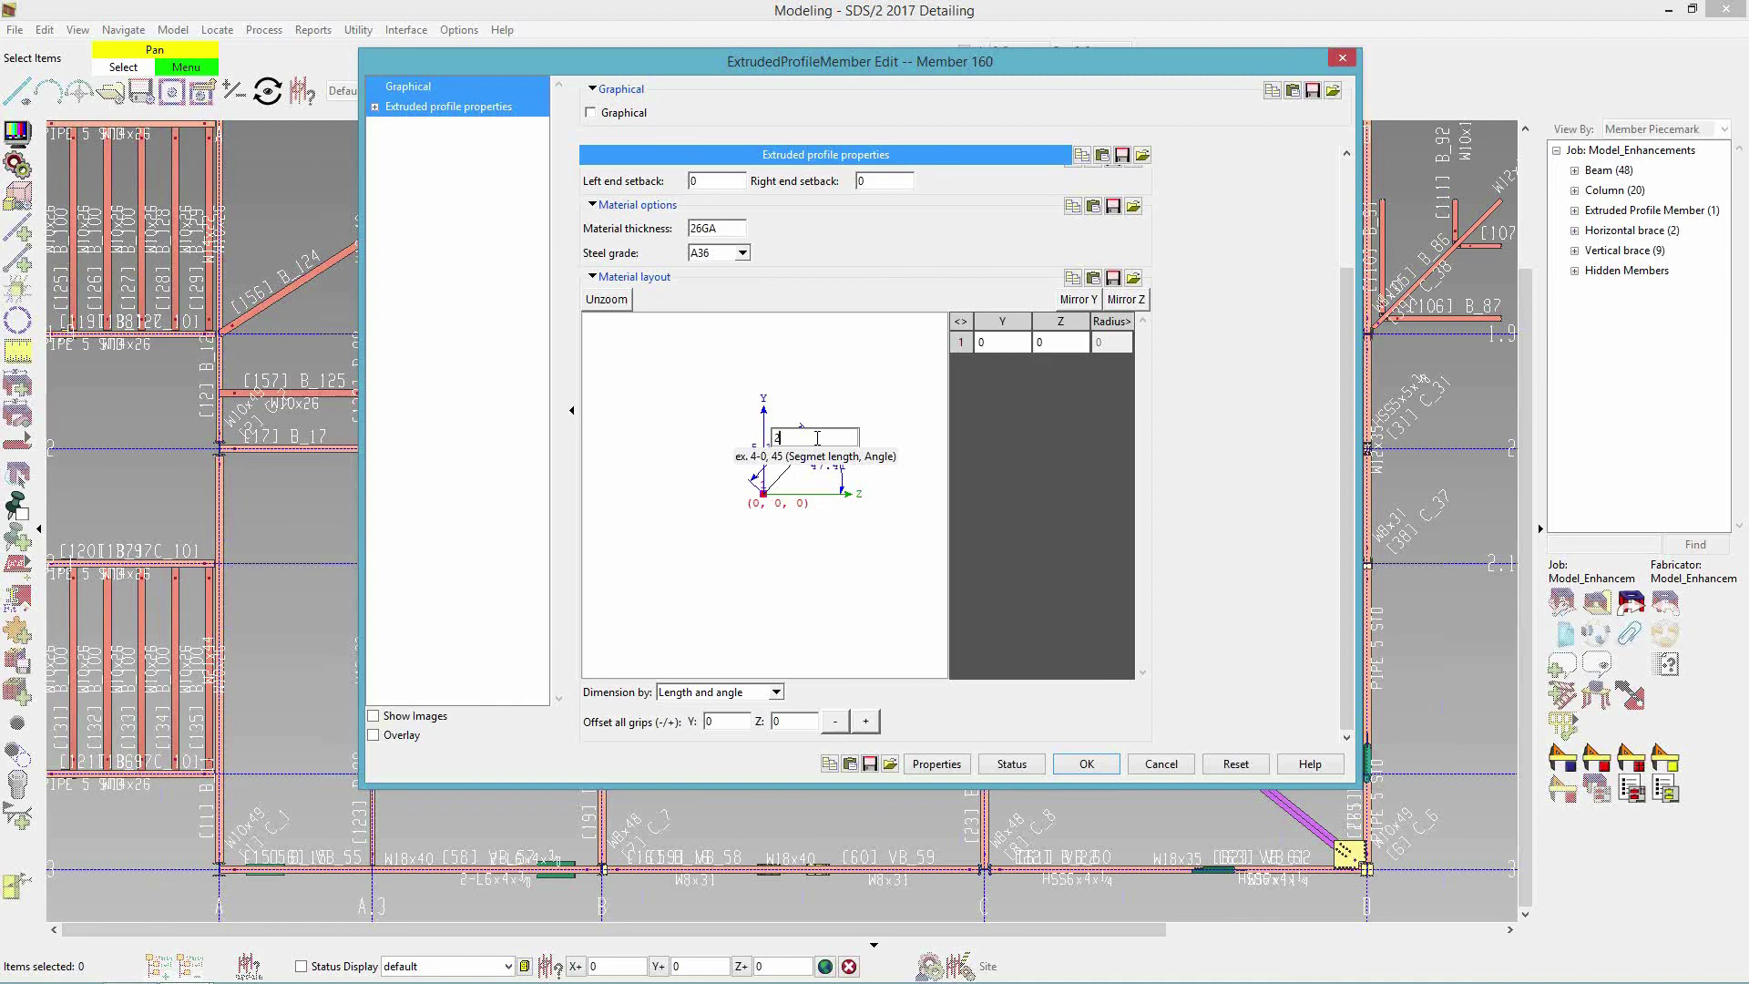
type(",45")
key("Return")
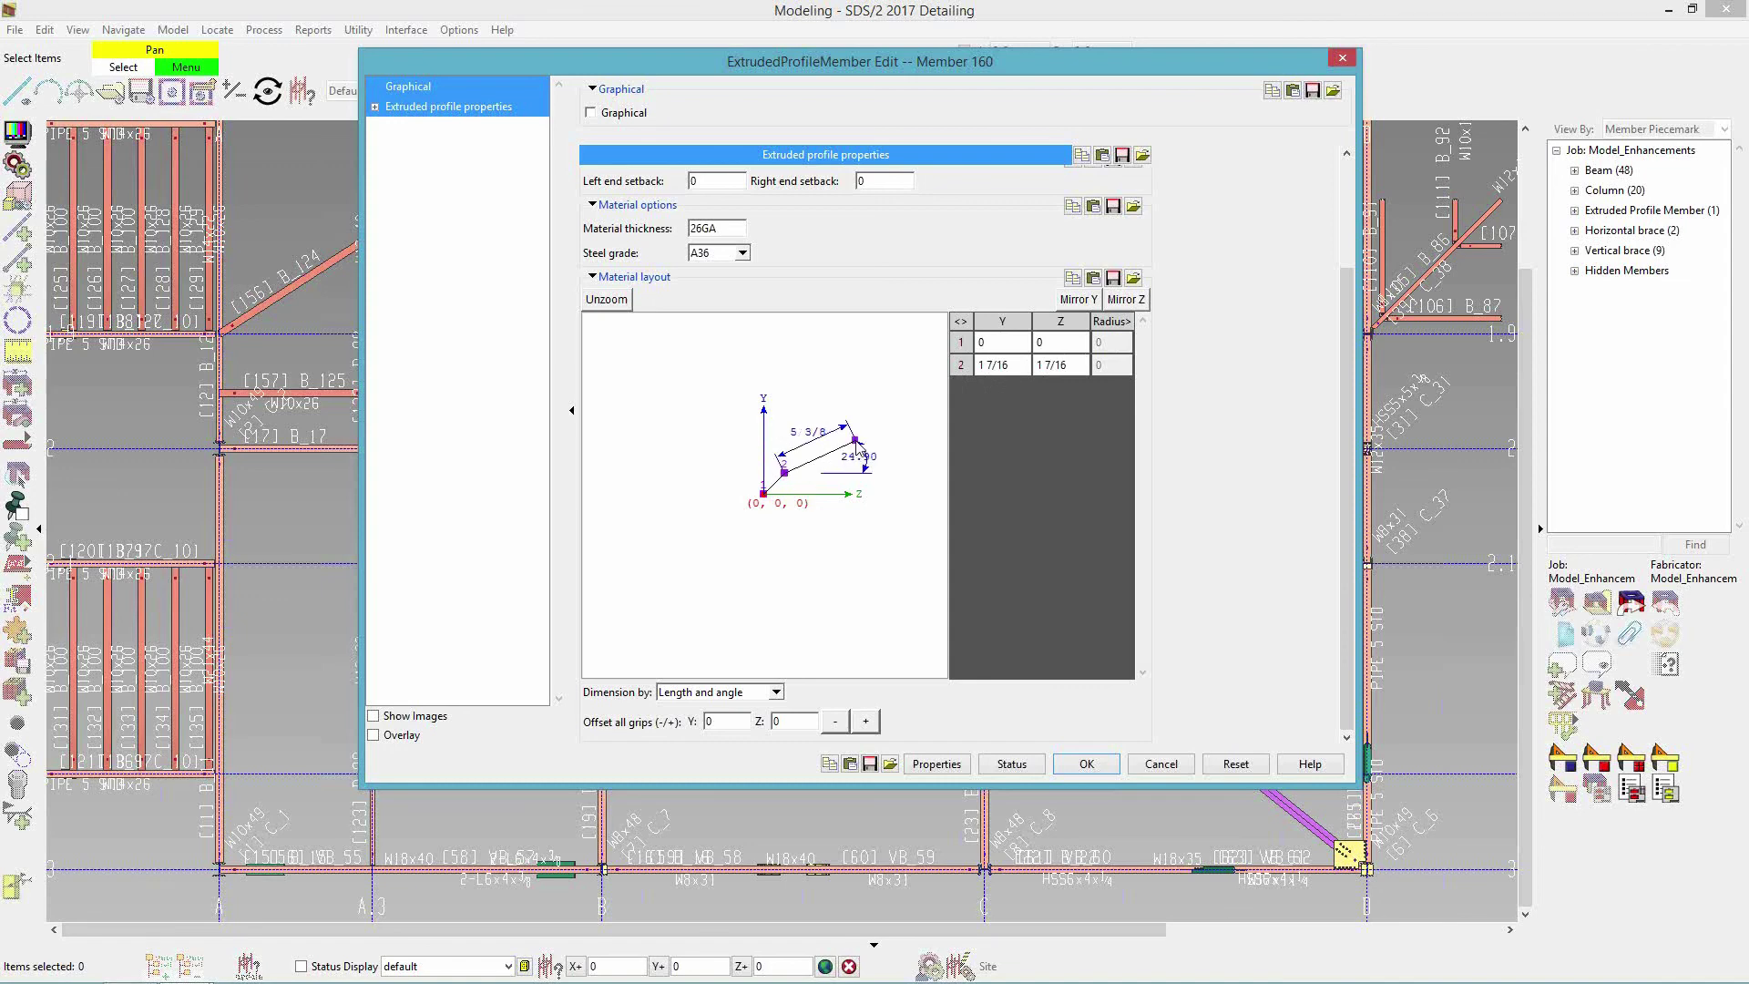
Sketch five more points into an open loop, shift point 3 to about Y 3 5/8, Z 4 7/16, and create the member.
left_click(806, 436)
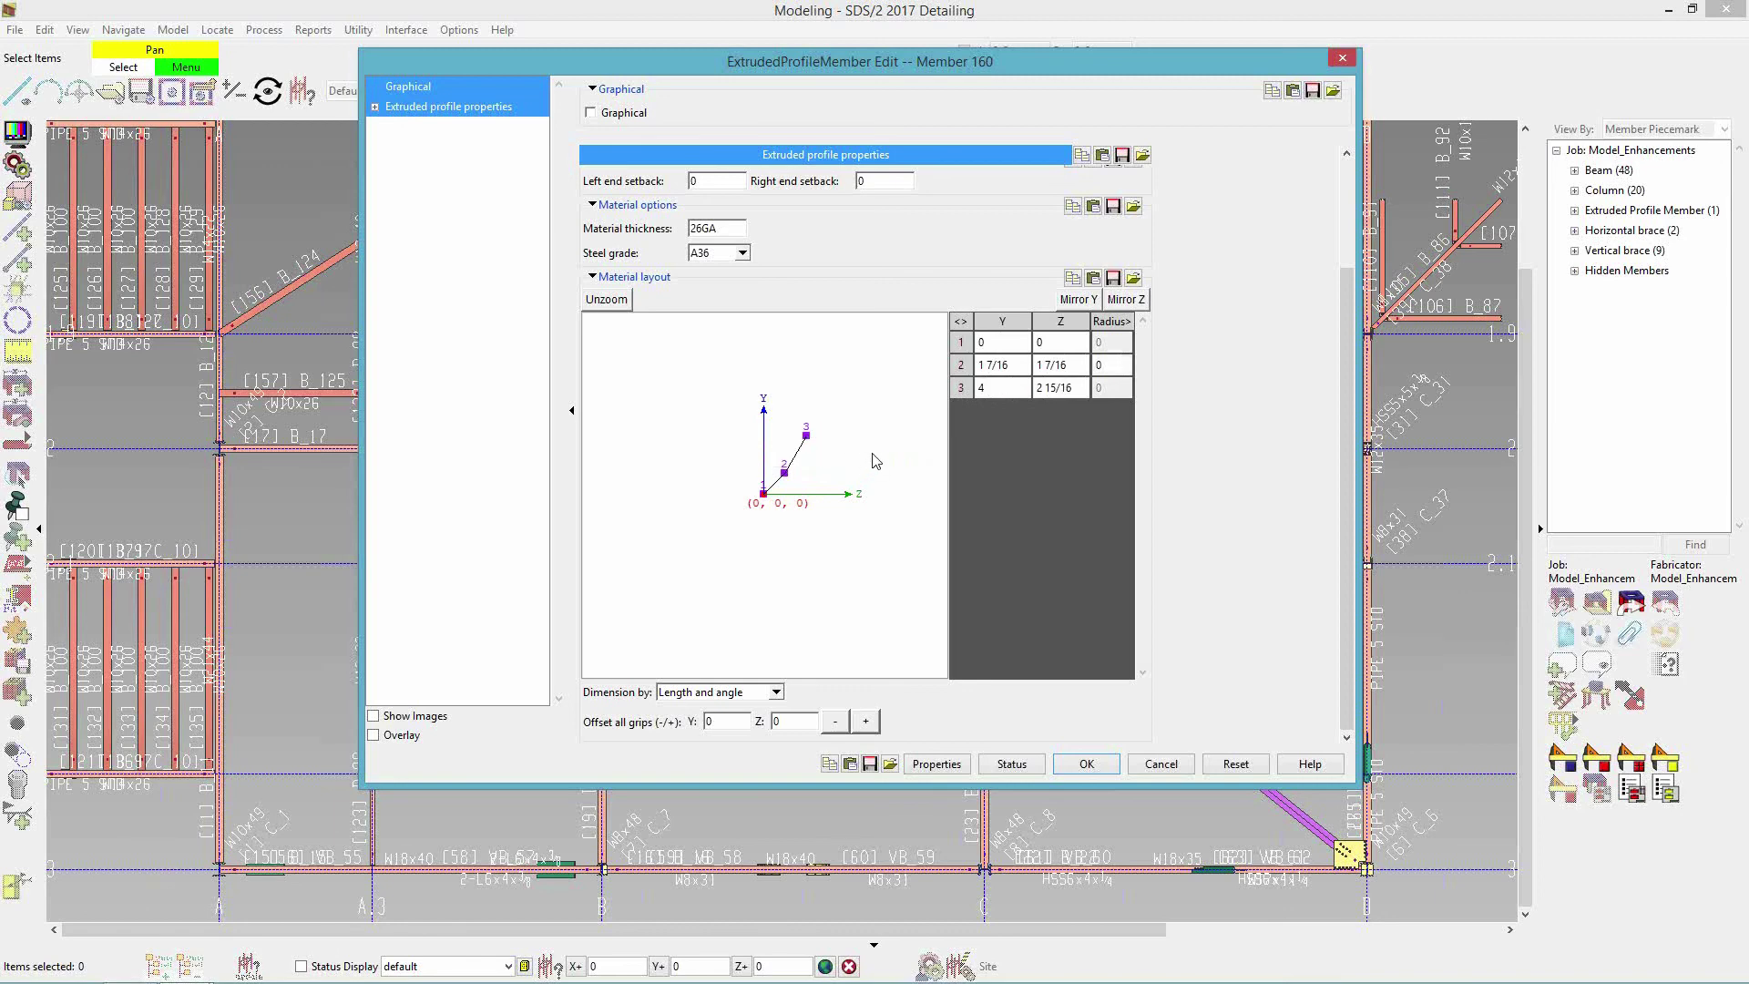
left_click(875, 471)
left_click(852, 547)
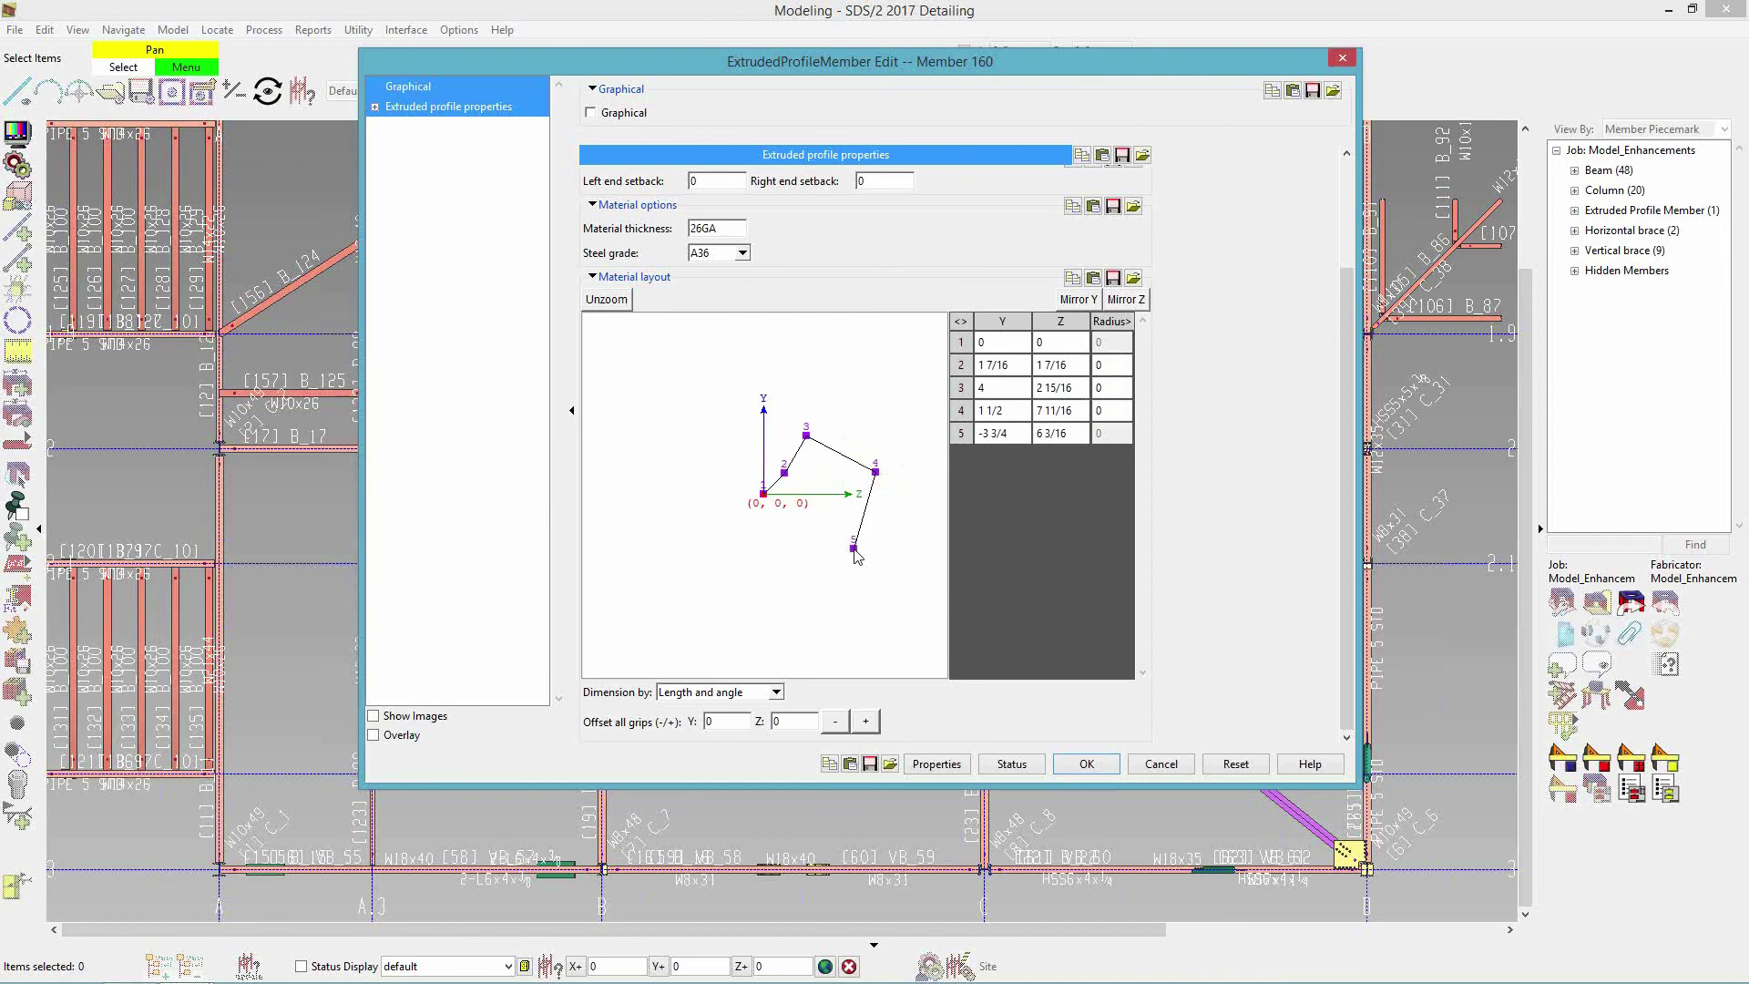
left_click(756, 549)
left_click(810, 499)
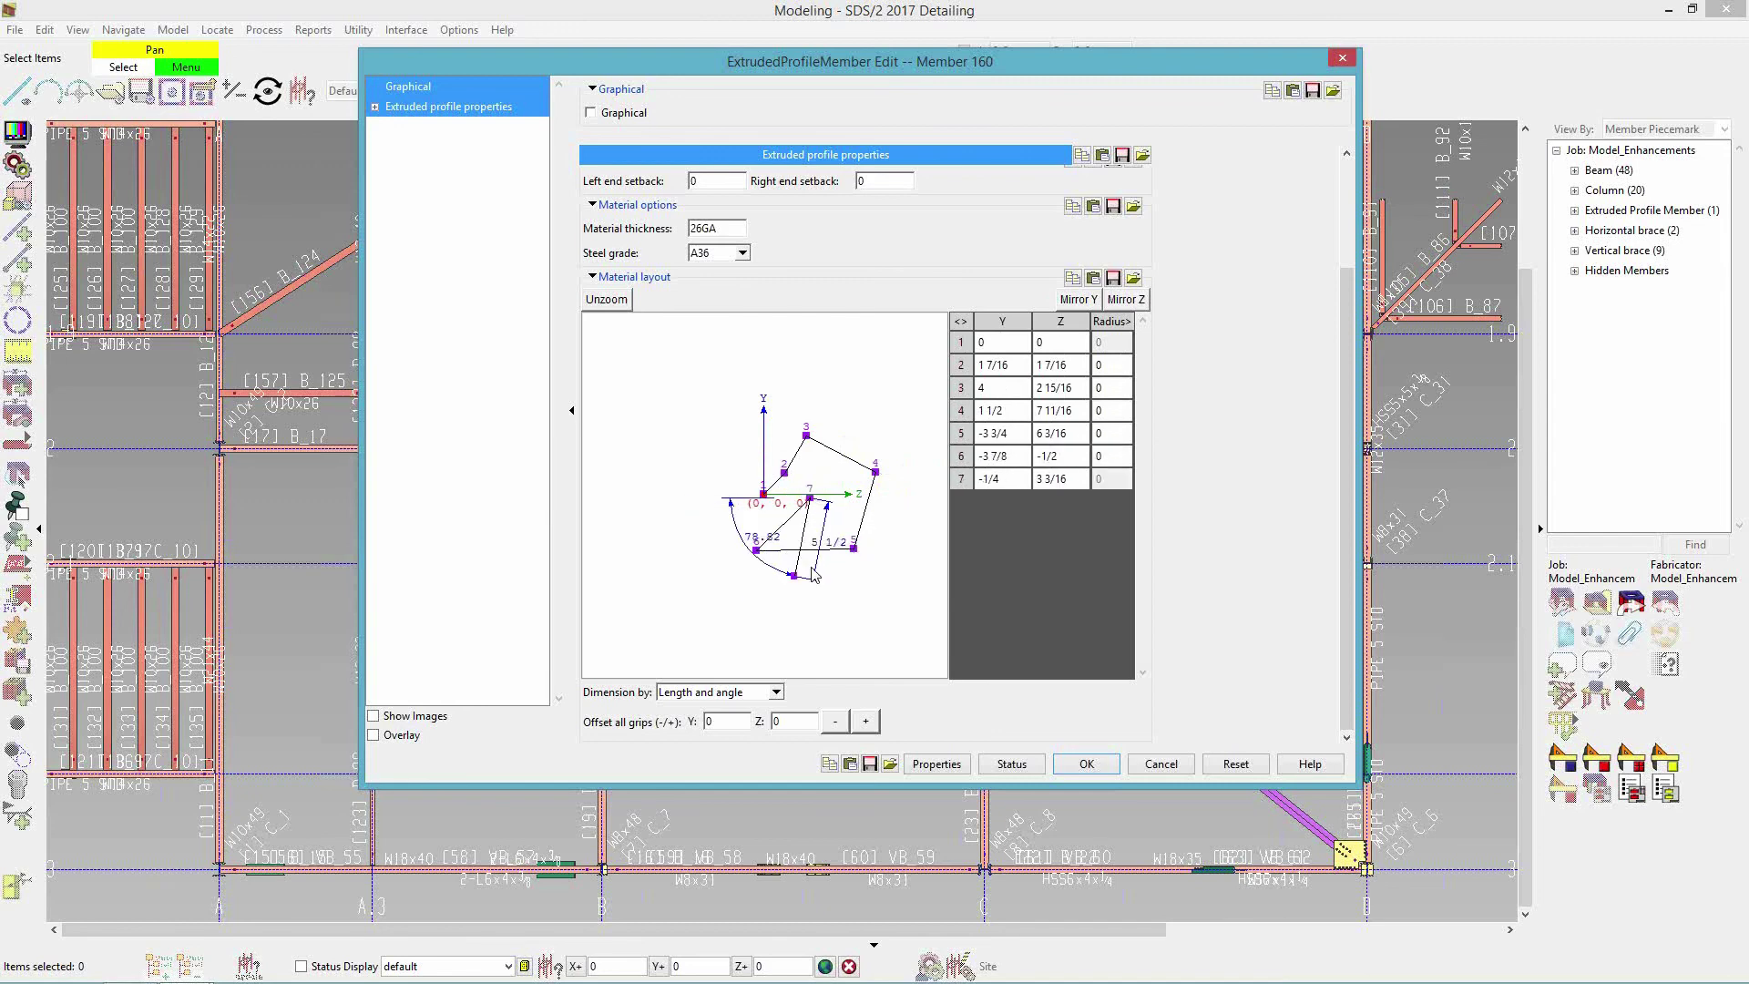
mouse_move(810, 439)
left_click_drag(809, 439, 828, 442)
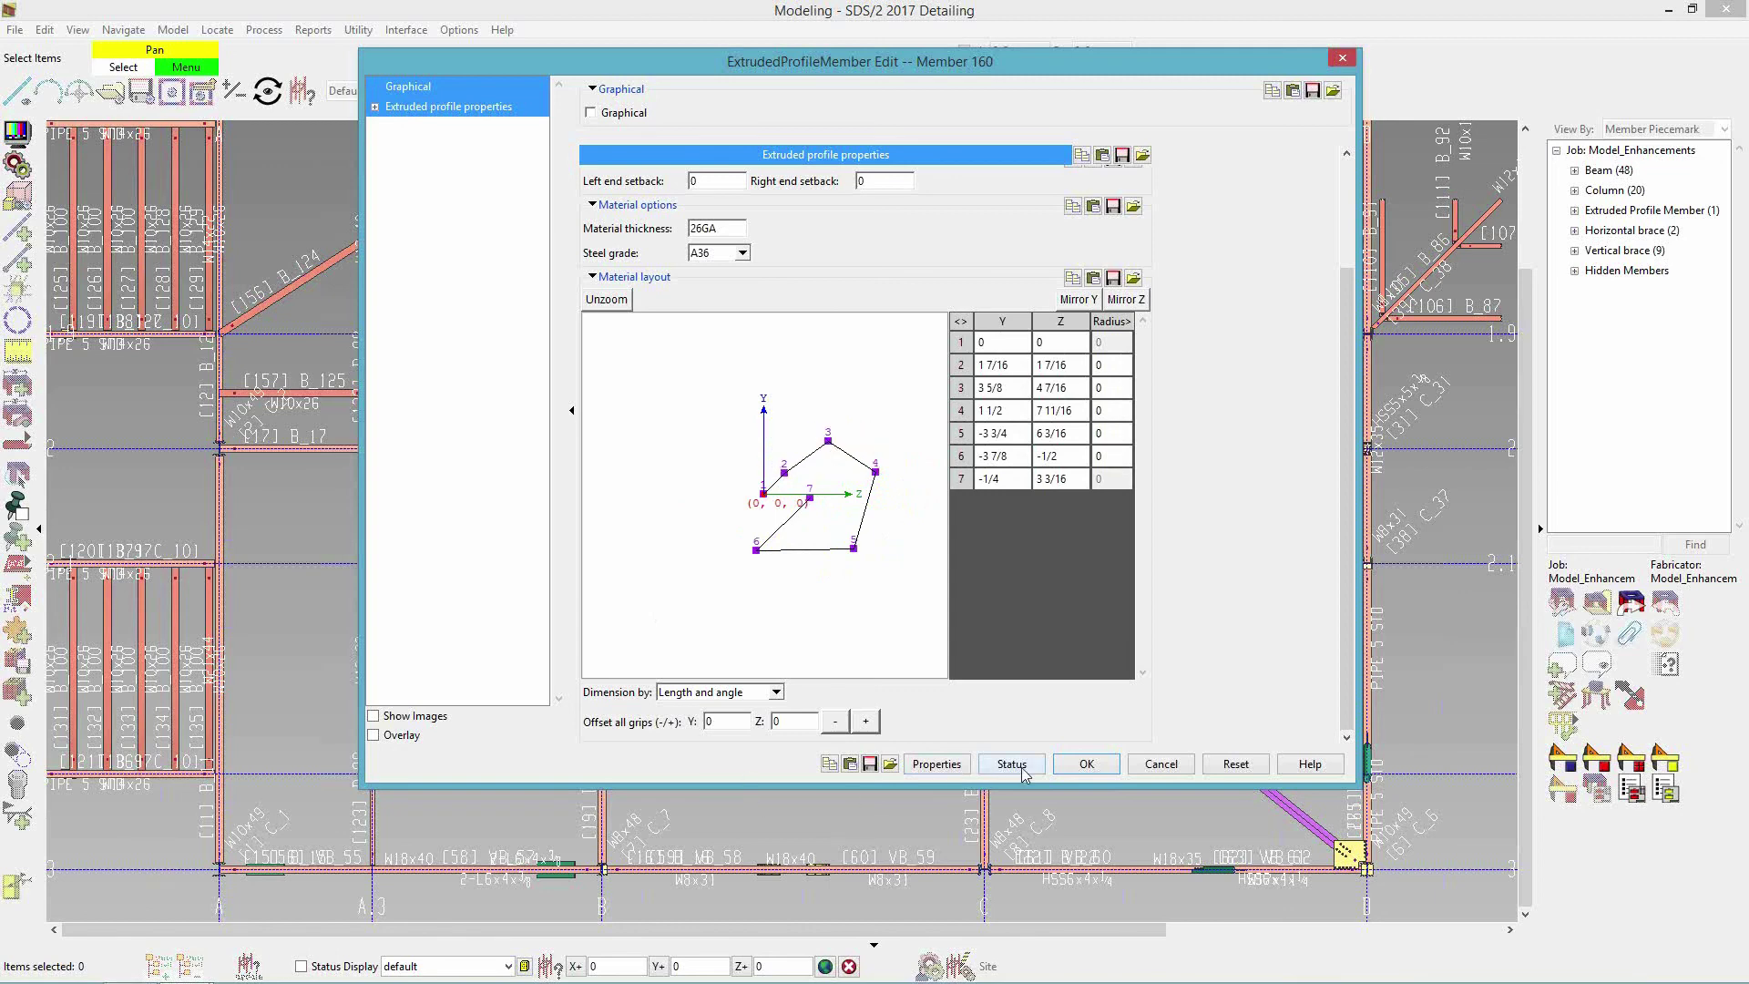
left_click(1061, 771)
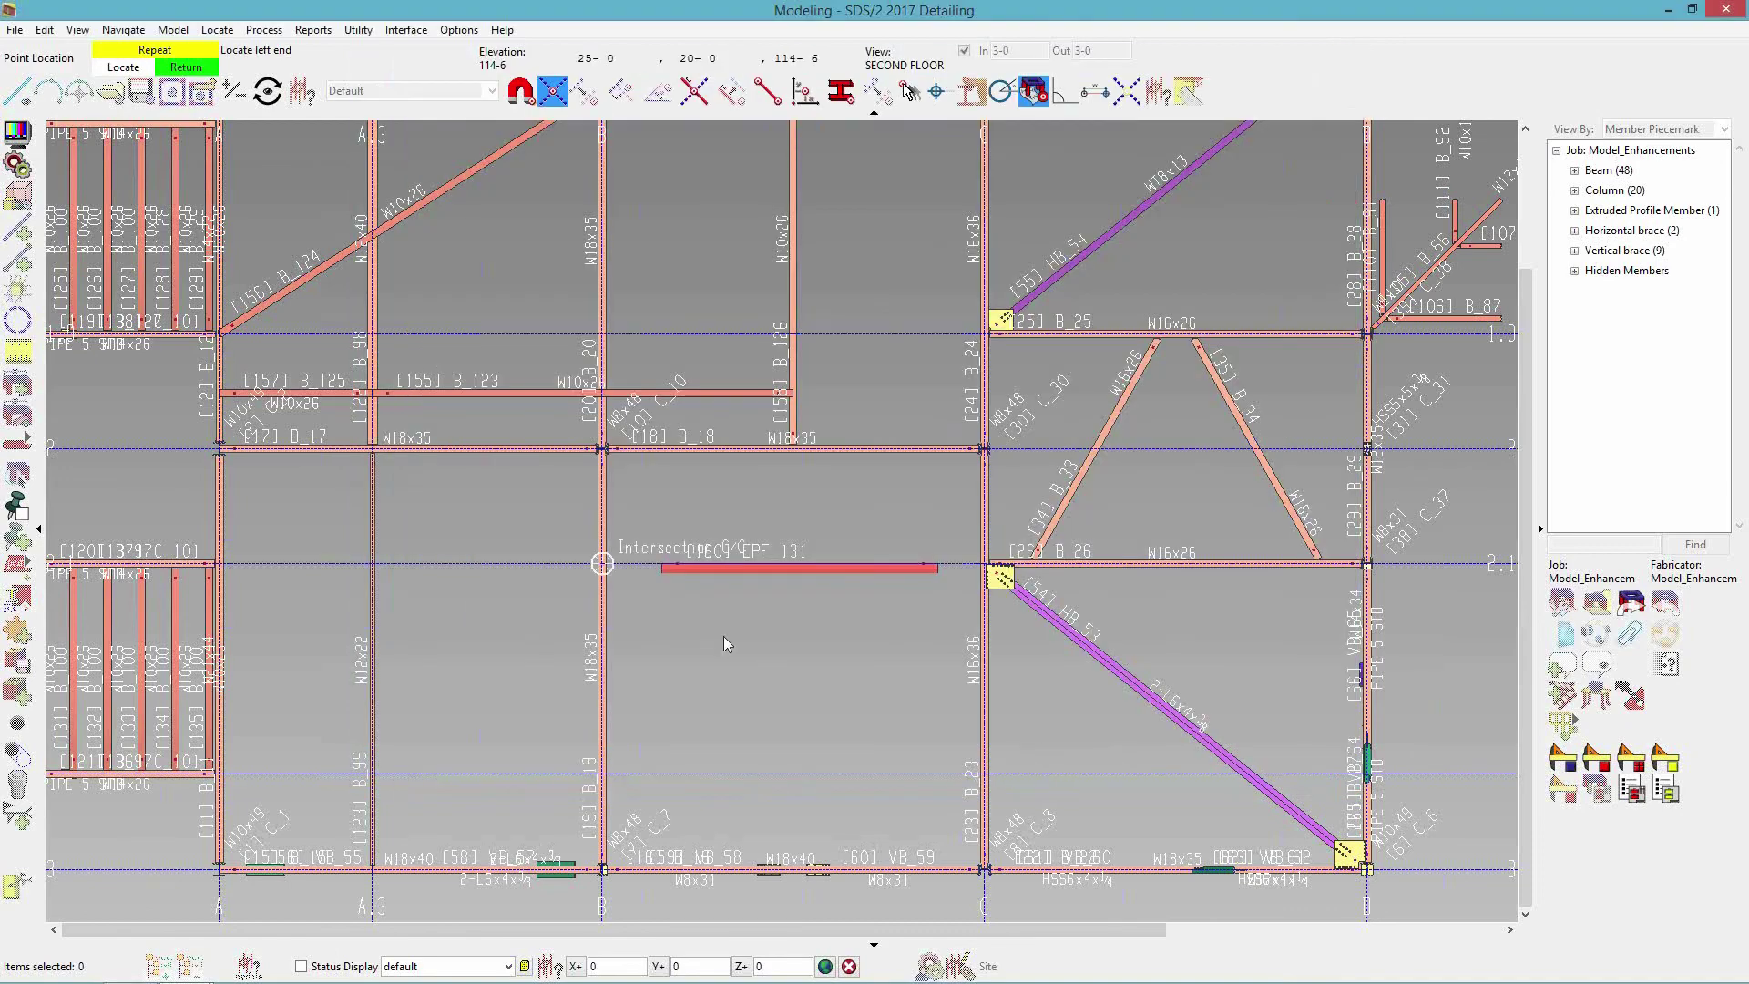
Remove end point 7 from the extruded member's profile layout and apply the change.
scroll(657, 570, "up", 3)
mouse_move(665, 570)
middle_mouse_down("shift")
mouse_move(847, 492)
mouse_move(873, 351)
mouse_move(890, 363)
middle_mouse_up("shift")
scroll(697, 627, "up", 5)
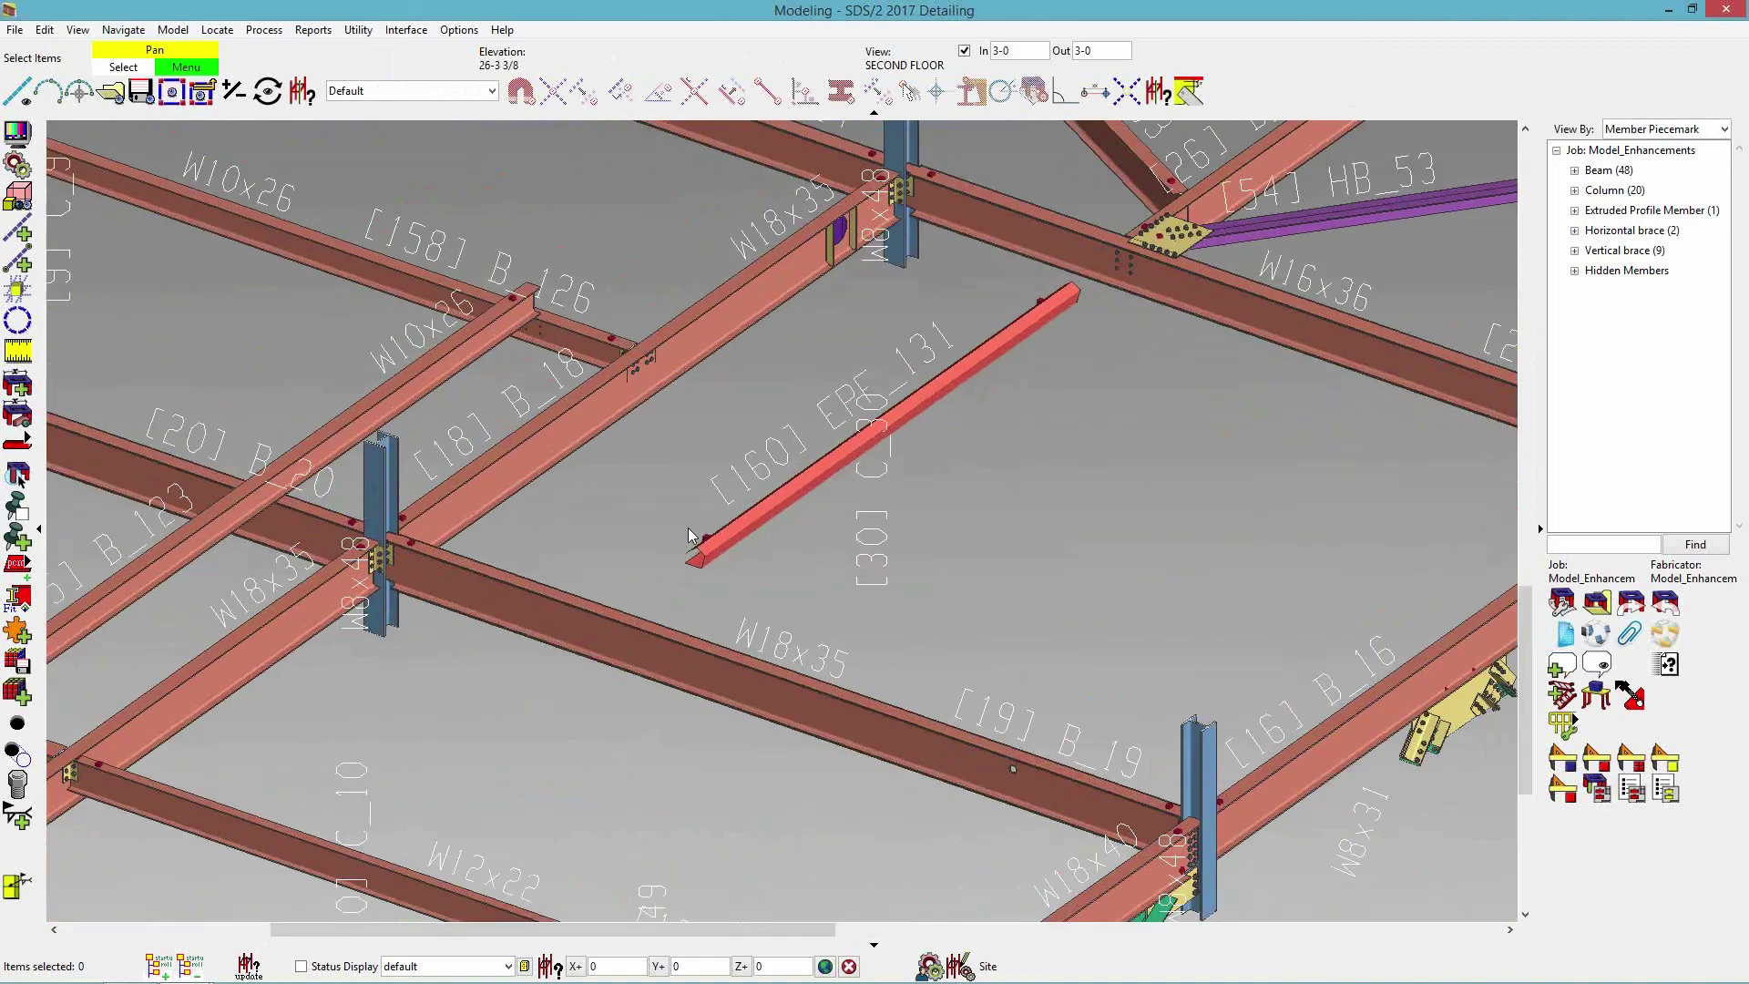
scroll(701, 637, "up", 5)
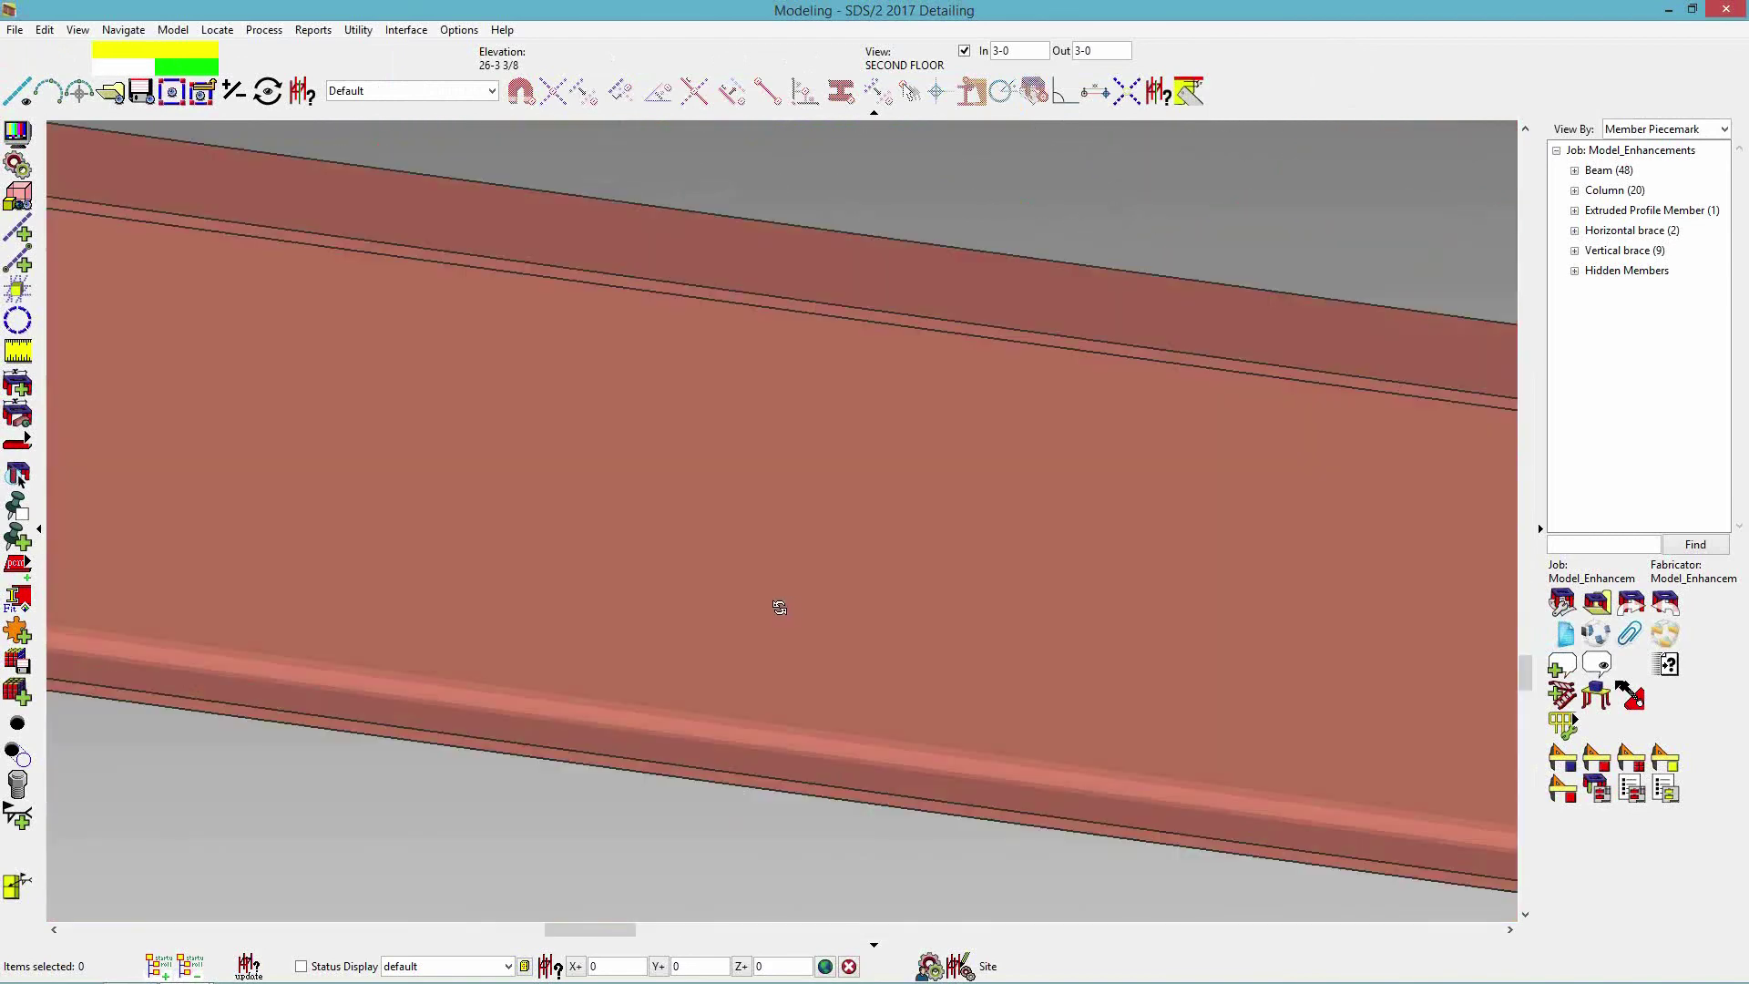
scroll(782, 605, "down", 4)
middle_click_drag(764, 593, 696, 713)
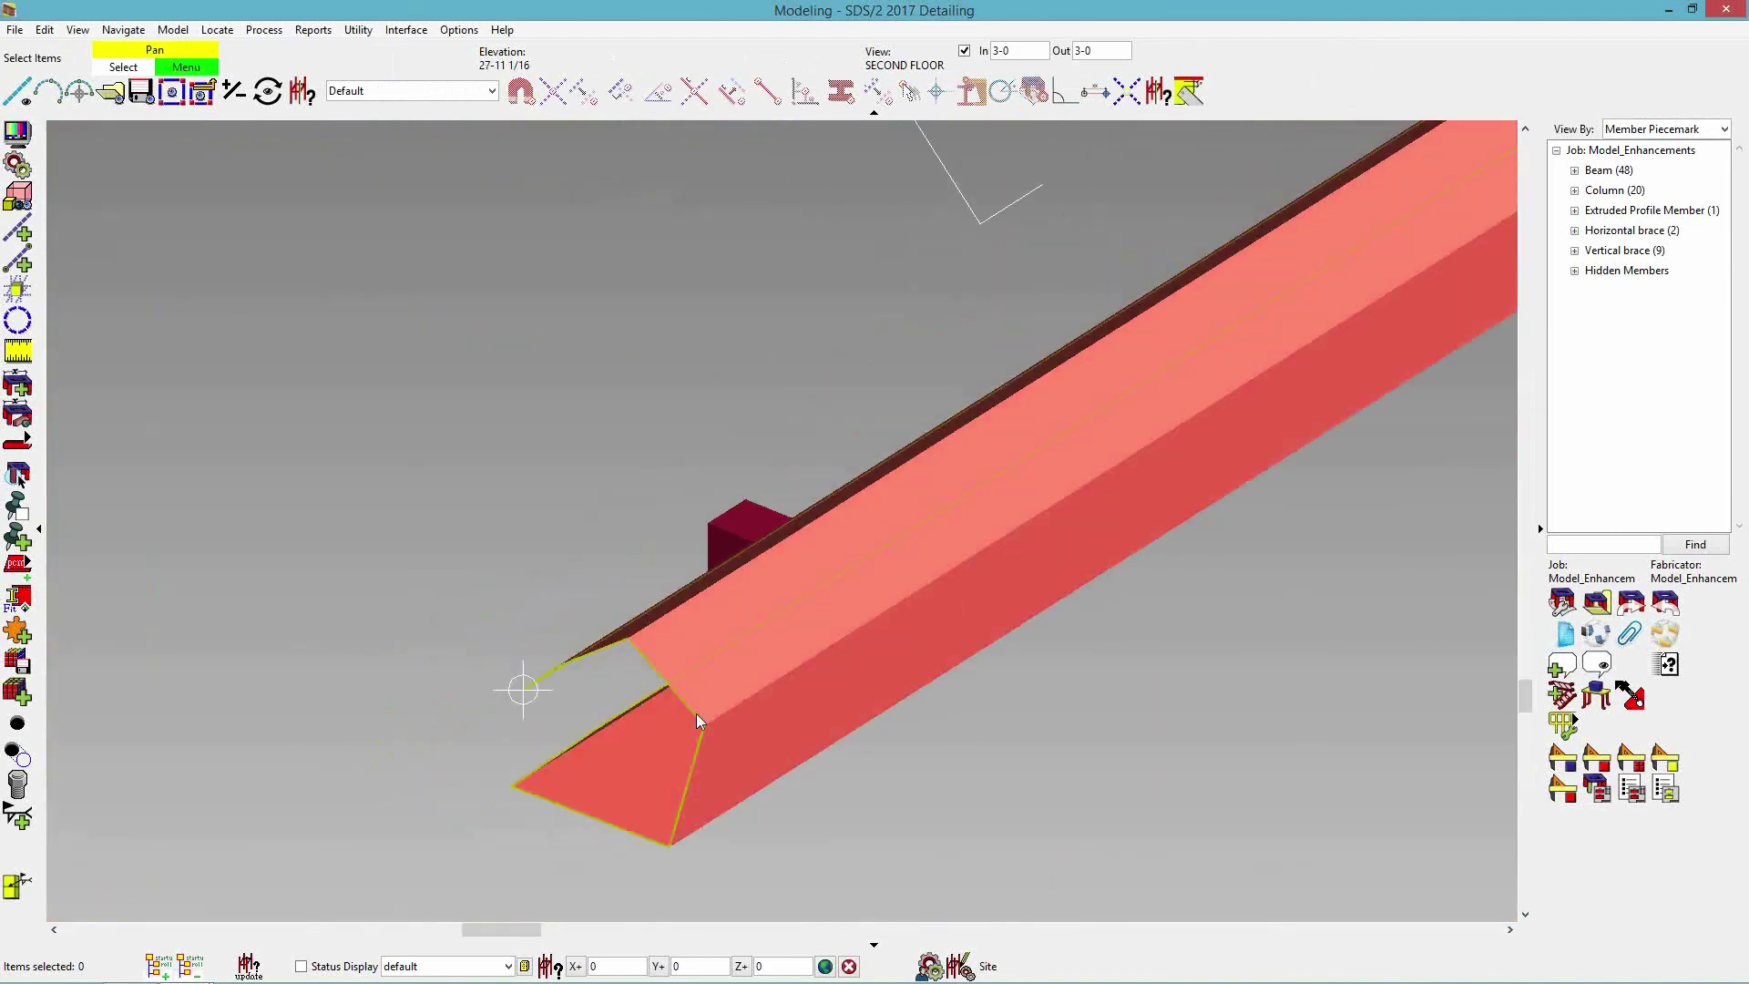
double_click(682, 802)
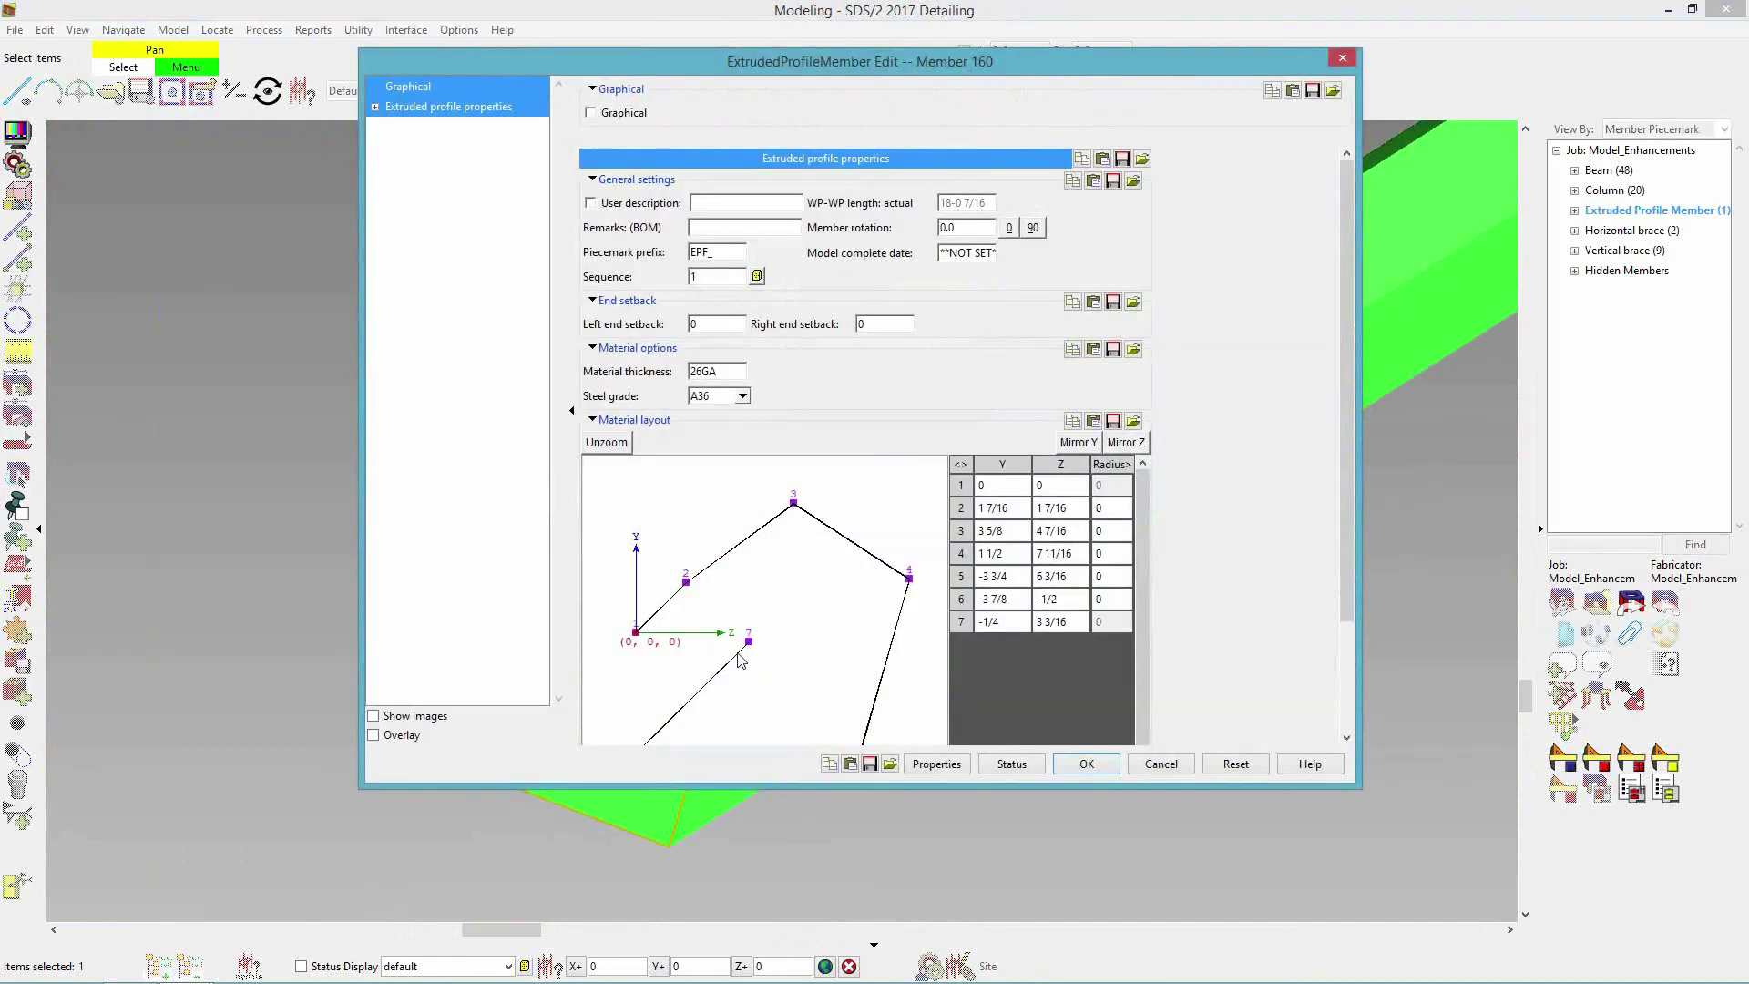
scroll(740, 660, "down", 2)
right_click(753, 508)
left_click(783, 511)
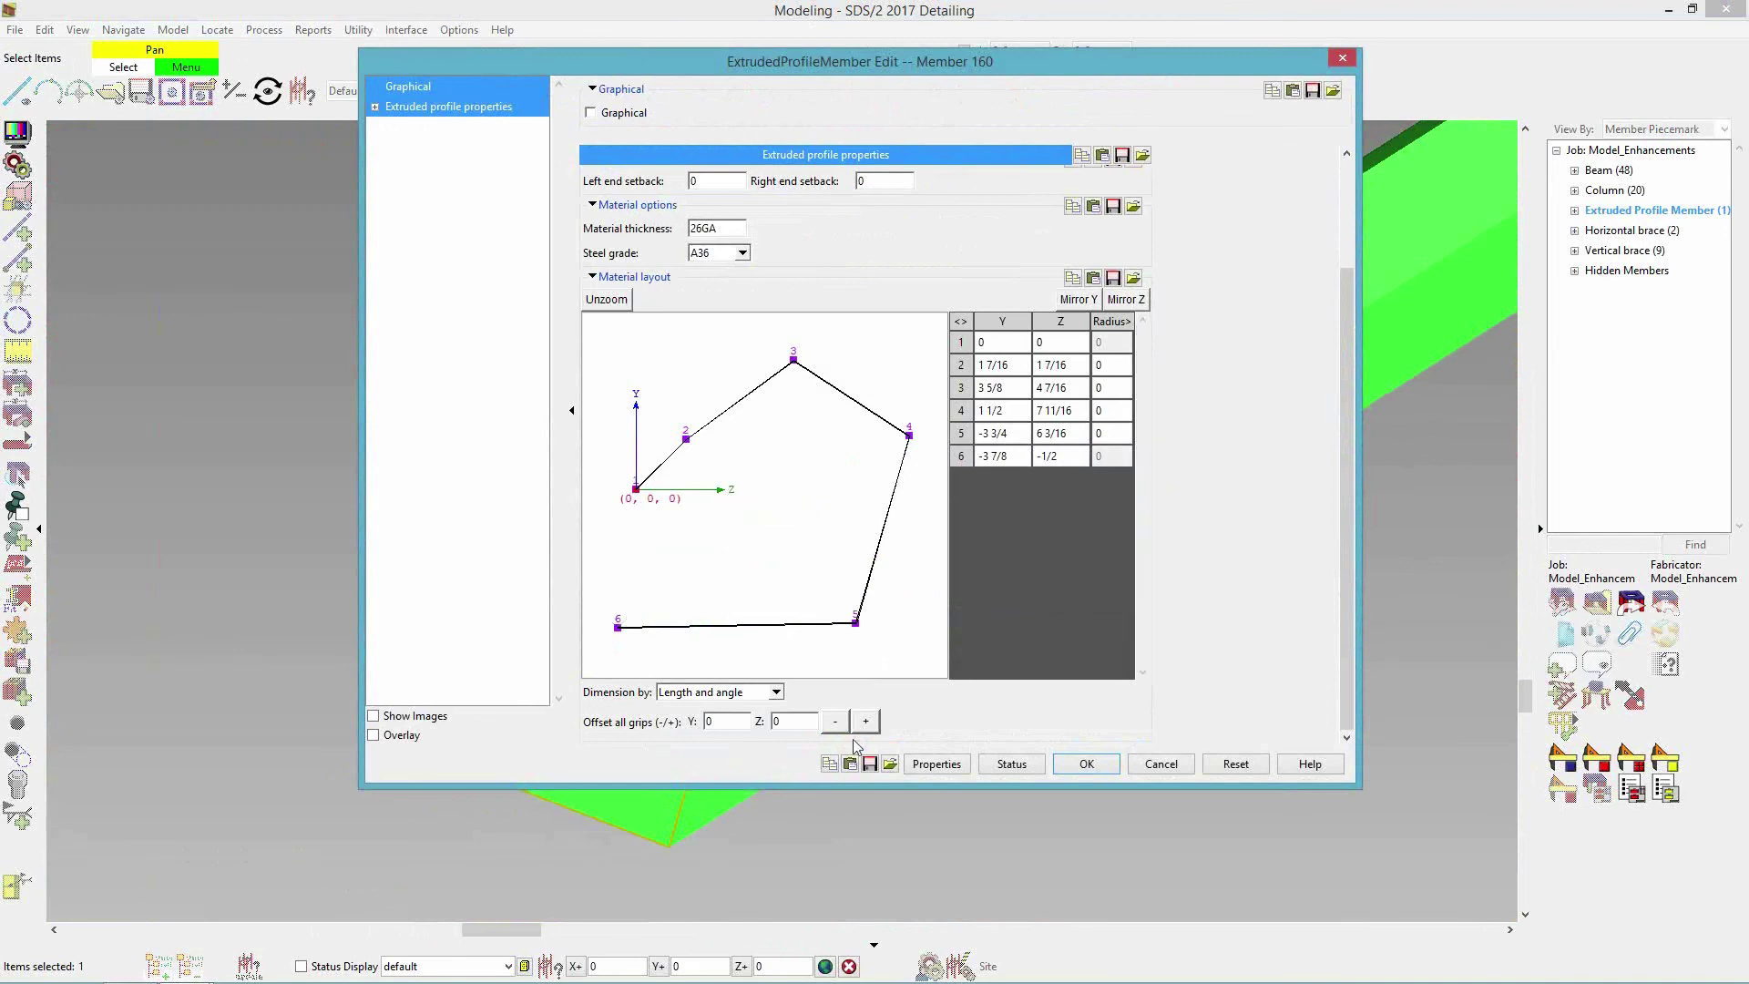
left_click(1068, 767)
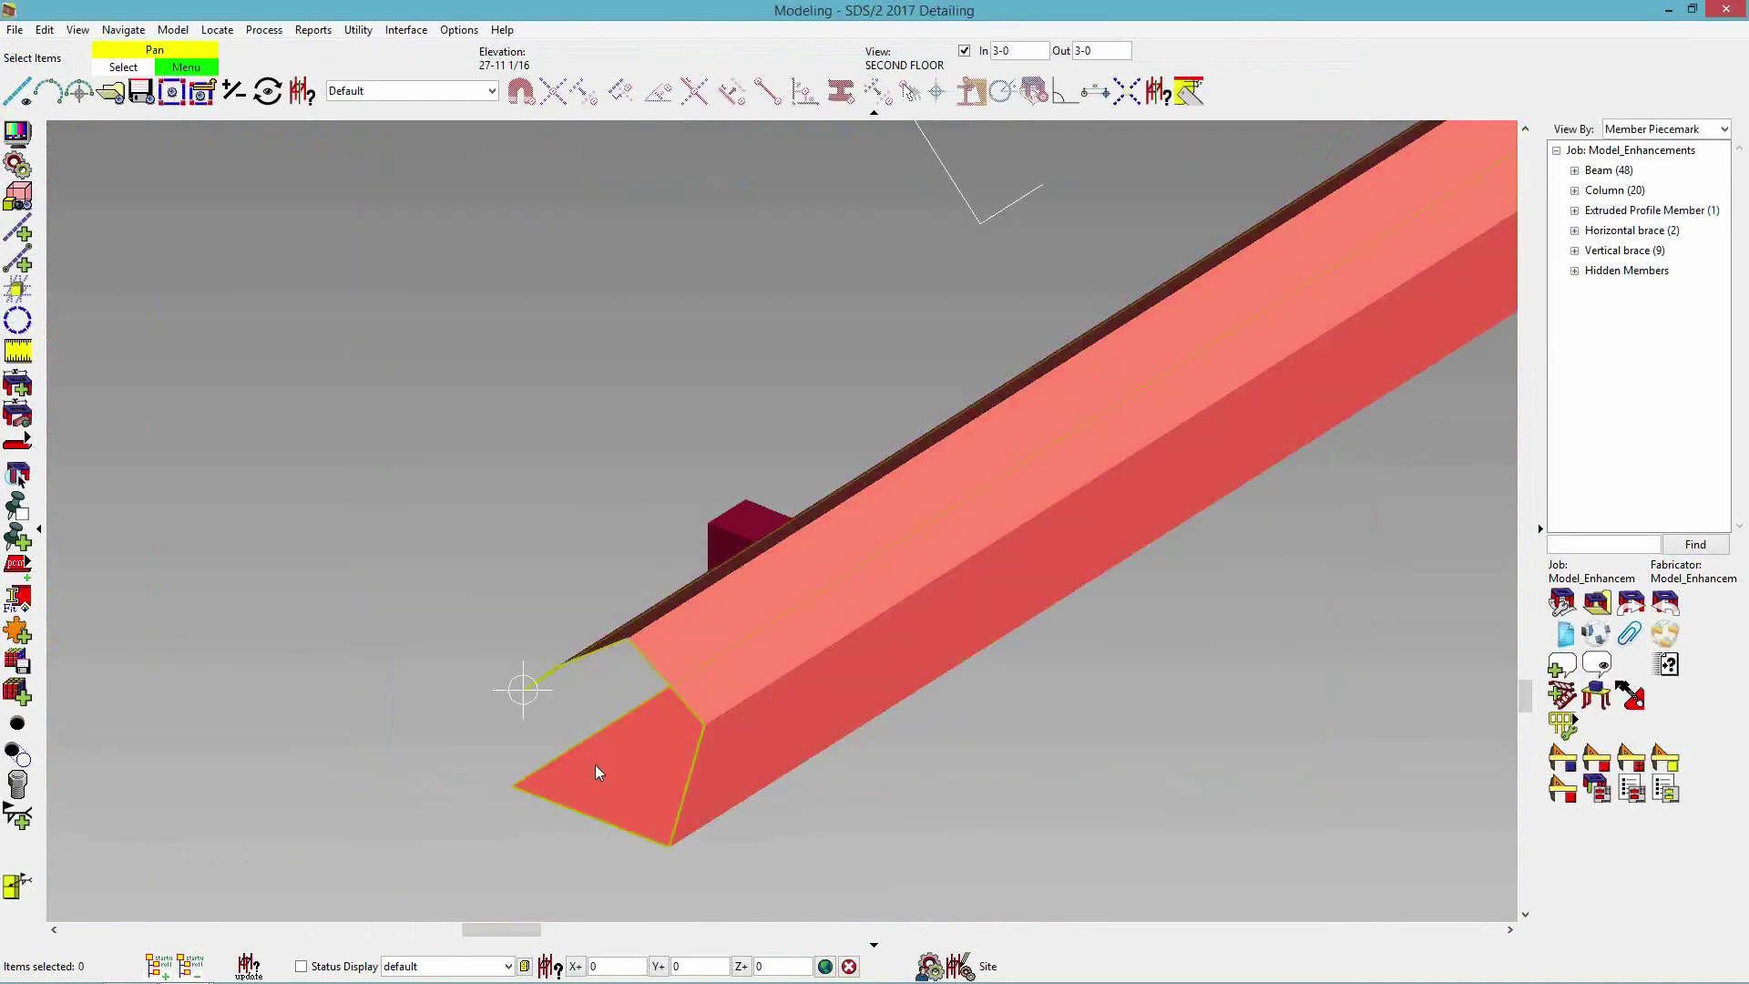